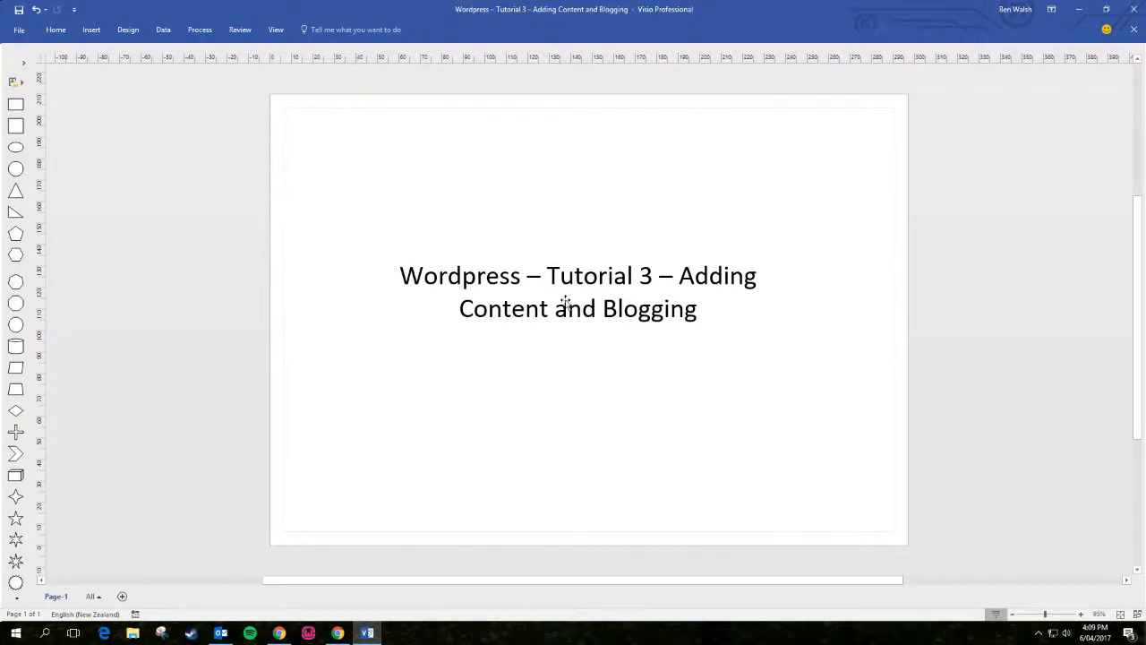
Switch from Visio to the My Members WordPress site window in Chrome
mouse_move(340, 633)
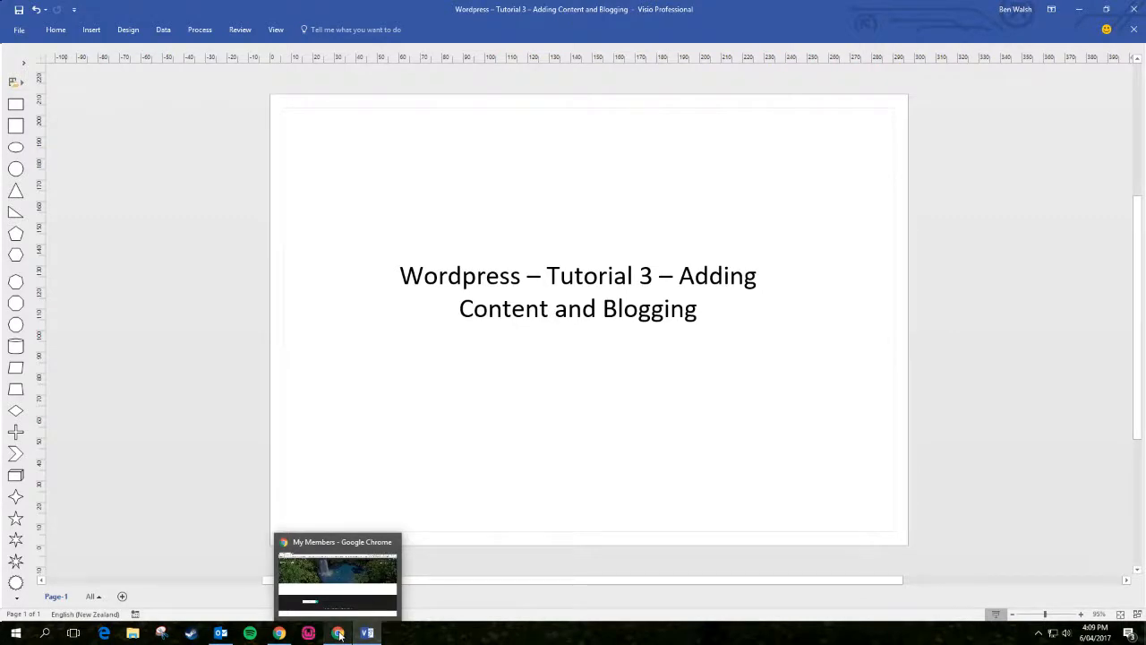
click(340, 633)
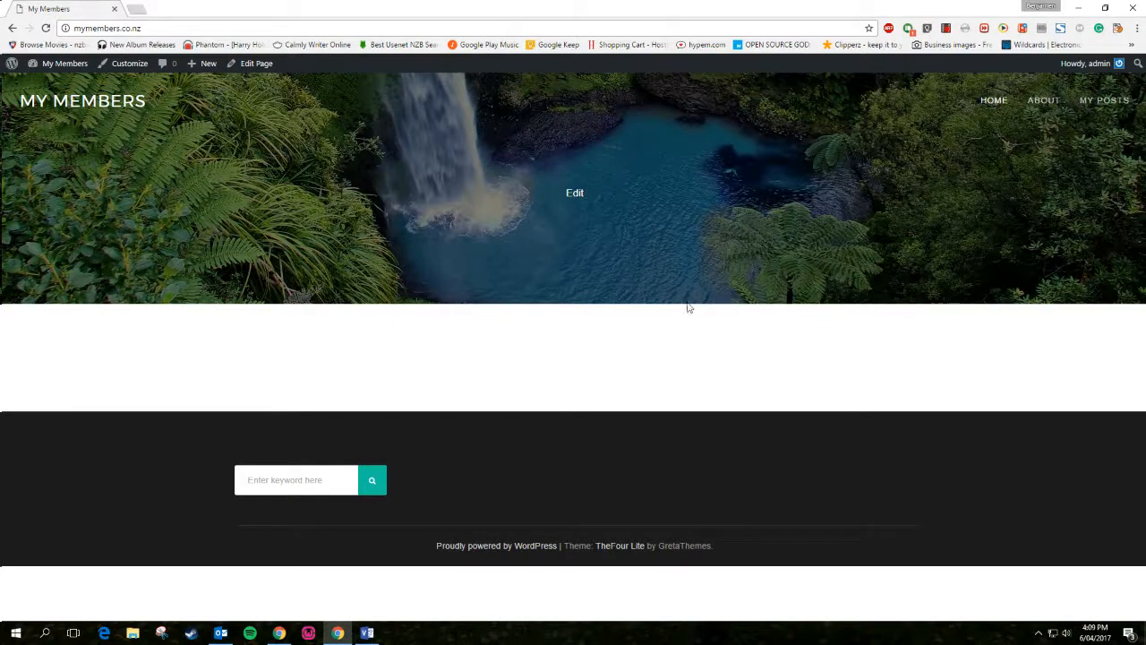
click(1000, 105)
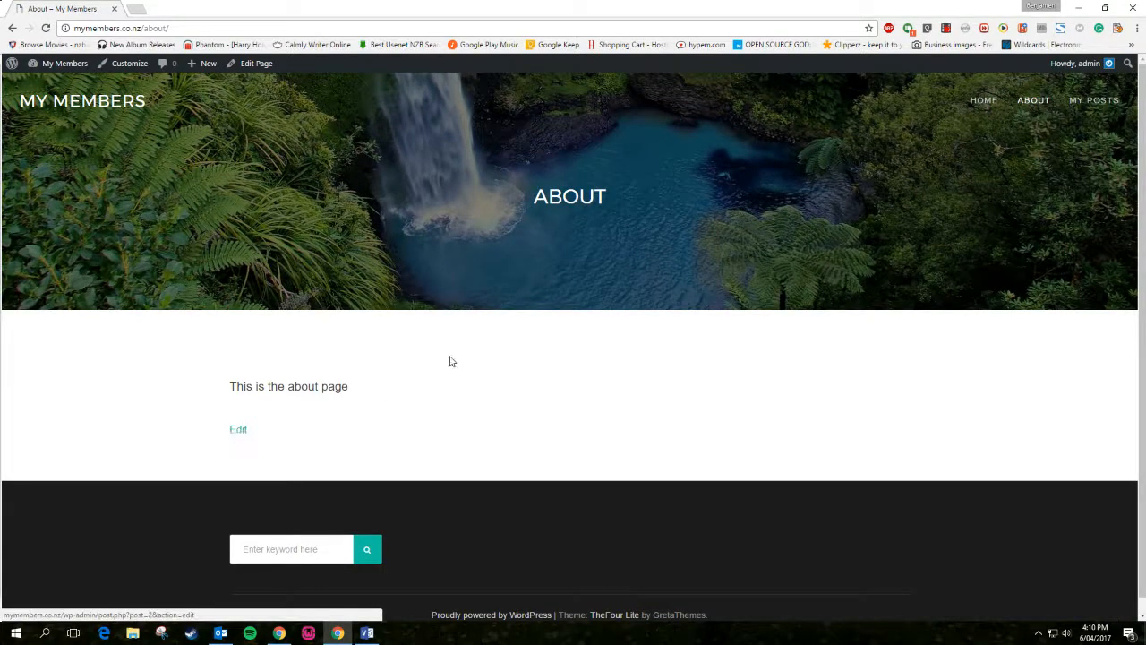
click(1082, 108)
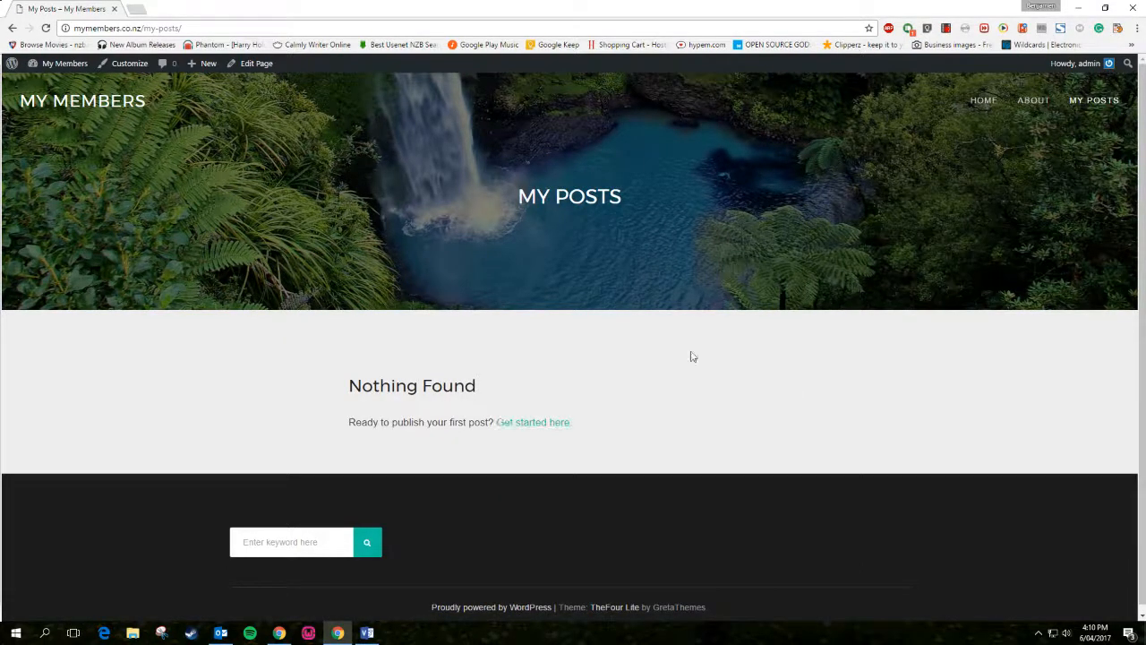
click(970, 102)
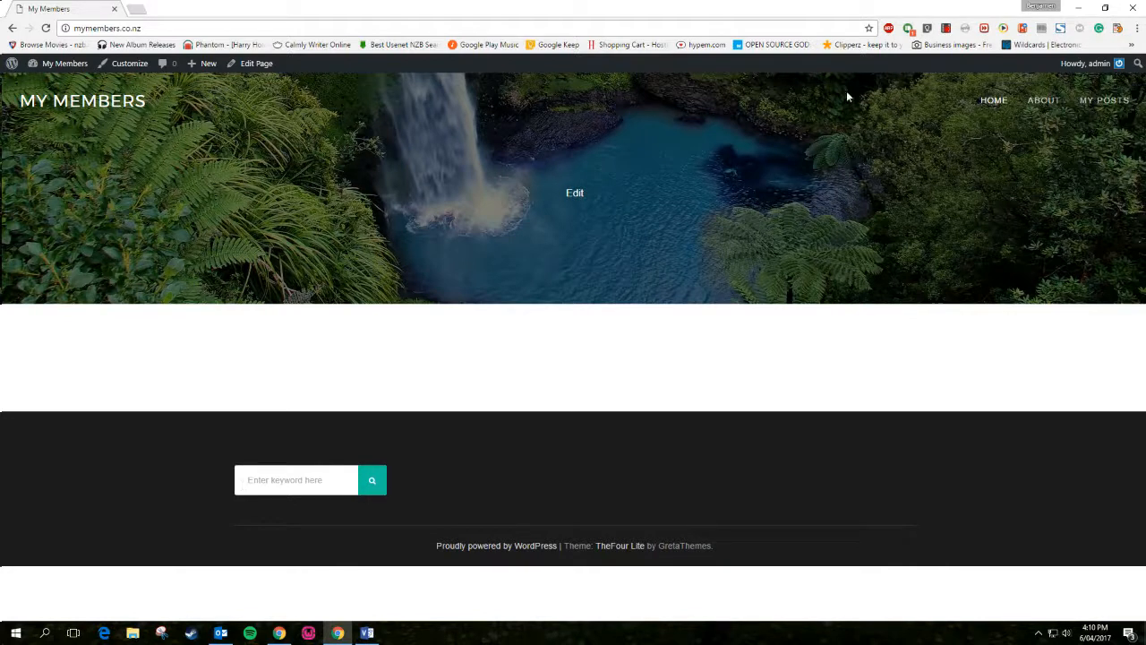
click(134, 66)
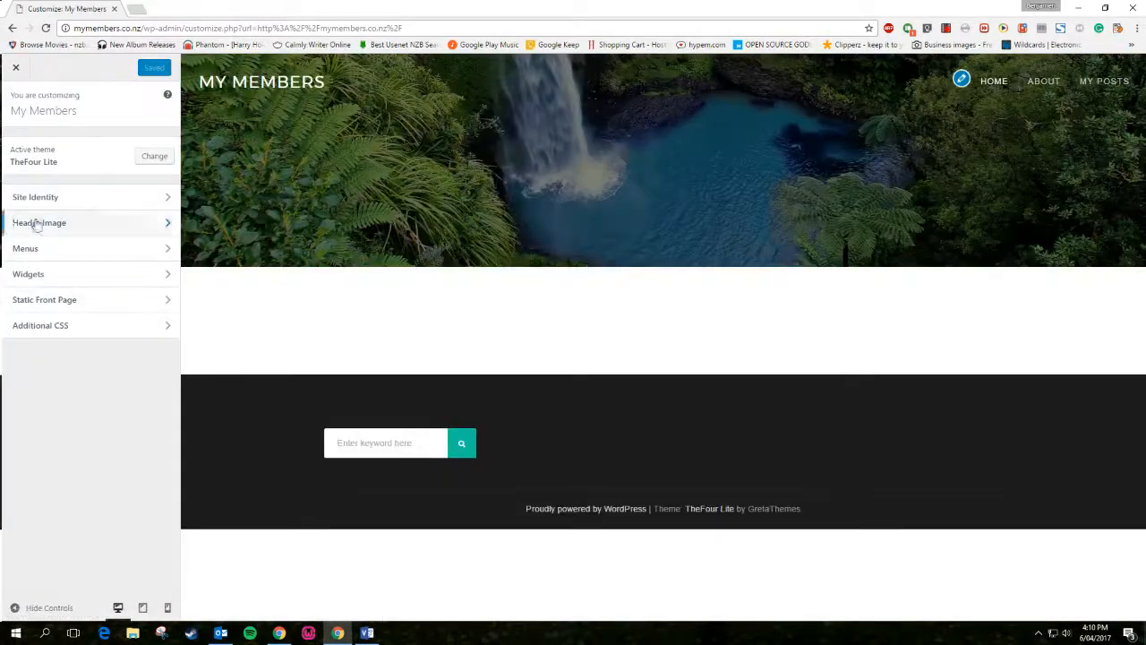
click(40, 197)
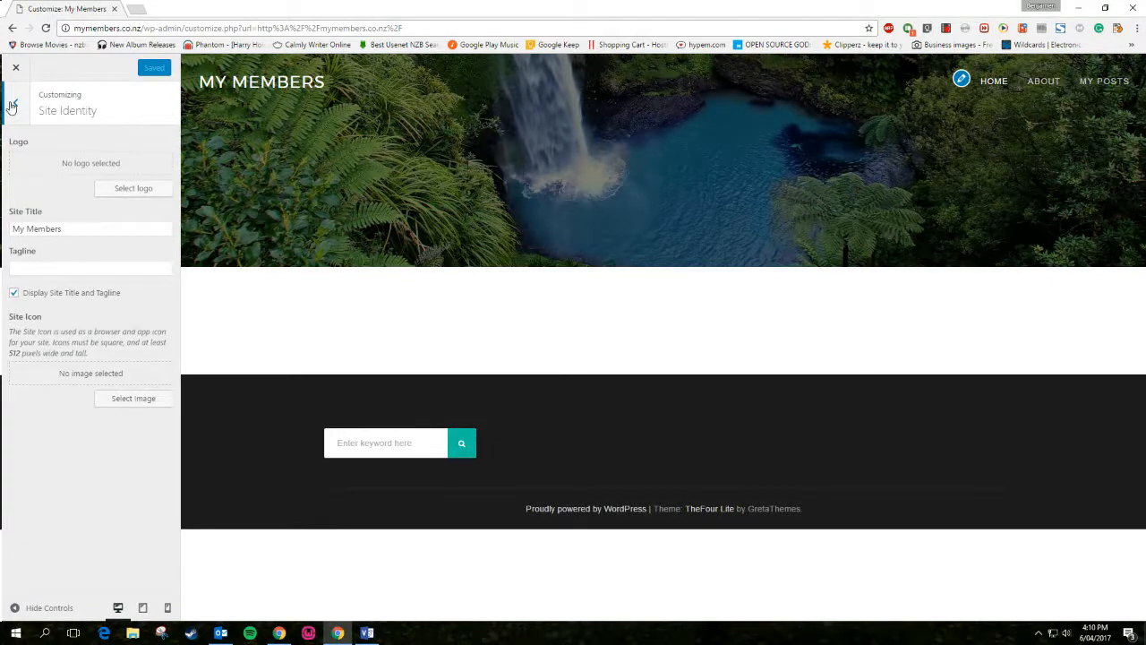
click(12, 106)
click(24, 226)
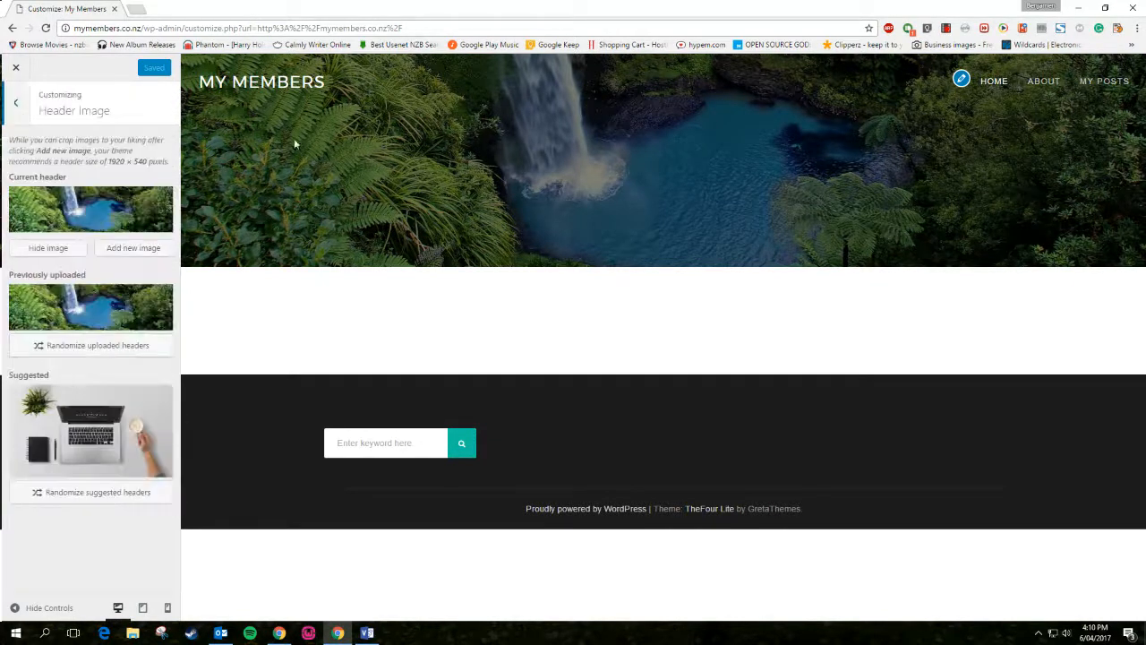
click(11, 104)
click(42, 248)
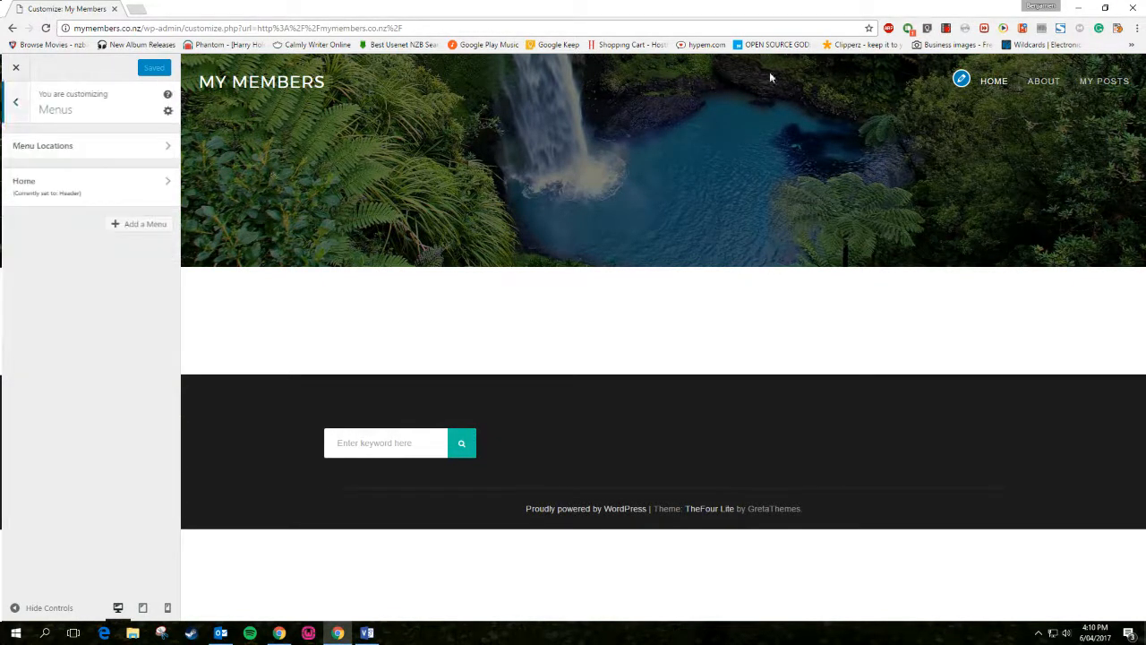
click(14, 104)
click(51, 273)
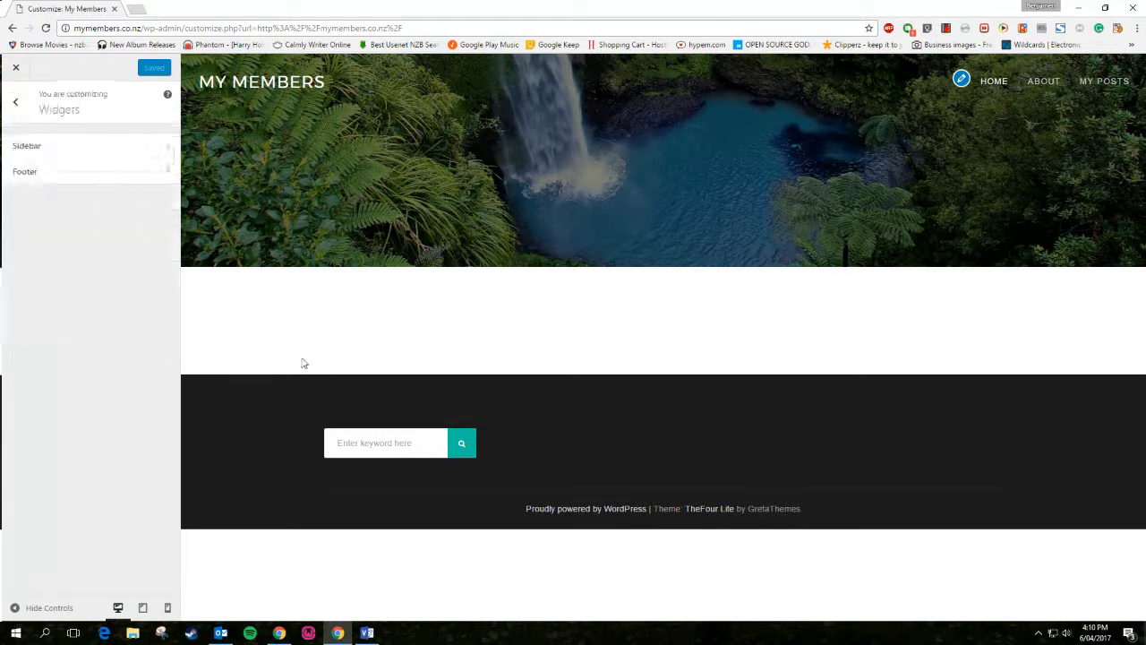
click(74, 171)
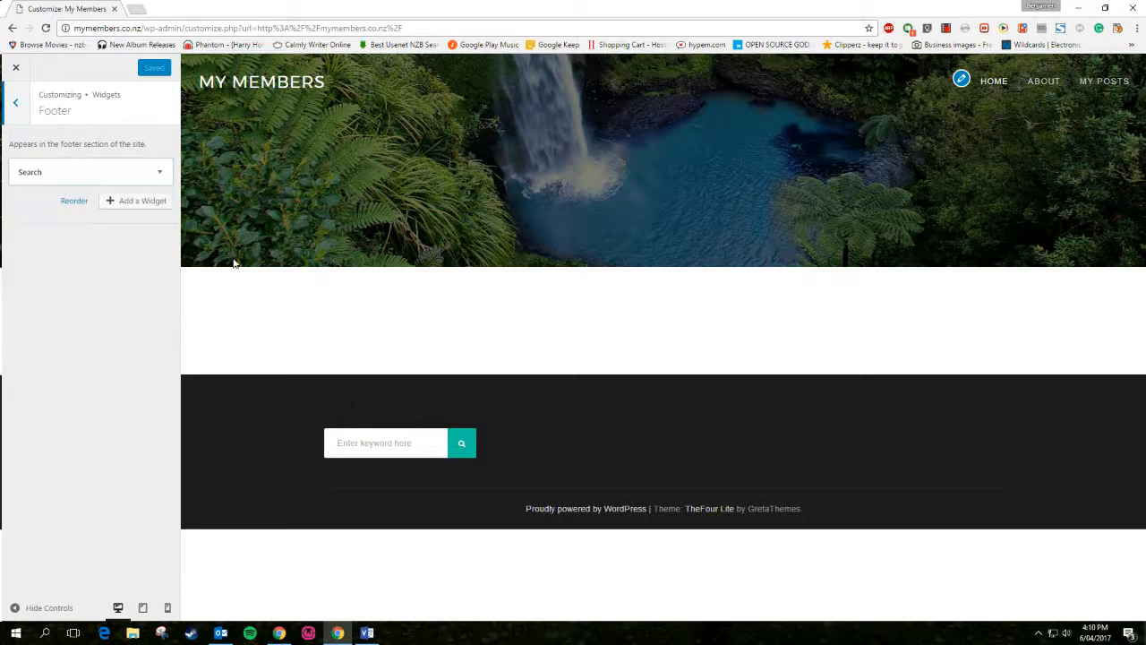
click(15, 104)
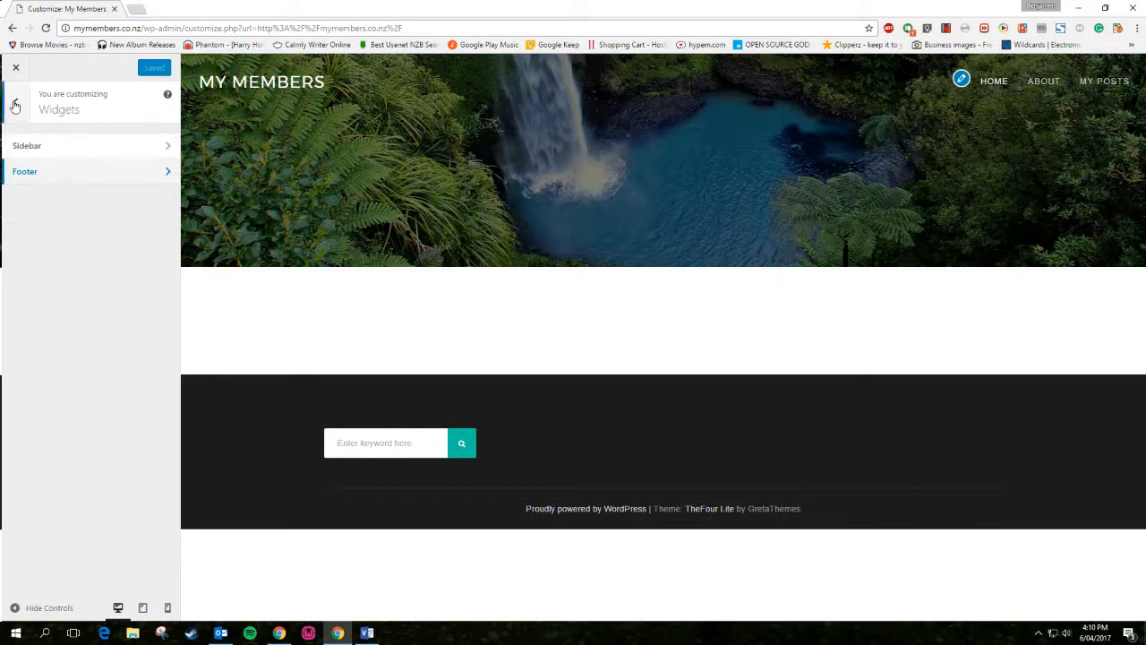
click(15, 101)
click(51, 300)
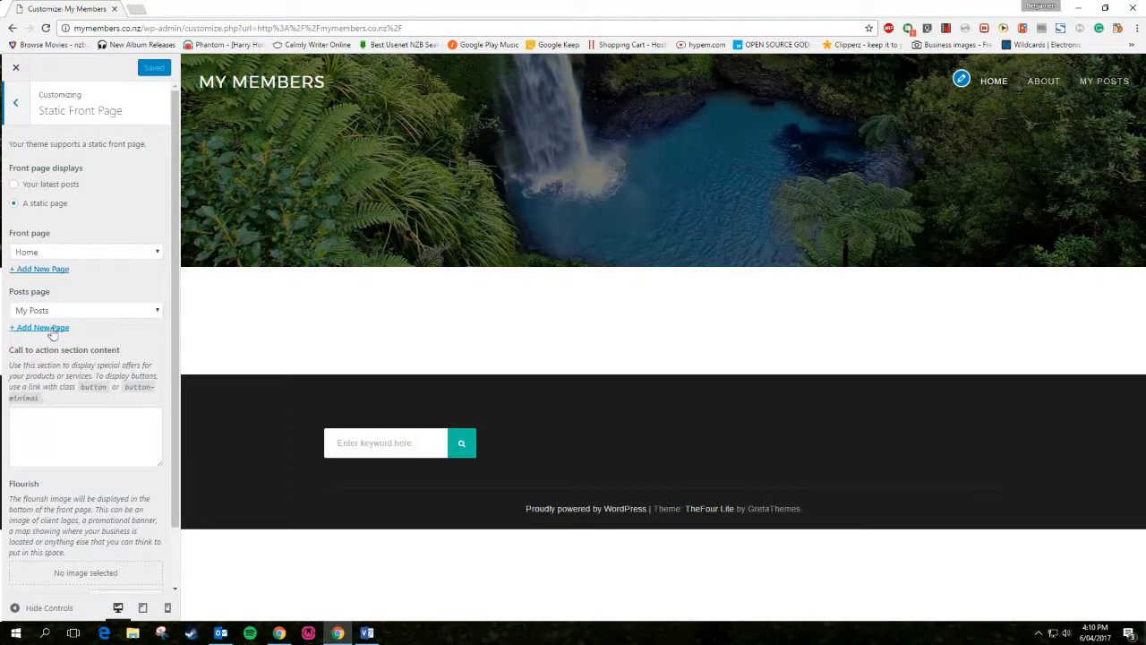
click(15, 103)
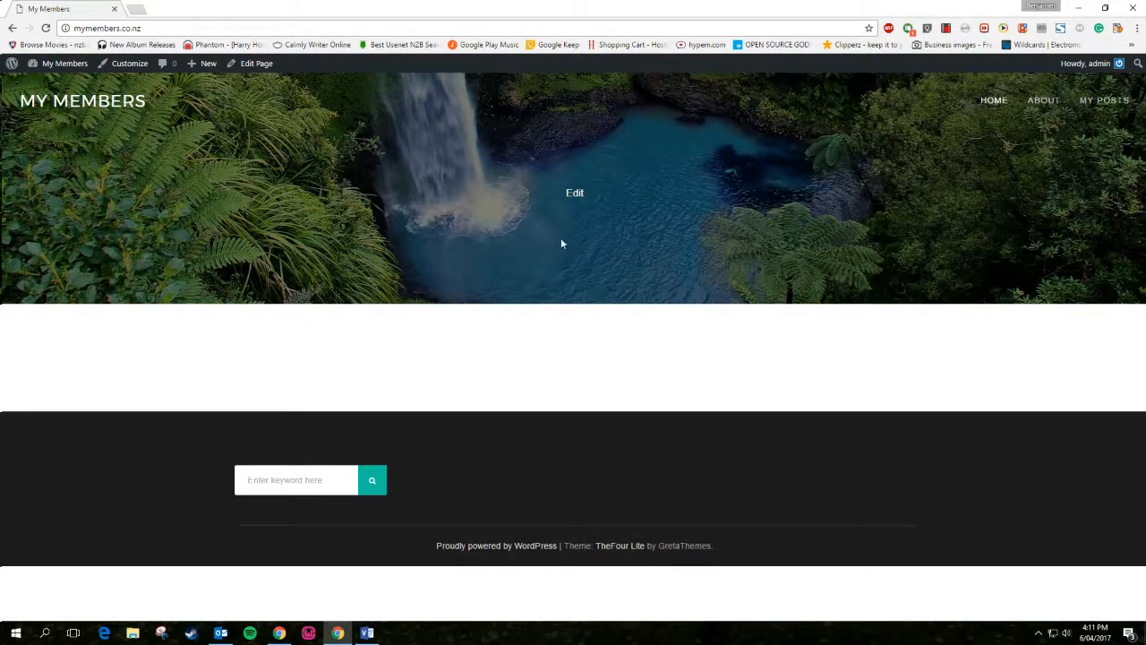
click(1043, 103)
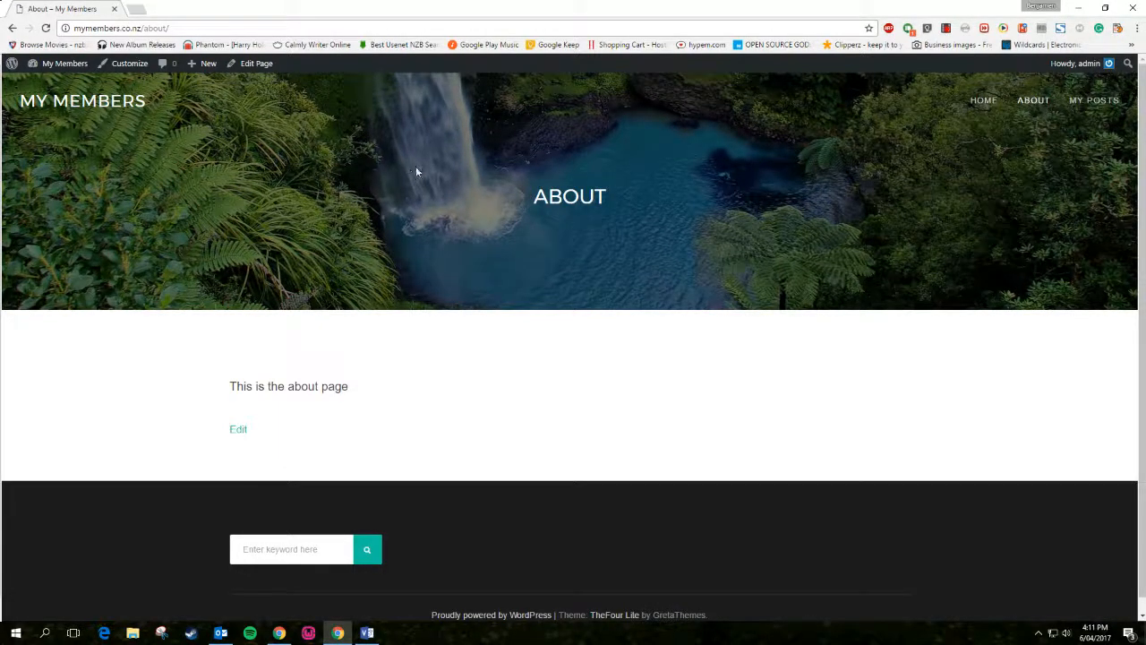
click(1111, 104)
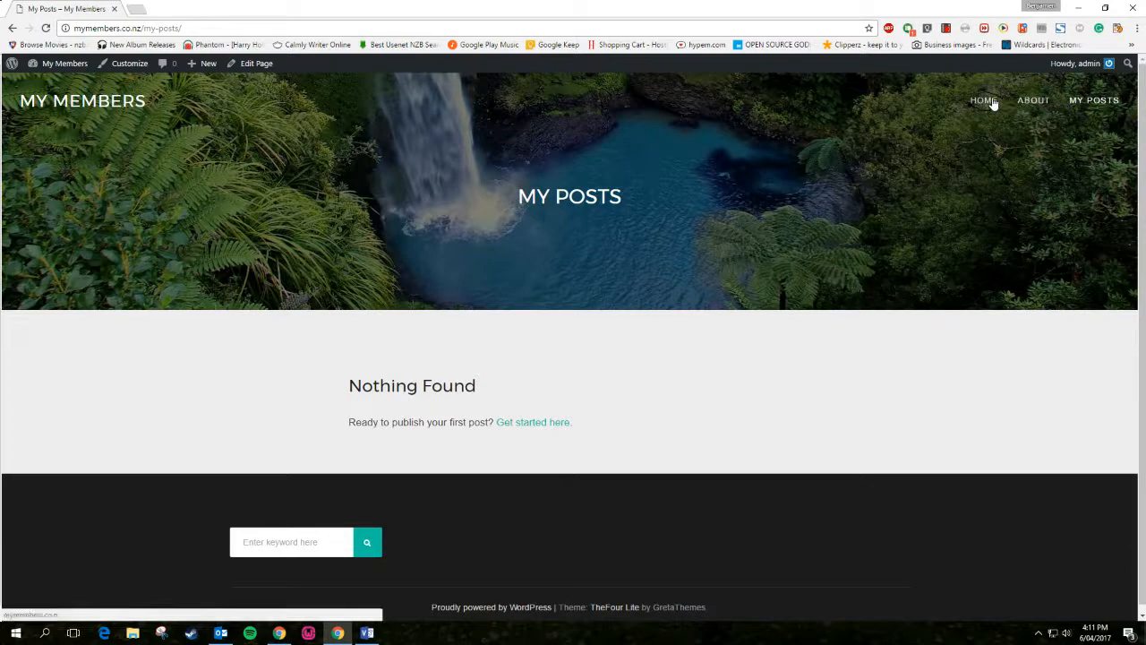
click(1090, 103)
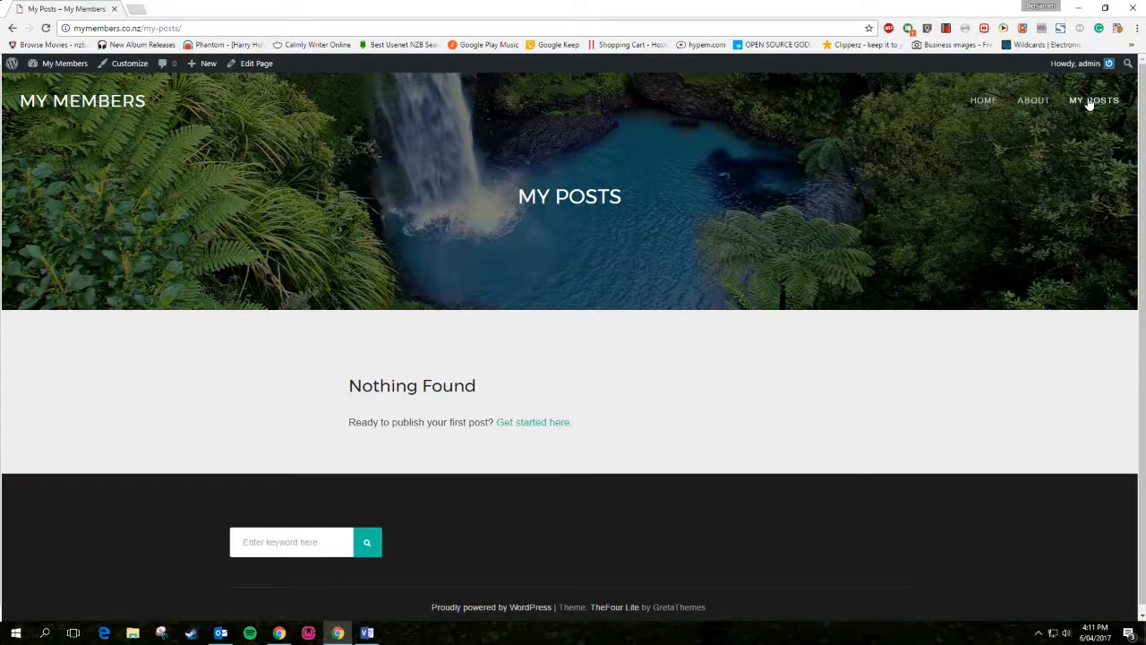
click(985, 107)
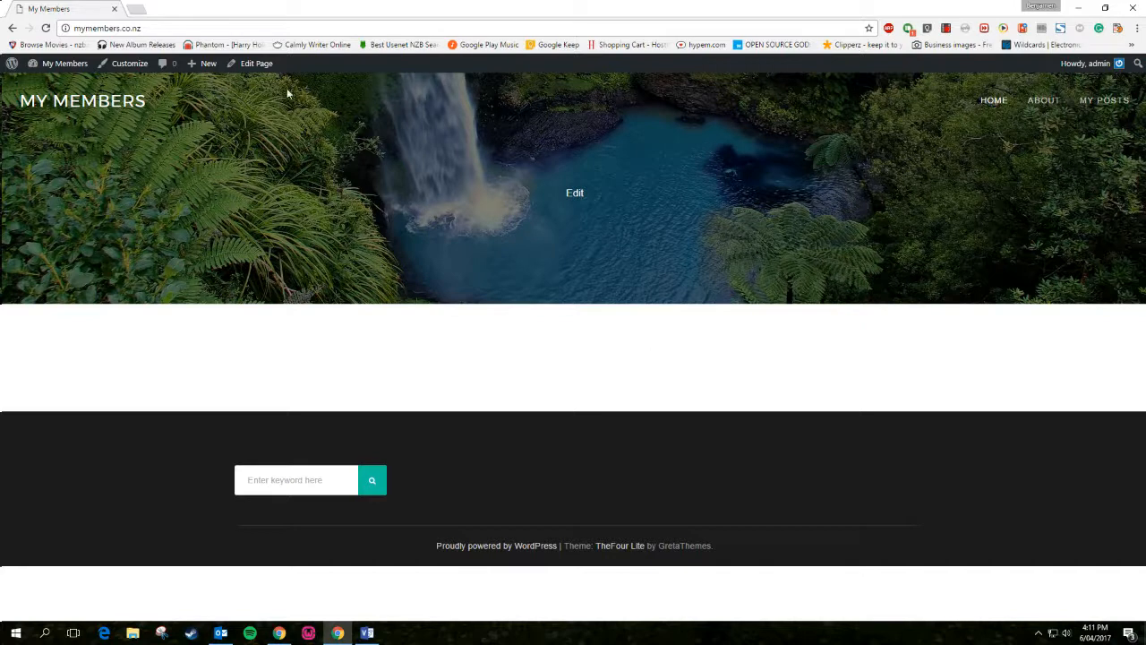
Open the Home page editor and look through the Page Attributes template list
click(243, 64)
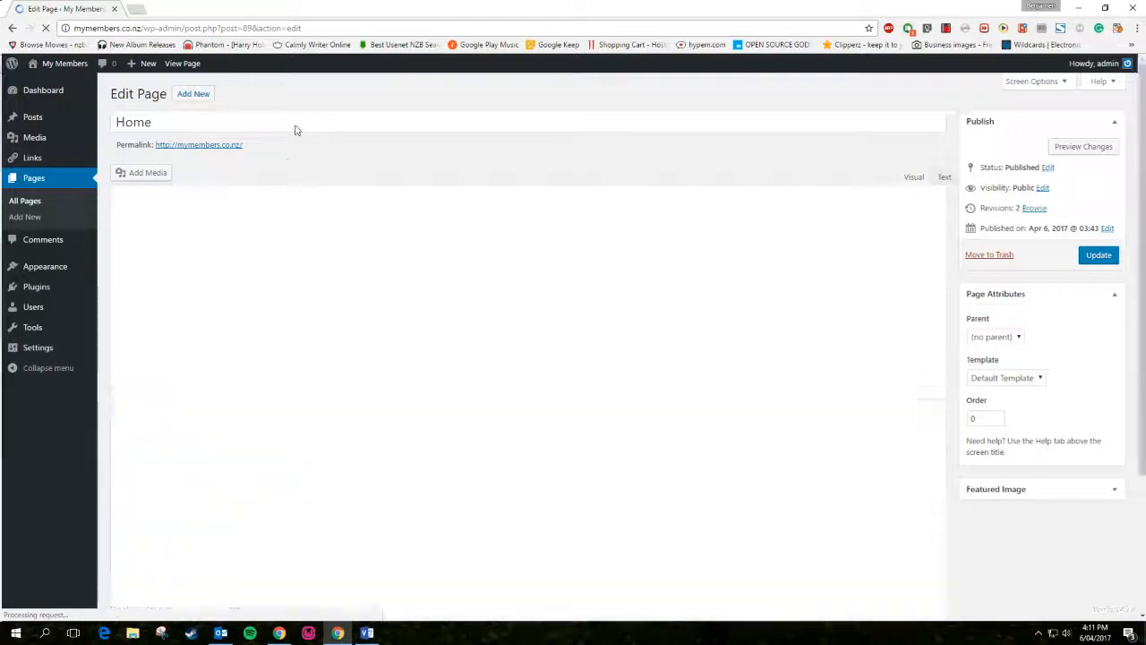
click(296, 124)
click(350, 312)
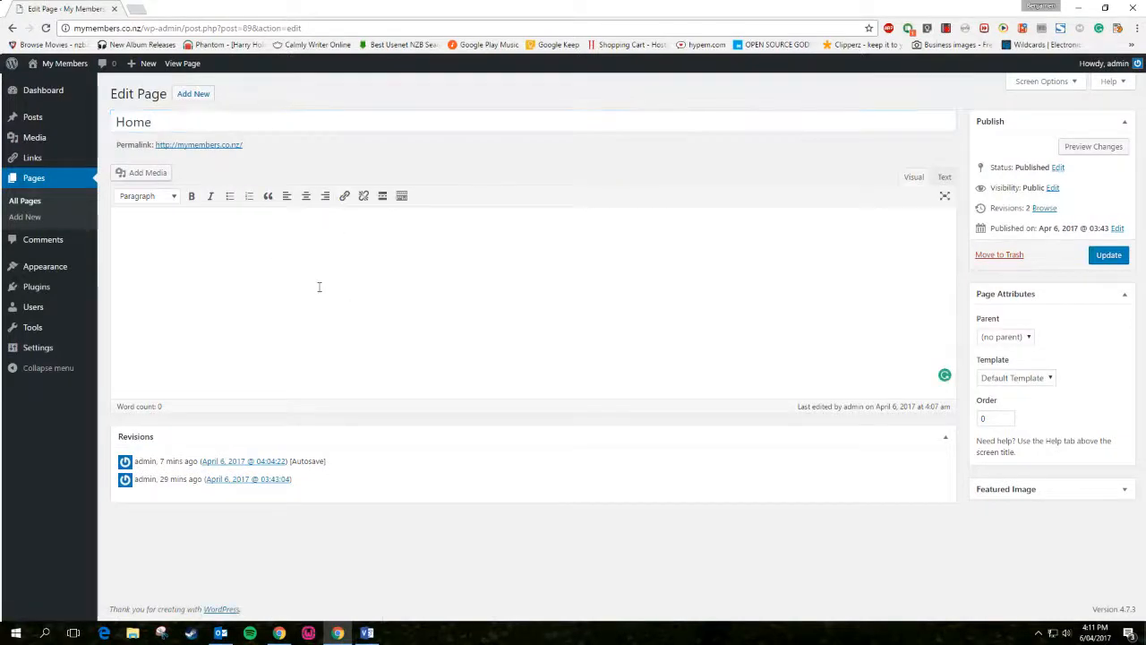
click(991, 381)
click(1089, 354)
click(1124, 121)
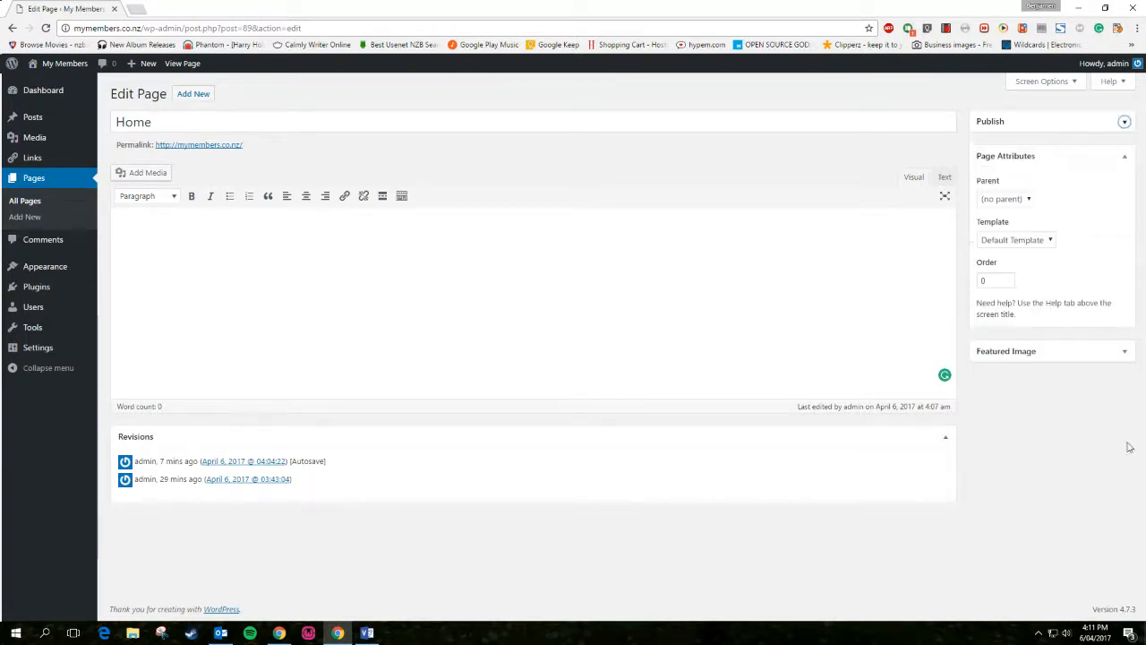
click(1030, 246)
click(1070, 225)
click(1034, 243)
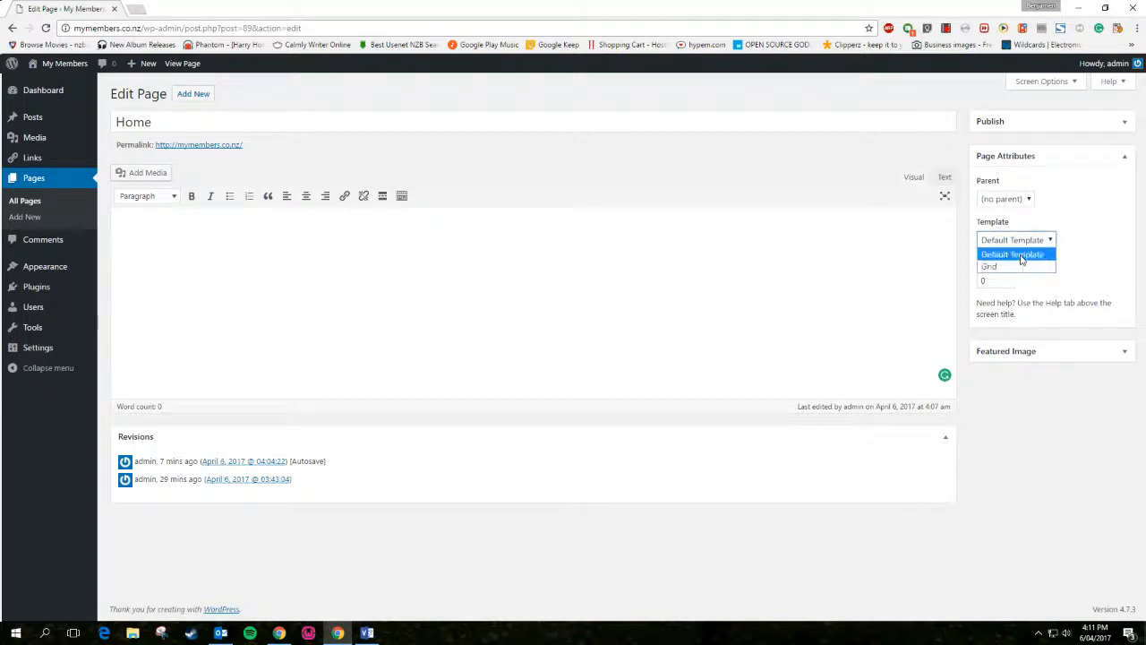
click(1022, 258)
Set the Home page template to Grid, update, and view the live page
click(1026, 245)
click(1017, 267)
click(1123, 121)
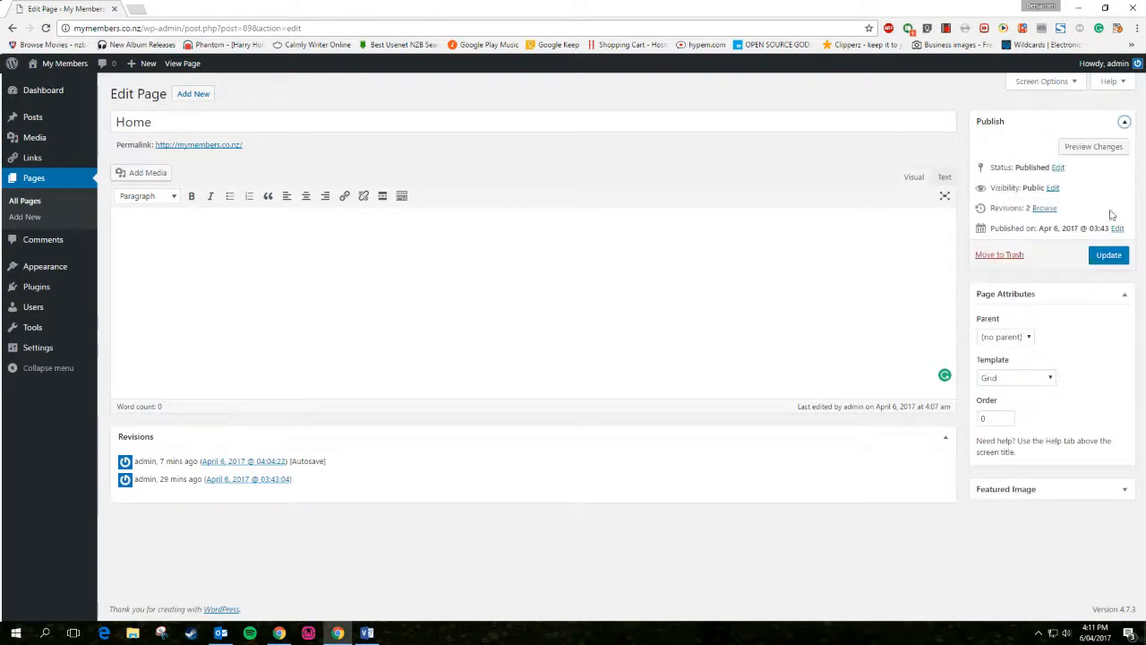
click(1108, 255)
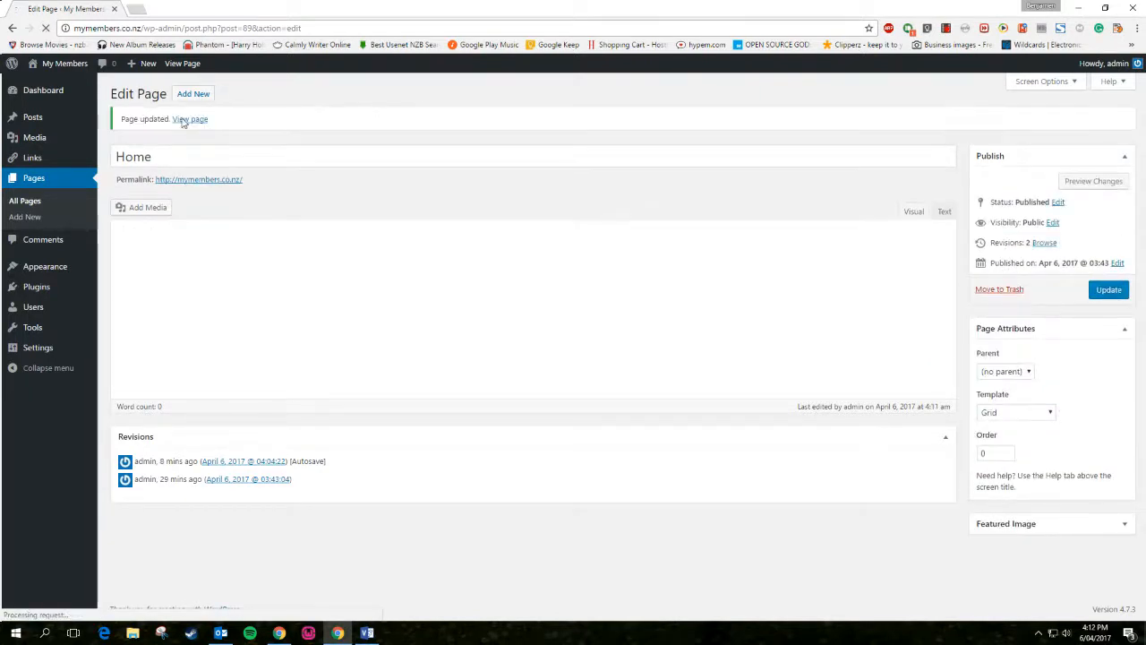
click(185, 123)
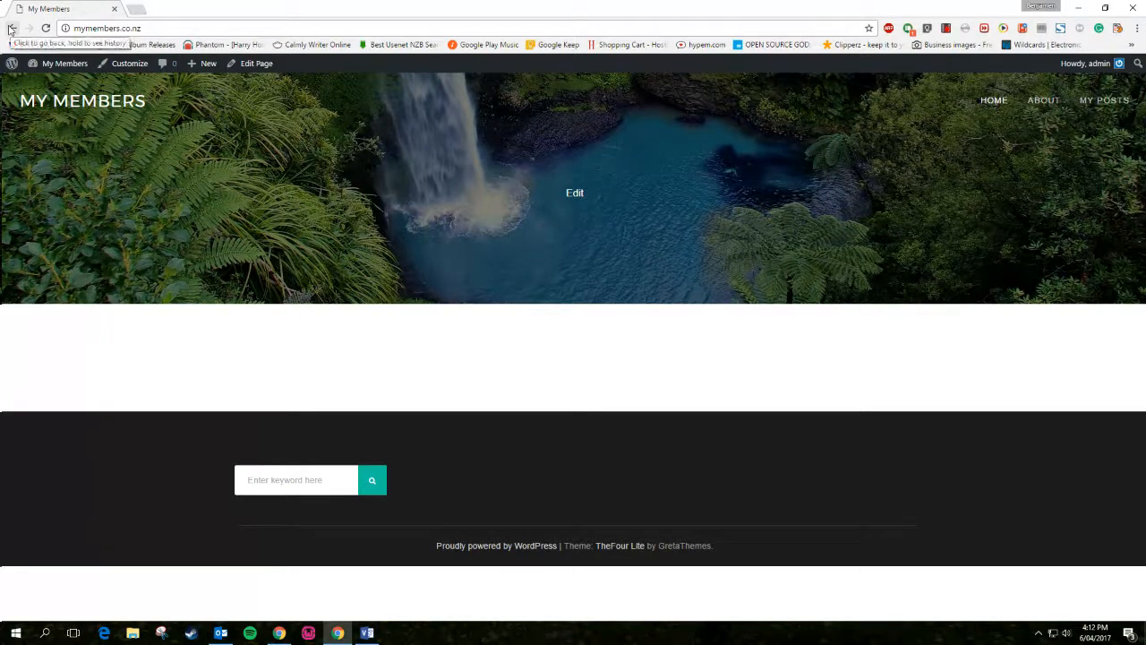
Return to the editor and switch the Home page back to Default Template, then update
click(574, 195)
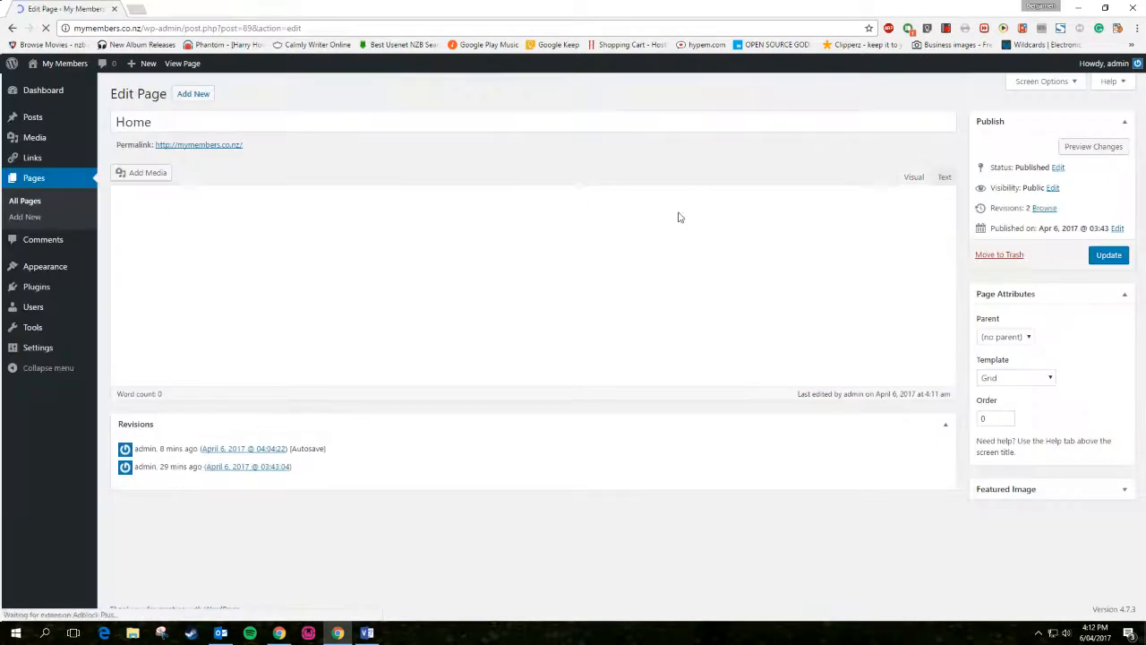
click(993, 380)
click(1004, 392)
click(1108, 259)
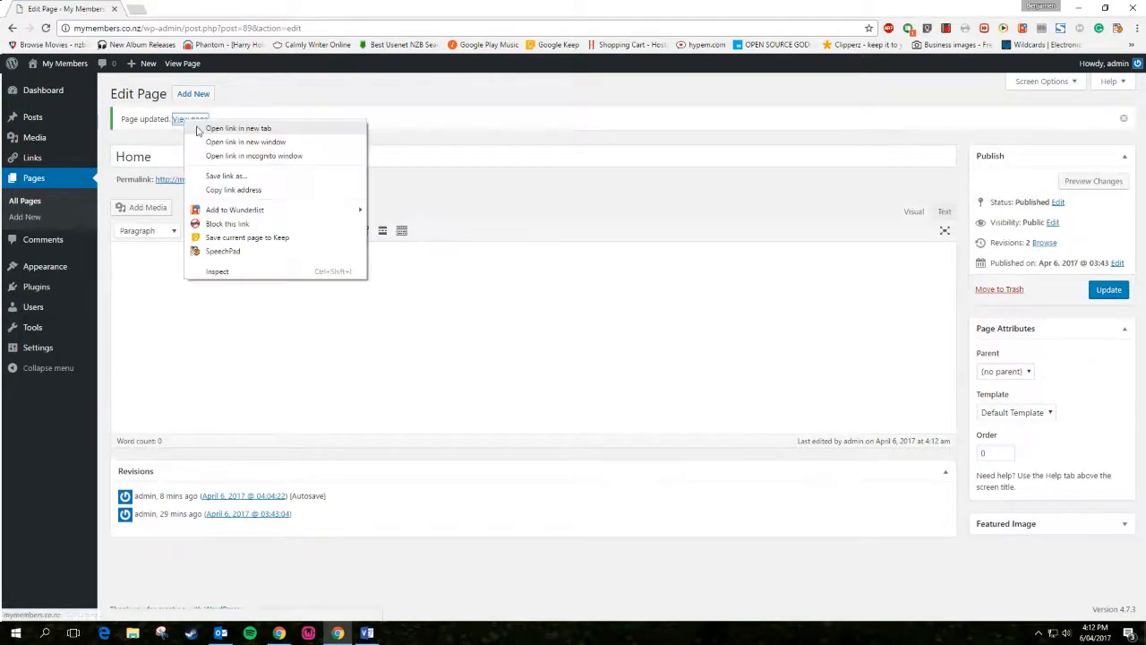
Open the live Home page in a new tab and switch to it
click(188, 119)
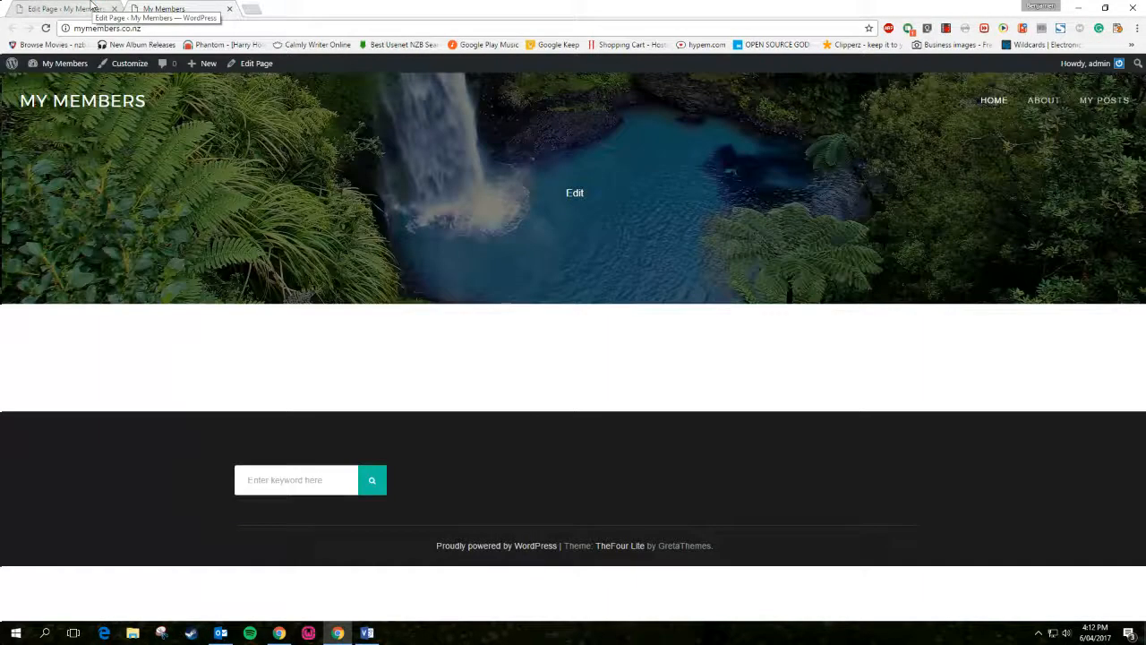
click(94, 8)
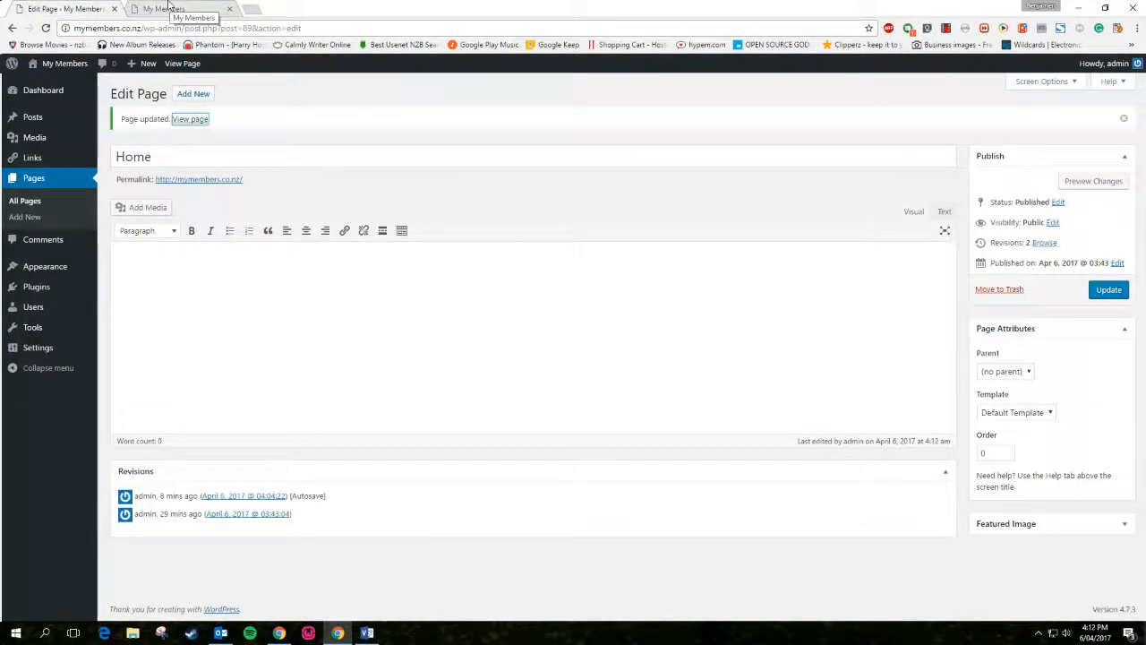
click(165, 9)
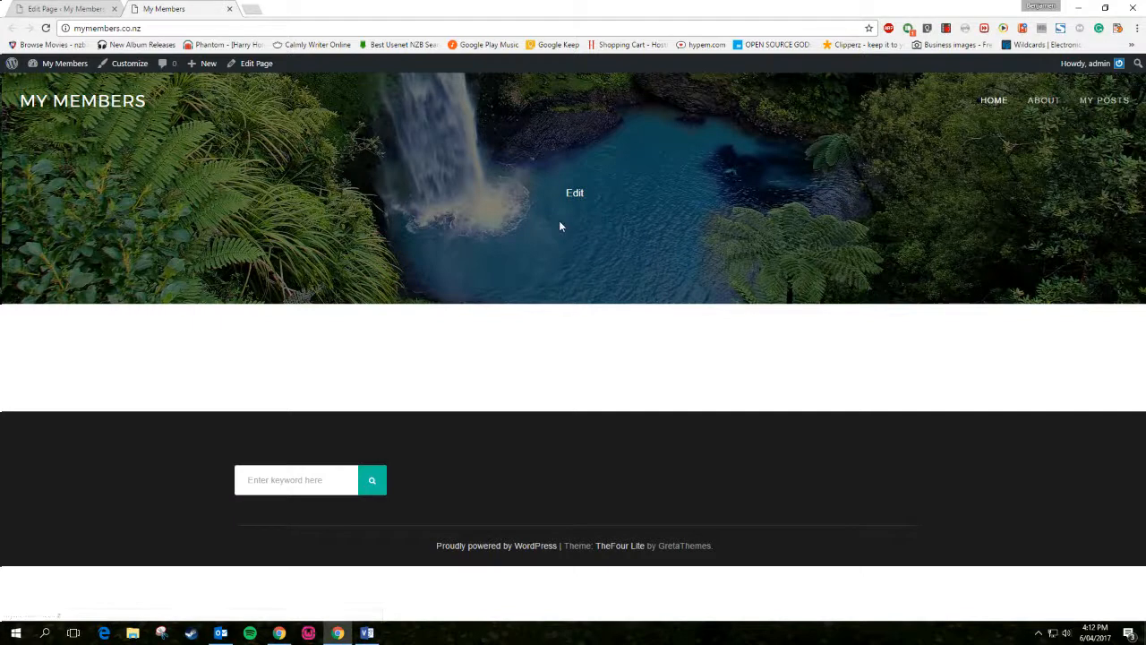
Edit the About page, append '- i told you about' to its sentence, and update it
click(1043, 100)
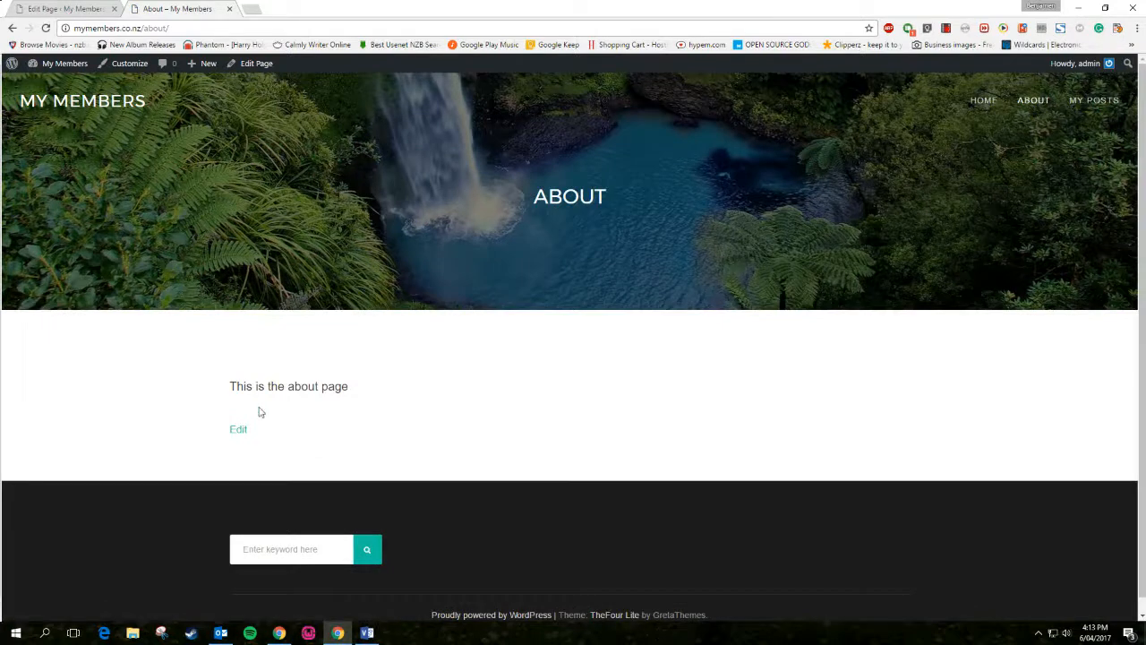
click(237, 431)
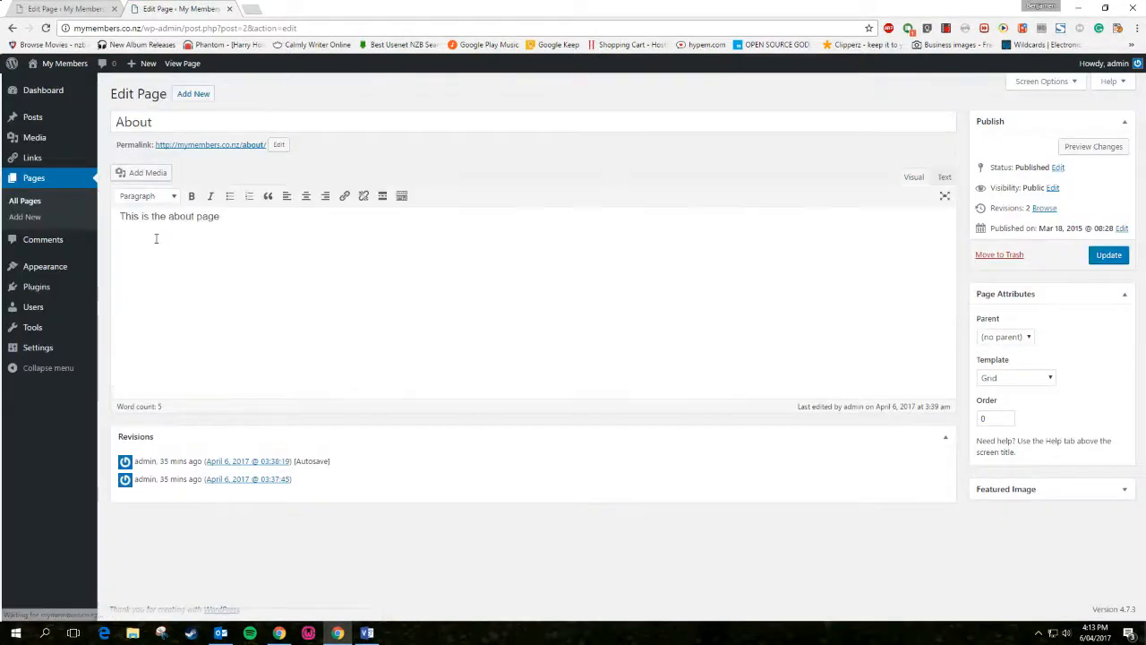
triple_click(145, 214)
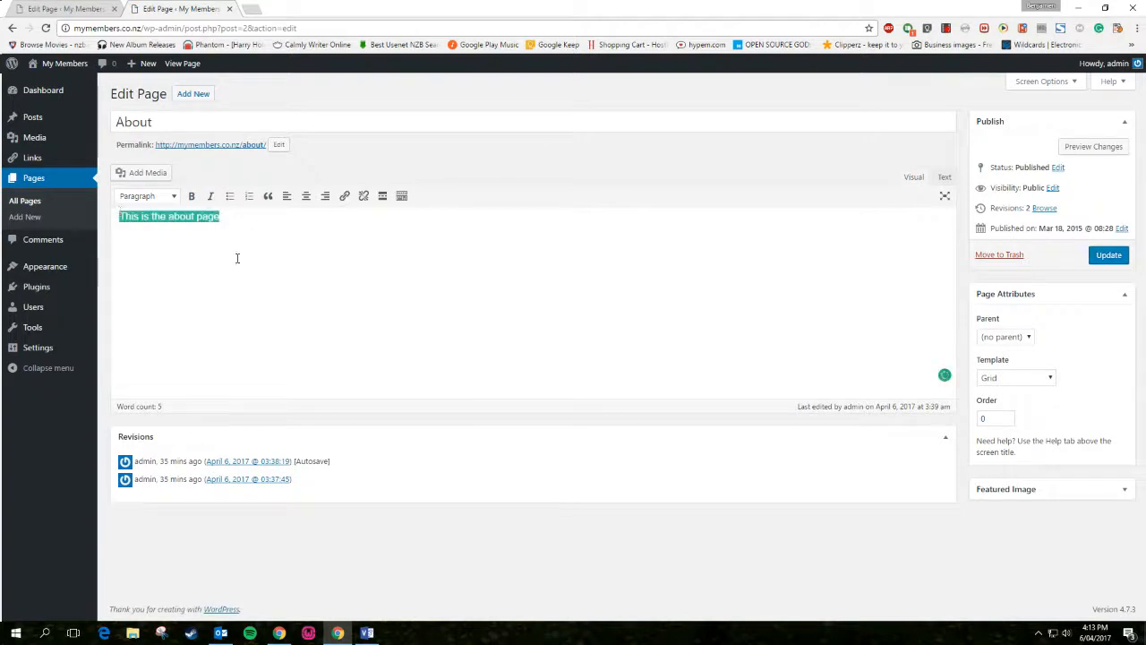
click(324, 222)
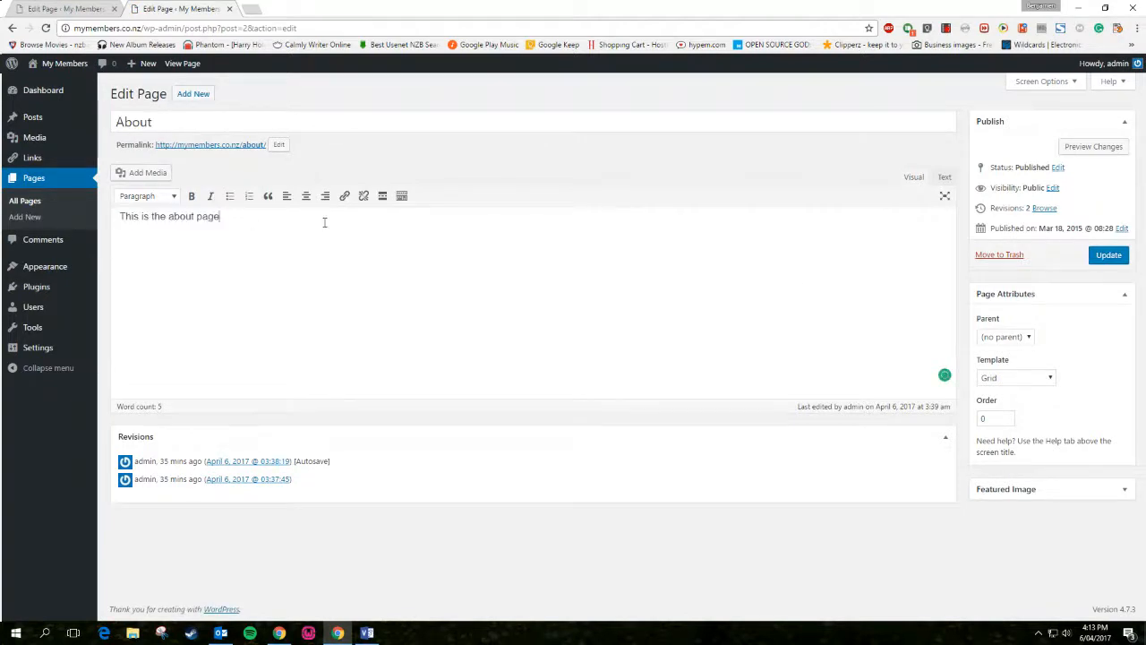
text(- i told you about)
click(1107, 257)
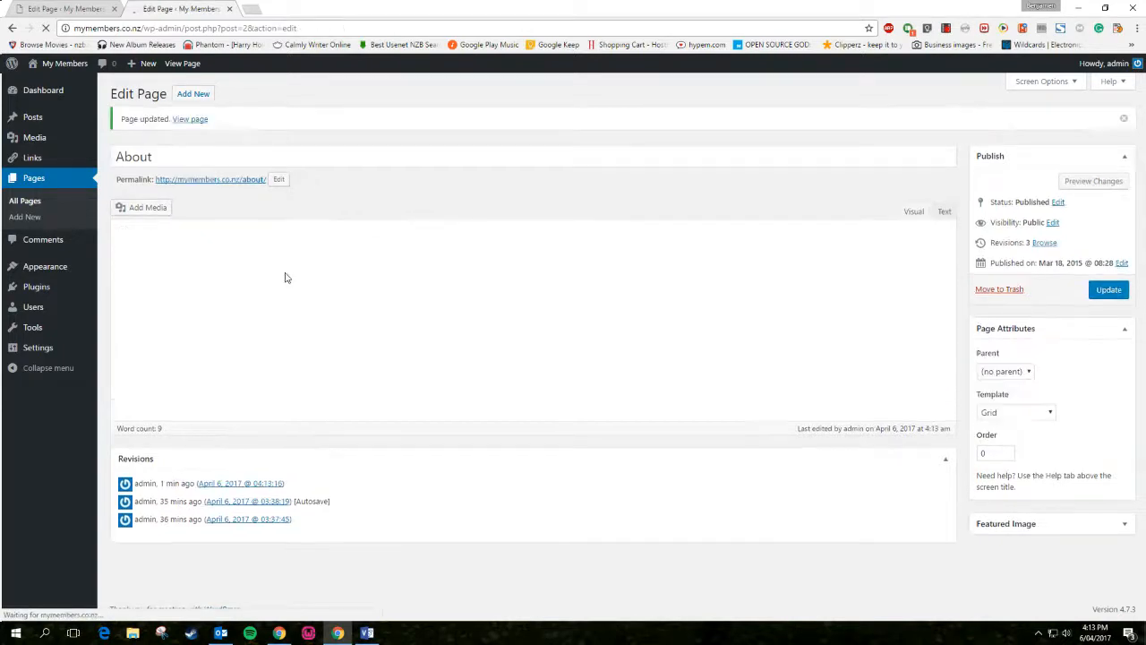
Open the live About page in a new tab to check it, then return to the editor
right_click(185, 122)
click(196, 131)
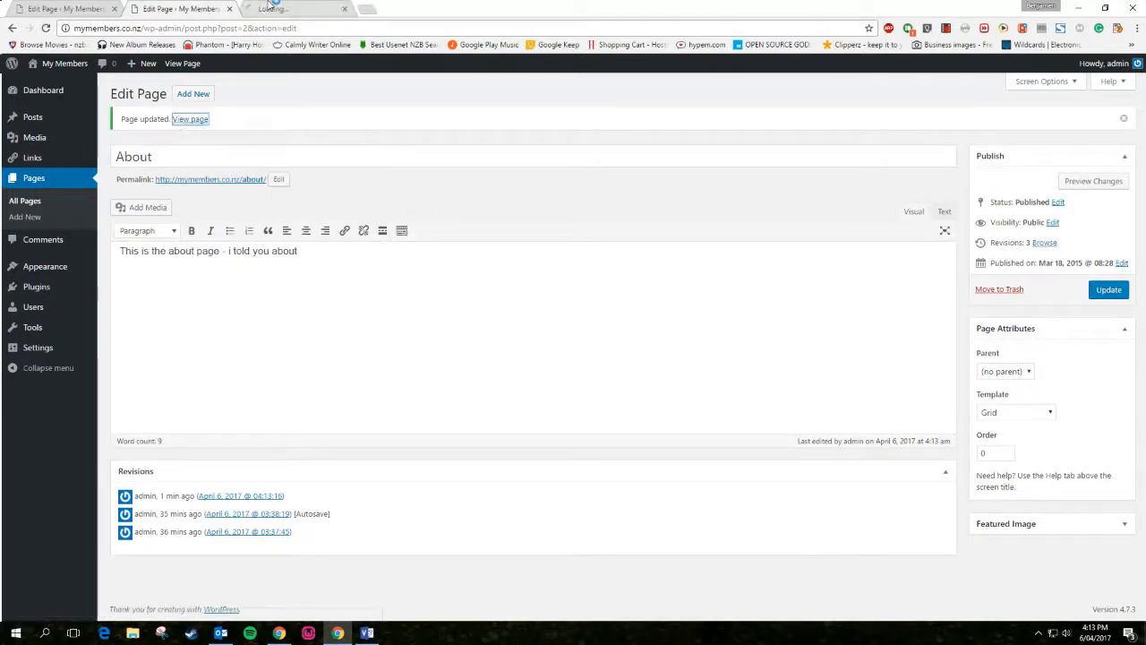
click(270, 7)
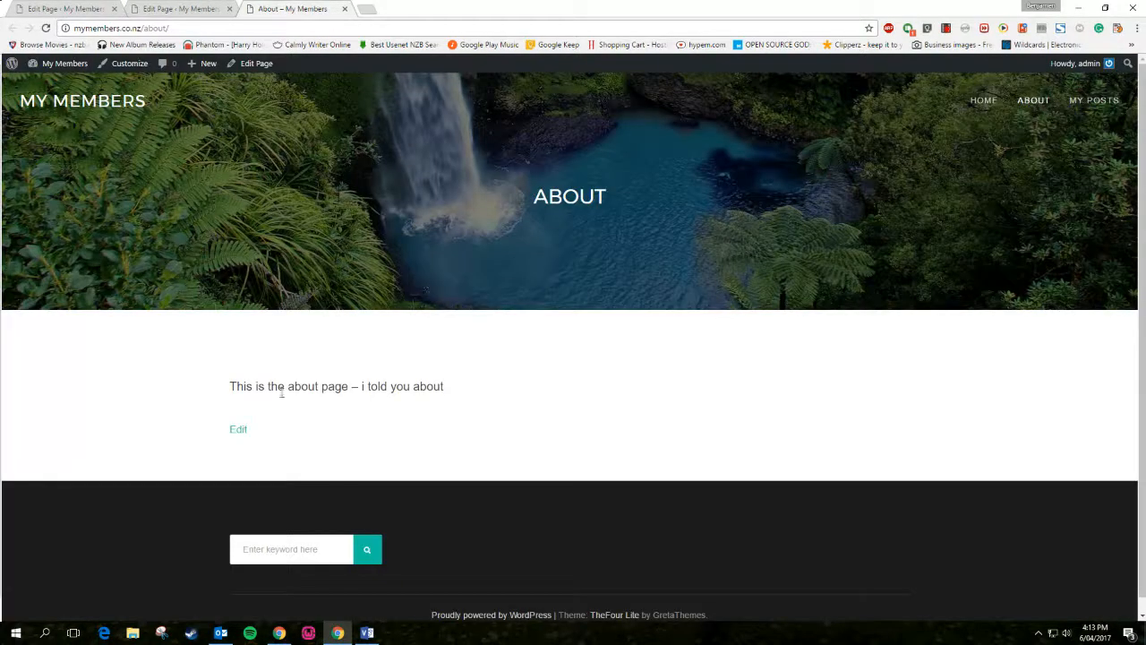
click(188, 8)
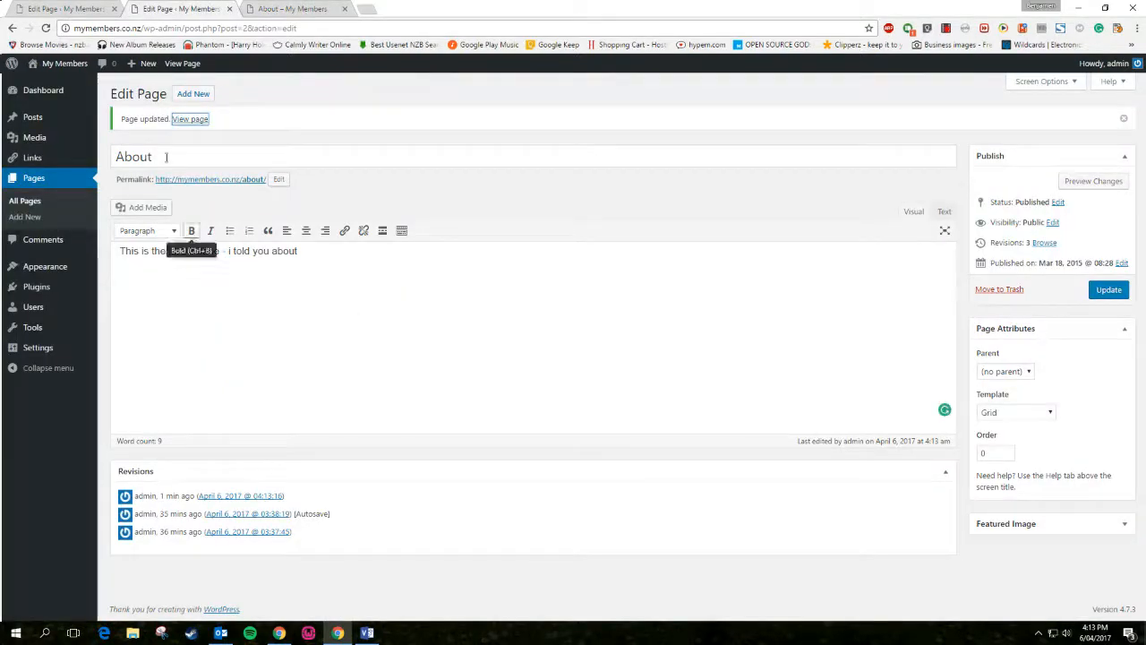
Change 'i' to 'I', centre the about sentence, and start a new line below it
click(250, 340)
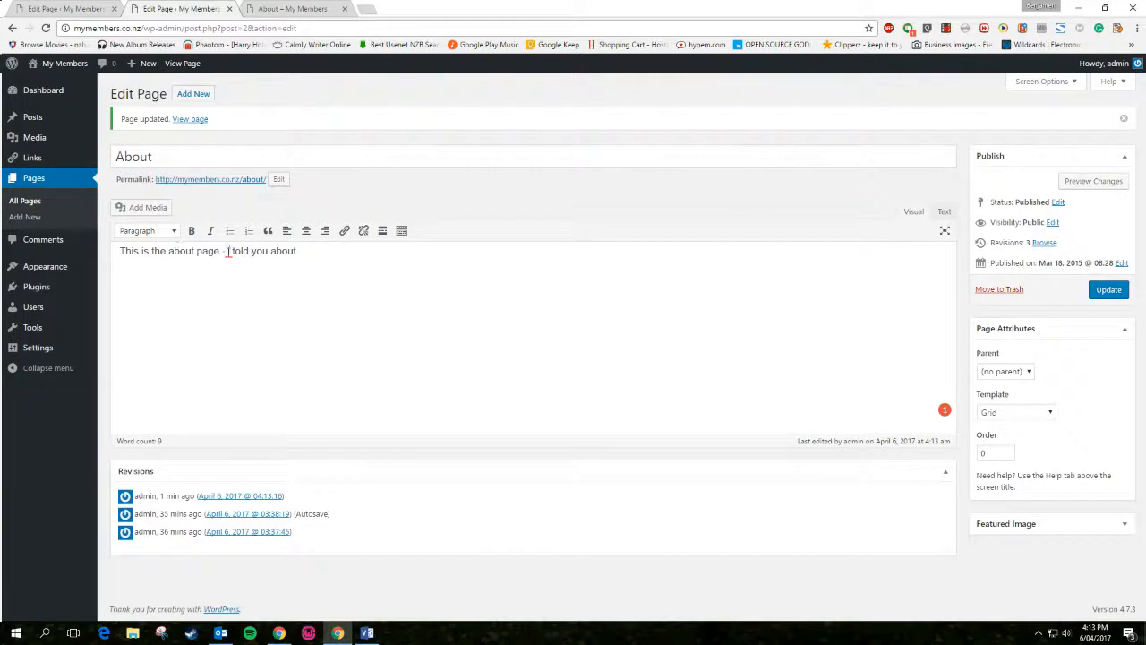
text(I)
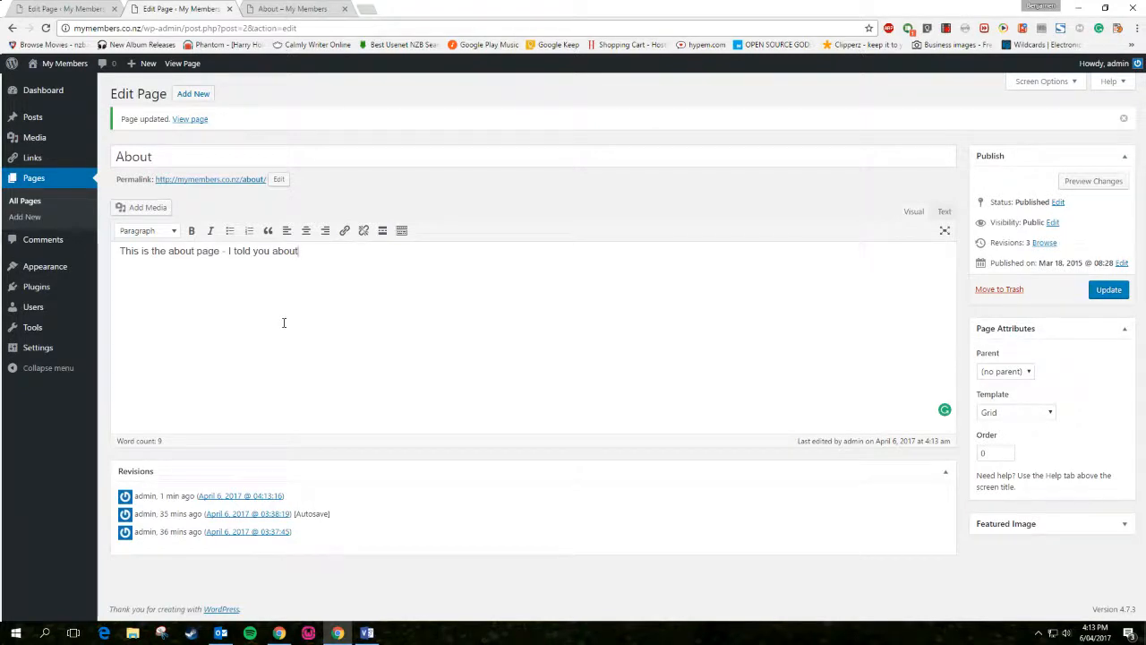
drag(318, 251, 109, 252)
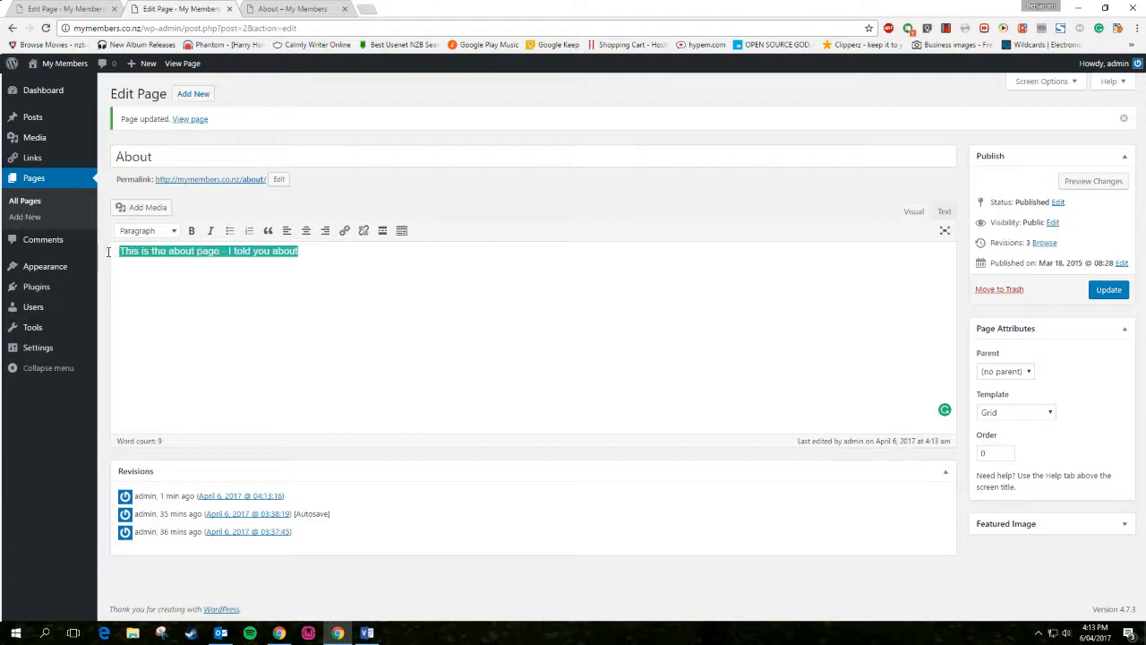
click(305, 231)
click(498, 277)
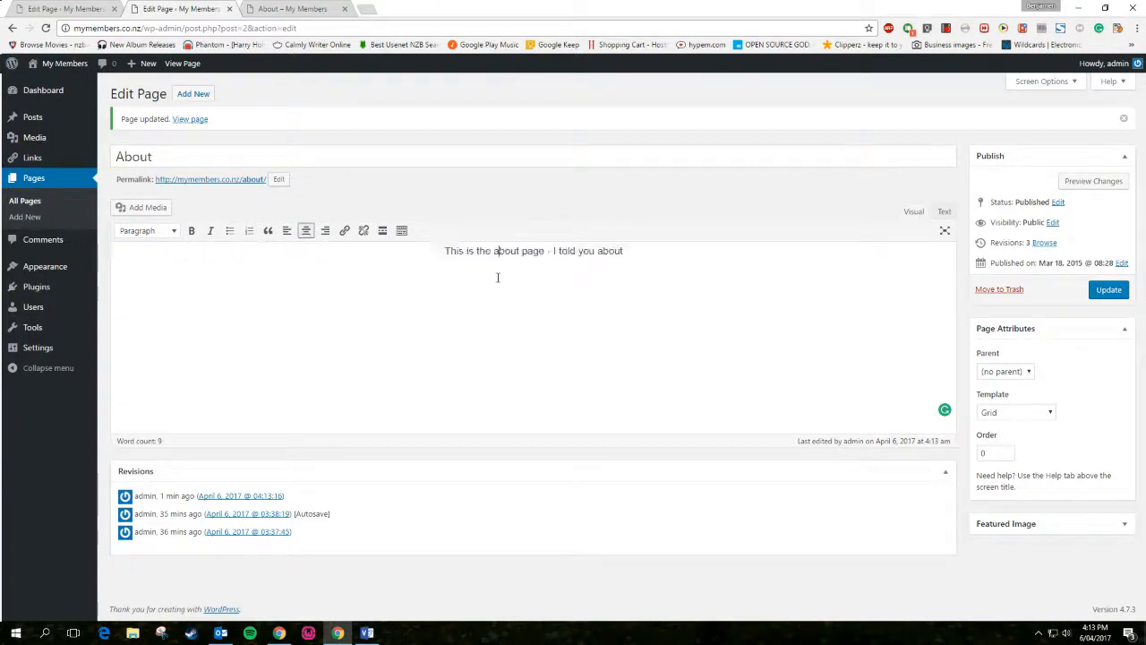
key(Return)
key(Return)
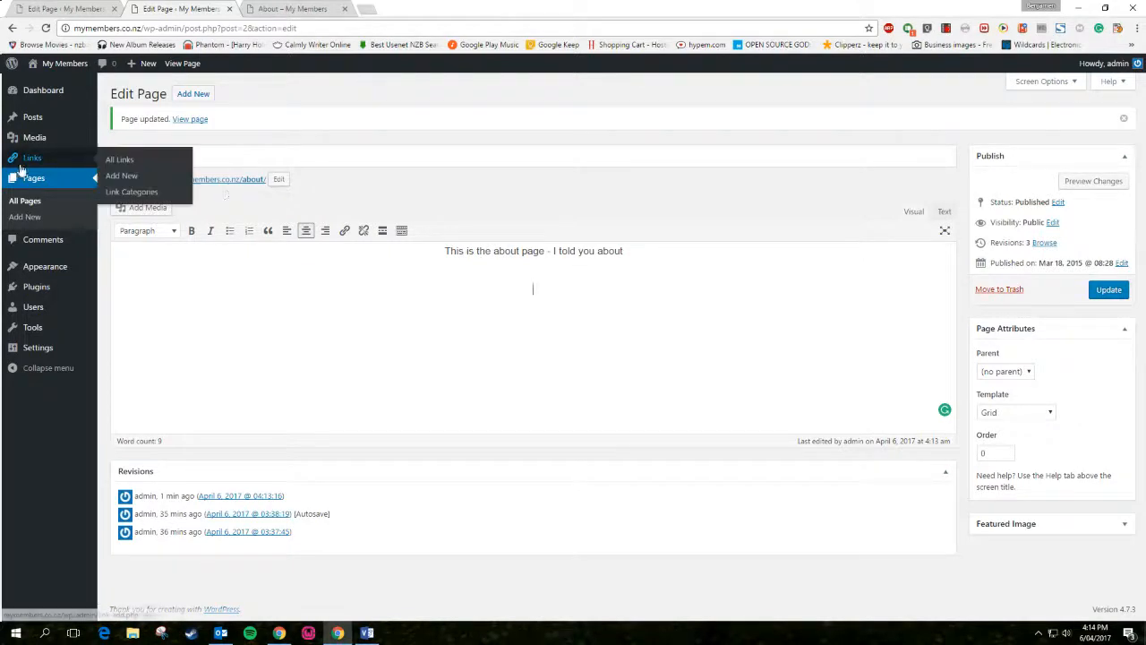
Insert a google.com link on the new line and begin another paragraph after it
click(345, 231)
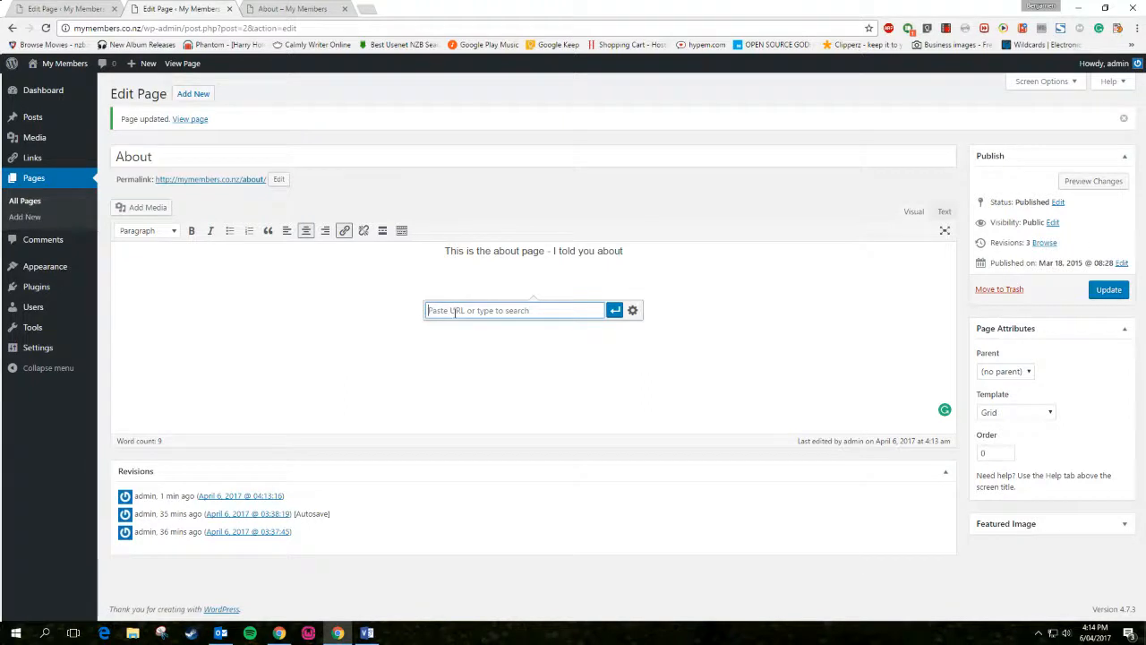
text(www.go)
key(BackSpace)
key(BackSpace)
key(BackSpace)
key(BackSpace)
key(BackSpace)
key(BackSpace)
key(BackSpace)
text(google.com)
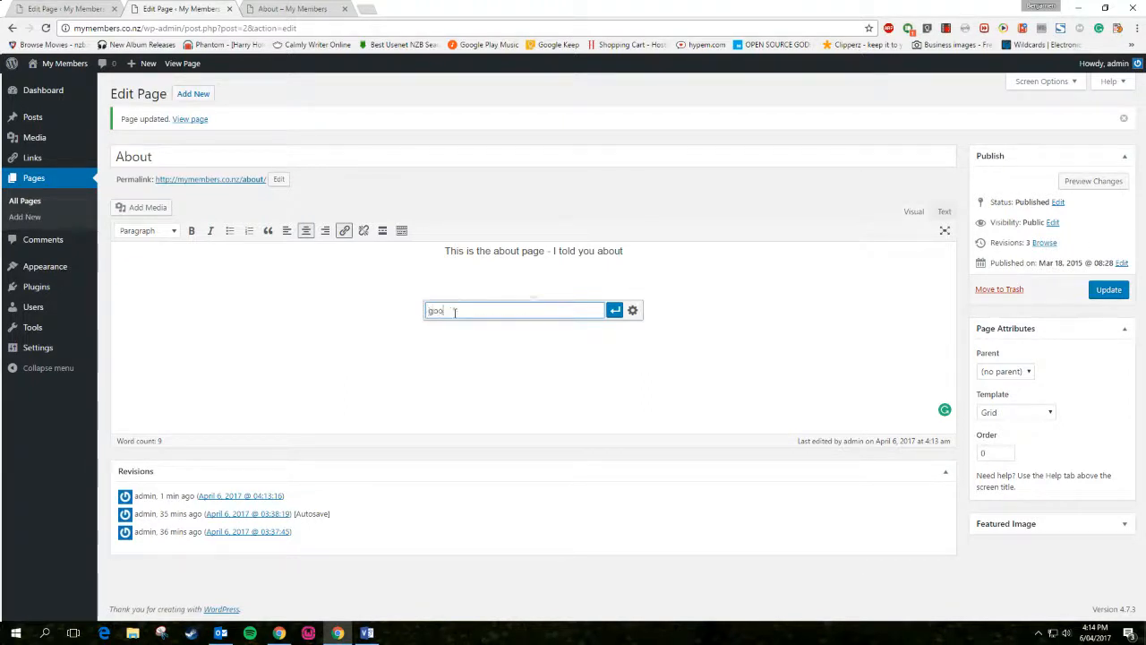
key(Return)
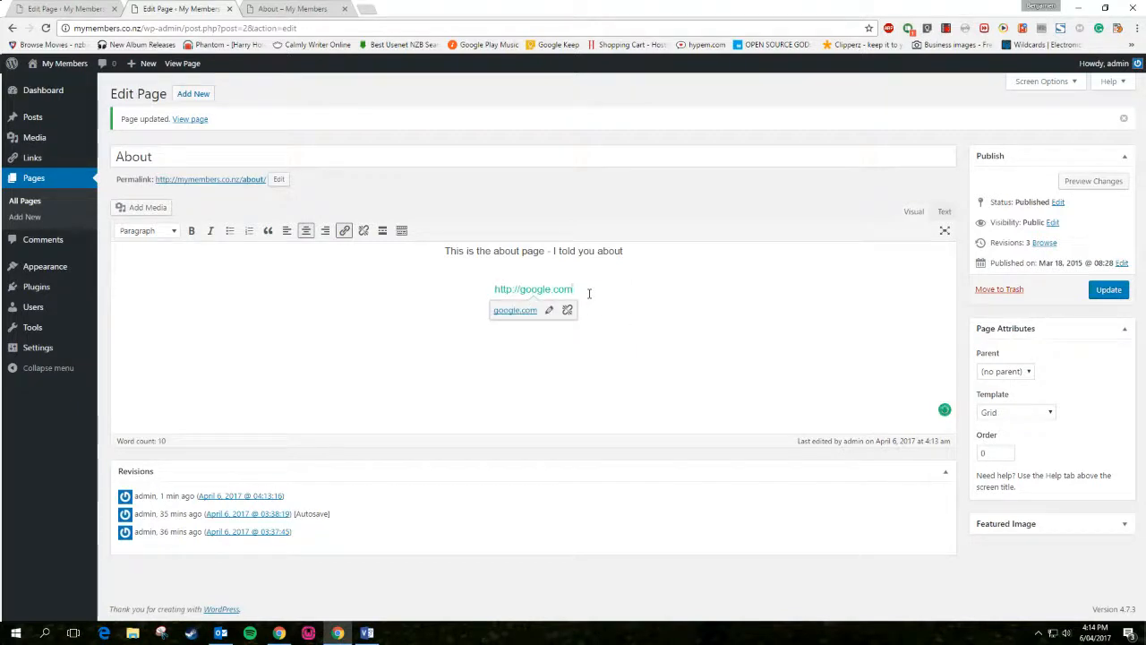
key(Return)
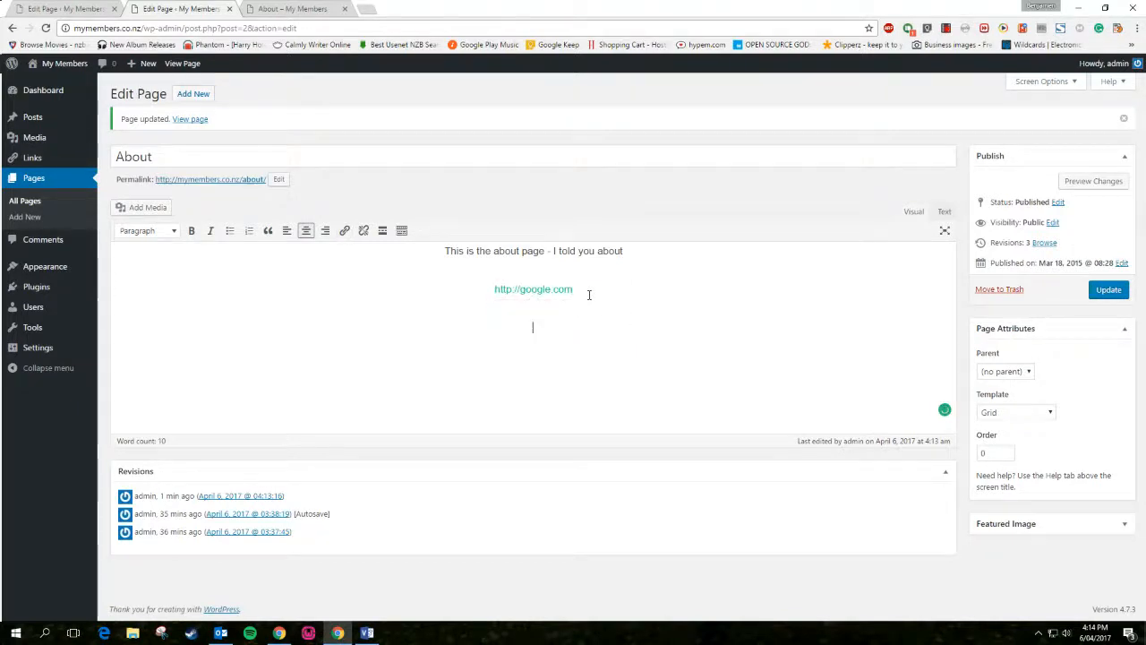
Insert the portrait photo from the Media Library below the link and centre it
click(144, 209)
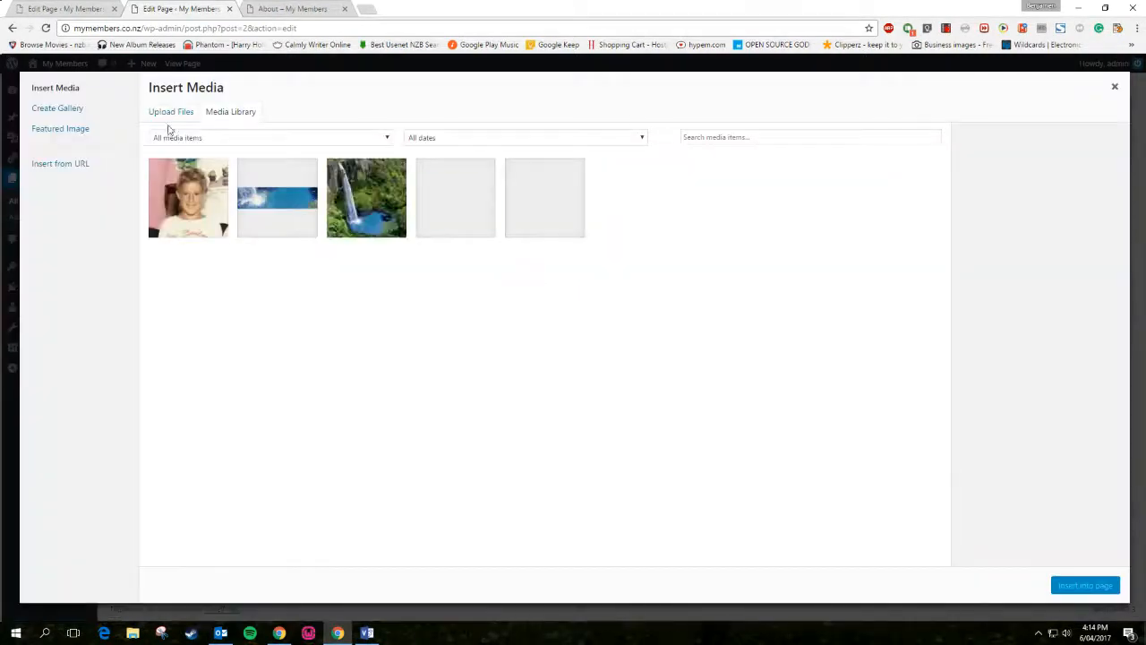
click(175, 119)
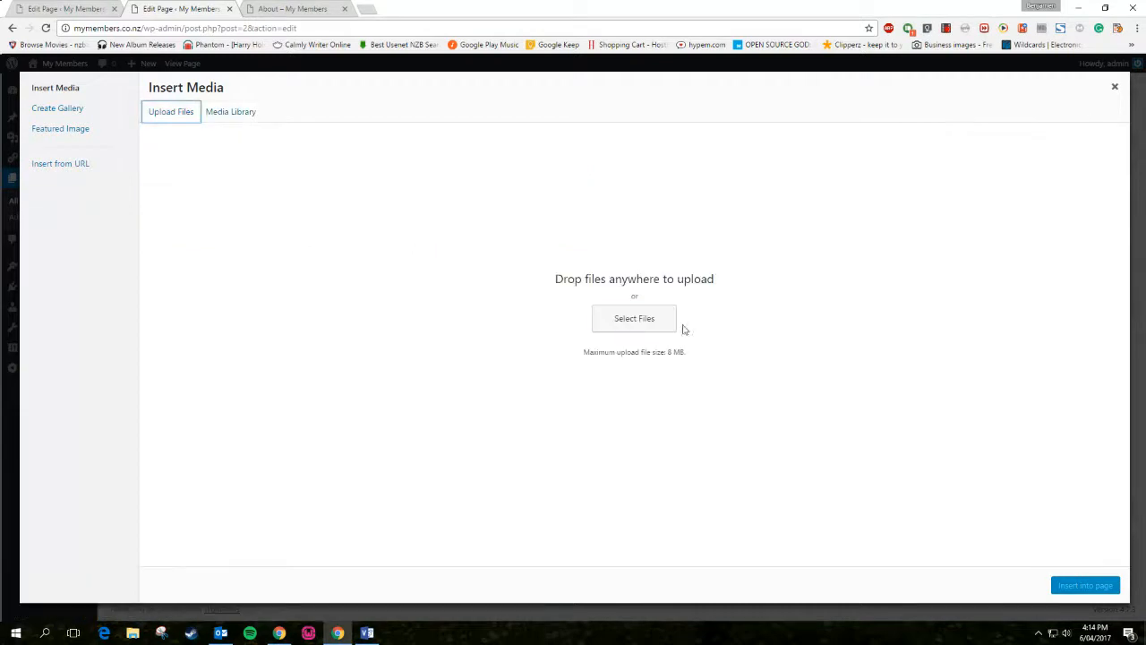
click(655, 320)
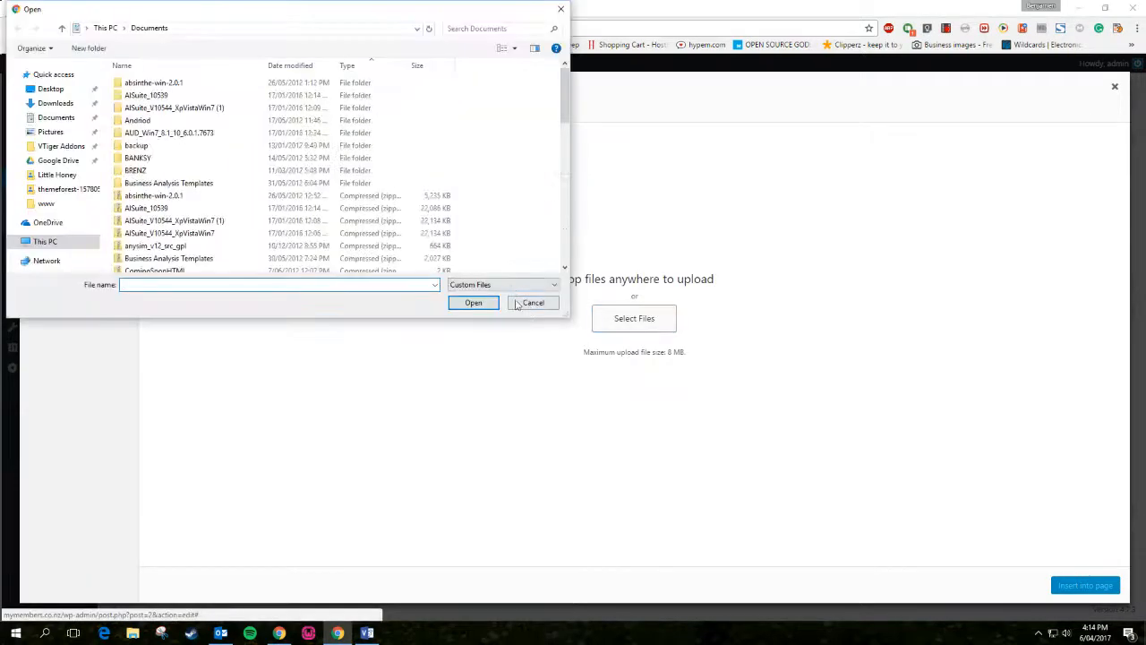
click(223, 112)
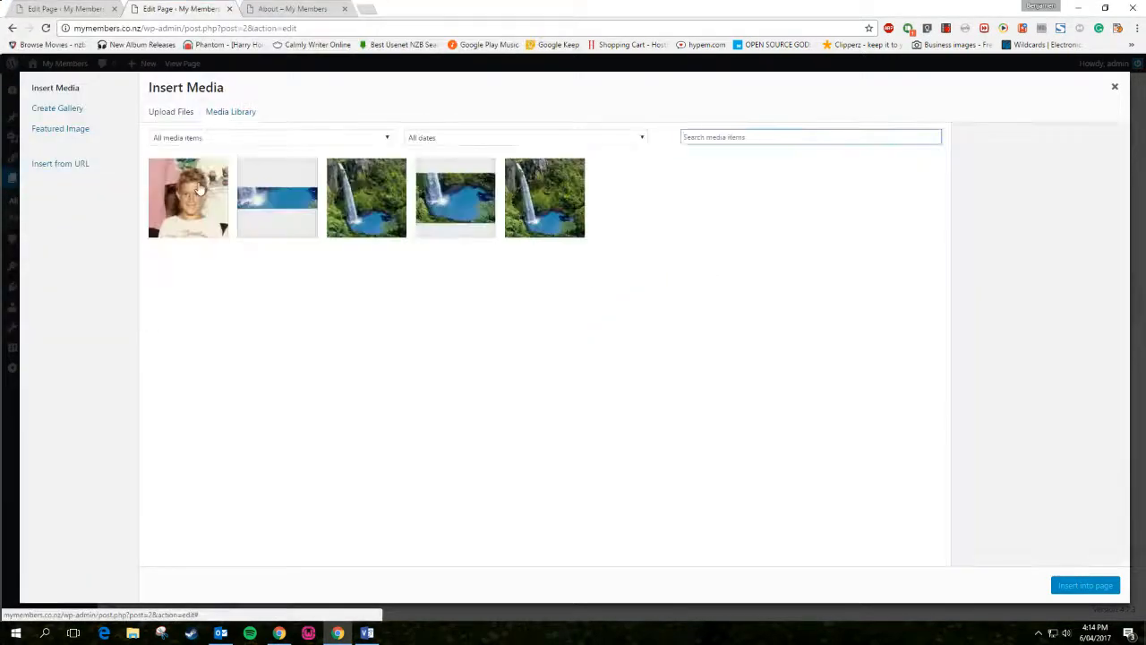
click(1074, 586)
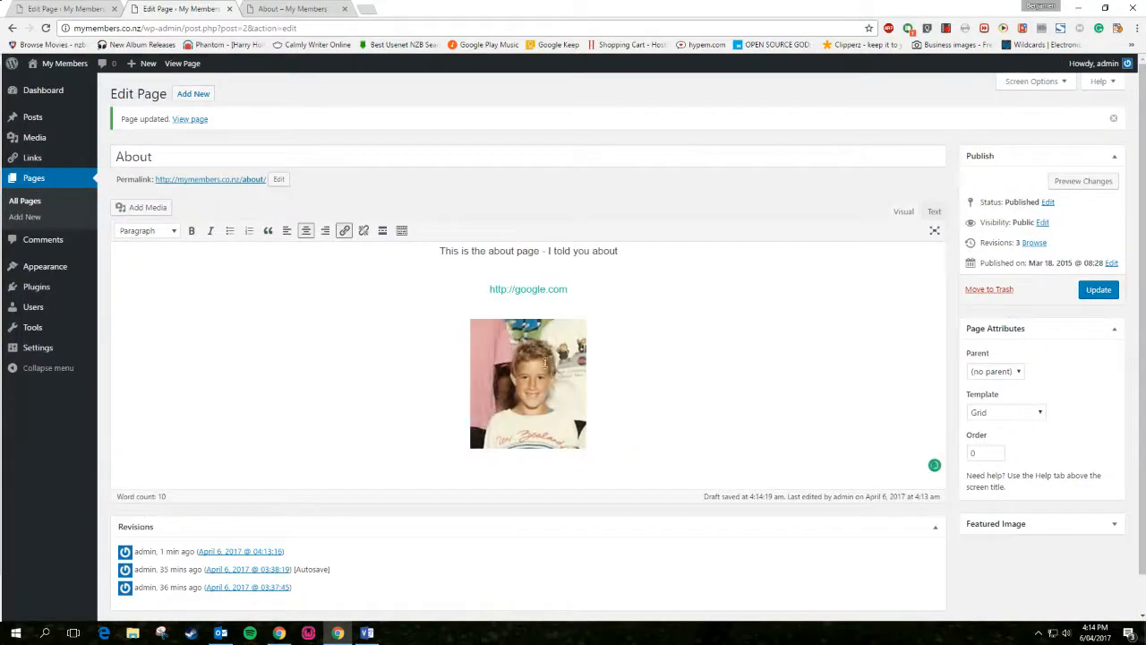
click(509, 405)
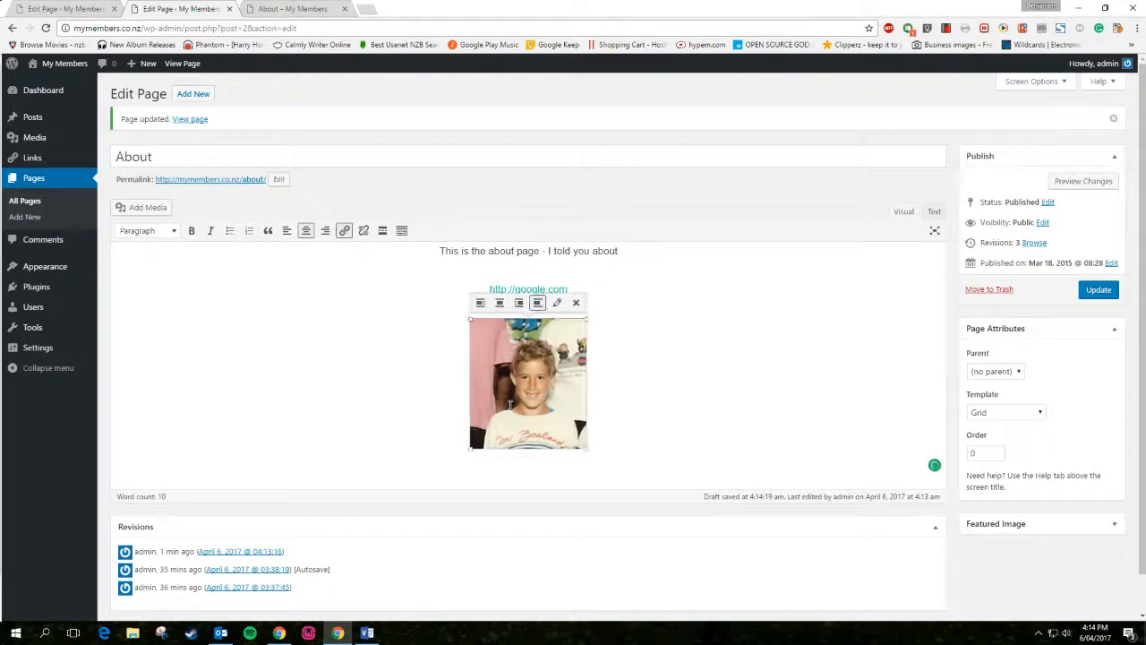
click(480, 302)
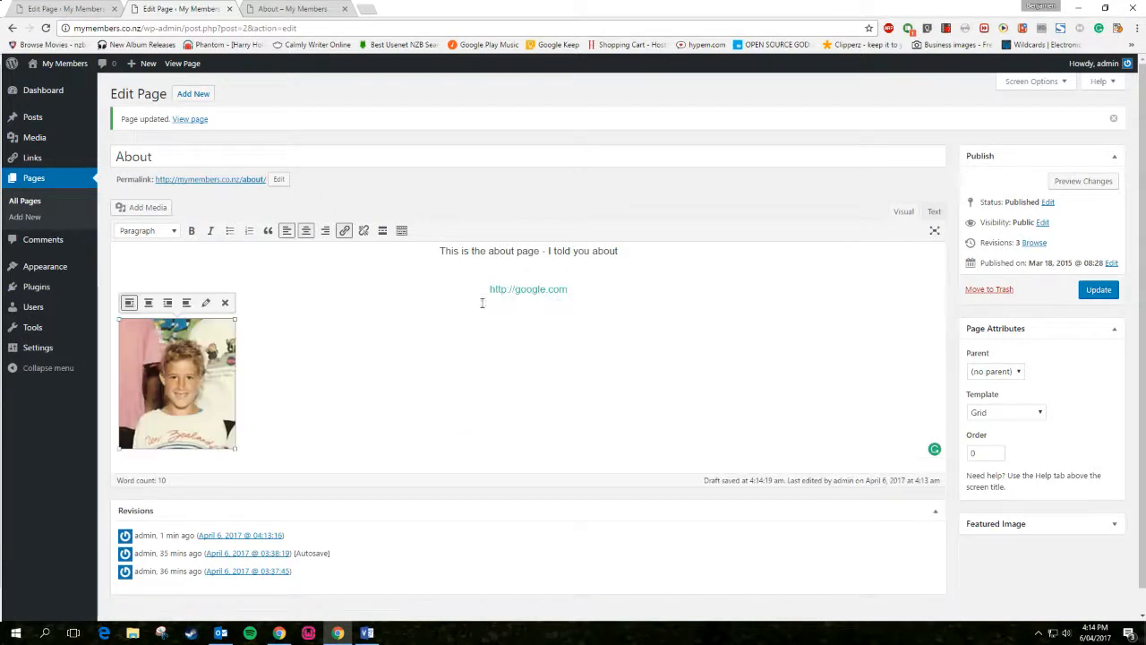
click(149, 302)
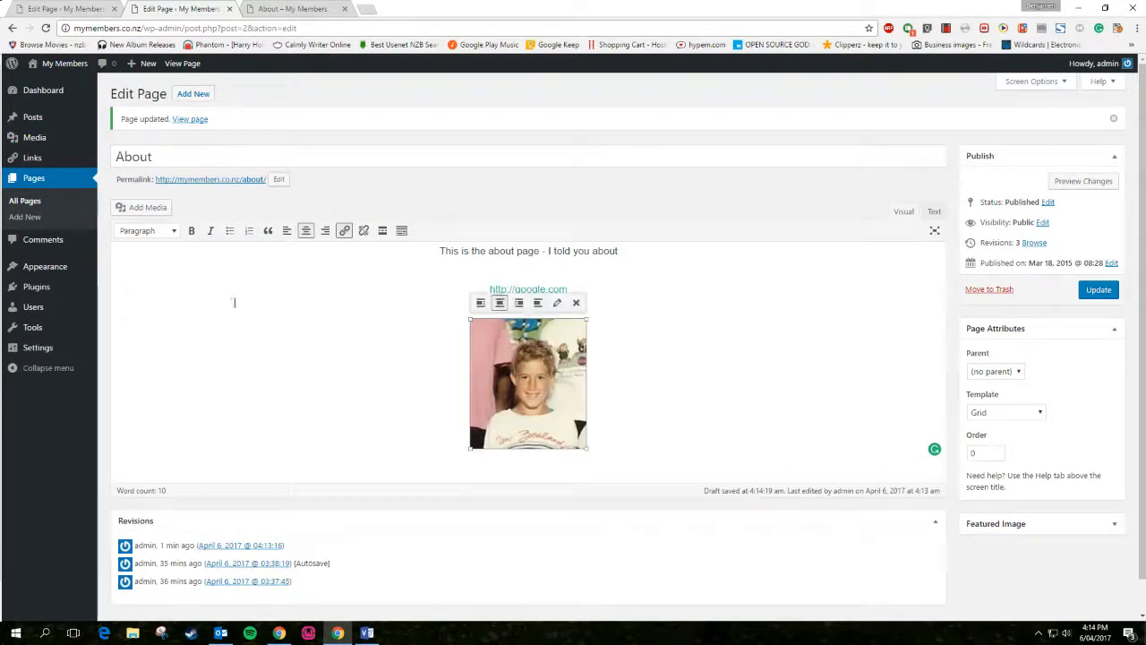
click(628, 334)
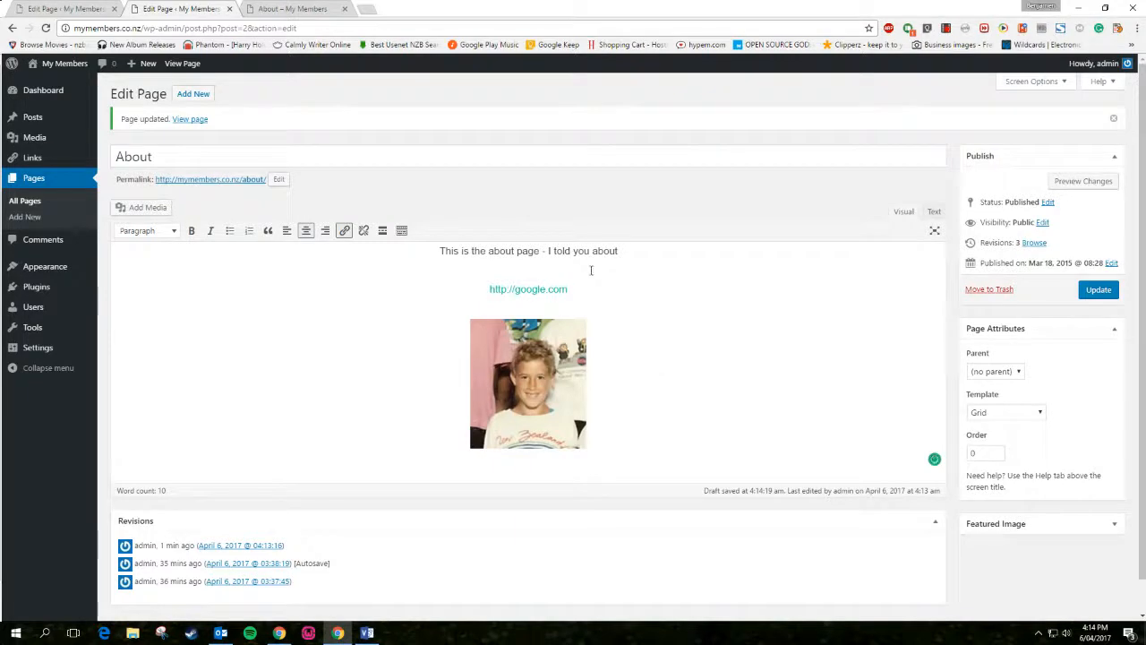
Add a bold 'This is me' line above the photo, update the page, and view the live About tab
triple_click(376, 251)
click(573, 290)
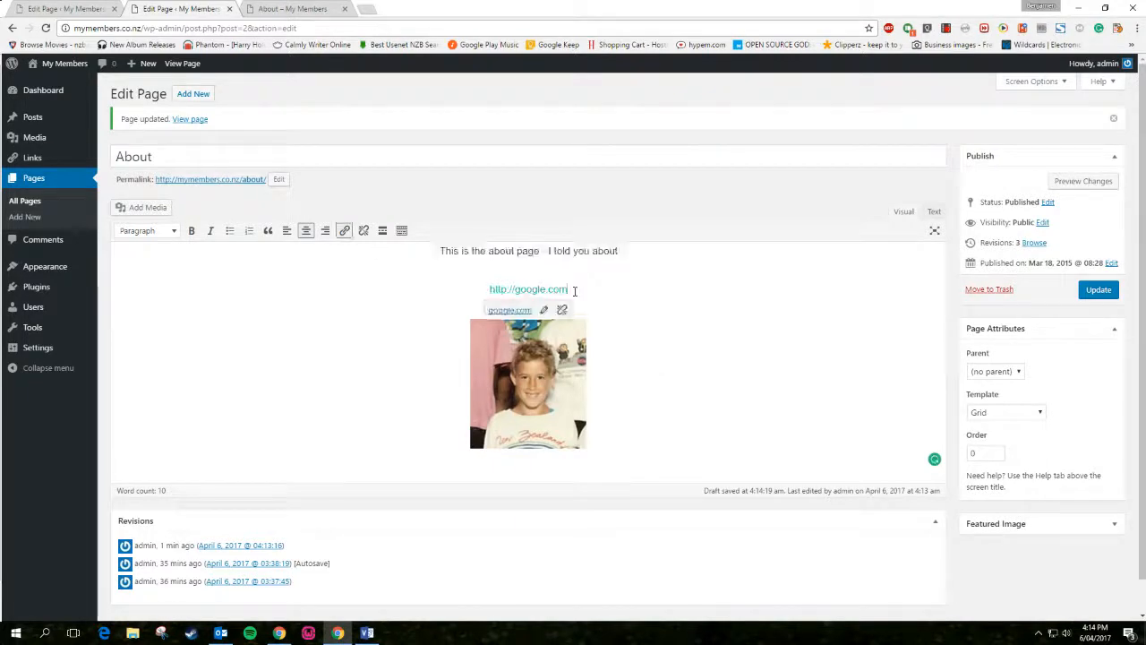
key(Return)
text(This is me)
drag(484, 322, 485, 324)
click(191, 230)
click(682, 345)
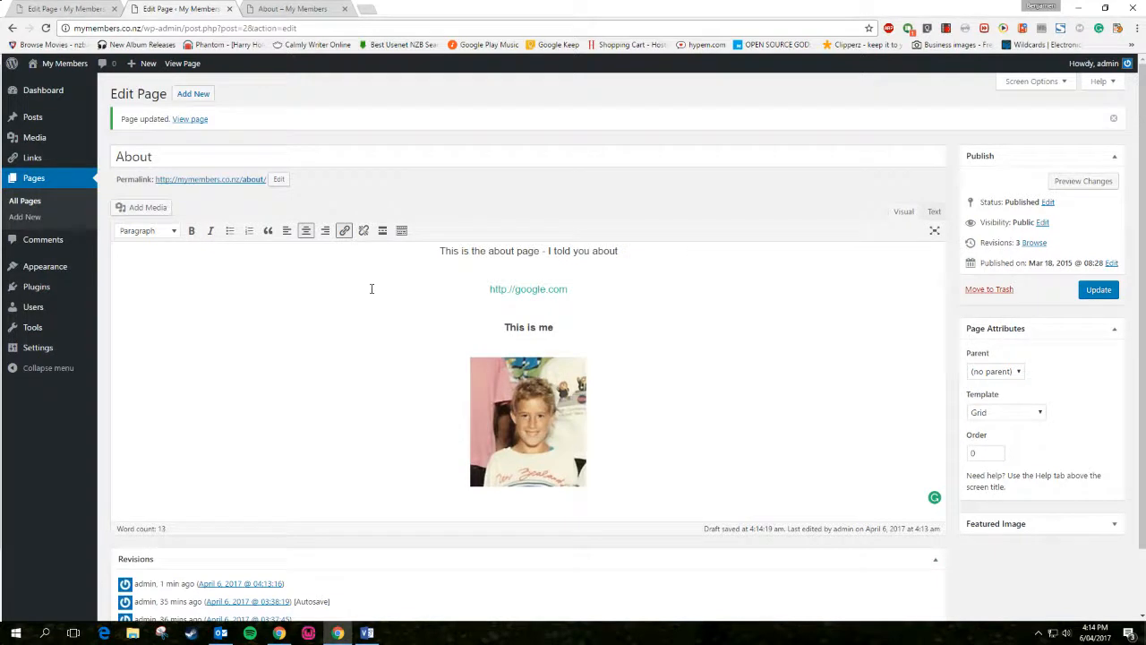
click(1109, 291)
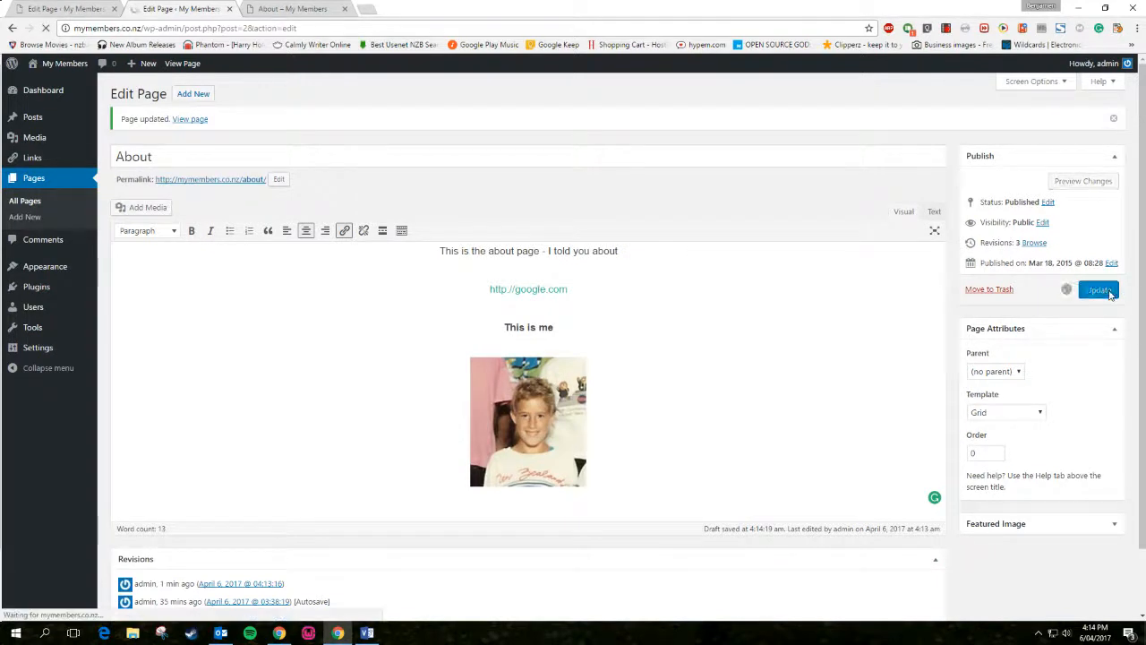
click(295, 9)
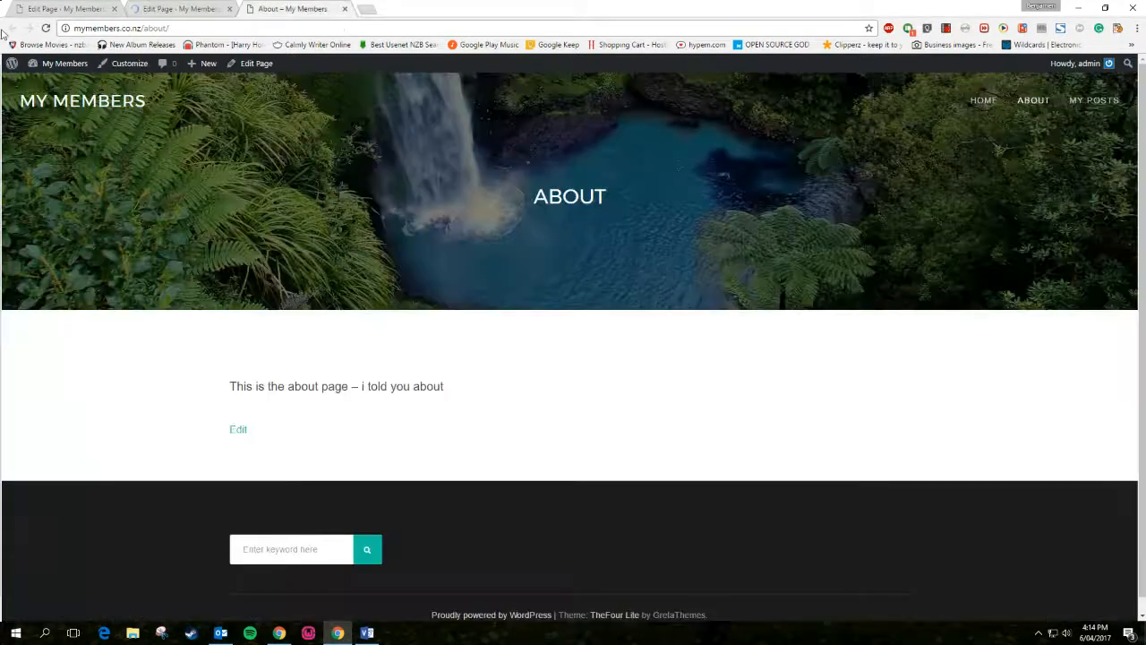
Reload the live About page and scroll through its new content
click(46, 29)
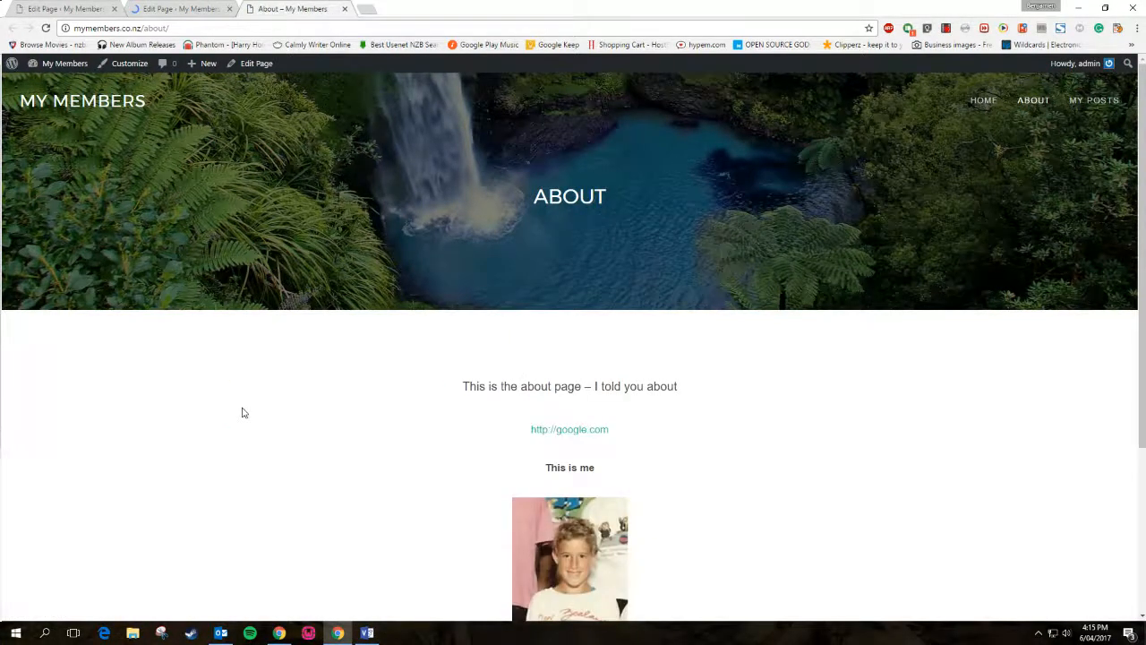
scroll(240, 410, down, 3)
scroll(243, 411, up, 3)
scroll(693, 486, down, 3)
scroll(980, 164, up, 3)
Switch between the live Home and About pages, then return to the About page editor
click(982, 101)
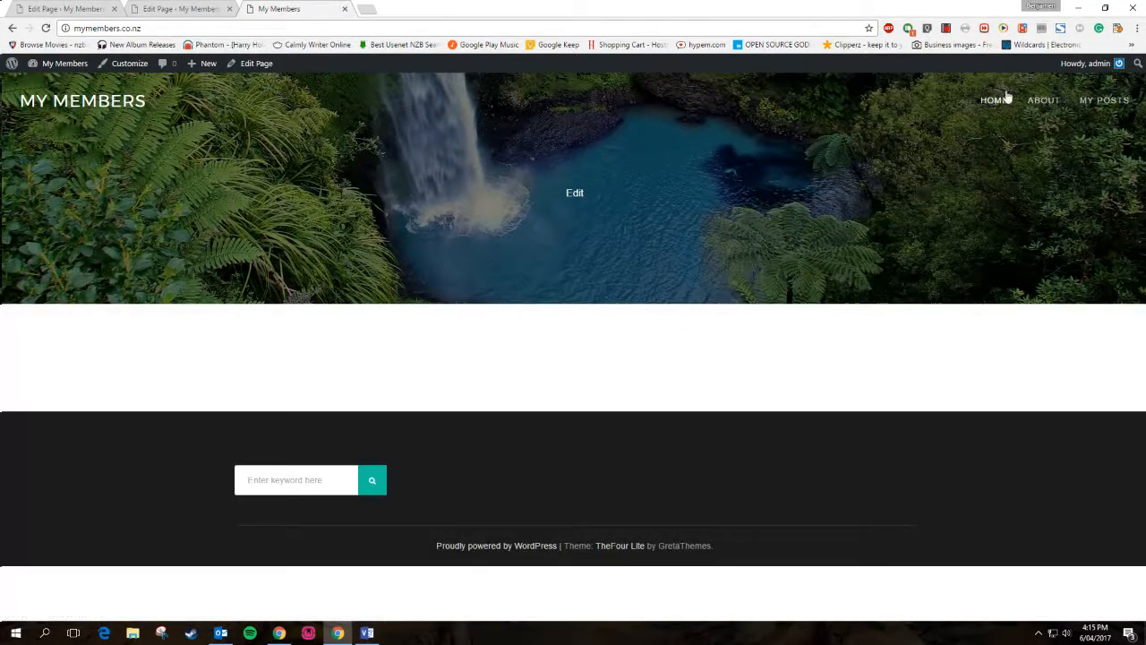
click(1038, 103)
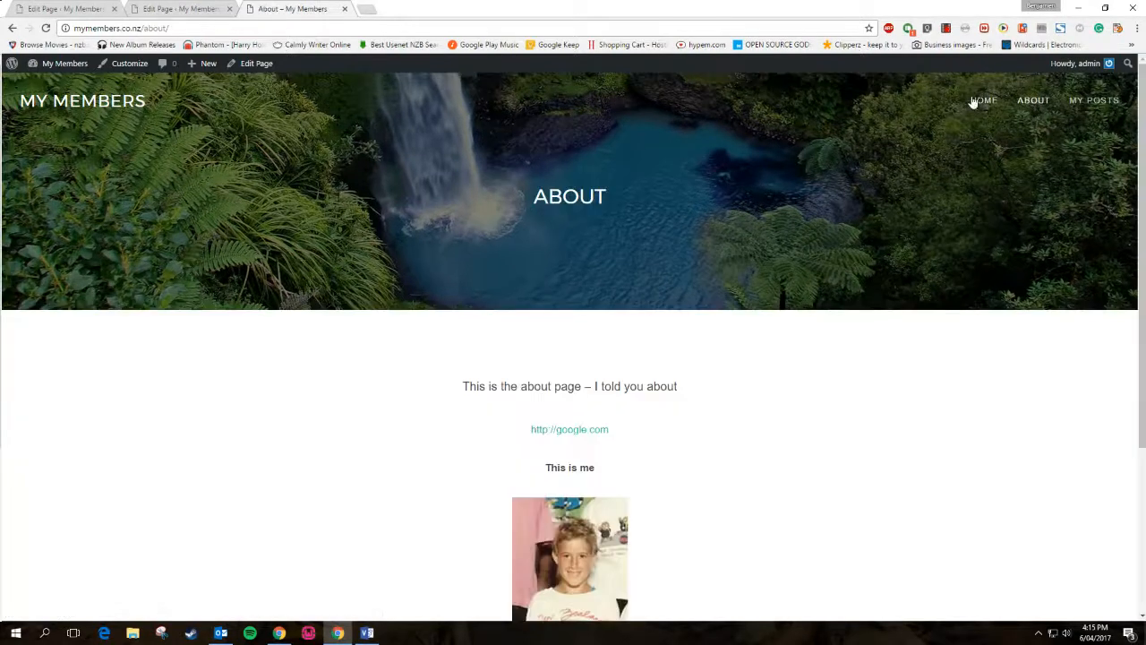
click(976, 102)
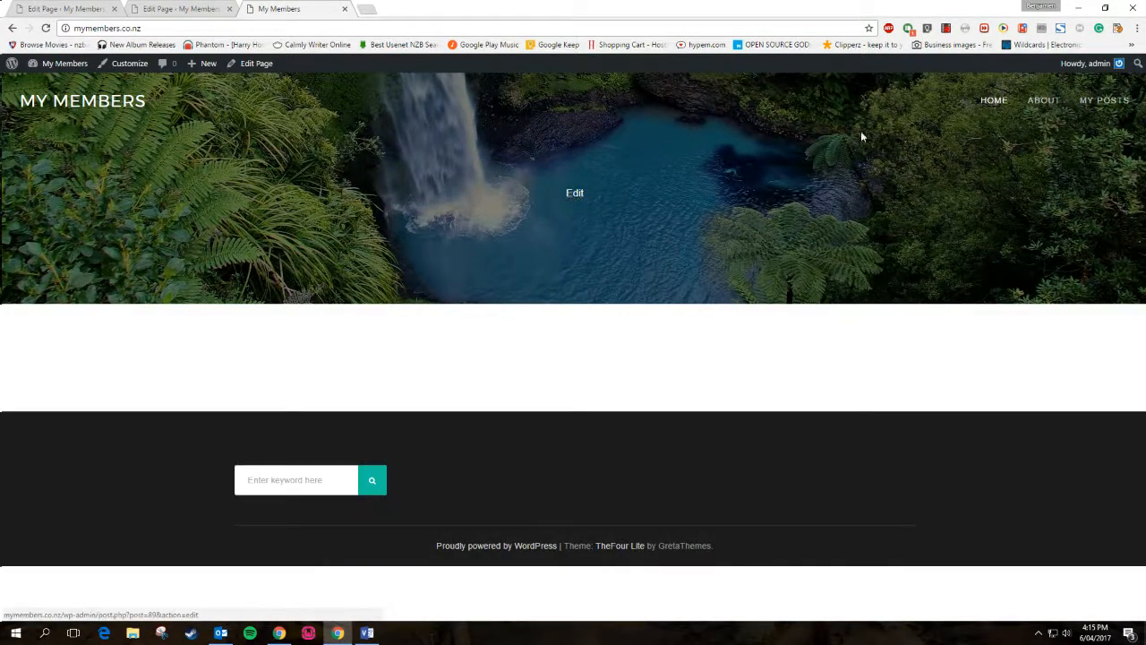
click(1043, 103)
drag(528, 207, 684, 206)
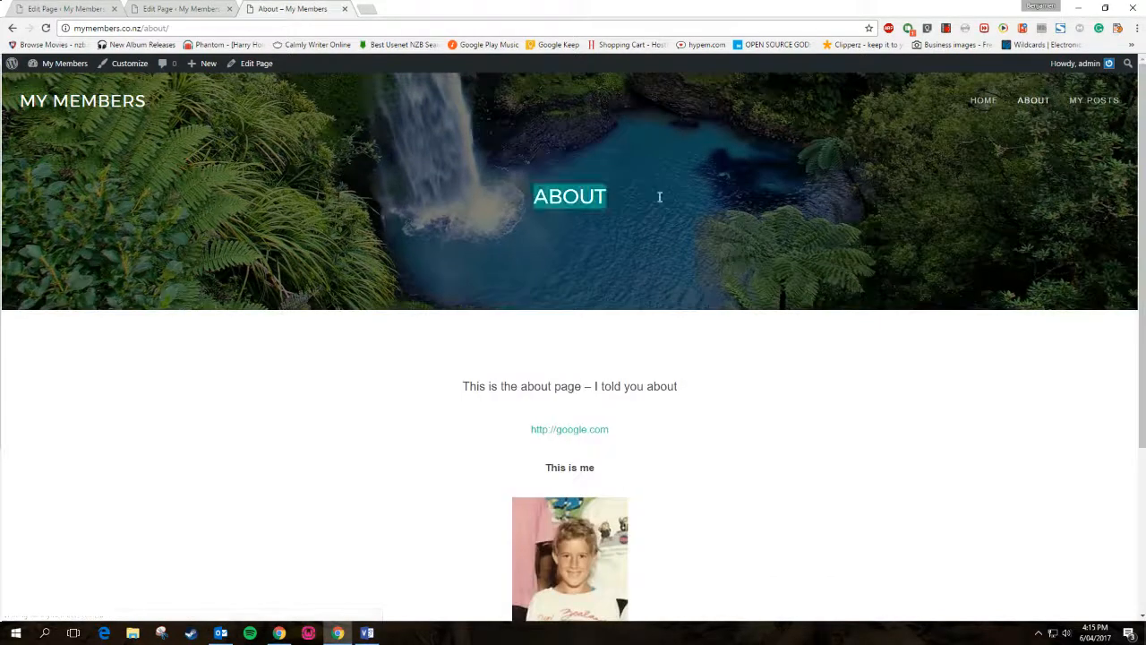
click(984, 104)
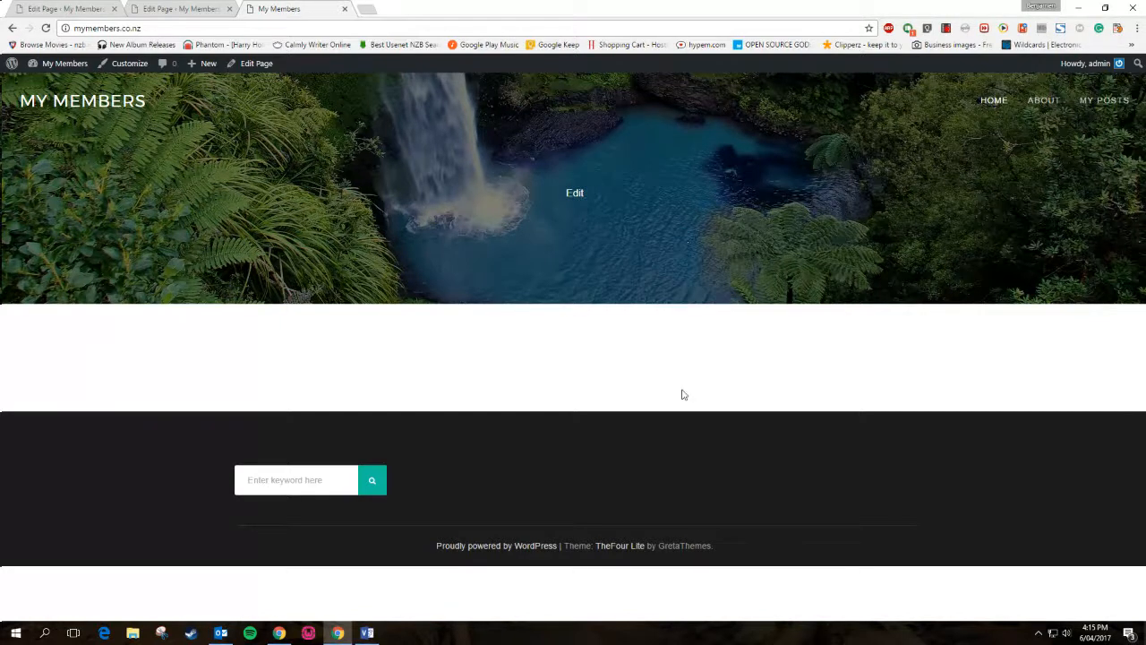
key(ctrl+shift+Tab)
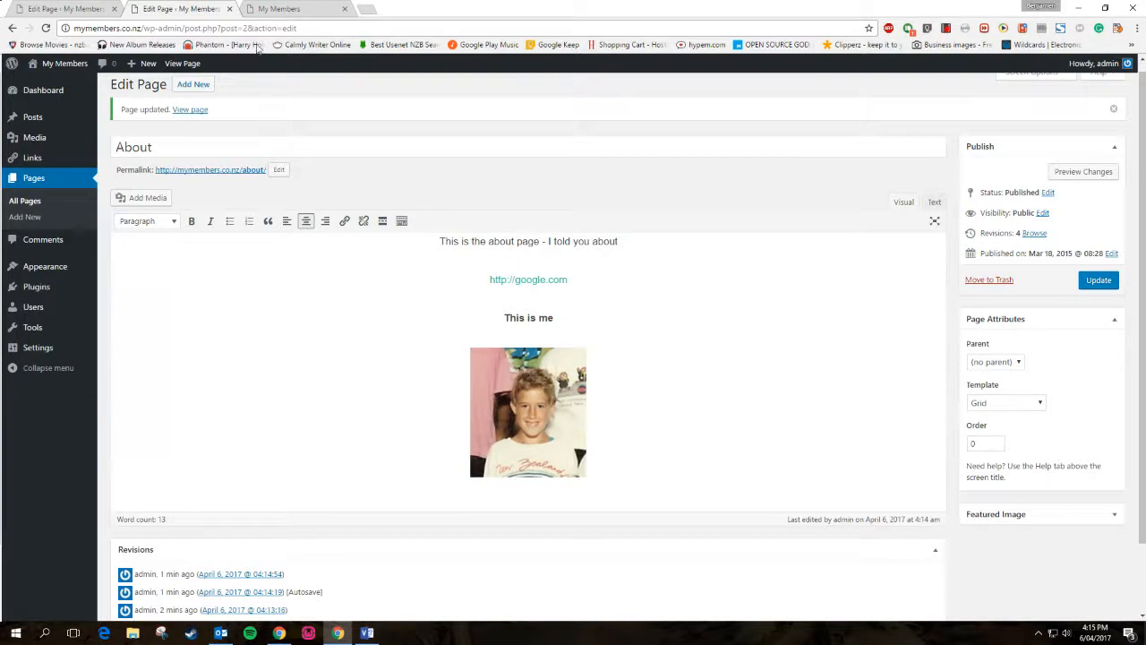
right_click(192, 109)
From a new live-site tab, edit the Home page and add a centred 'This is home' line
click(231, 114)
click(285, 8)
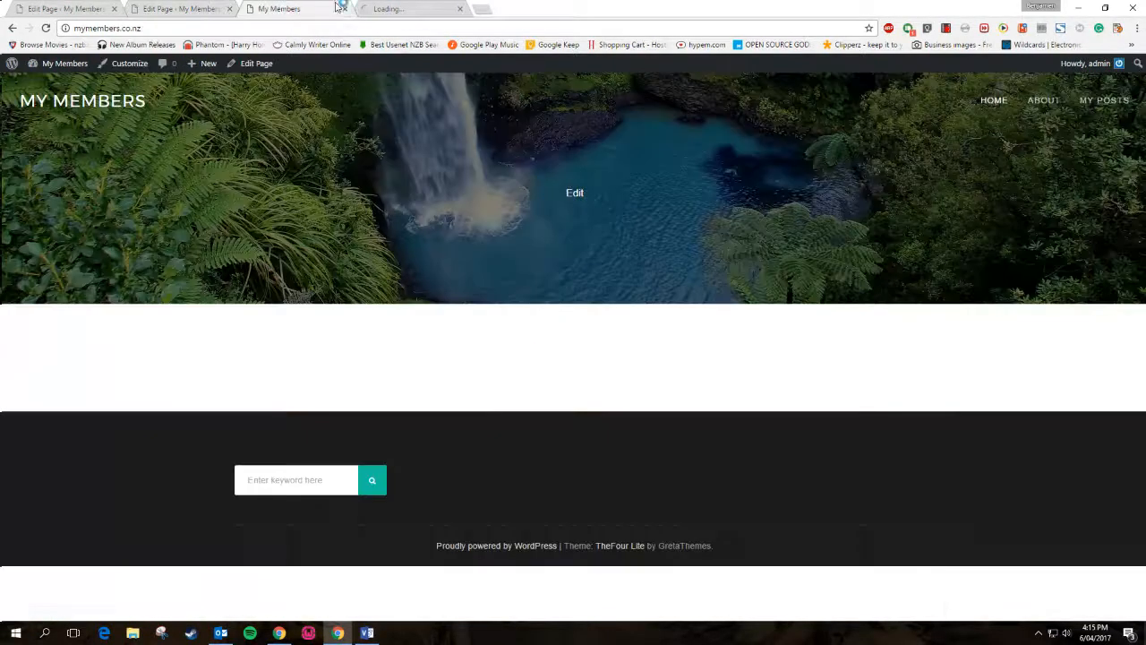
click(571, 191)
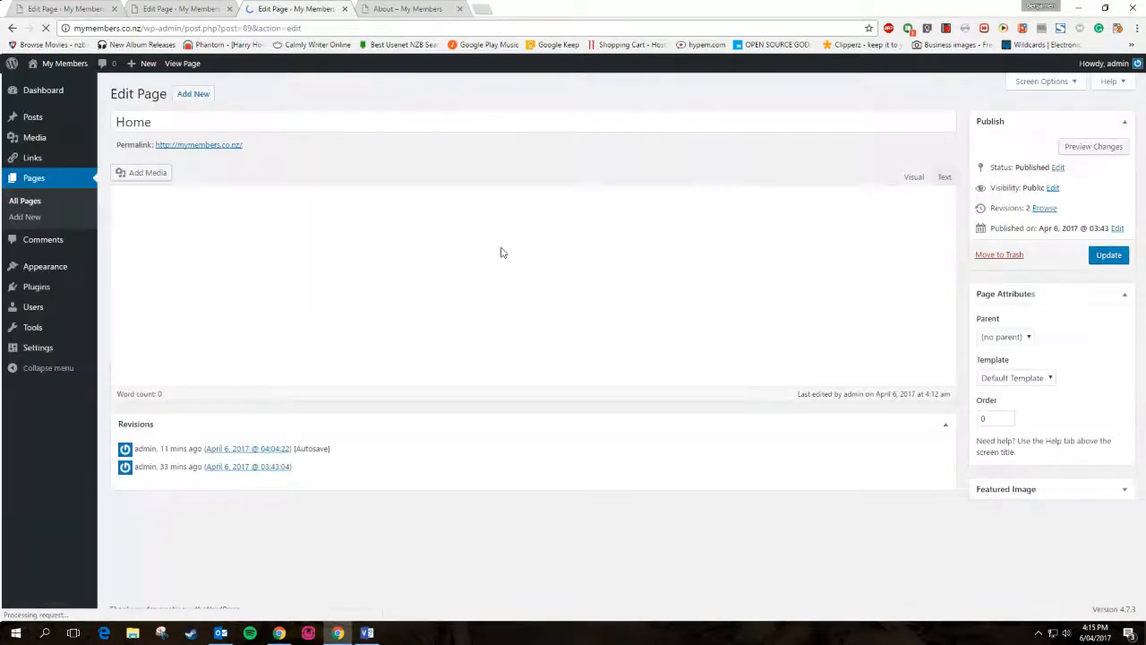
click(250, 230)
text(Thi)
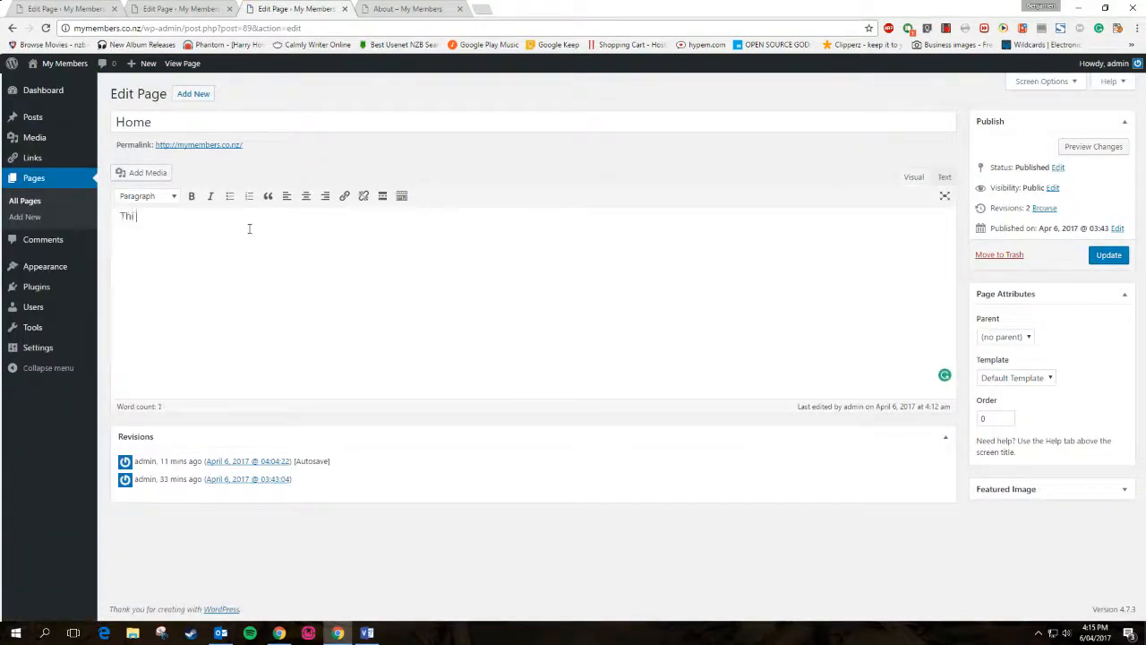
text(s is home)
drag(232, 223, 29, 215)
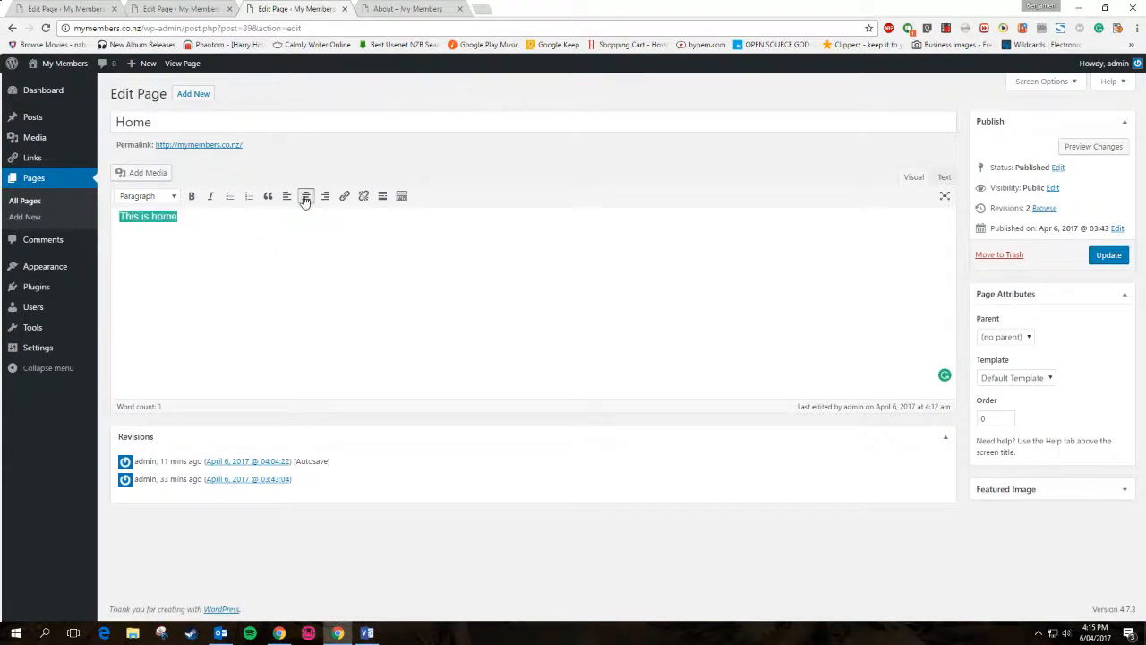
click(305, 196)
click(559, 230)
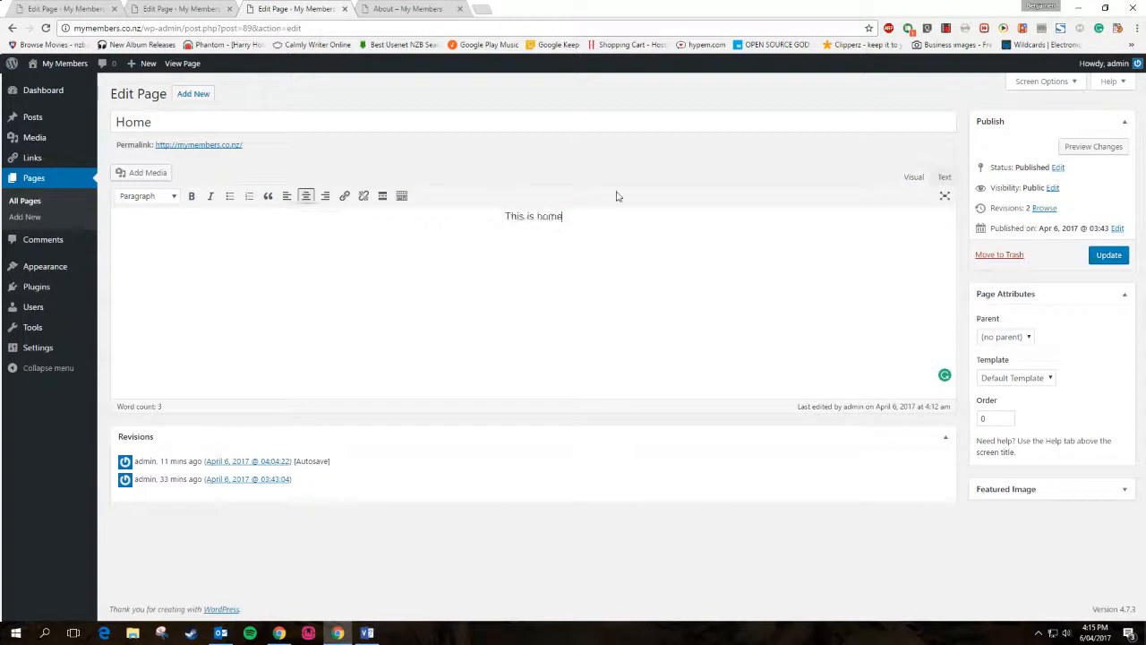
Add a 'Read our Blog' line linked to the My Posts page and update the Home page
key(Return)
text(Read our Blog)
drag(567, 255, 486, 255)
click(343, 196)
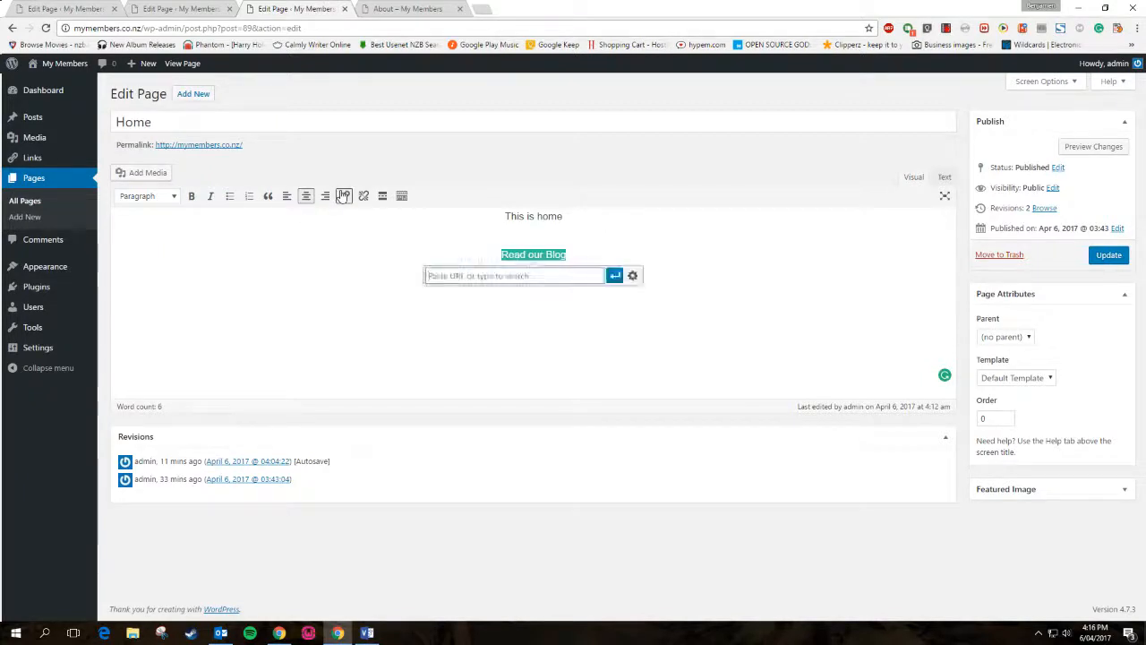
click(632, 275)
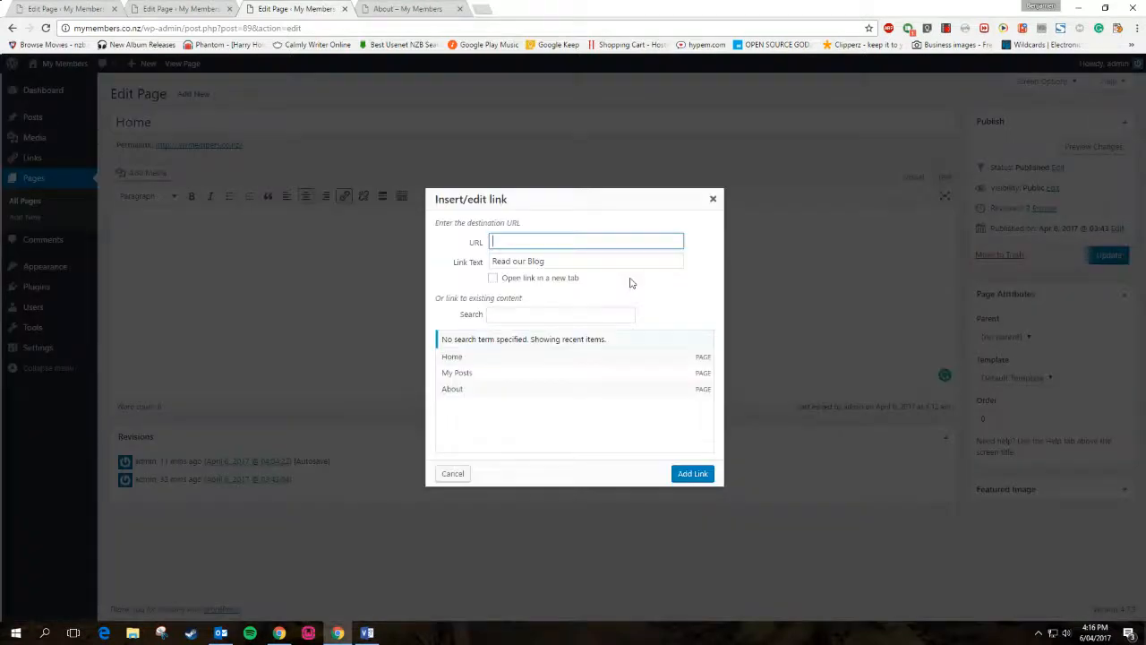
click(459, 378)
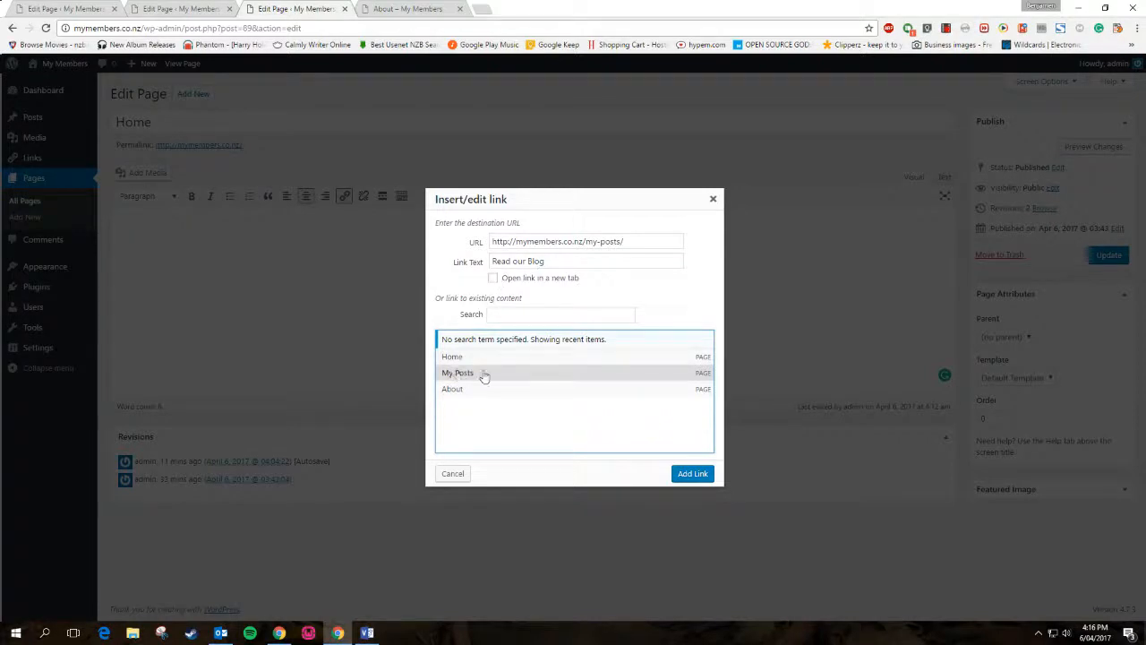
click(692, 473)
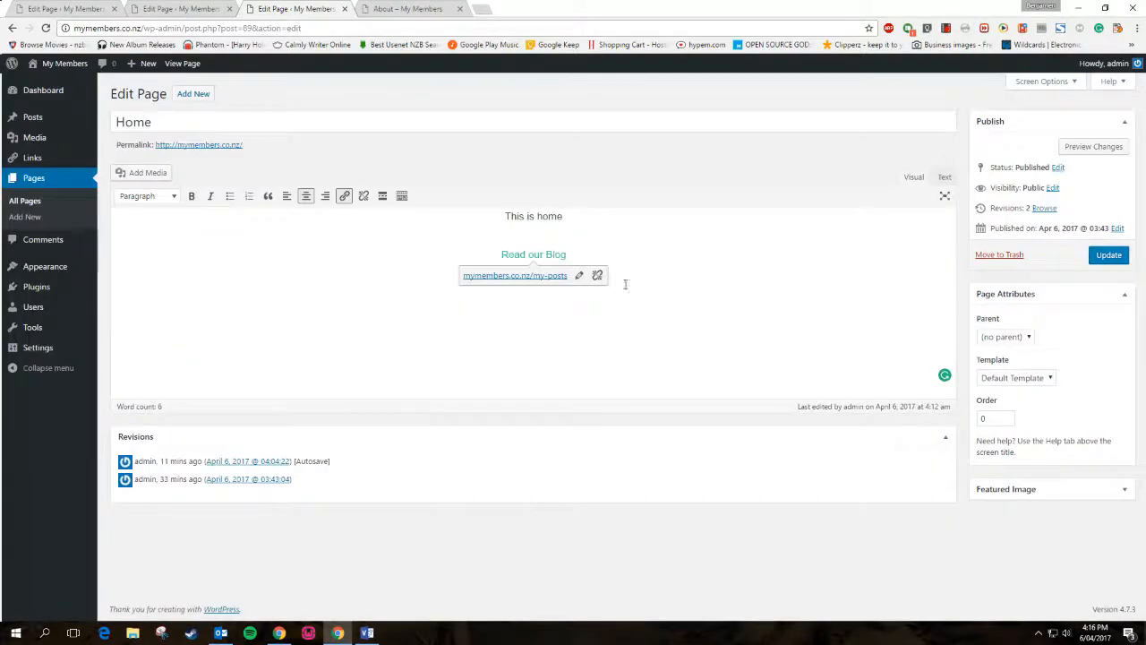
click(1106, 255)
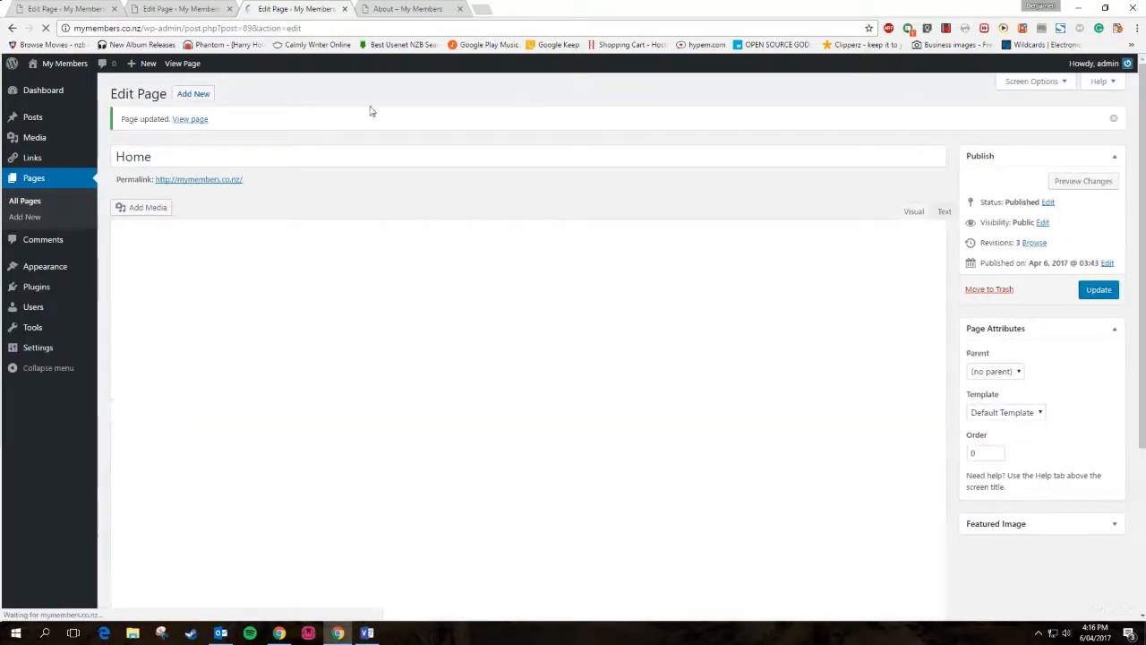
key(ctrl+Tab)
Reload the live home page to confirm 'This is home' and the blog link, then return to the editor
click(983, 100)
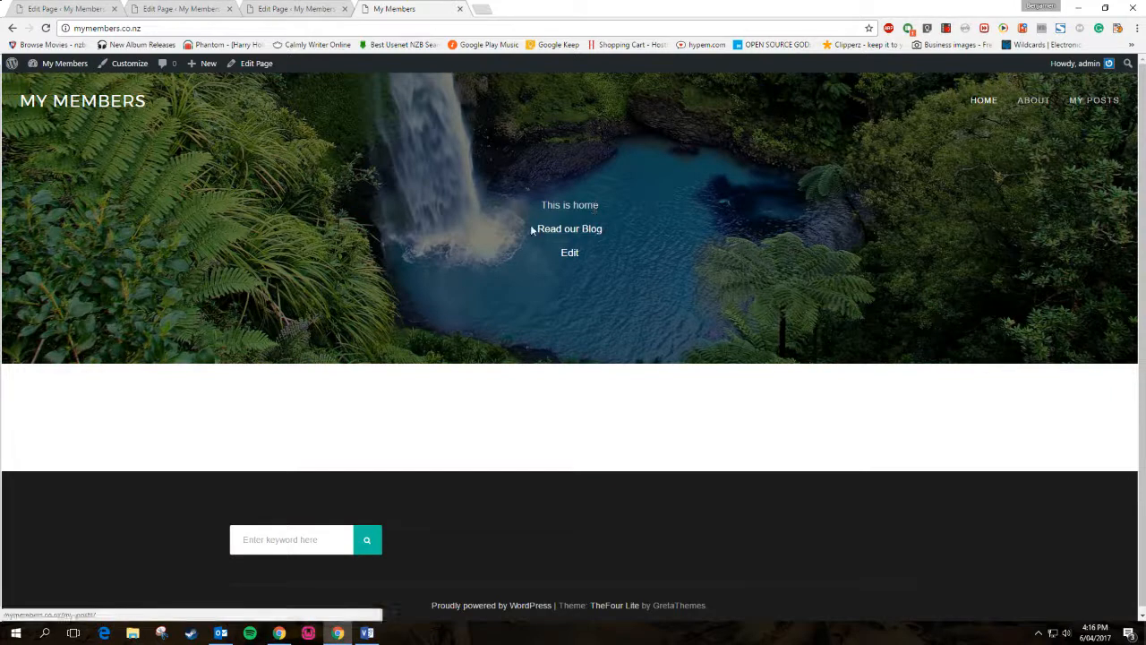
click(325, 8)
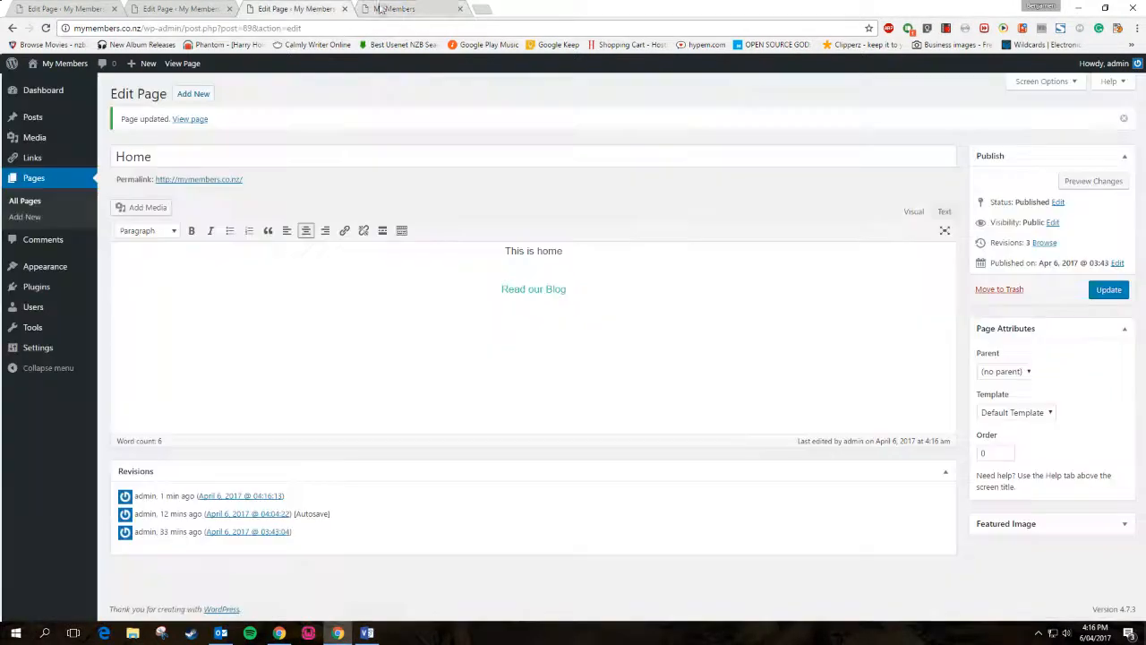
click(426, 8)
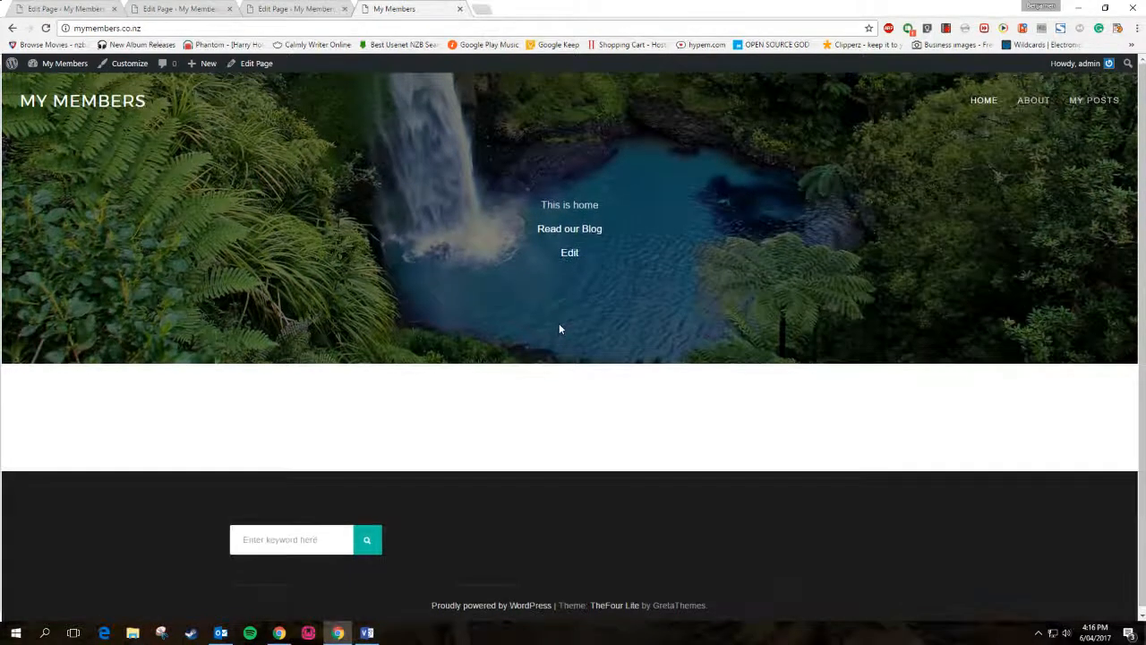
click(340, 6)
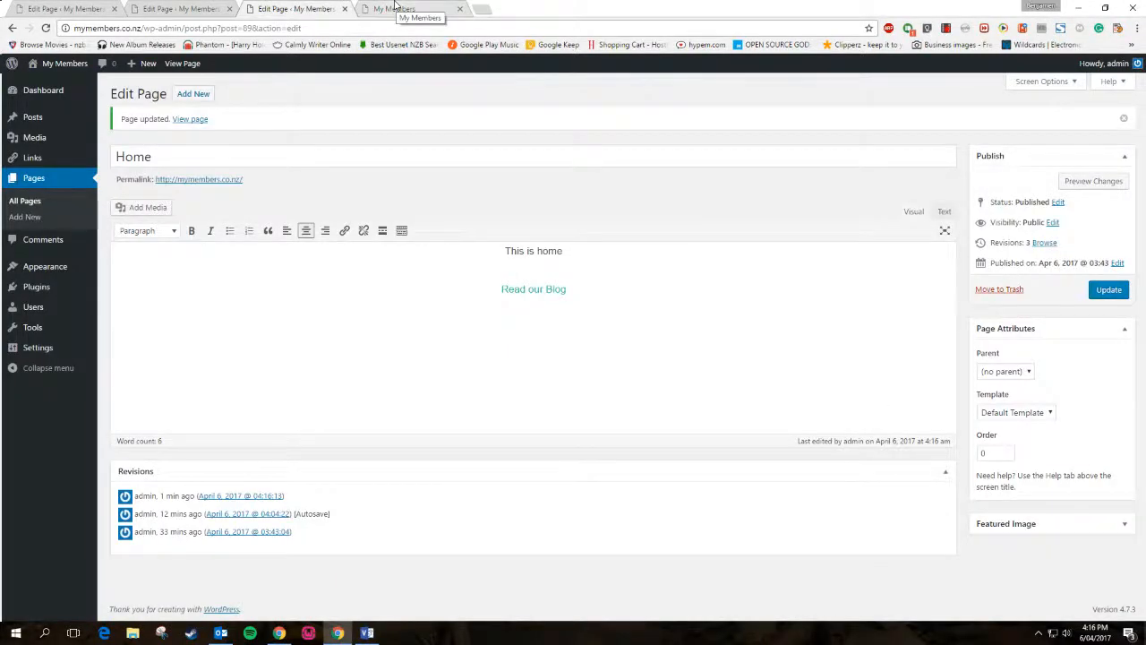
Set the Home page template to Grid, update, and reload the live home page
click(1017, 412)
click(992, 440)
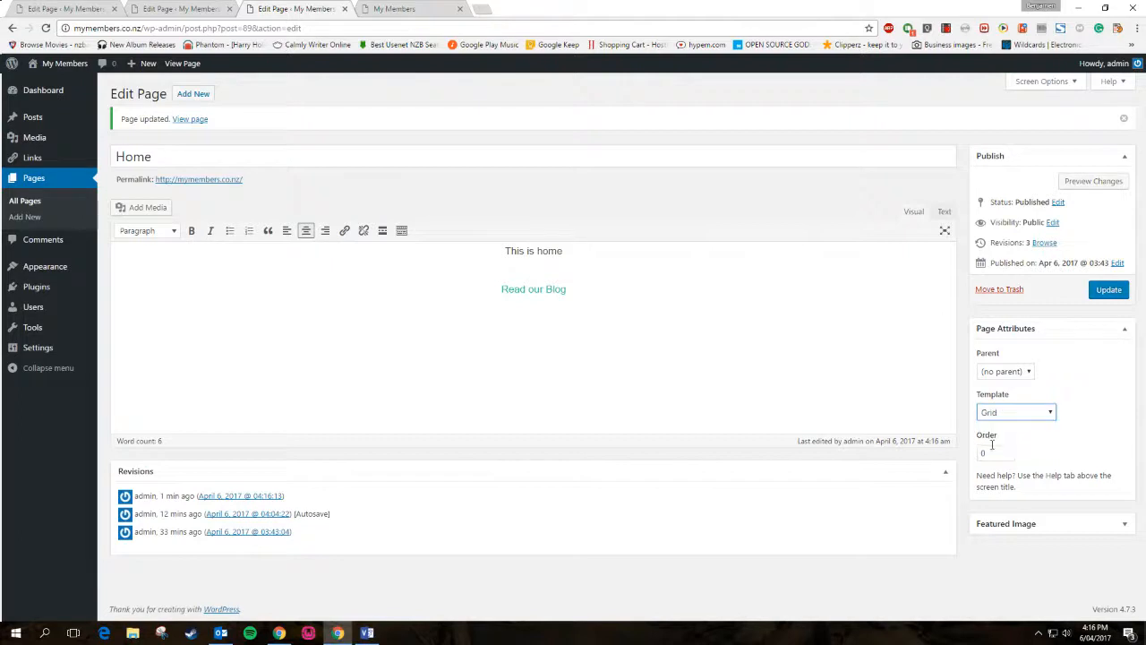
click(1107, 292)
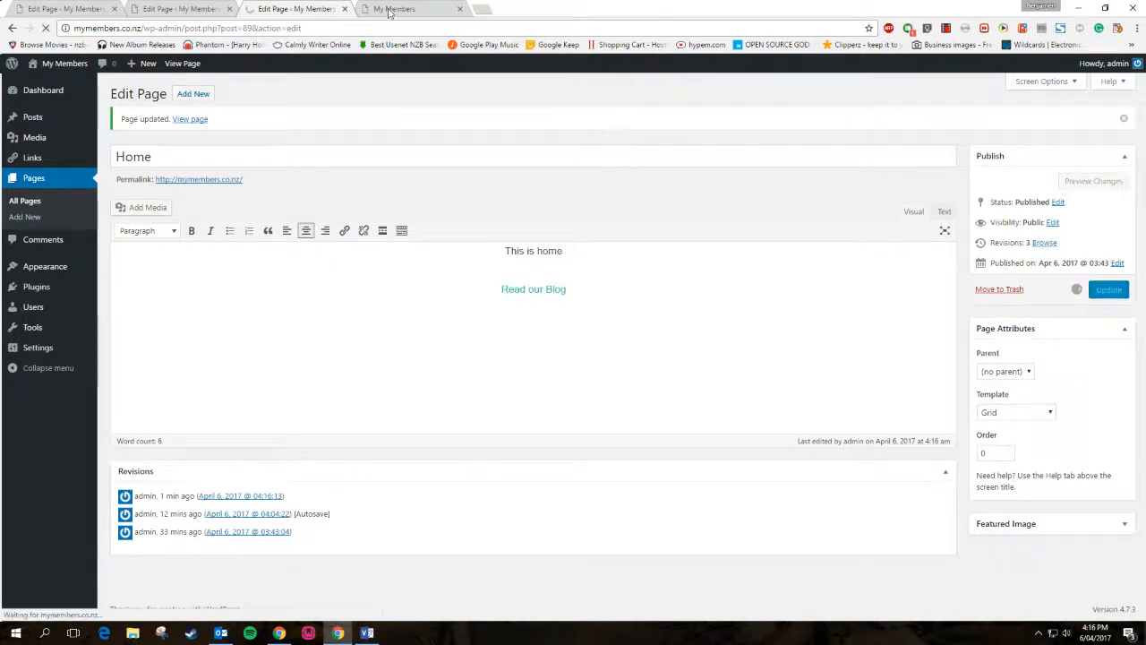
click(391, 9)
click(46, 28)
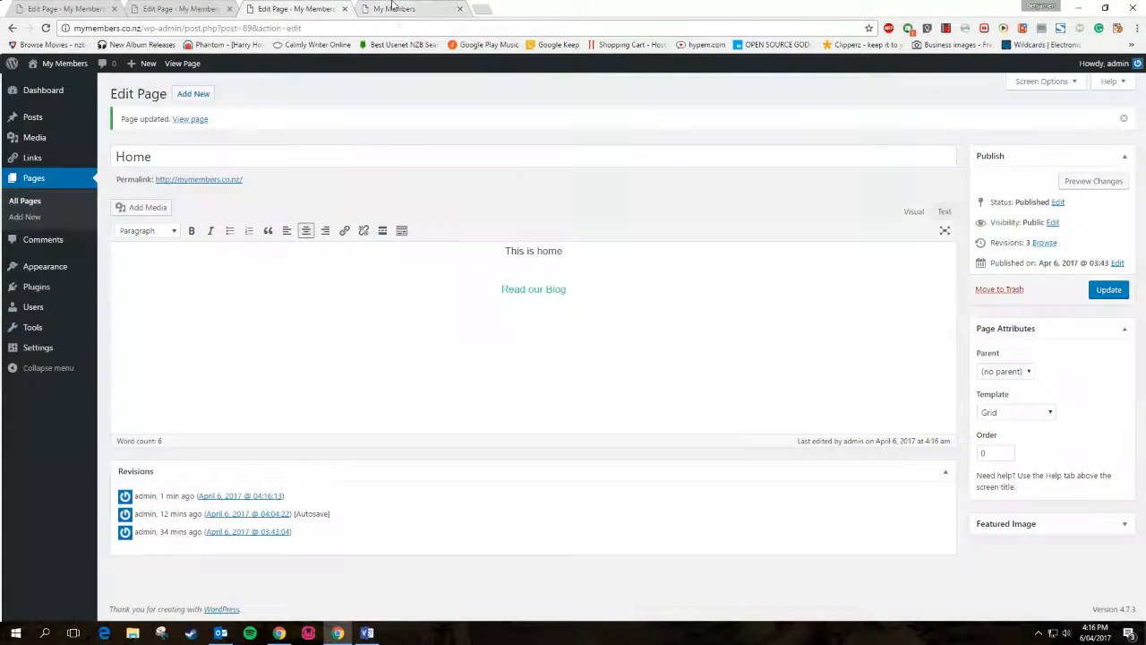
Compare the editor with the live home page and select its hero text
key(ctrl+shift+Tab)
click(439, 283)
click(376, 7)
drag(469, 187, 565, 307)
Switch the Home page to Default Template, update it, and view its HTML source
click(543, 287)
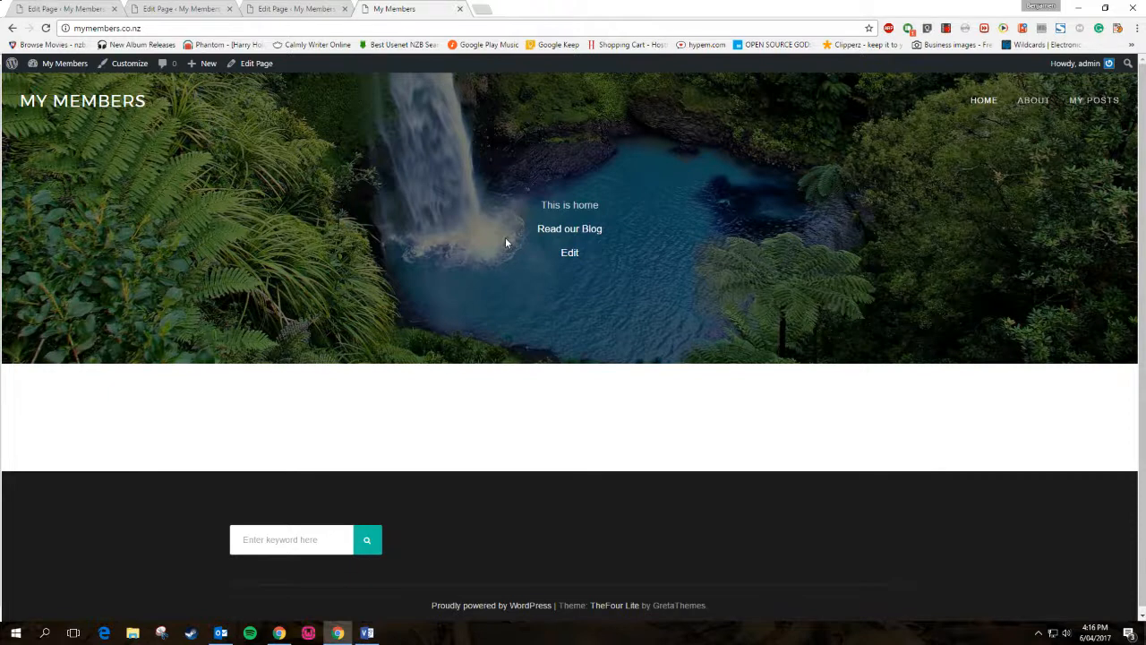
click(308, 9)
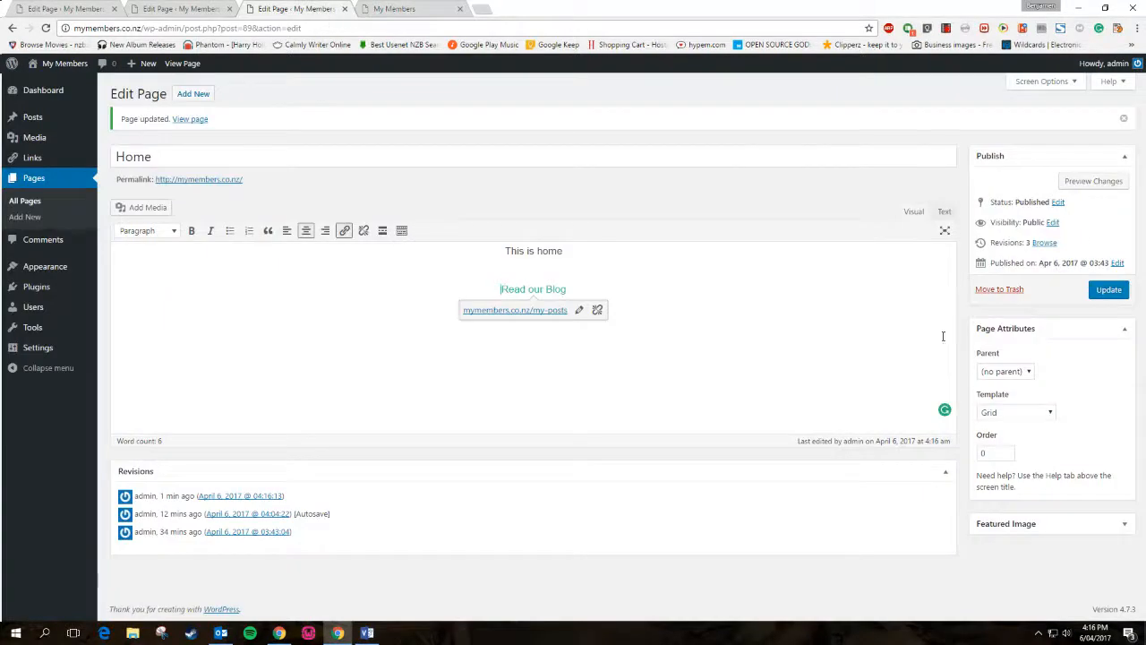
click(1001, 409)
click(1003, 437)
click(1010, 412)
click(1010, 427)
click(1109, 290)
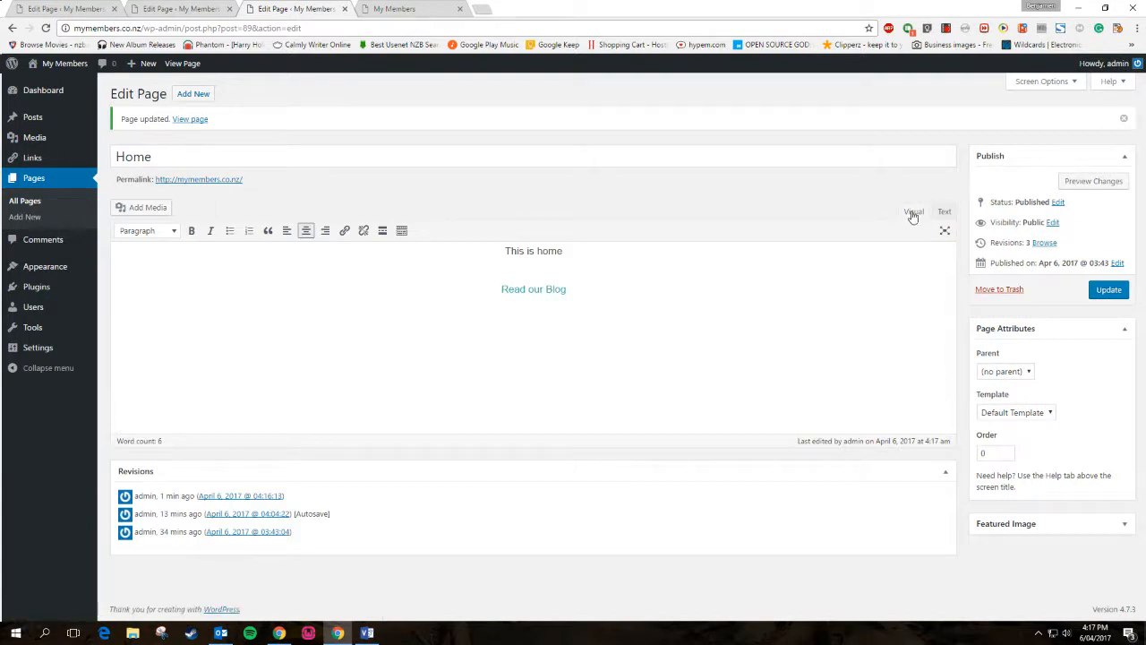
click(943, 230)
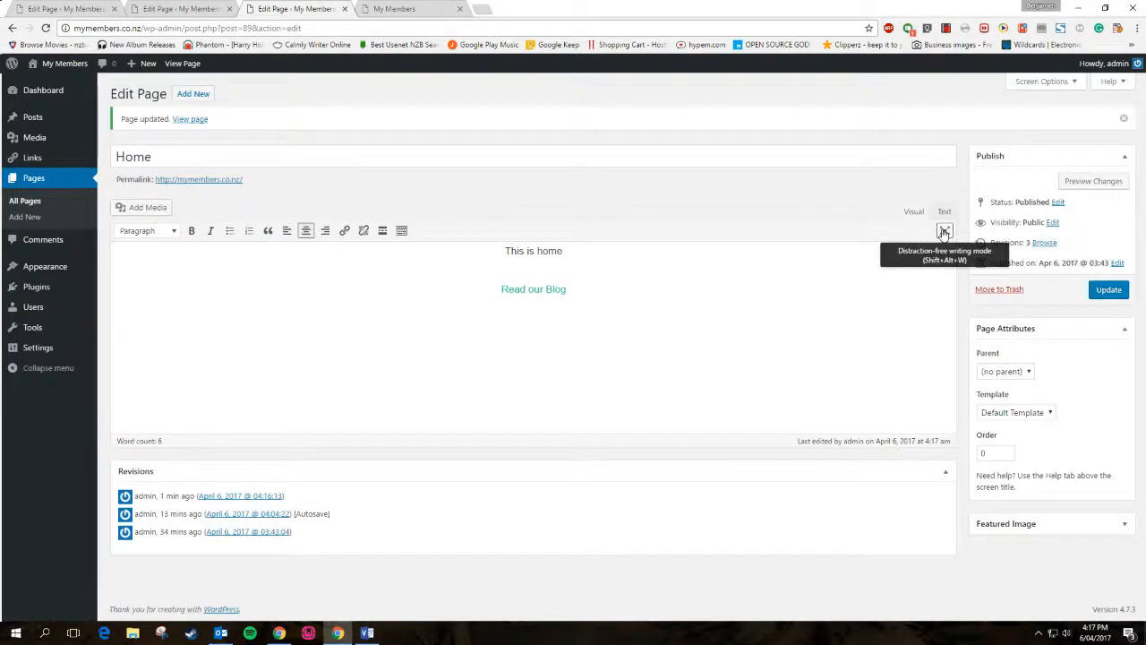
click(945, 213)
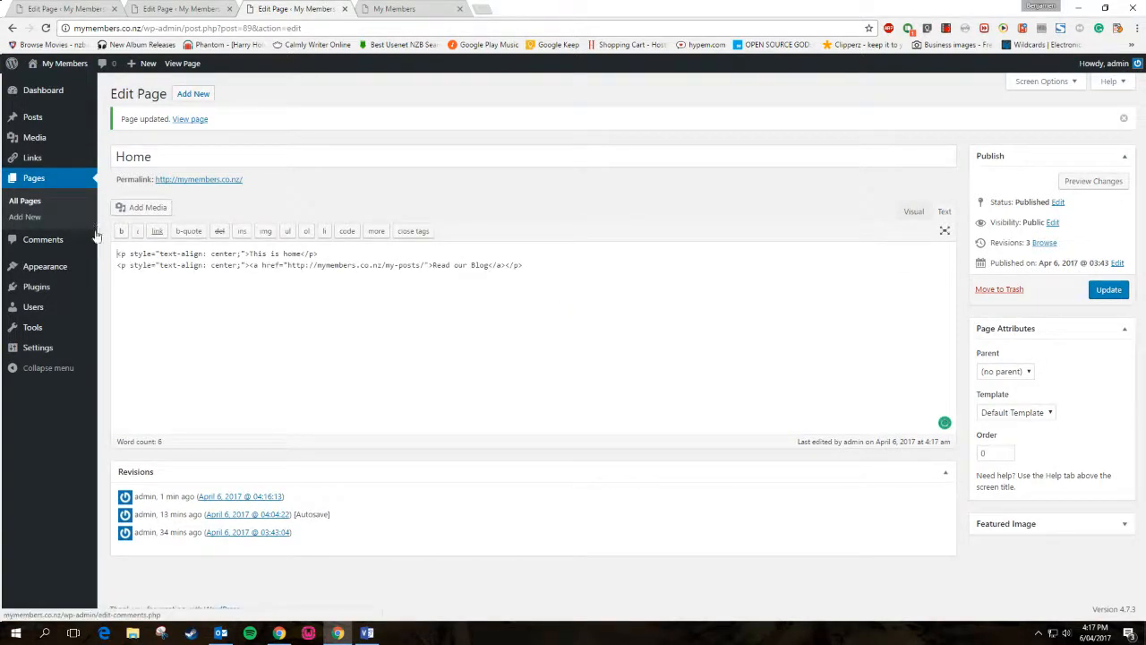
Look over the page's two HTML lines, then go back to the formatted view
drag(522, 265, 127, 265)
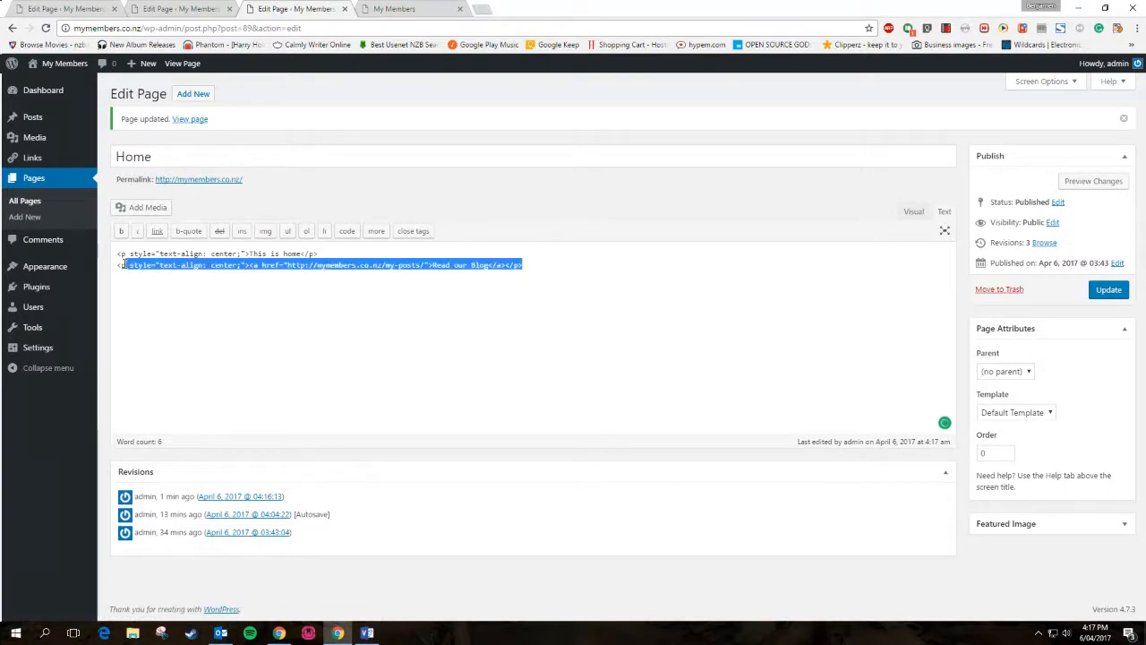
click(328, 253)
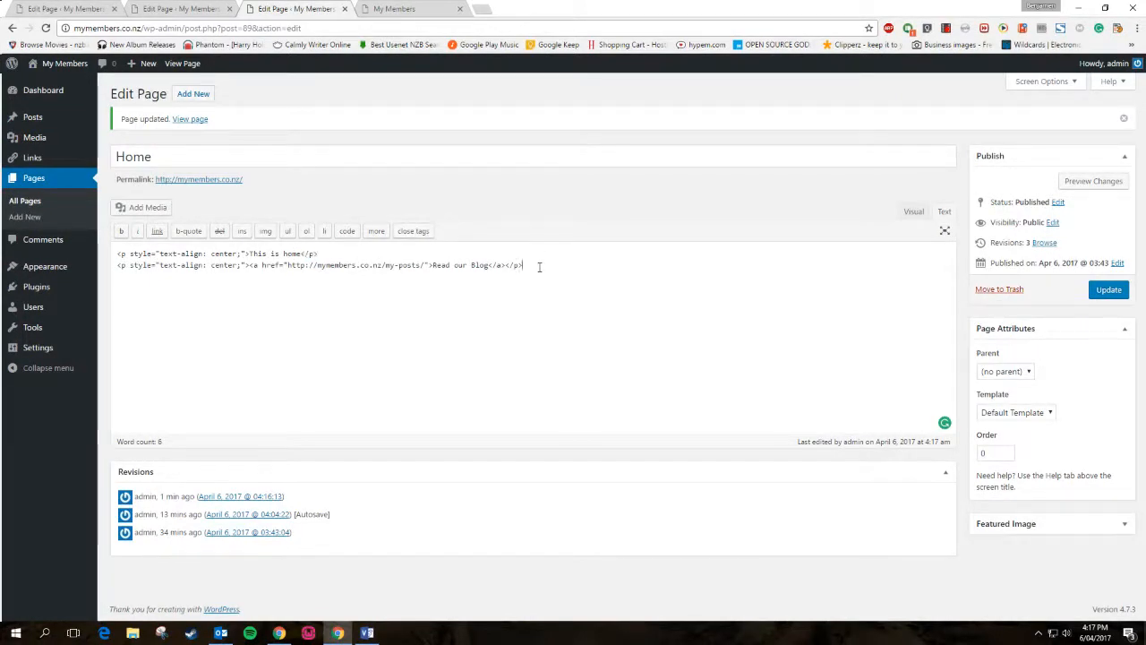
drag(540, 266, 146, 220)
click(906, 213)
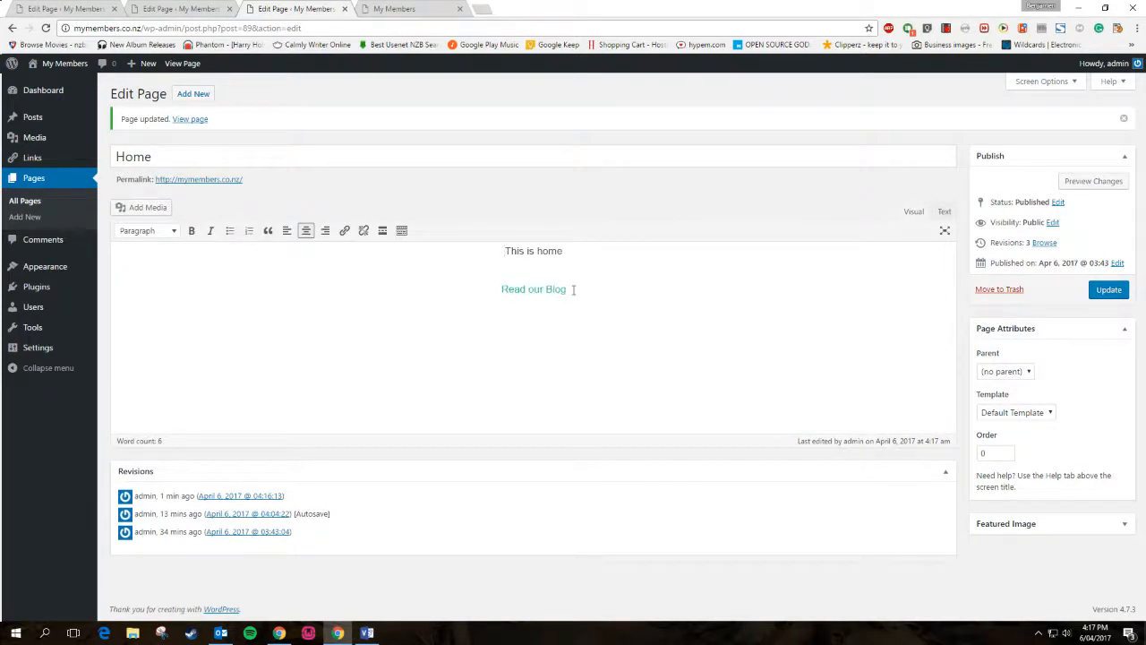
Make 'This is home' a Heading 1 and update the Home page
drag(583, 280, 428, 216)
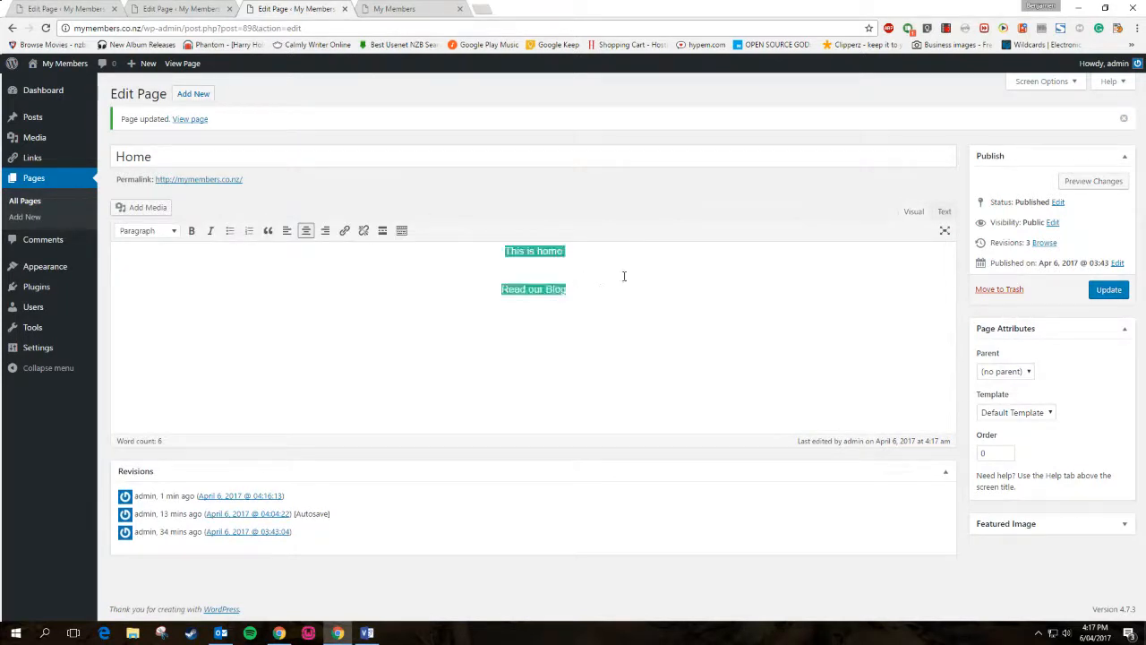
drag(575, 253, 215, 249)
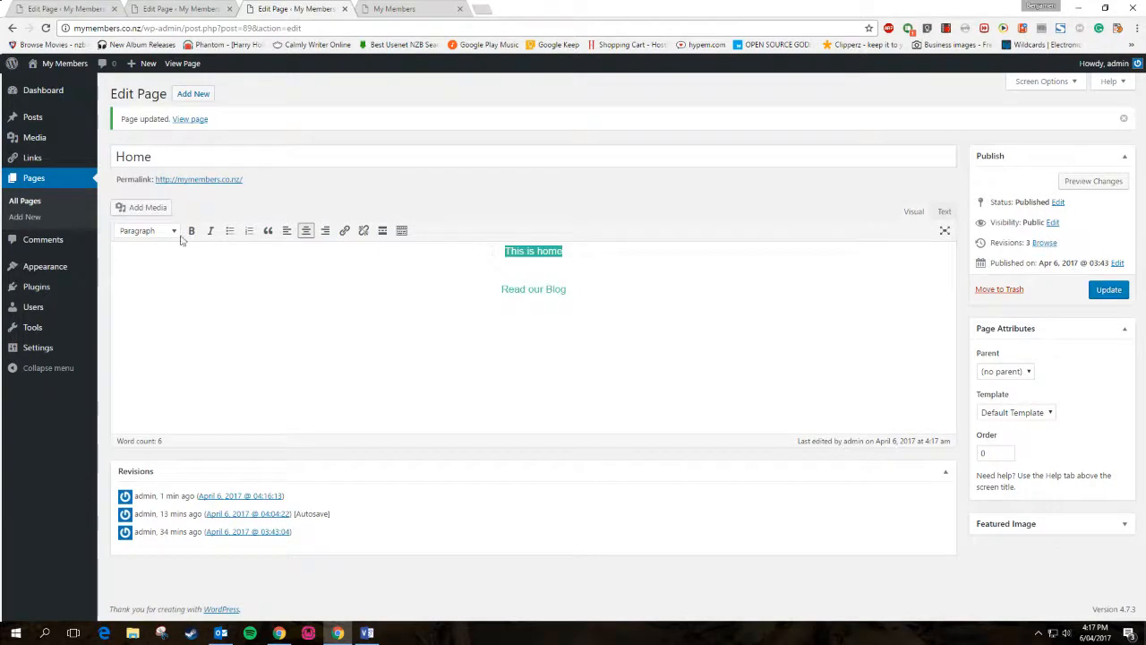
click(170, 233)
click(165, 285)
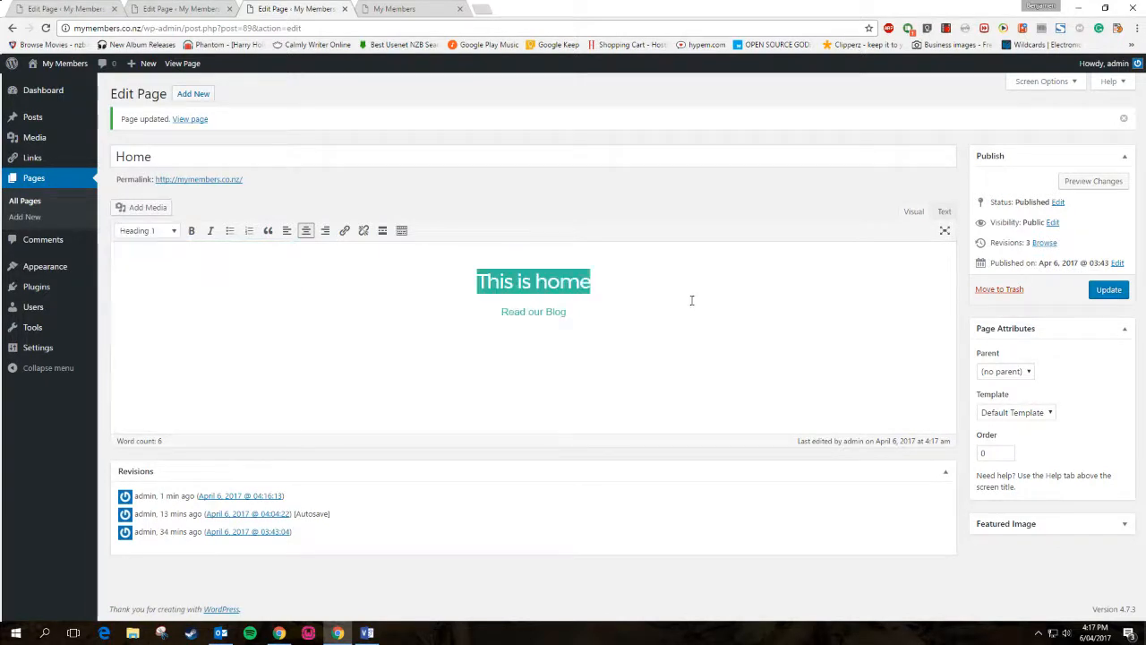
click(690, 299)
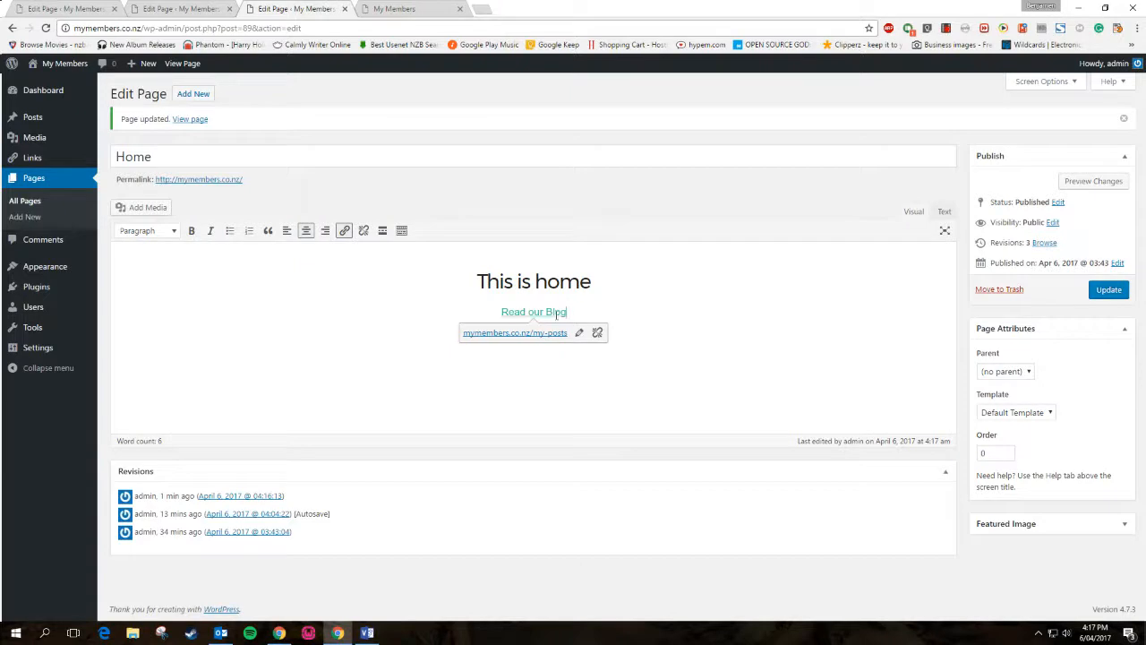
click(1107, 291)
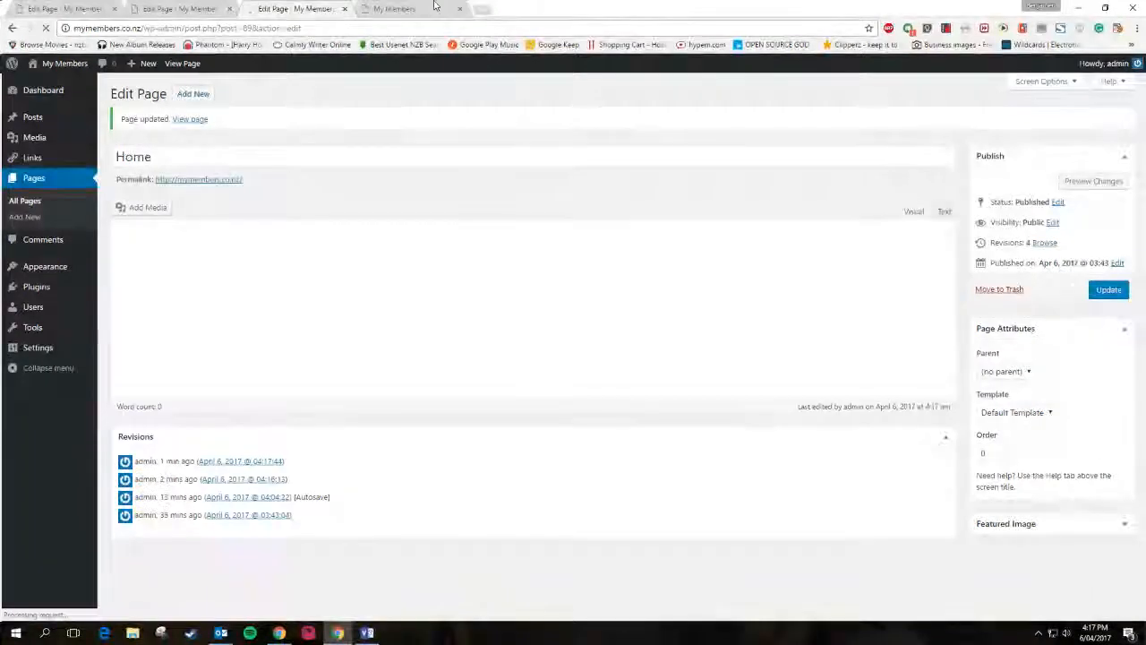
key(ctrl+Tab)
Reload the live home page to check the new heading, then go to the Links screen
click(45, 28)
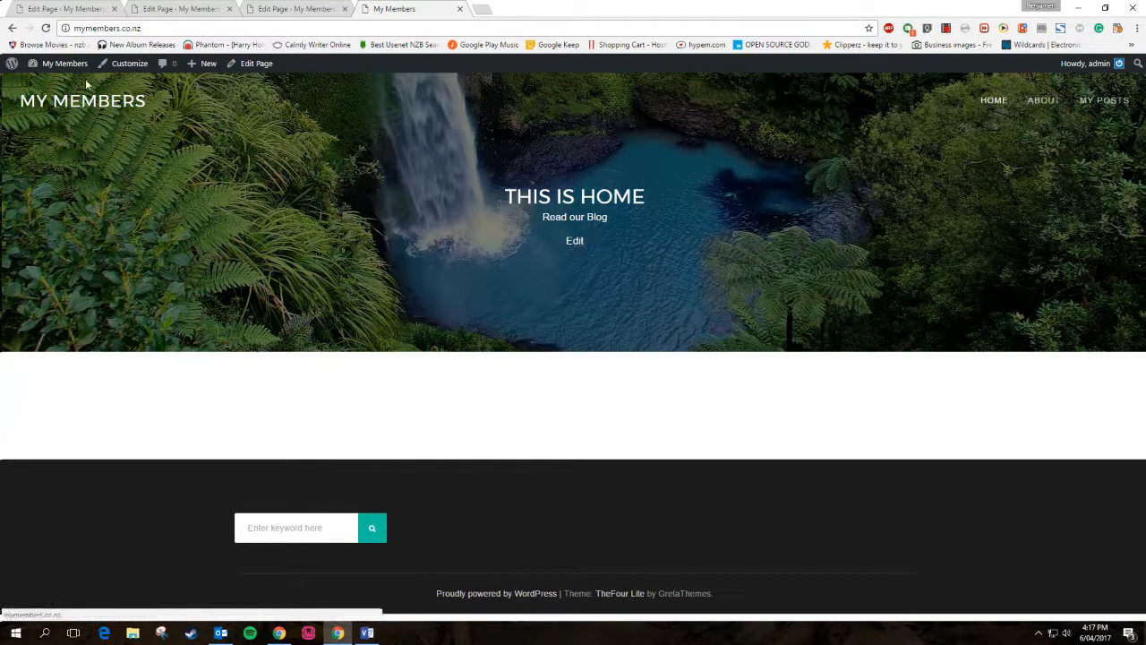
click(328, 6)
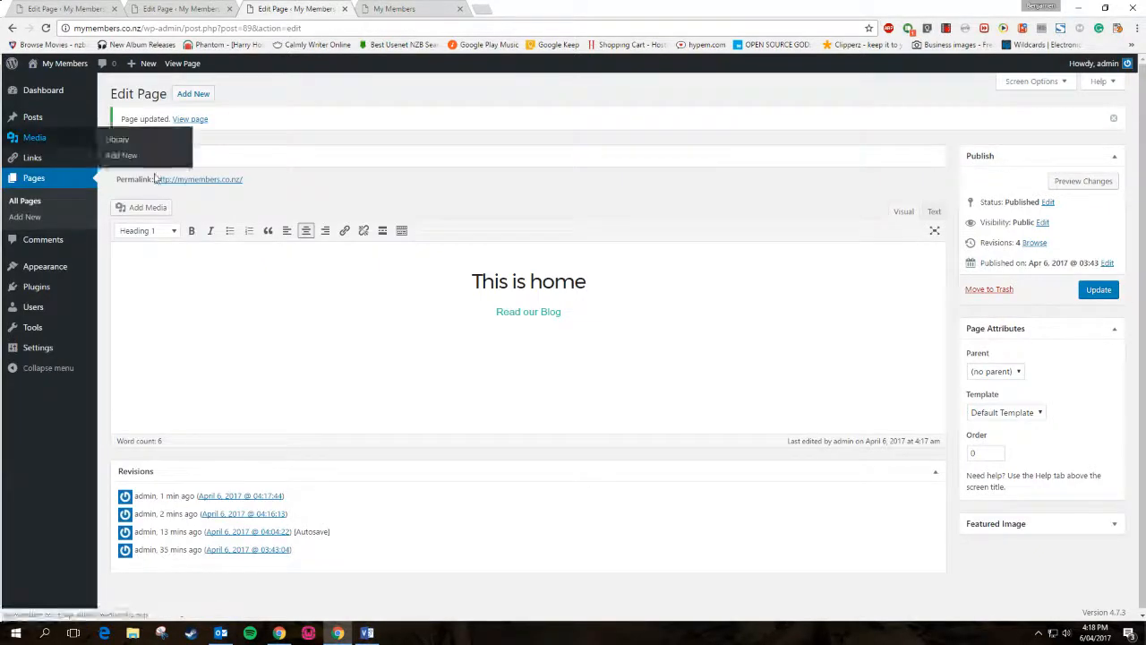
mouse_move(17, 172)
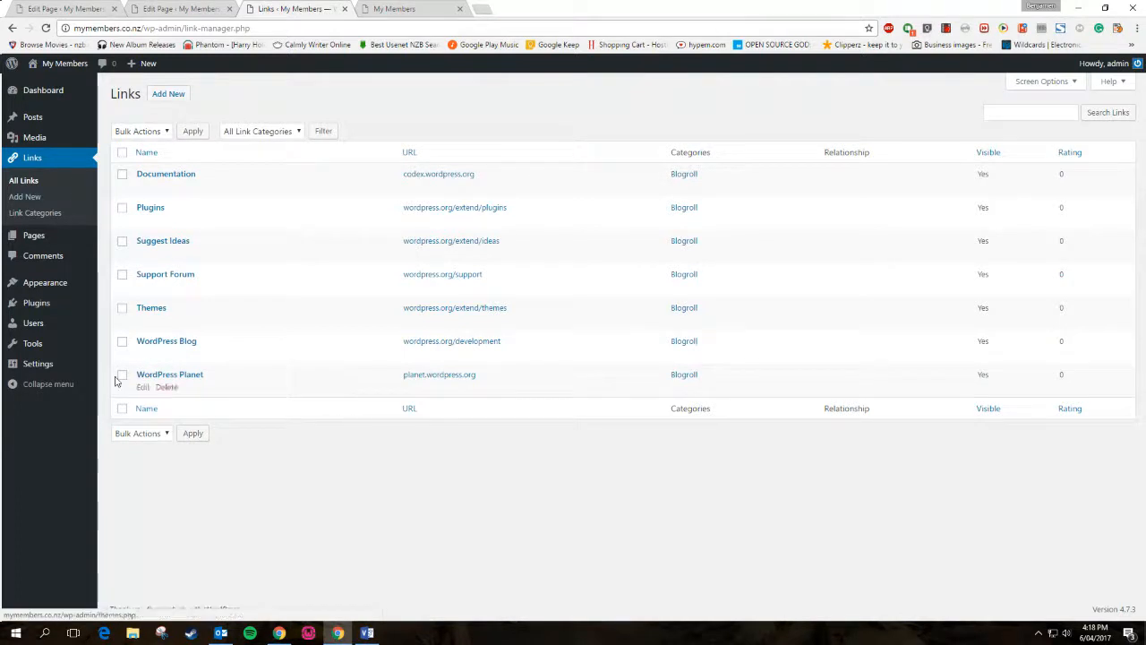
Bulk-delete all seven Blogroll links, then go to the list of all pages
click(121, 153)
click(141, 131)
click(145, 131)
click(145, 131)
click(134, 158)
click(192, 132)
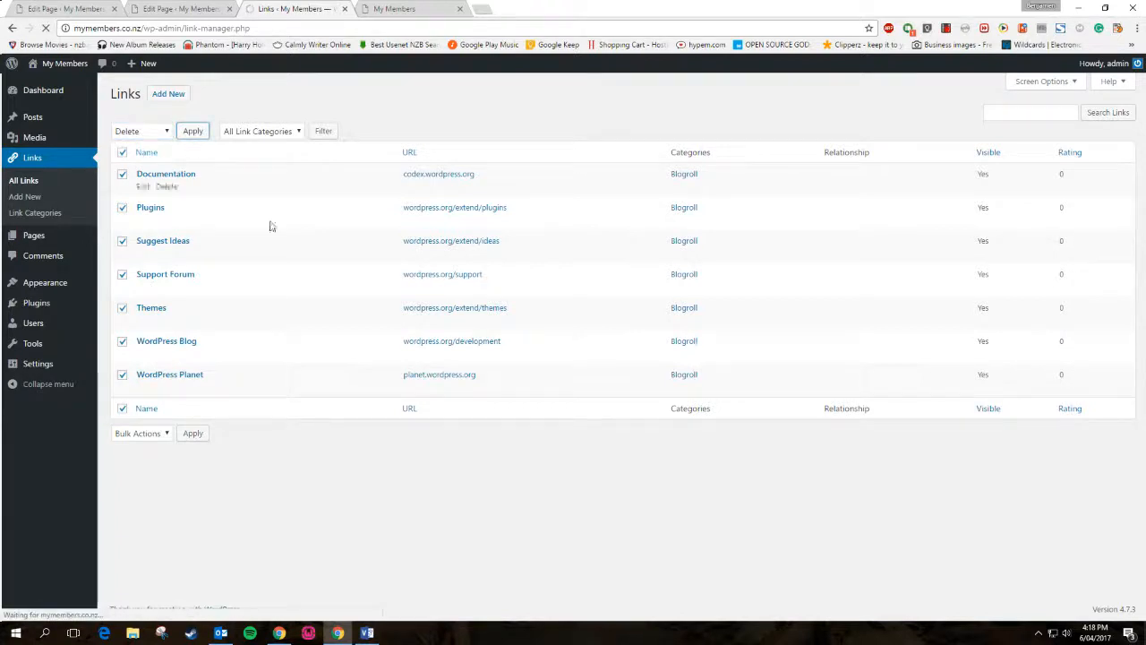
mouse_move(52, 235)
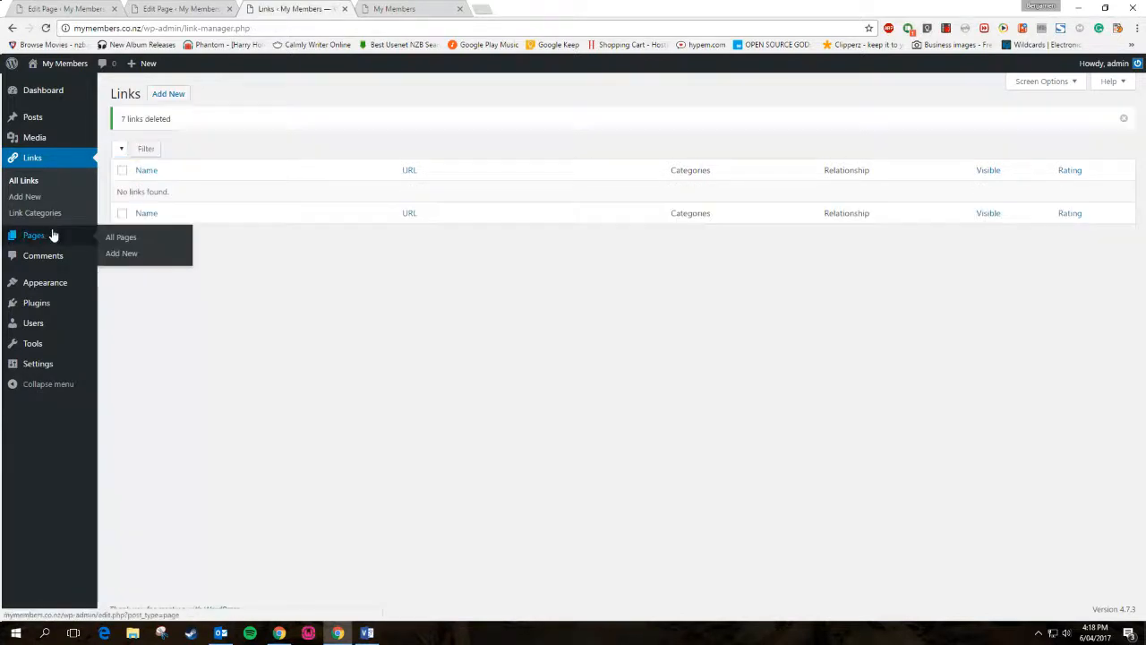
click(122, 238)
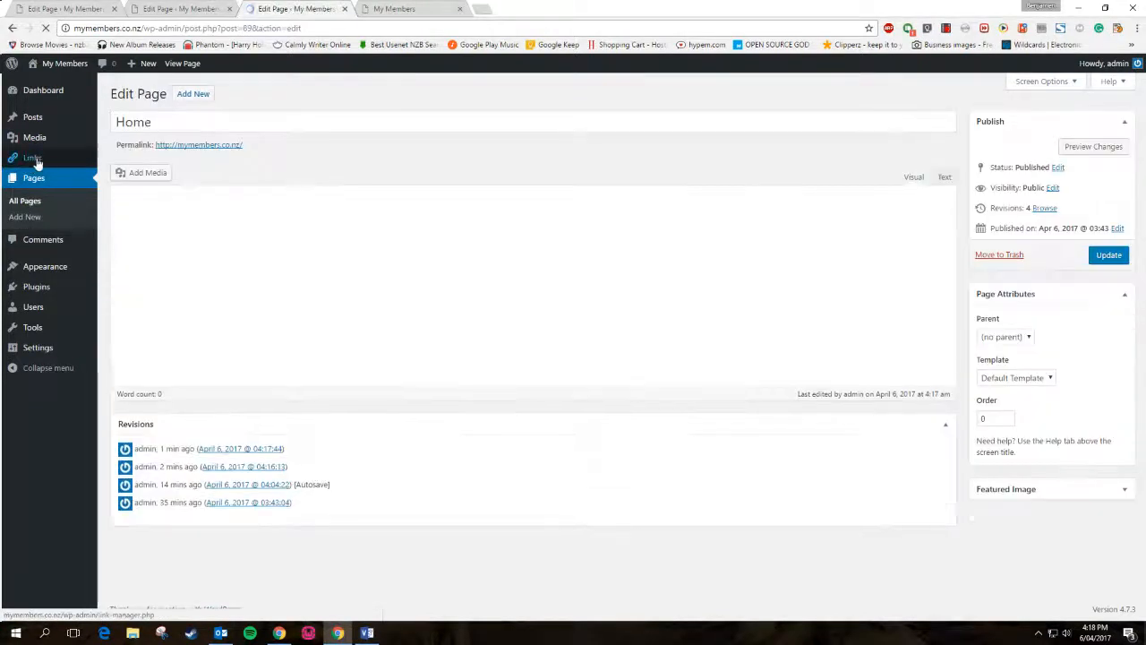
click(578, 278)
drag(570, 278, 475, 278)
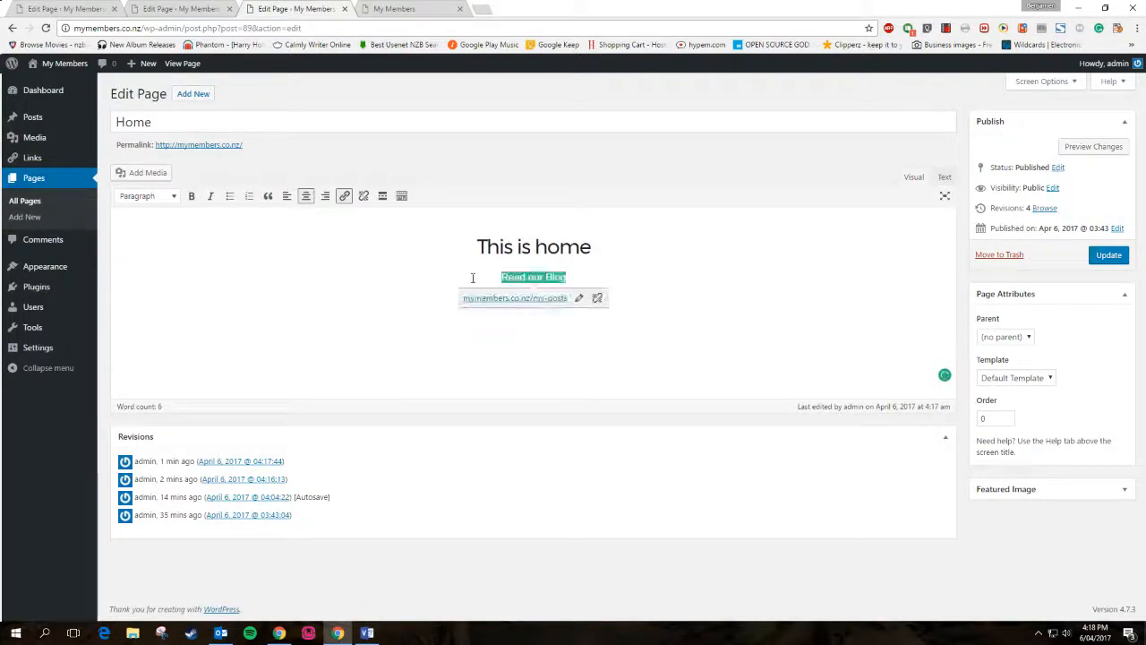
click(344, 197)
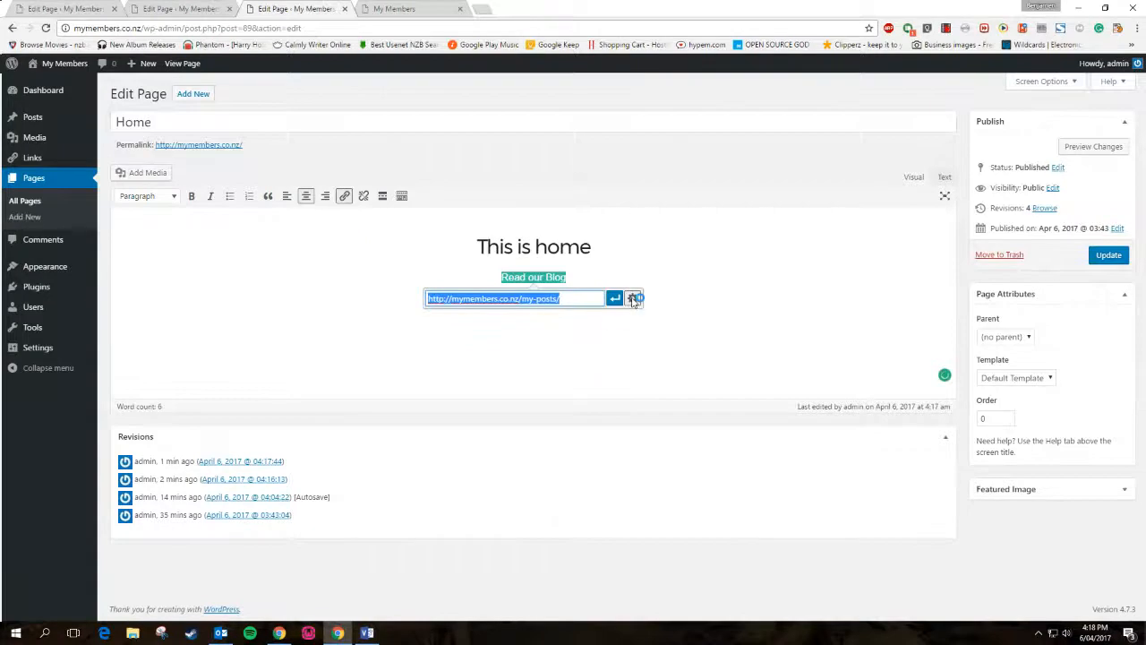
click(632, 299)
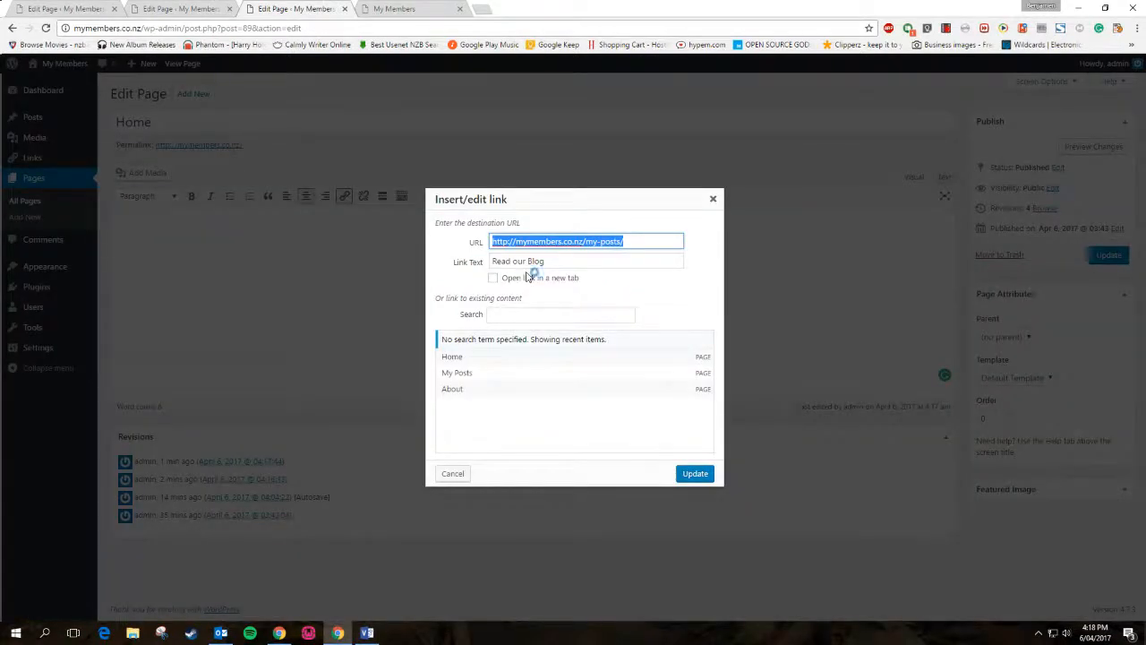
click(711, 201)
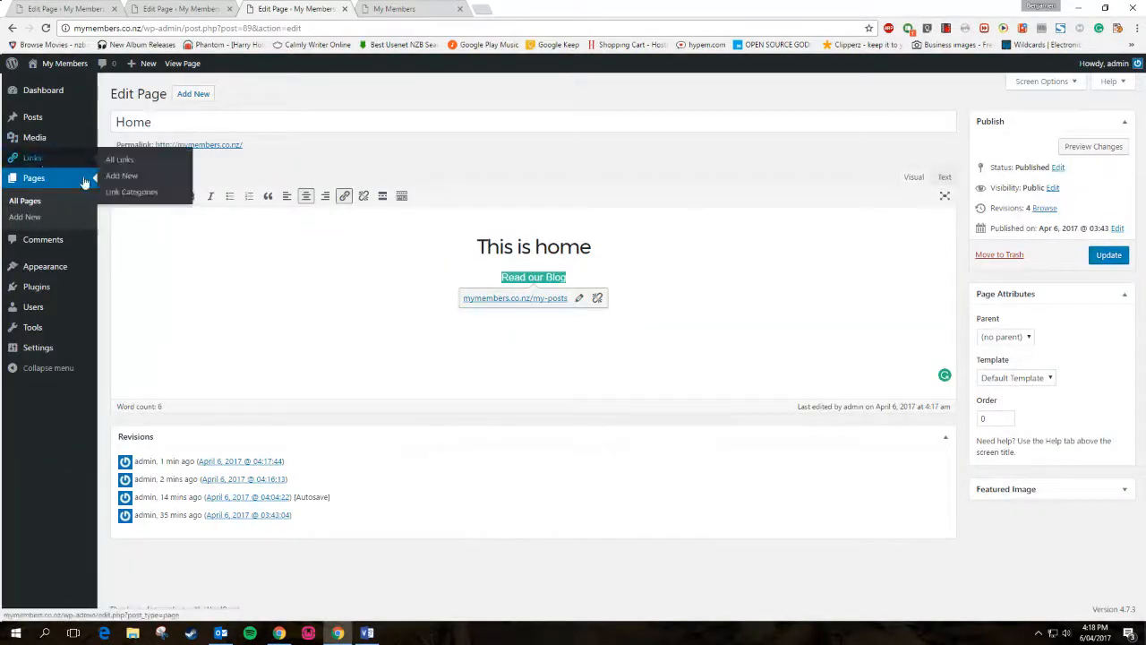
mouse_move(37, 145)
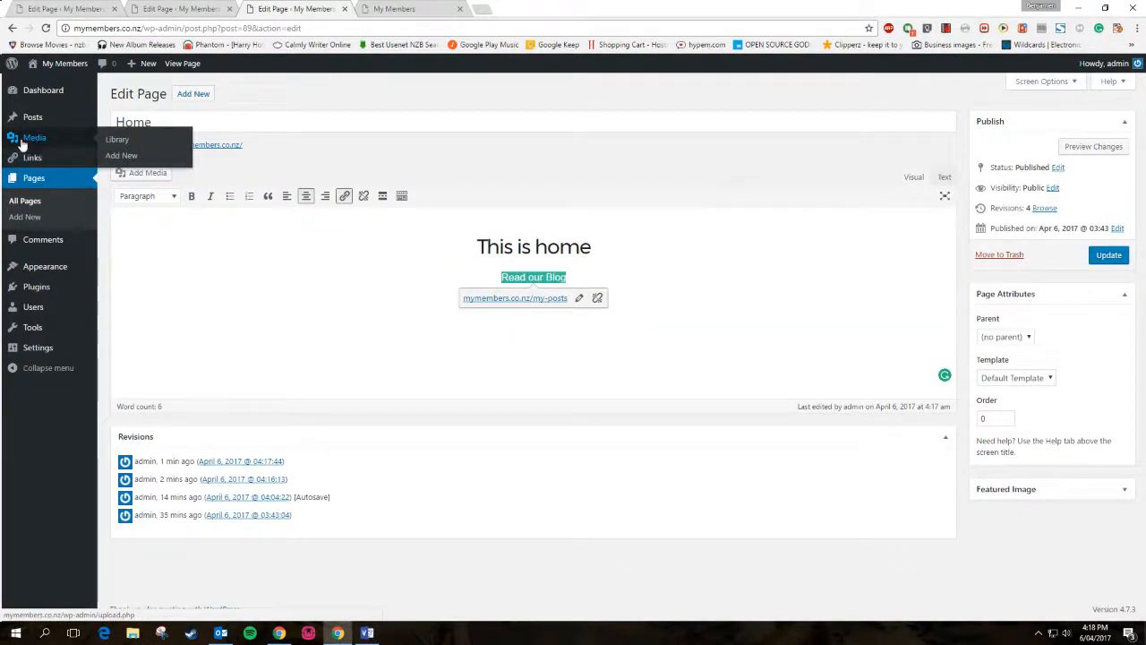
Browse the Add Media window's upload view and Media Library, selecting Young.jpg
click(142, 176)
click(170, 113)
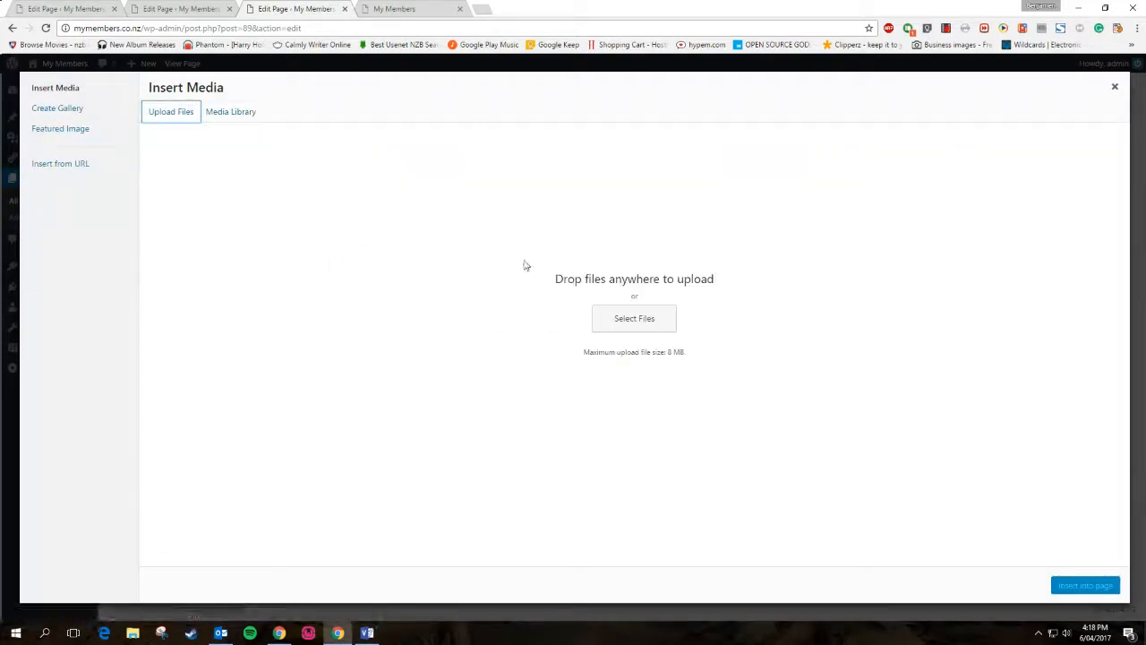
click(218, 114)
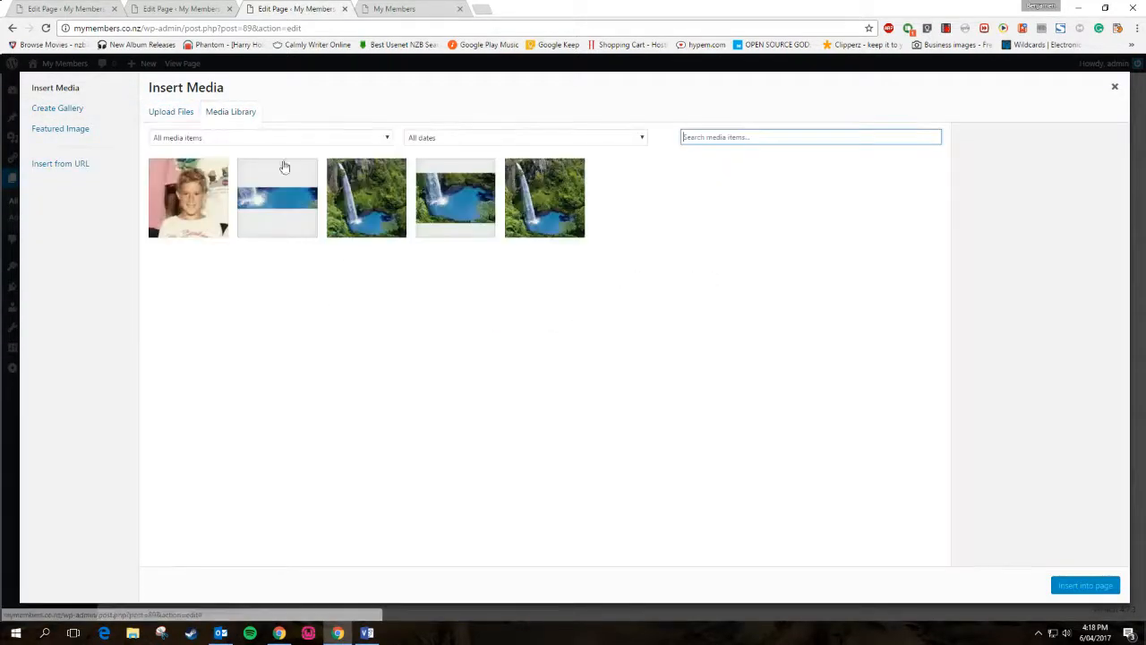
click(208, 209)
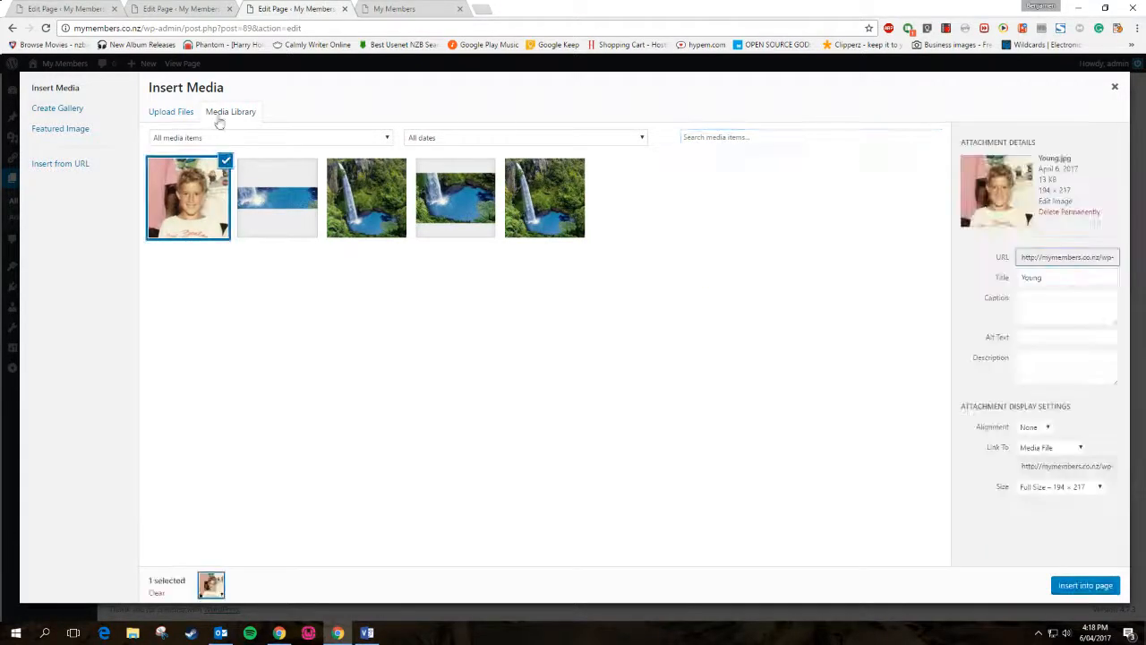
click(166, 114)
Close the media window without inserting, view the Media Library, then list all pages
click(1115, 86)
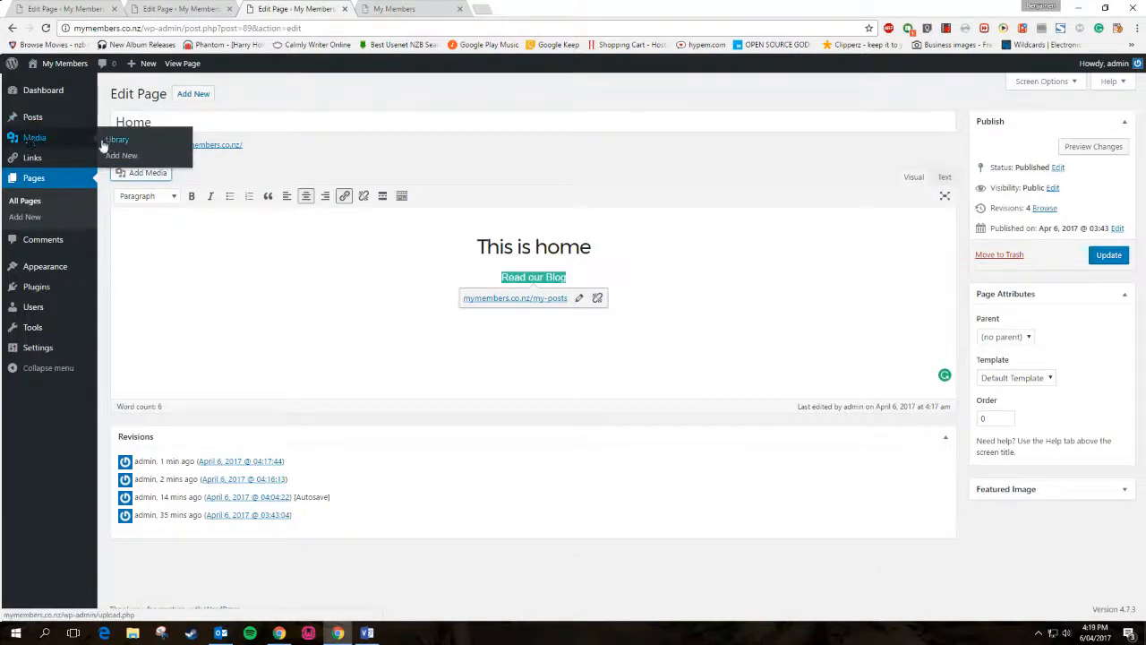
click(39, 142)
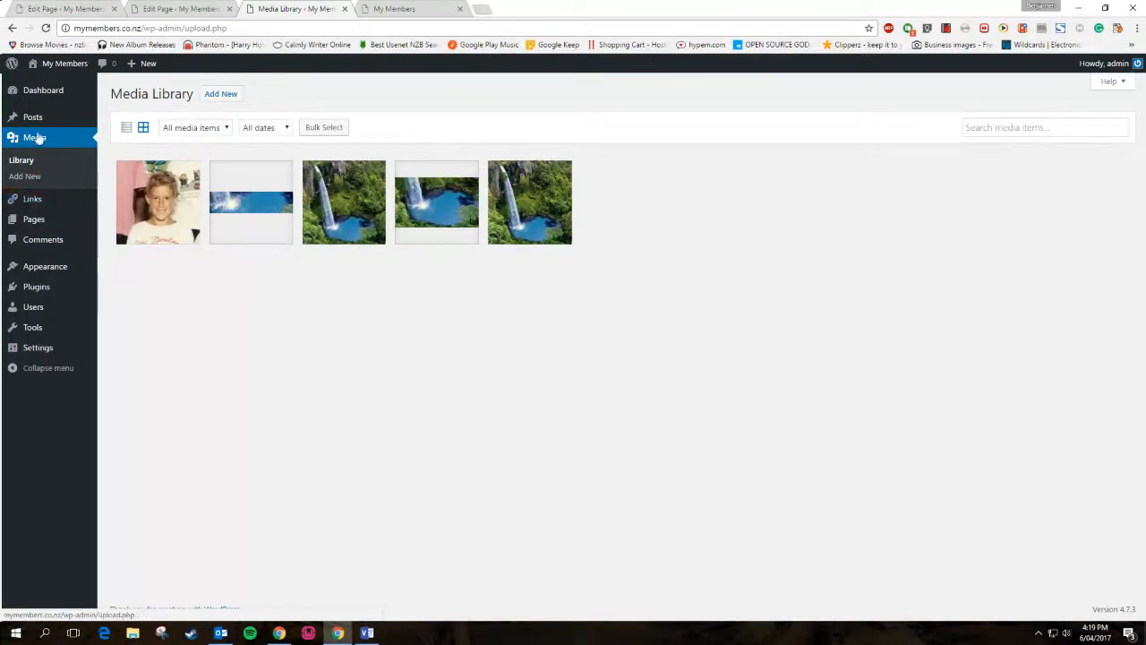
click(41, 224)
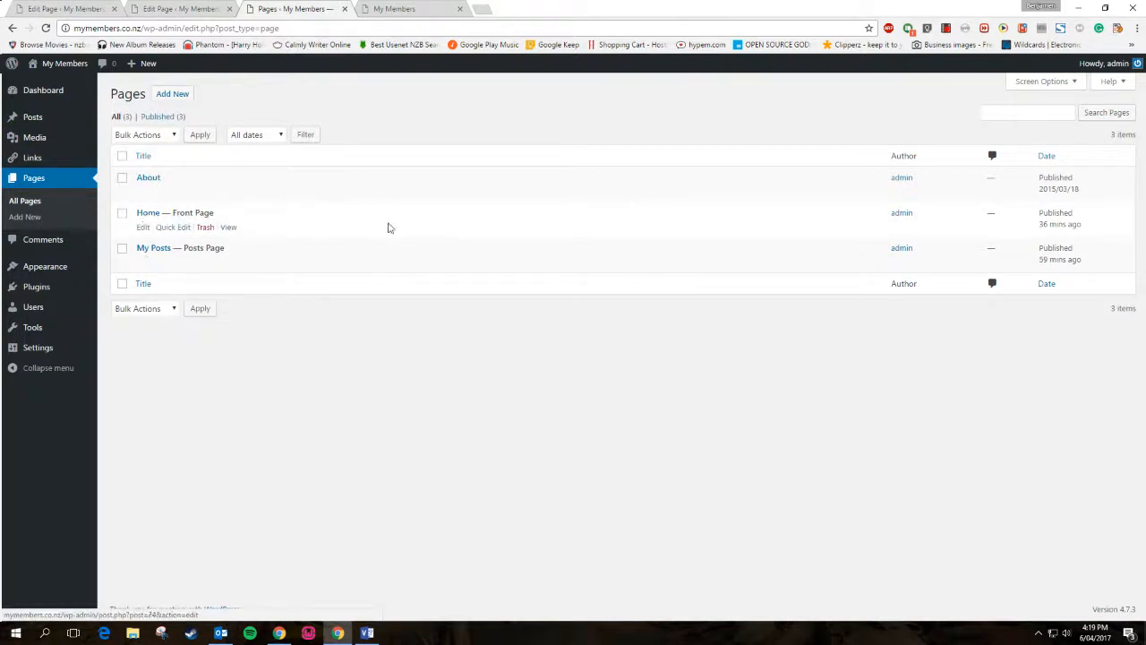
On the live site, visit the HOME, ABOUT and MY POSTS pages, then open Customize
click(390, 9)
click(987, 100)
click(1049, 101)
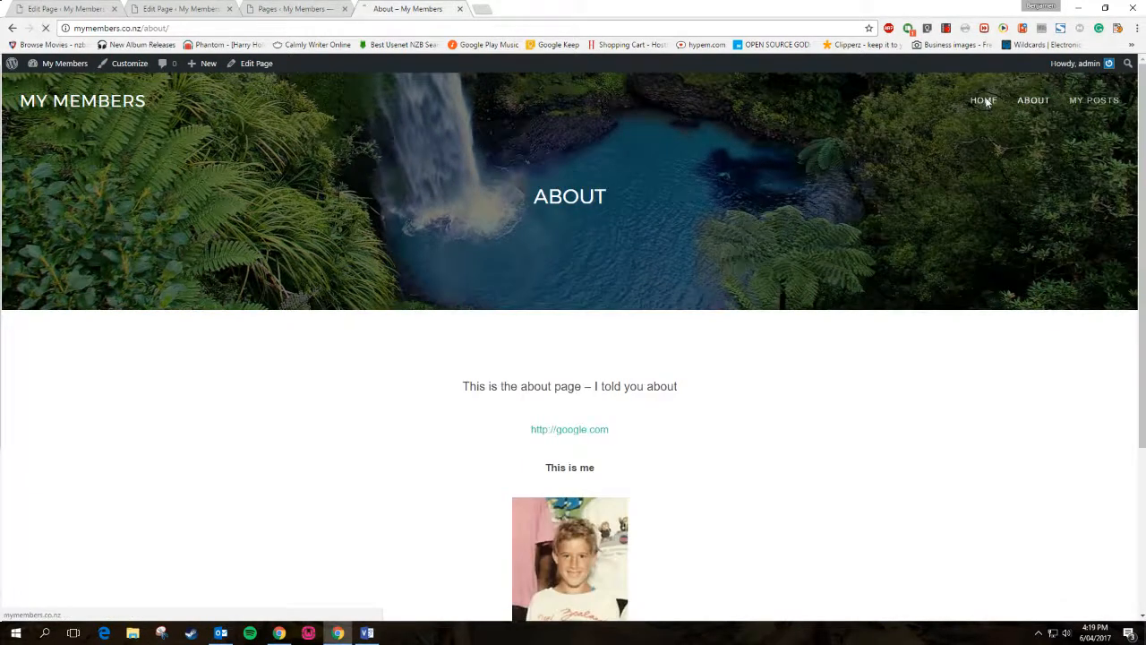
click(986, 100)
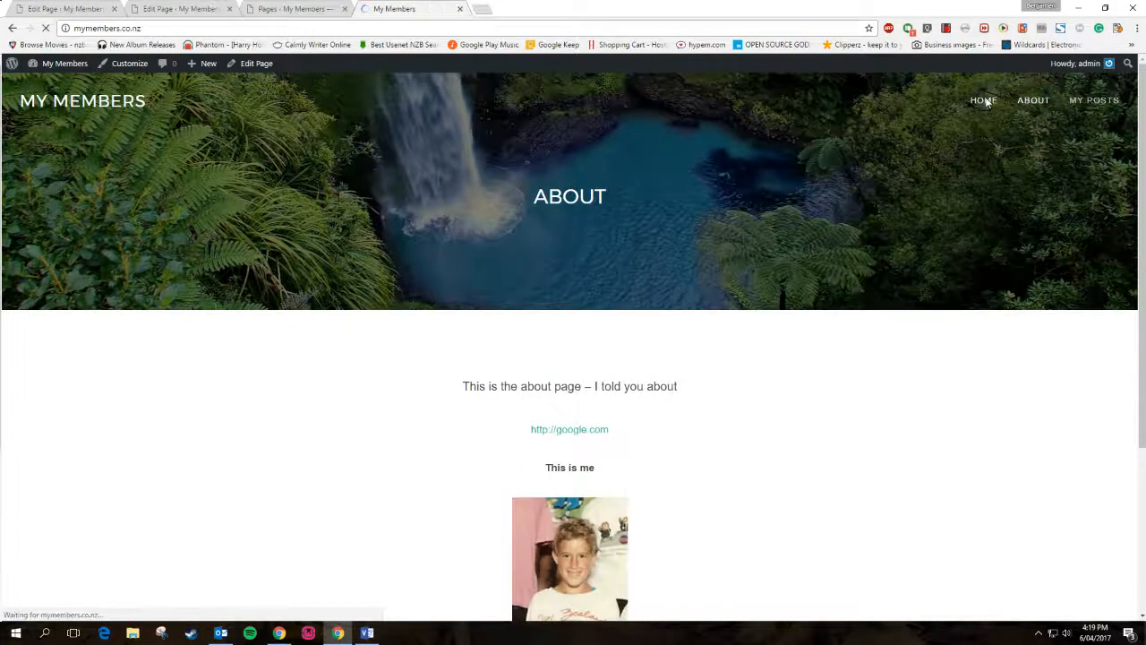
click(1063, 103)
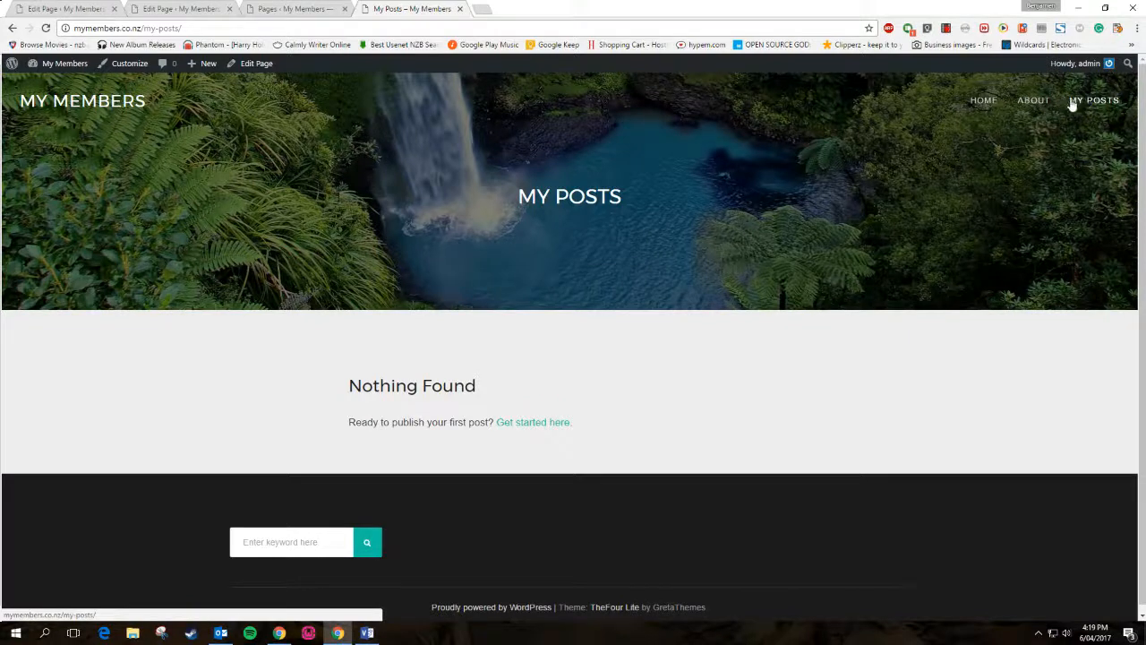
click(128, 64)
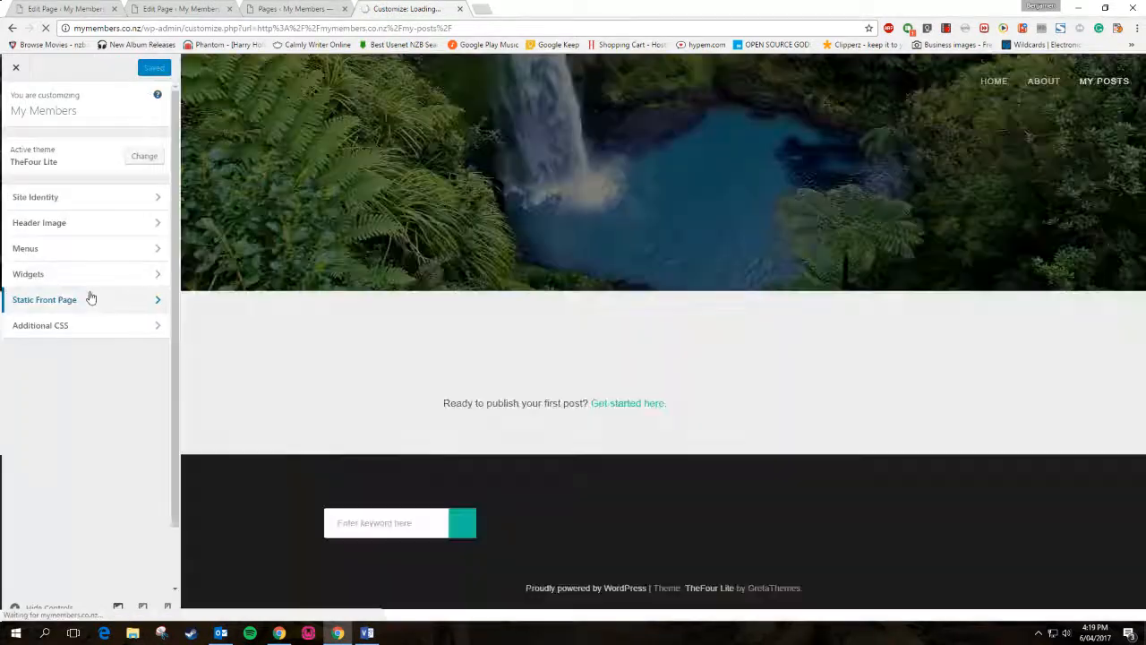
Check the Static Front Page's front page and posts page settings, then close the Customizer
click(90, 299)
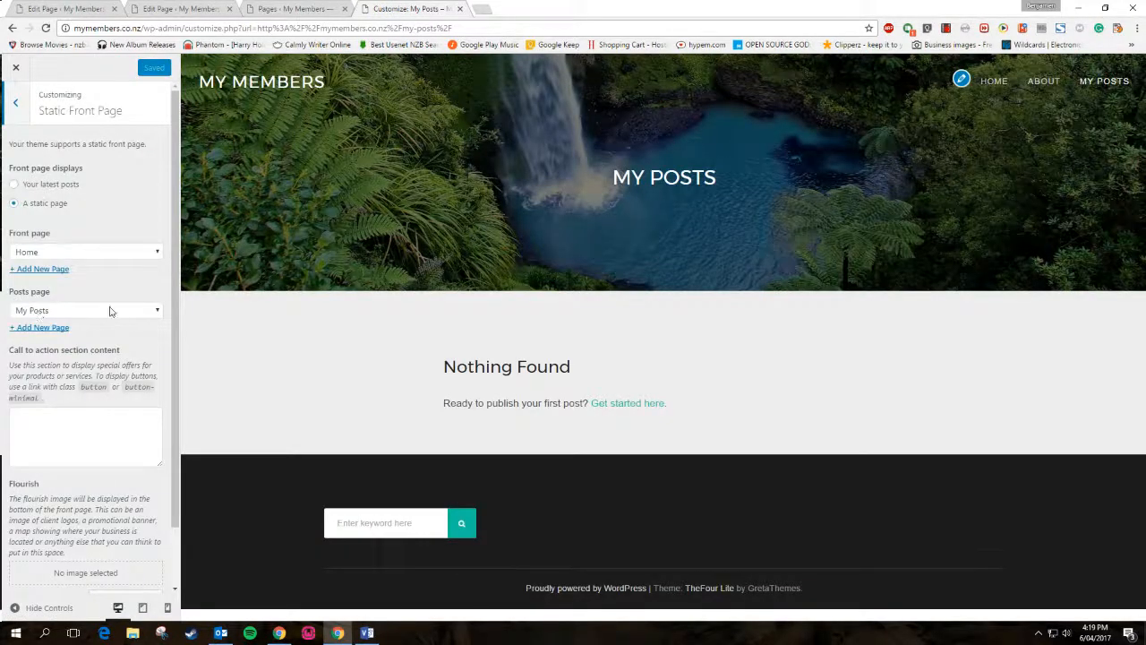
click(16, 67)
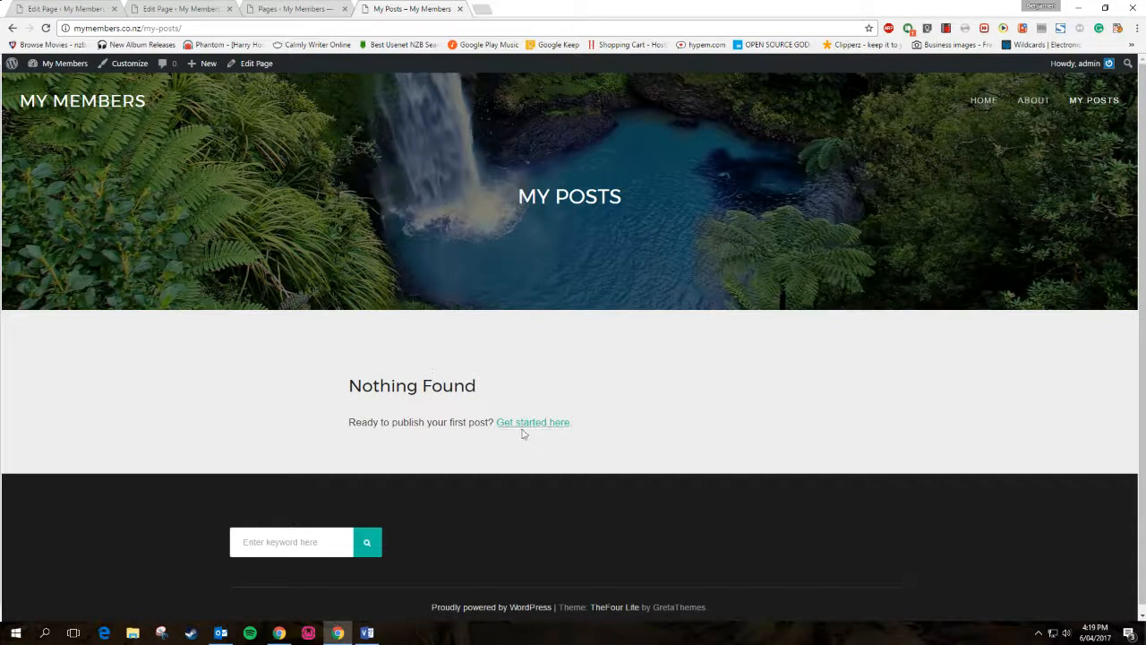
click(331, 8)
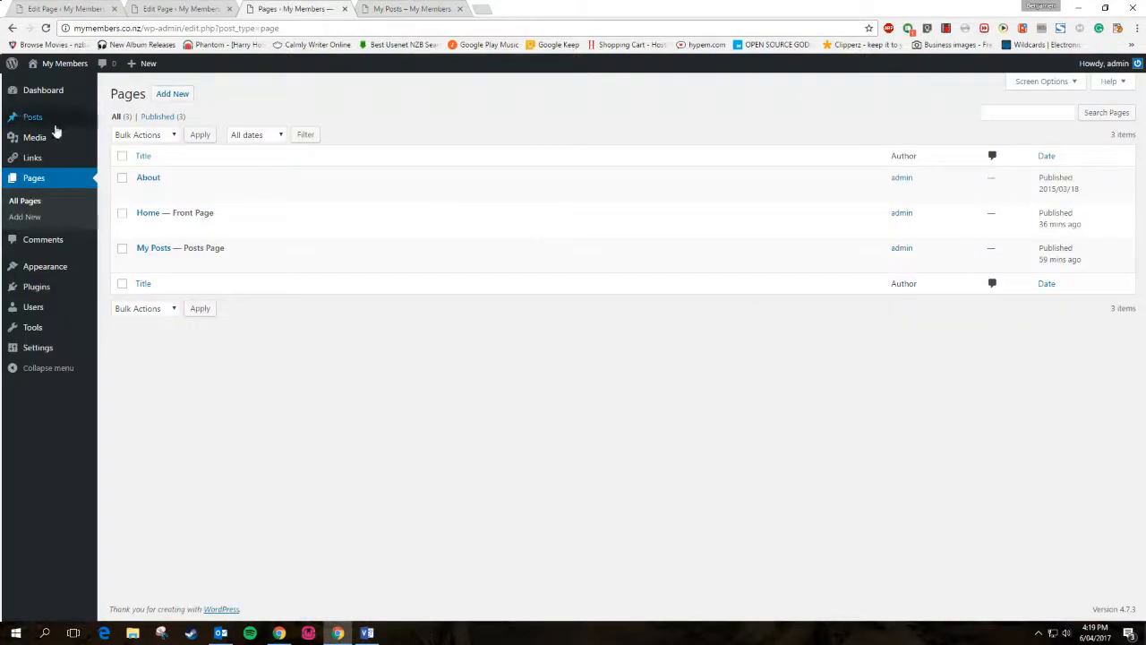
click(105, 119)
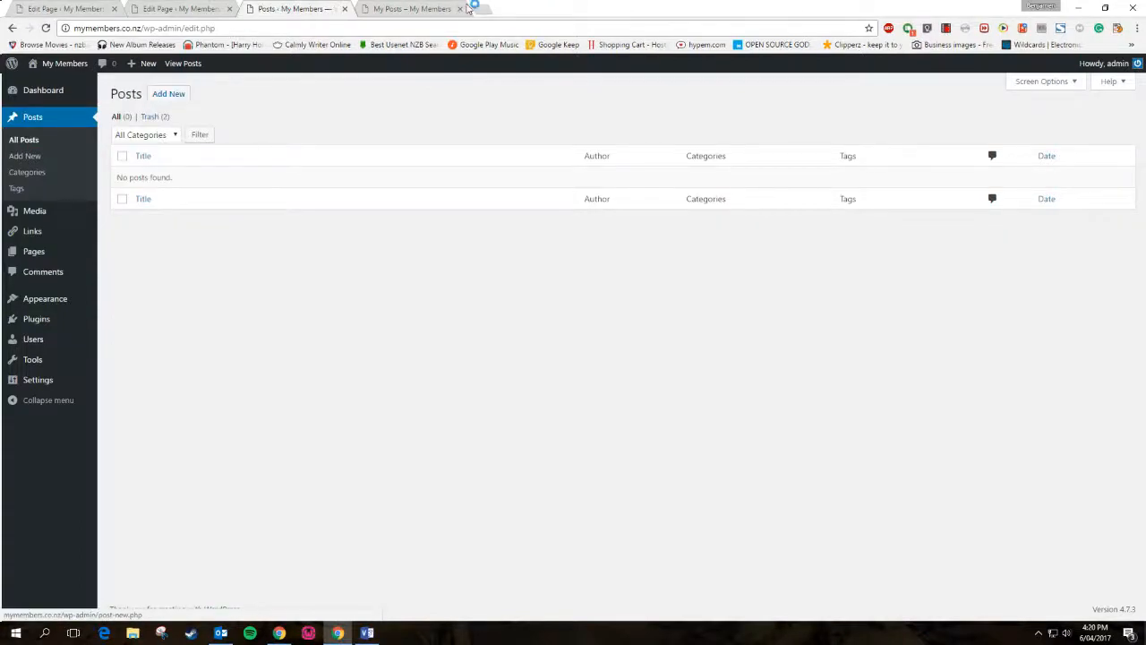
click(433, 8)
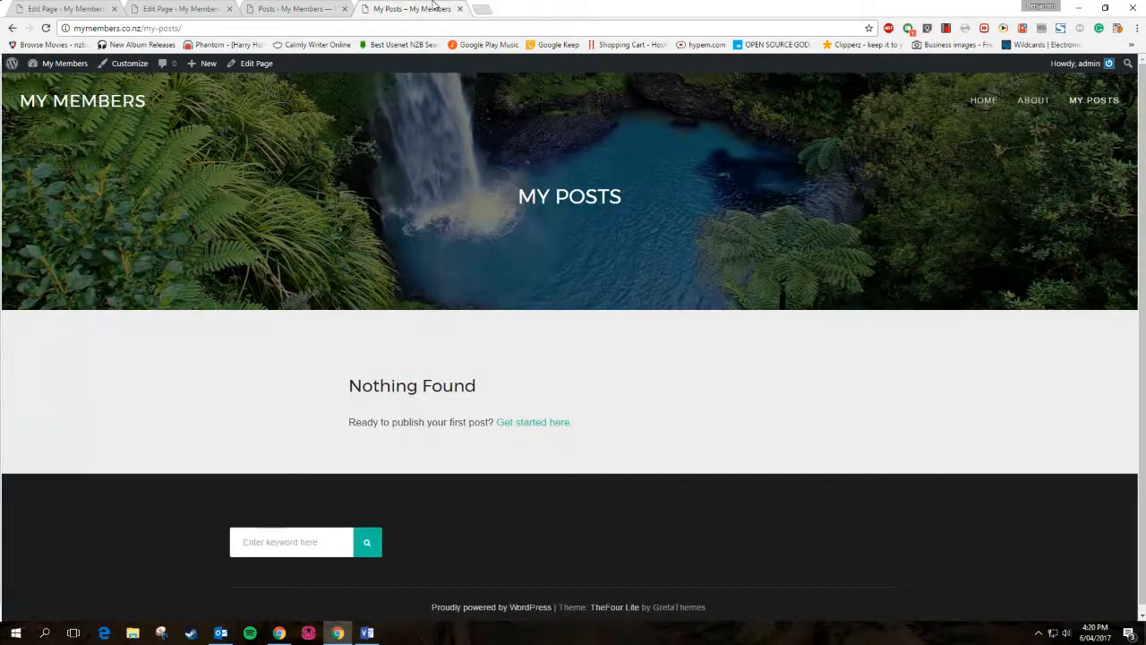
mouse_move(201, 63)
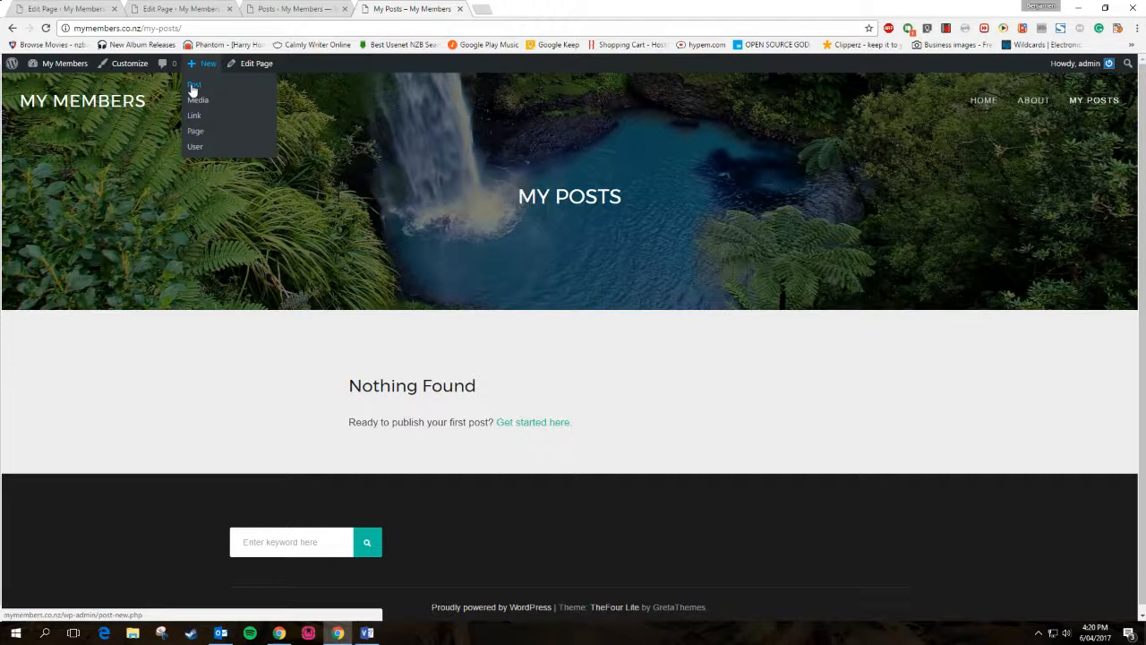
click(255, 11)
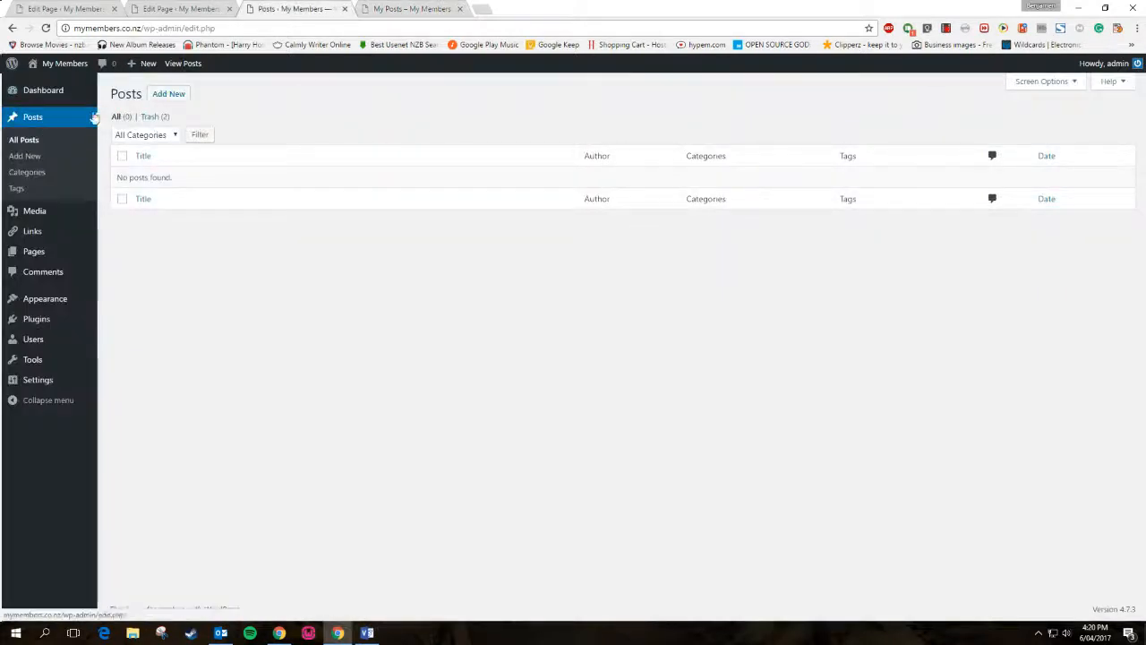
click(388, 7)
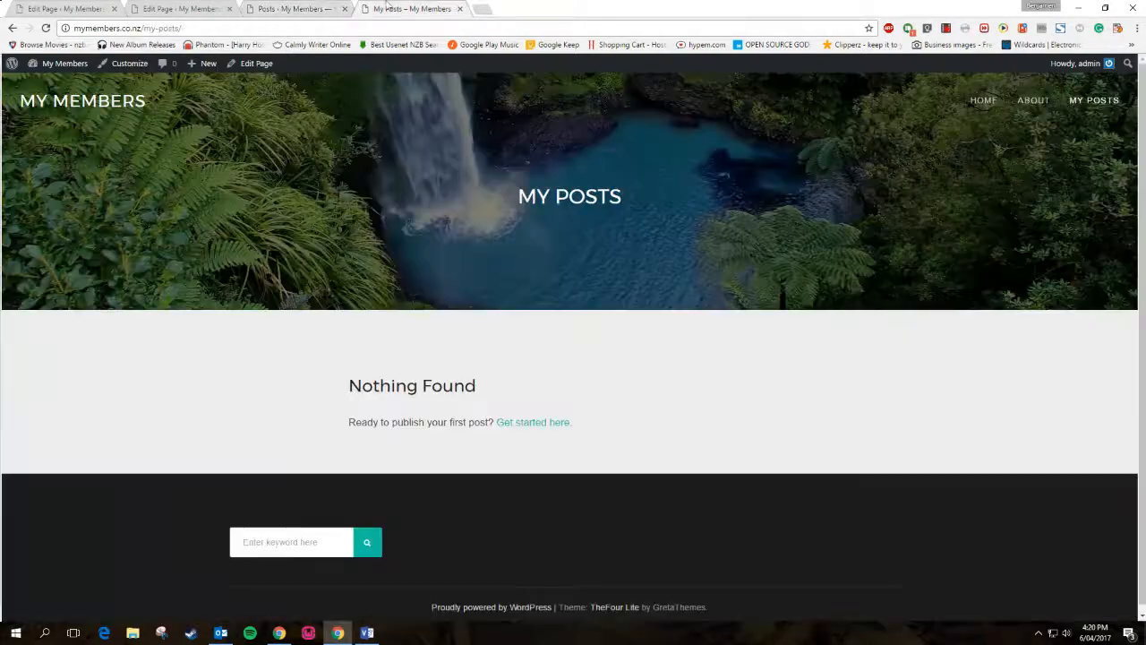
click(289, 8)
Create a new post titled 'My First Post' and move into the body so the draft autosaves
click(169, 93)
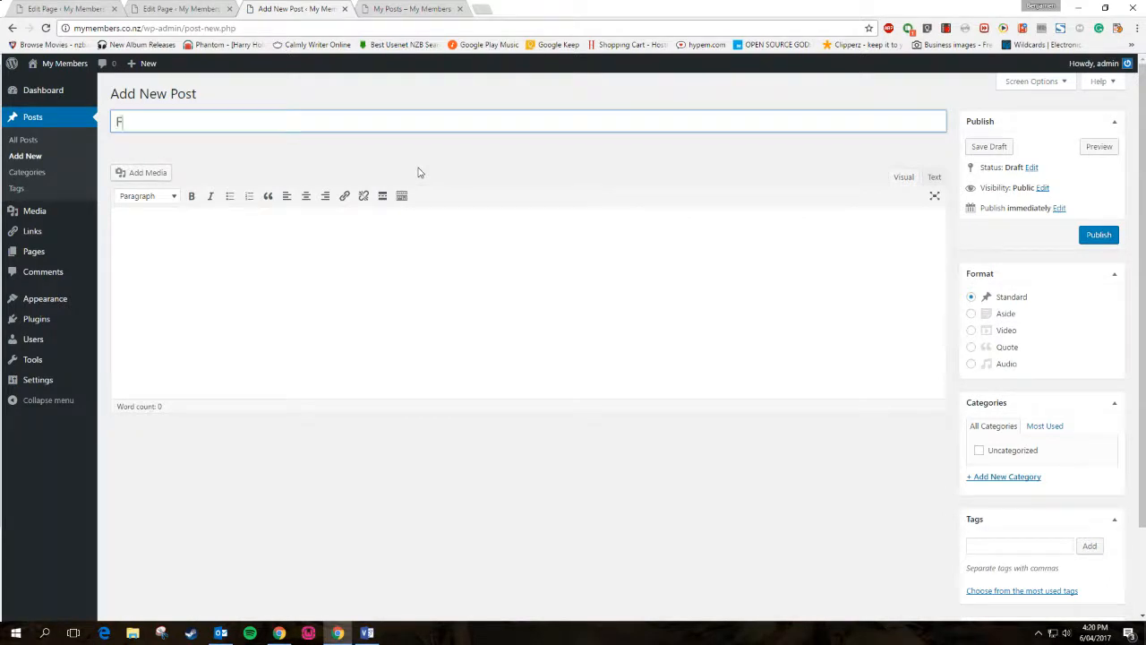
text(irst Post)
click(345, 254)
click(184, 8)
click(282, 8)
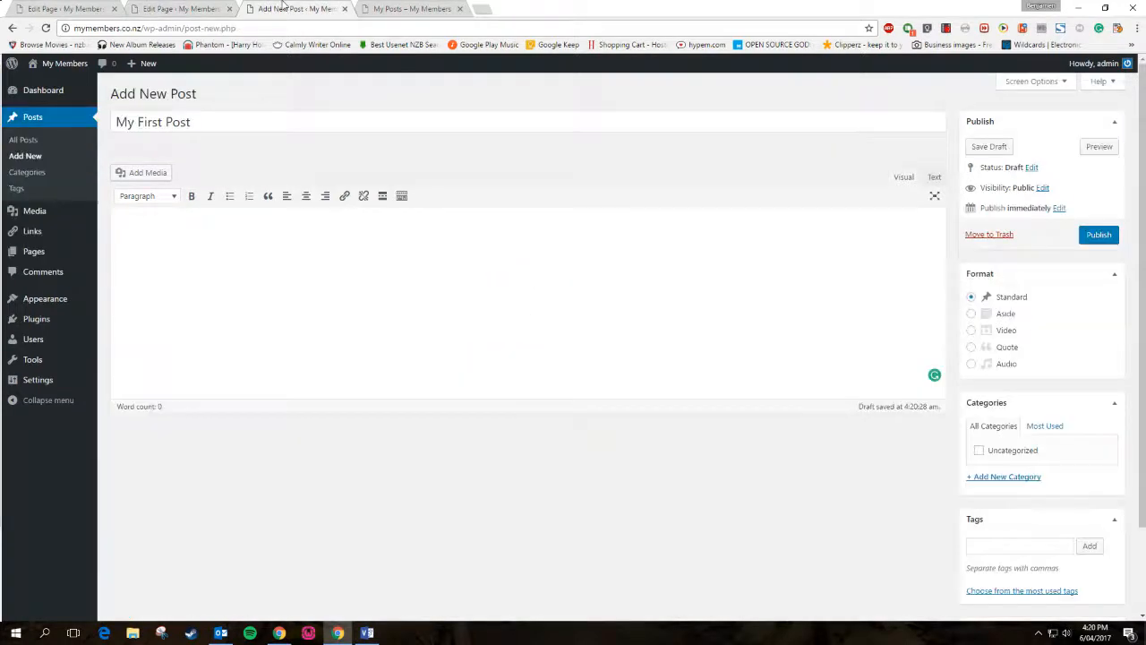
click(210, 8)
click(282, 8)
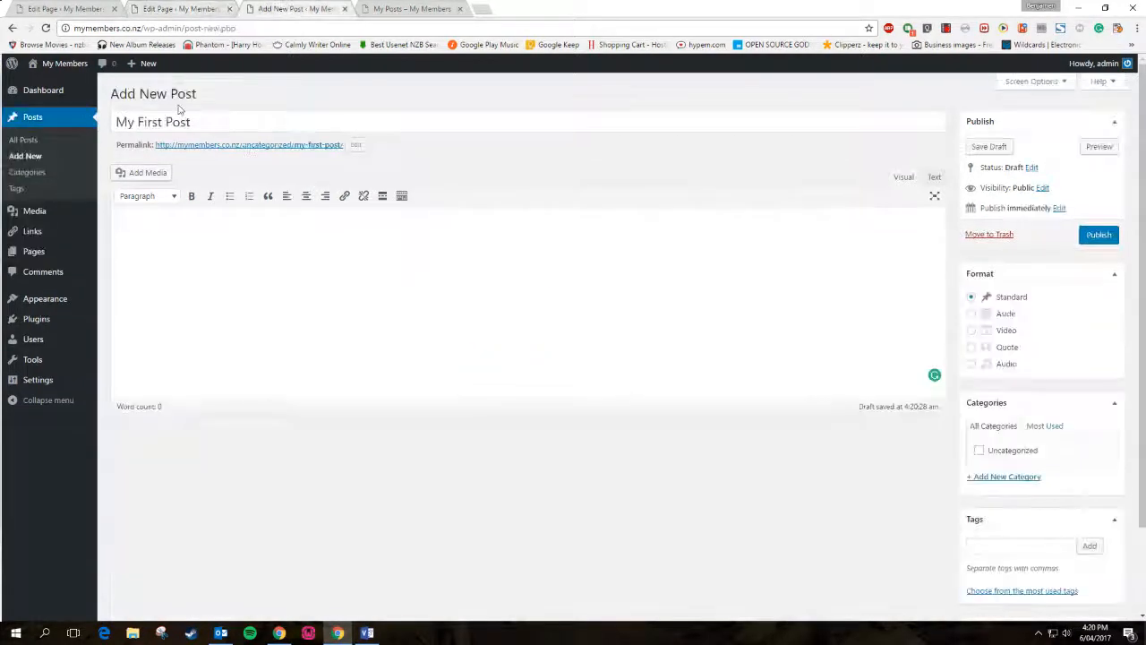
drag(170, 93, 222, 85)
key(ctrl+shift+Tab)
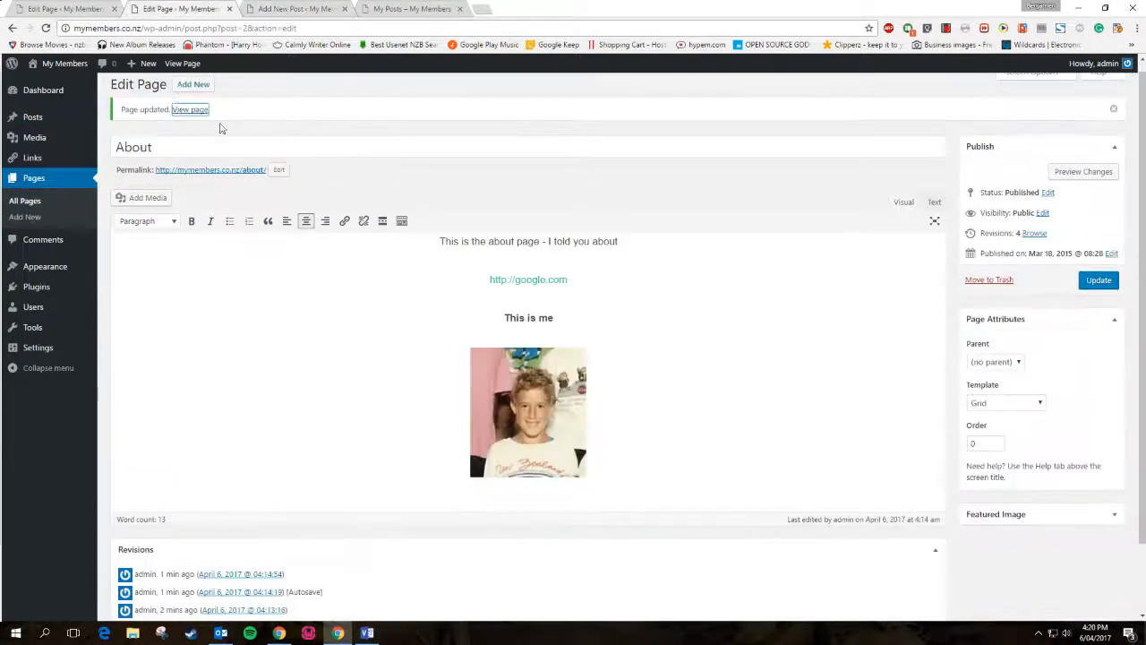
click(278, 7)
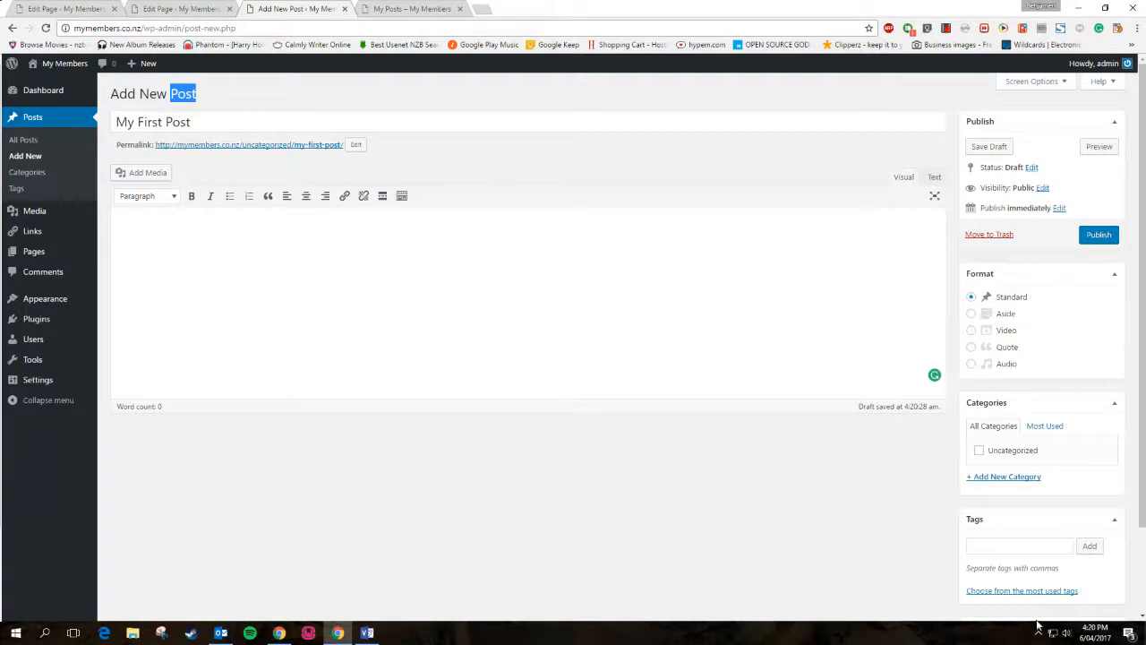
Collapse the Categories, Tags, Featured Image, Format and Page Attributes boxes
click(1113, 407)
click(1113, 437)
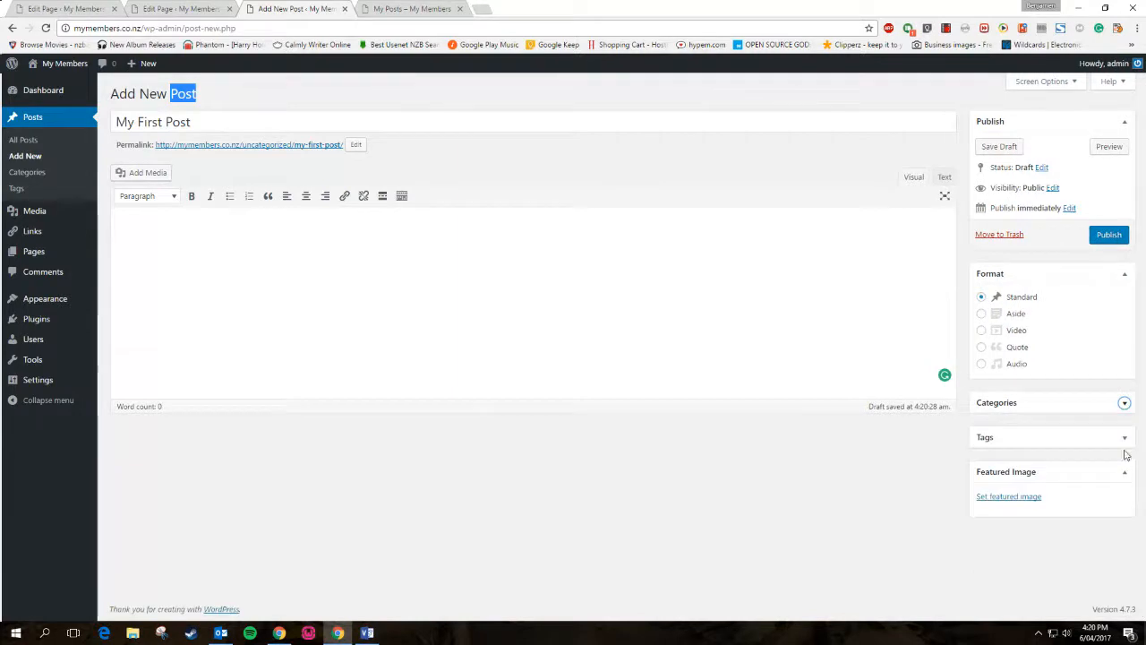
click(1124, 472)
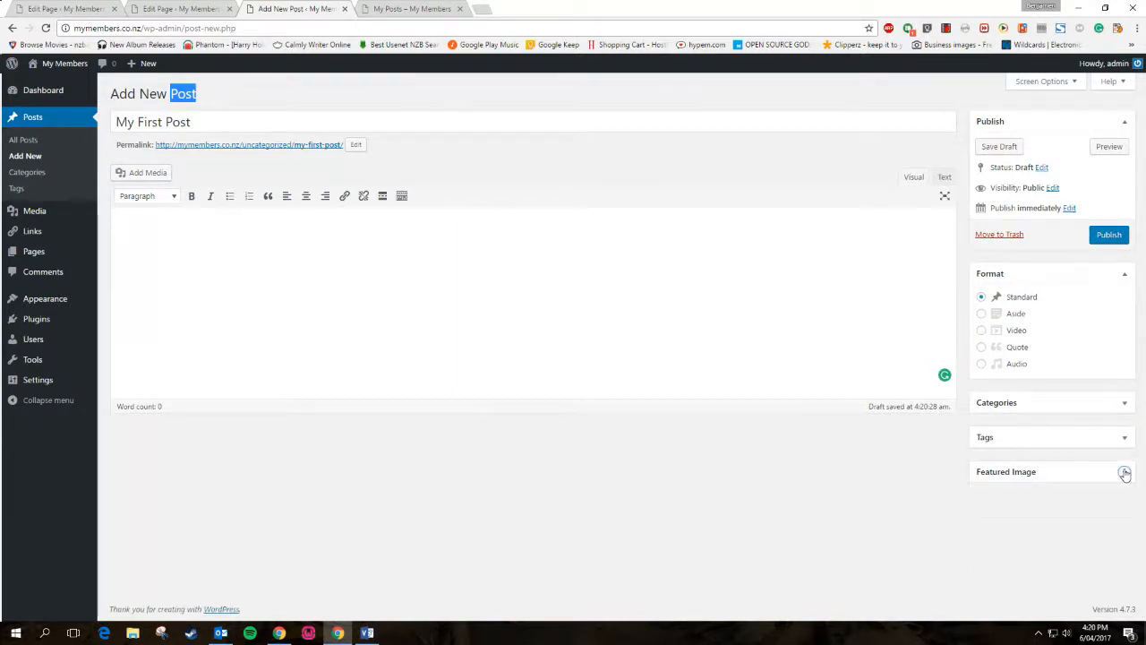
click(1125, 278)
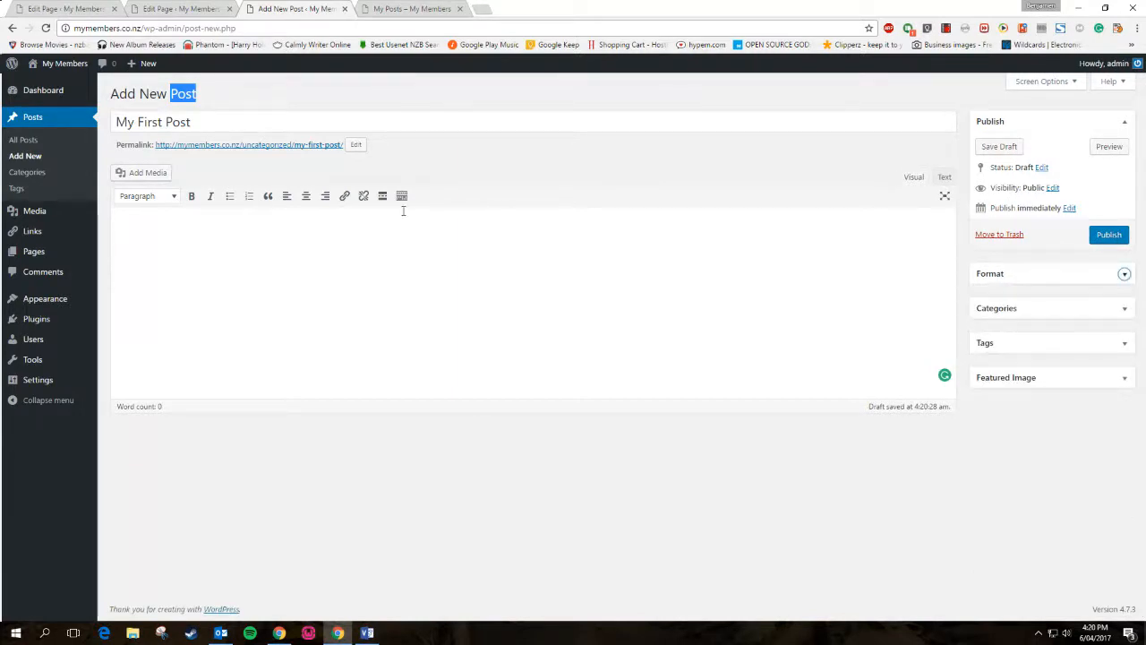
click(146, 7)
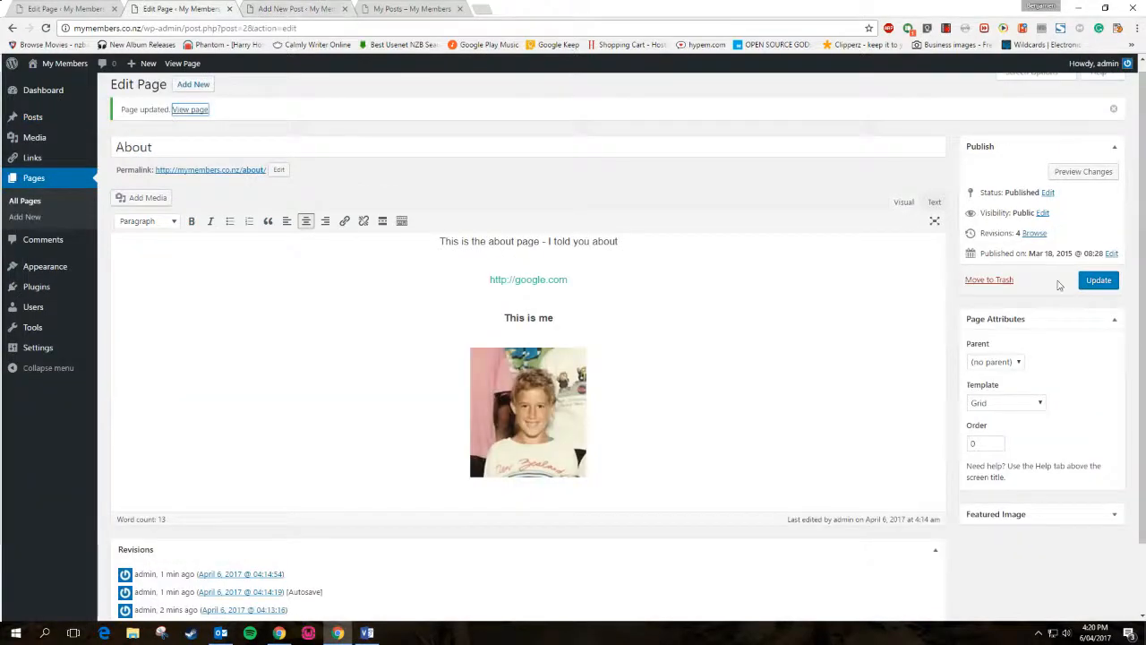
click(1113, 321)
Type 'This is my first post' as the body and publish the post
click(261, 8)
click(204, 6)
click(264, 8)
click(207, 5)
click(288, 8)
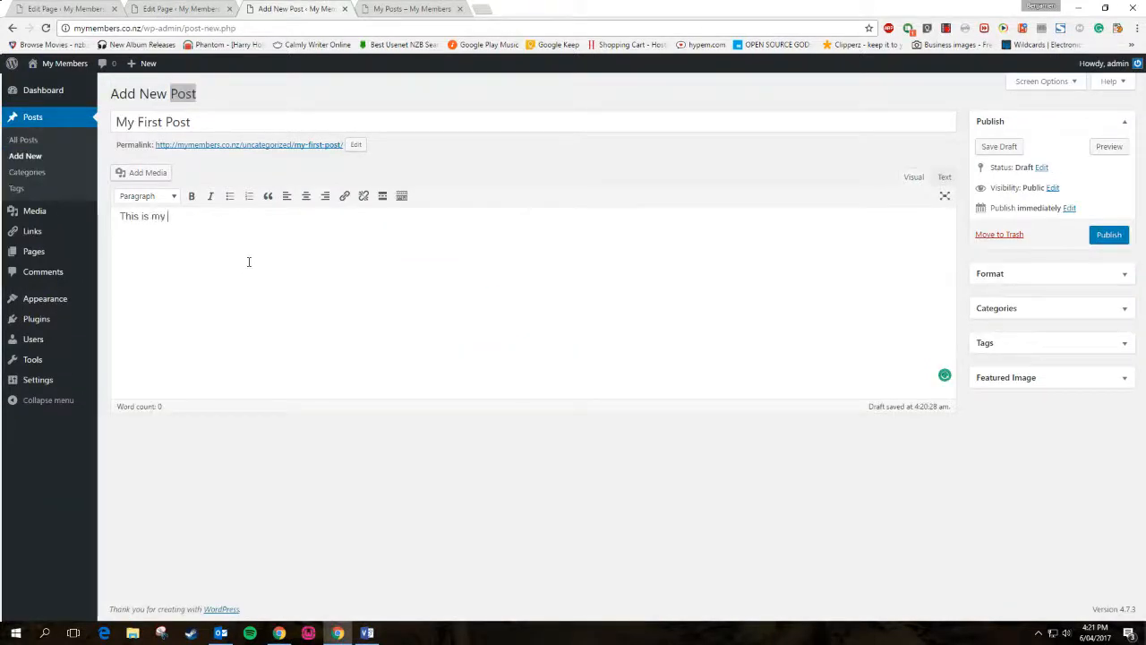
text(t post)
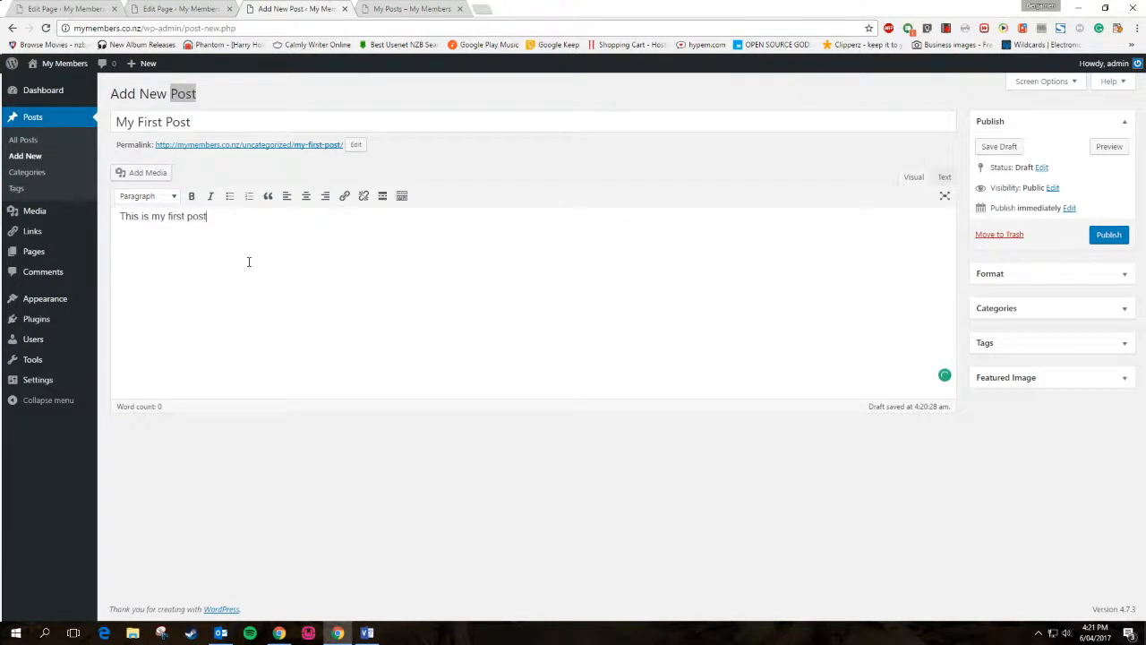
click(1108, 235)
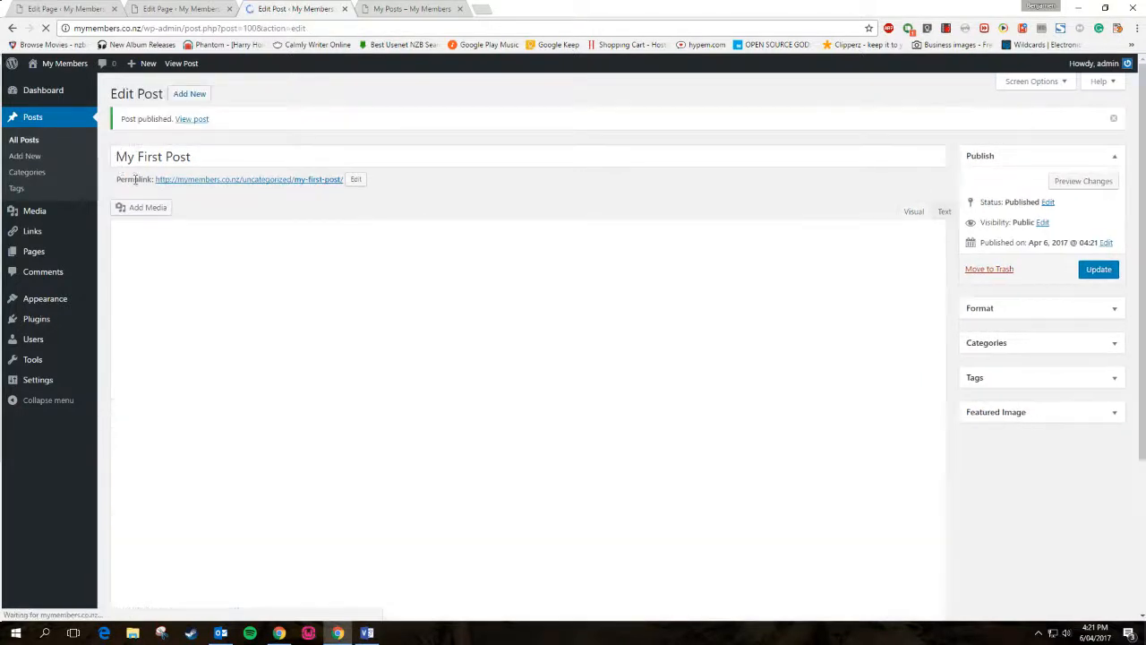
Open the published My First Post in a new browser tab
drag(128, 182, 134, 189)
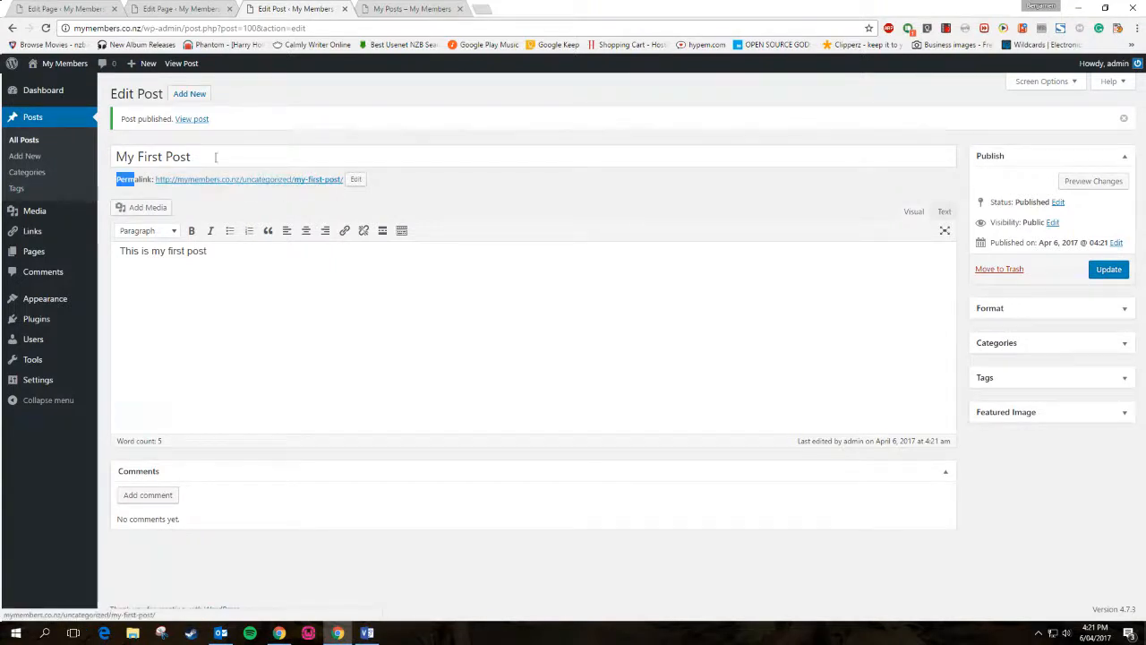
drag(197, 156, 113, 154)
click(452, 211)
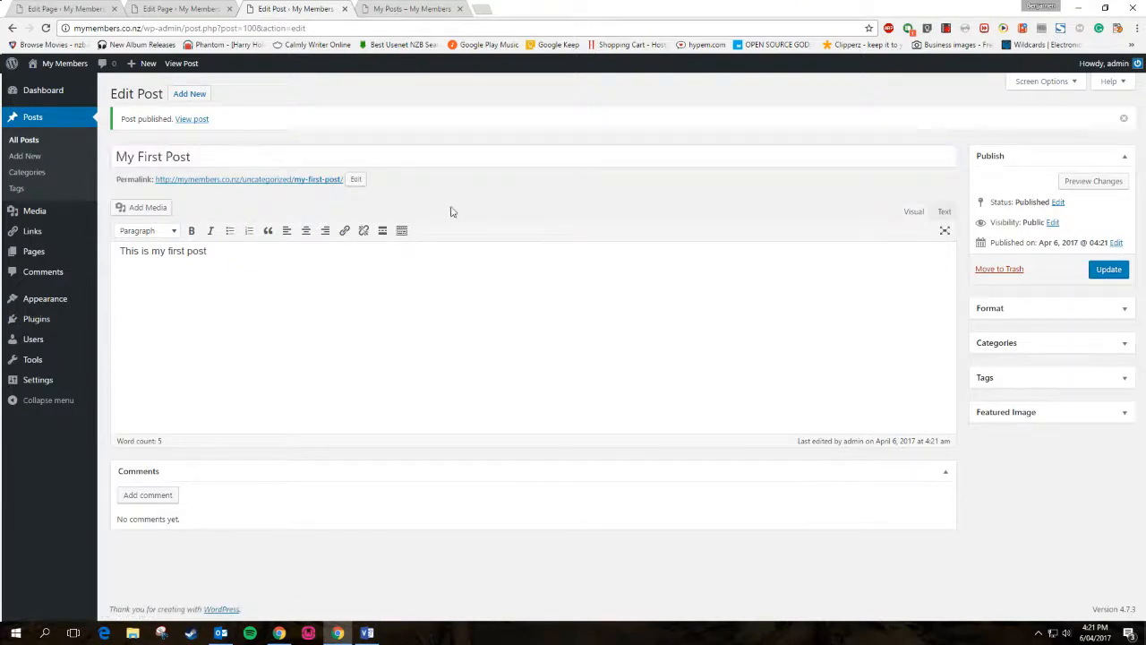
right_click(191, 122)
click(233, 128)
Review the live My First Post page, ending on the My Posts page showing Nothing Found
click(532, 7)
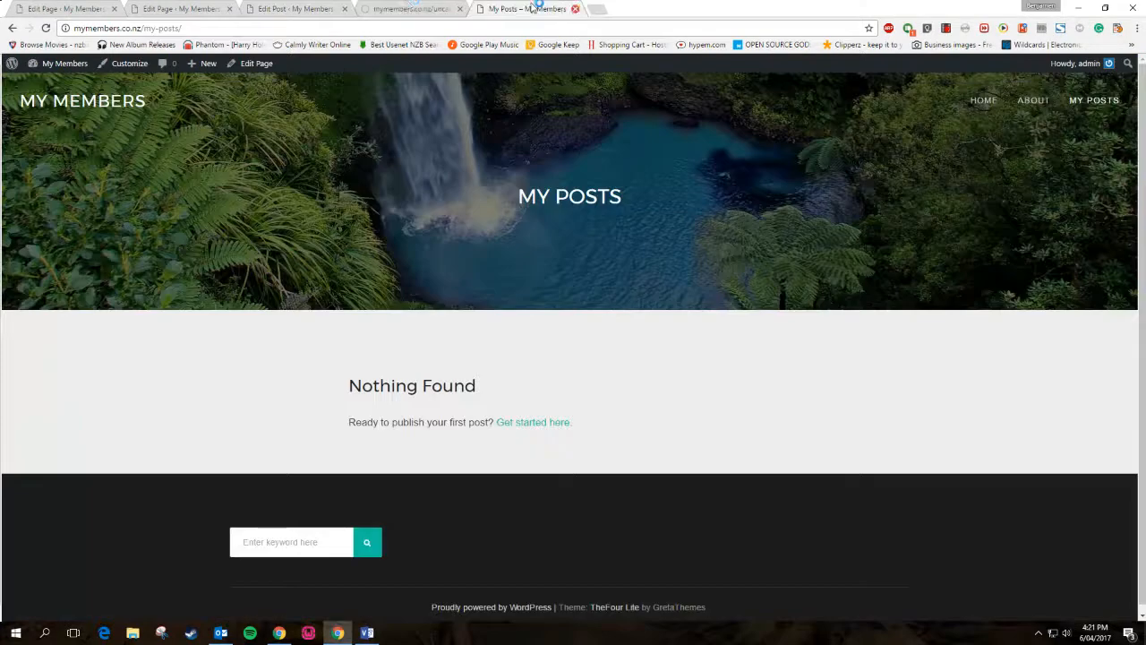
click(410, 8)
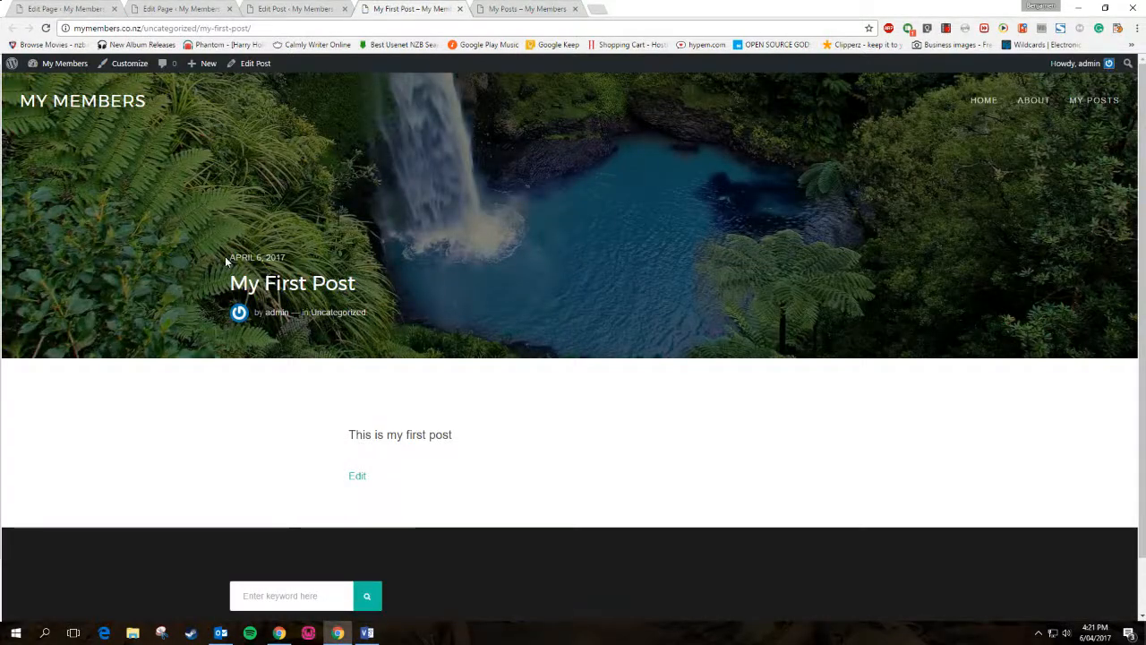
click(273, 9)
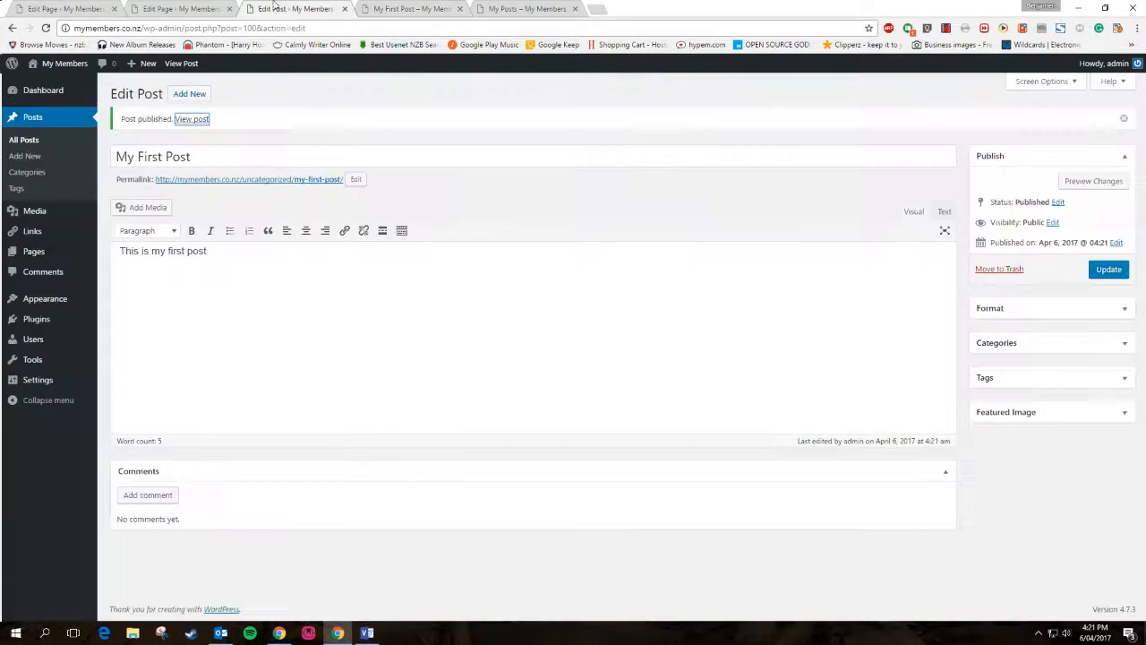
click(401, 8)
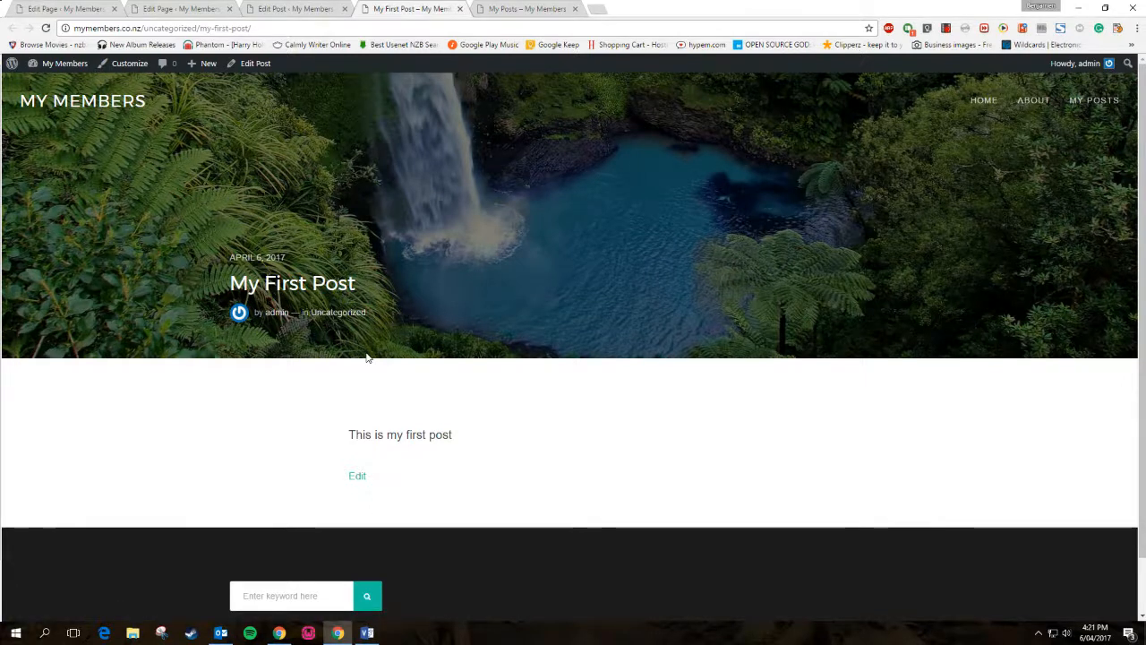
click(309, 8)
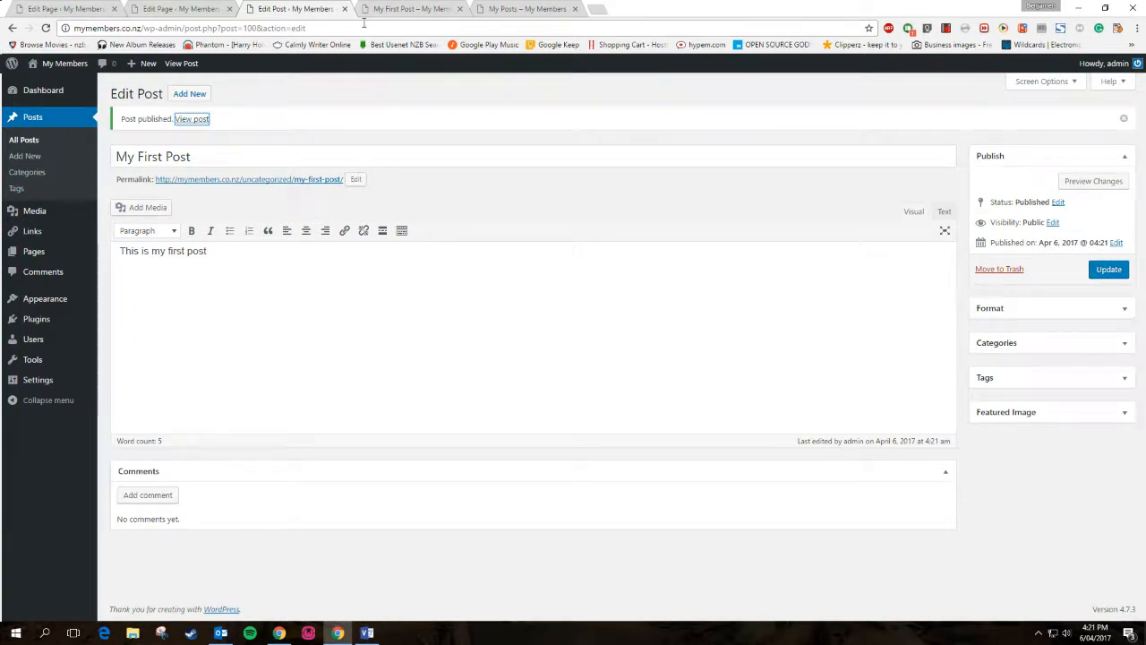
click(398, 8)
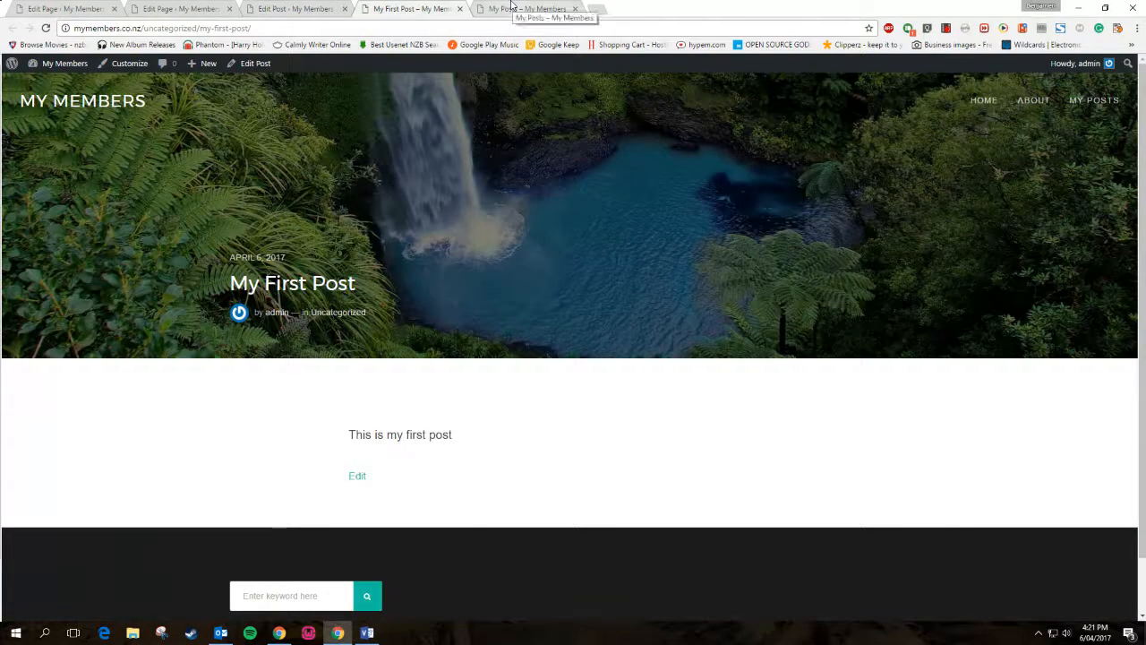
click(512, 7)
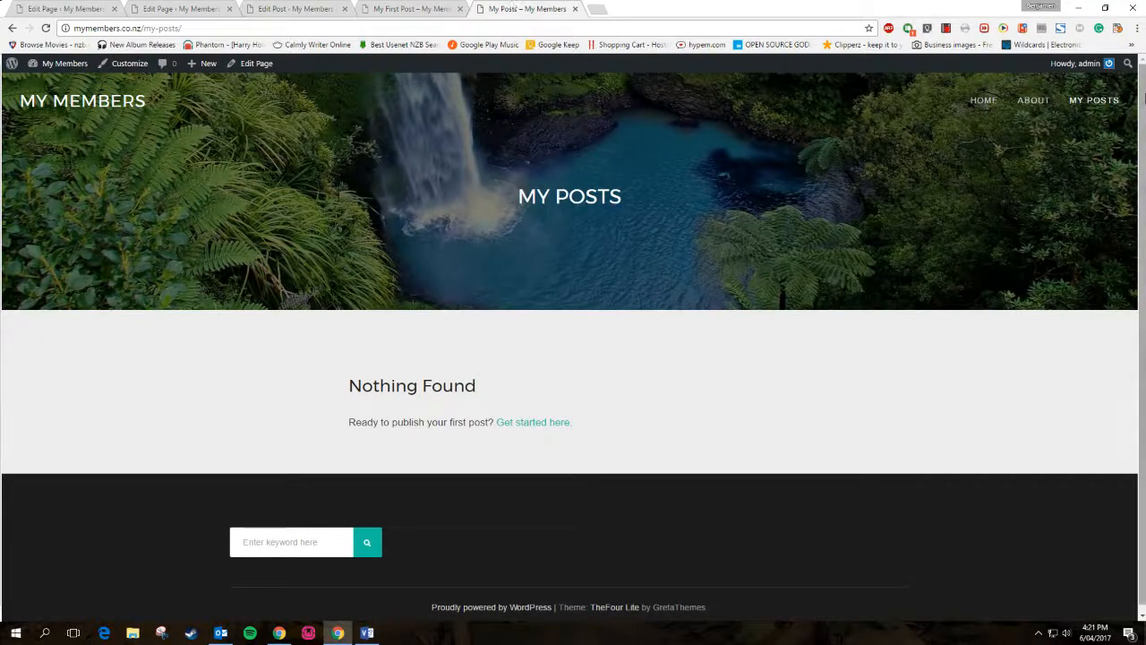
Reload My Posts, check that My First Post's card is listed, then launch the Customizer
click(1101, 100)
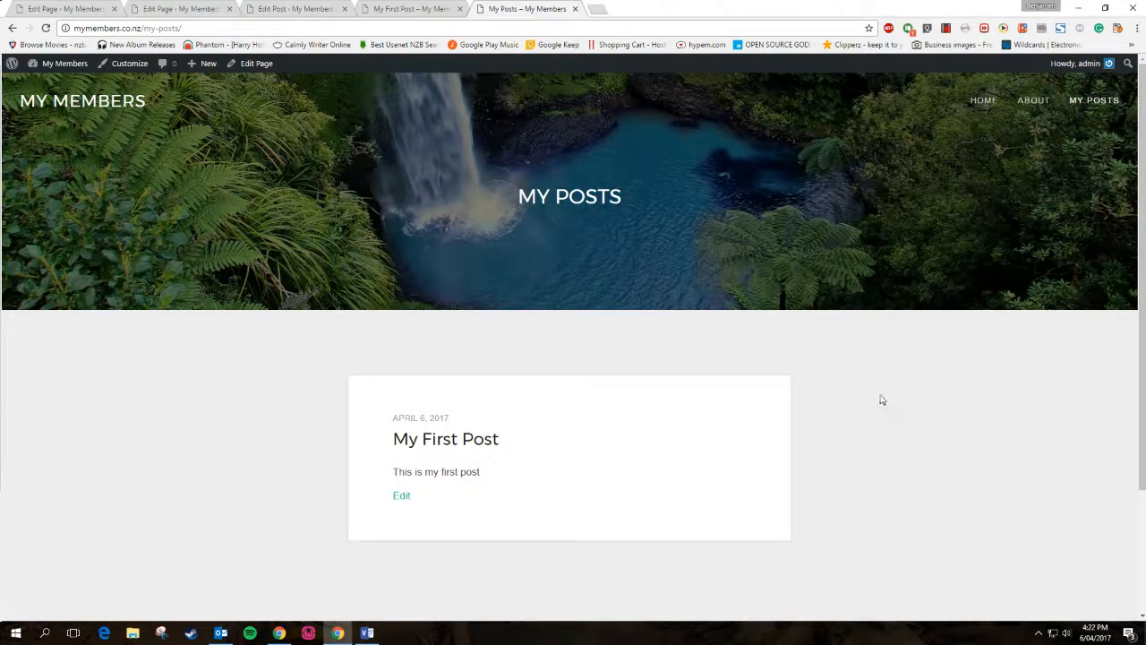
scroll(880, 400, down, 2)
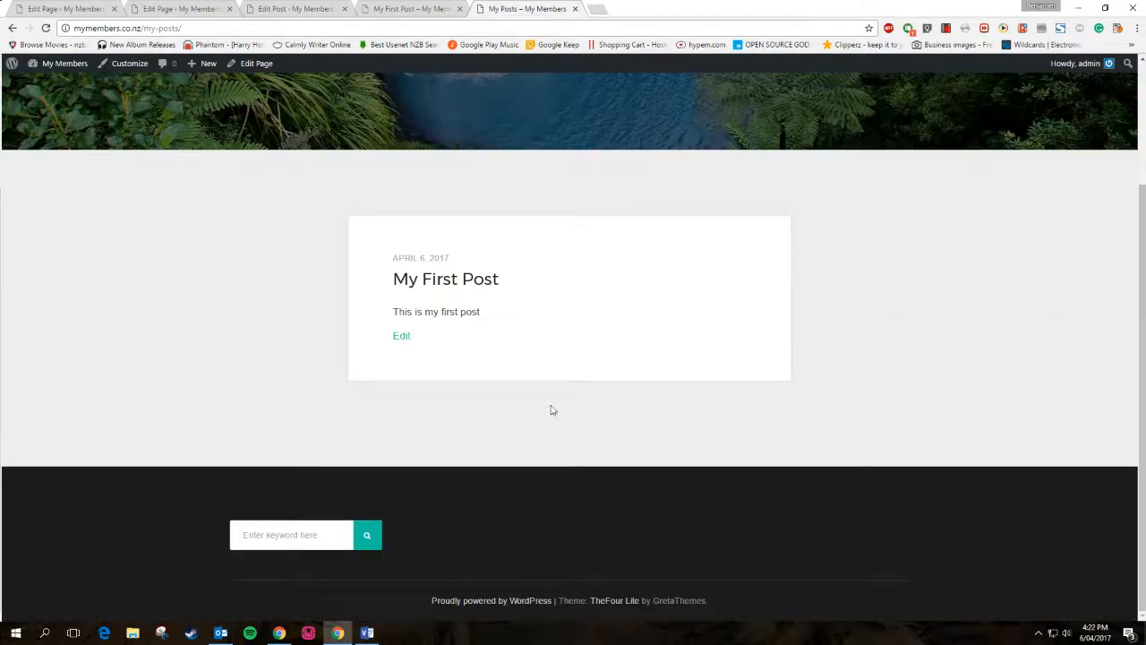
scroll(552, 410, up, 2)
scroll(549, 400, up, 1)
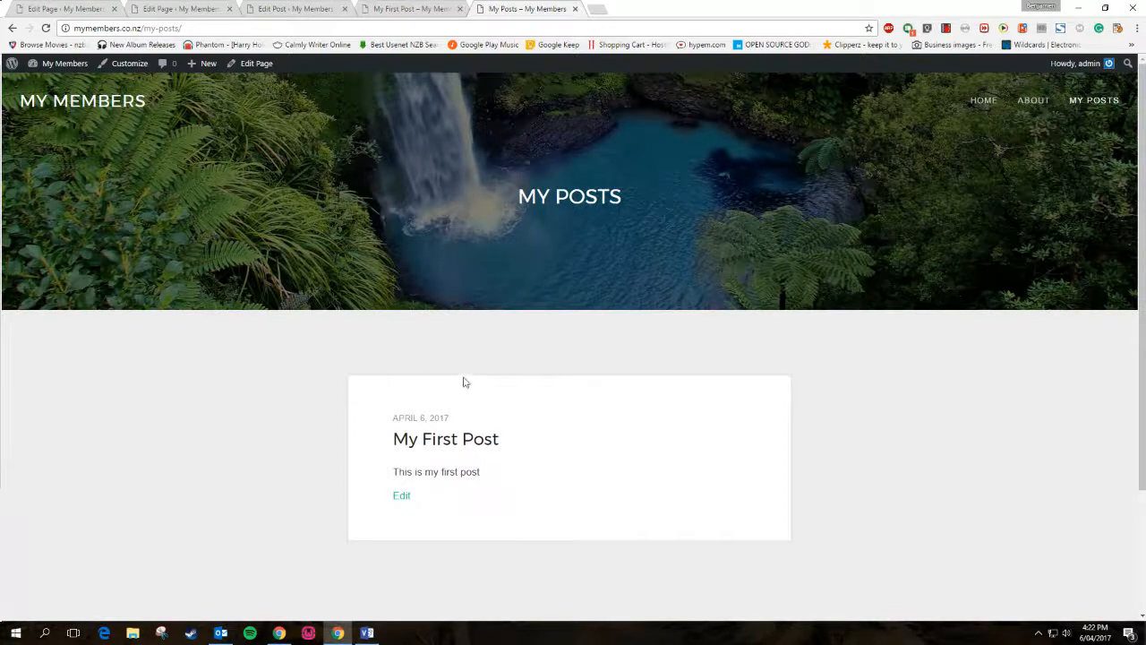
scroll(801, 476, down, 2)
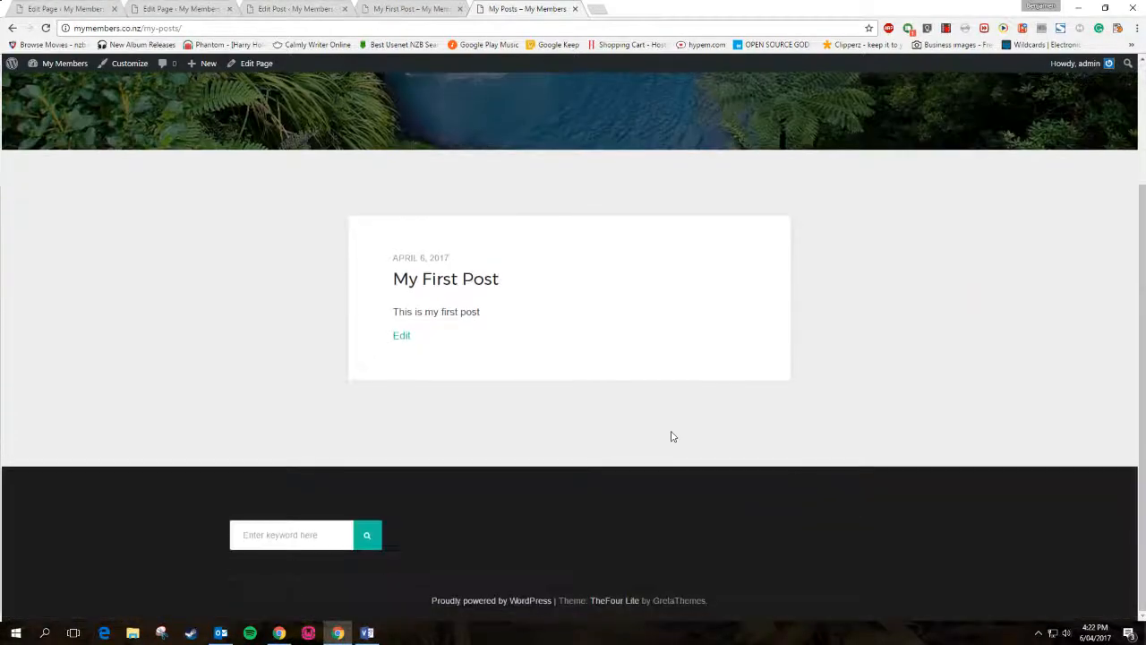
scroll(495, 352, up, 2)
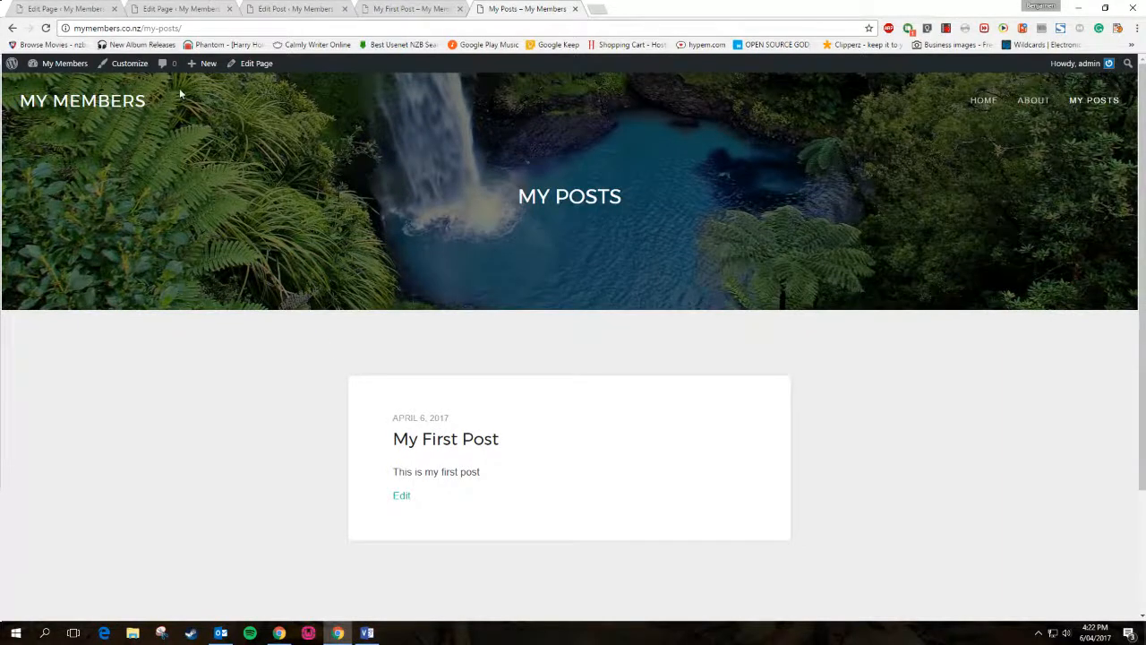
click(133, 69)
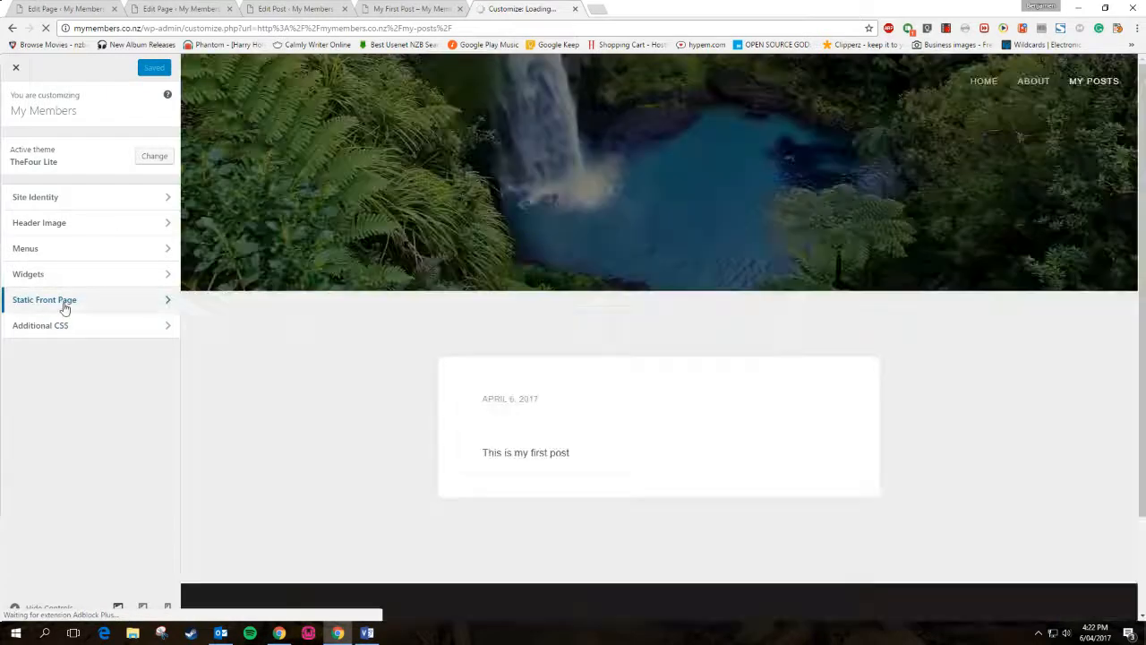
Check the Static Front Page settings, then close the Customizer back to My Posts
click(64, 302)
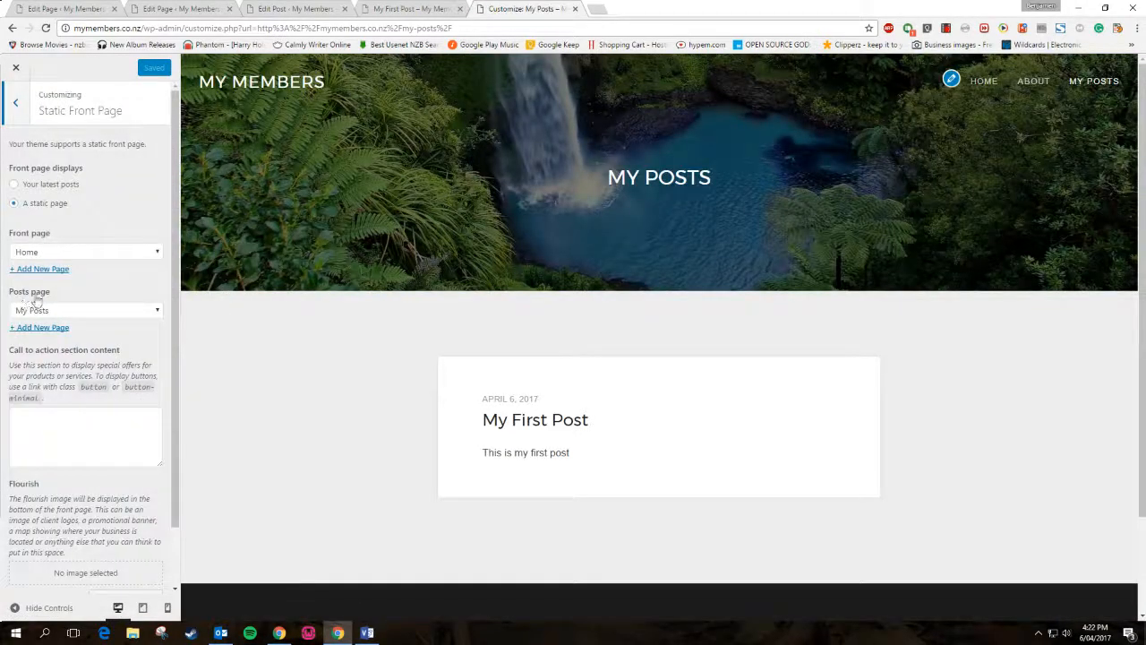
click(15, 68)
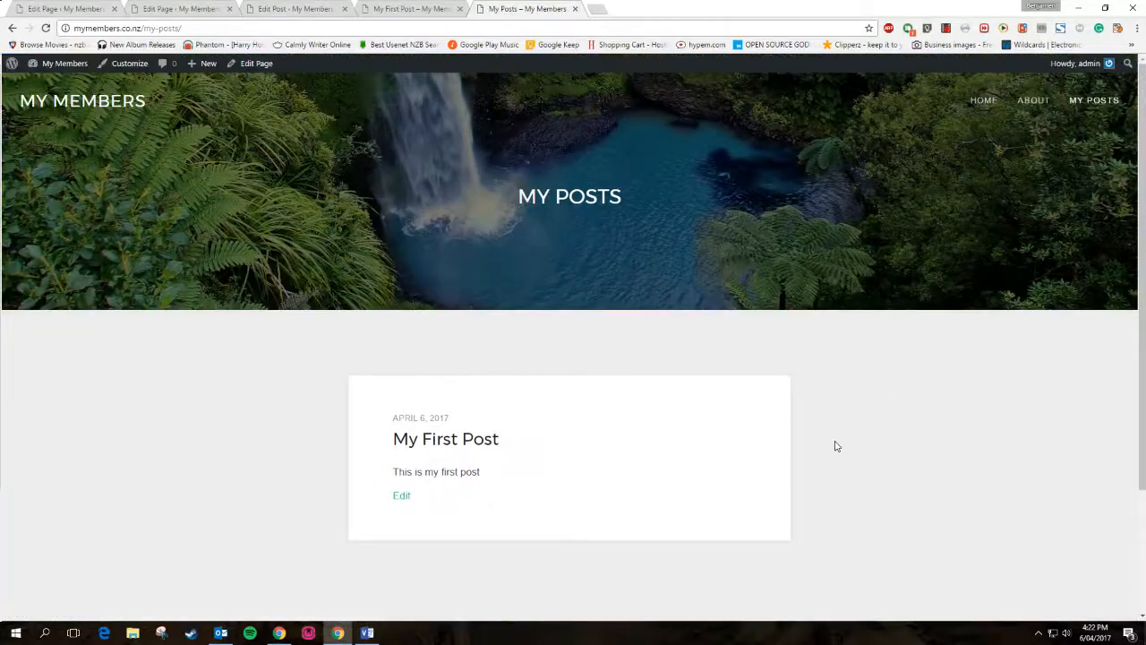
scroll(834, 445, down, 2)
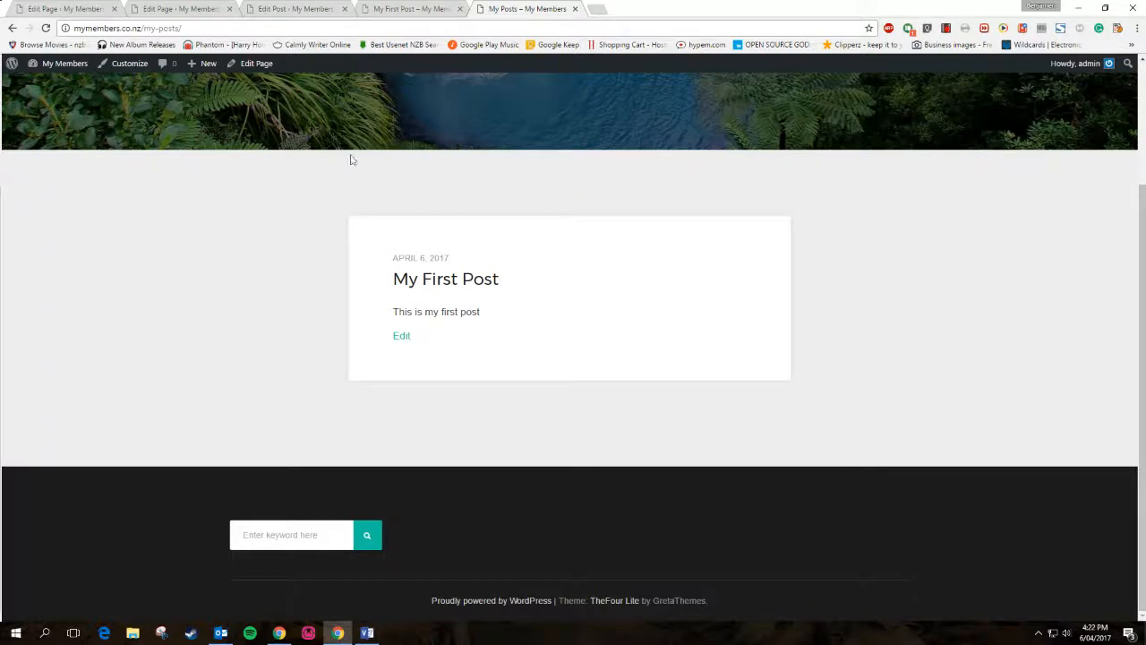
Start a blank new post from the Edit Post tab
click(377, 8)
click(519, 8)
click(419, 8)
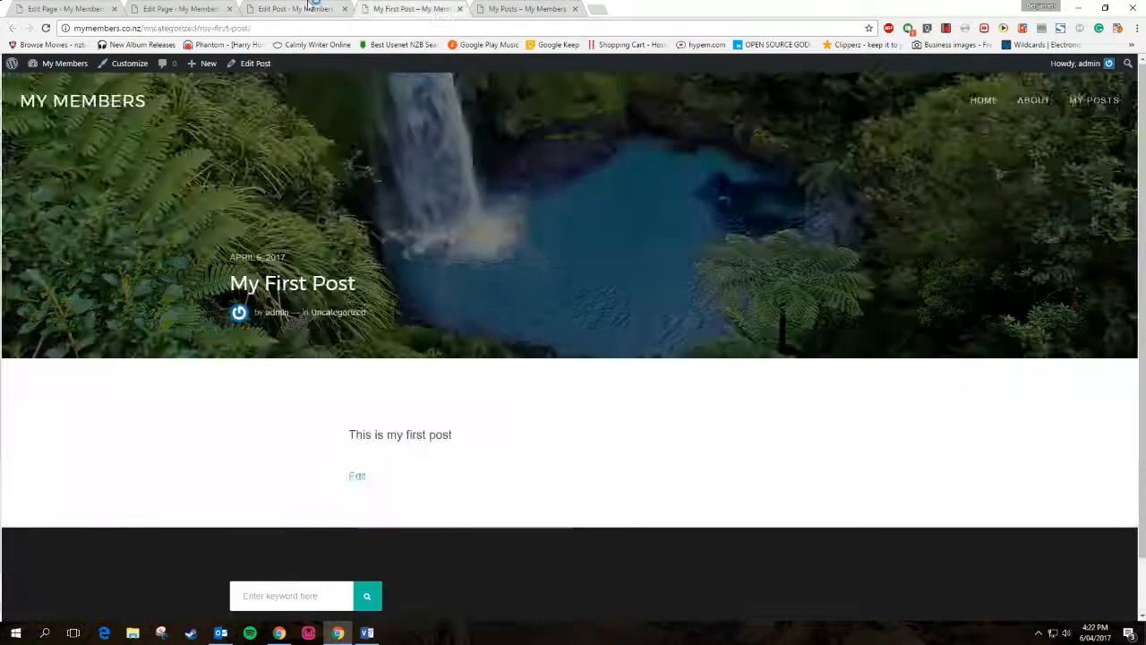
click(305, 9)
click(191, 96)
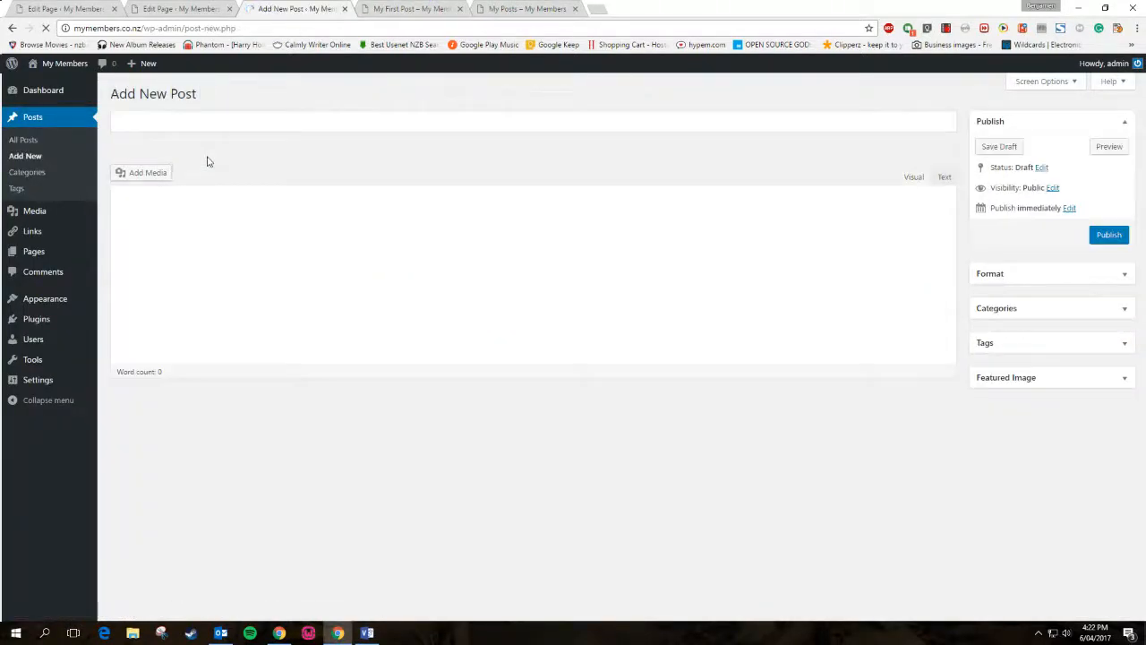
Publish 'My Second Post' with a 'Hello guys,' greeting and a sentence about Grapes
text(My )
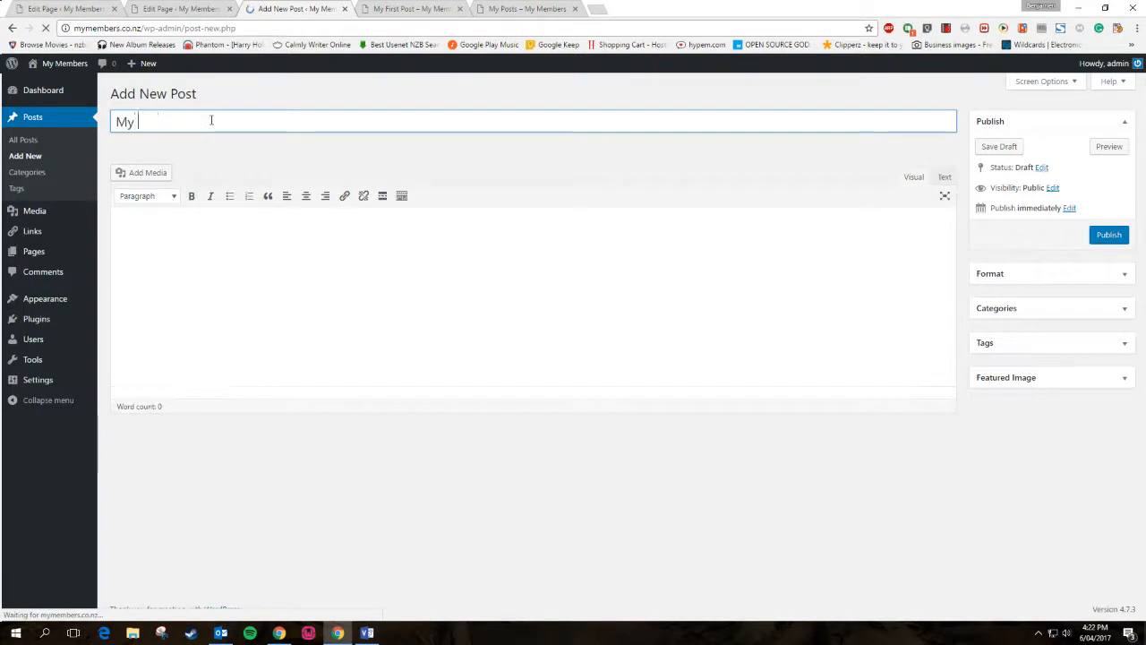
text(Second POs)
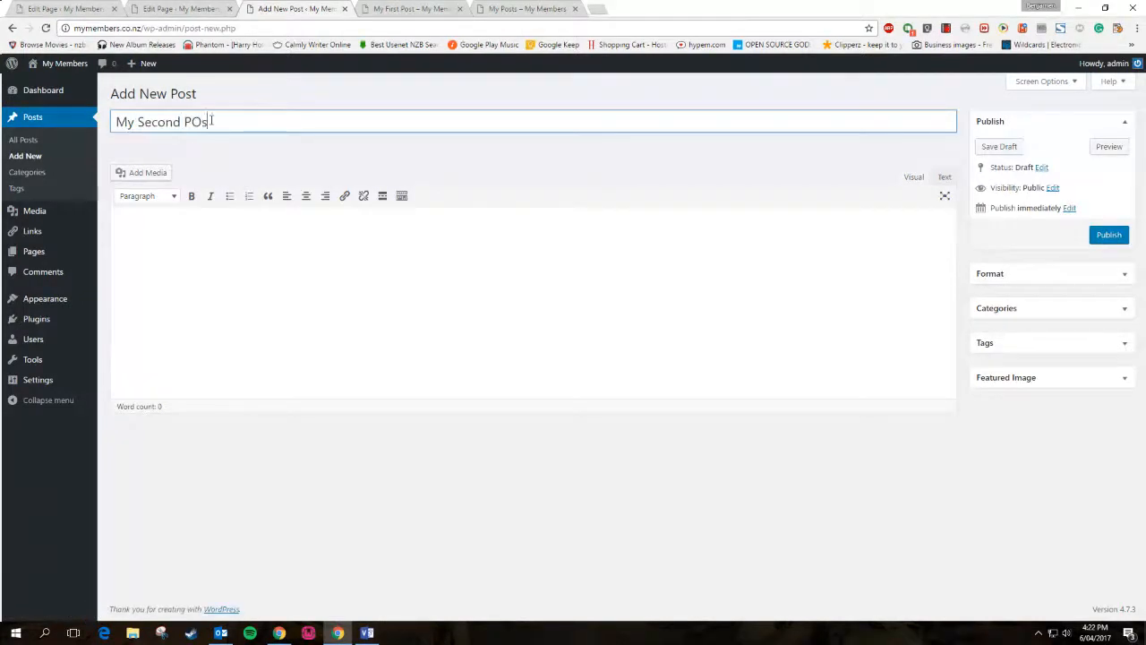
click(267, 247)
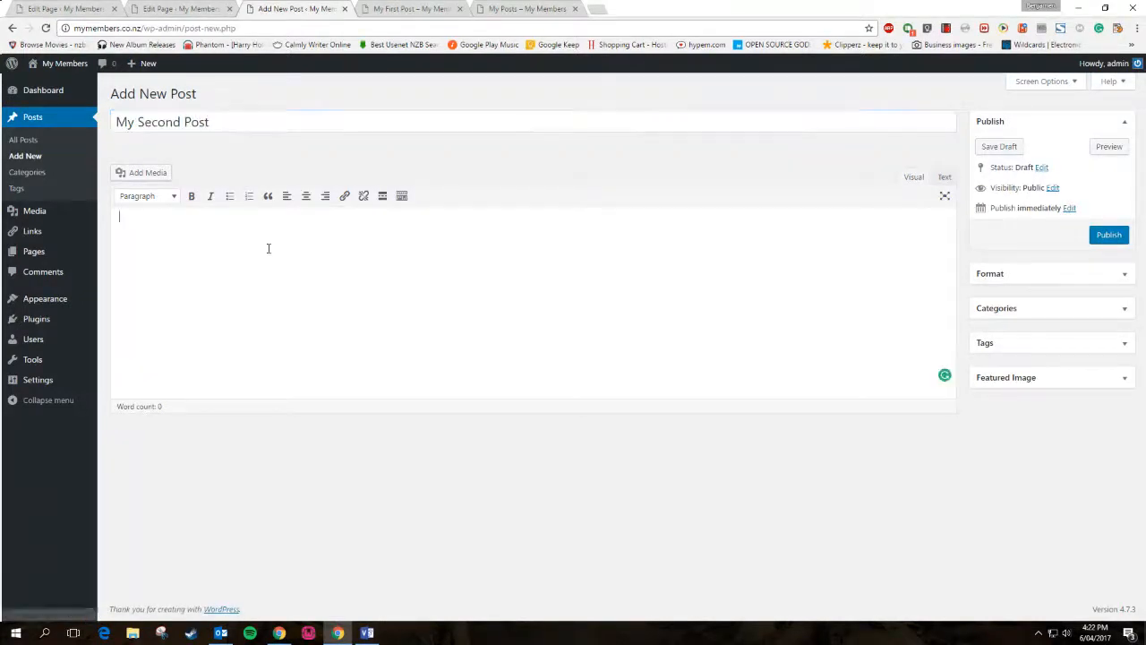
text(Hello guys,)
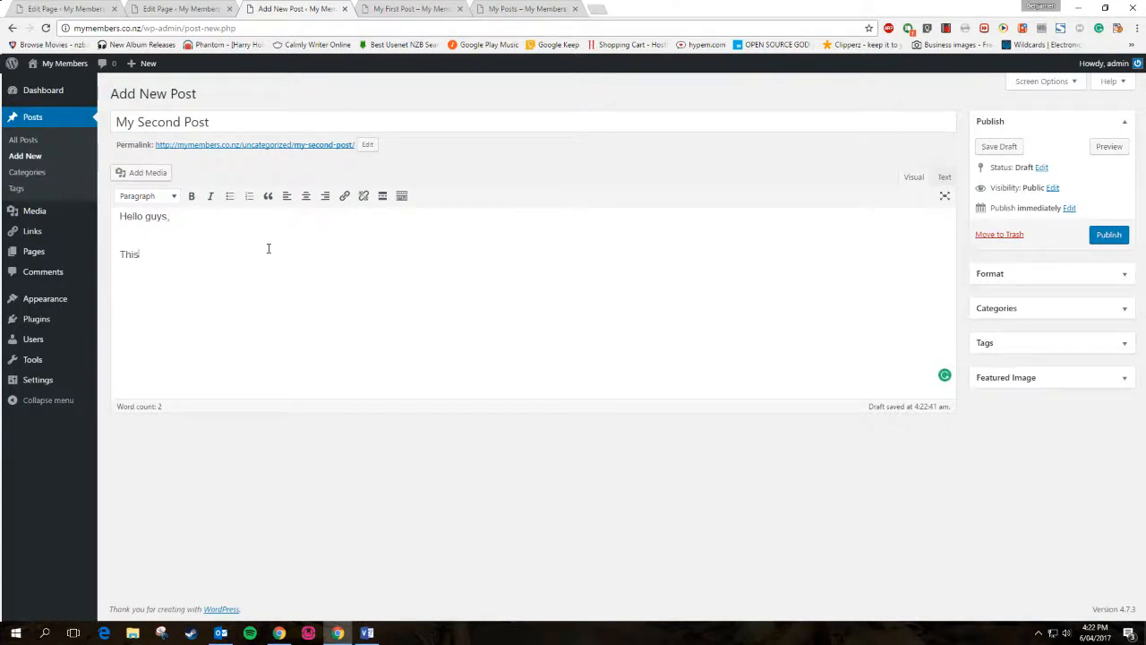
text(second blog today and i want to talk about)
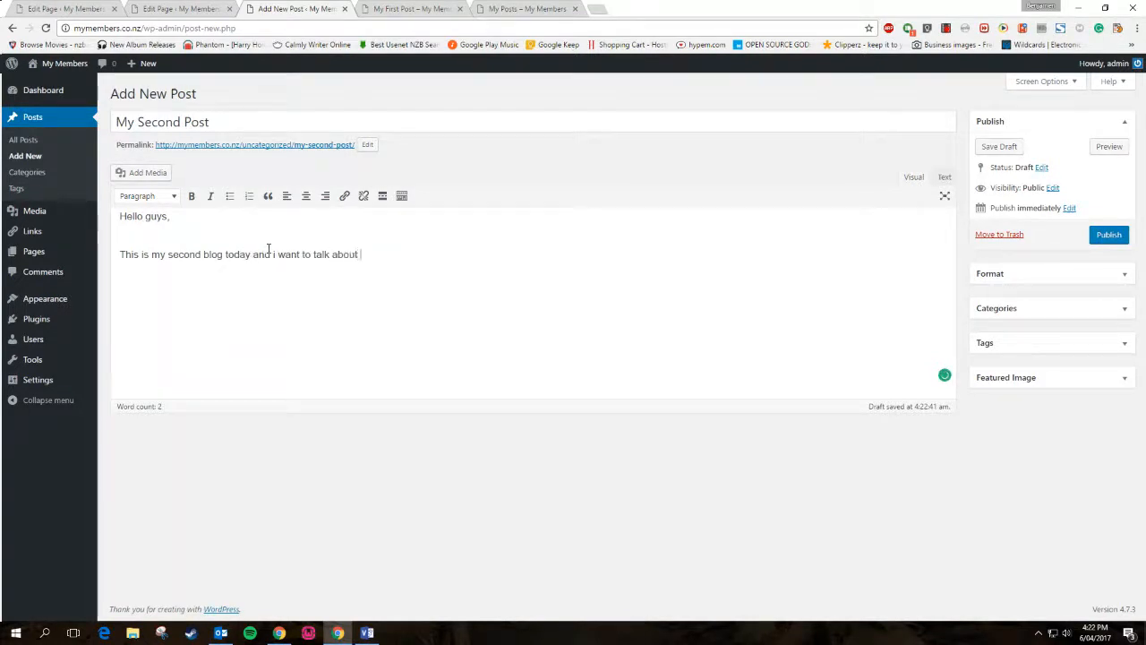
text( Grapes)
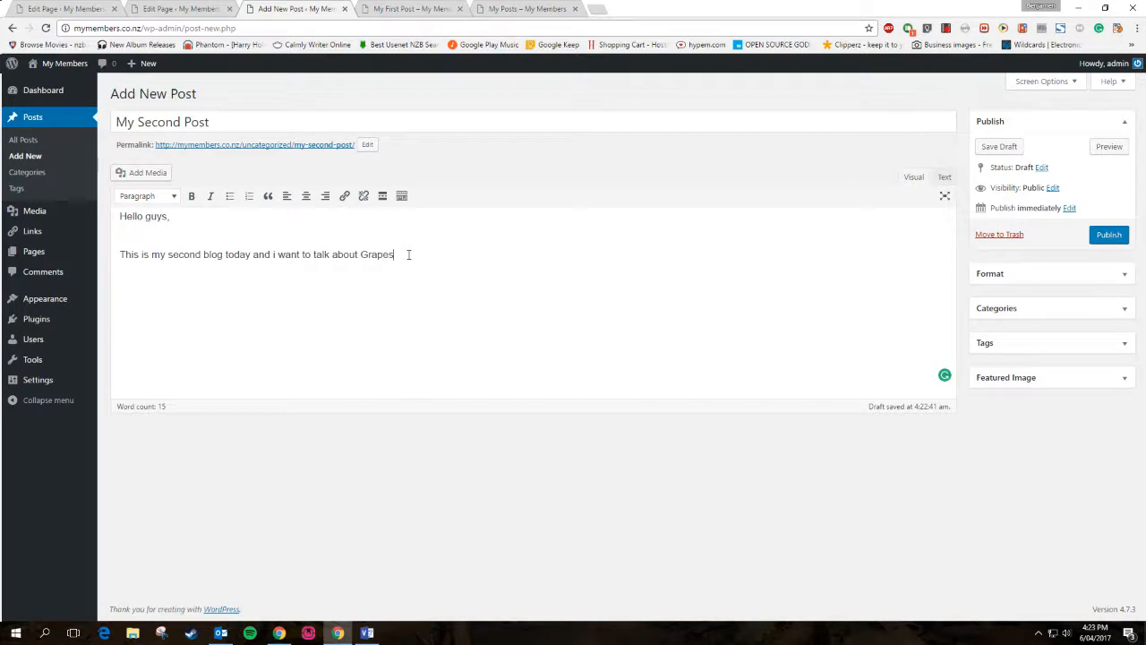
click(1109, 234)
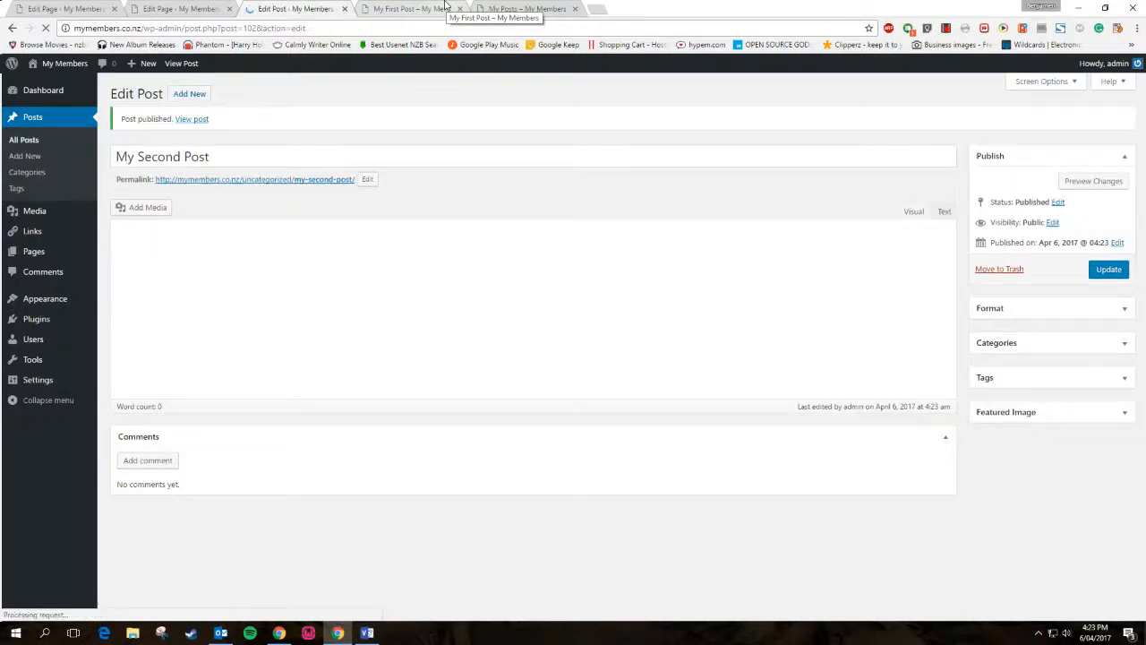
Open My Second Post live in a new tab, follow its Previous link to My First Post and return
right_click(197, 120)
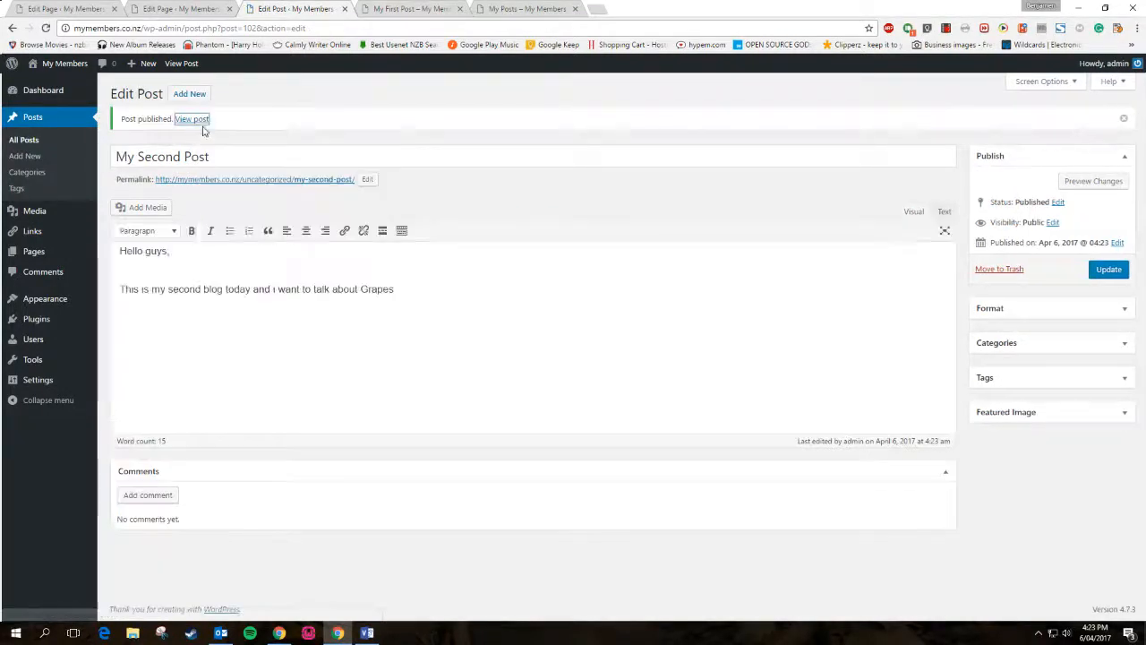
click(214, 130)
click(501, 9)
click(429, 9)
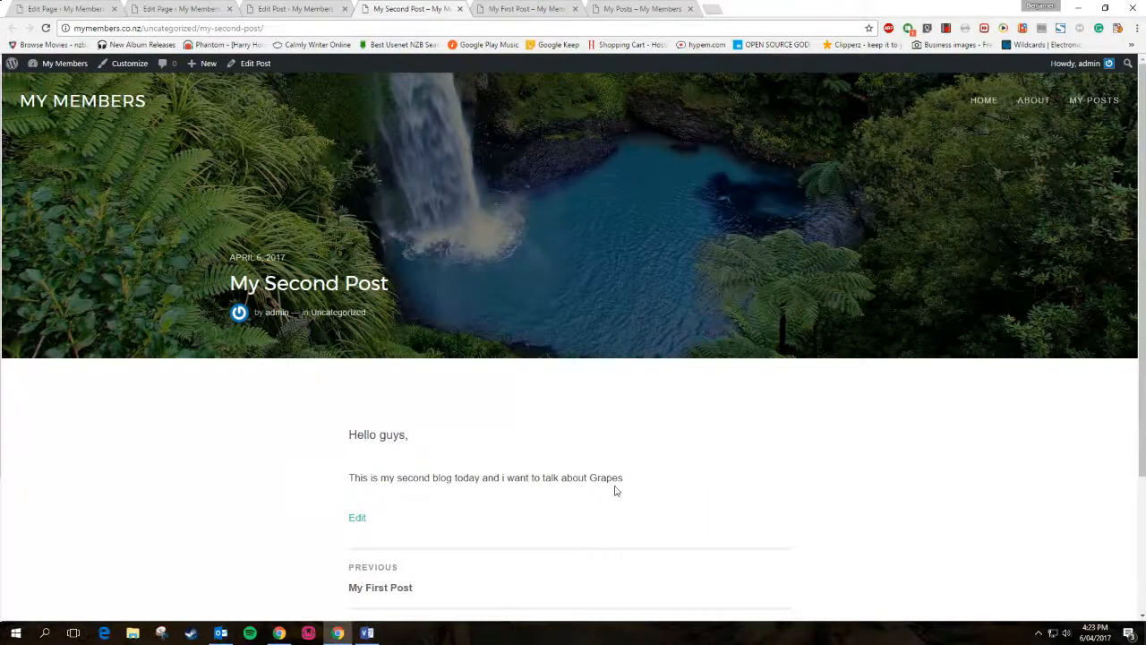
scroll(614, 490, down, 2)
scroll(614, 489, up, 1)
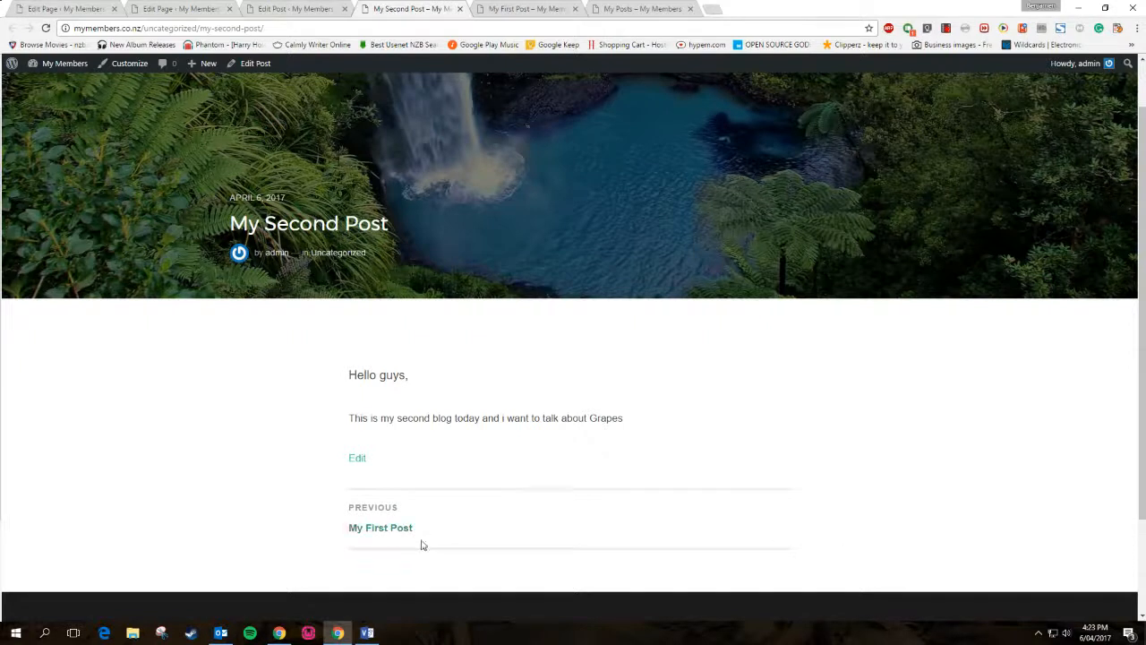
click(369, 524)
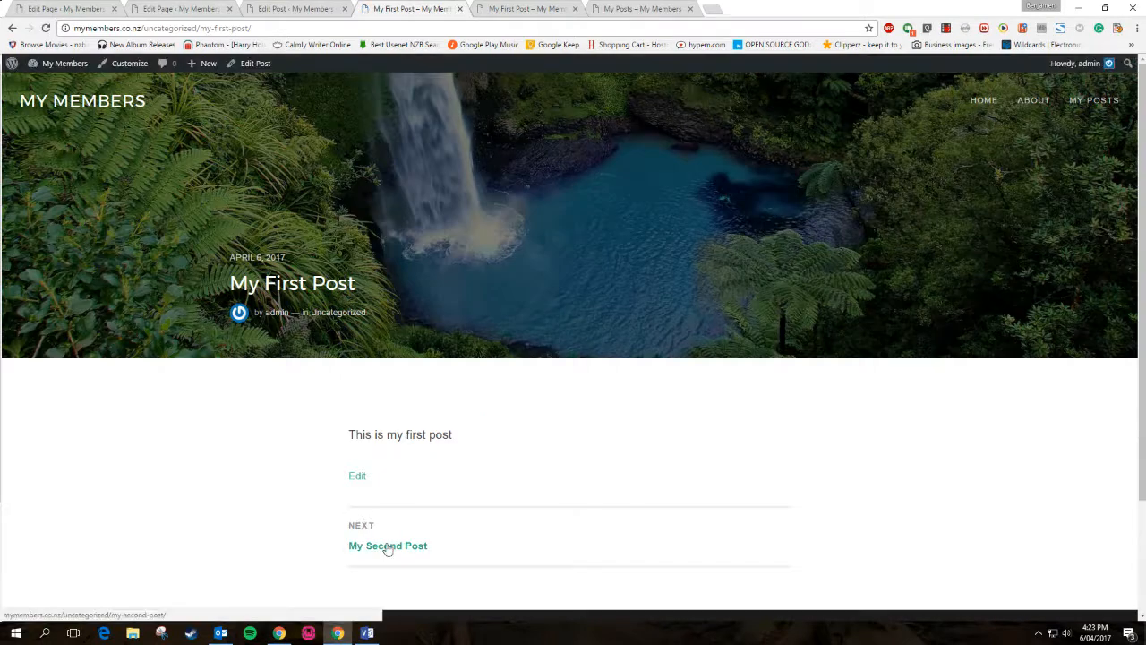
click(388, 546)
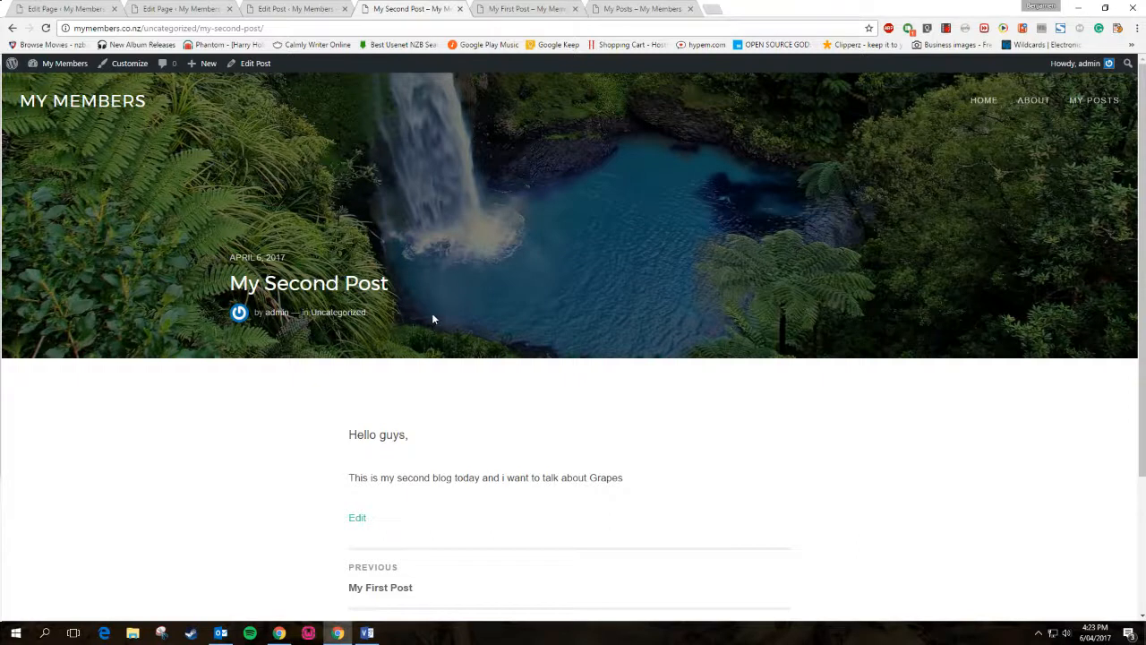
Reload My Posts, confirm both posts are listed, and view My Second Post
click(529, 9)
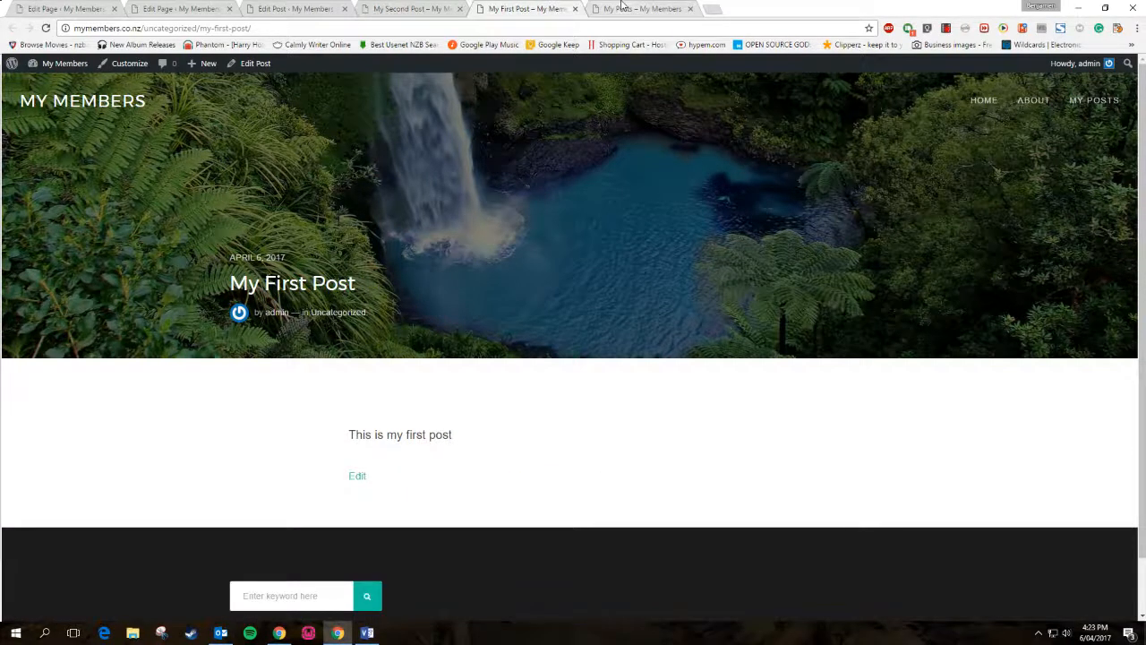
click(621, 8)
scroll(580, 344, up, 2)
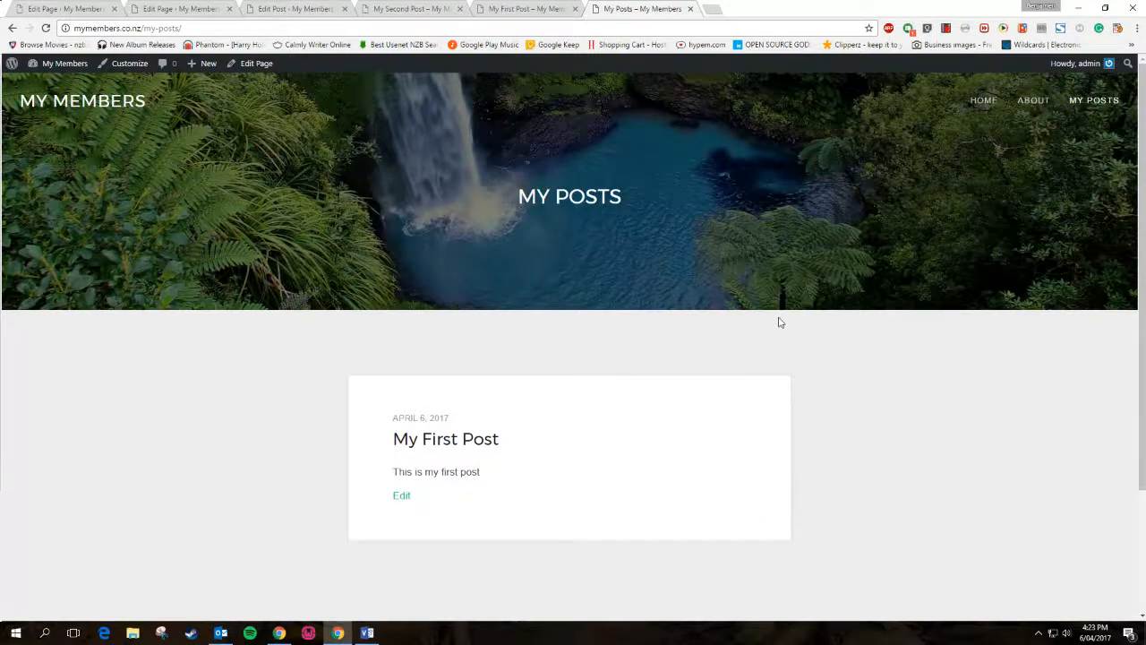
click(45, 28)
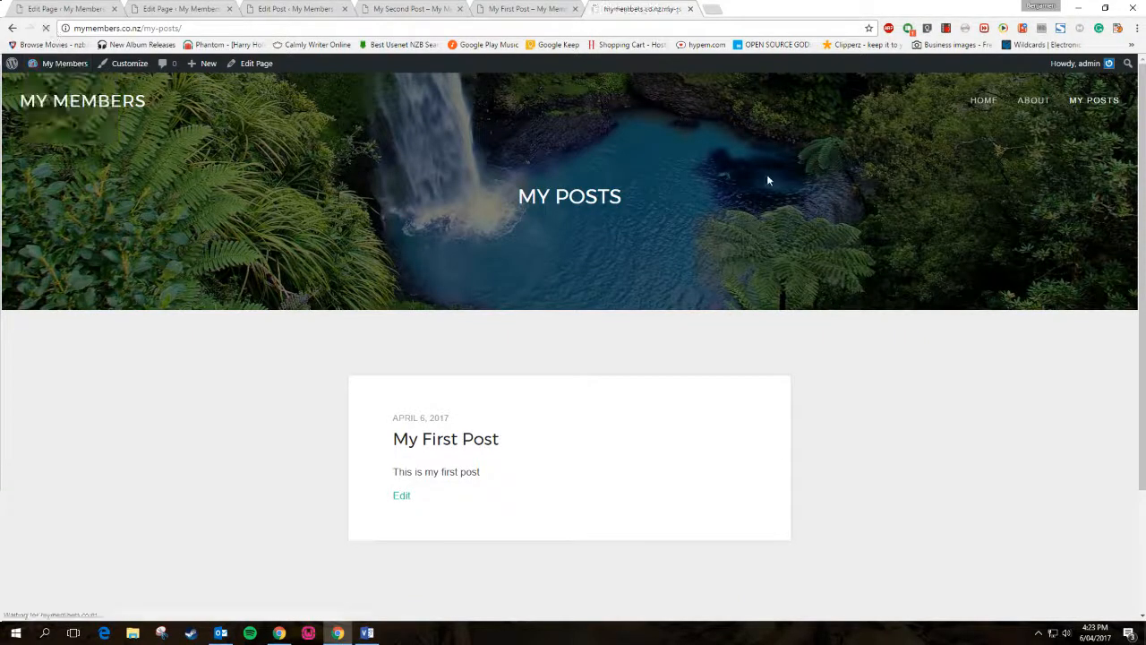
scroll(468, 223, down, 3)
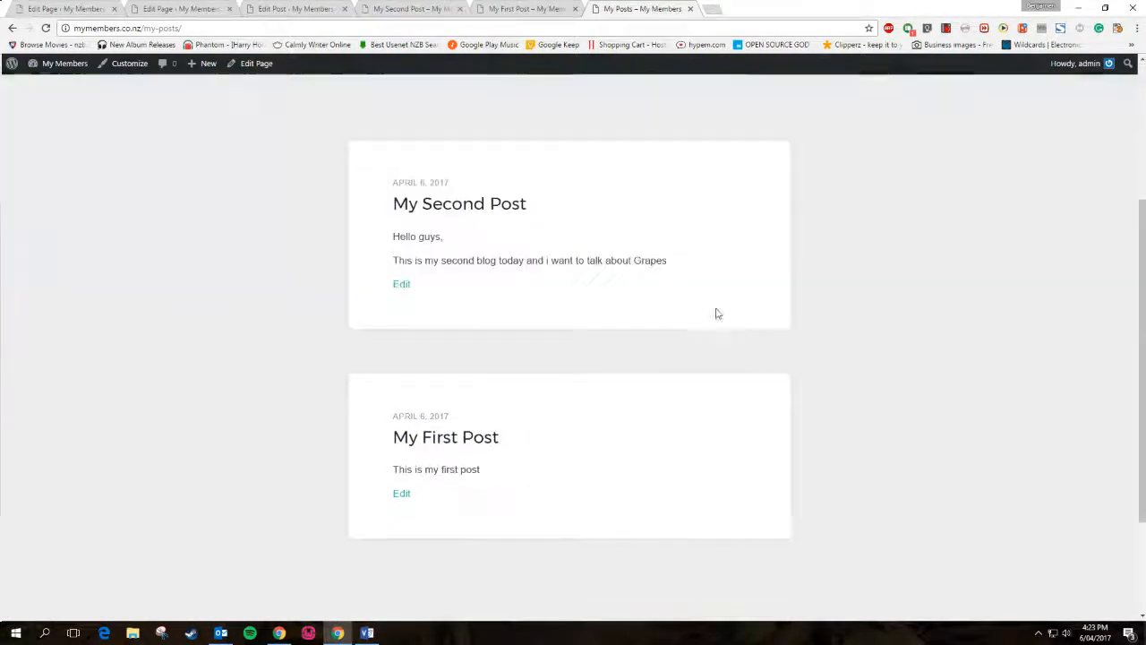
scroll(606, 233, down, 2)
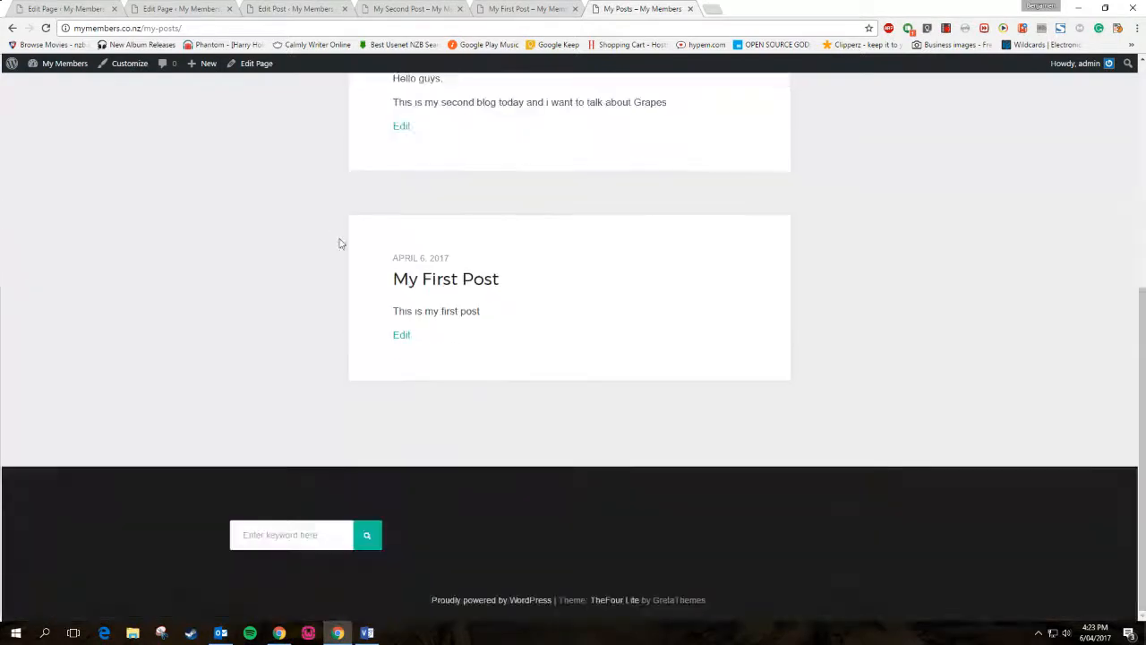
scroll(349, 241, up, 3)
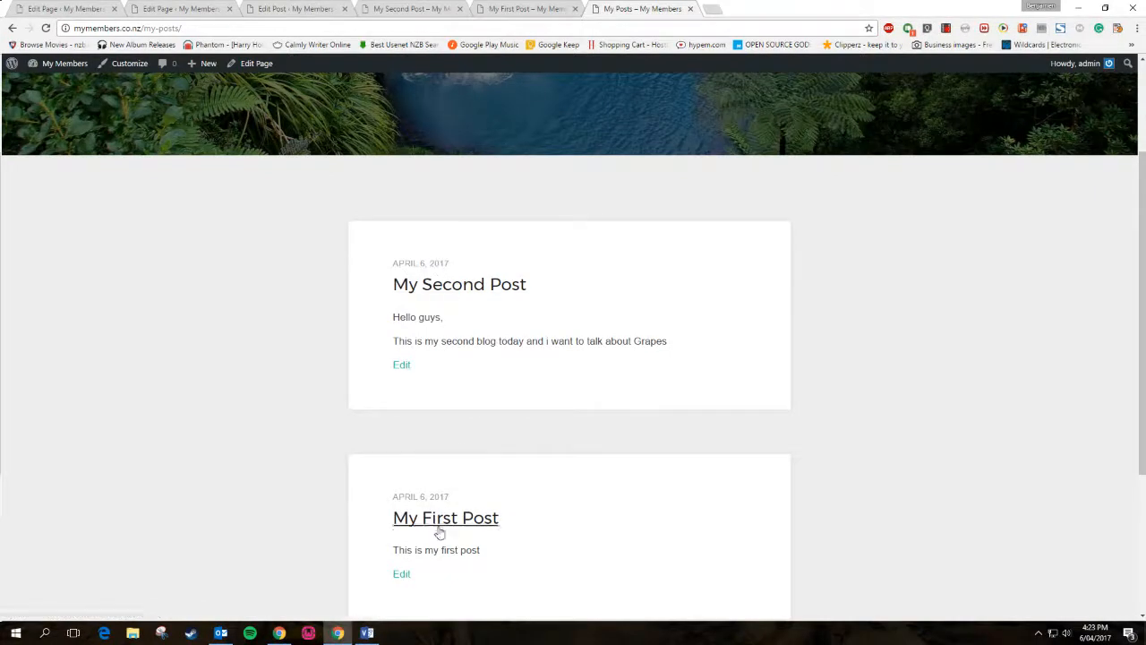
click(444, 288)
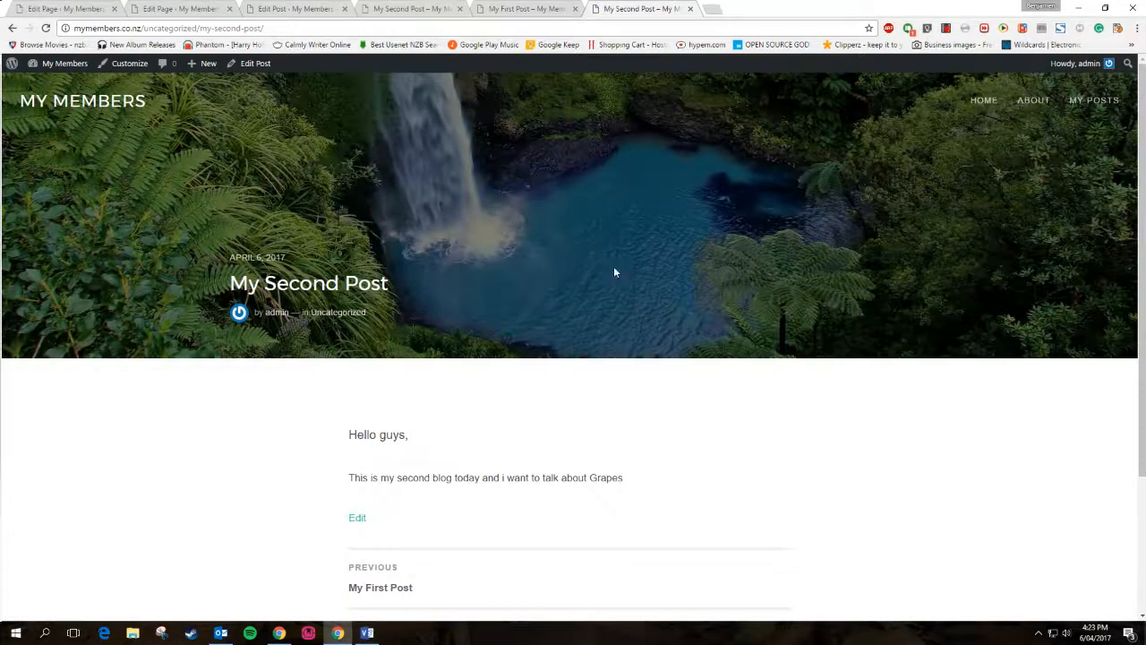
scroll(626, 286, down, 2)
scroll(658, 300, up, 2)
Return to My Posts, review the list, and open My Second Post's Edit Post screen
click(1088, 100)
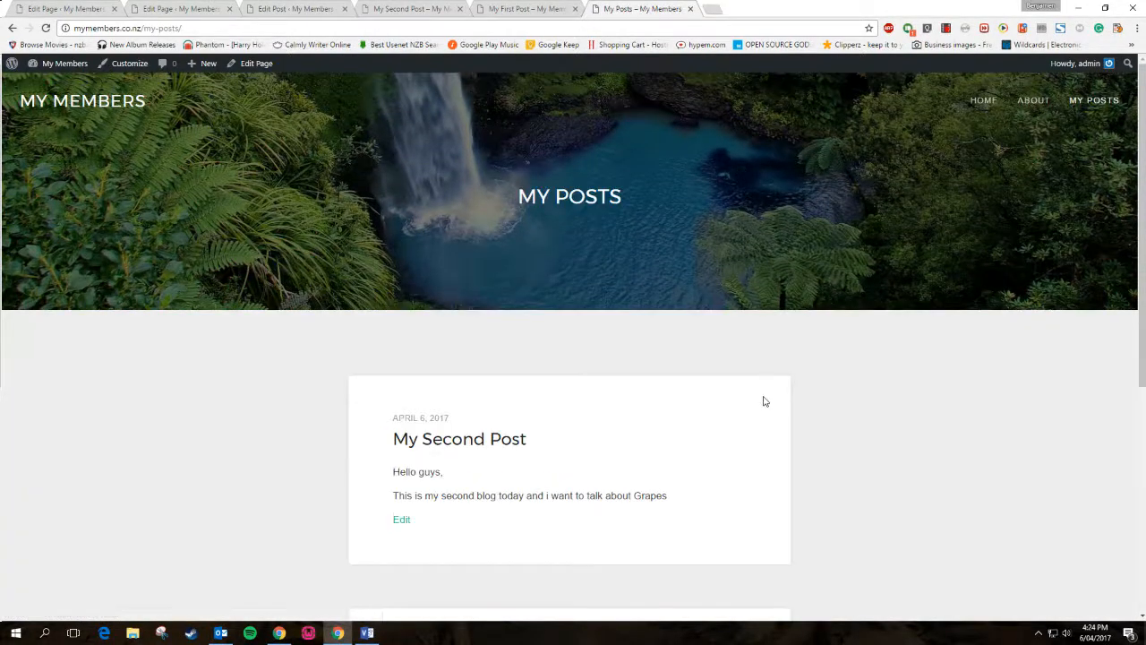
scroll(763, 400, down, 4)
scroll(763, 400, up, 3)
scroll(763, 399, down, 3)
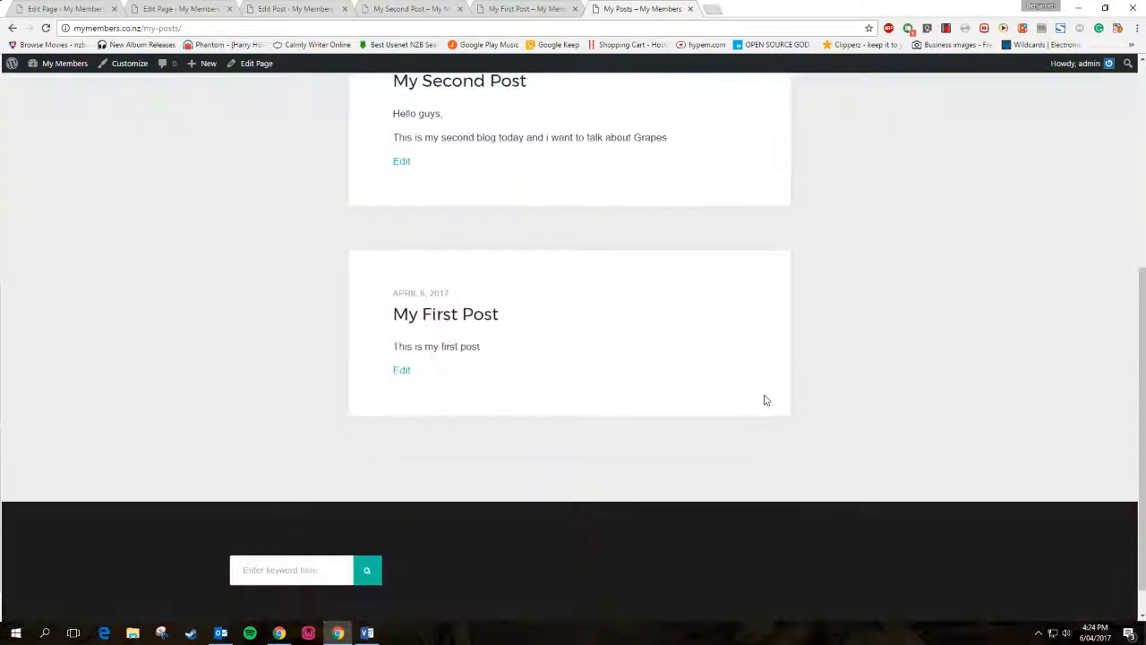
scroll(753, 395, up, 1)
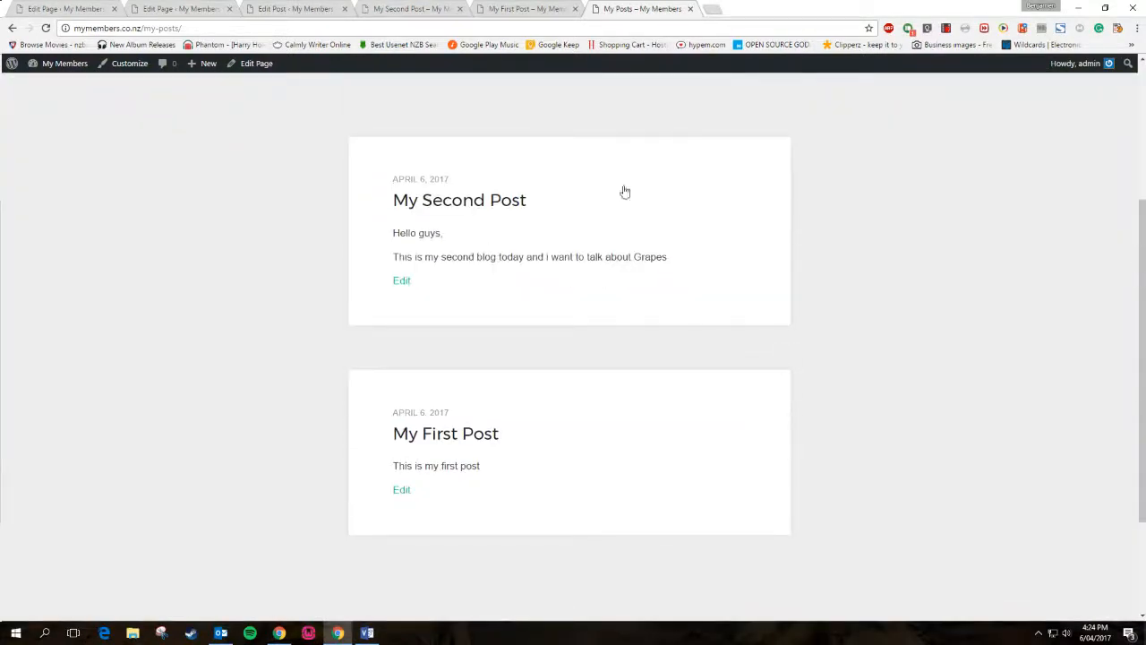
scroll(601, 448, up, 3)
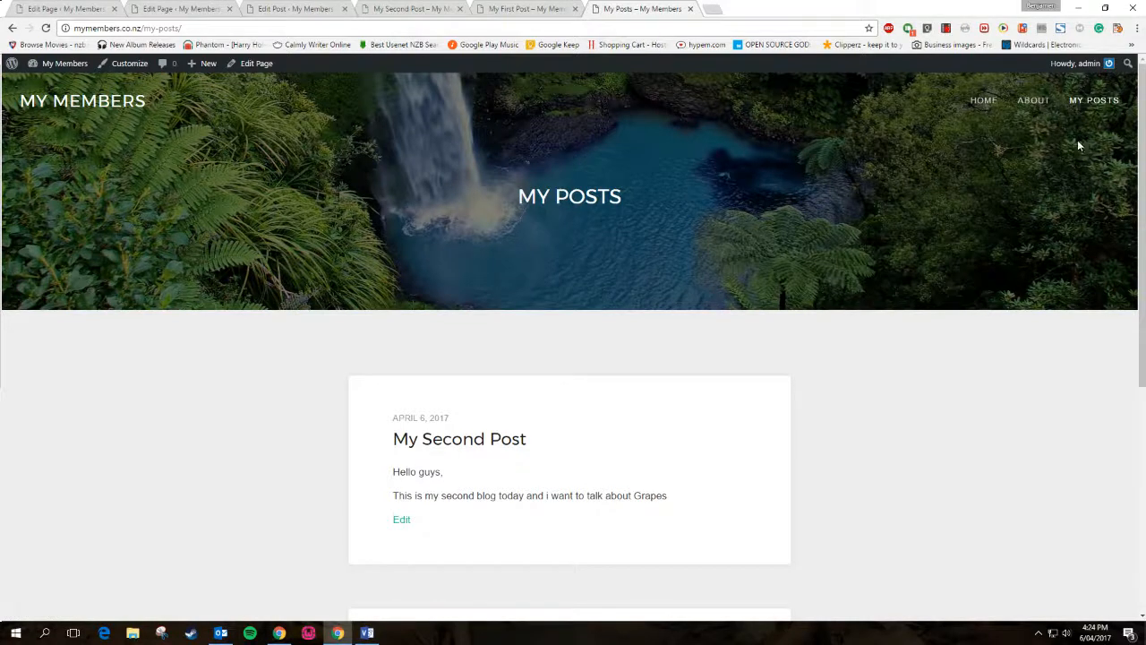
scroll(723, 397, down, 4)
scroll(724, 397, up, 4)
scroll(725, 397, down, 4)
scroll(725, 396, up, 4)
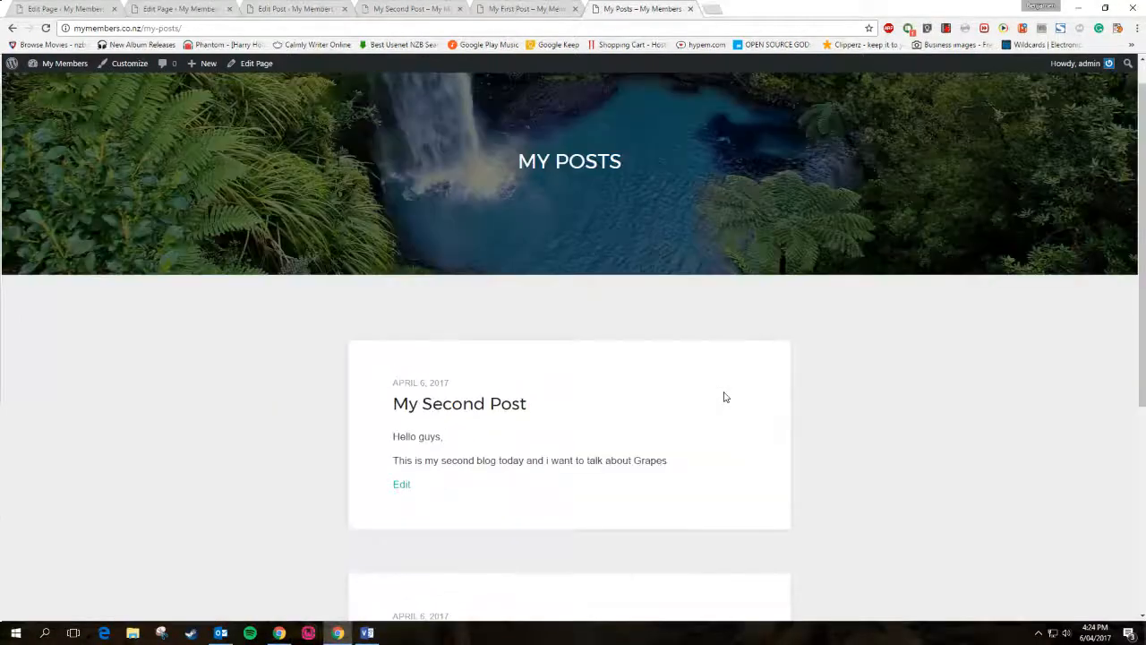
scroll(725, 397, up, 1)
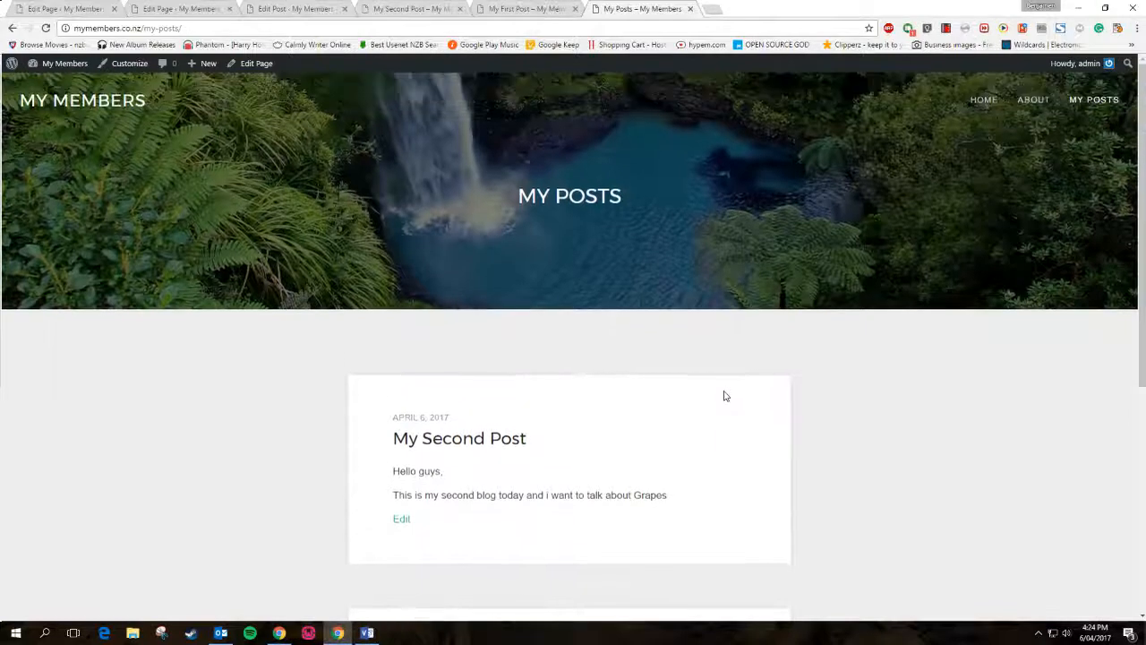
click(403, 519)
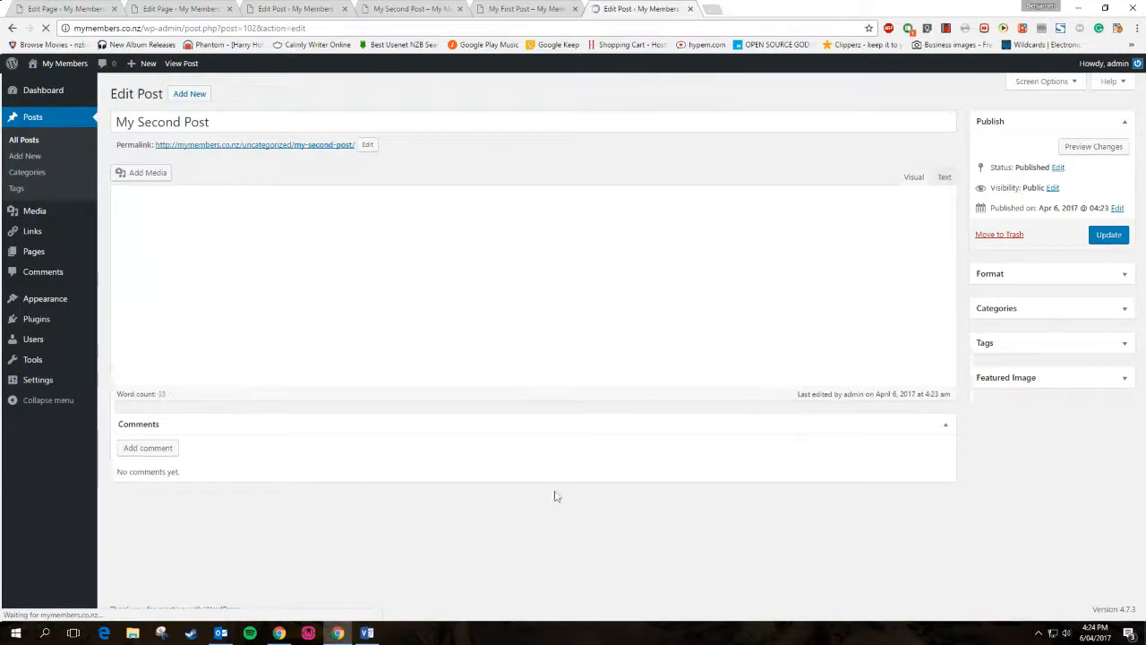
Close the extra post editor tab and the My Second Post tabs
click(506, 8)
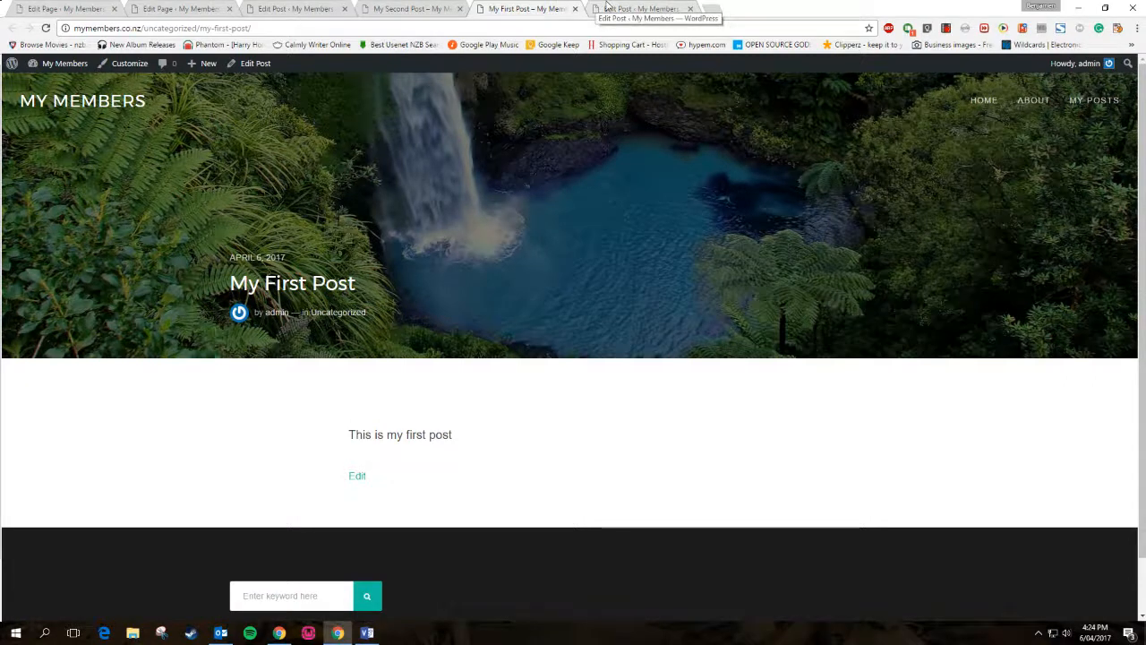
click(669, 8)
click(690, 9)
click(403, 8)
click(460, 9)
Close the remaining post, About and Home page editor tabs, leaving My First Post
click(316, 7)
click(343, 8)
click(220, 8)
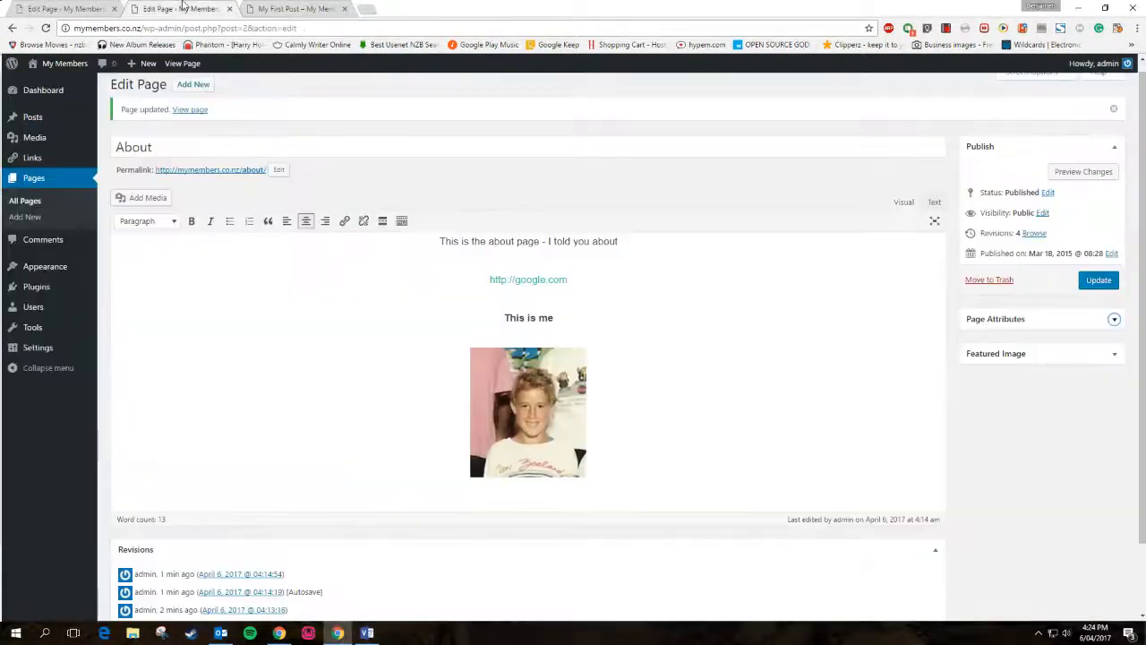
click(231, 9)
click(99, 9)
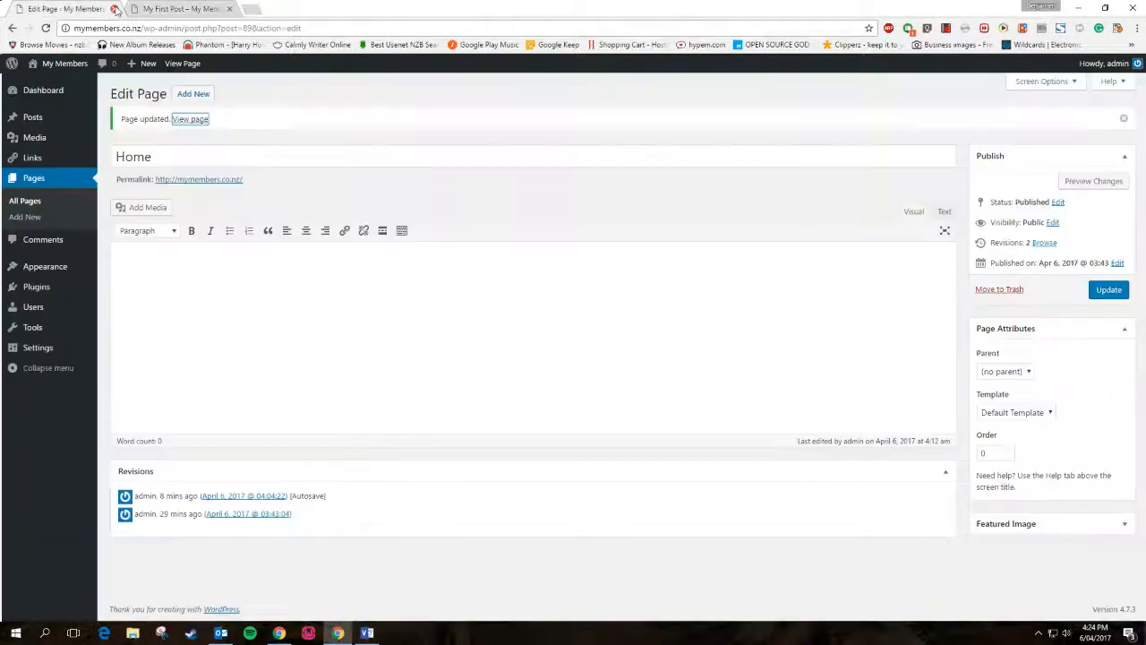
click(115, 9)
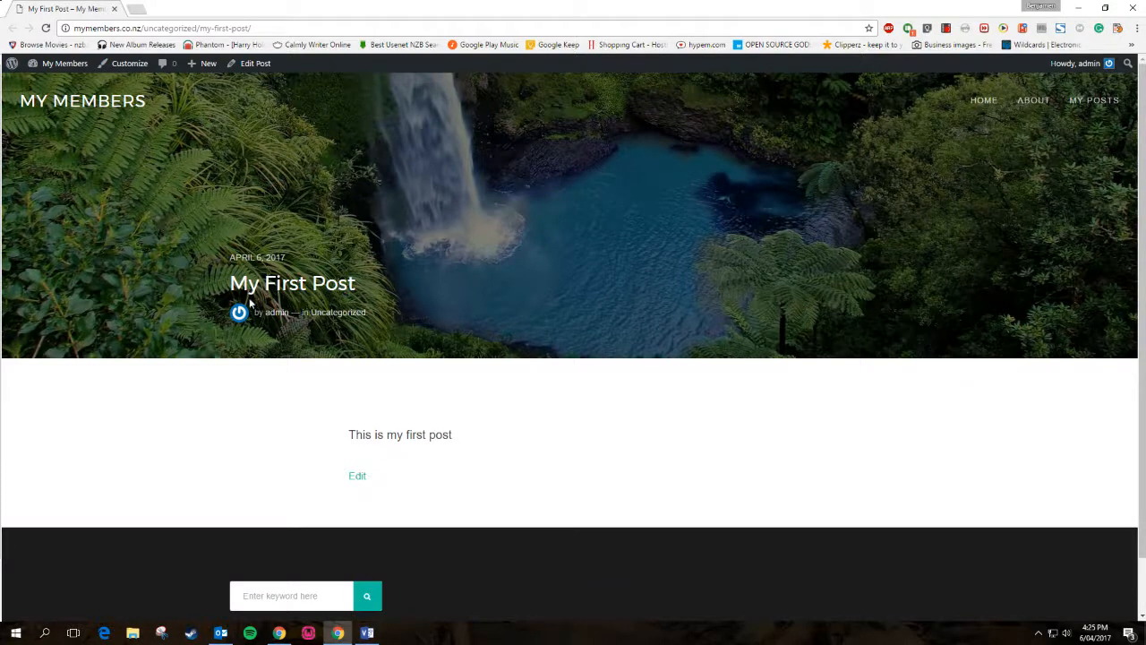
scroll(264, 359, down, 2)
scroll(264, 359, up, 2)
scroll(264, 358, down, 2)
scroll(266, 356, up, 2)
Open My First Post in the editor, view the public site in a new tab, then return
click(355, 475)
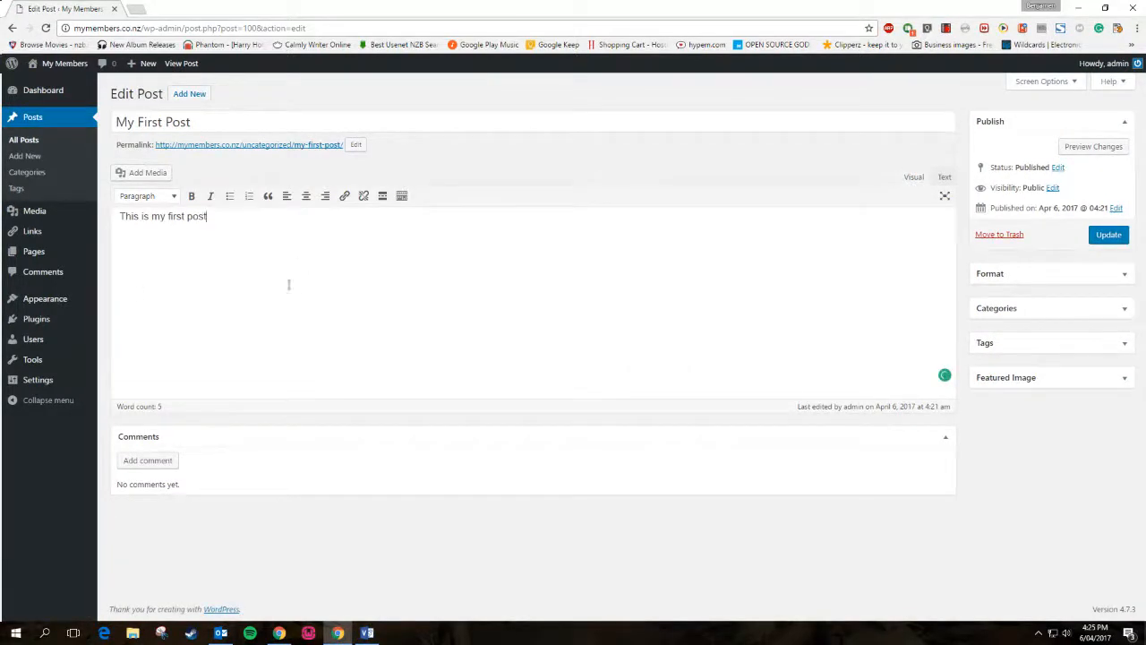
right_click(45, 83)
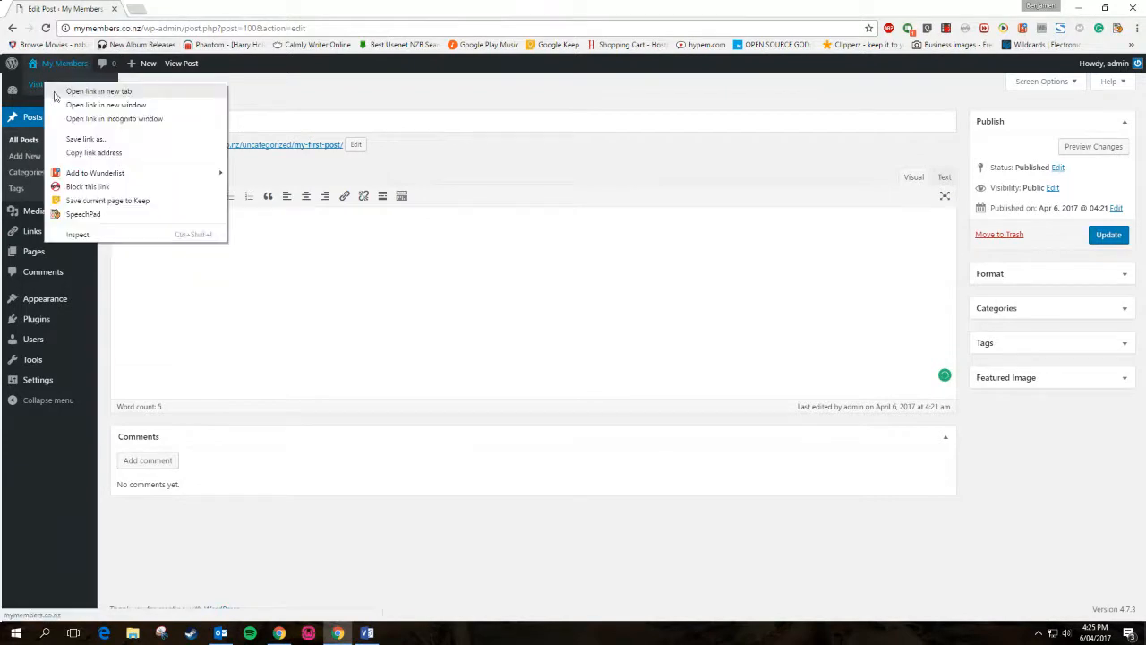
click(76, 92)
click(195, 8)
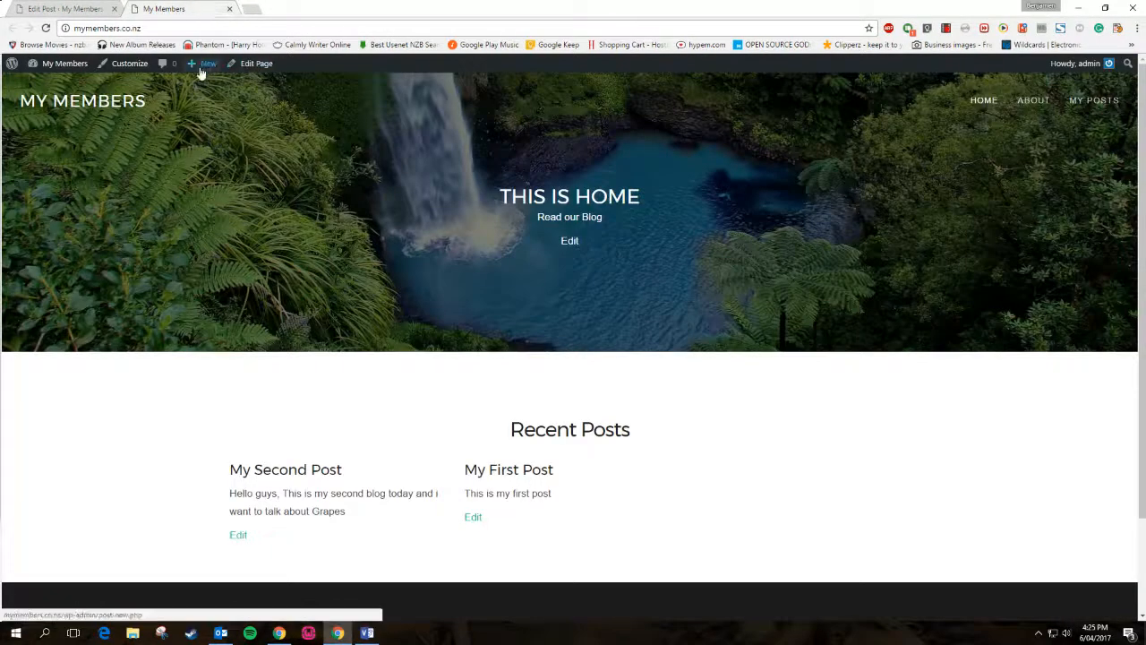
mouse_move(202, 72)
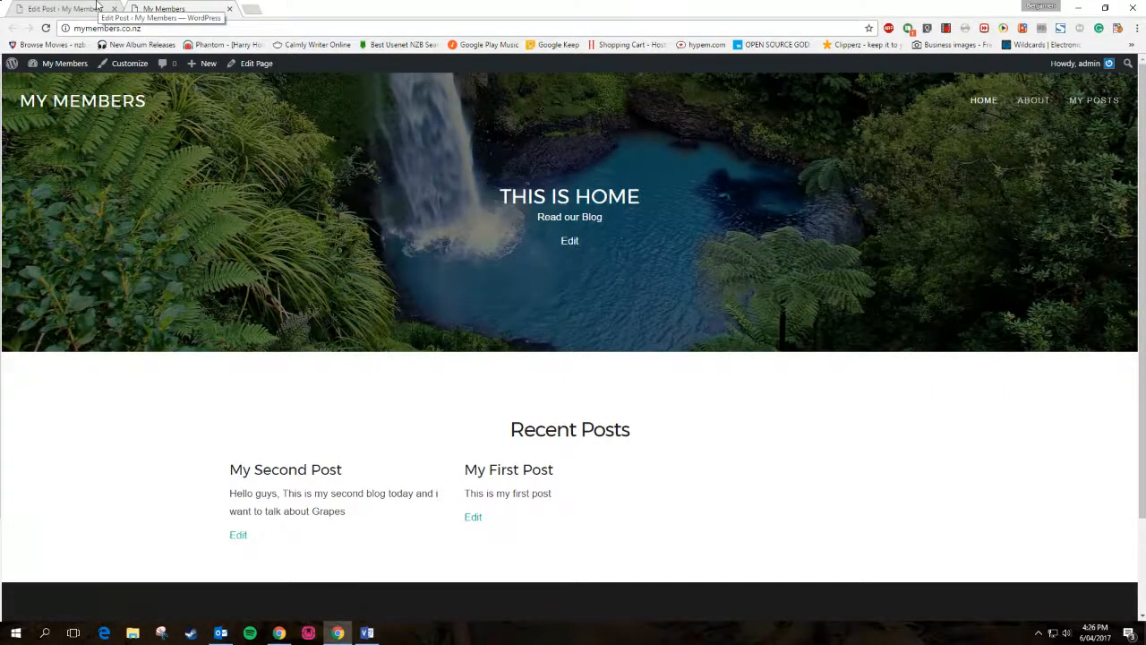
click(98, 7)
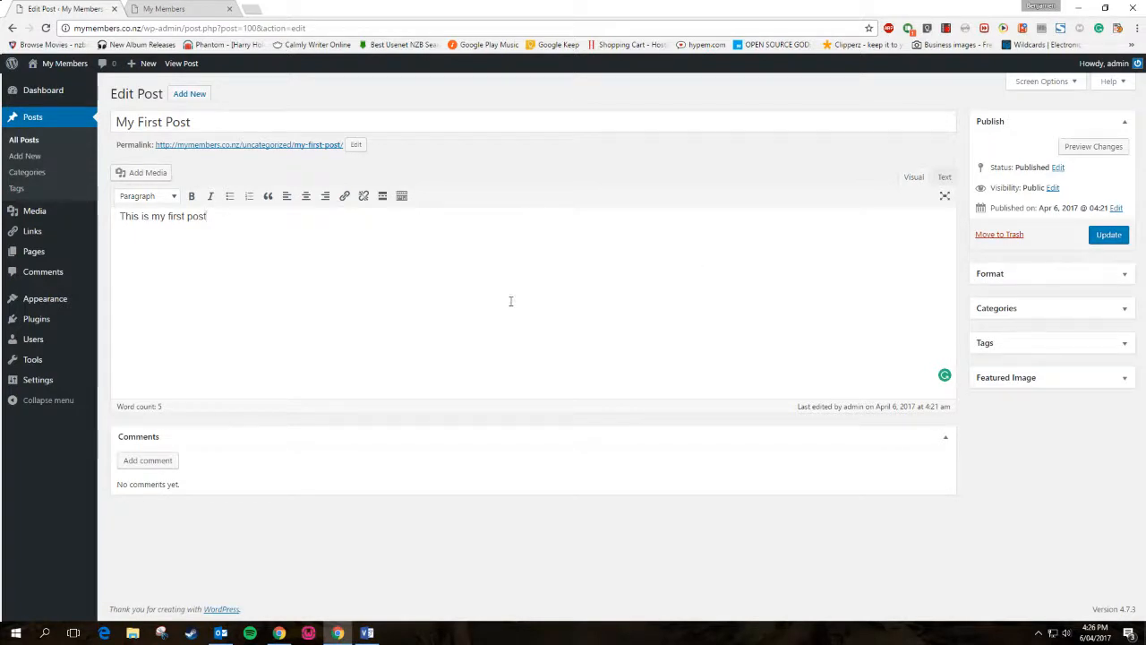
Set My First Post's format to Aside, update it, and open the live post in a new tab
click(1014, 276)
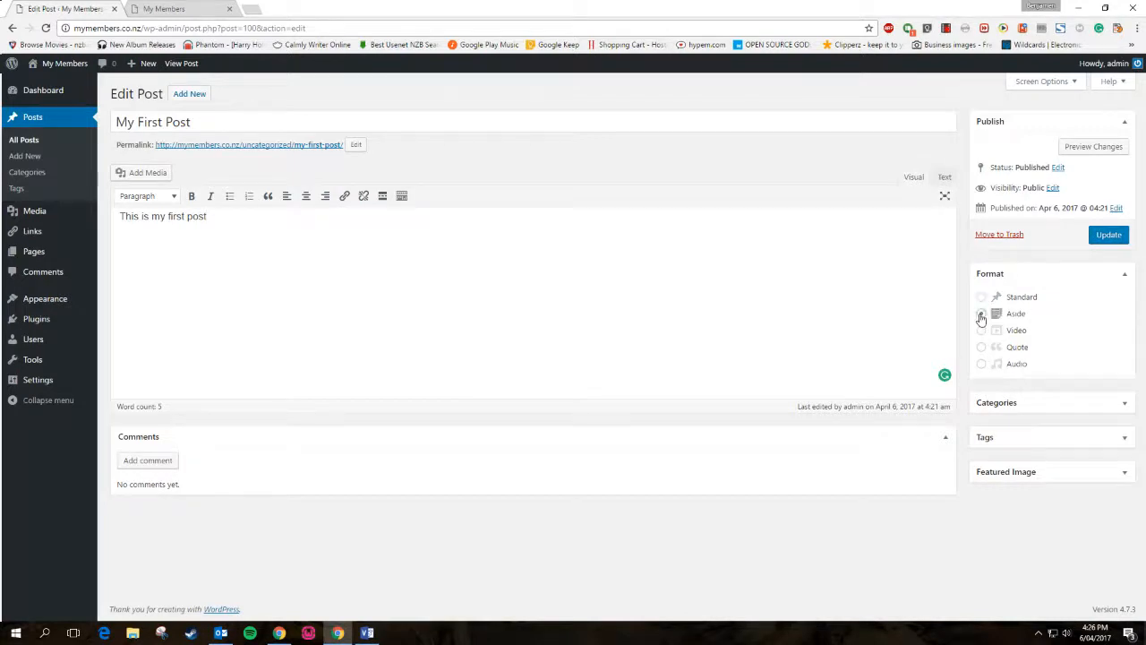
click(1110, 236)
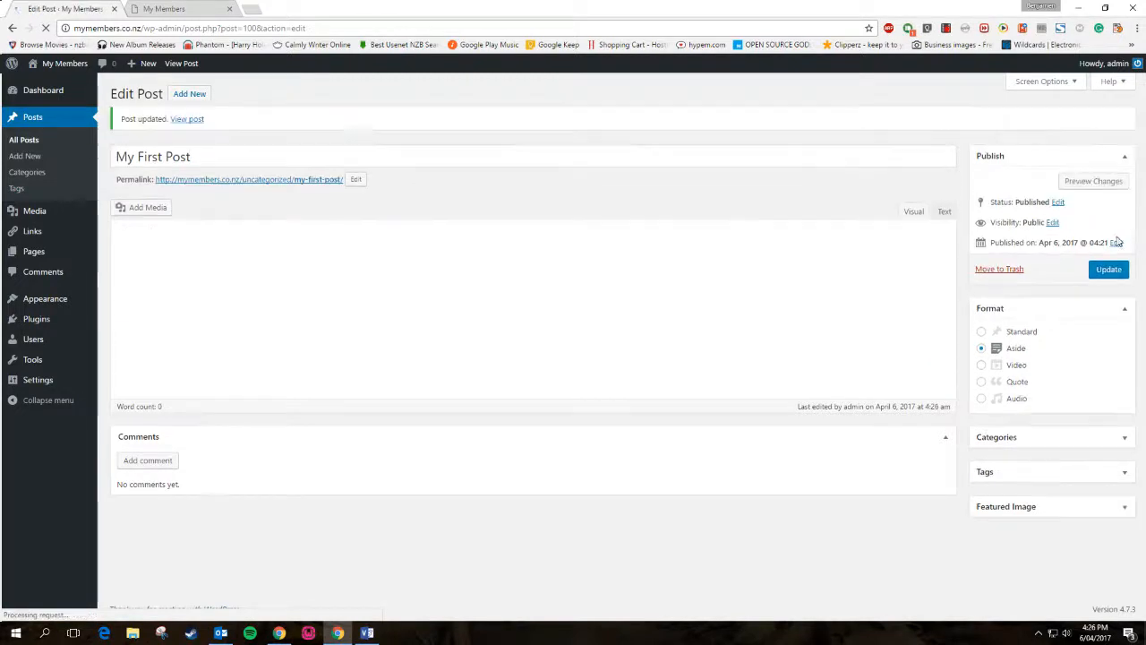
right_click(188, 121)
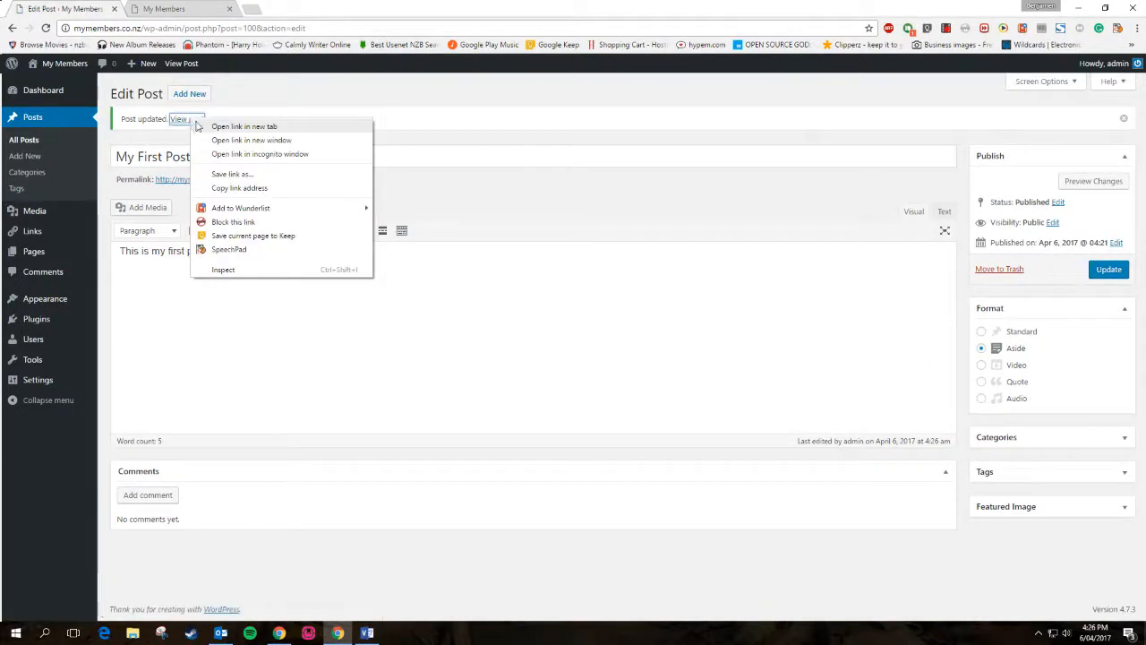
click(198, 128)
Move the live post tab into second position, then view the site home page tab
click(183, 8)
click(295, 8)
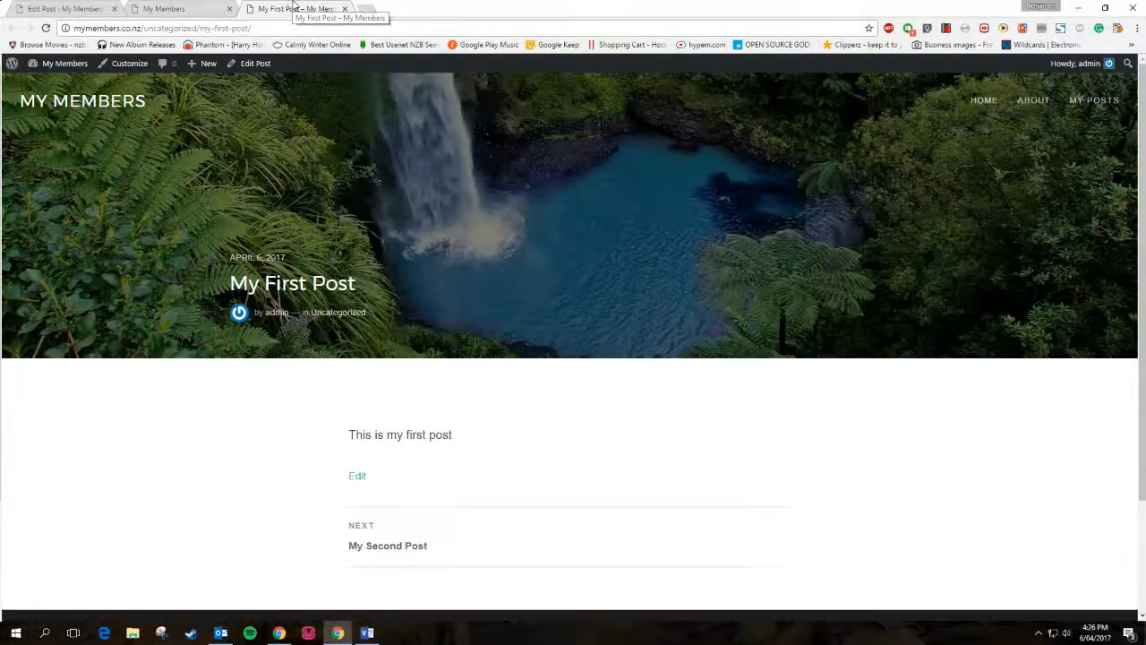
drag(293, 6, 179, 4)
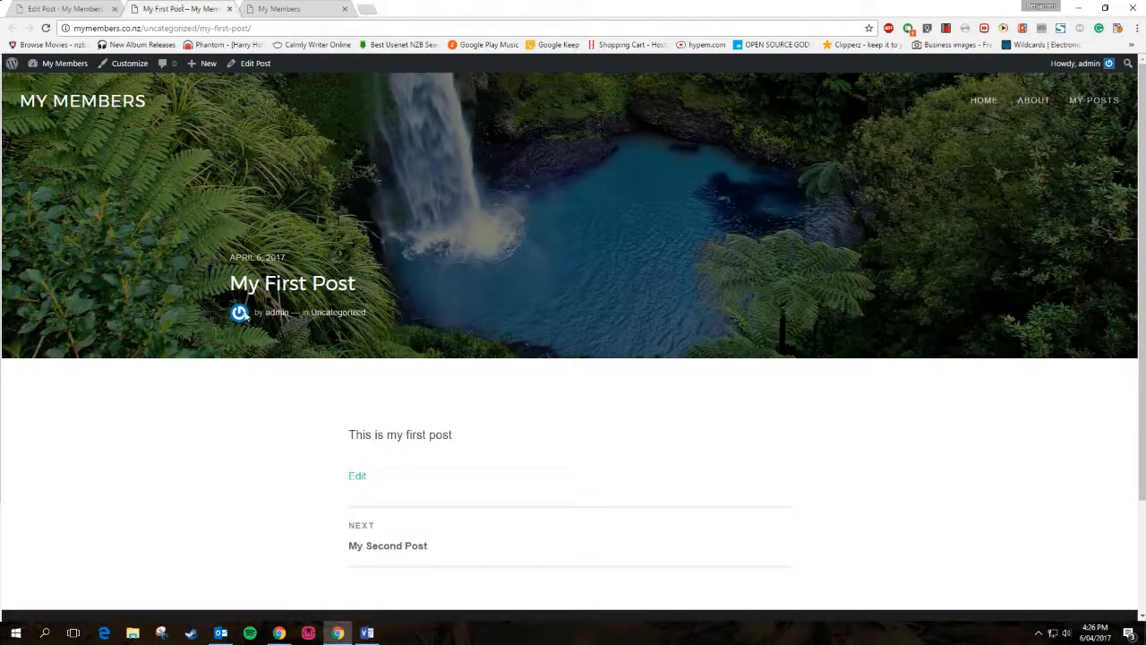
click(294, 7)
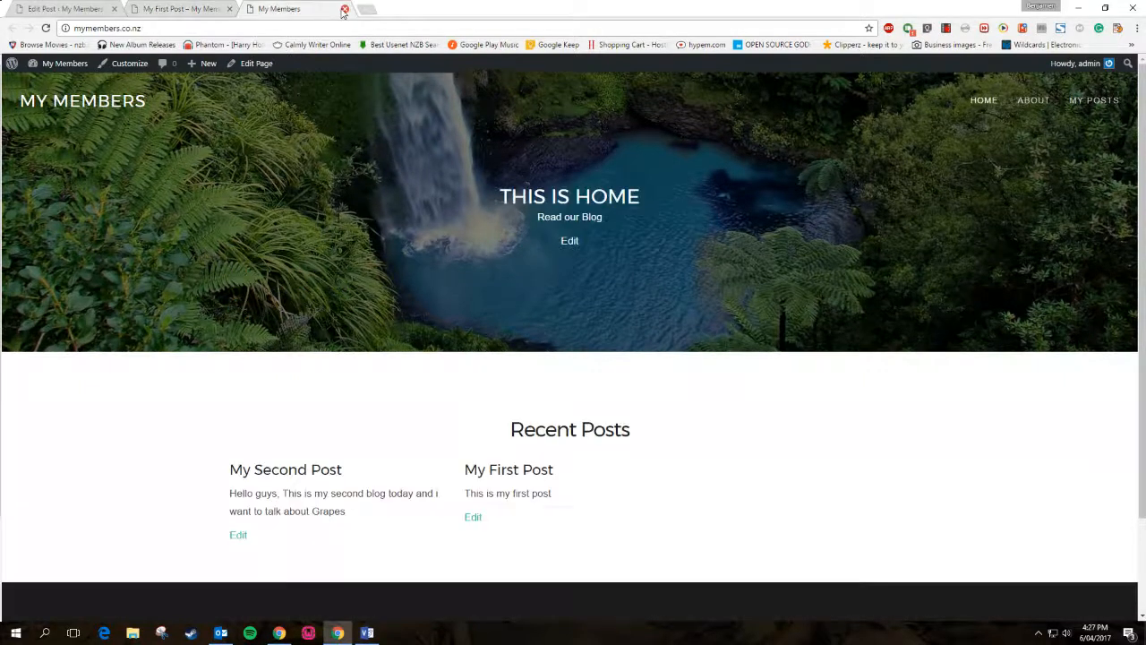
Close the spare home tab, save My First Post as Video format, and refresh the live post
click(343, 9)
click(99, 7)
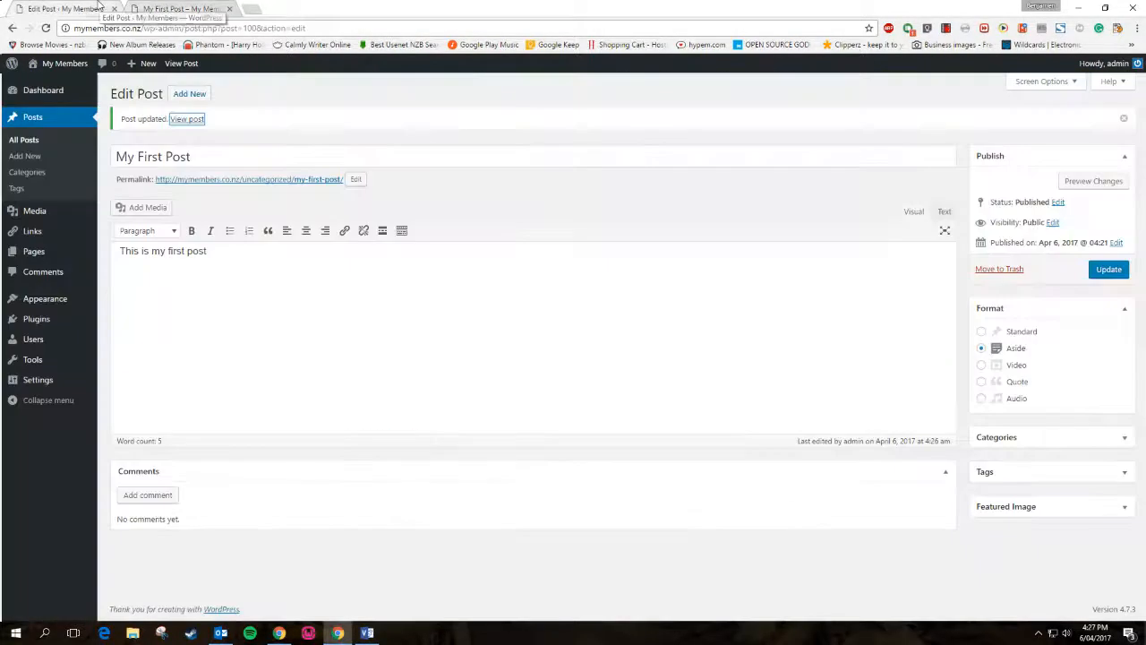
click(982, 365)
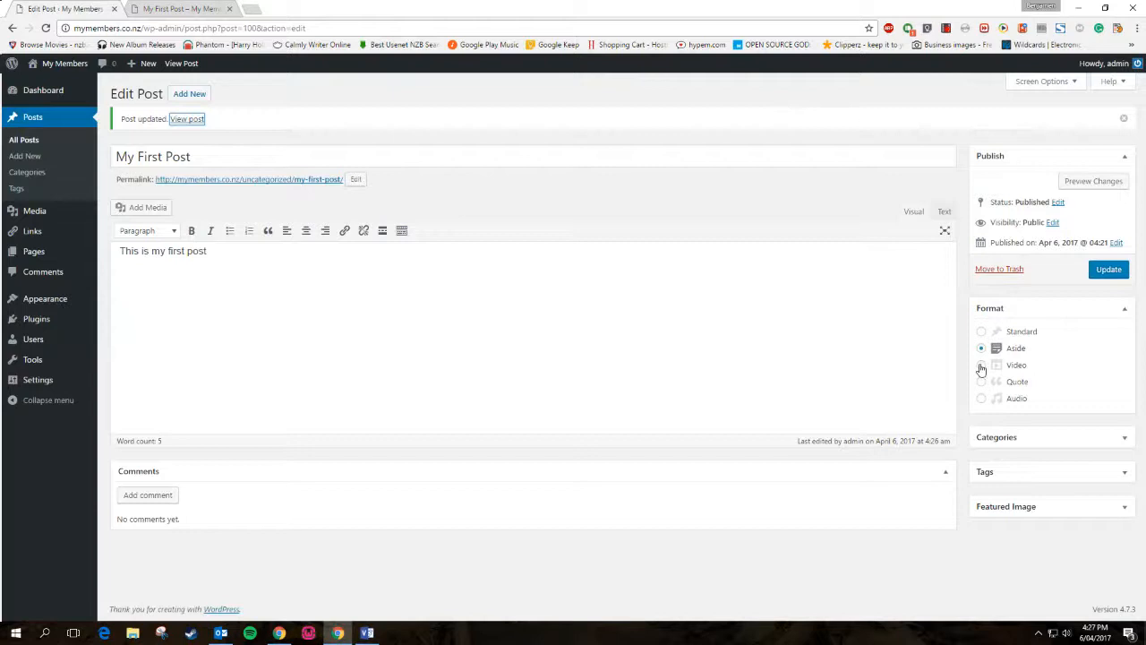
click(1108, 270)
click(183, 9)
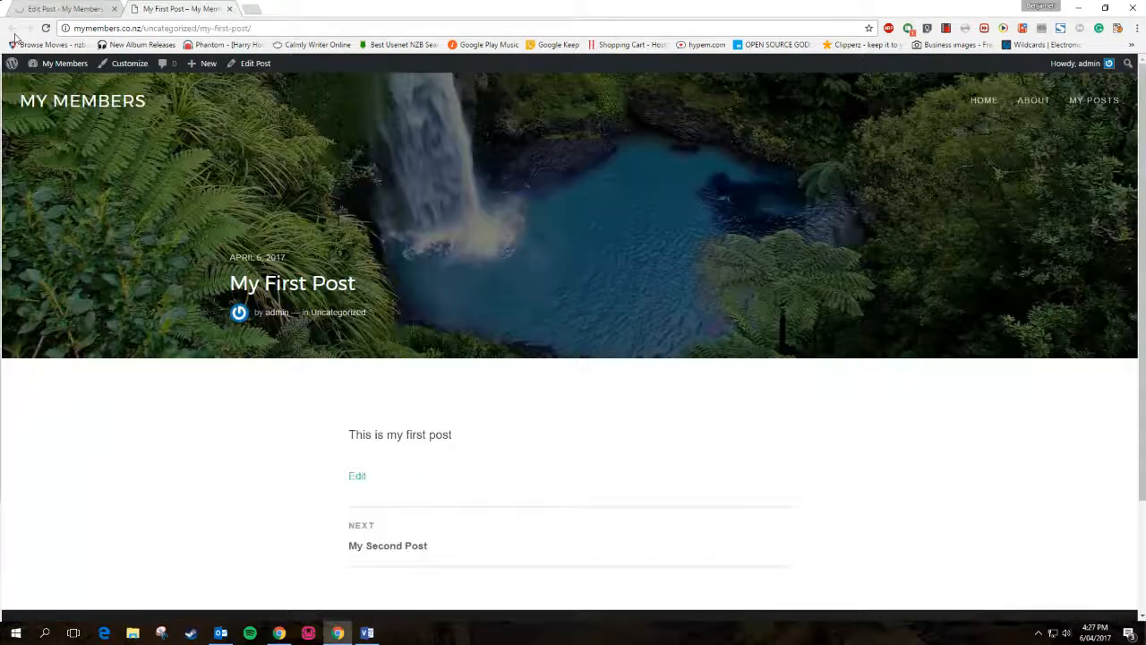
click(45, 28)
Recheck the live post, then change My First Post's format to Quote and update it
click(110, 8)
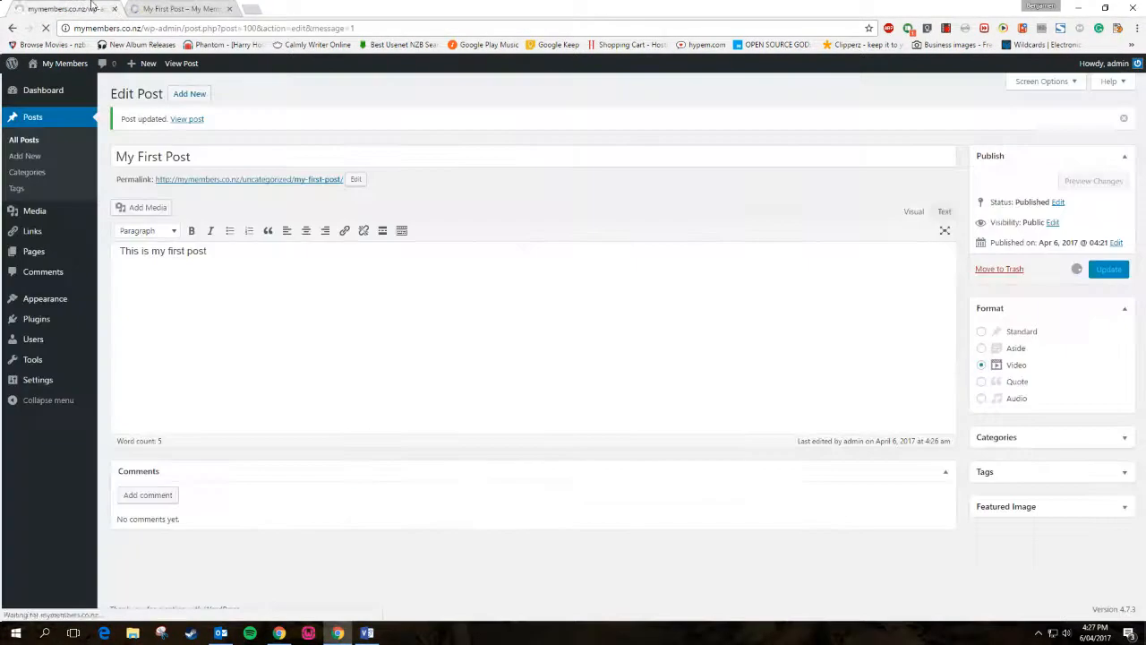
click(157, 8)
click(45, 28)
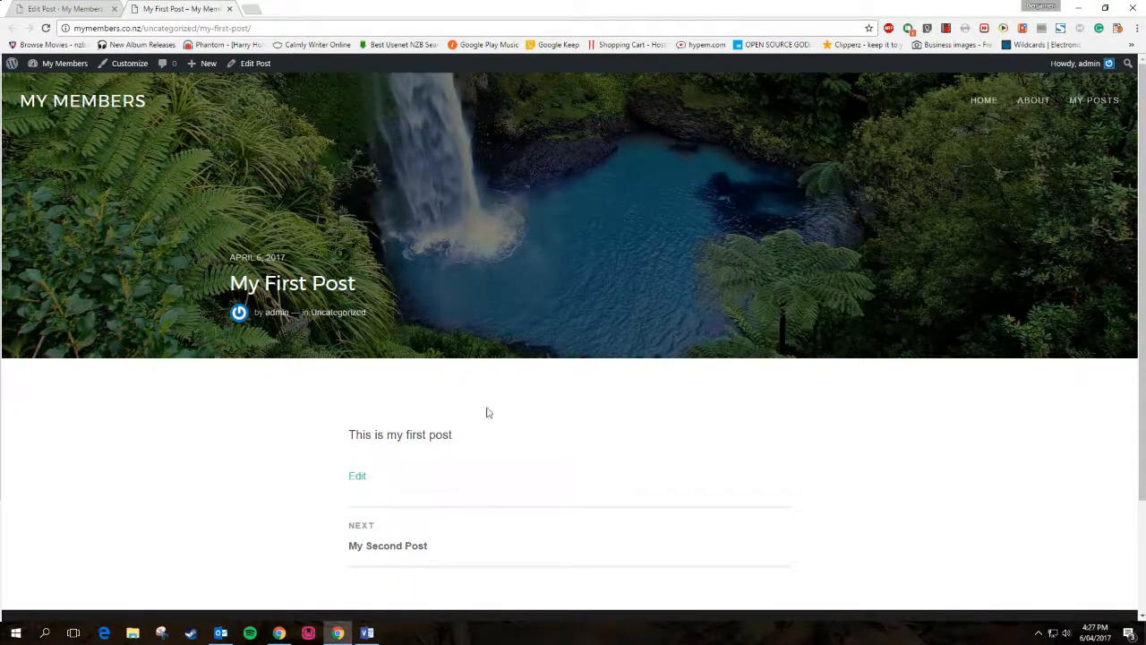
click(107, 9)
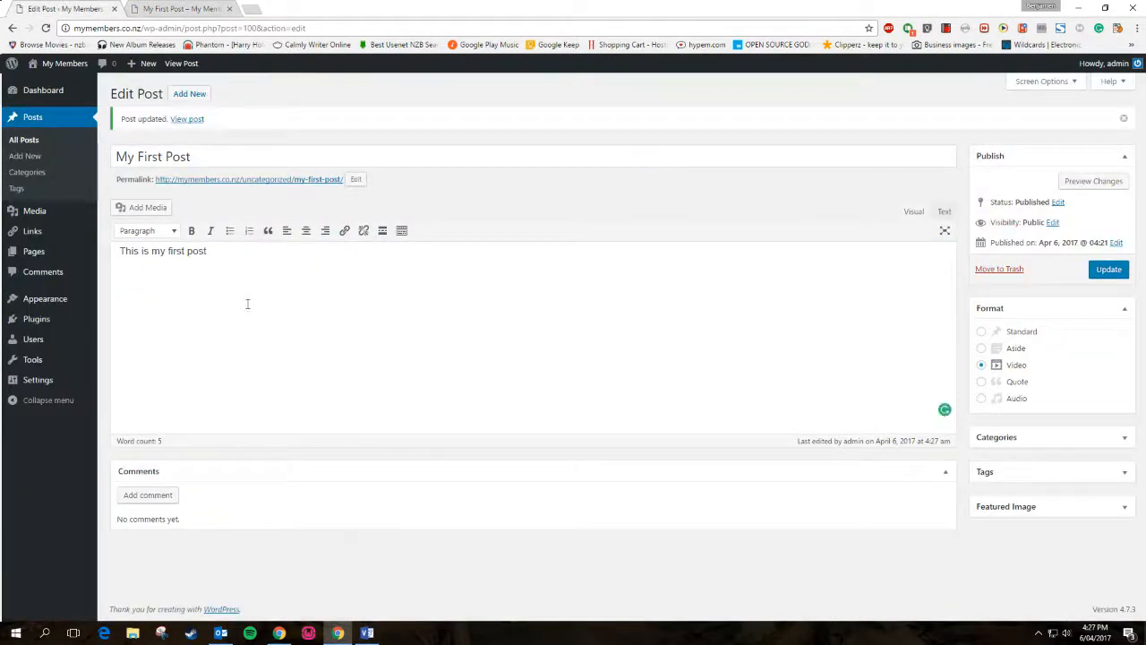
click(981, 381)
click(1107, 270)
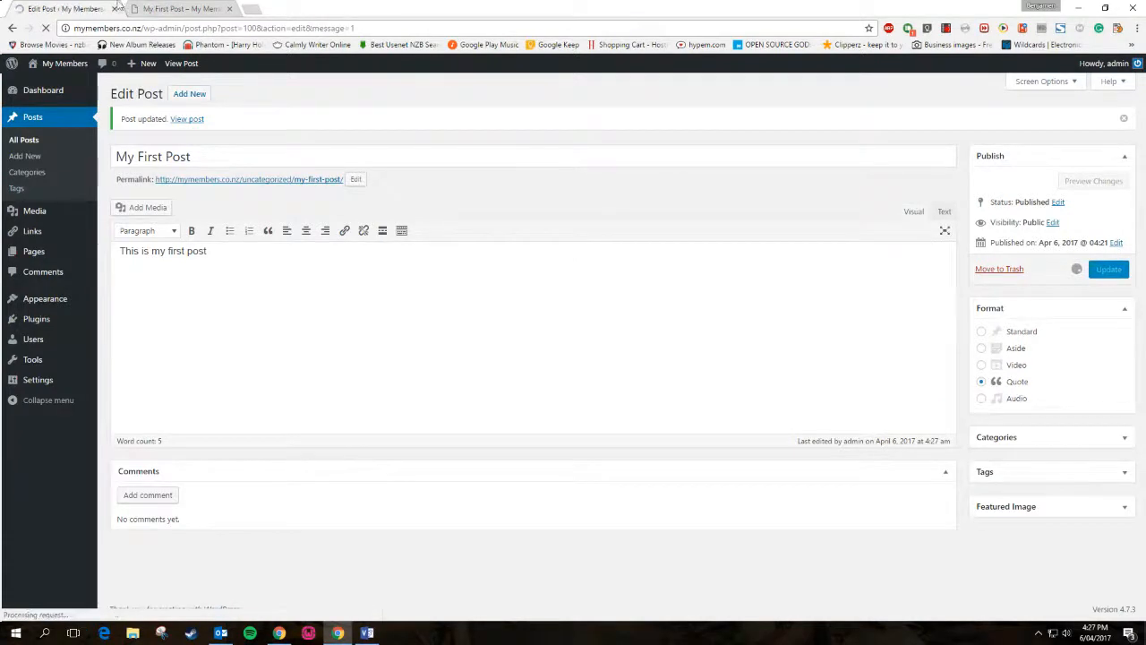
click(191, 7)
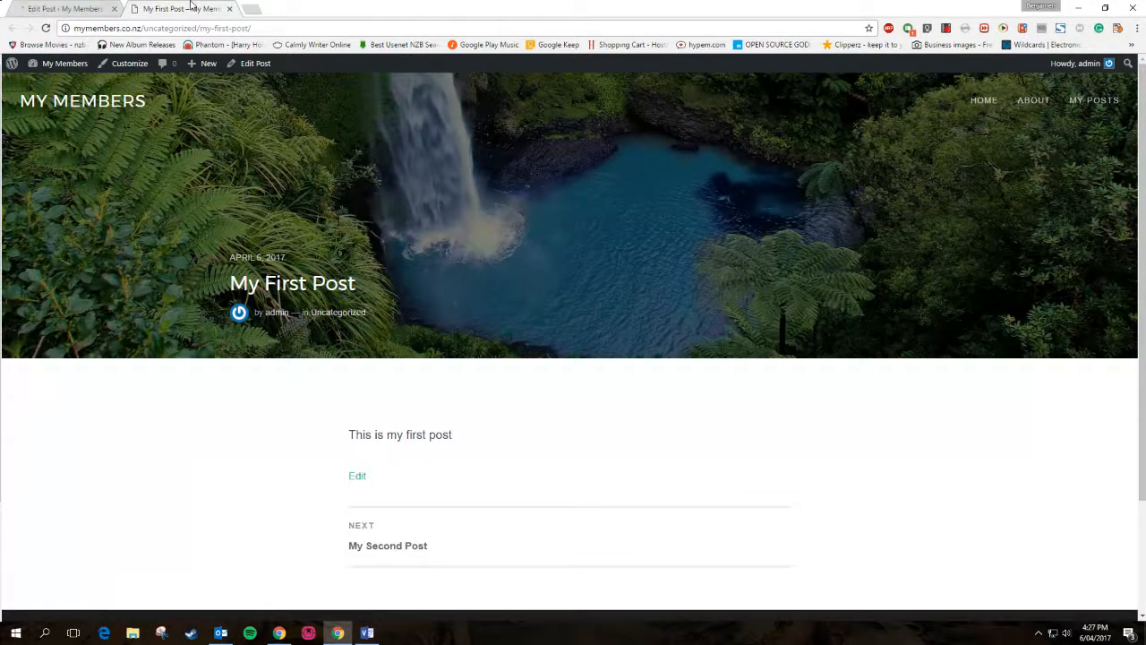
click(46, 27)
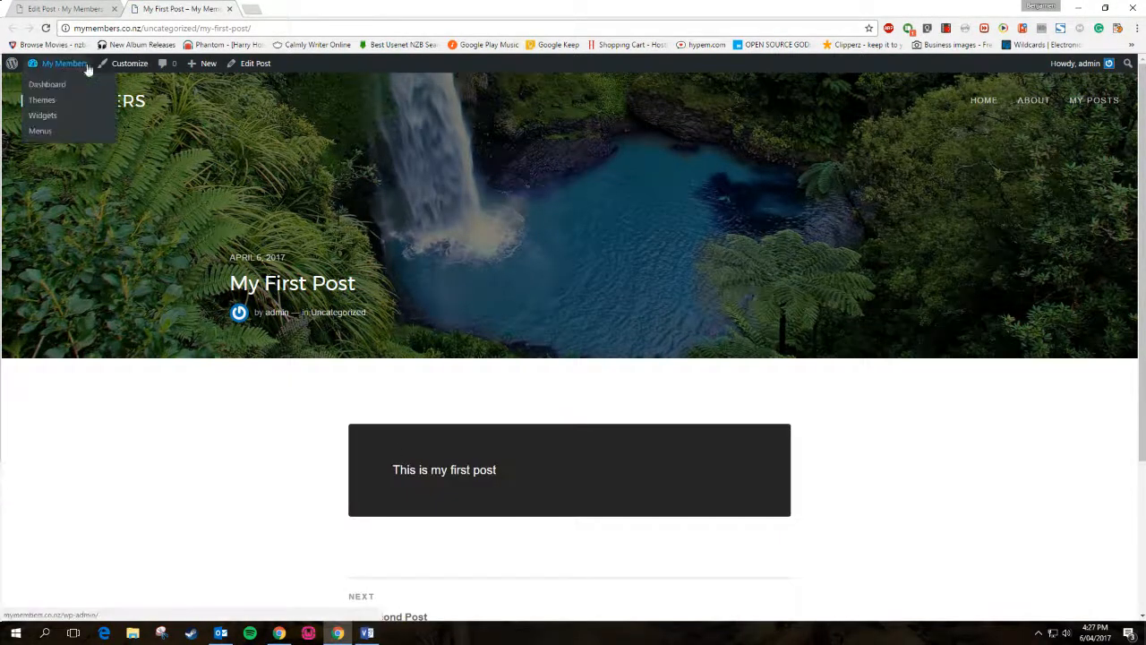
click(92, 8)
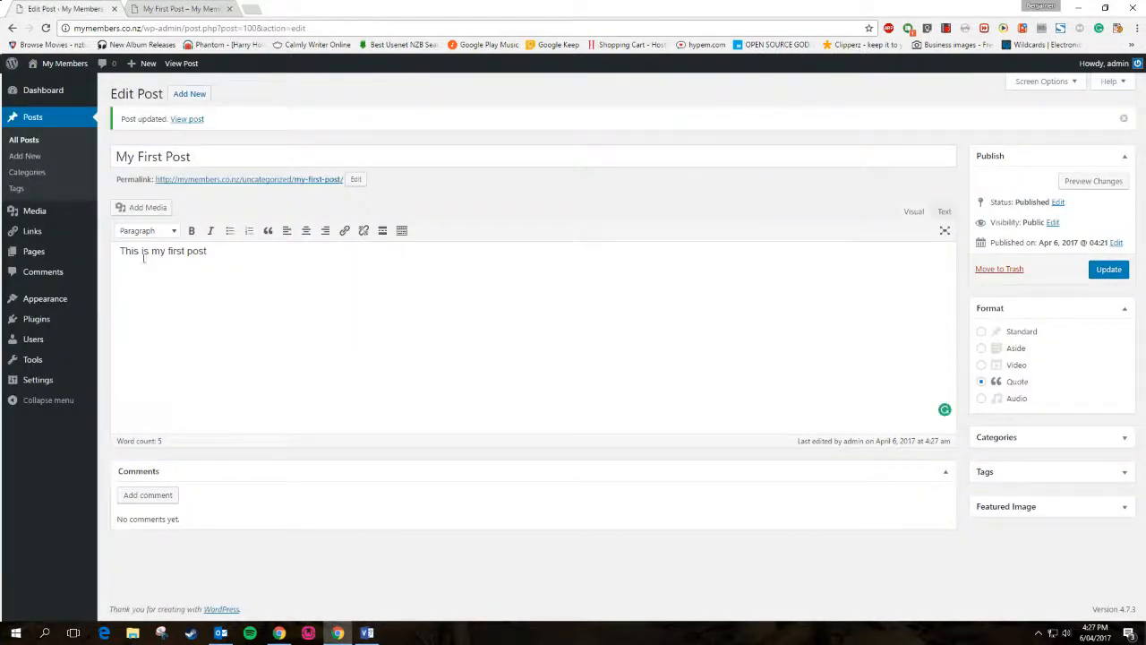
triple_click(211, 249)
click(244, 251)
click(147, 8)
drag(399, 466, 497, 475)
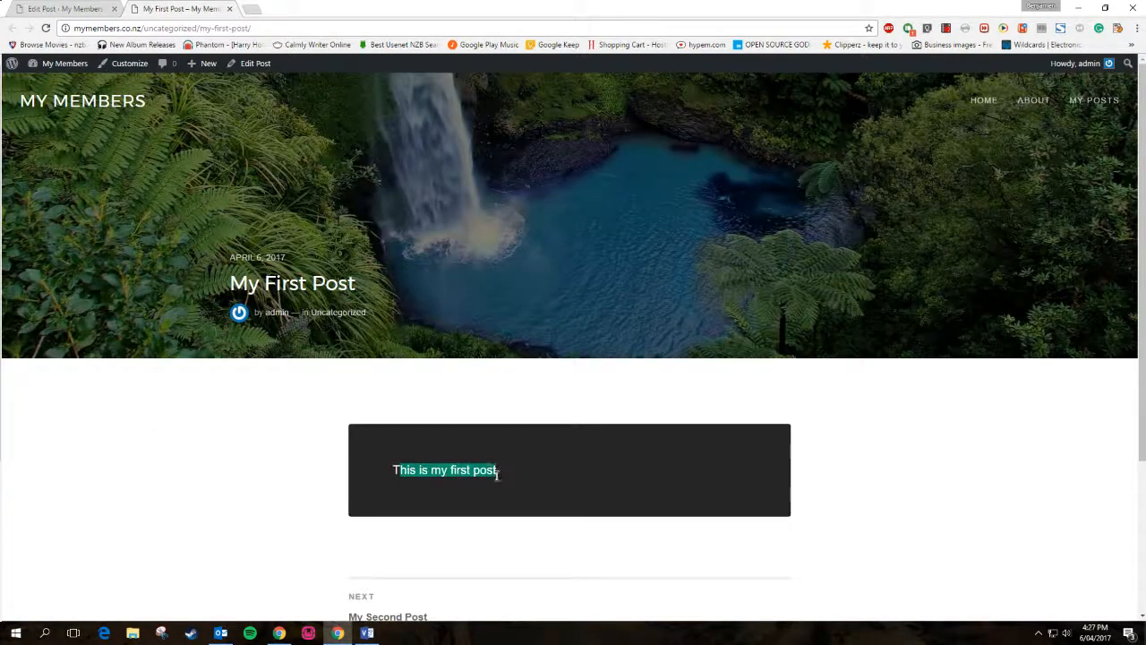
click(507, 474)
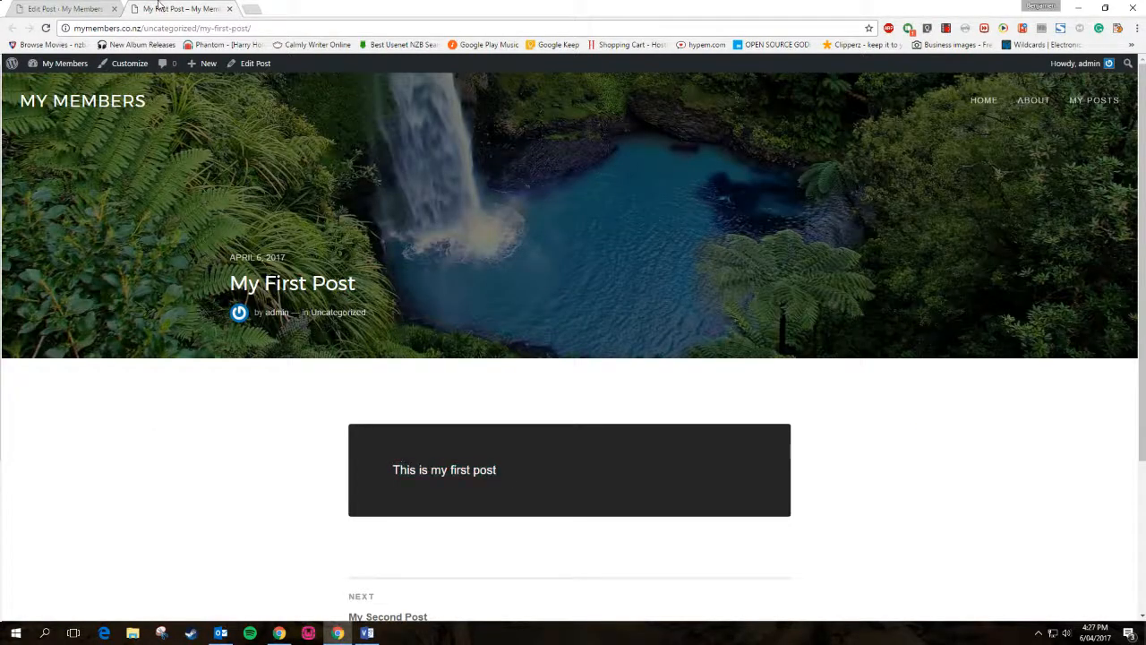
click(40, 8)
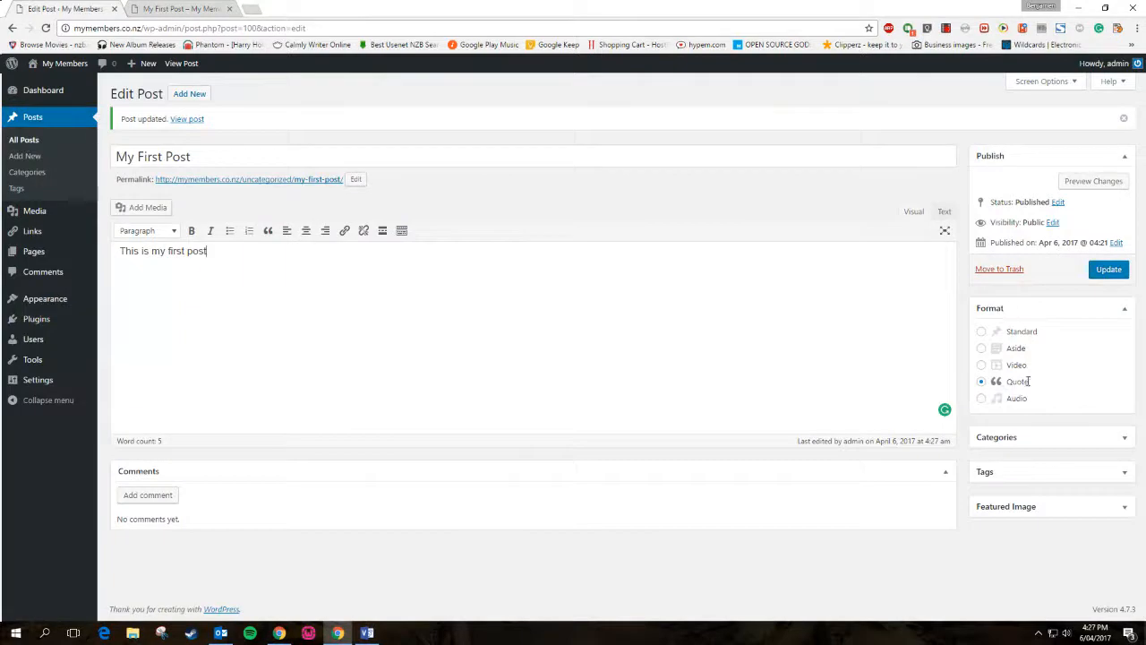
click(179, 8)
triple_click(443, 465)
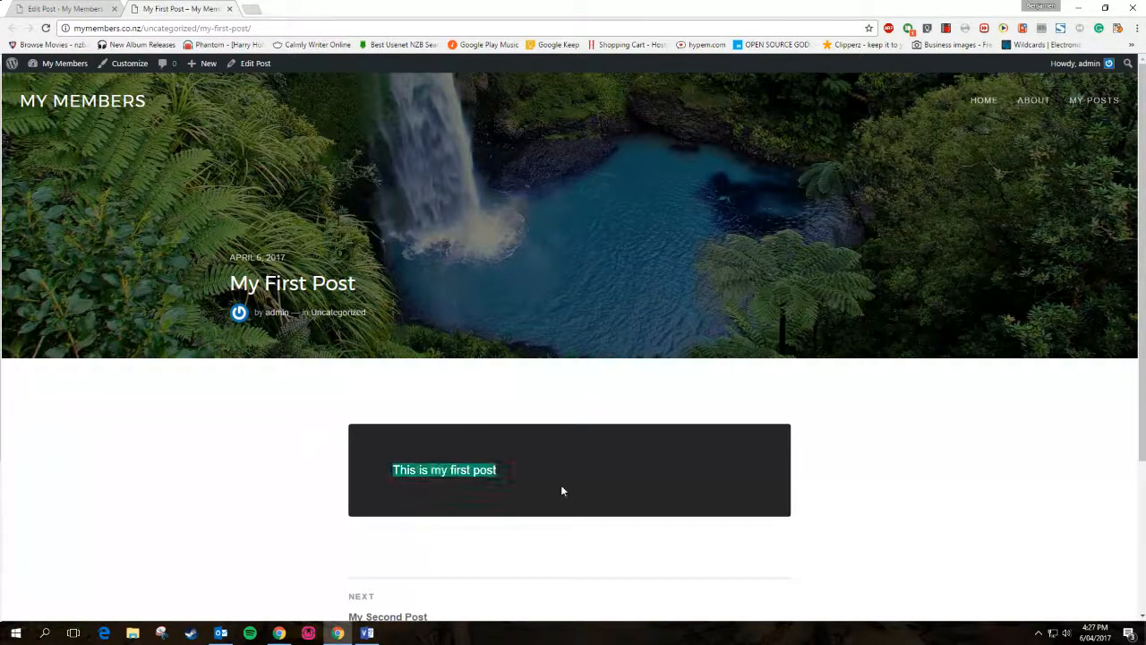
click(85, 8)
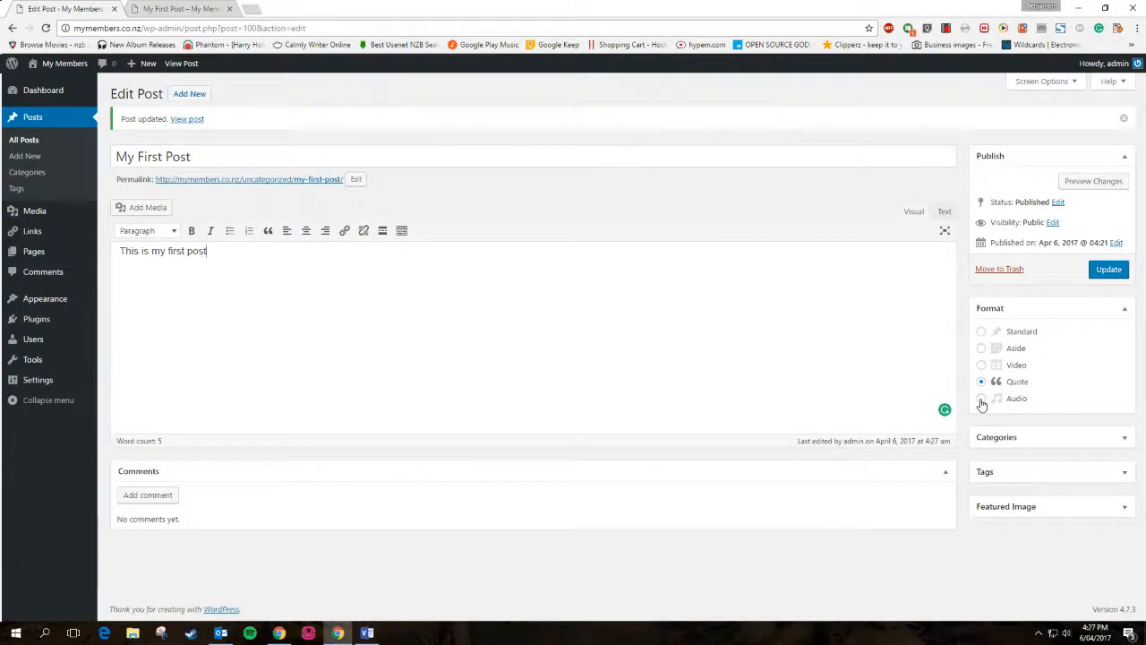
Select the Standard format for My First Post and update the post
click(980, 331)
click(1108, 269)
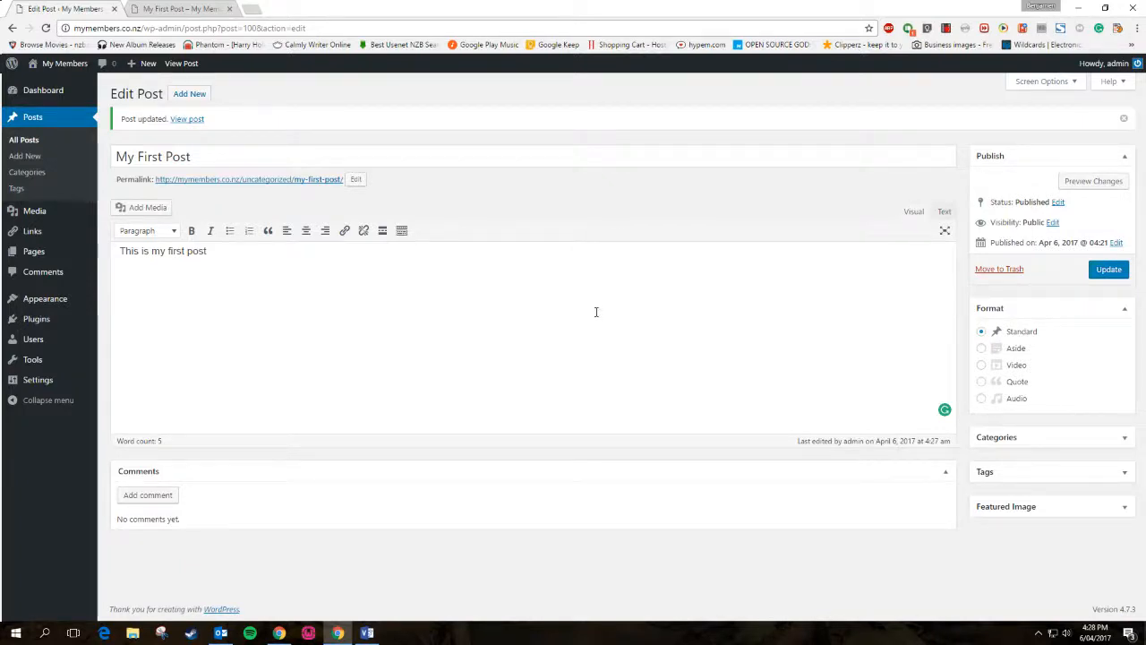
Load medium in a new tab, then open MY POSTS from the My First Post tab's site menu
click(258, 9)
text(med)
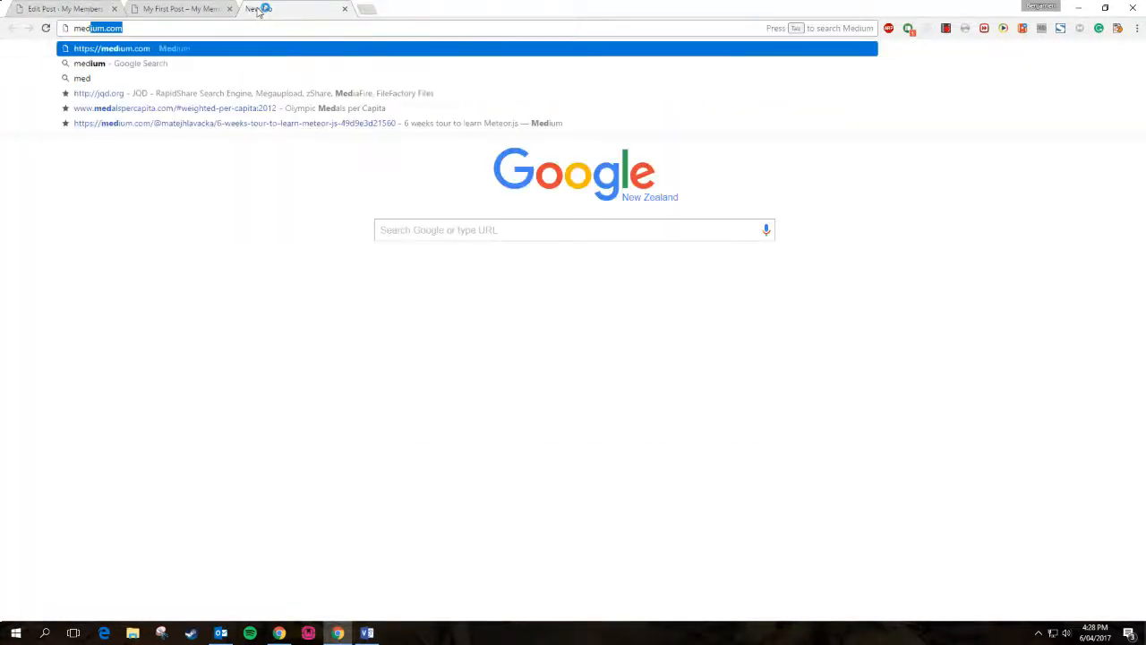
text(ium)
key(Return)
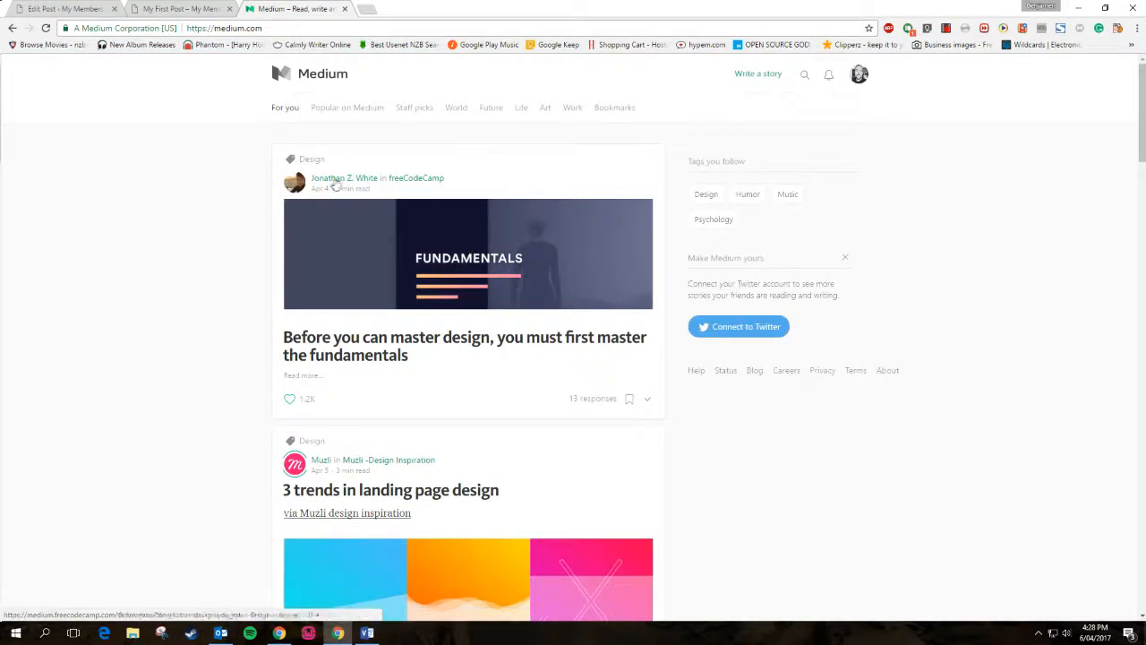
click(141, 7)
click(1080, 99)
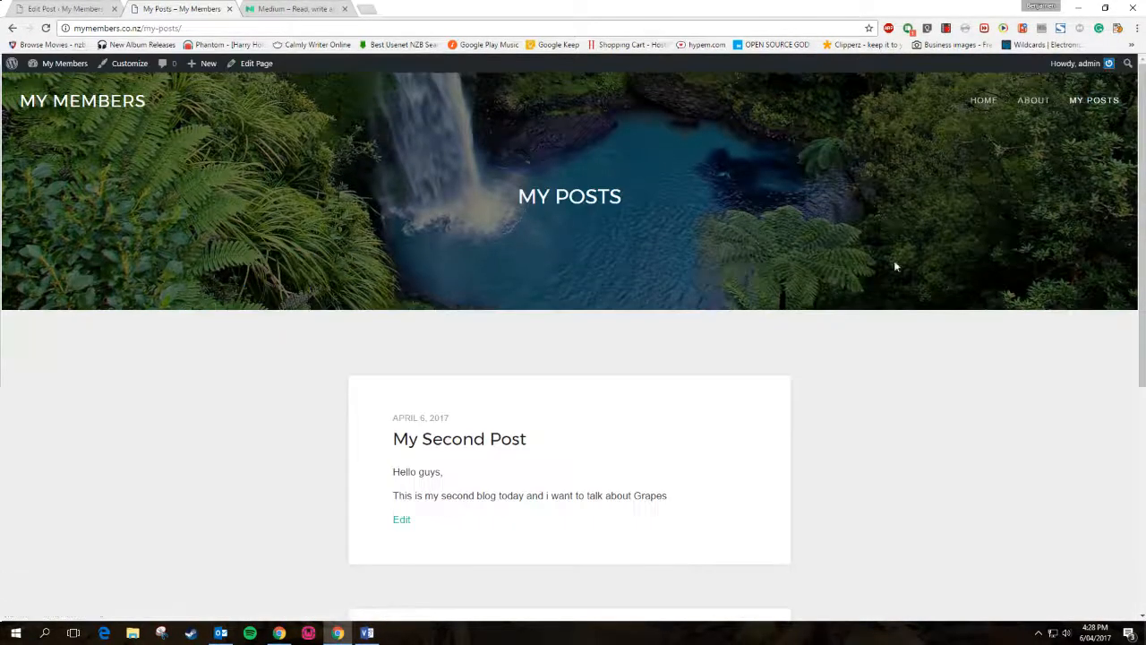
Flip between the Medium feed and the My Posts page, scrolling through each
click(309, 7)
click(202, 8)
click(285, 7)
click(199, 8)
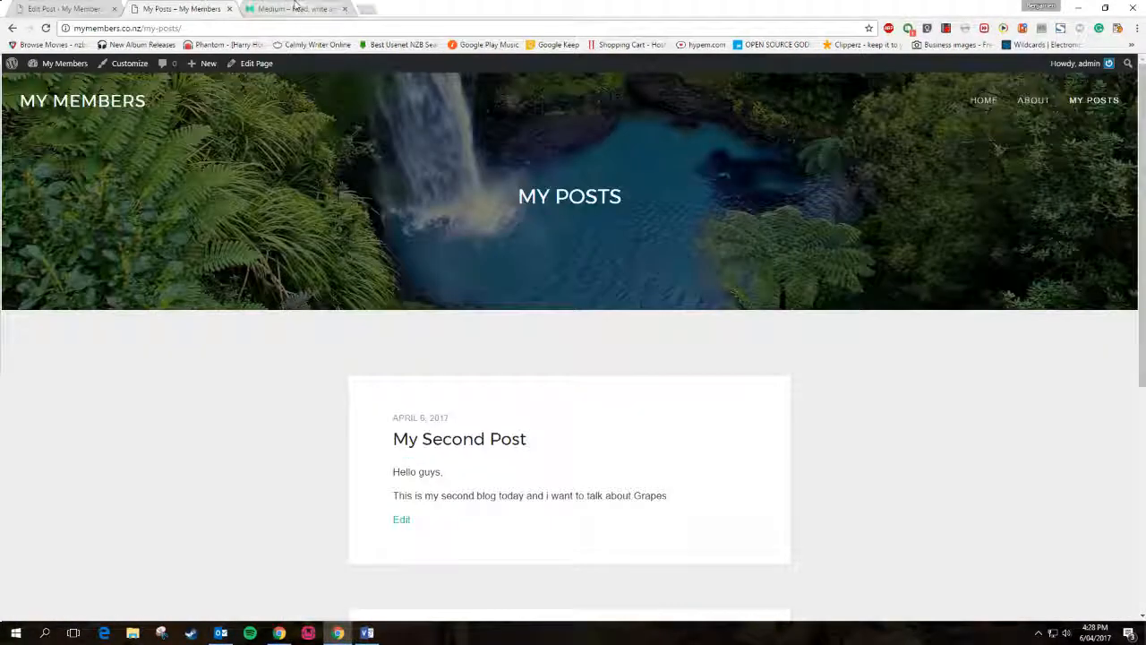
click(299, 9)
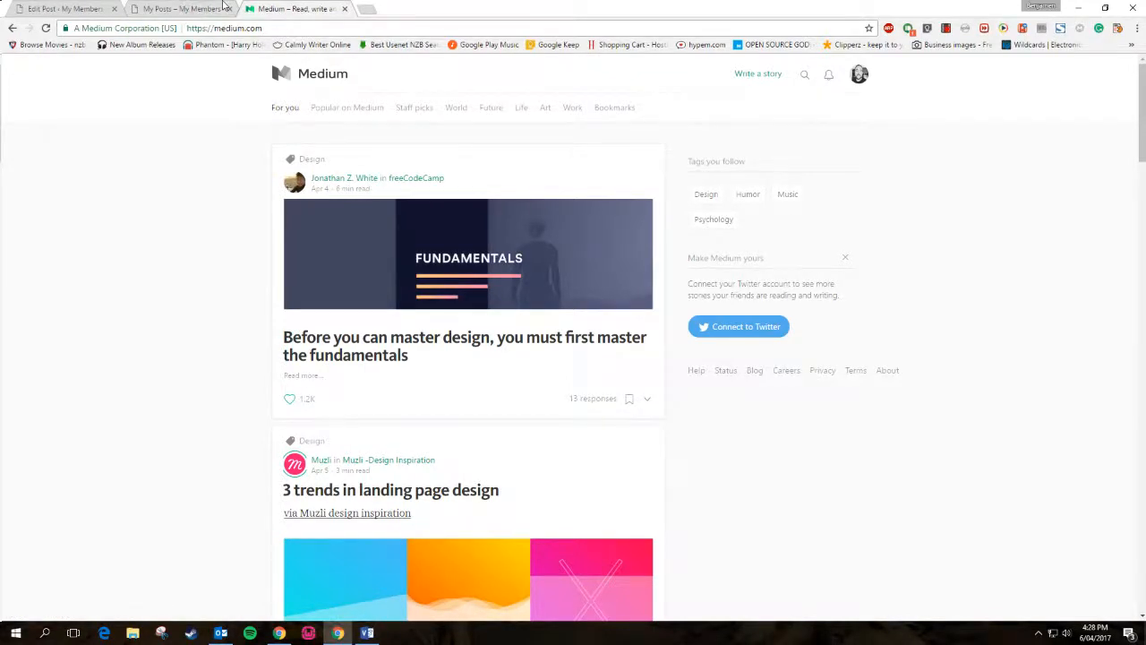
click(182, 8)
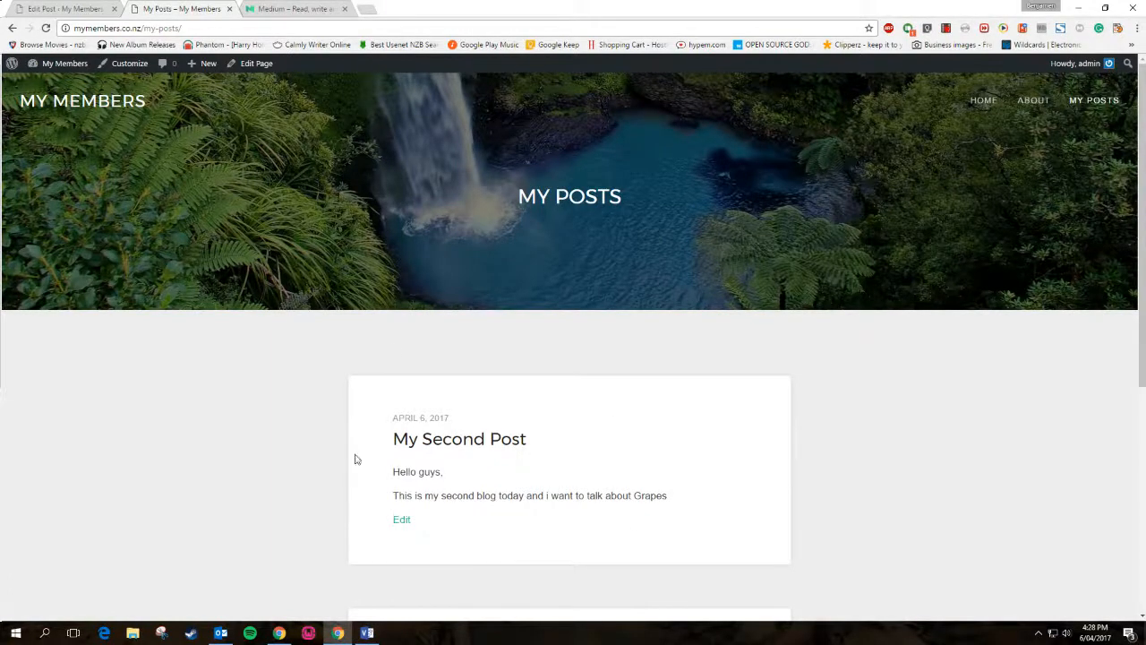
scroll(435, 378, down, 3)
click(287, 8)
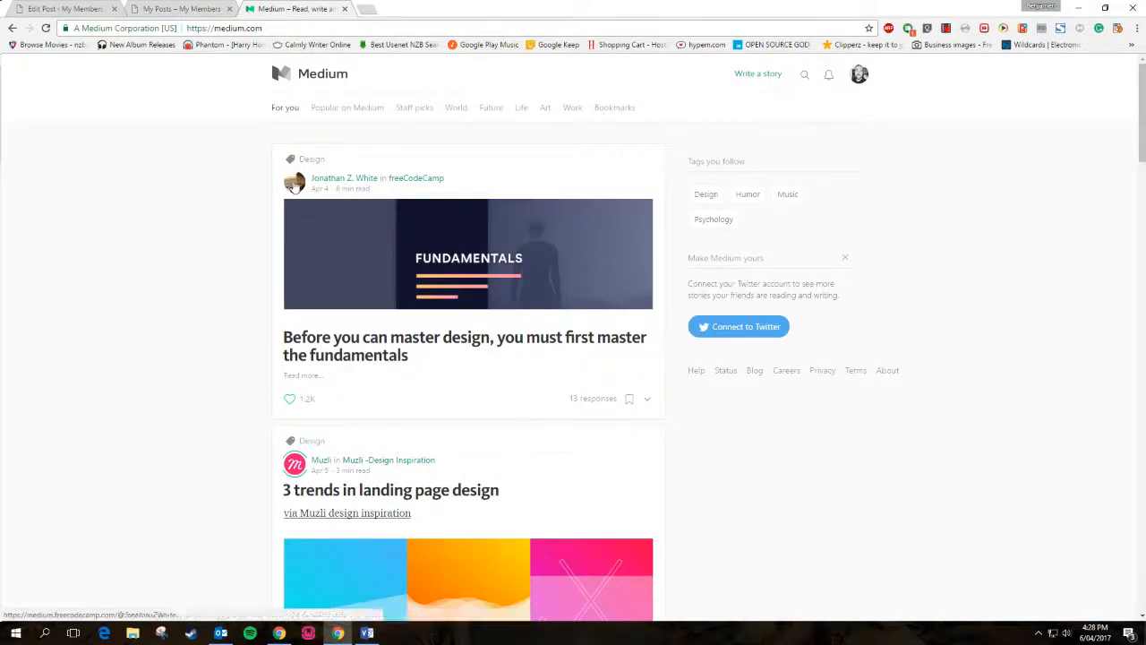
key(ctrl+shift+Tab)
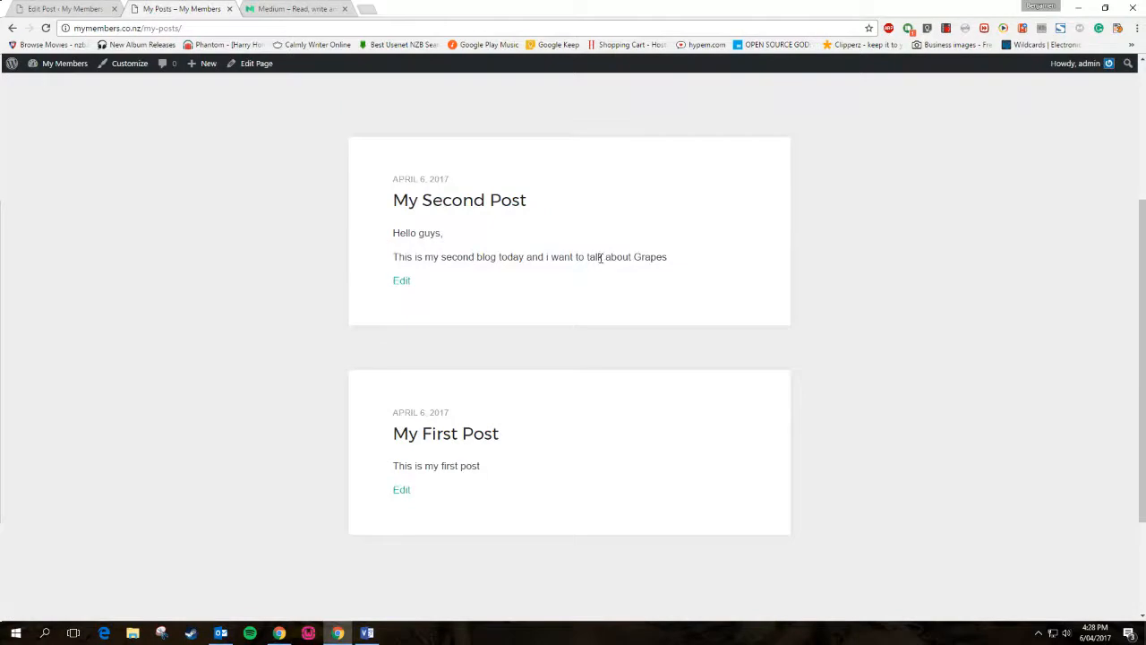
click(279, 8)
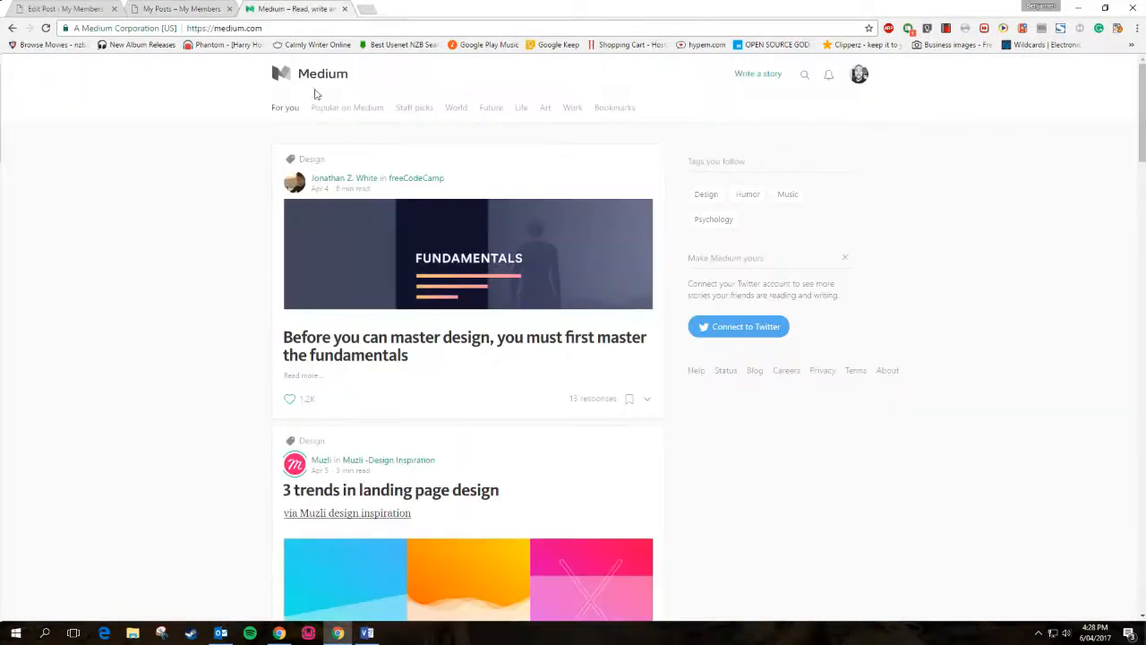
scroll(573, 295, down, 10)
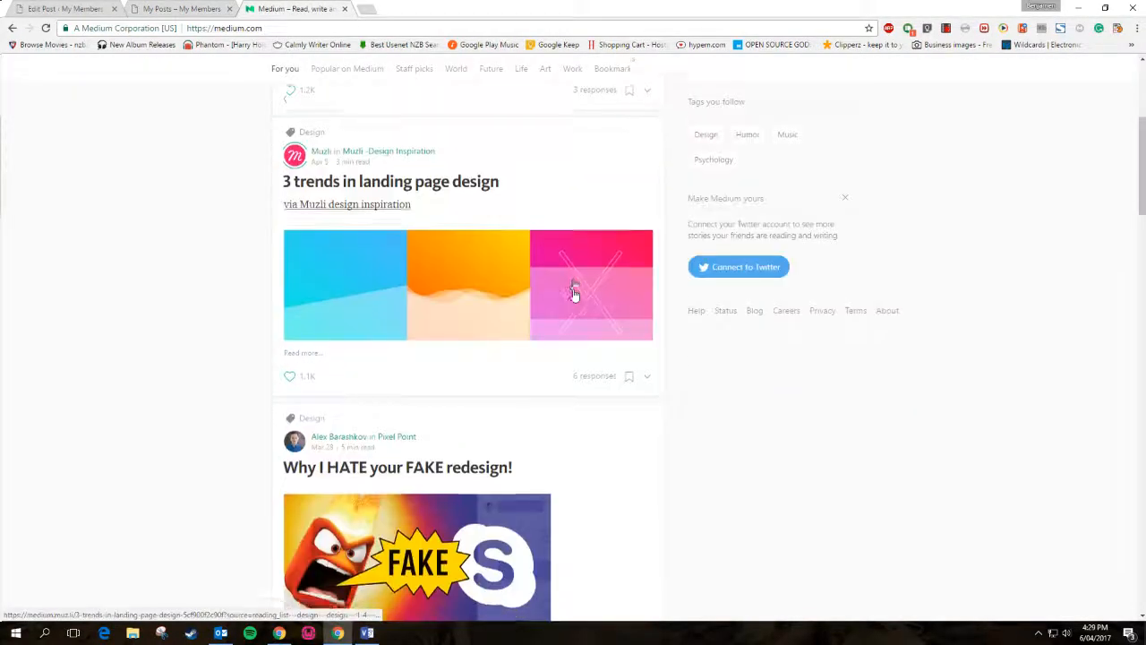
scroll(573, 295, up, 3)
scroll(574, 295, down, 9)
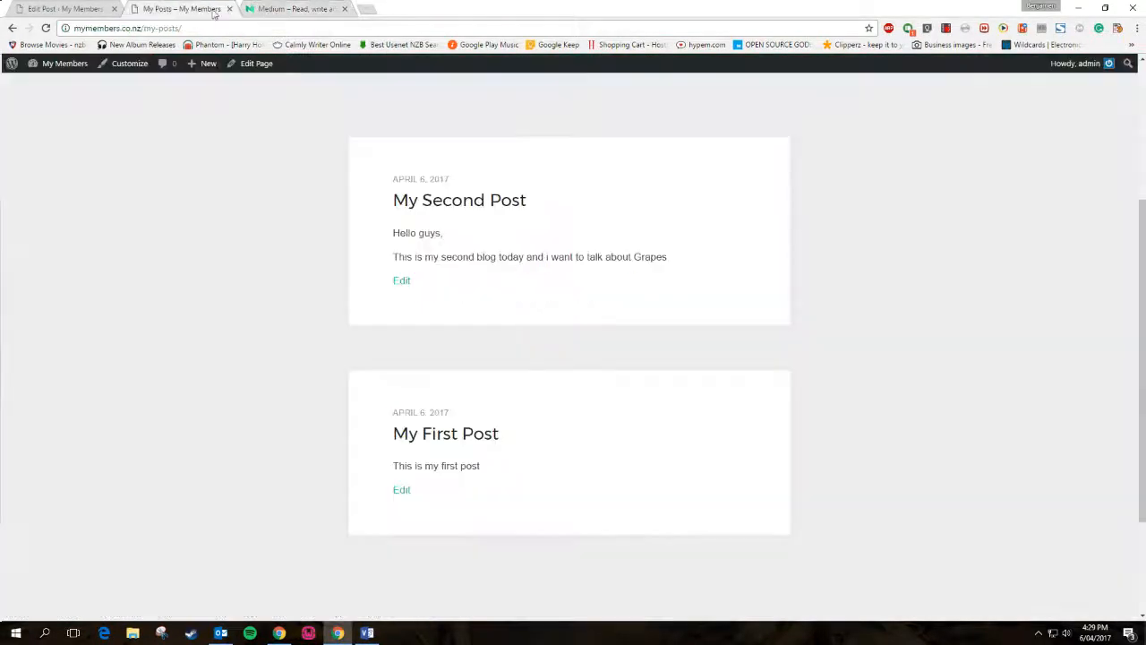
Return to My First Post's editor and expand its Featured Image settings
click(201, 9)
click(260, 8)
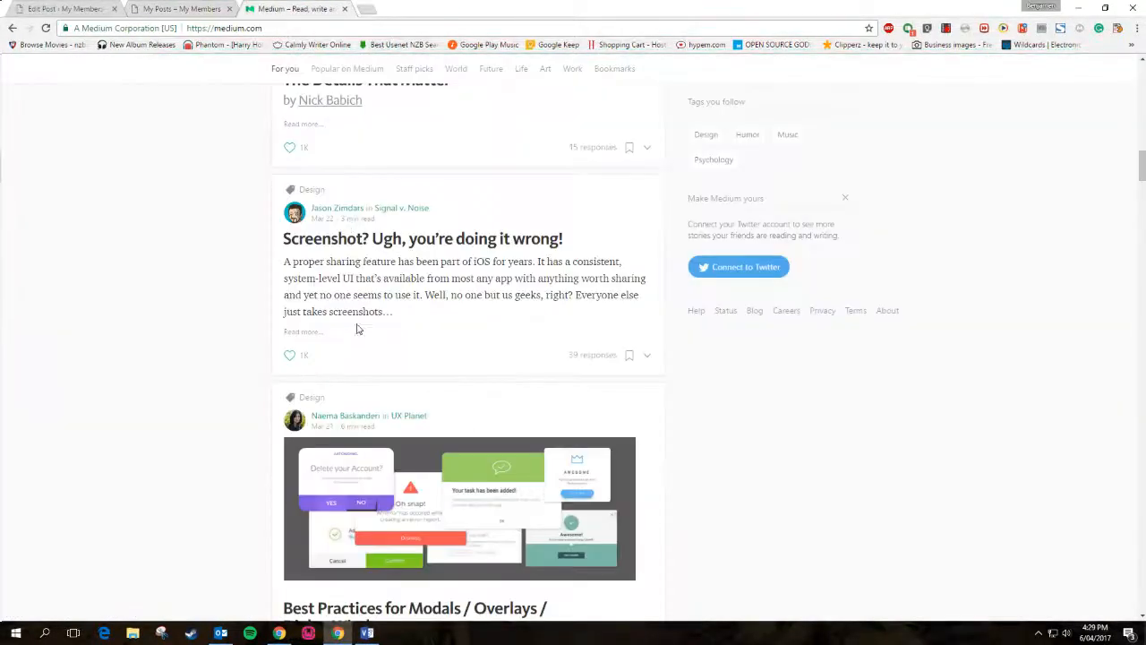
click(186, 8)
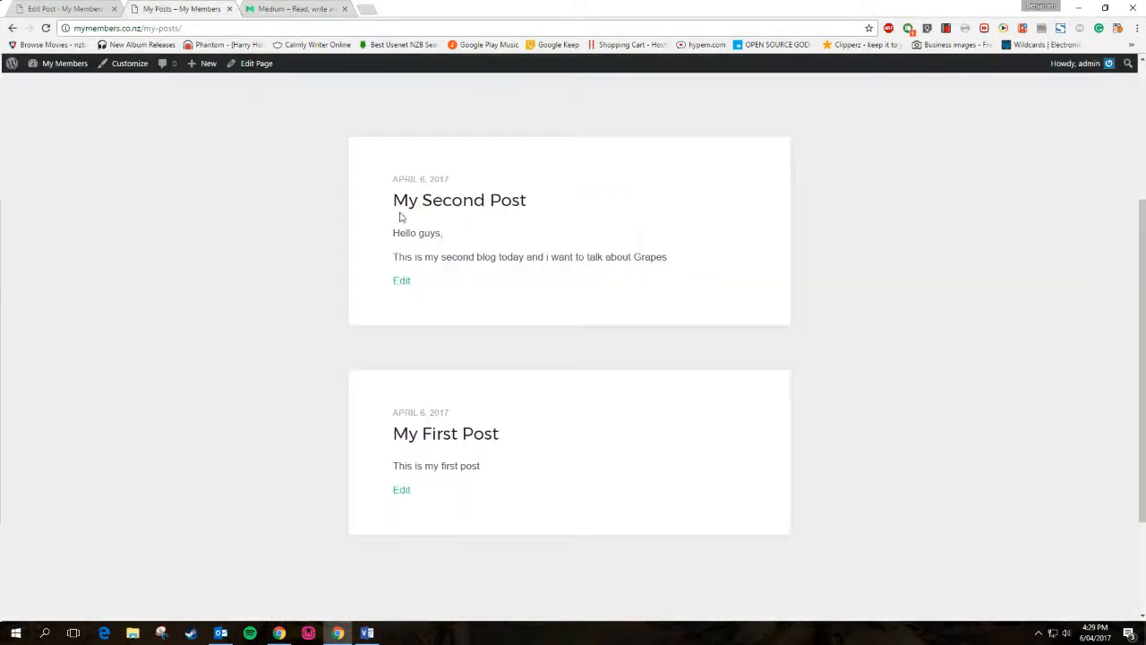
click(85, 9)
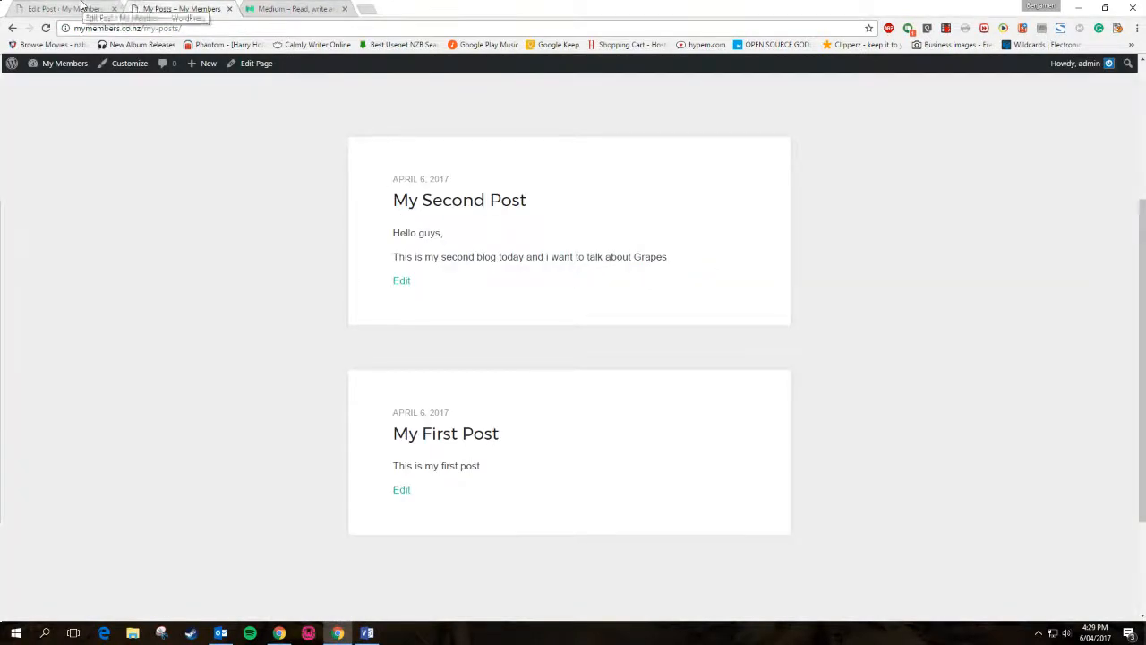
click(1034, 508)
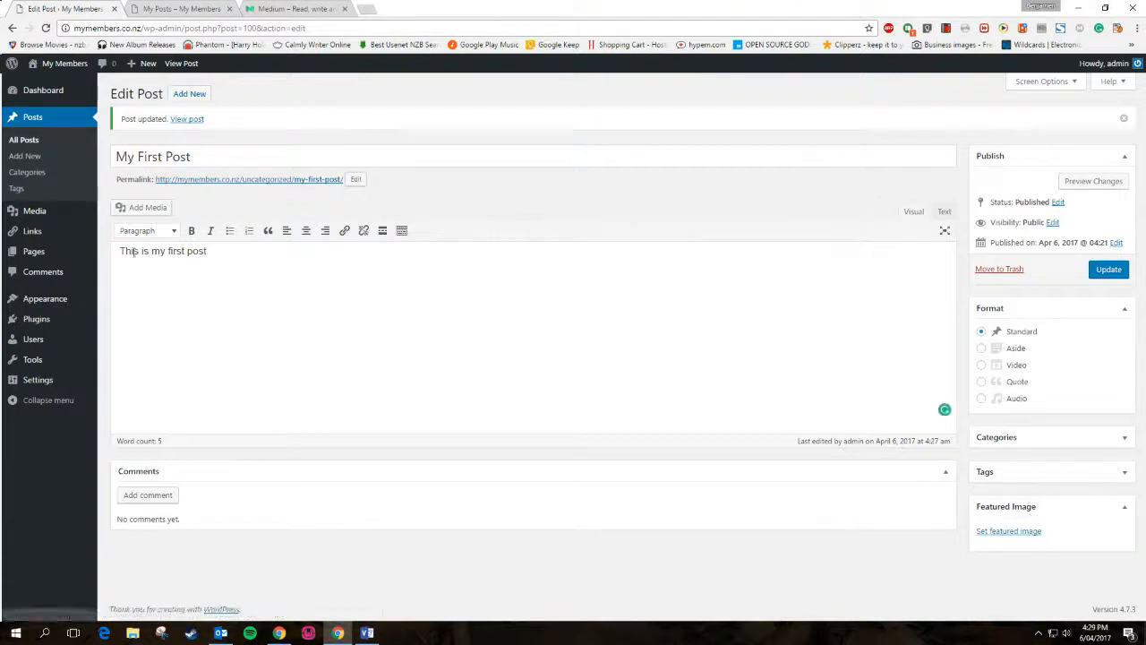
Choose Young.jpg from the Media Library as My First Post's featured image, then Update the post
click(1006, 532)
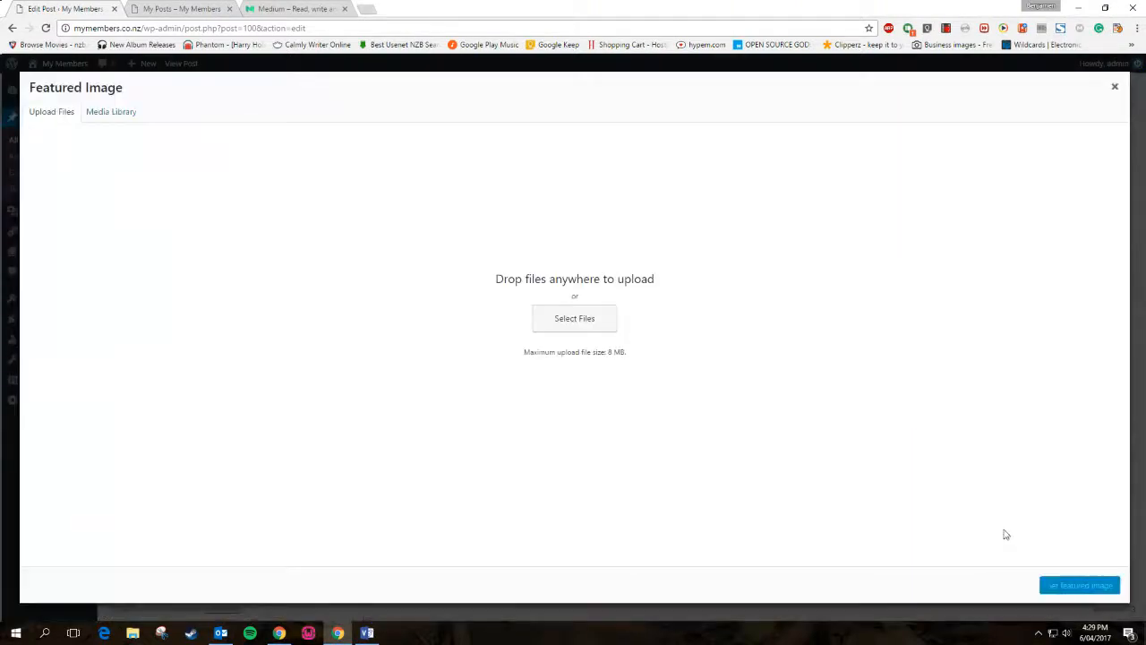
click(121, 114)
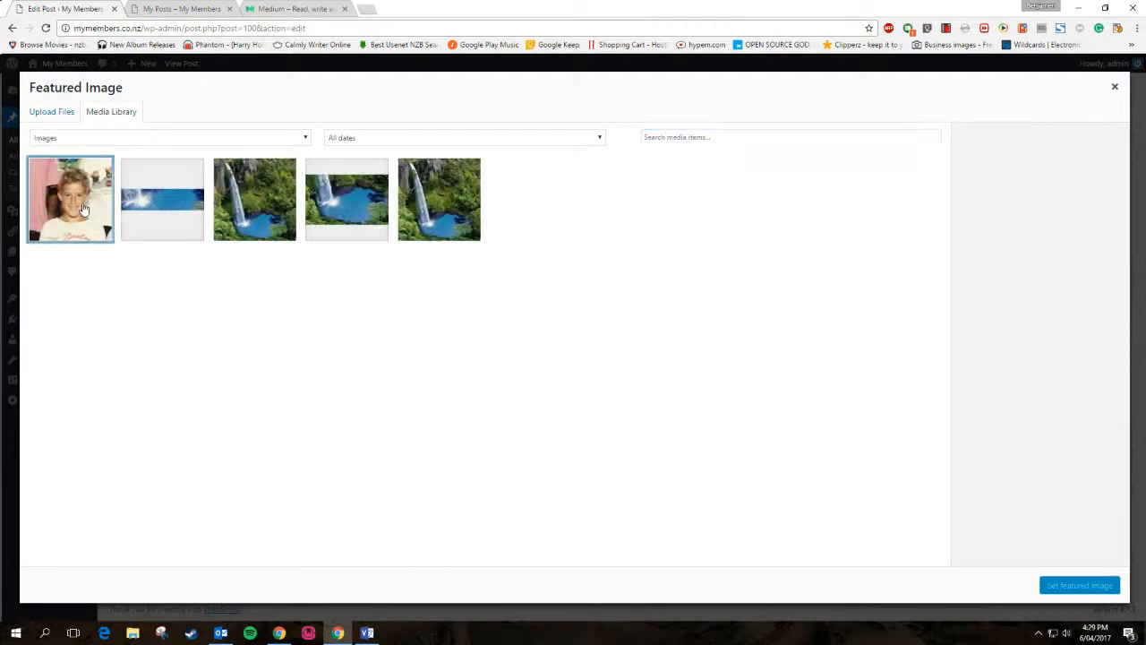
click(91, 209)
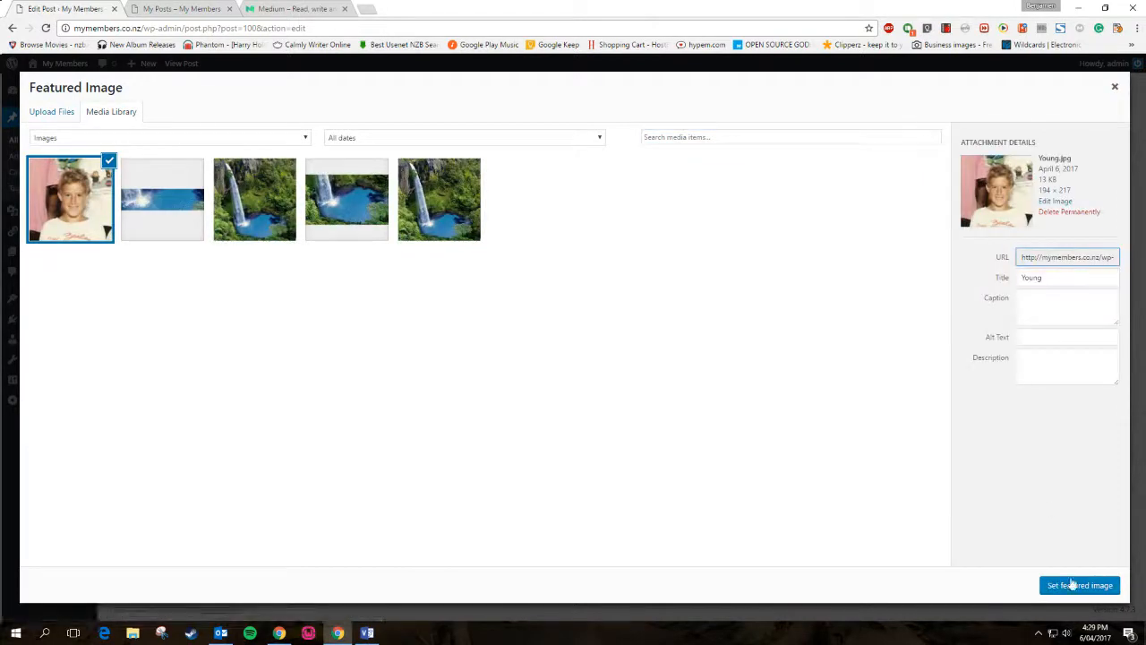
click(1073, 584)
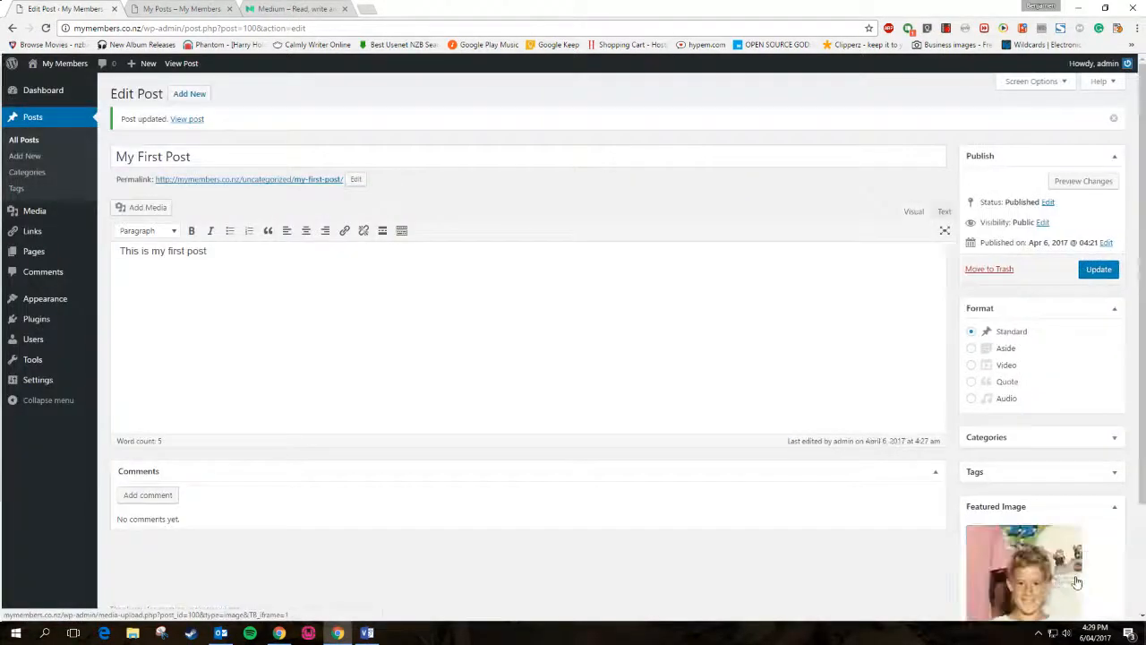
scroll(1077, 582, down, 3)
click(1098, 132)
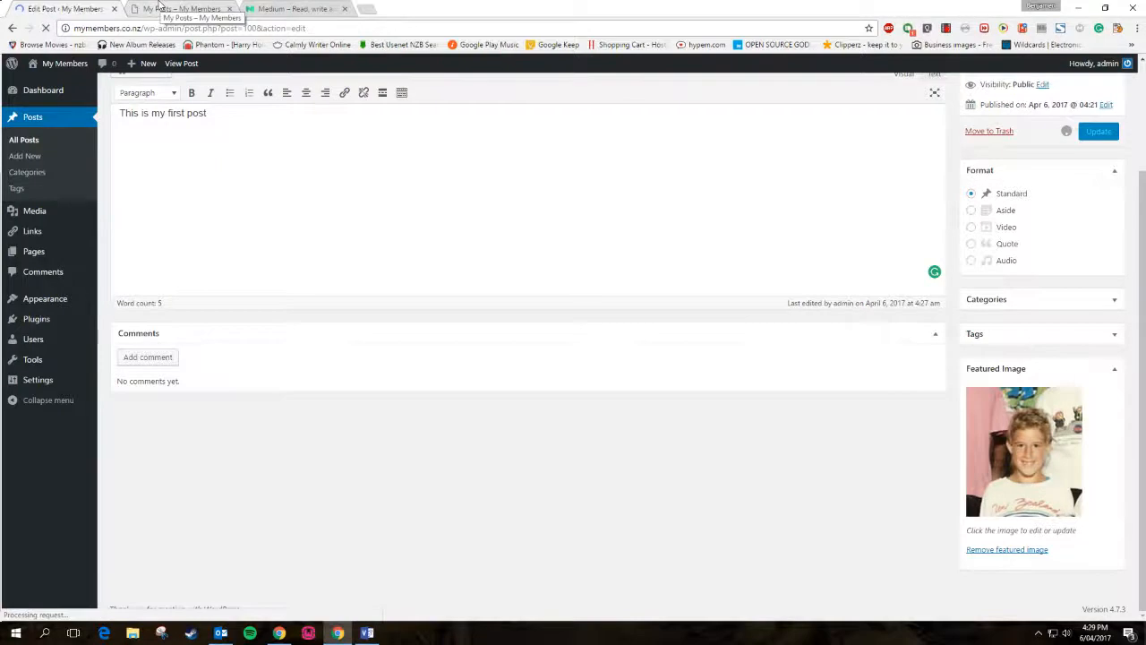
Open the updated My First Post in a new tab and look it over
right_click(187, 118)
click(240, 125)
click(186, 8)
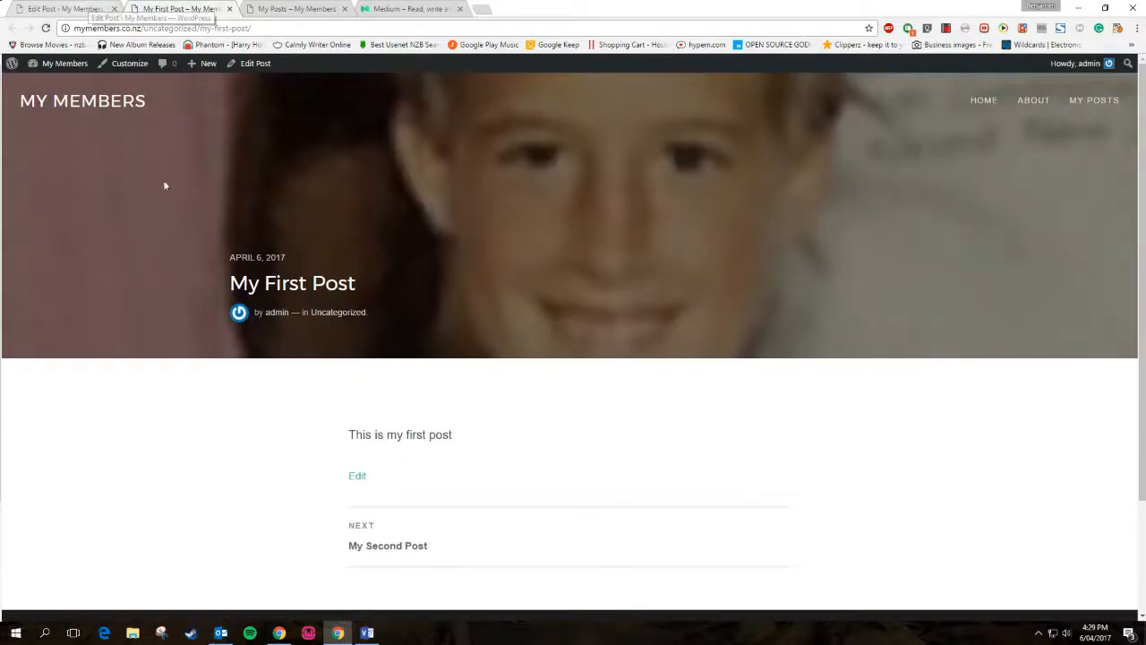
scroll(113, 242, down, 2)
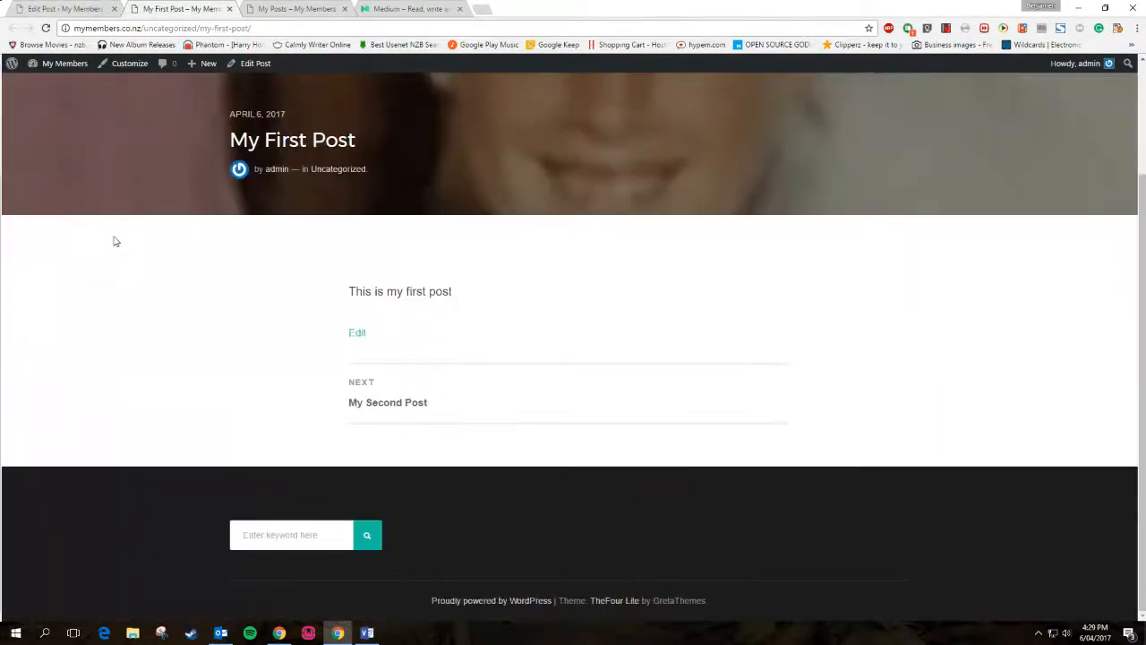
scroll(85, 138, up, 2)
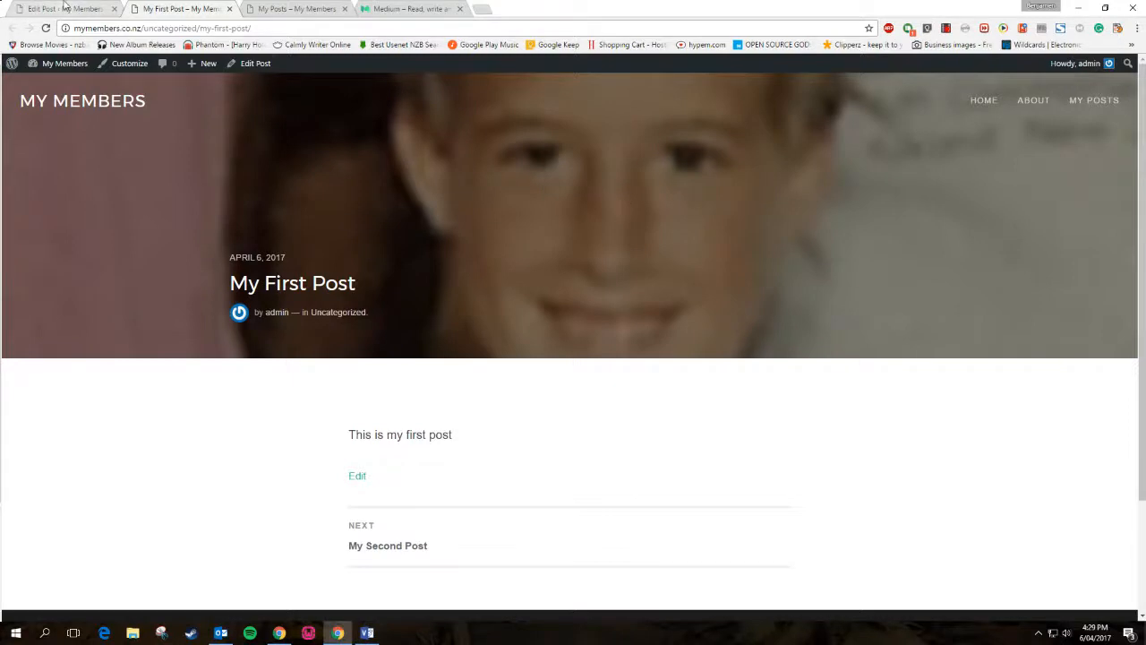
click(83, 7)
scroll(1030, 555, down, 2)
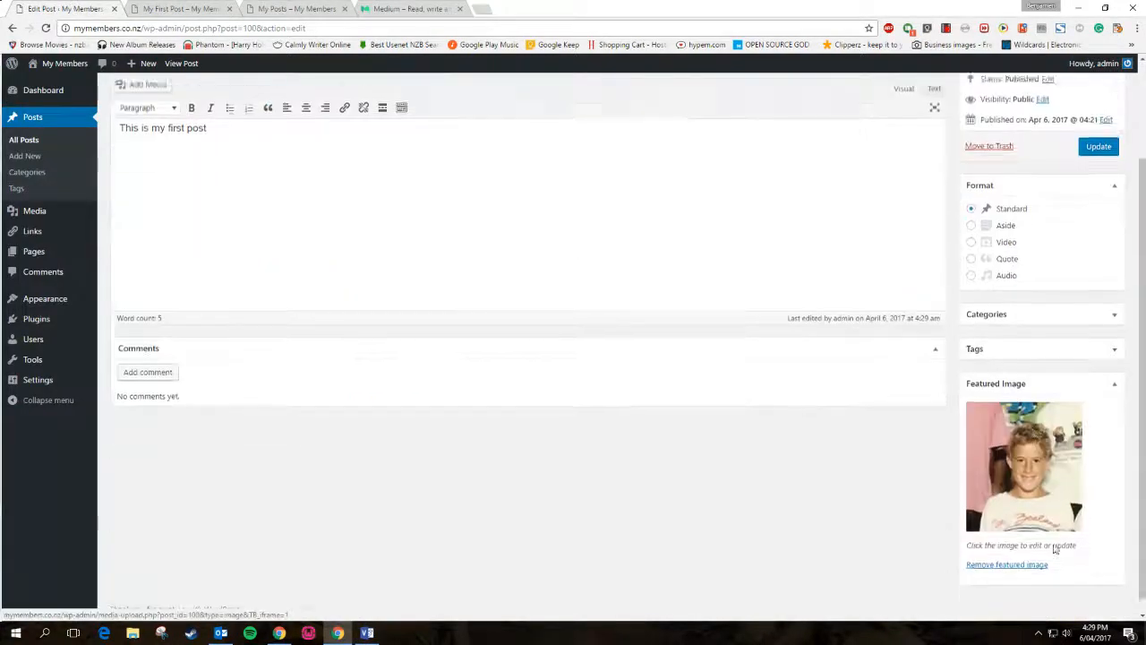
scroll(709, 261, up, 2)
Reload the My Posts page and scroll to check that the featured photo appears
click(140, 9)
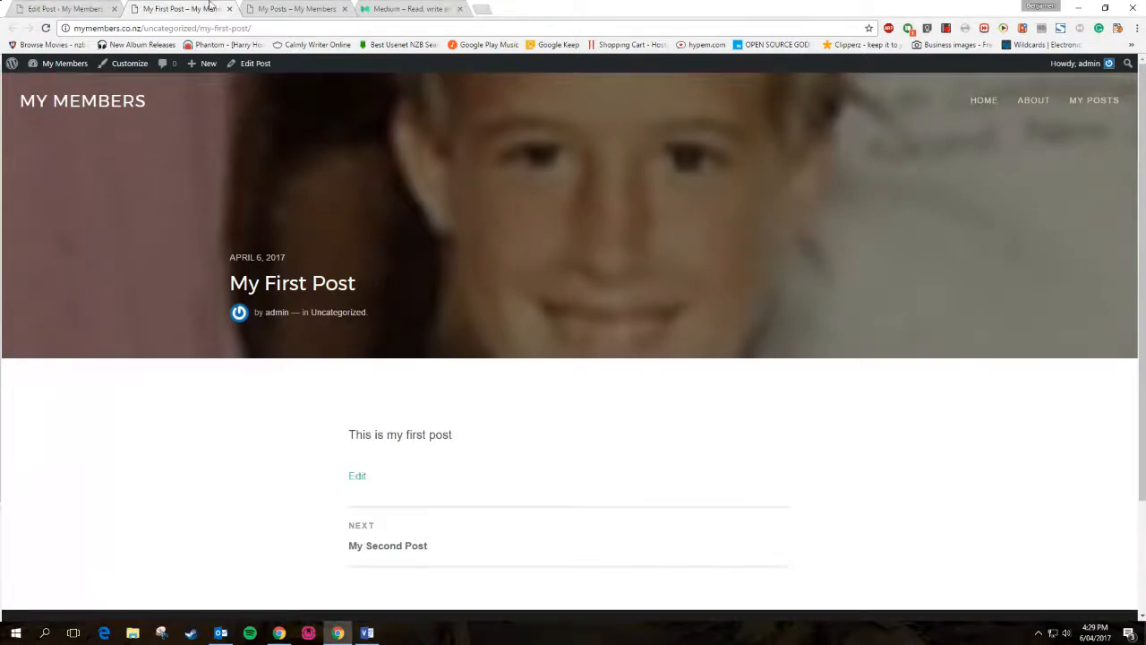
click(291, 8)
click(45, 27)
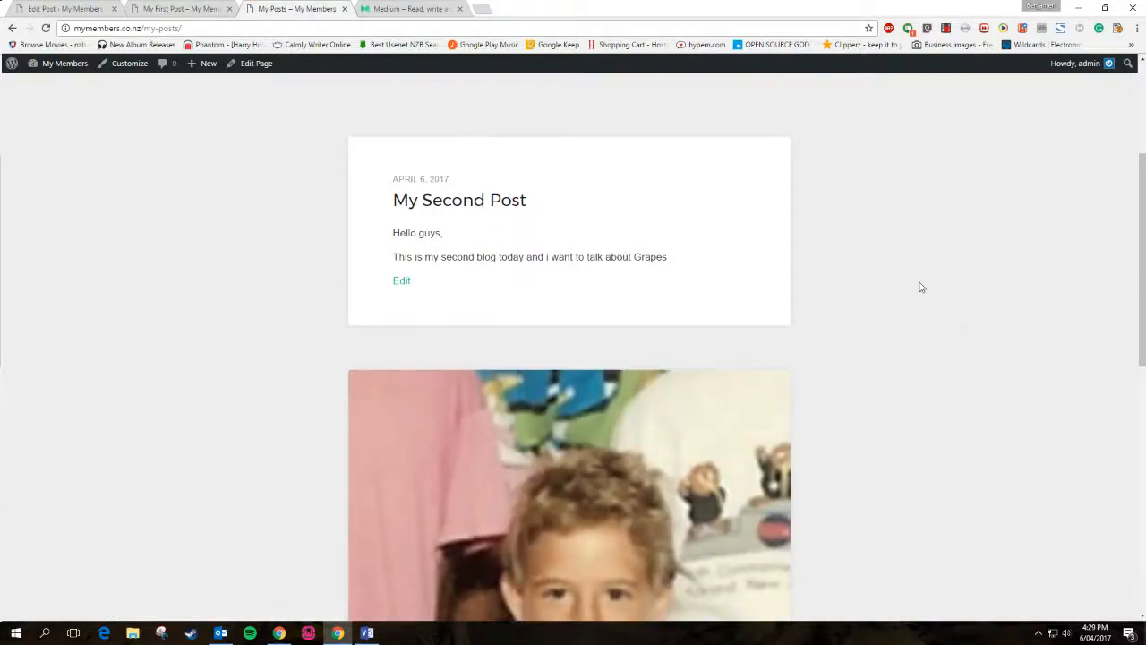
scroll(920, 285, down, 3)
scroll(919, 287, up, 5)
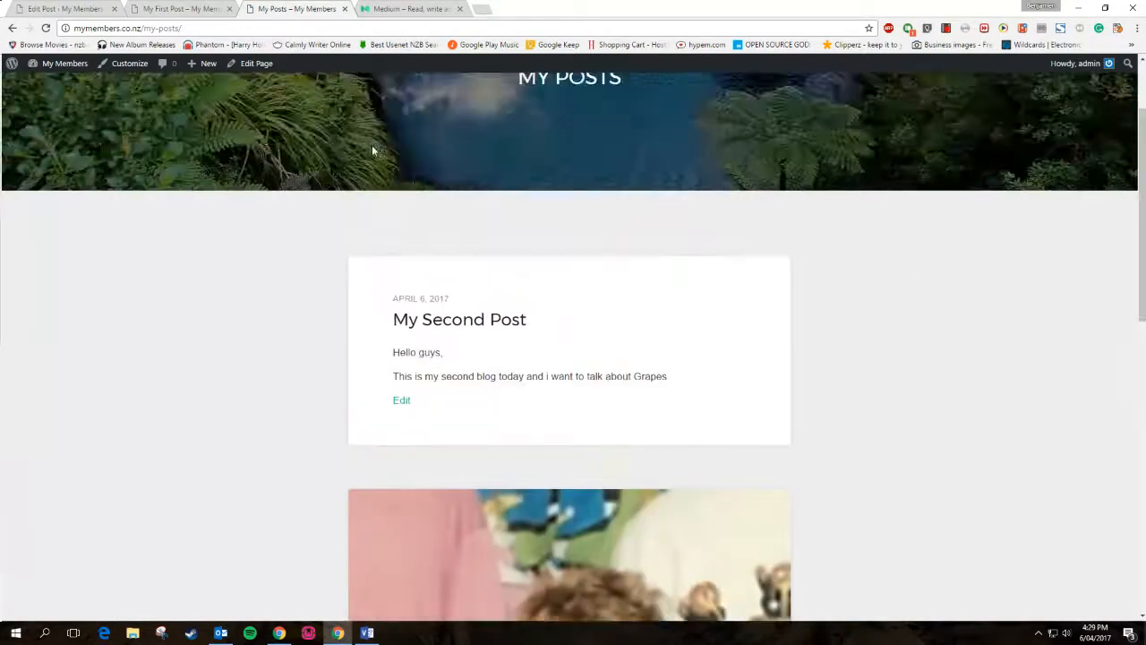
scroll(793, 325, down, 5)
scroll(793, 325, up, 4)
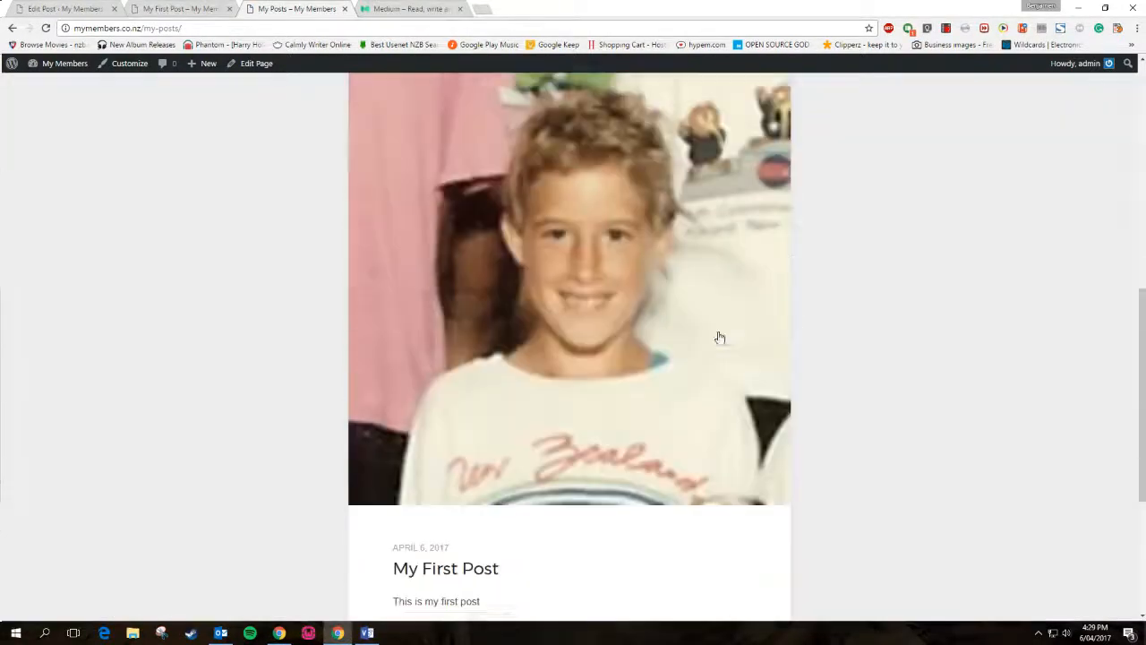
scroll(732, 280, down, 3)
scroll(734, 294, up, 7)
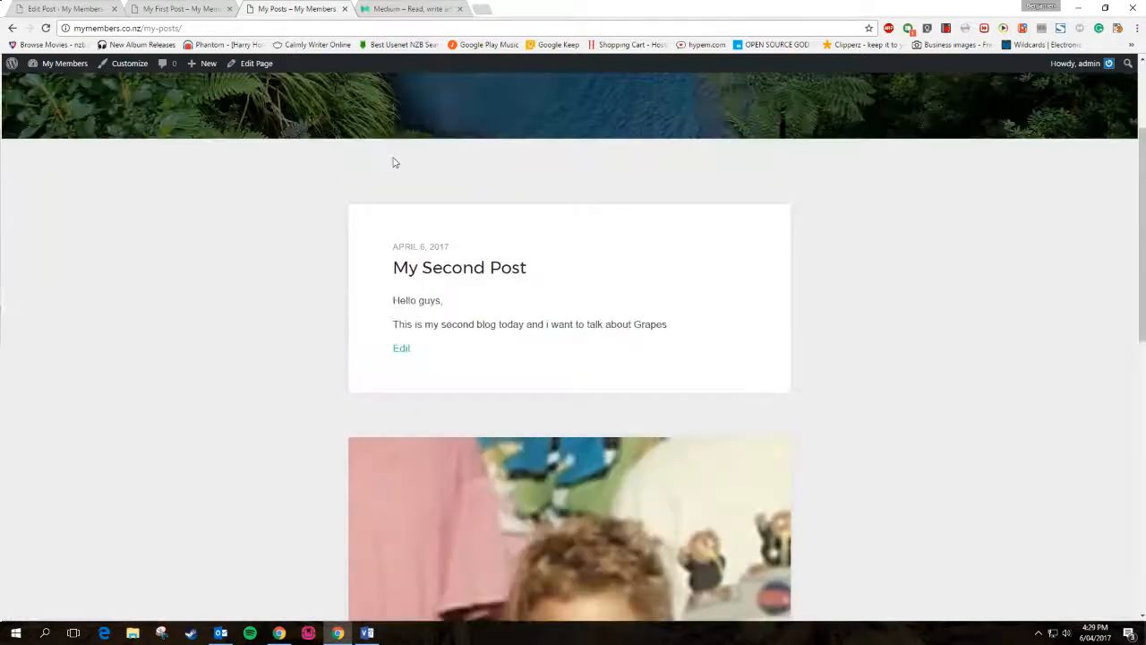
scroll(740, 305, down, 5)
scroll(739, 304, up, 5)
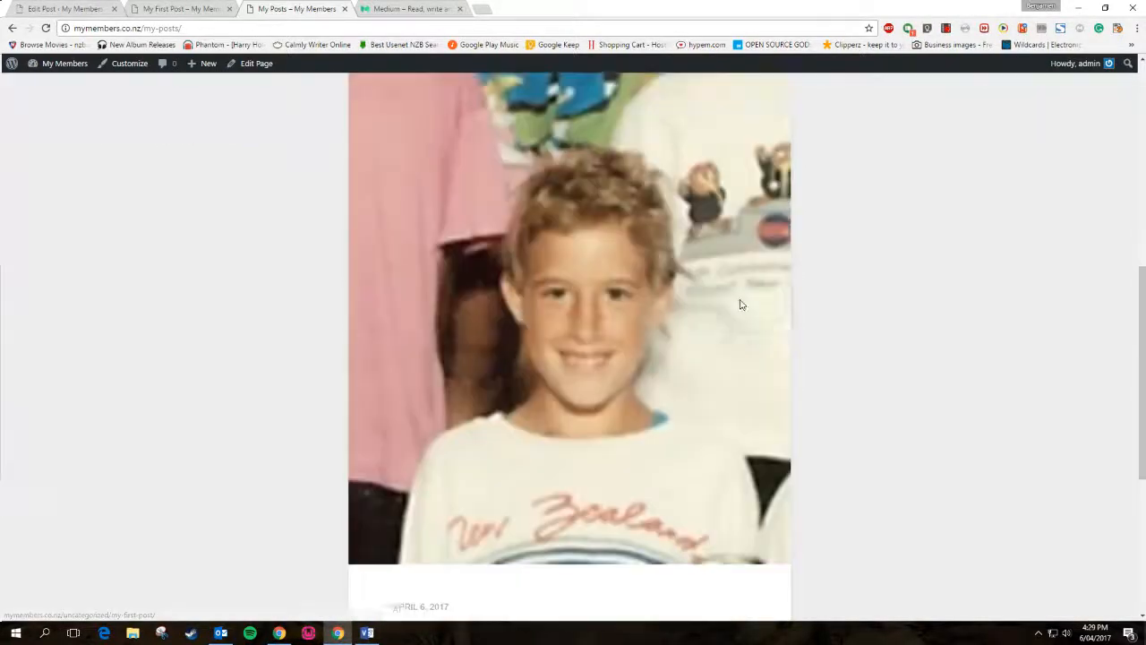
scroll(739, 304, down, 5)
Compare the Medium feed with the My Posts page, scrolling the posts list
click(380, 8)
scroll(248, 355, up, 4)
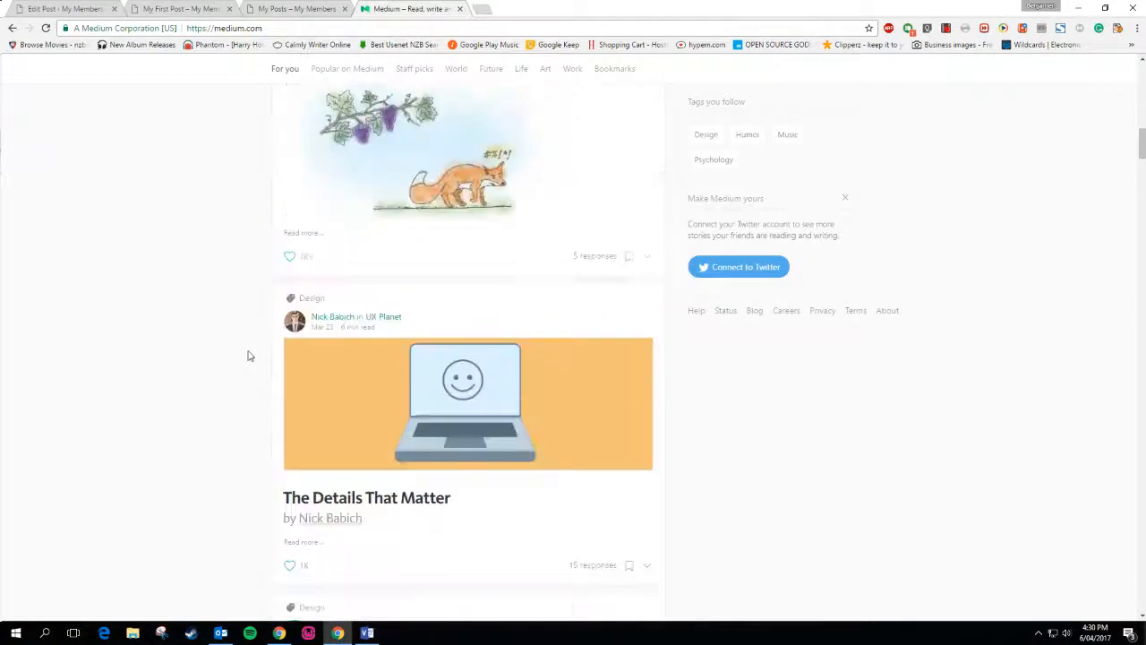
click(322, 7)
click(405, 7)
click(322, 7)
click(407, 7)
click(318, 7)
click(374, 7)
click(313, 7)
scroll(152, 356, up, 3)
scroll(166, 346, down, 5)
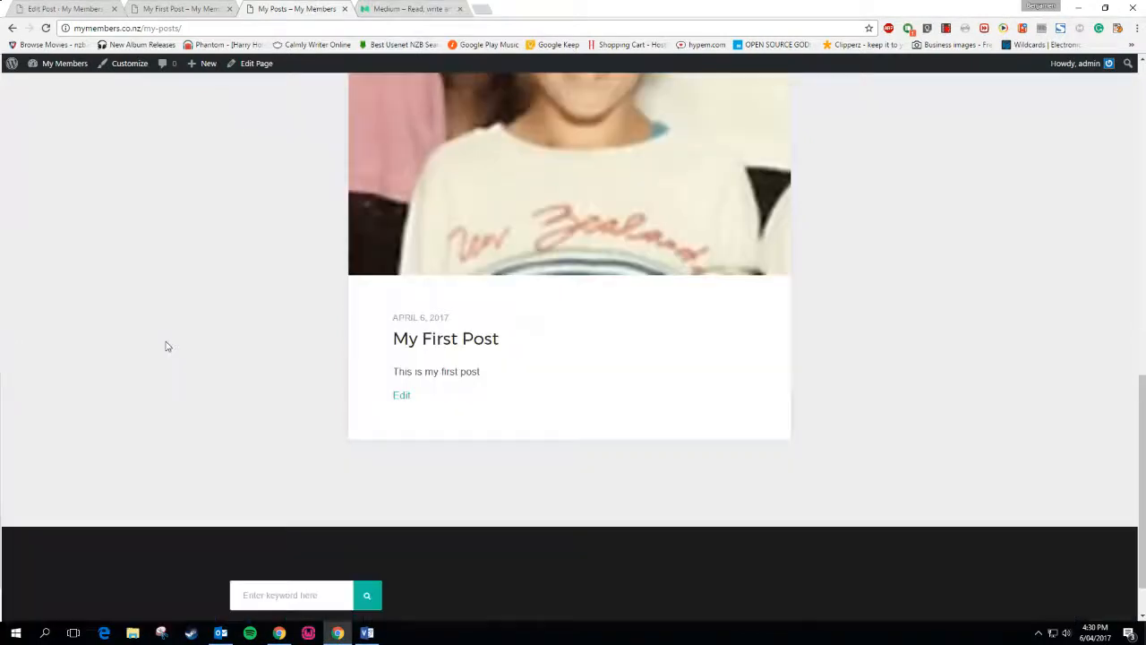
scroll(165, 346, up, 4)
scroll(295, 367, up, 3)
scroll(298, 364, down, 3)
scroll(296, 362, down, 2)
scroll(295, 361, up, 3)
Open My First Post from its featured photo on the posts page and review it
click(631, 410)
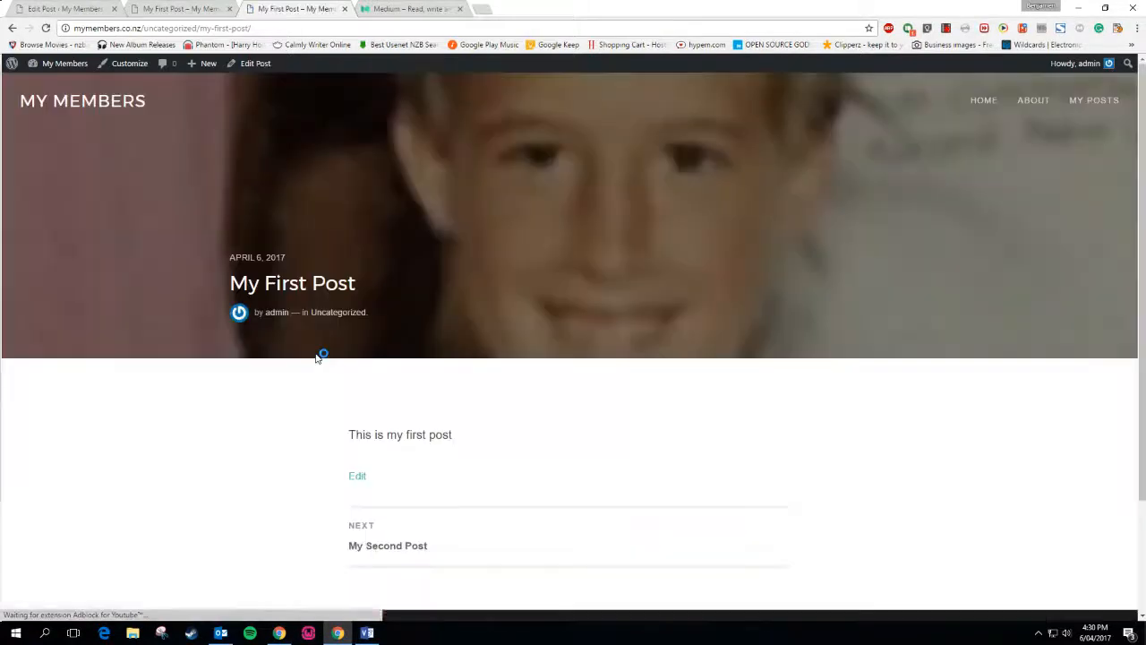
scroll(319, 355, down, 3)
scroll(318, 356, up, 3)
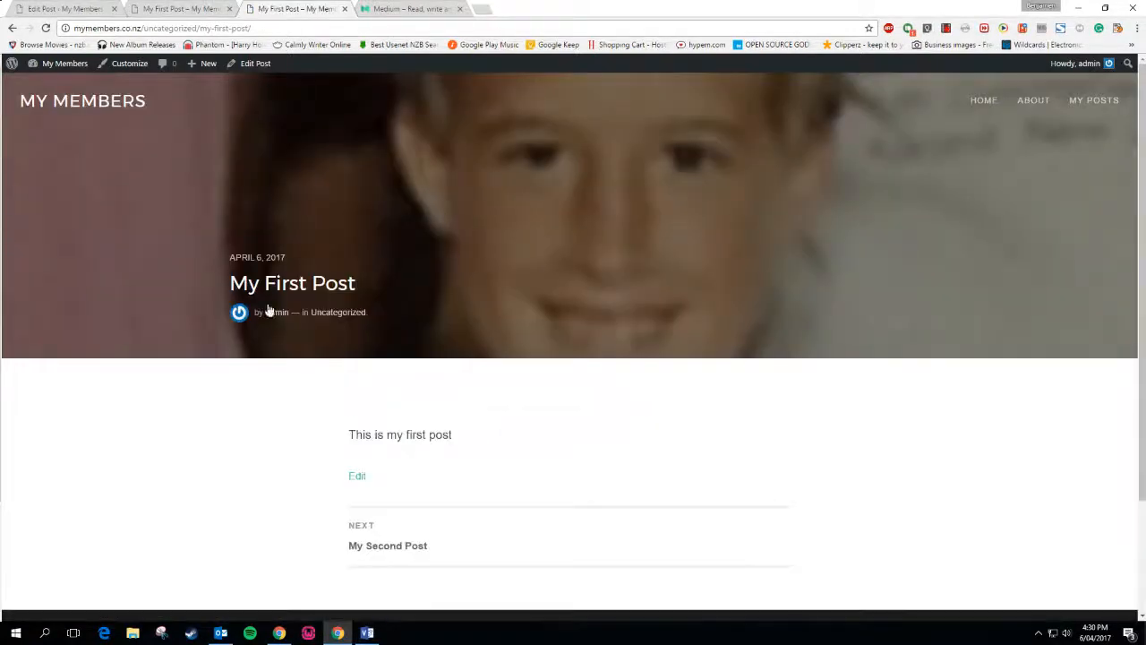
click(180, 8)
click(315, 8)
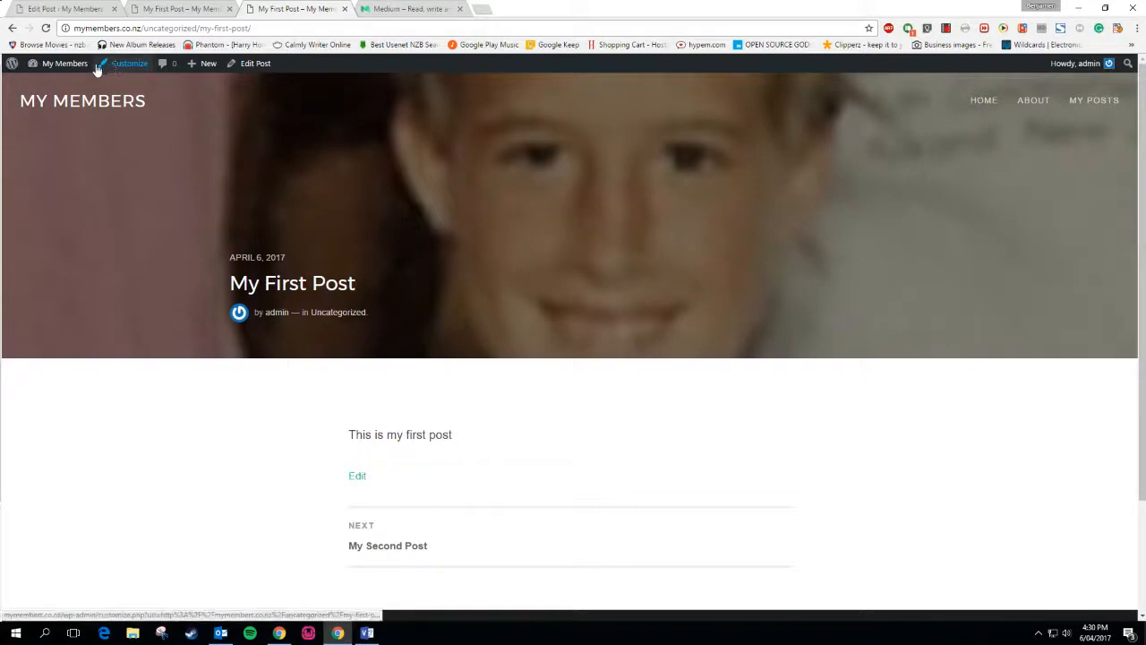
scroll(633, 349, down, 2)
scroll(406, 302, up, 2)
scroll(854, 370, down, 2)
scroll(854, 371, up, 2)
Go to Themes through the My Members admin-bar menu and activate Twenty Seventeen
mouse_move(63, 68)
click(48, 101)
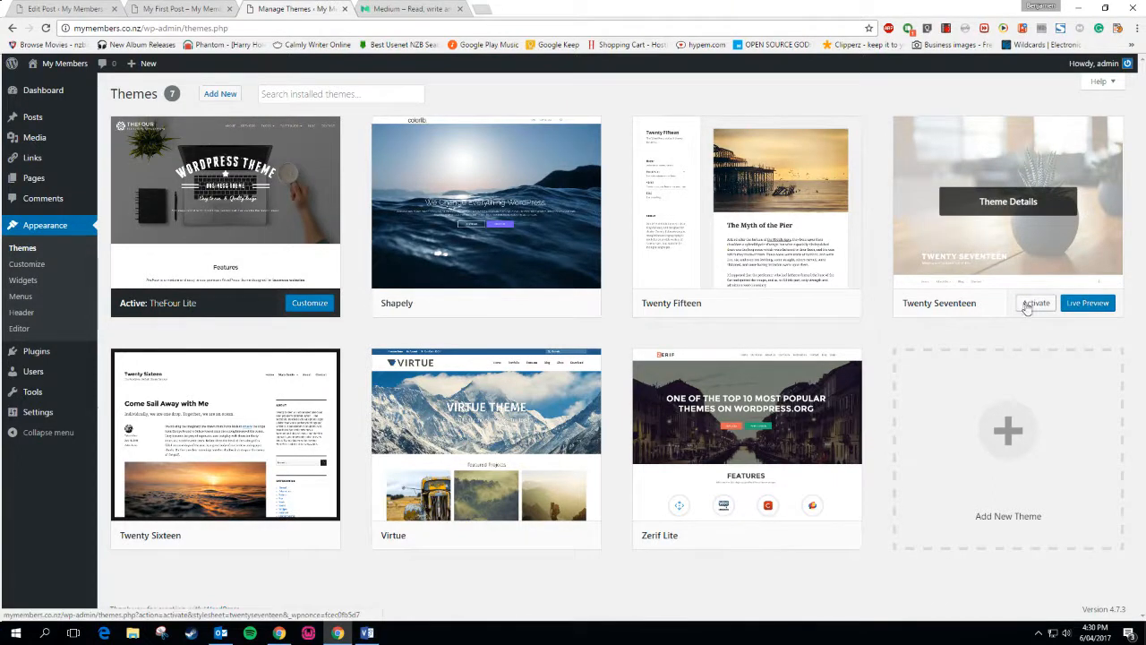
click(1034, 304)
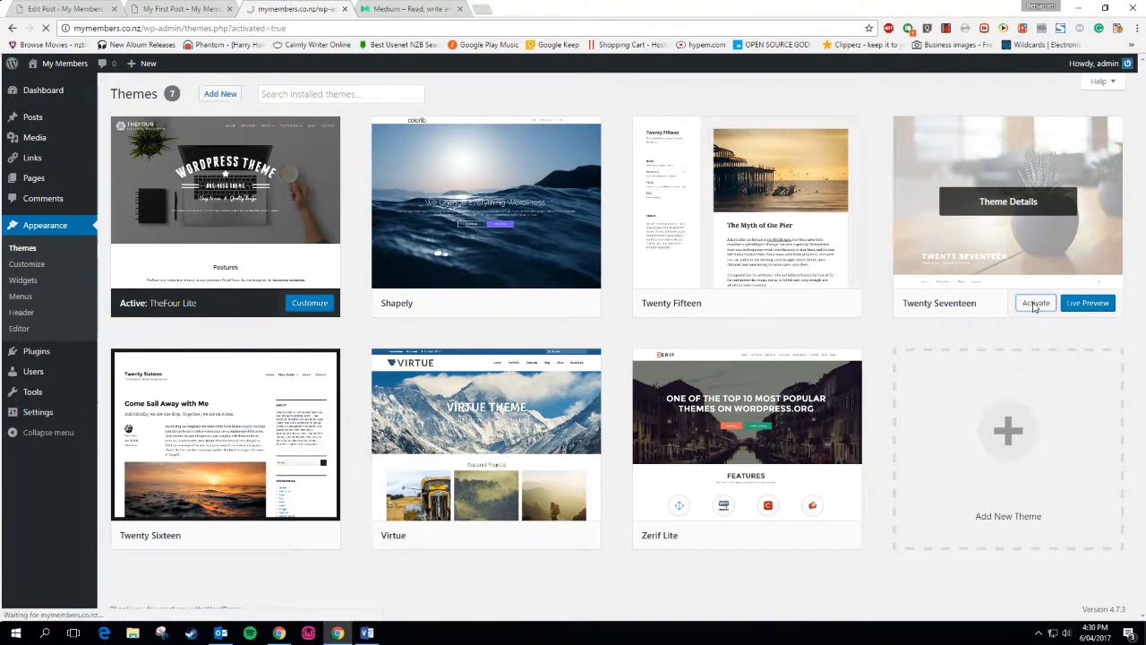
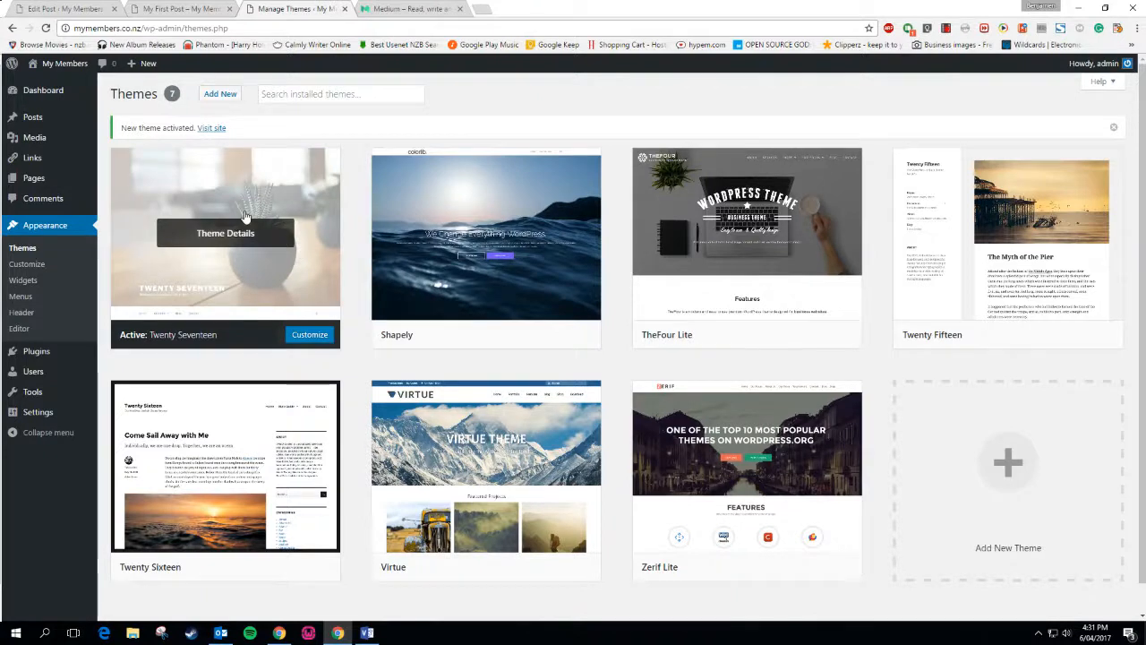
Visit the live site, scroll the Twenty Seventeen homepage, then launch the Customizer
click(211, 129)
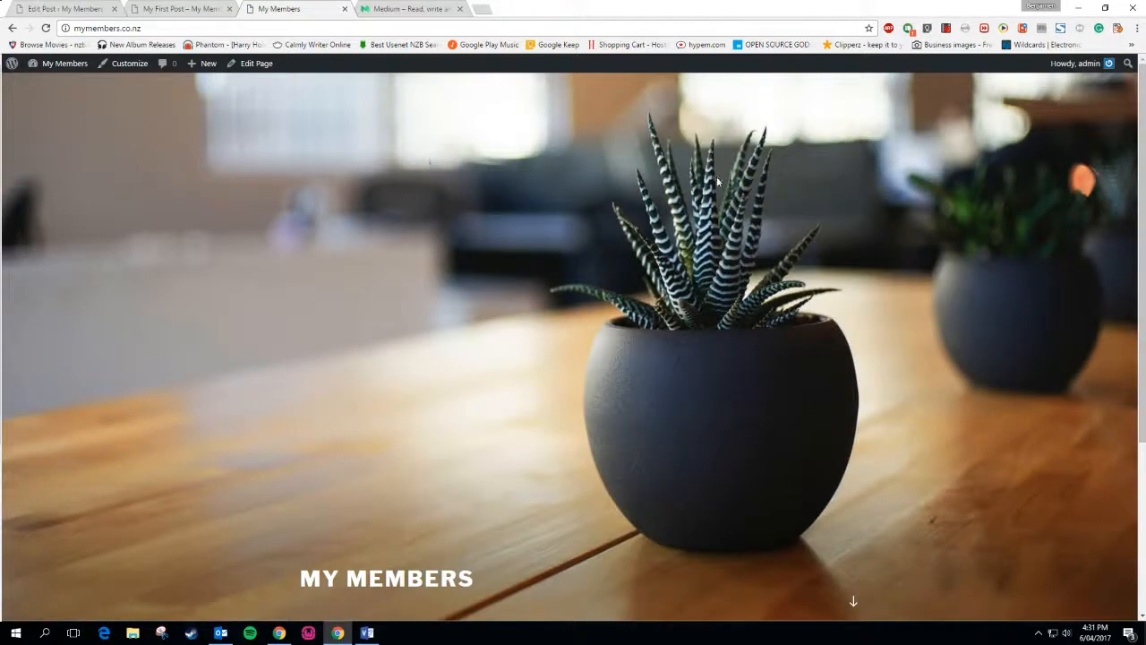
scroll(1013, 288, down, 3)
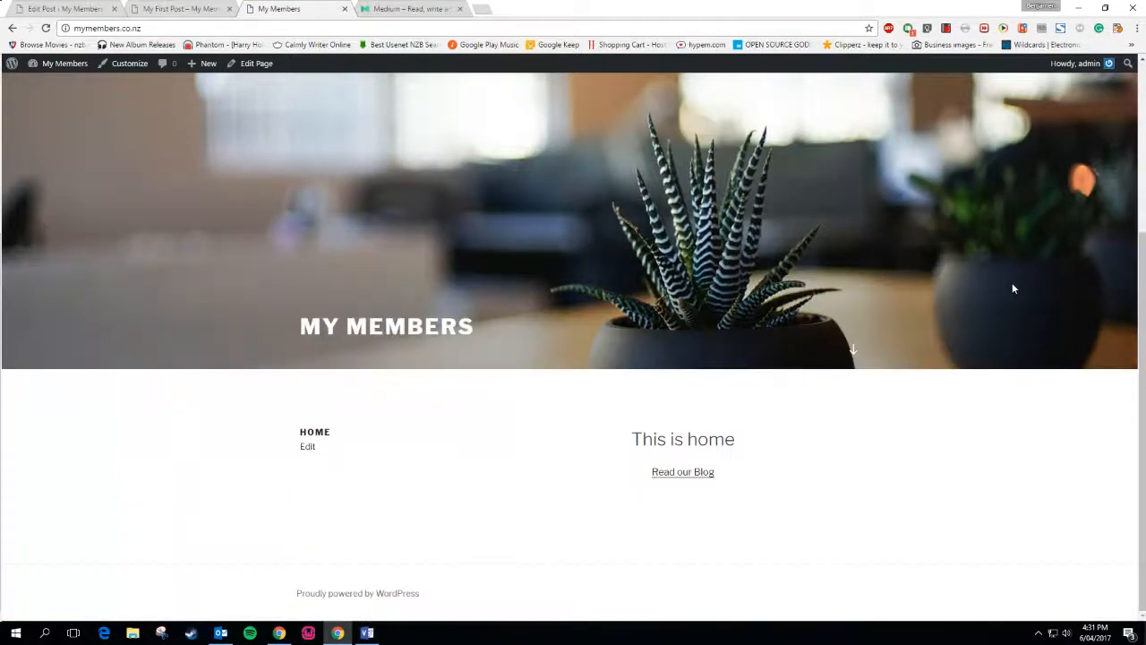
scroll(1012, 281, up, 3)
scroll(1012, 280, down, 3)
scroll(762, 576, up, 3)
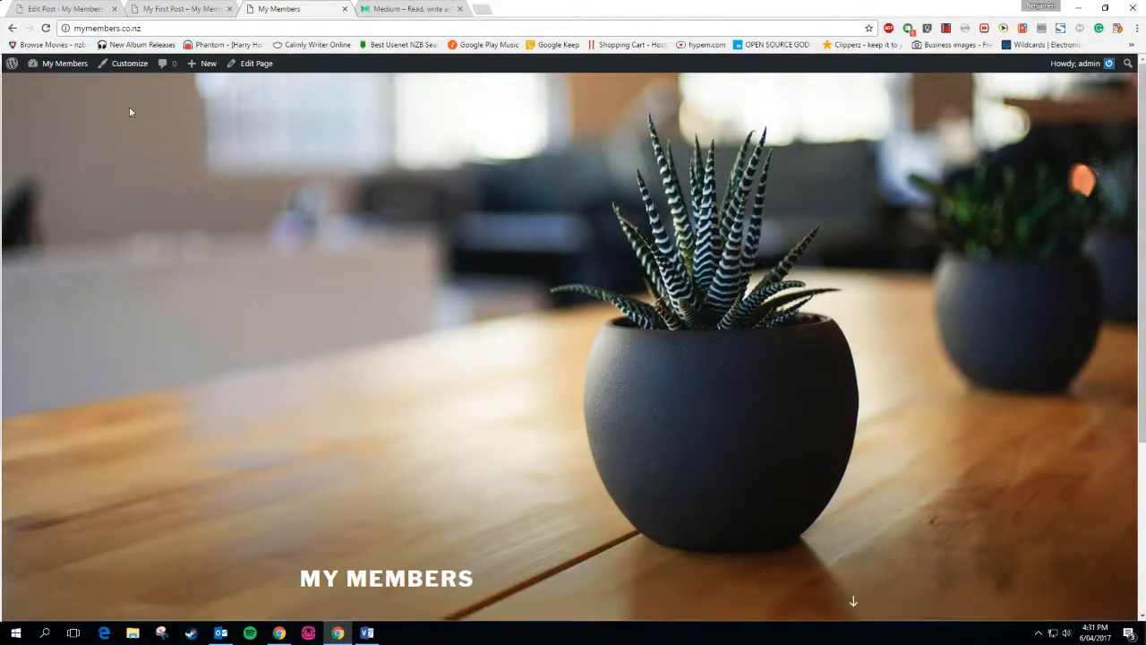
click(124, 69)
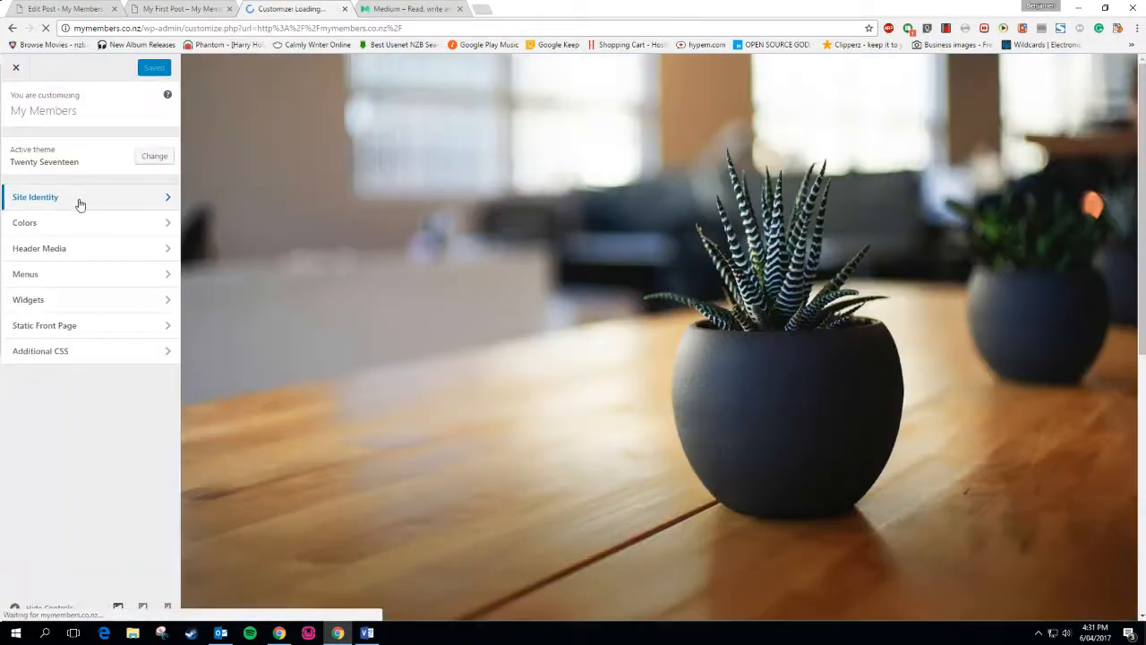
Look through the Site Identity and Colors sections of the Customizer
click(80, 198)
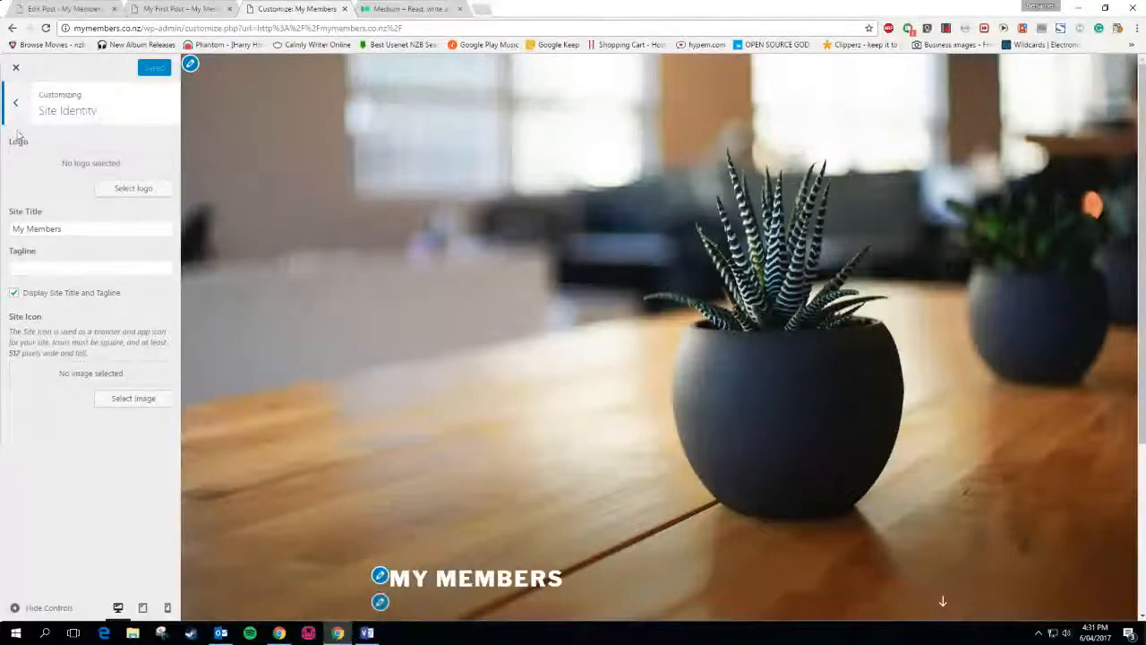
click(16, 105)
click(54, 220)
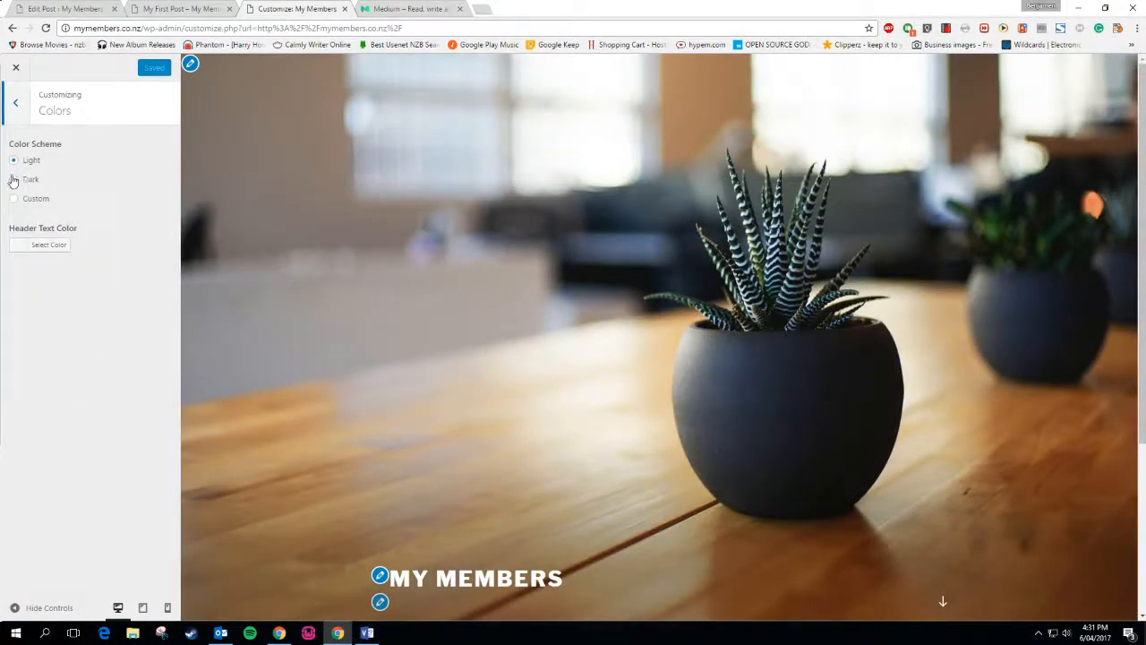
click(13, 106)
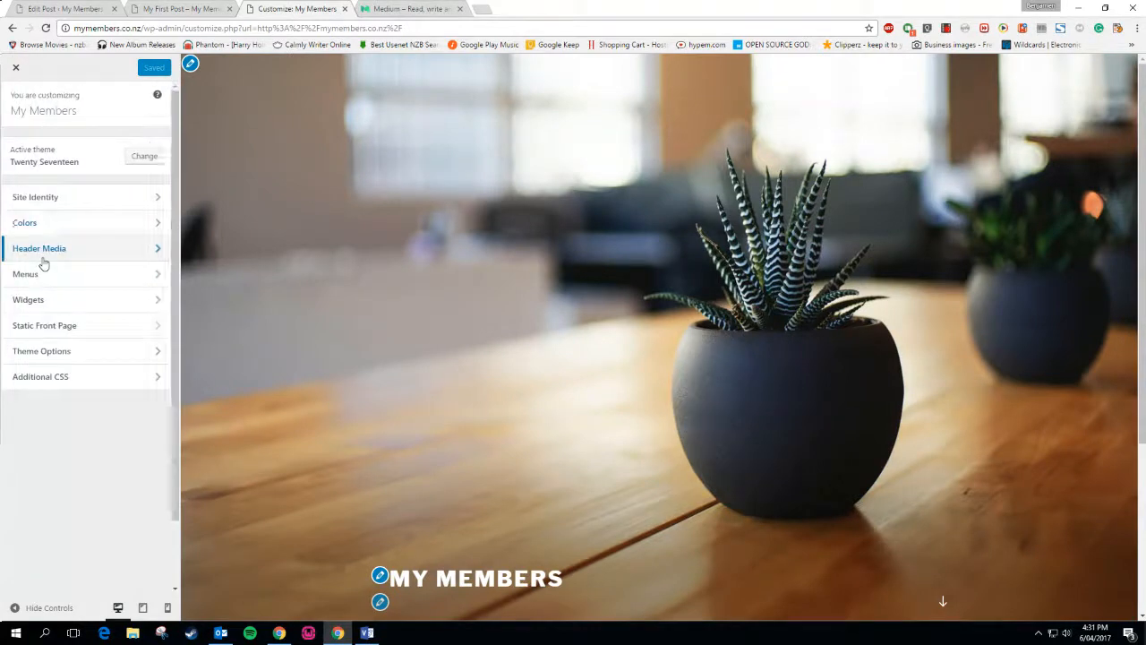
Set the header image to the cropped waterfall photo and check the preview
click(41, 251)
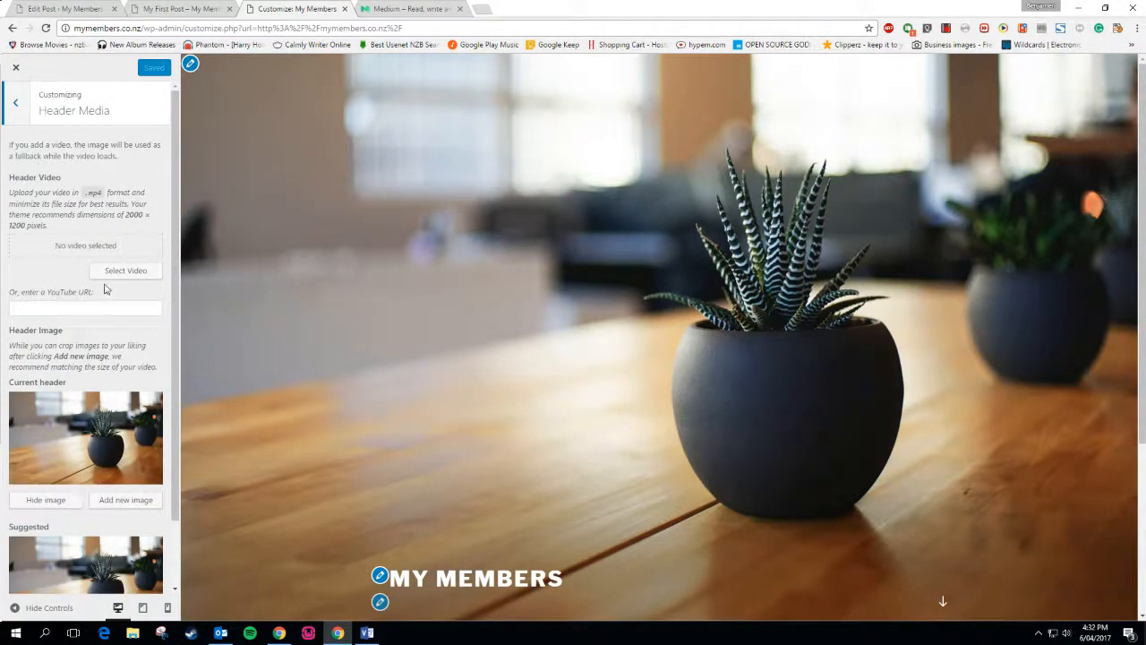
click(112, 499)
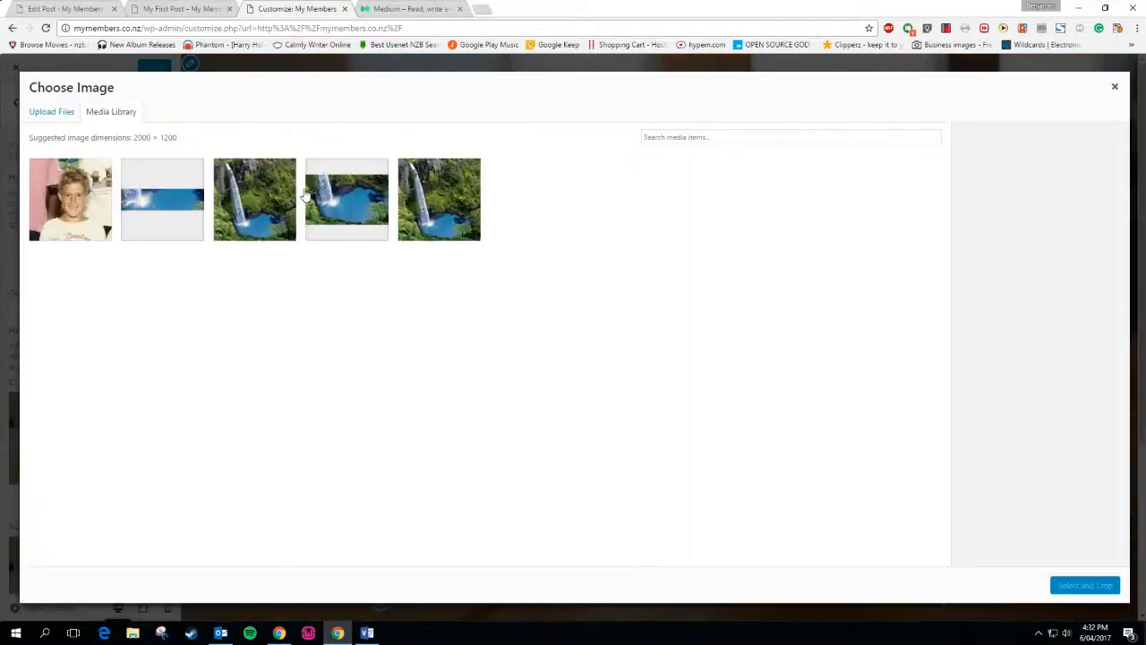
click(253, 213)
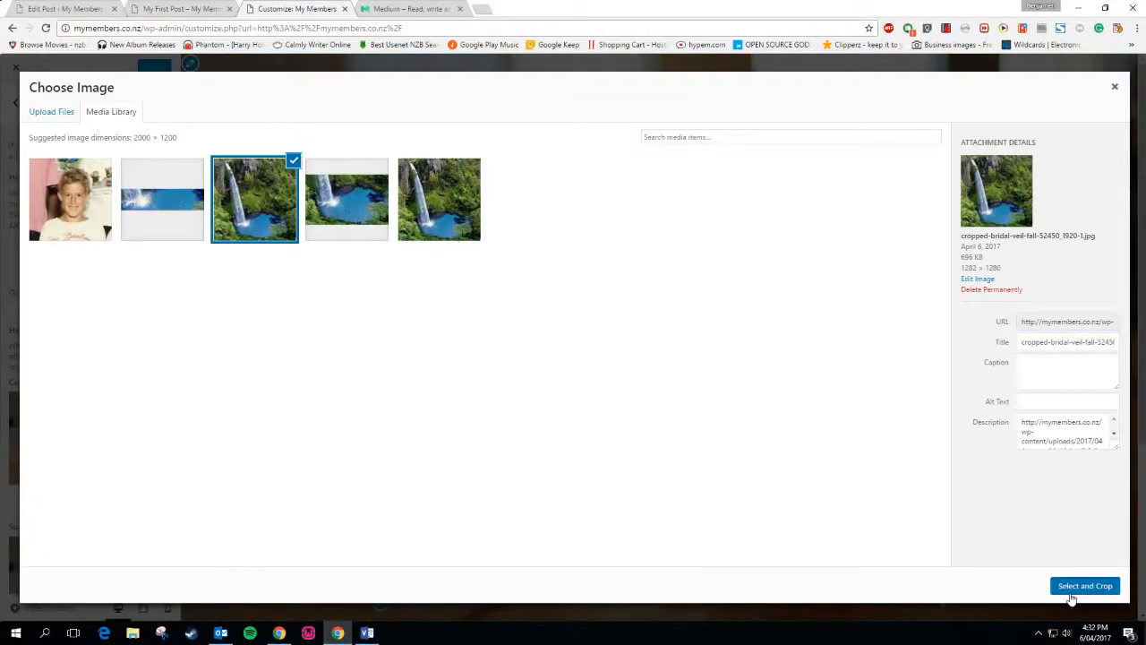
click(1083, 587)
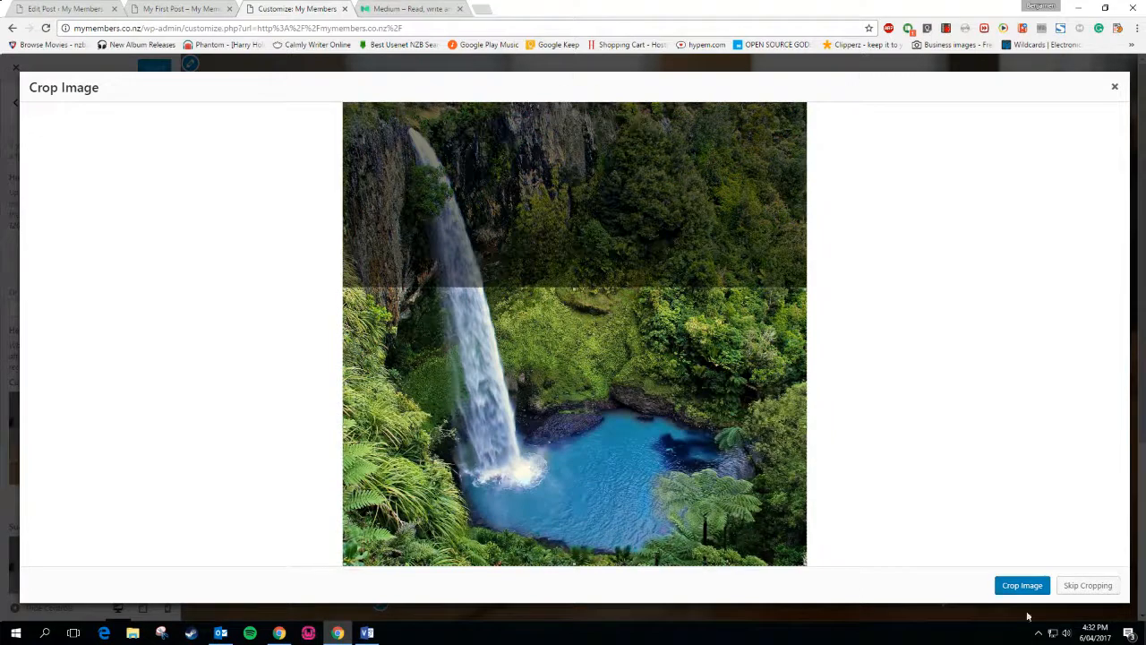
click(1020, 587)
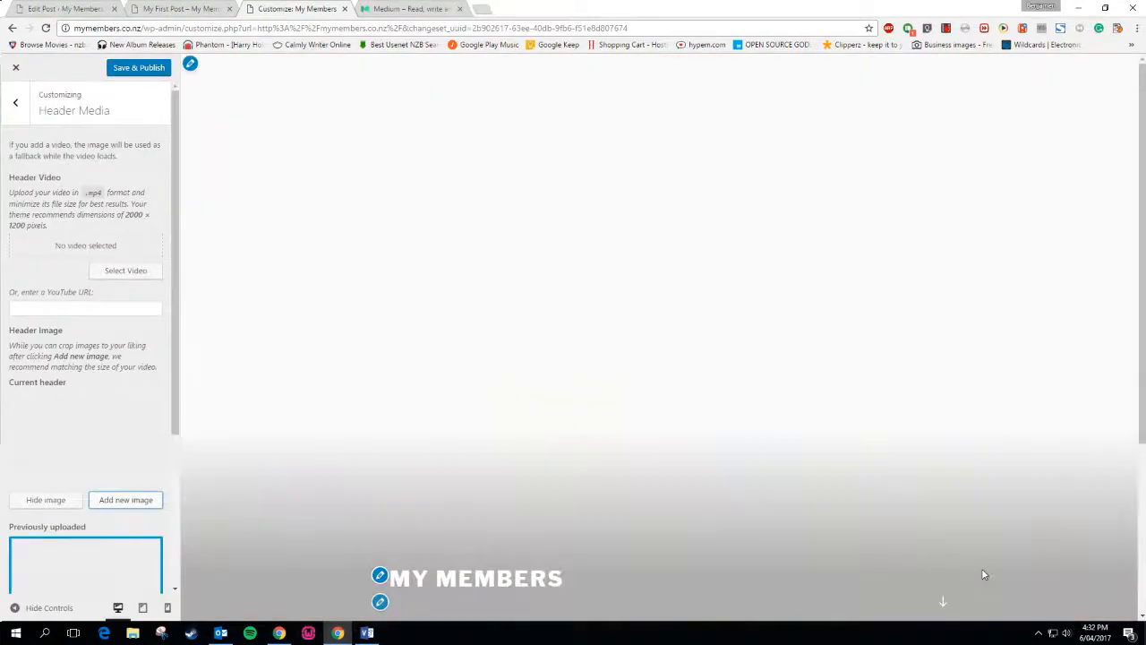
scroll(940, 550, down, 3)
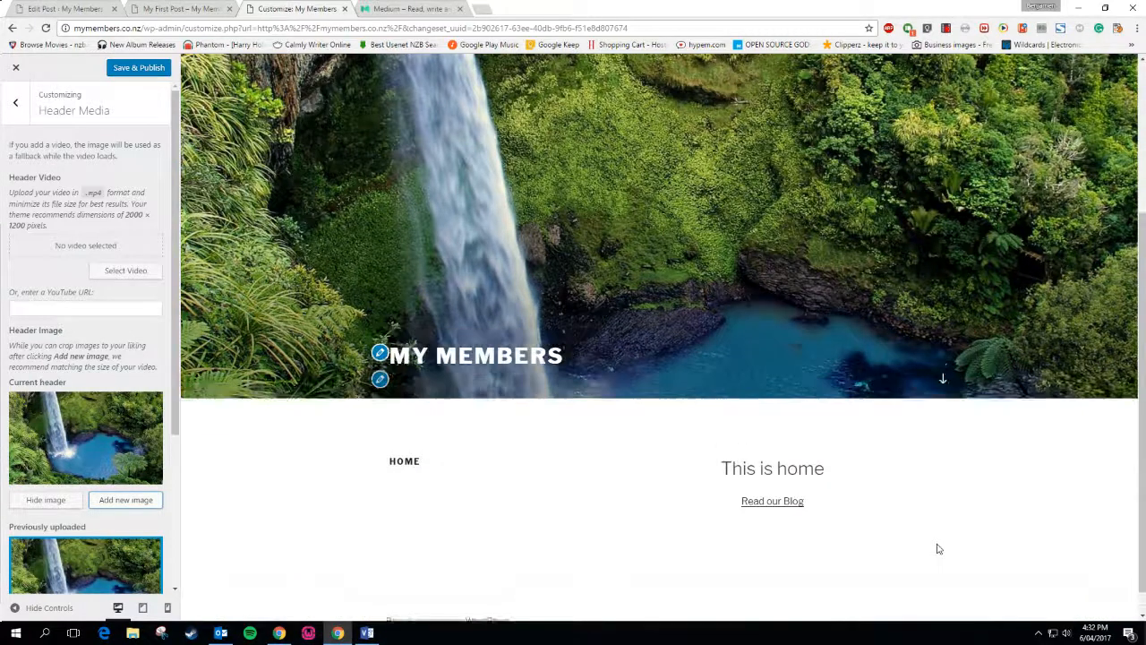
scroll(936, 545, up, 3)
scroll(156, 324, down, 2)
scroll(156, 324, down, 2)
scroll(156, 324, up, 5)
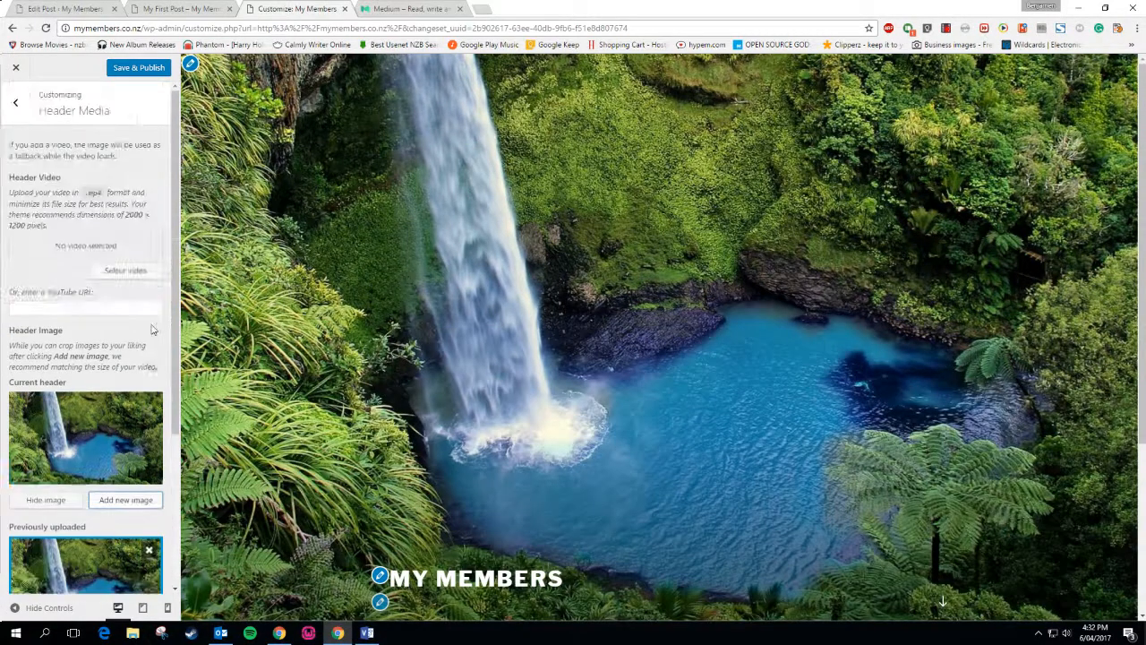
click(15, 102)
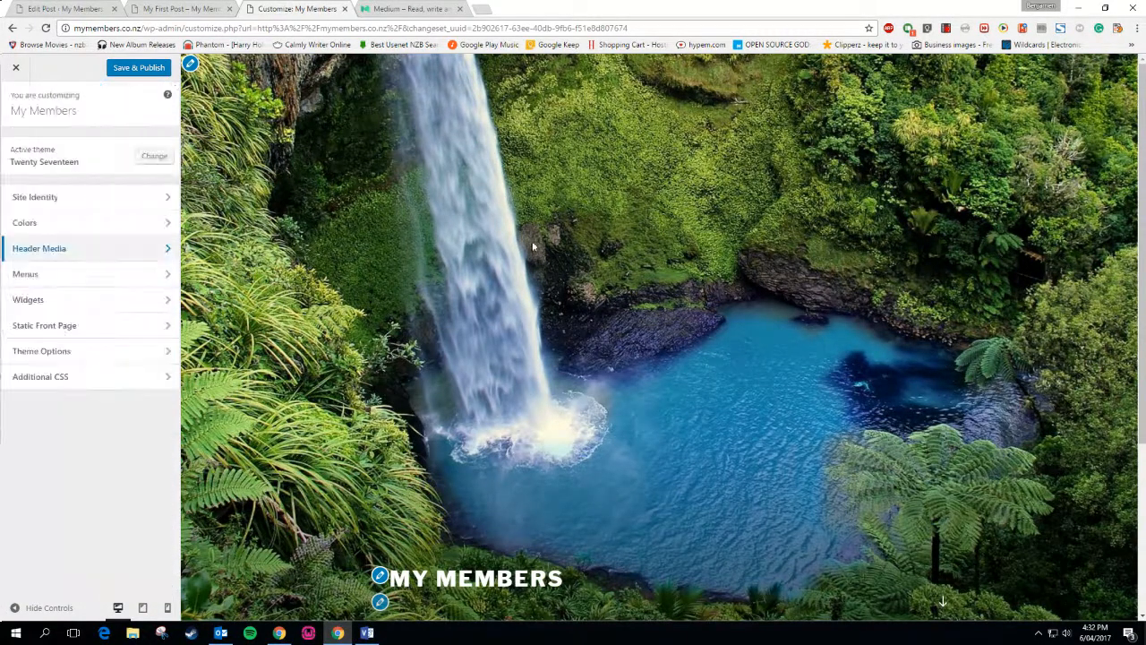
Assign the Home menu to the Top menu location and publish the change
click(80, 273)
click(61, 187)
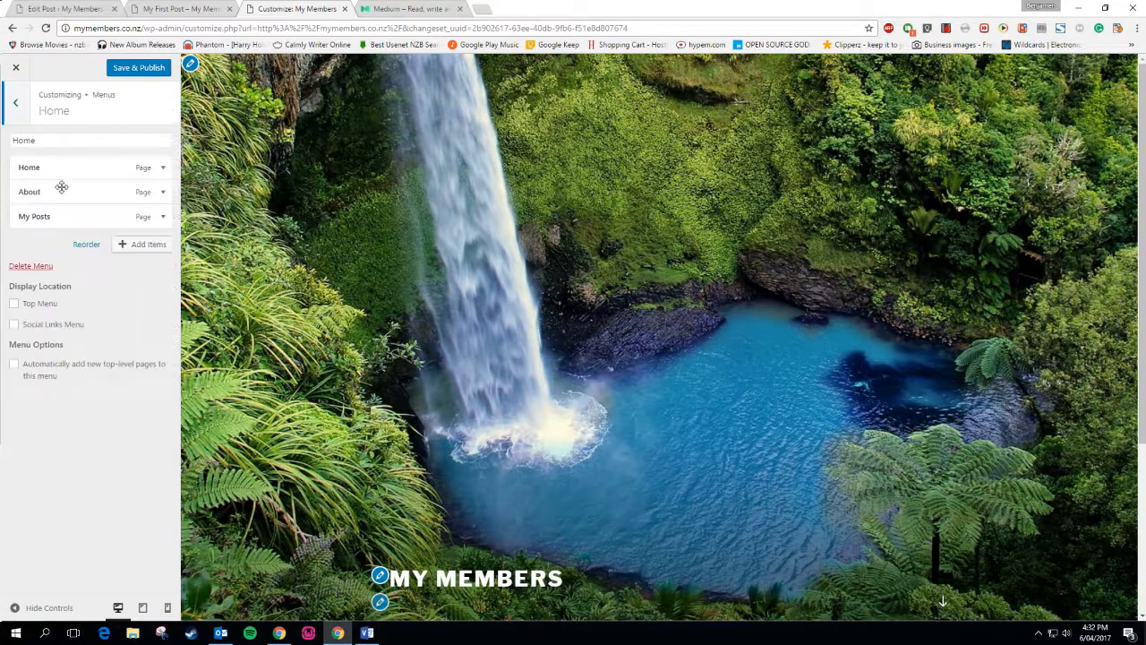
click(14, 103)
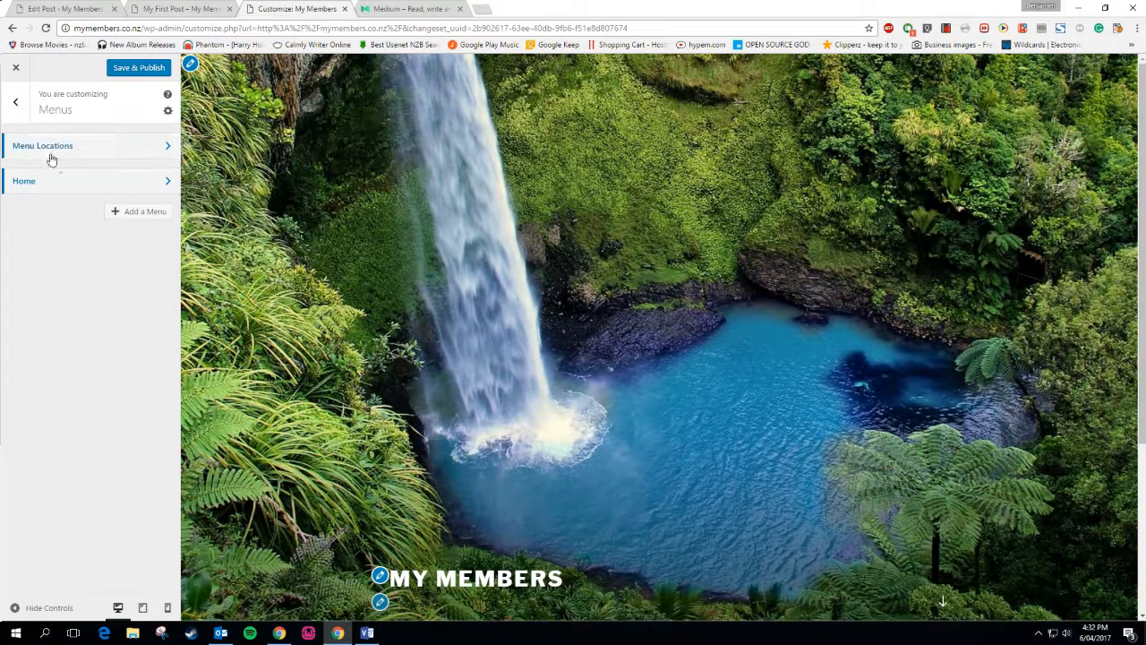
click(49, 149)
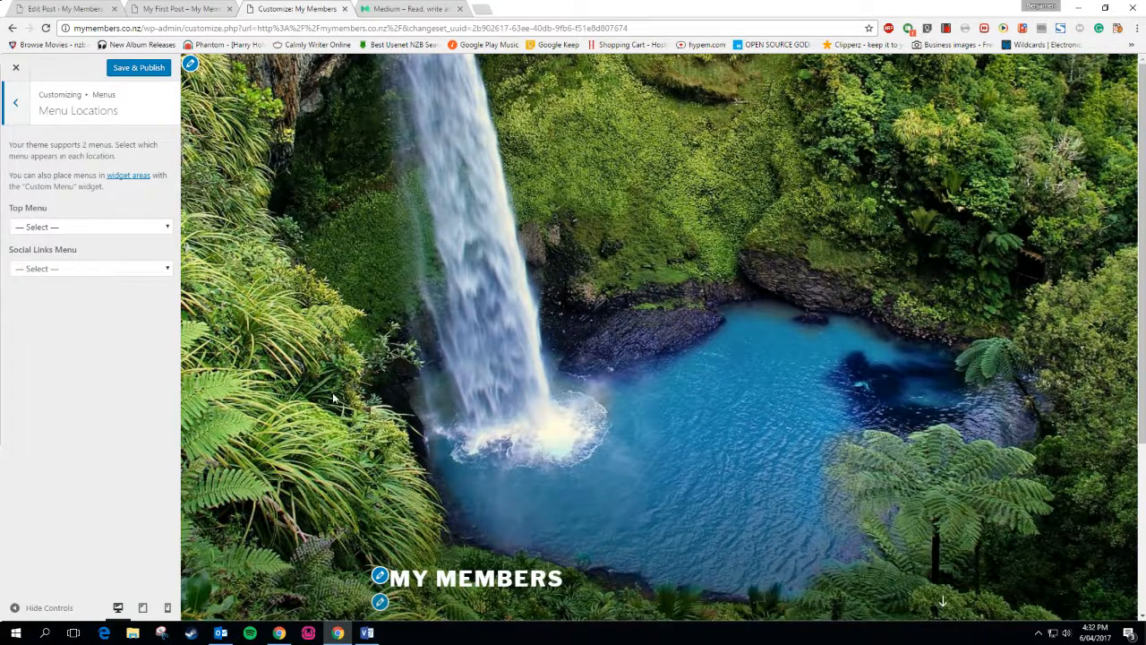
scroll(333, 398, down, 3)
scroll(333, 398, up, 3)
scroll(528, 404, down, 3)
scroll(532, 402, up, 3)
scroll(588, 407, down, 2)
scroll(588, 404, up, 3)
click(86, 228)
click(69, 250)
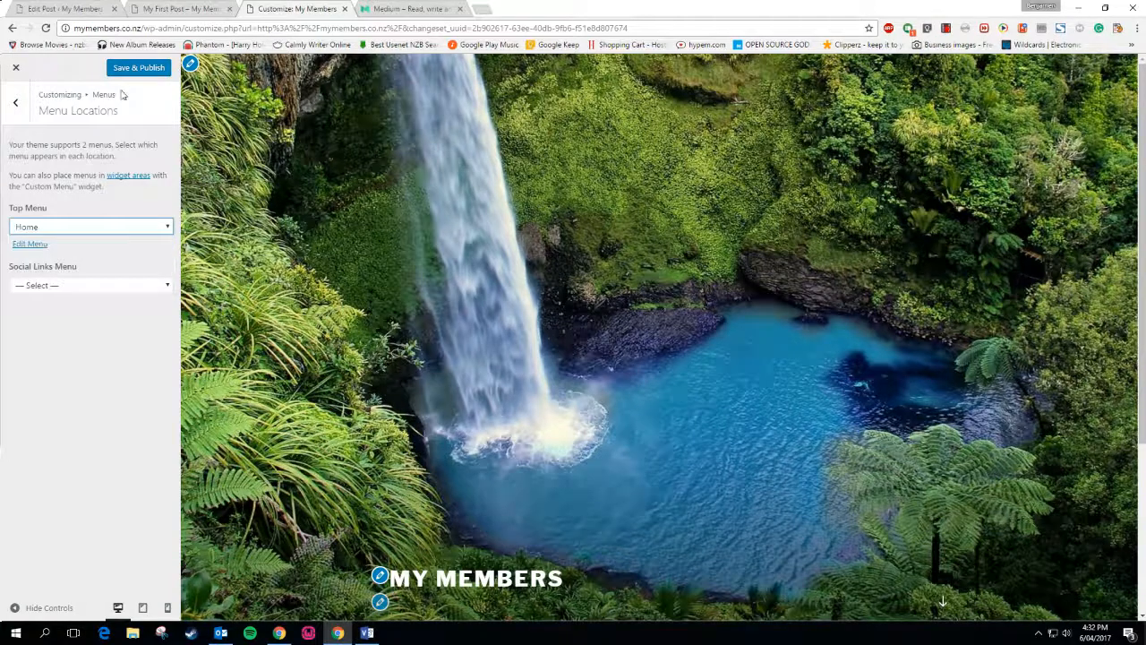
click(127, 69)
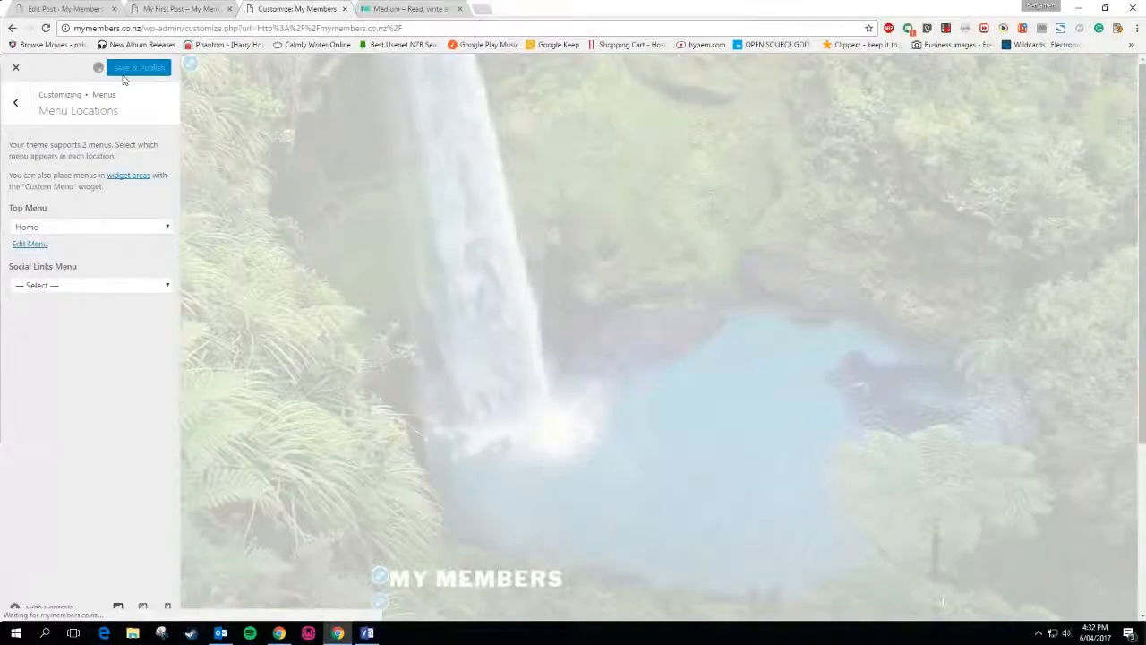
Look over the Static Front Page settings in the Customizer
scroll(289, 325, down, 3)
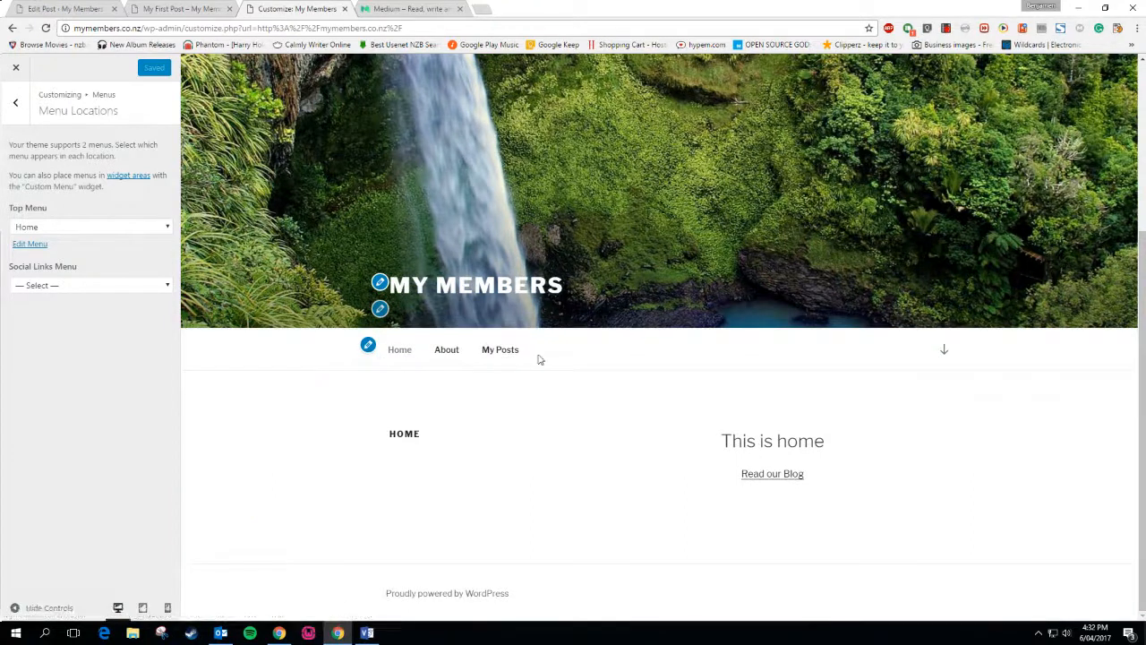
click(14, 102)
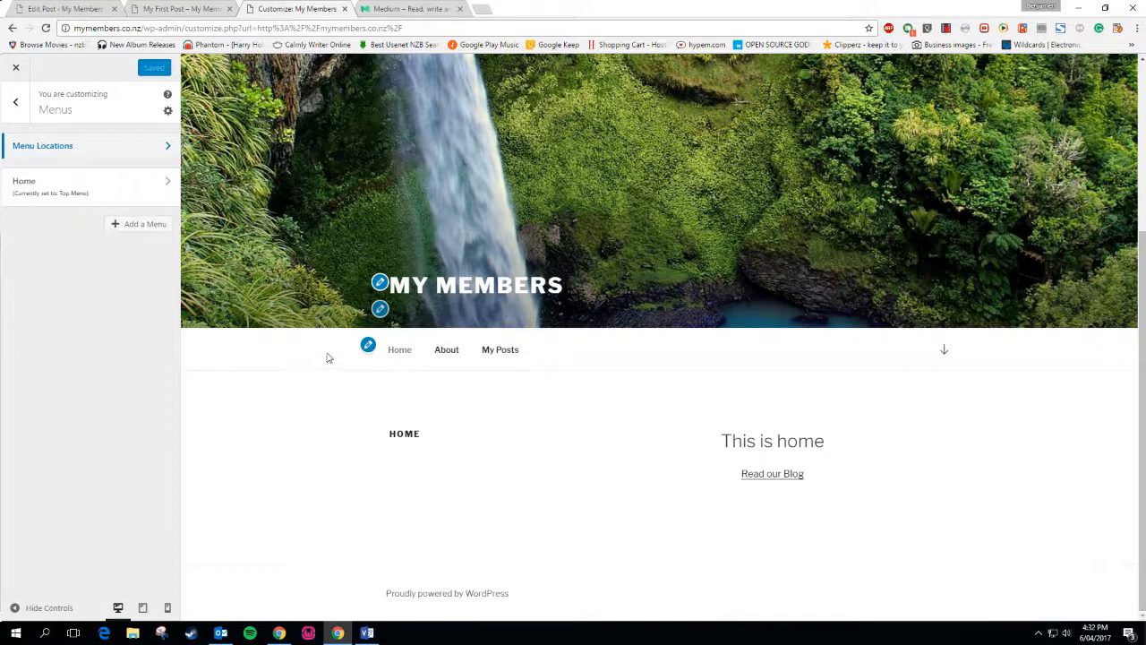
click(15, 101)
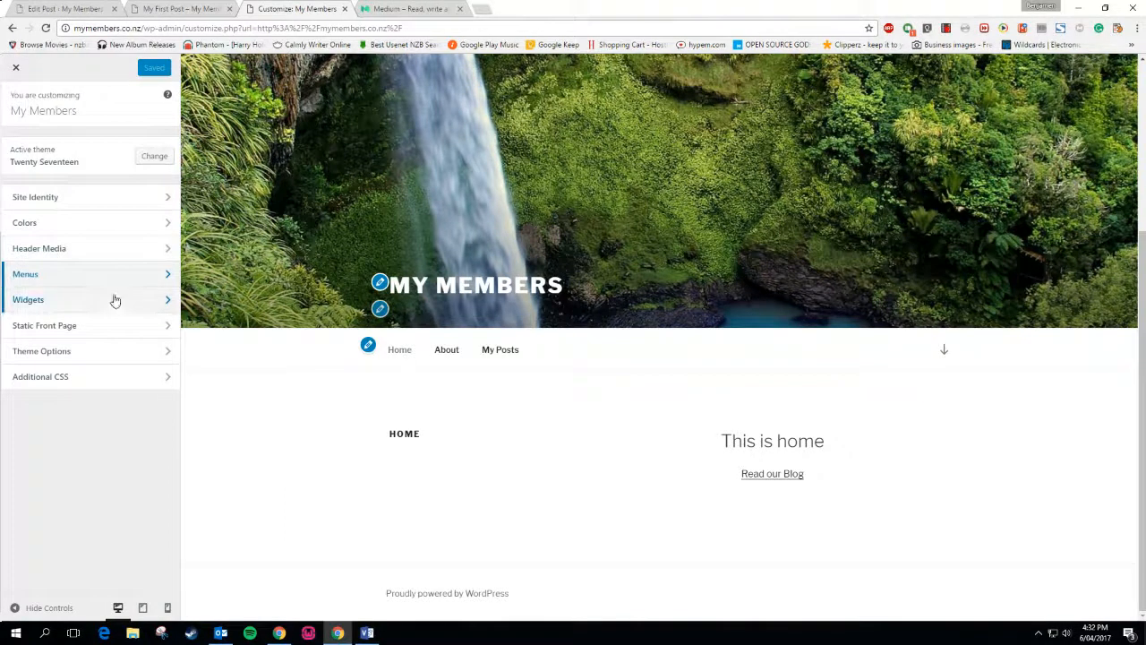
click(105, 326)
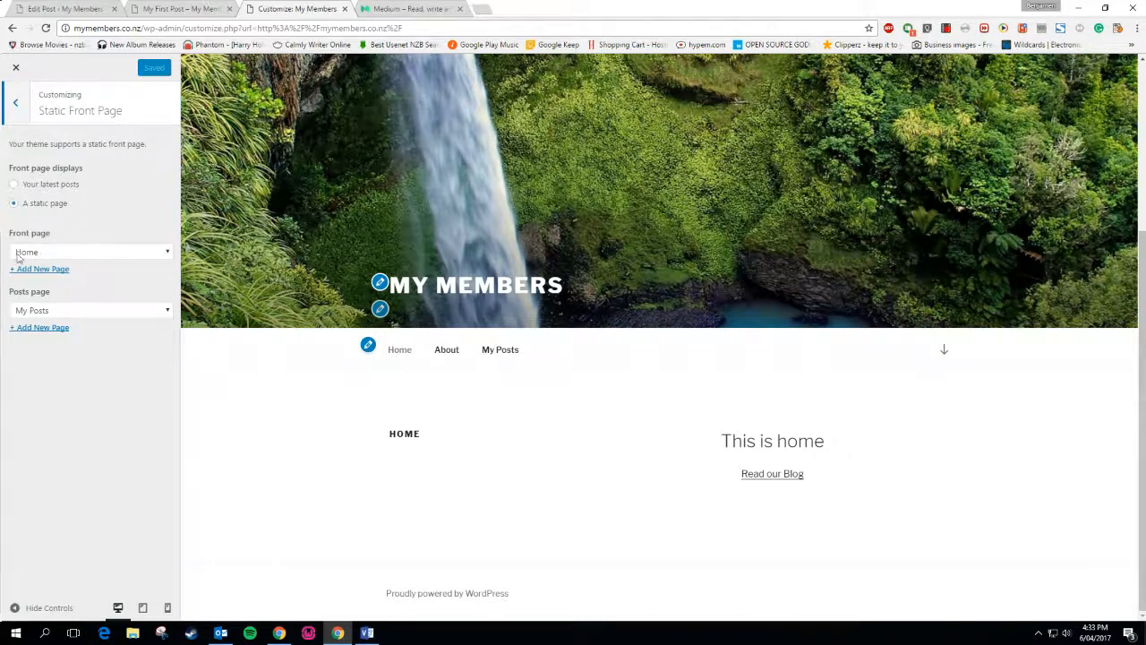
click(15, 106)
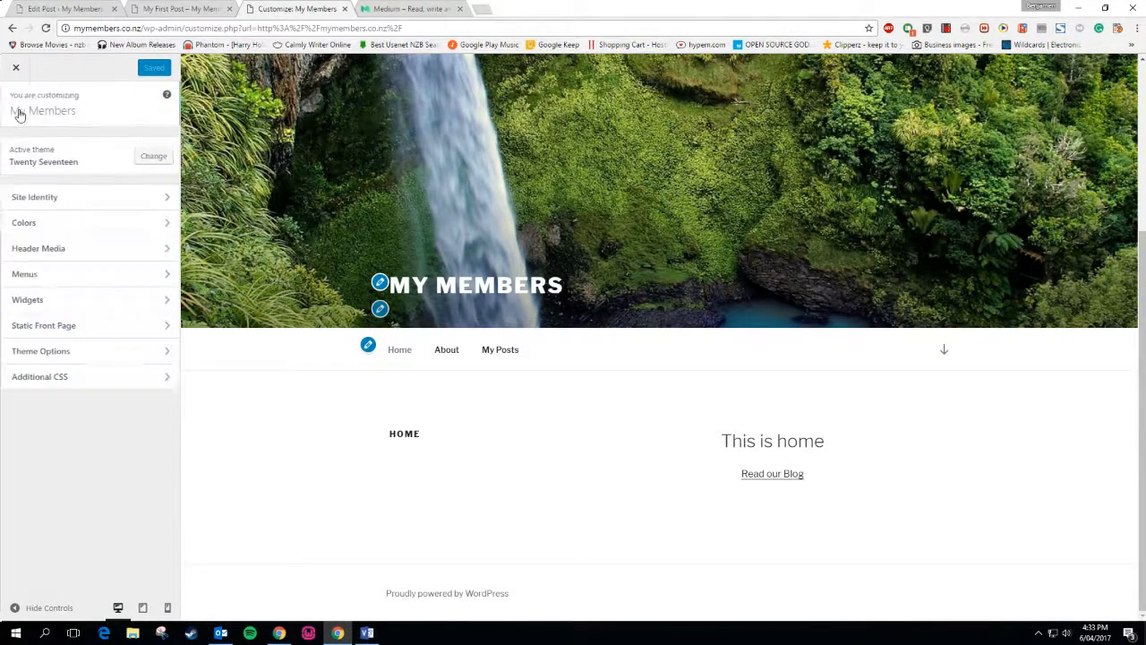
Set the page layout to One Column, publish, and select the admin path in the URL
click(76, 350)
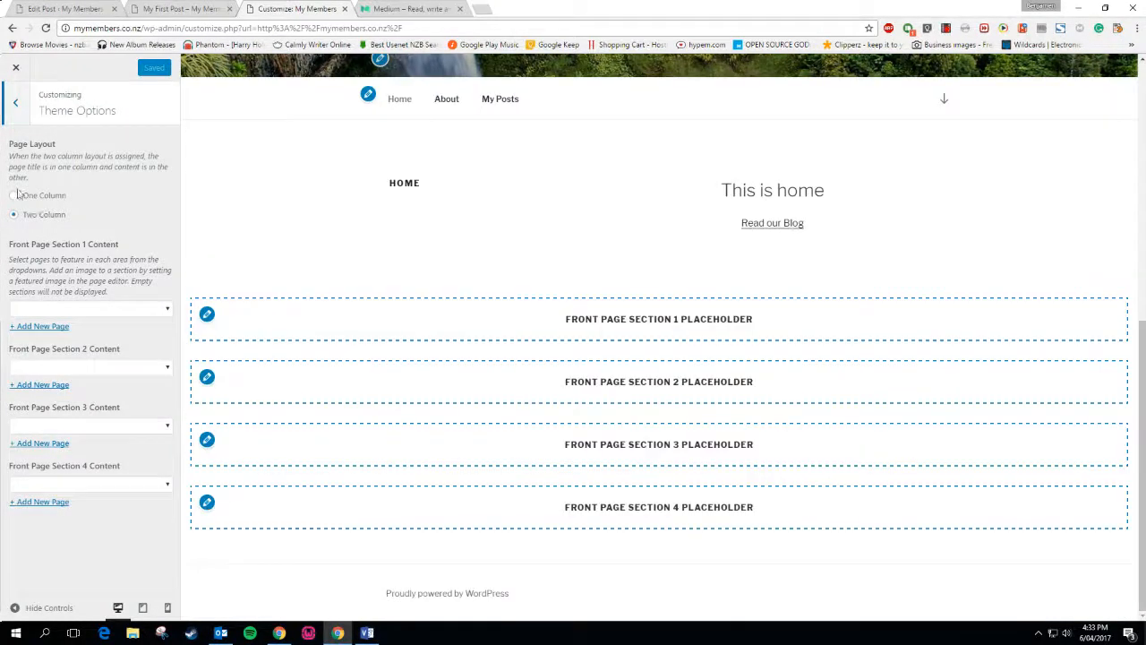
click(14, 195)
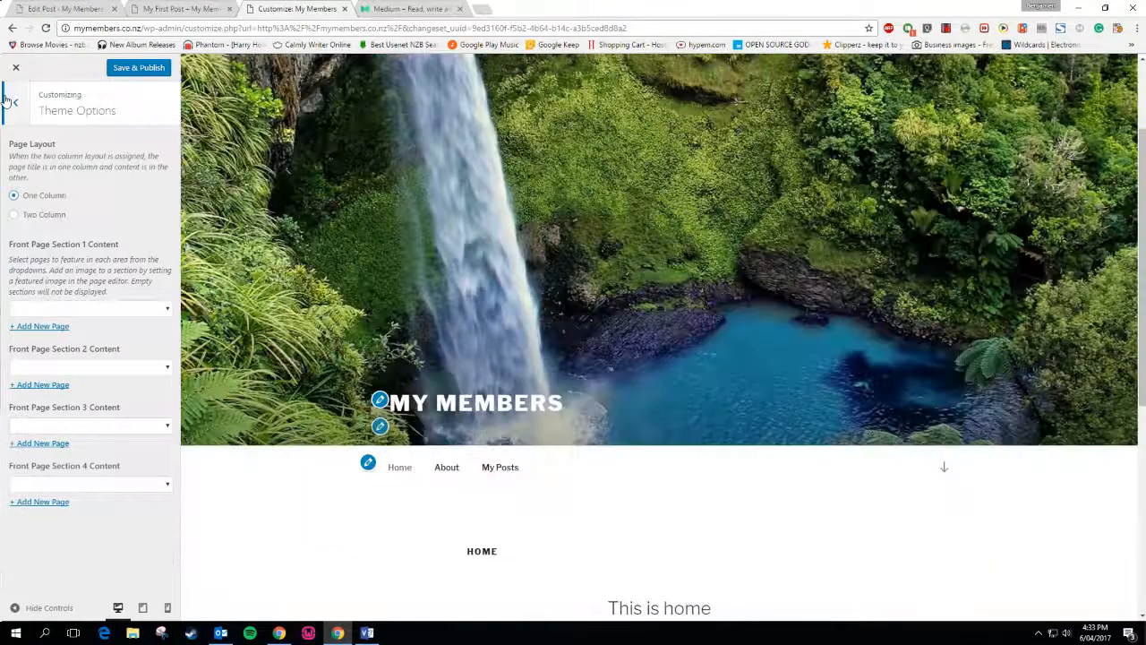
click(11, 100)
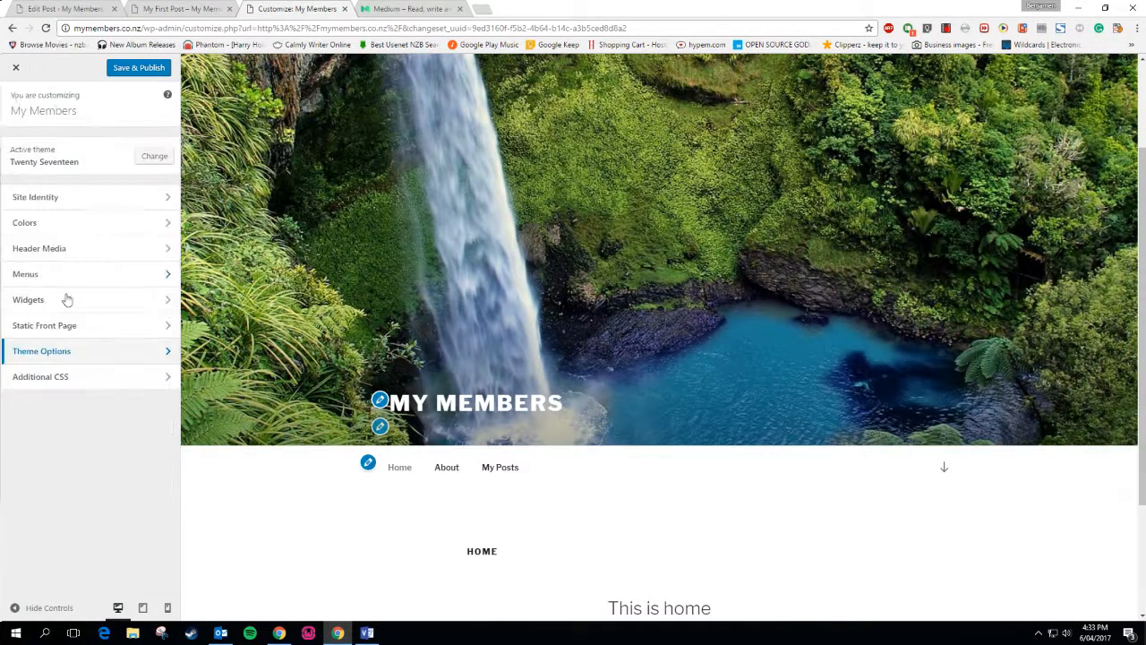
click(146, 68)
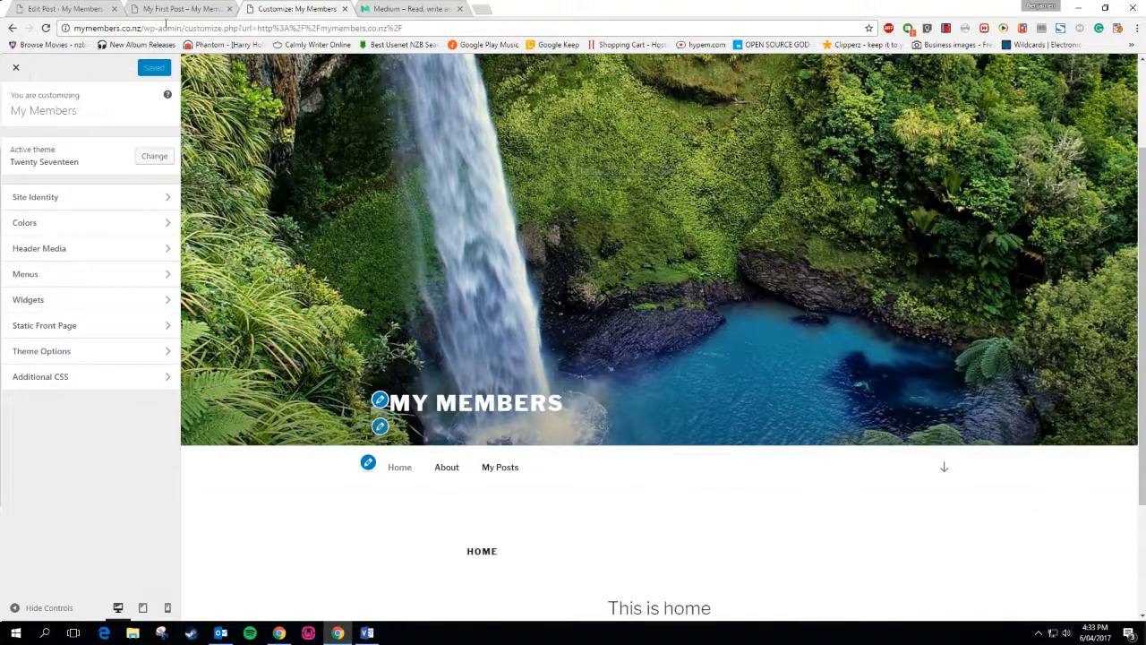
drag(141, 28, 550, 28)
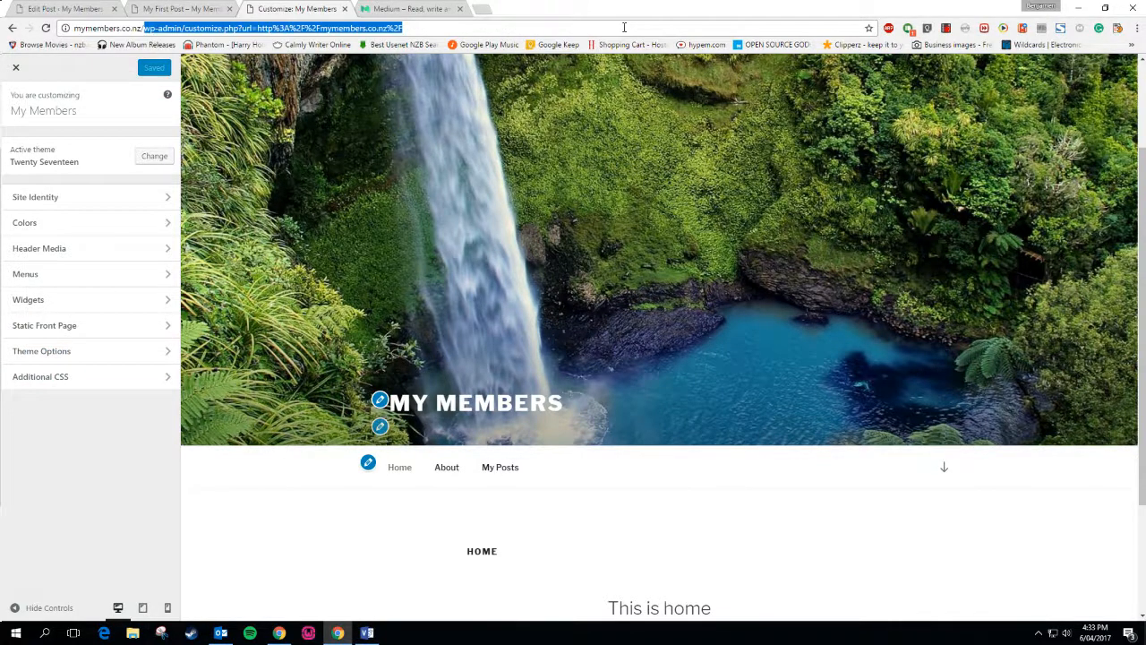
Load the public mymembers.co.nz home page and open its About page
key(BackSpace)
key(Return)
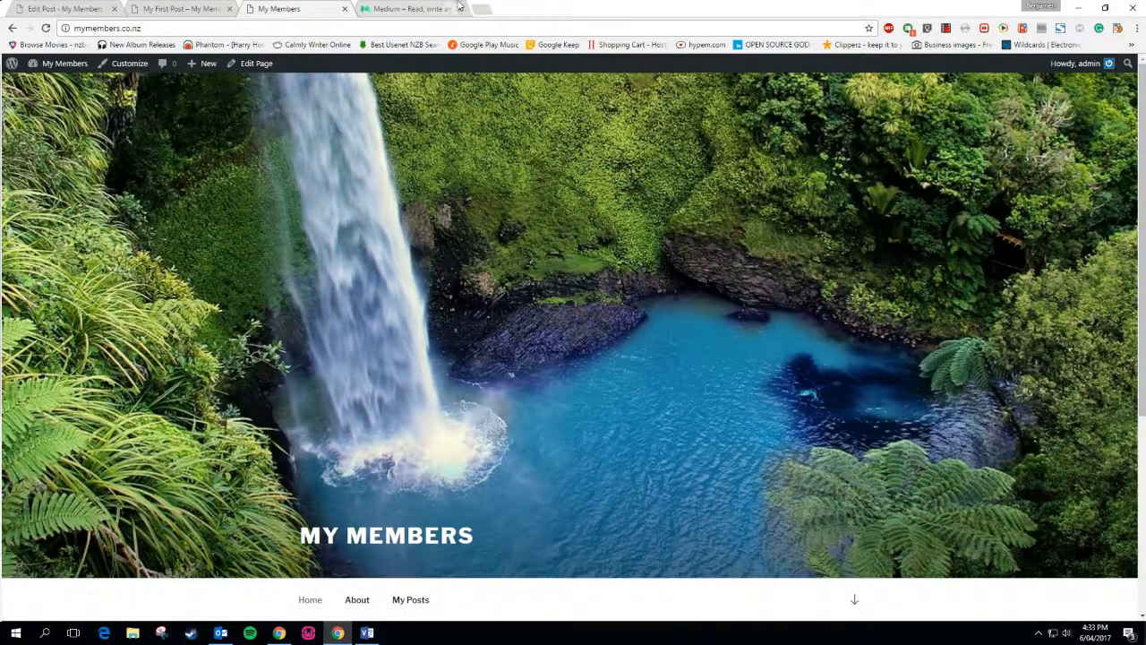
click(412, 8)
click(307, 8)
scroll(795, 293, down, 3)
scroll(794, 293, up, 3)
scroll(795, 293, down, 3)
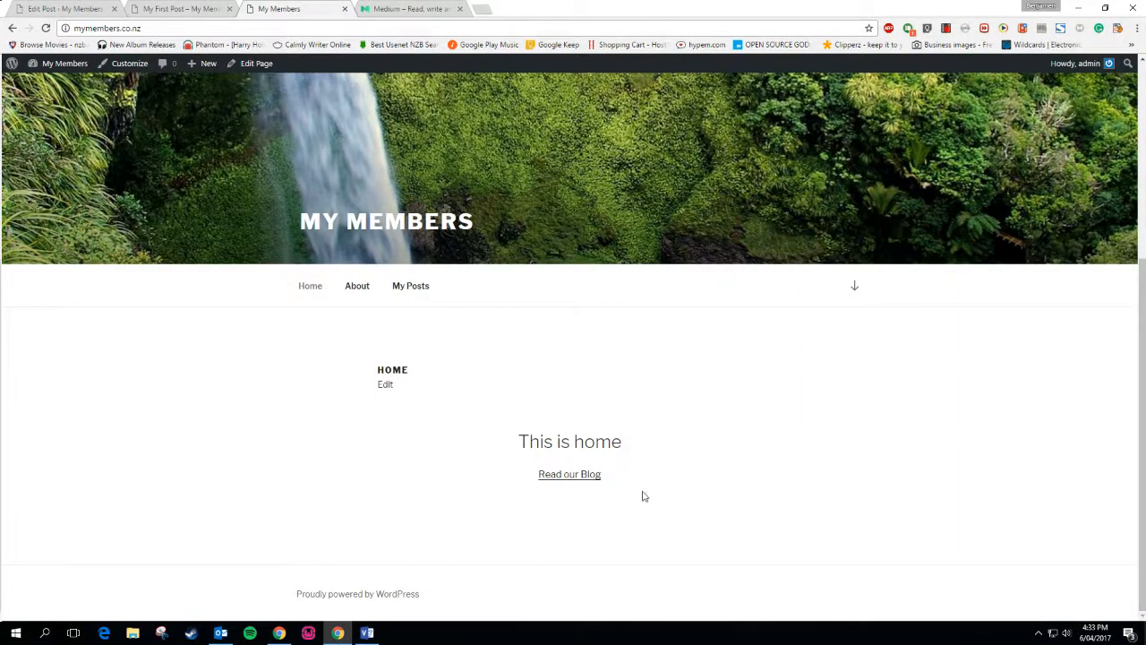
click(367, 297)
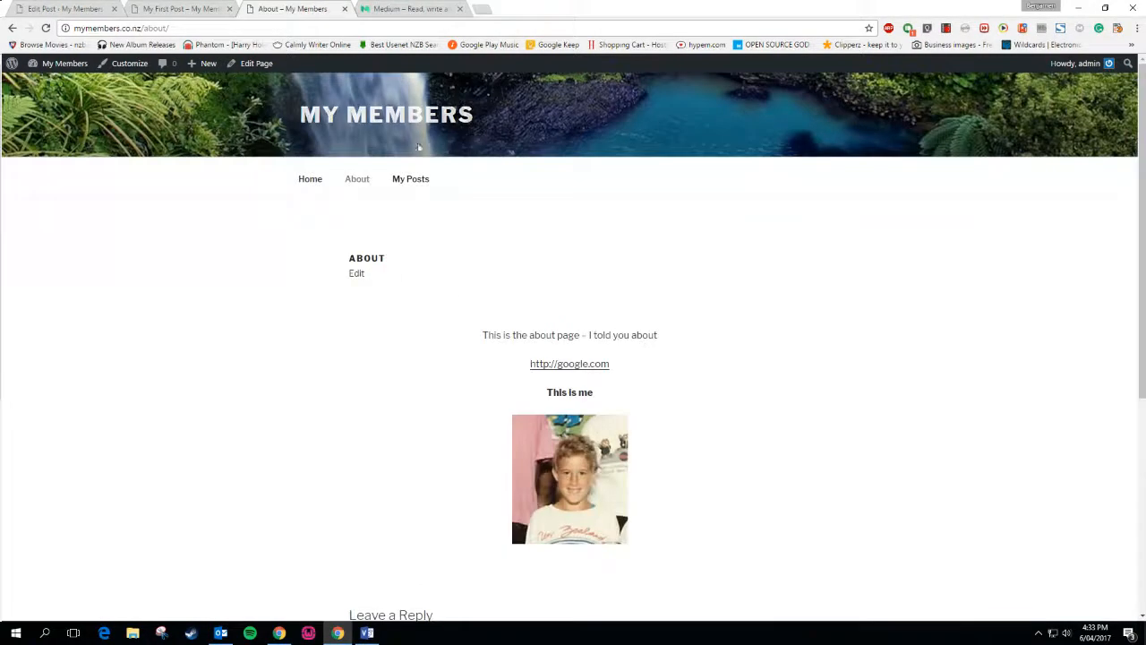
Check the My First Post editor, then the admin lists of posts and pages
click(215, 6)
click(94, 8)
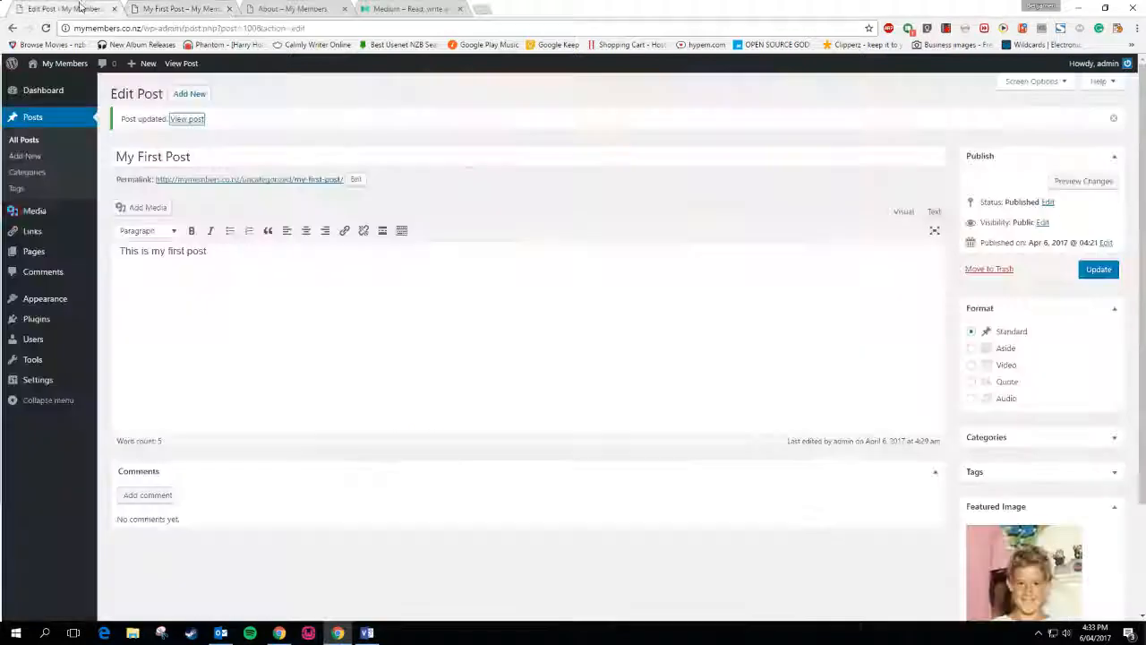
click(25, 140)
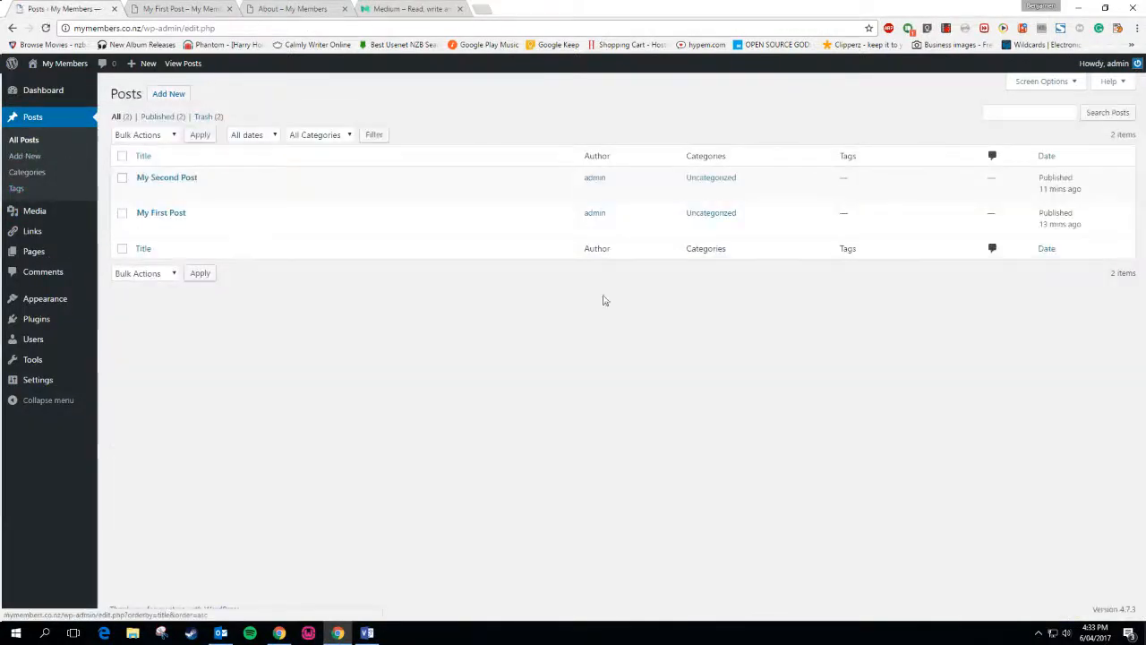
click(100, 254)
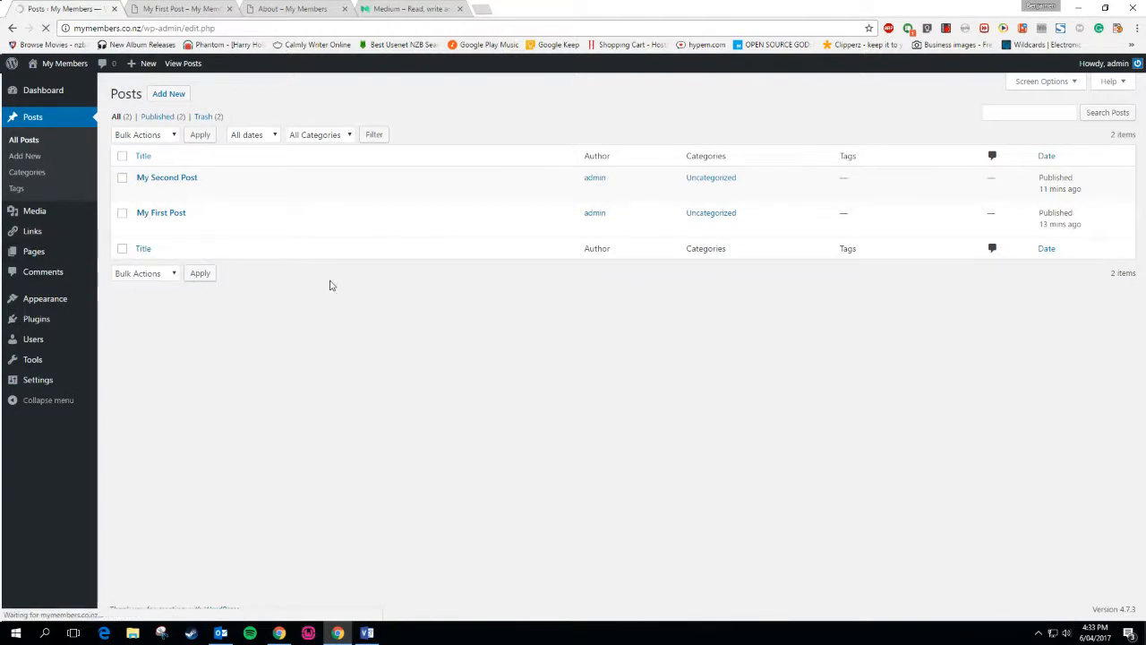
mouse_move(27, 252)
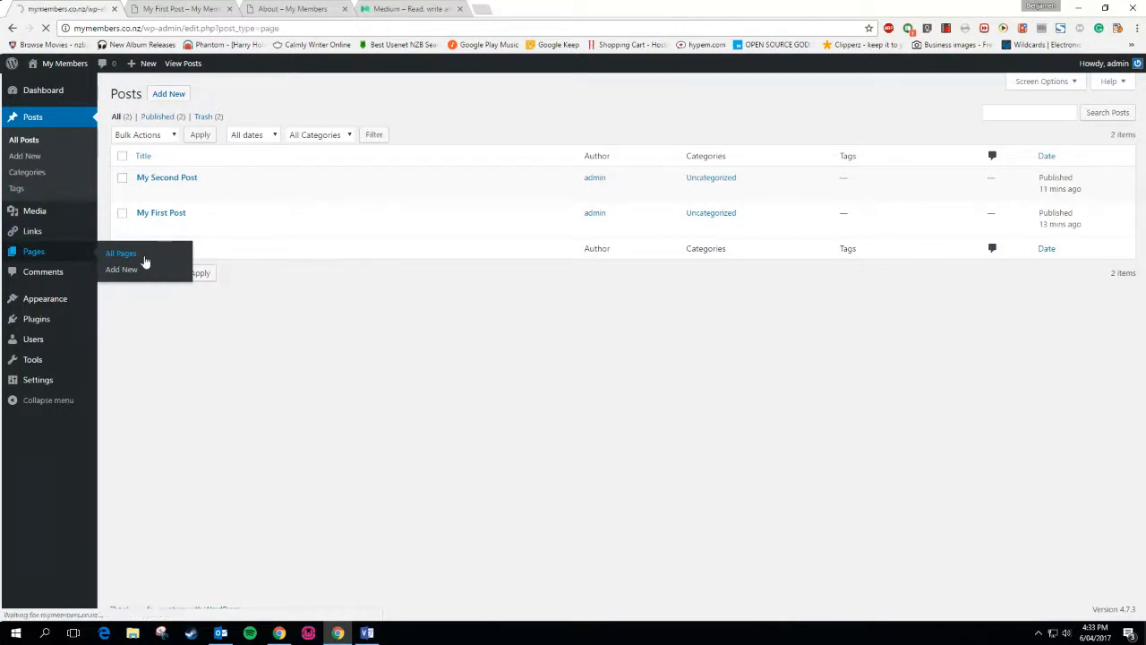
View the published My First Post, then close its tab and return to About
click(188, 11)
scroll(229, 362, down, 3)
scroll(230, 376, up, 3)
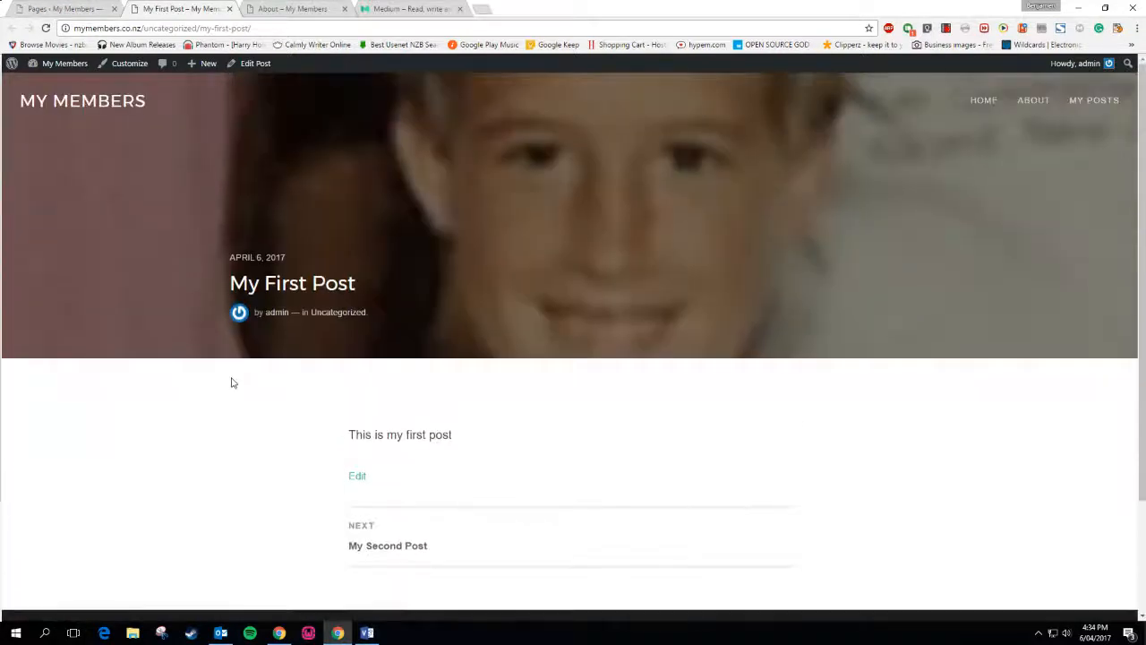
click(268, 9)
click(229, 9)
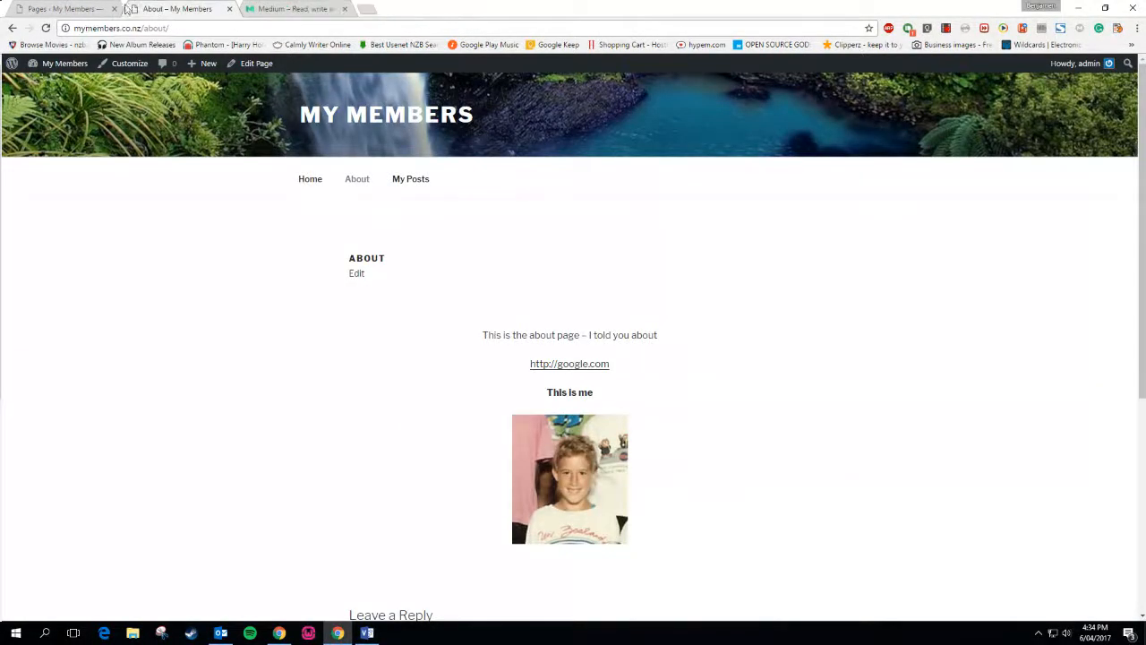
scroll(336, 314, down, 4)
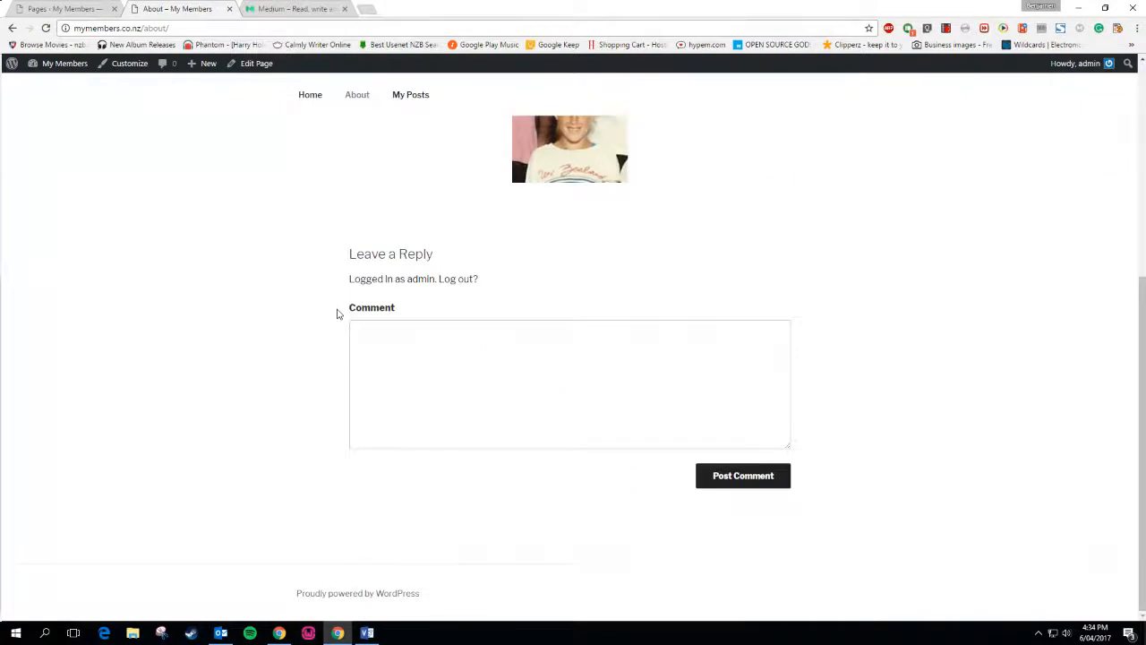
scroll(336, 312, up, 4)
Go to the Home page and open the My Posts page
click(327, 178)
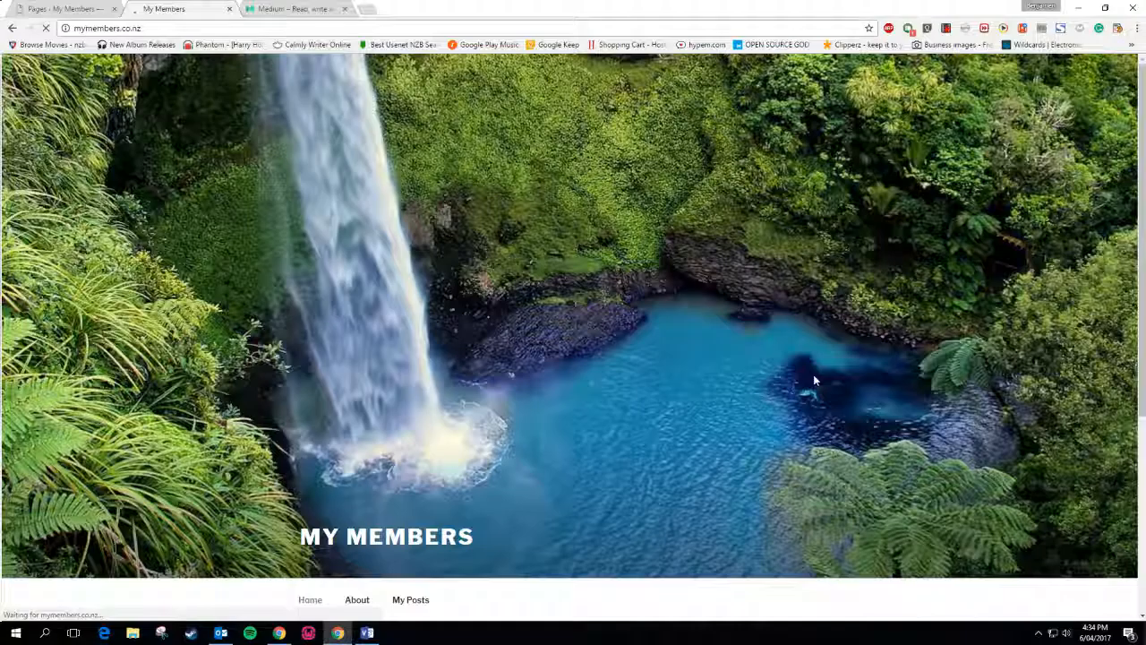
scroll(813, 376, down, 3)
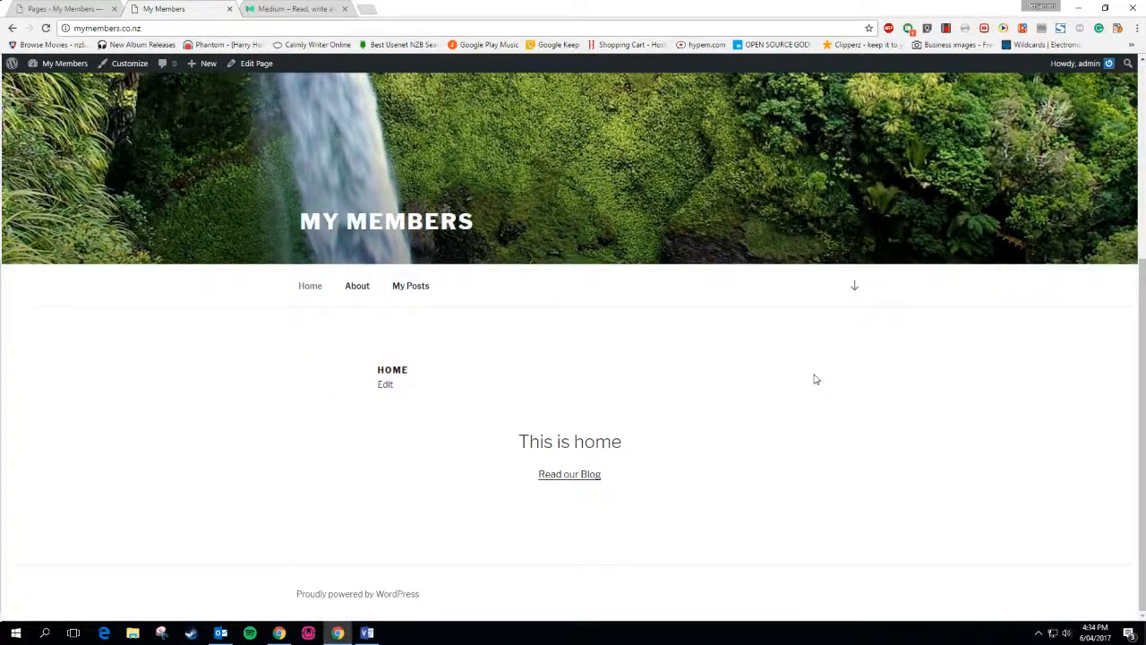
scroll(812, 378, up, 3)
scroll(810, 379, down, 3)
click(408, 285)
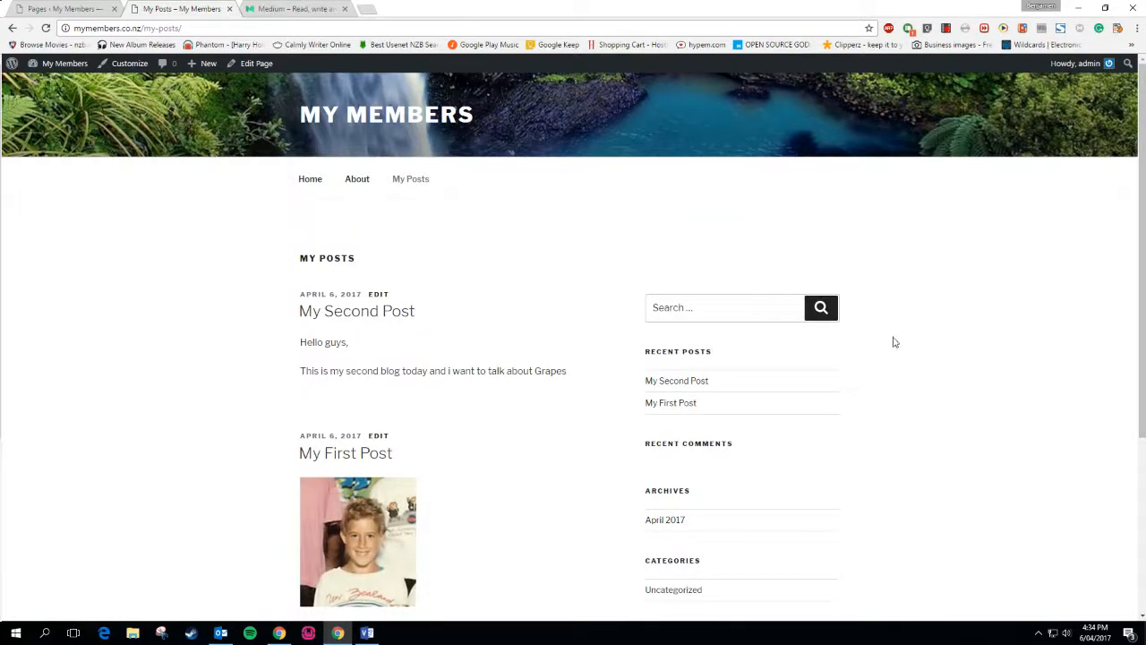
scroll(952, 348, down, 3)
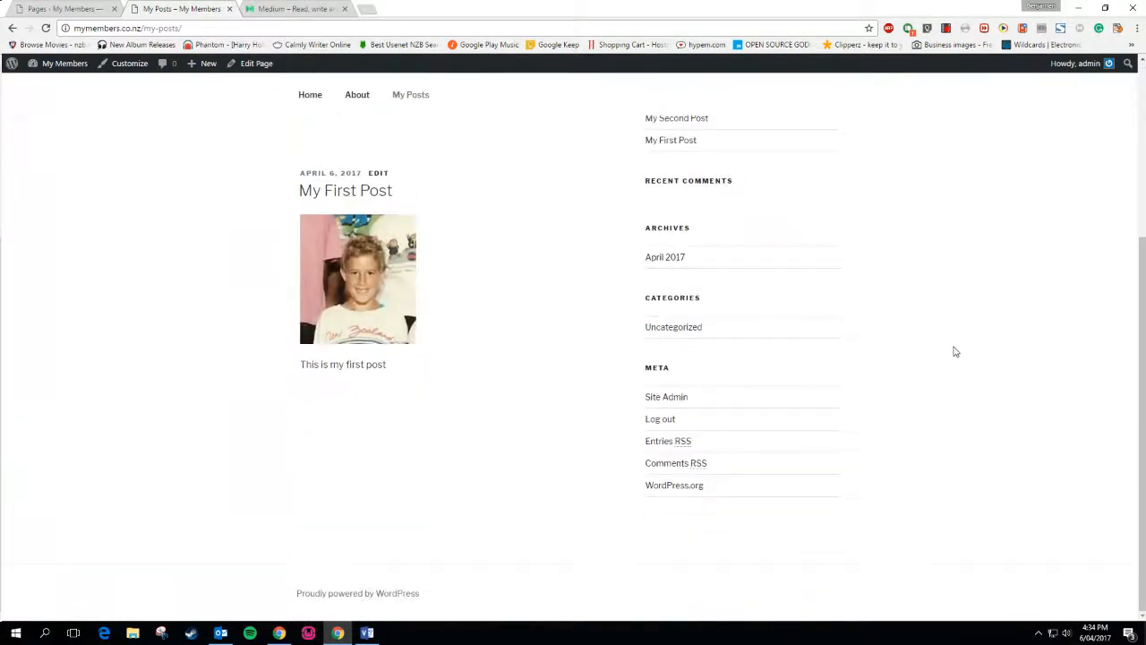
scroll(1065, 324, up, 2)
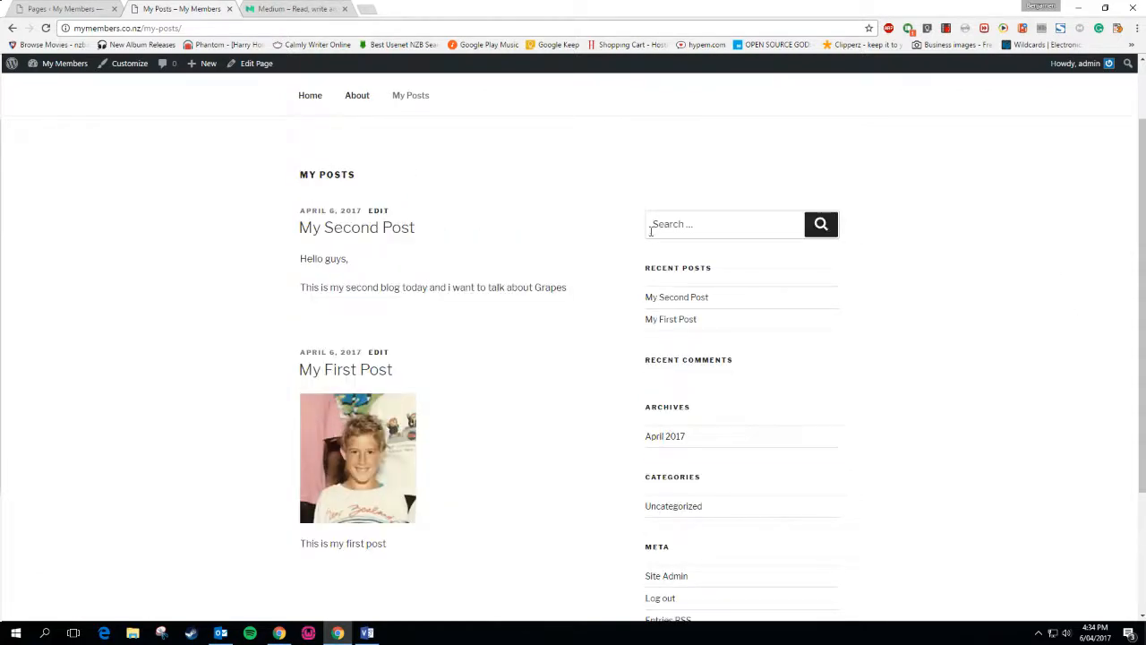
Compare the My Posts page against the Medium feed, switching back and forth
click(295, 8)
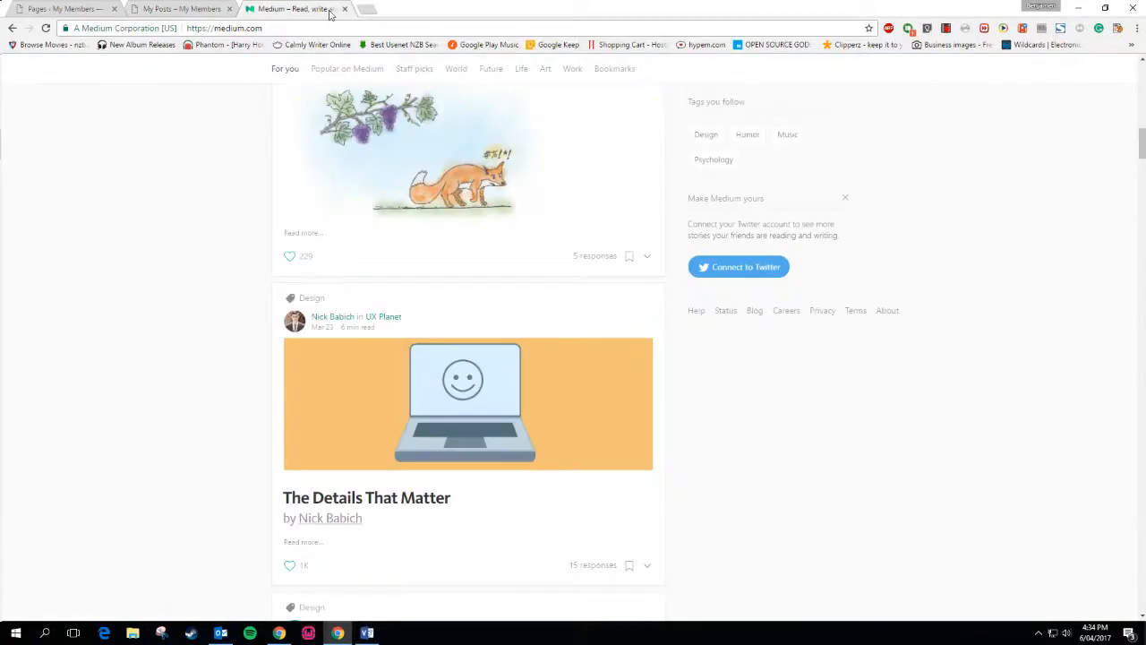
scroll(923, 259, up, 10)
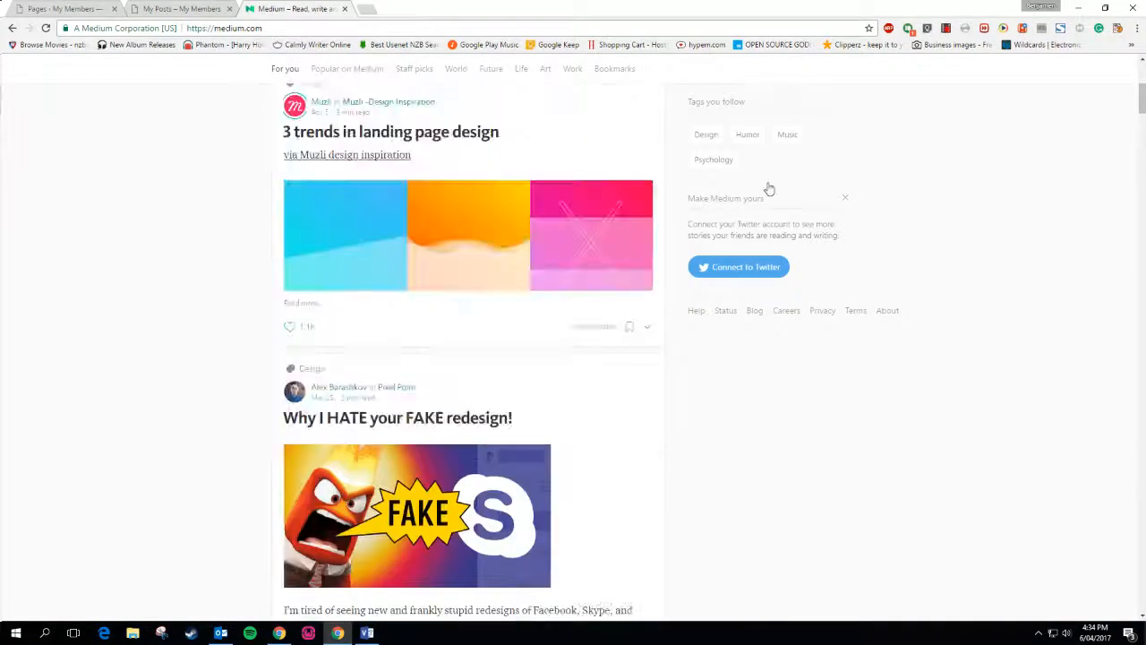
click(143, 8)
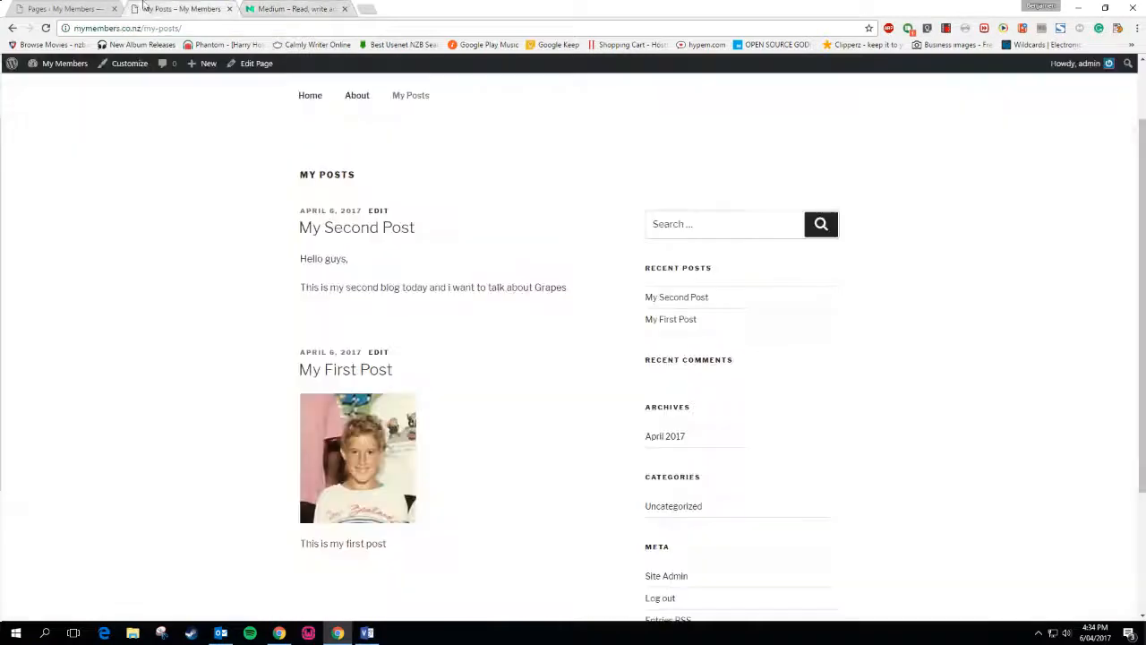
scroll(234, 260, down, 2)
scroll(234, 259, up, 3)
click(314, 8)
scroll(163, 358, down, 6)
scroll(164, 355, up, 3)
click(162, 8)
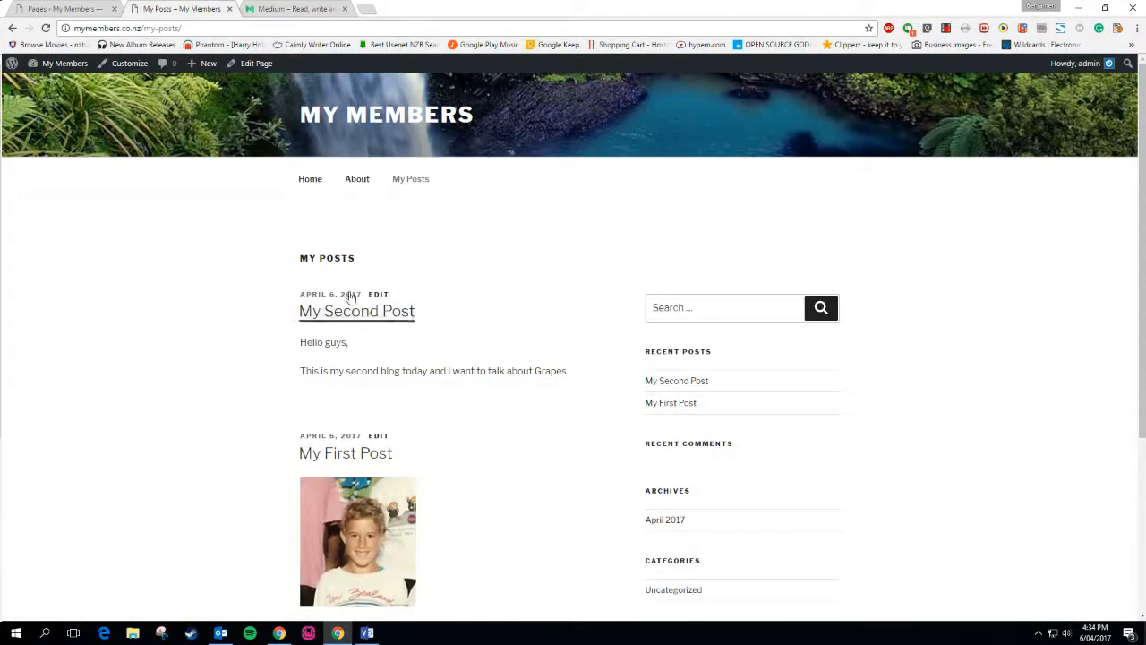
click(320, 8)
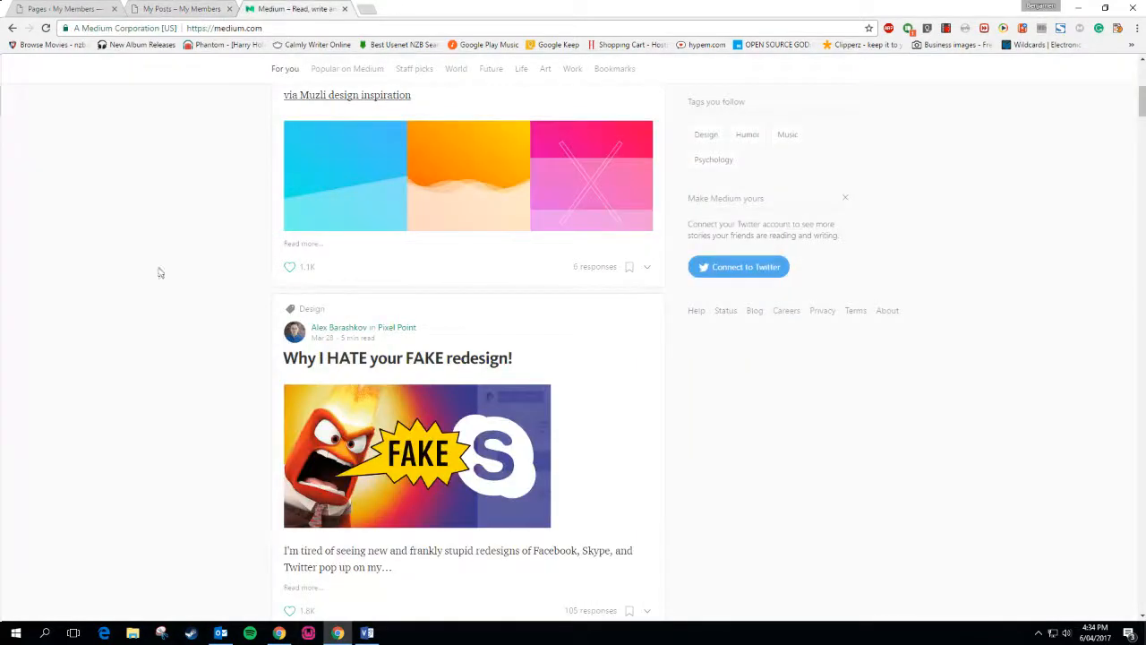
click(179, 8)
click(296, 8)
click(180, 8)
scroll(403, 463, down, 3)
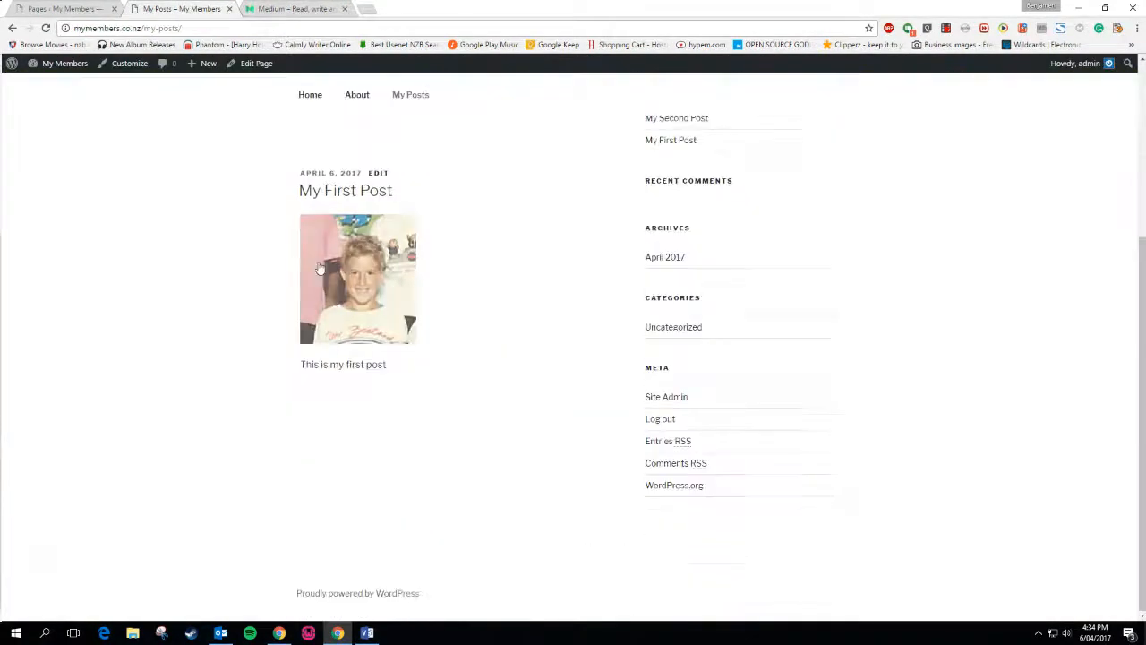
Open My First Post from the My Posts listing and read through it
click(363, 271)
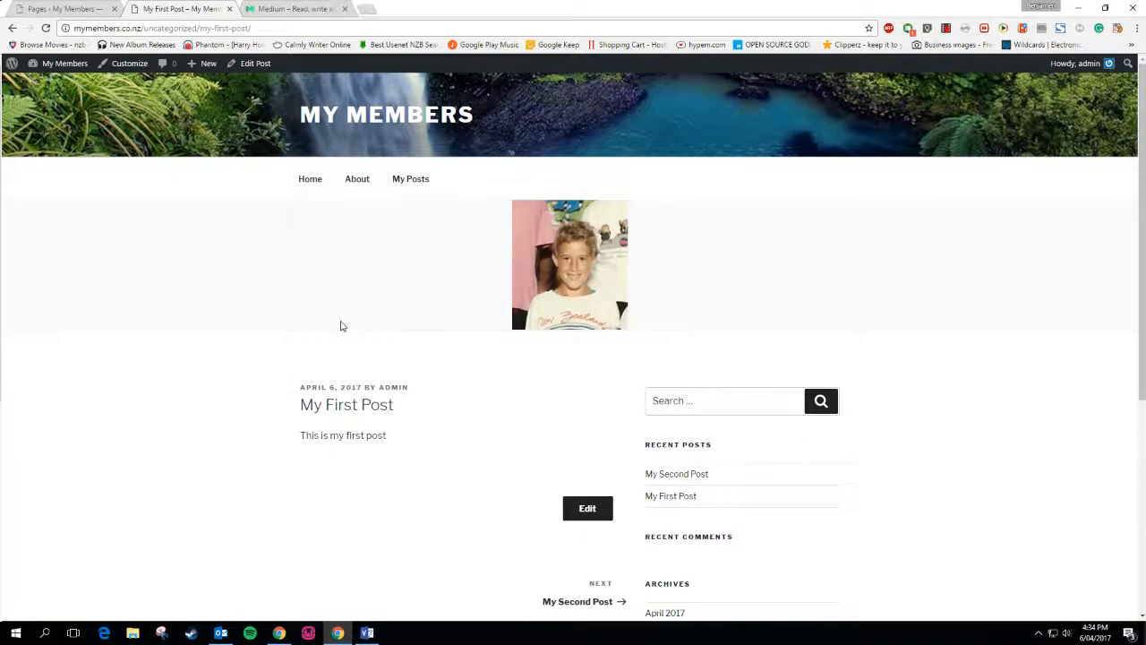
scroll(341, 326, down, 3)
scroll(340, 326, up, 3)
scroll(327, 358, down, 4)
scroll(328, 356, up, 3)
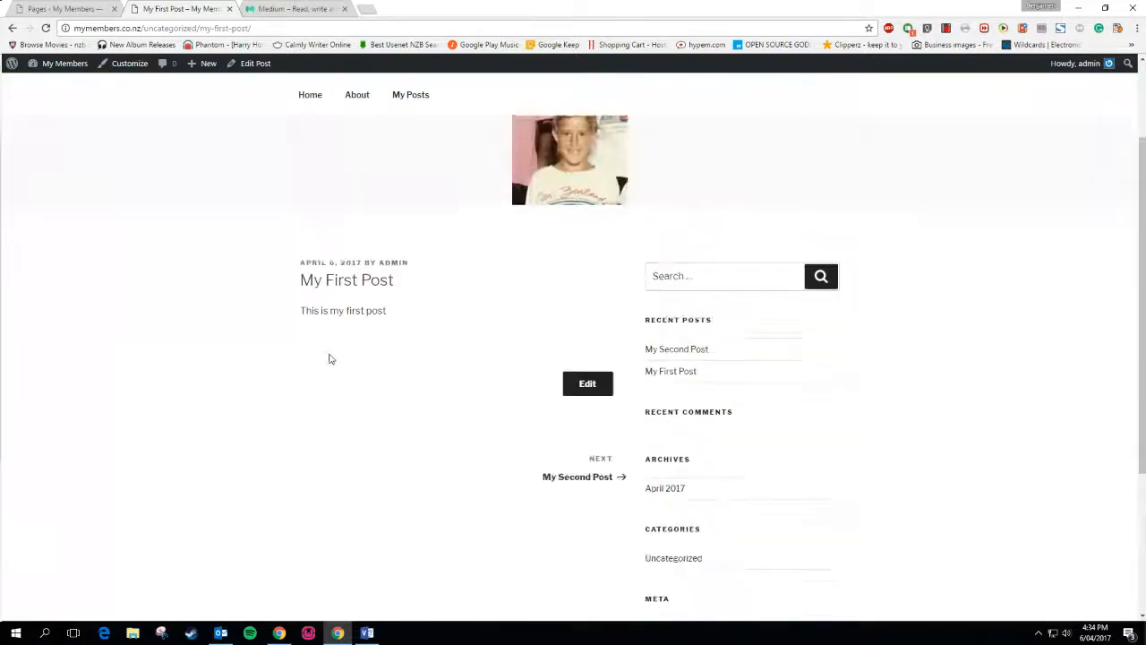
scroll(330, 353, up, 1)
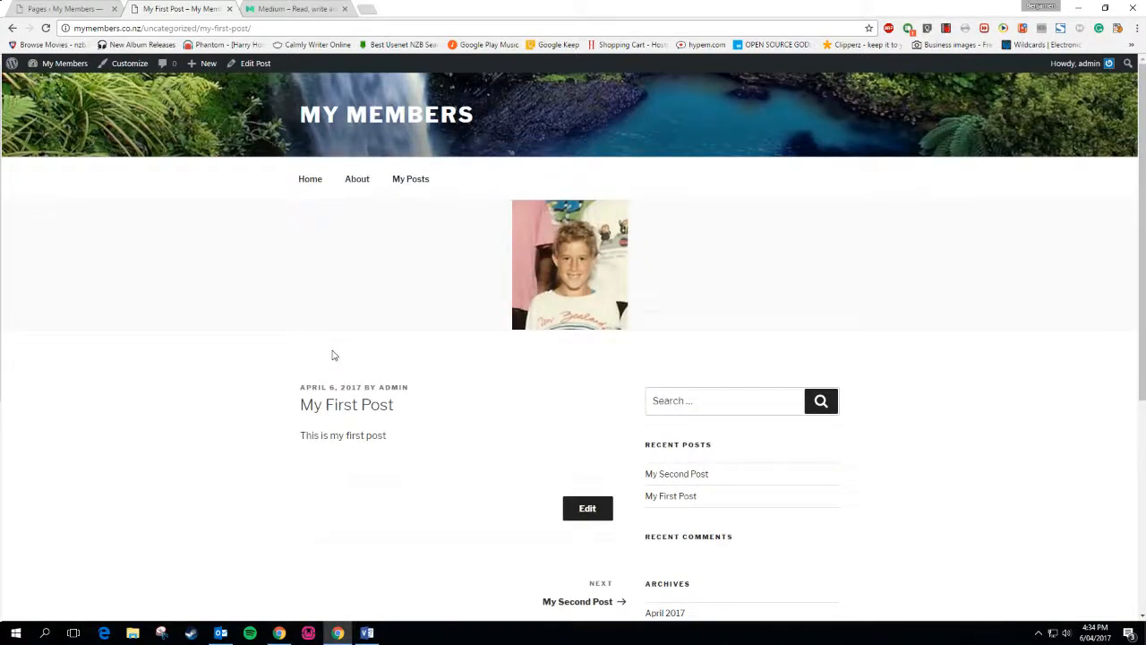
scroll(332, 356, down, 4)
scroll(332, 355, up, 1)
On Medium, open and read the '3 trends in landing page design' article
key(ctrl+Tab)
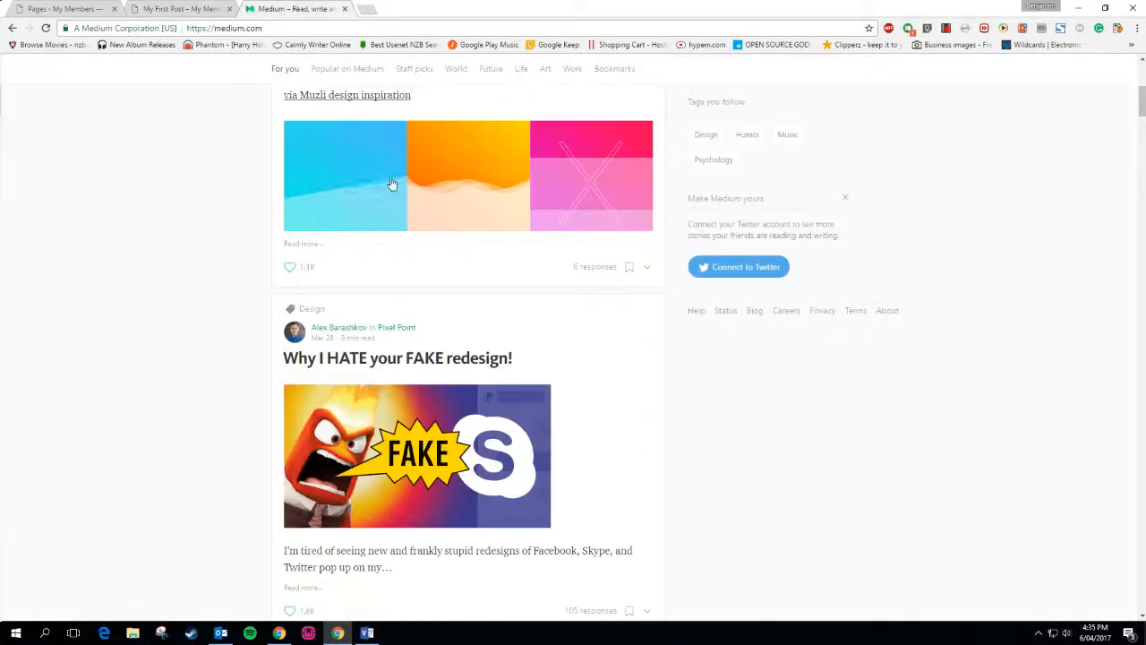
scroll(408, 324, up, 3)
click(481, 418)
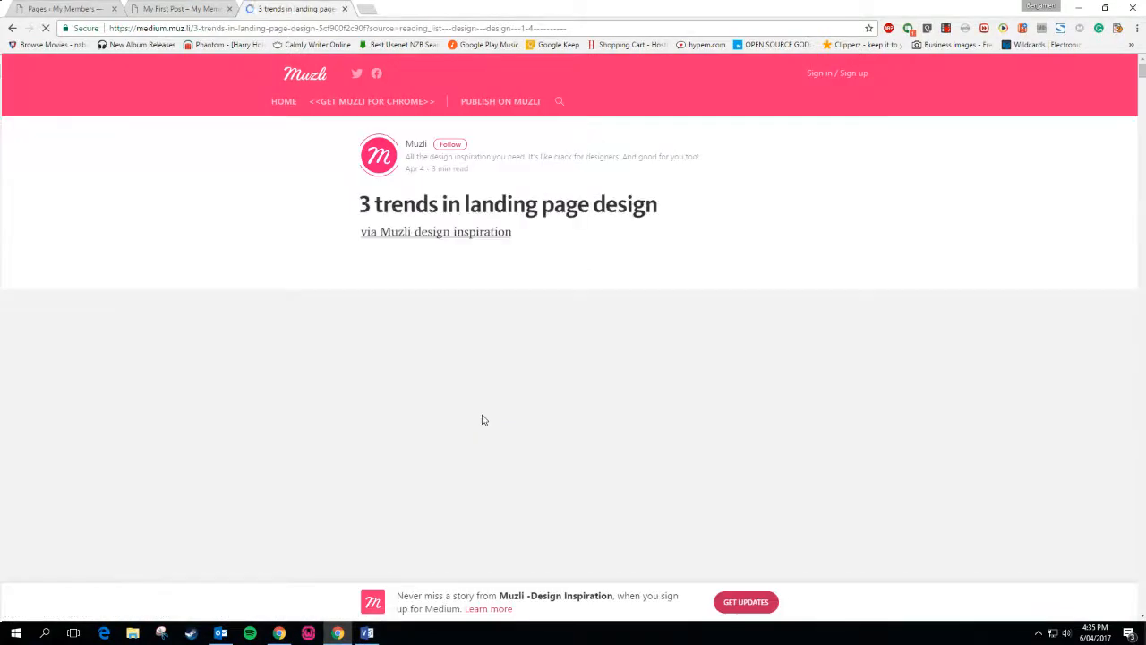
scroll(555, 473, down, 5)
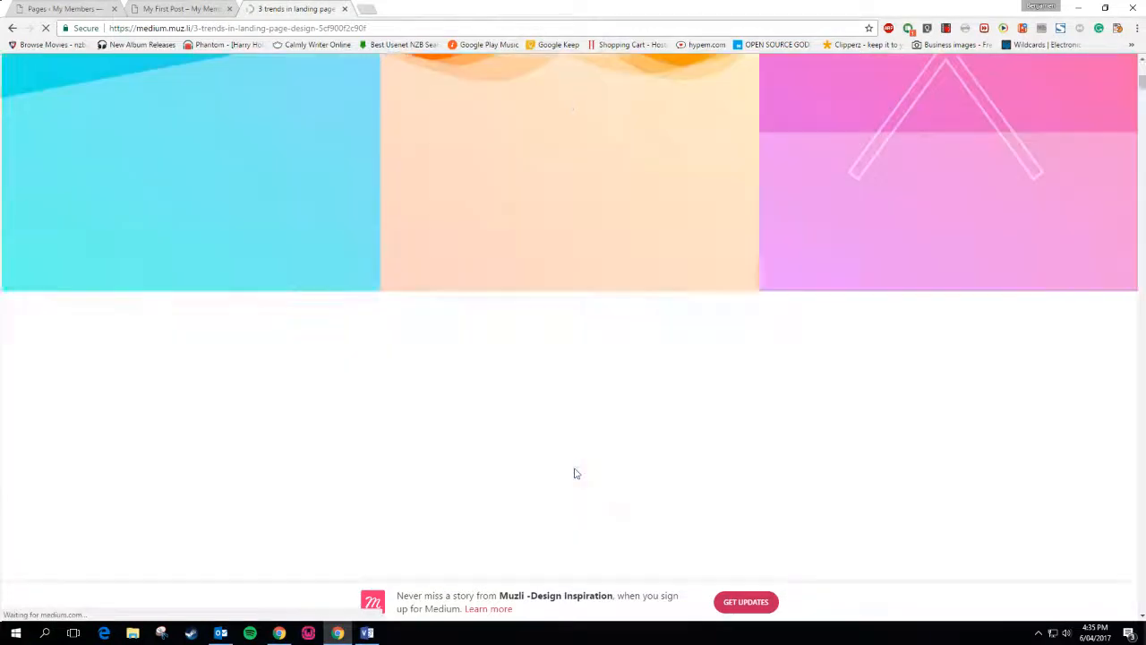
scroll(576, 473, up, 4)
scroll(574, 472, up, 1)
scroll(574, 472, down, 5)
scroll(574, 473, up, 4)
scroll(574, 473, up, 1)
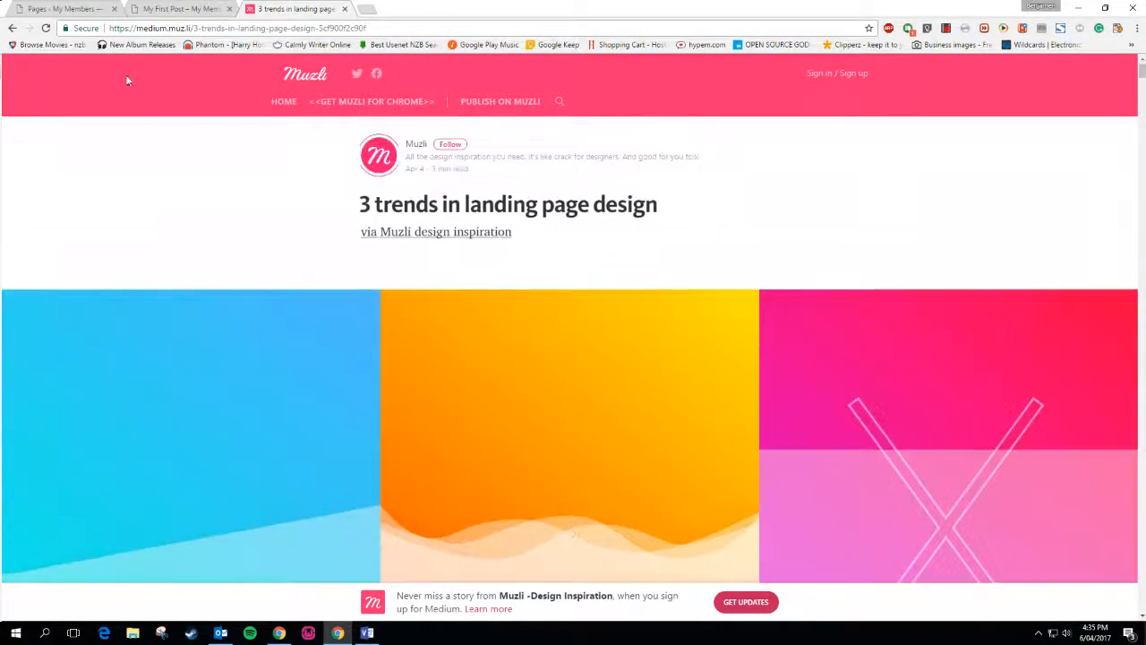
Switch between My First Post and the article, back out to Medium, then the pages list
click(179, 8)
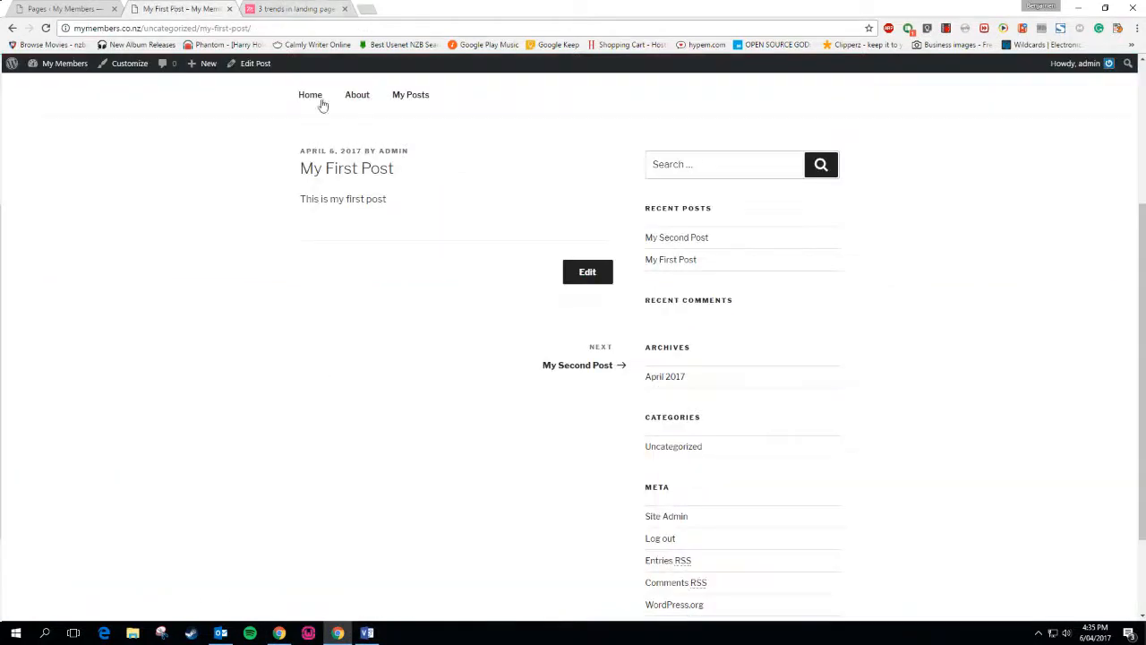
scroll(324, 358, up, 3)
click(311, 8)
click(12, 29)
click(63, 8)
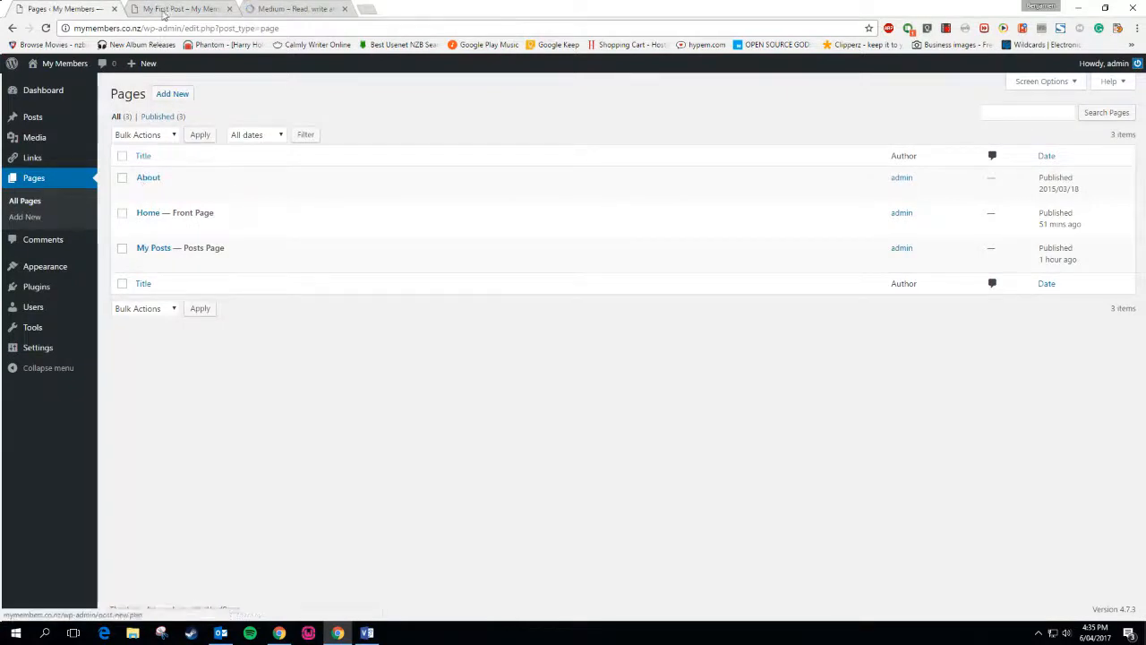
From My First Post, go to the Home page and then the About page
click(164, 14)
scroll(290, 268, up, 1)
click(309, 179)
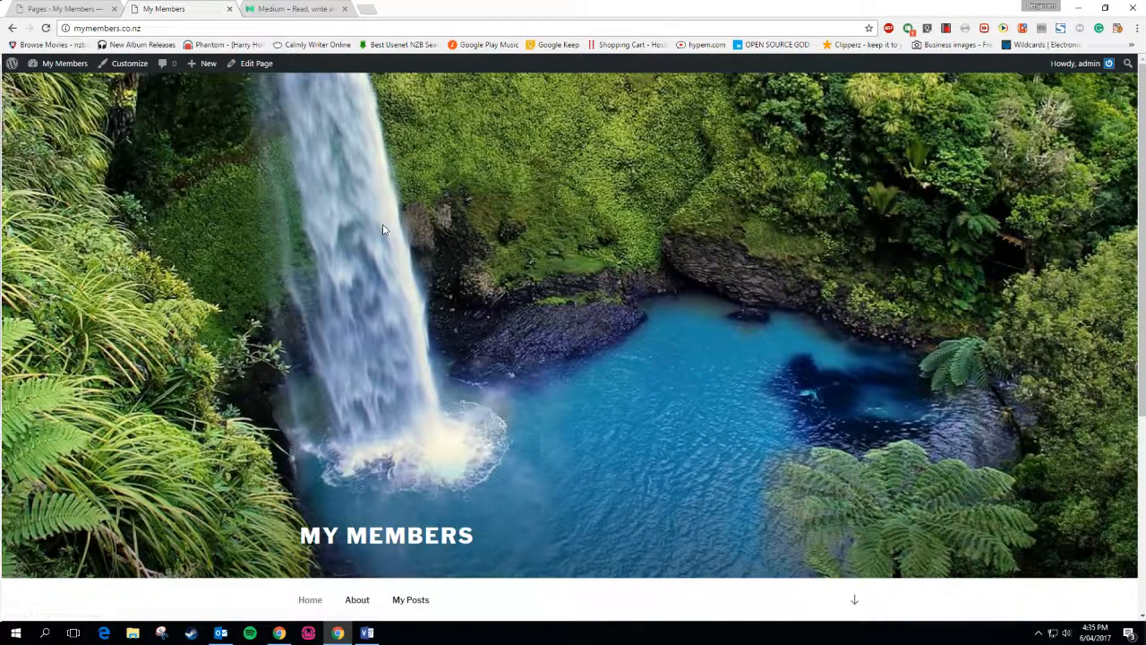
scroll(383, 319, down, 3)
click(357, 287)
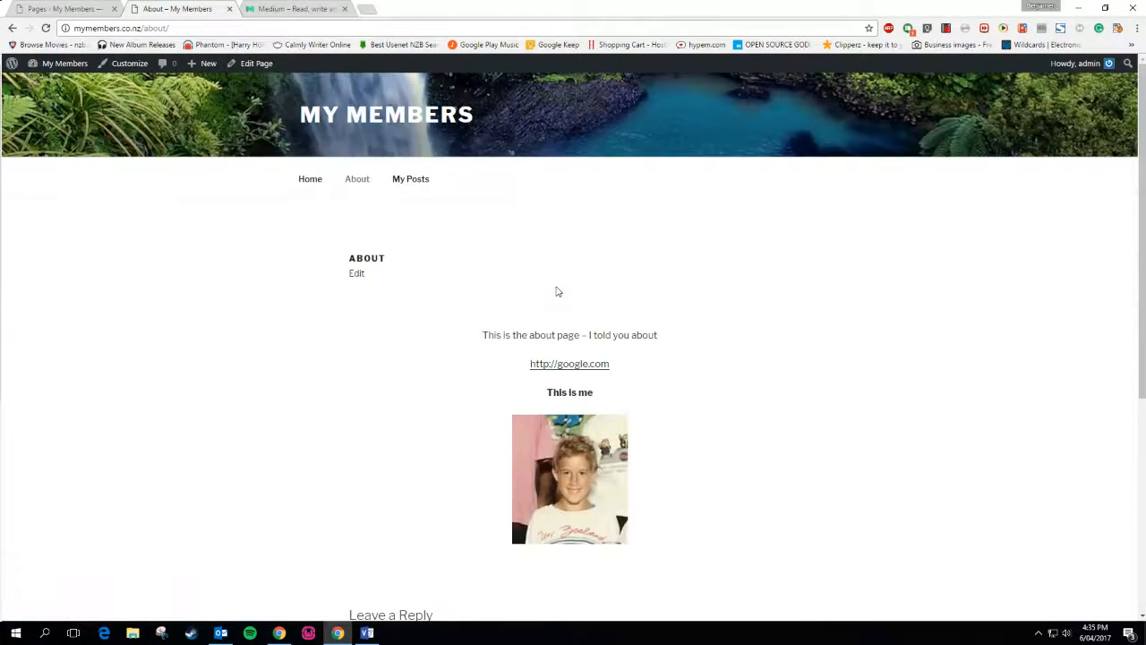
Edit the About page and expand its Page Attributes and Featured Image panels
click(355, 273)
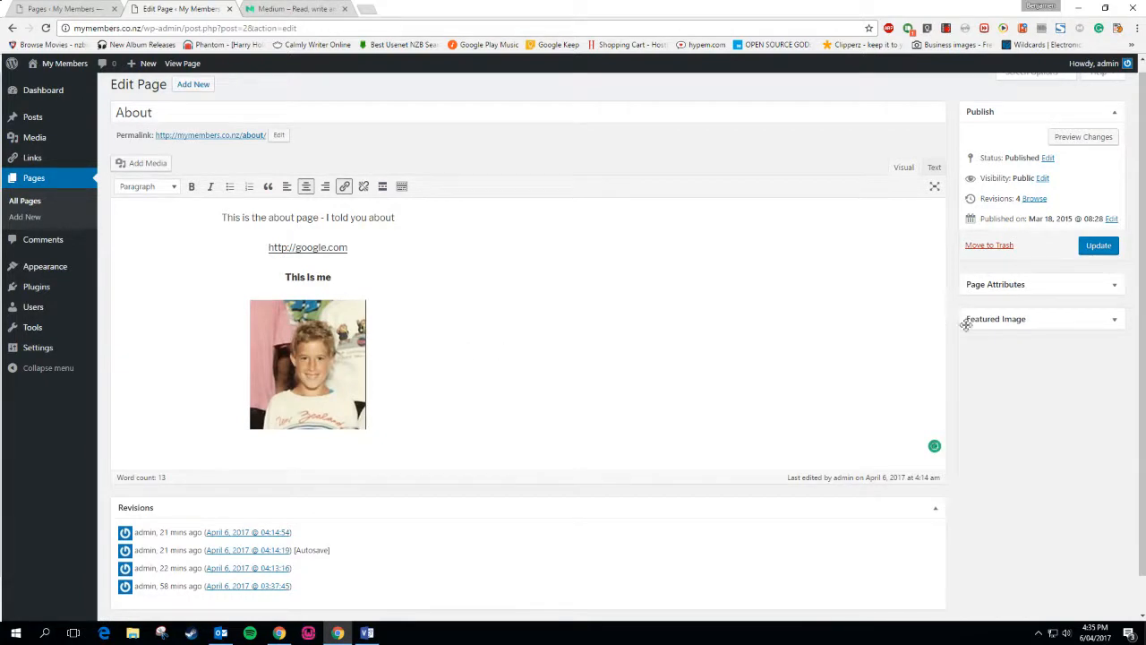
click(1021, 284)
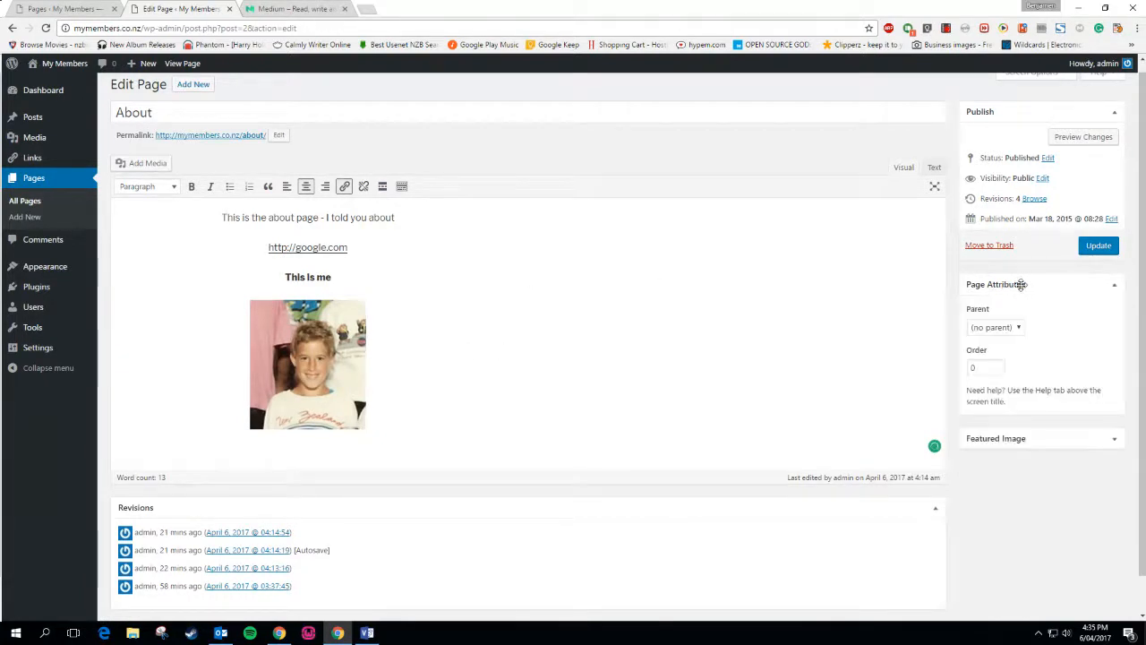
click(1040, 438)
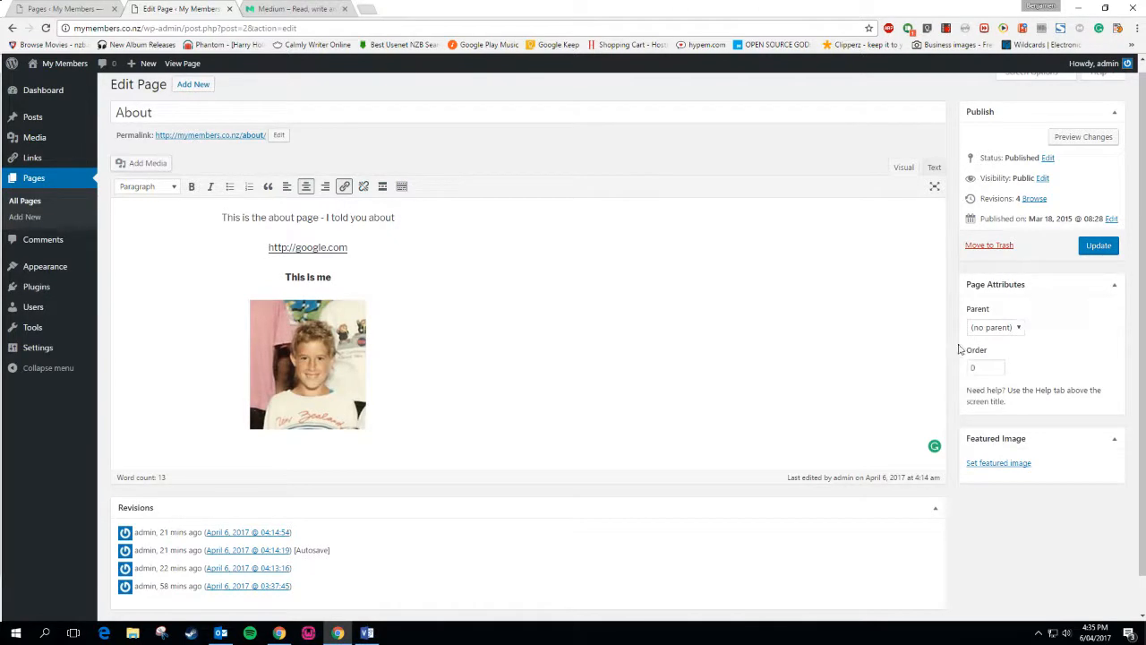
scroll(707, 396, down, 1)
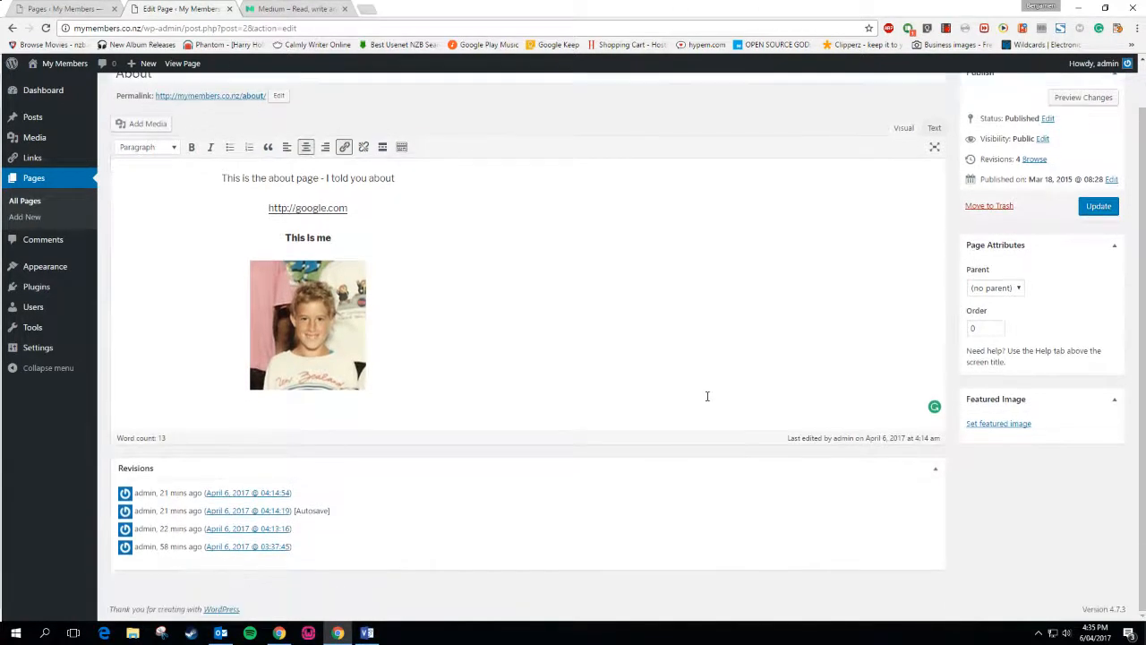
scroll(401, 240, up, 1)
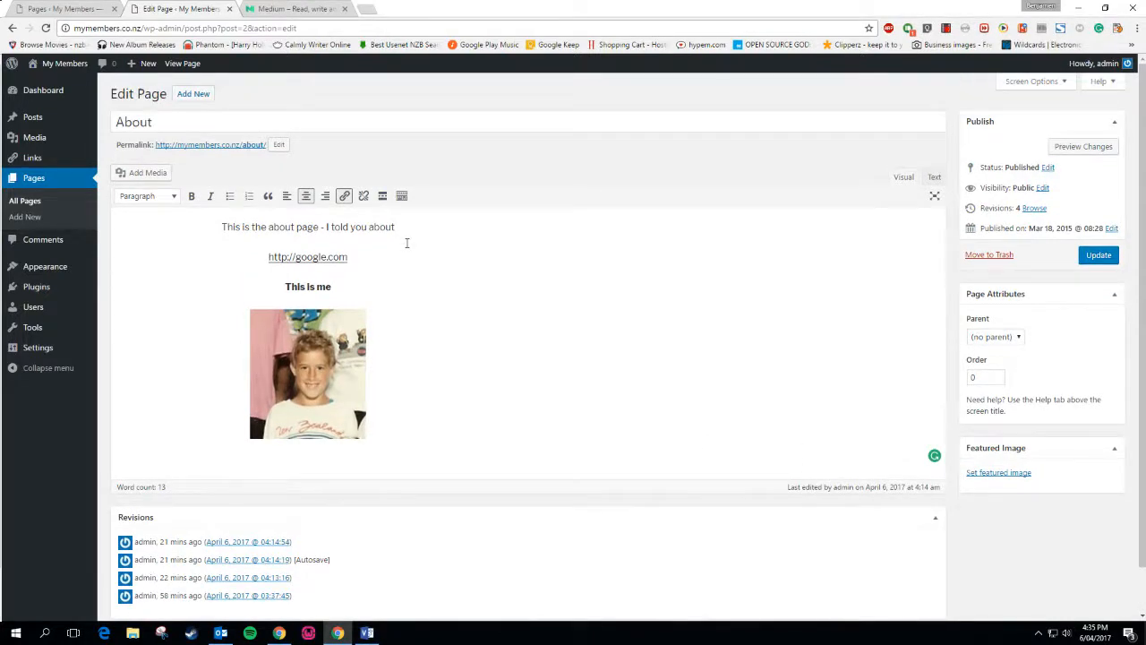
Switch between the pages list tab and the About page tab
click(66, 8)
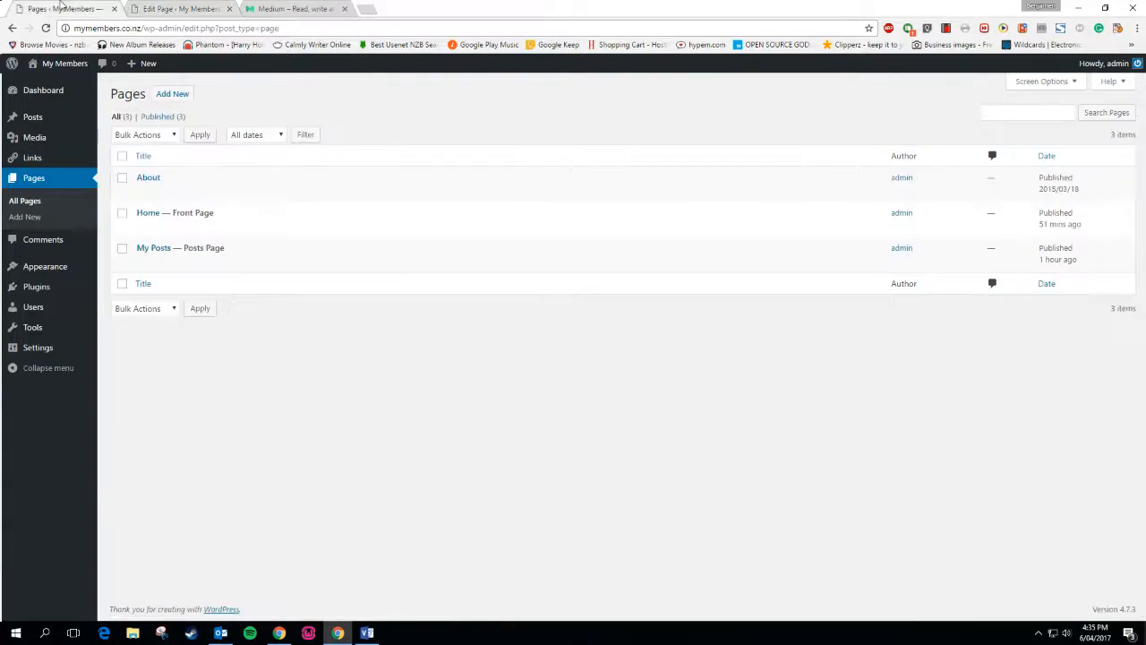
click(153, 11)
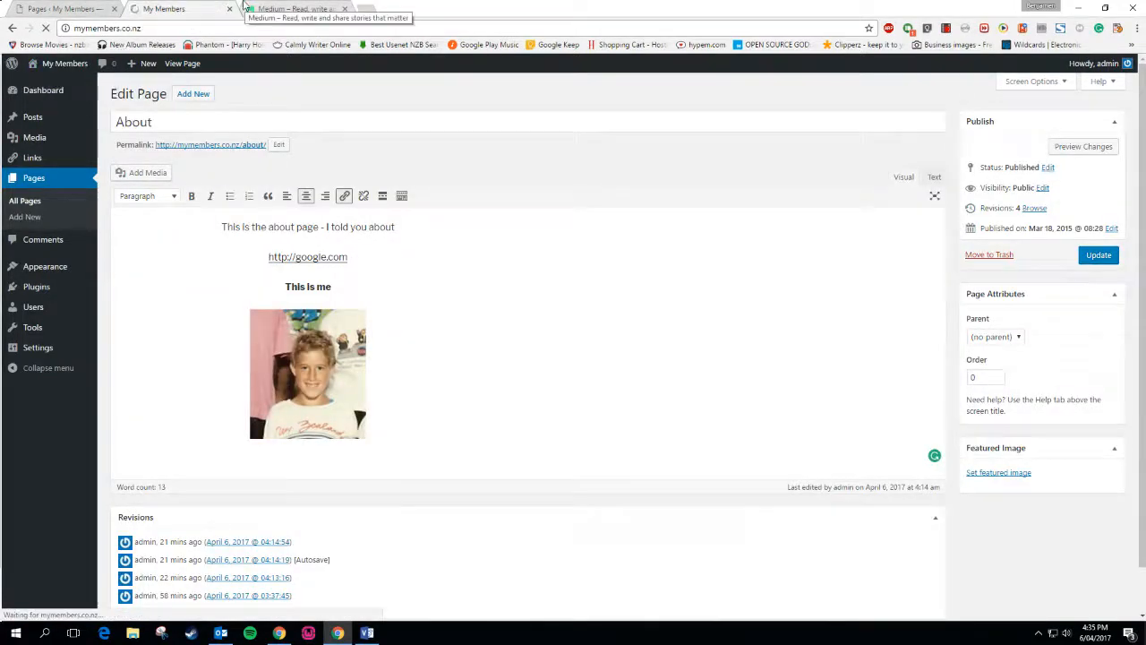
scroll(751, 383, down, 3)
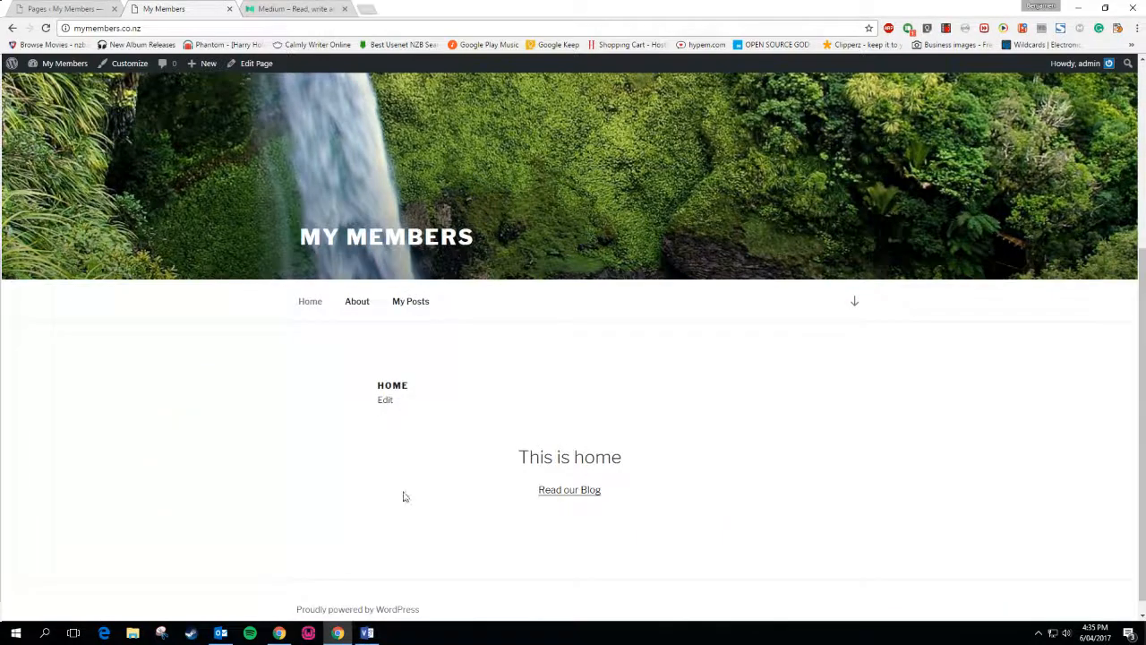
scroll(627, 376, up, 3)
Create a new page titled Contact with the body 'Contact us at' plus a phone number
mouse_move(208, 65)
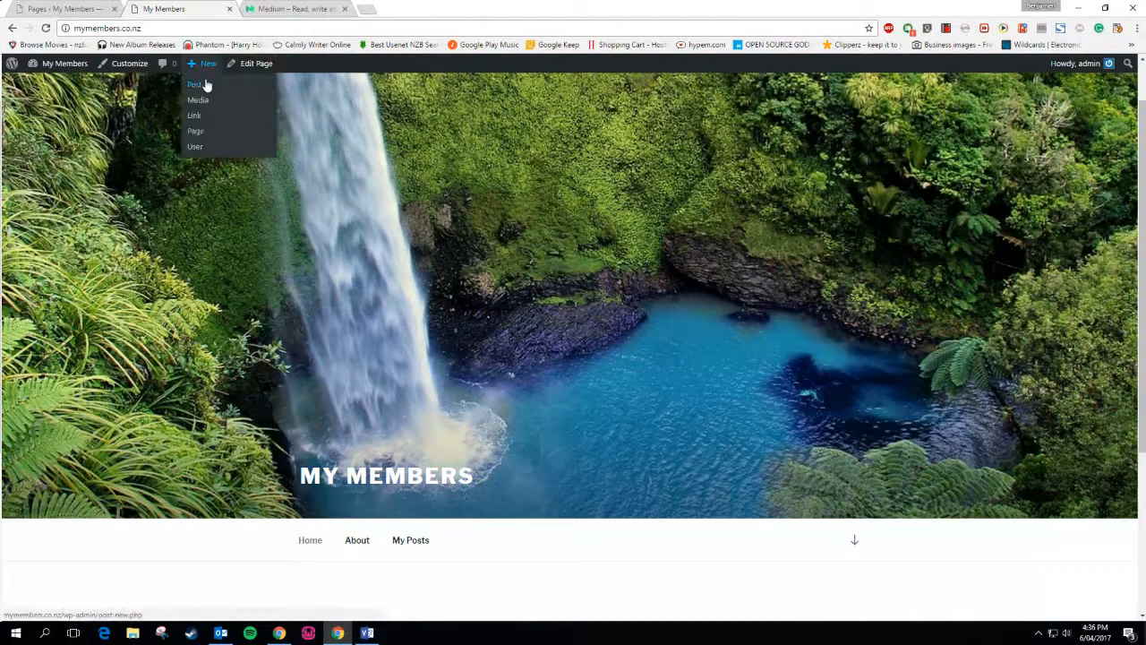
click(203, 132)
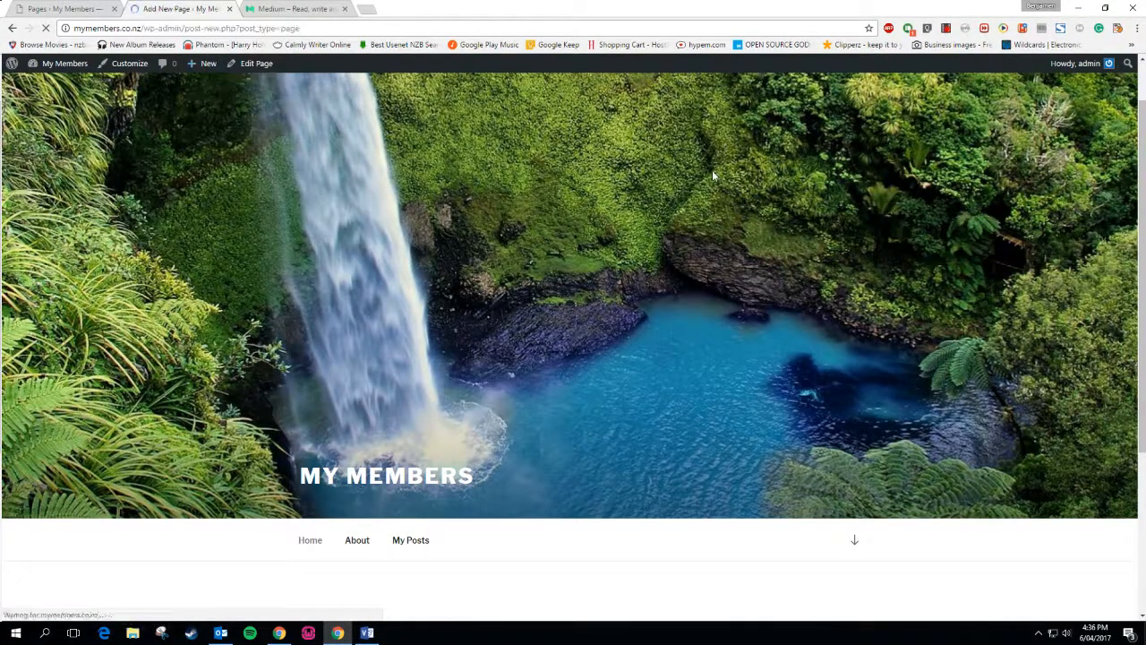
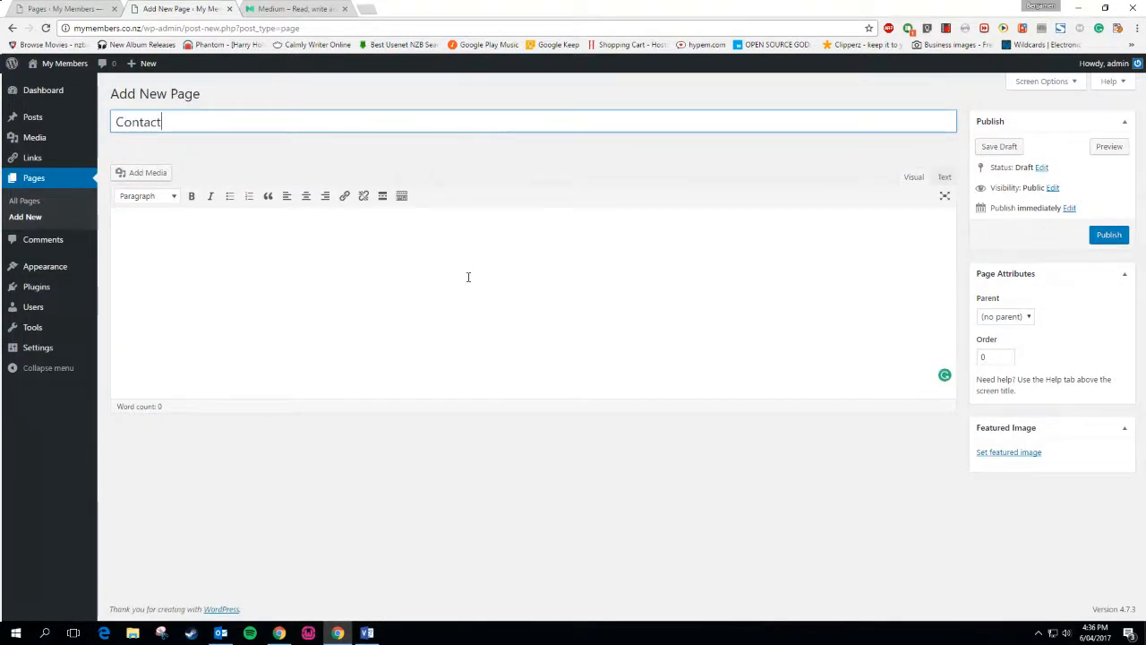
key(Tab)
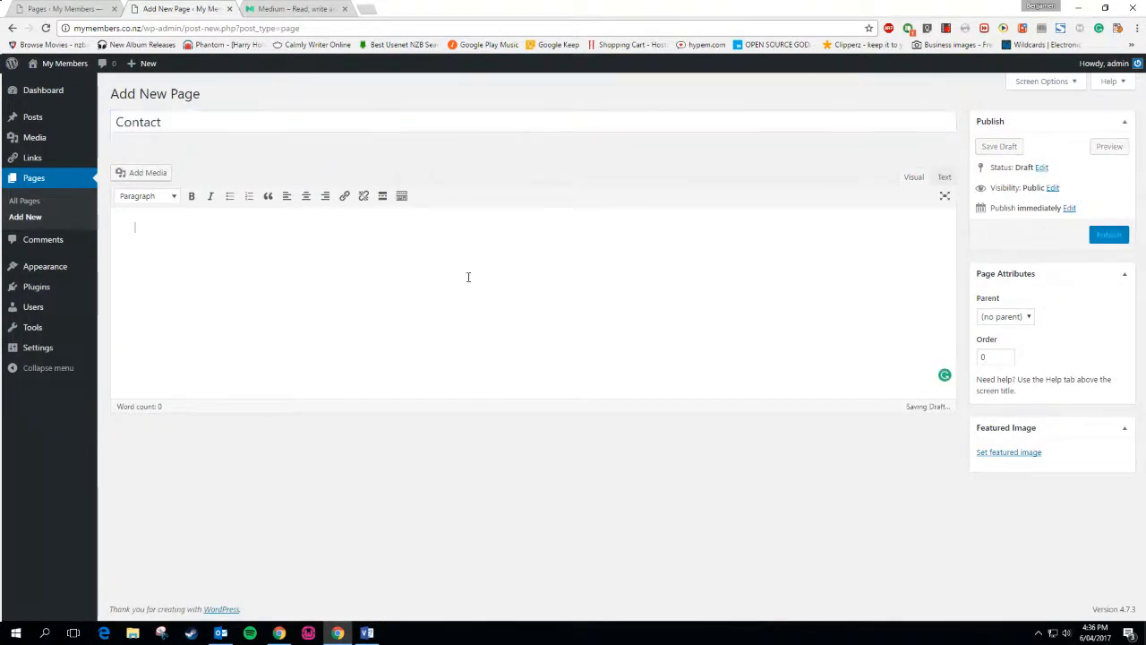
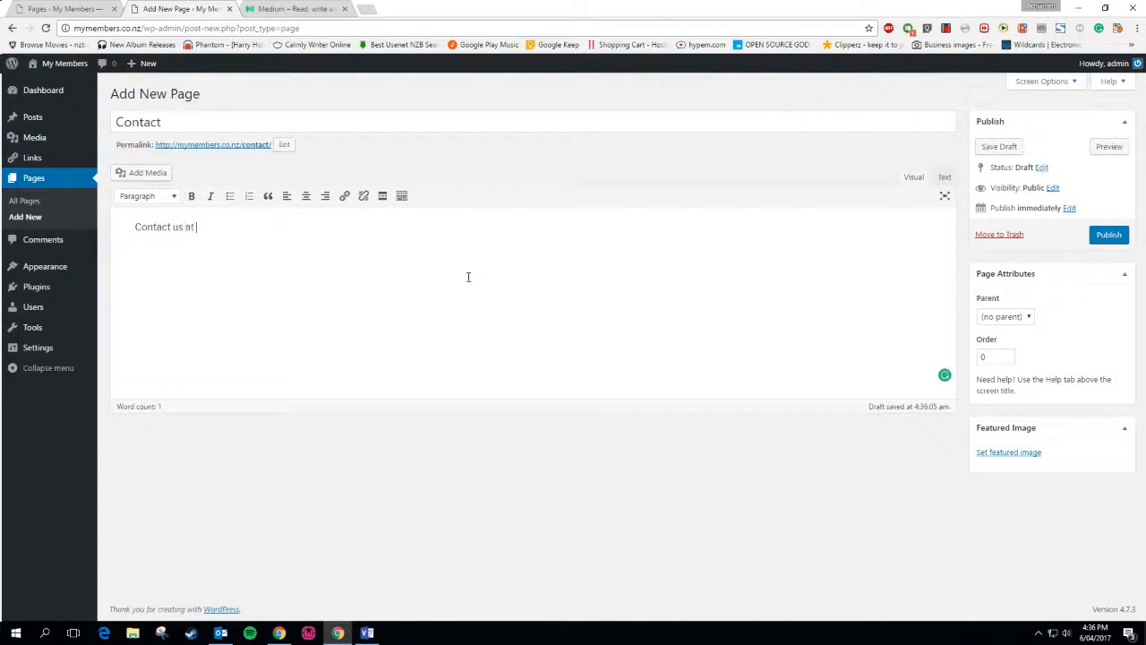
drag(271, 226, 197, 226)
Publish the Contact page and view it live in a new tab
click(1098, 237)
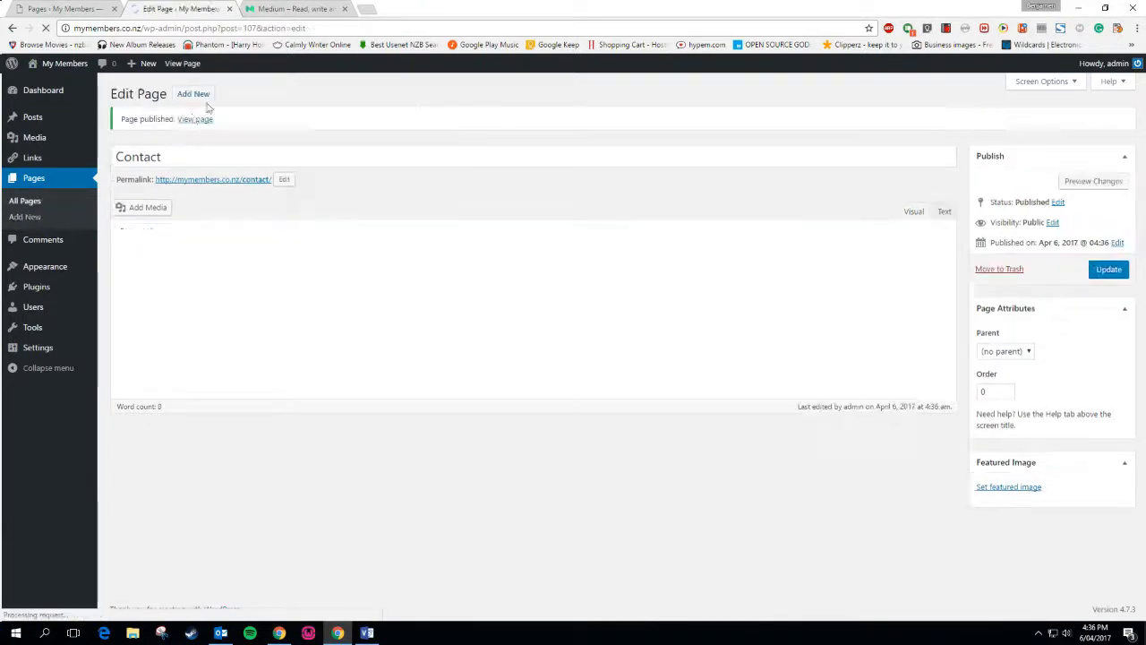
right_click(191, 120)
click(201, 128)
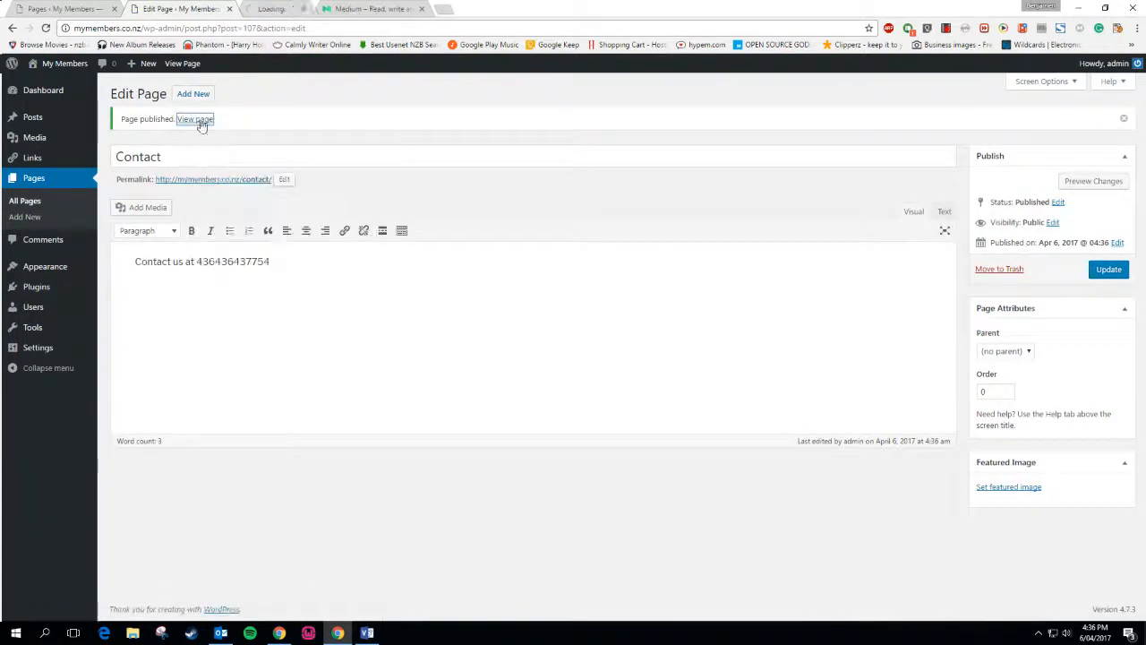
click(293, 7)
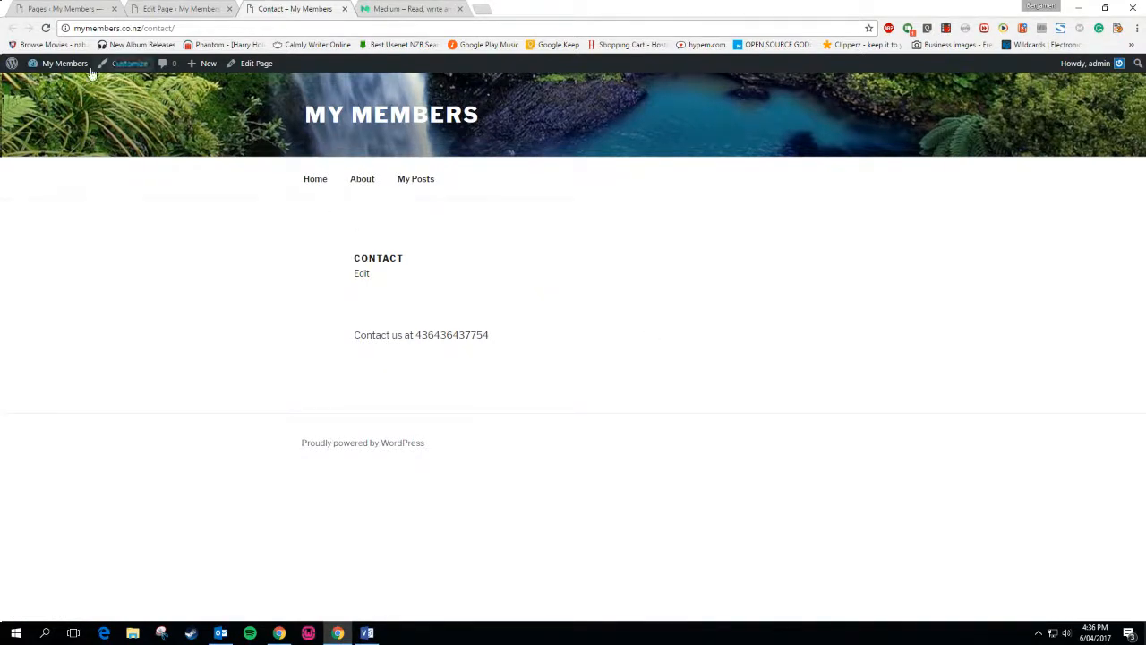
Add the Contact page to the Home menu in the Customizer
click(109, 61)
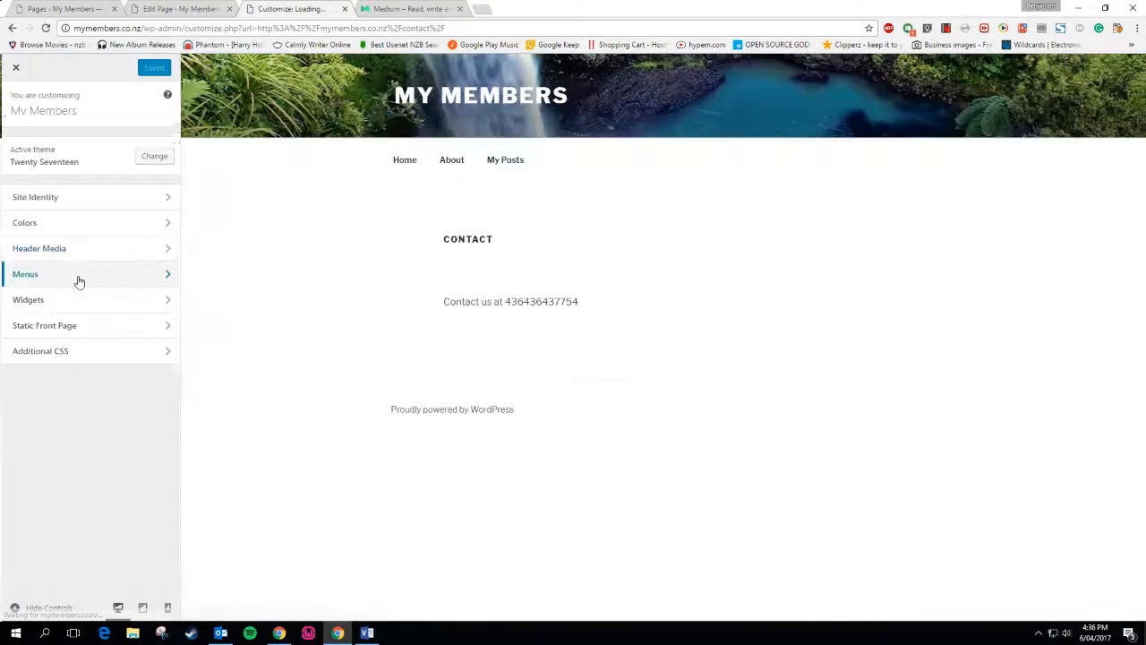
click(79, 274)
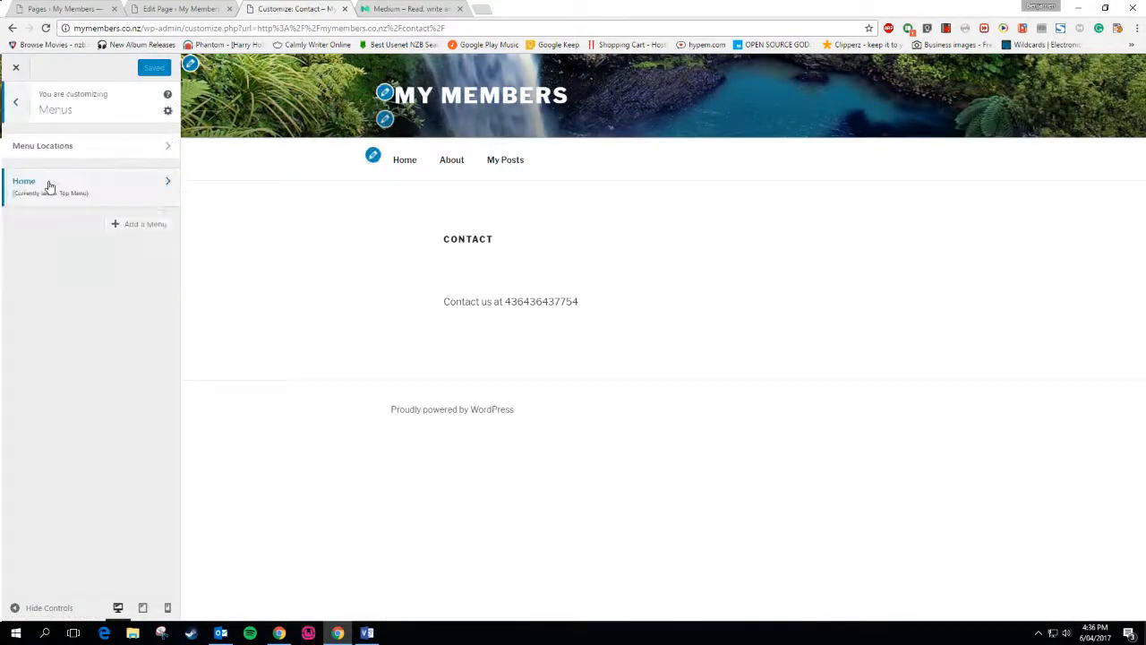
click(49, 185)
click(137, 244)
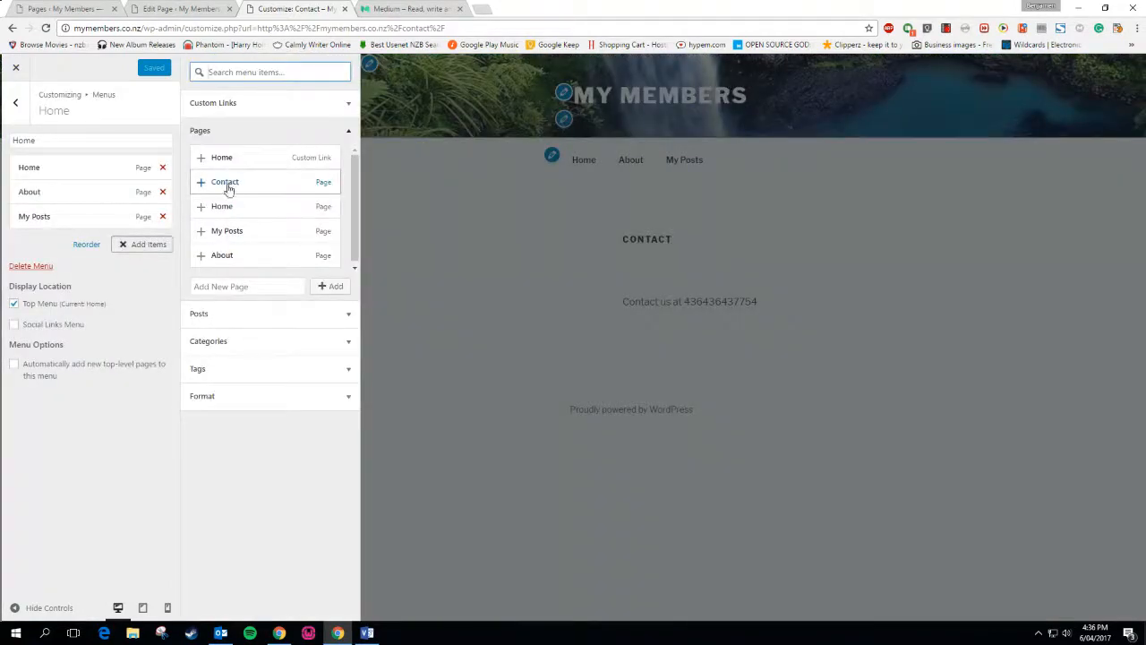
drag(225, 185, 67, 236)
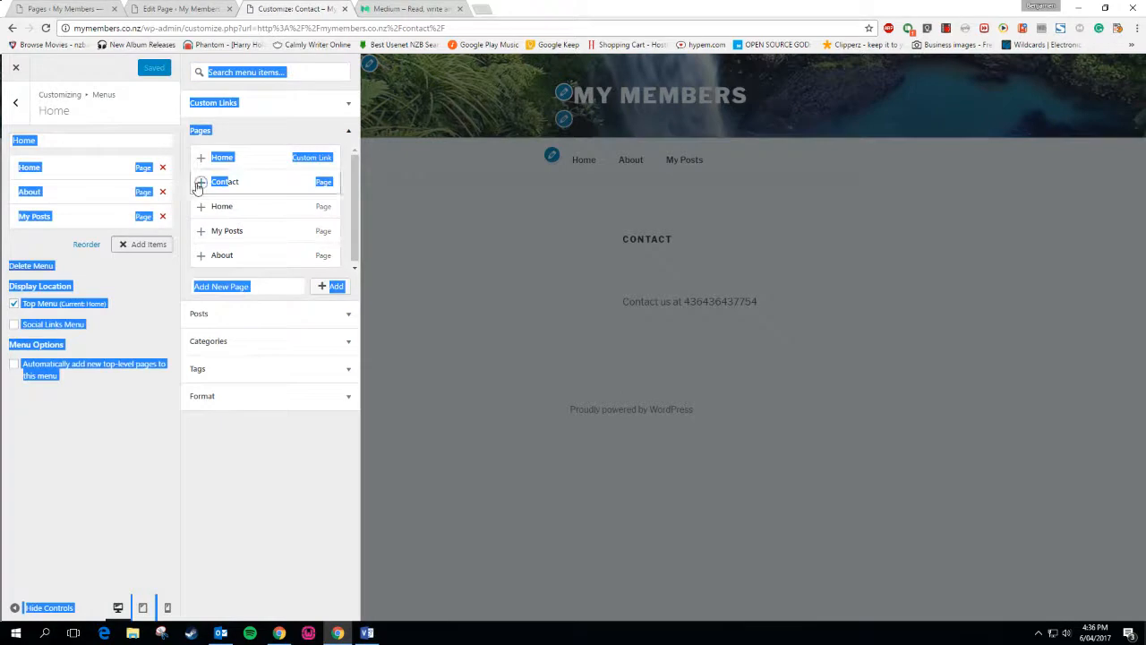
click(200, 182)
Publish the menu with Home kept as the Top Menu, then switch to the Medium tab
click(131, 69)
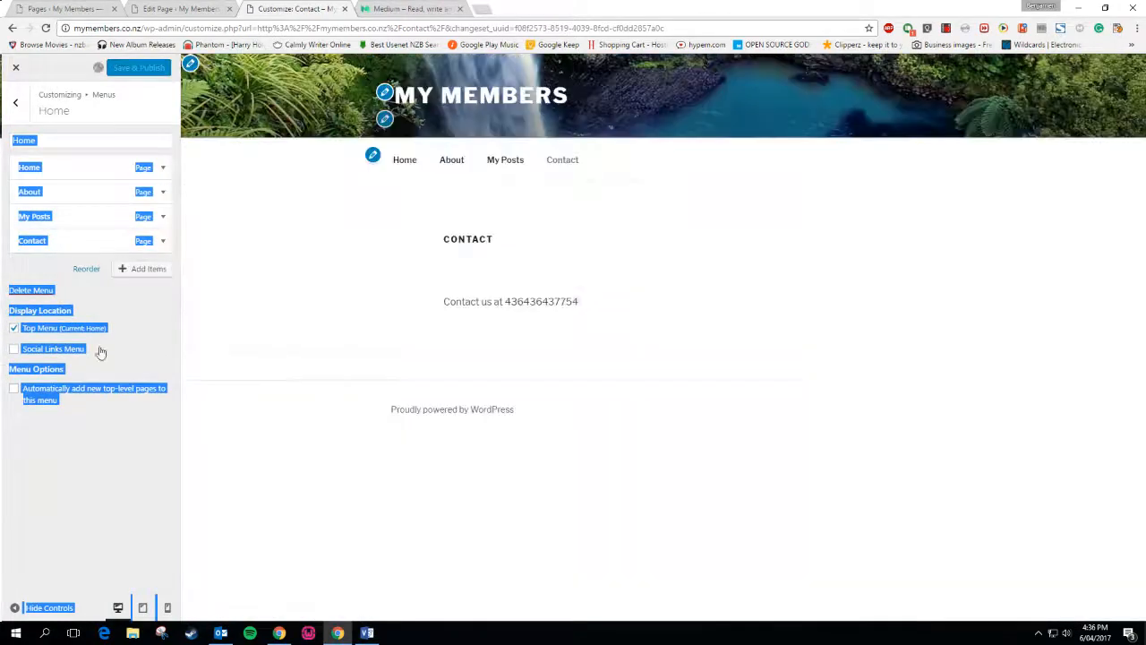
click(81, 328)
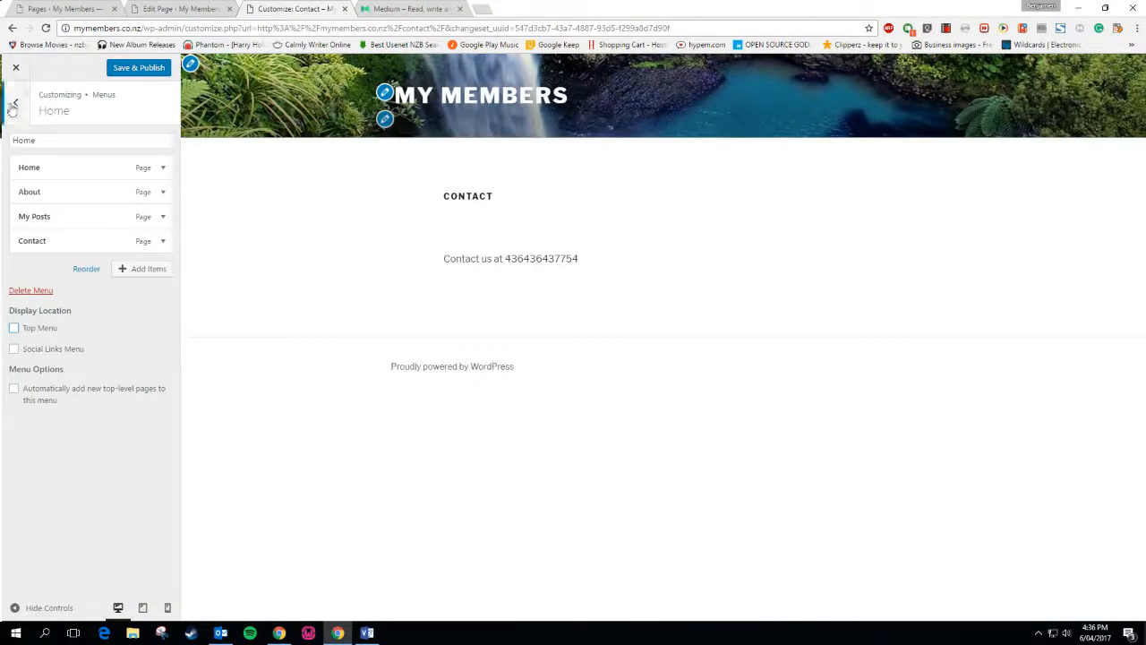
click(139, 67)
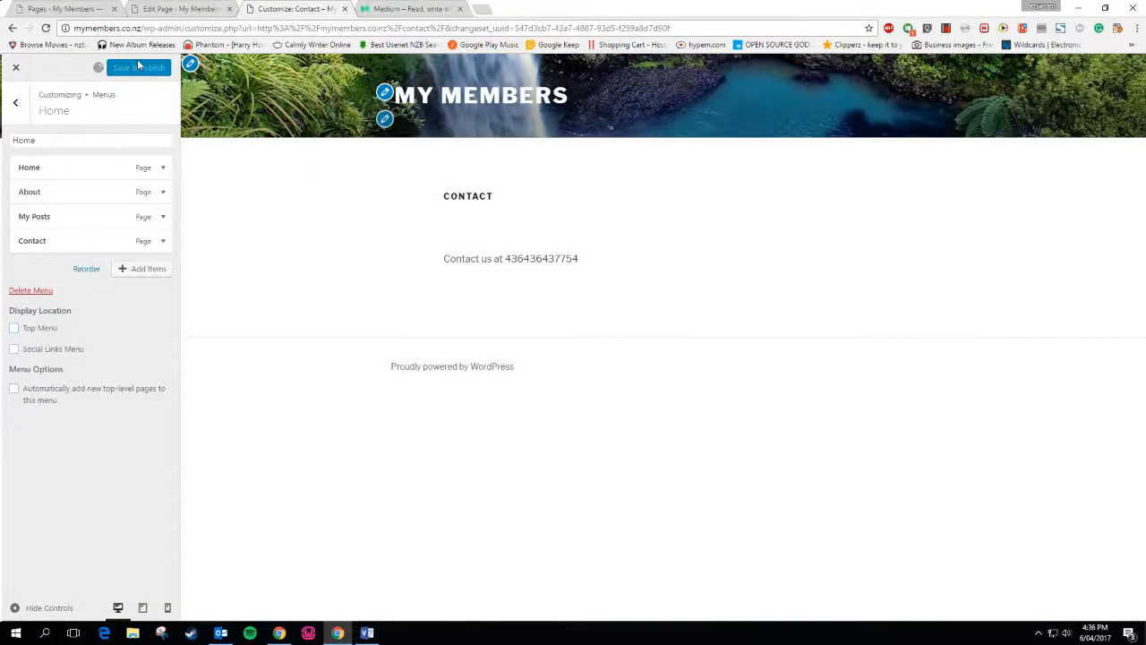
click(14, 329)
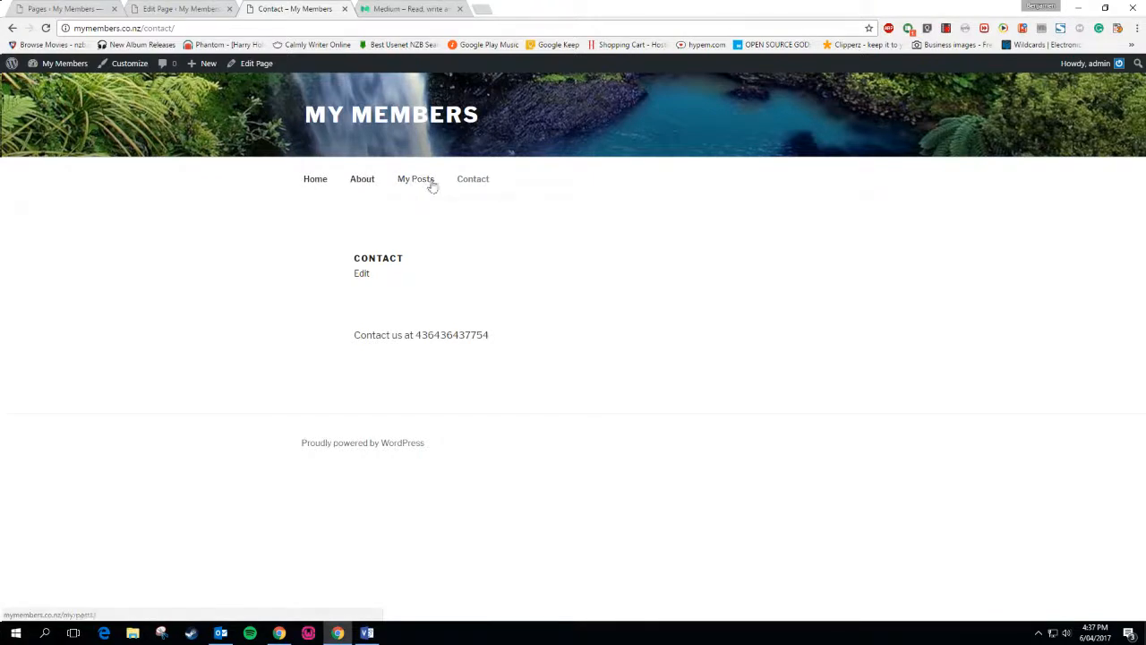
click(410, 9)
scroll(396, 288, up, 2)
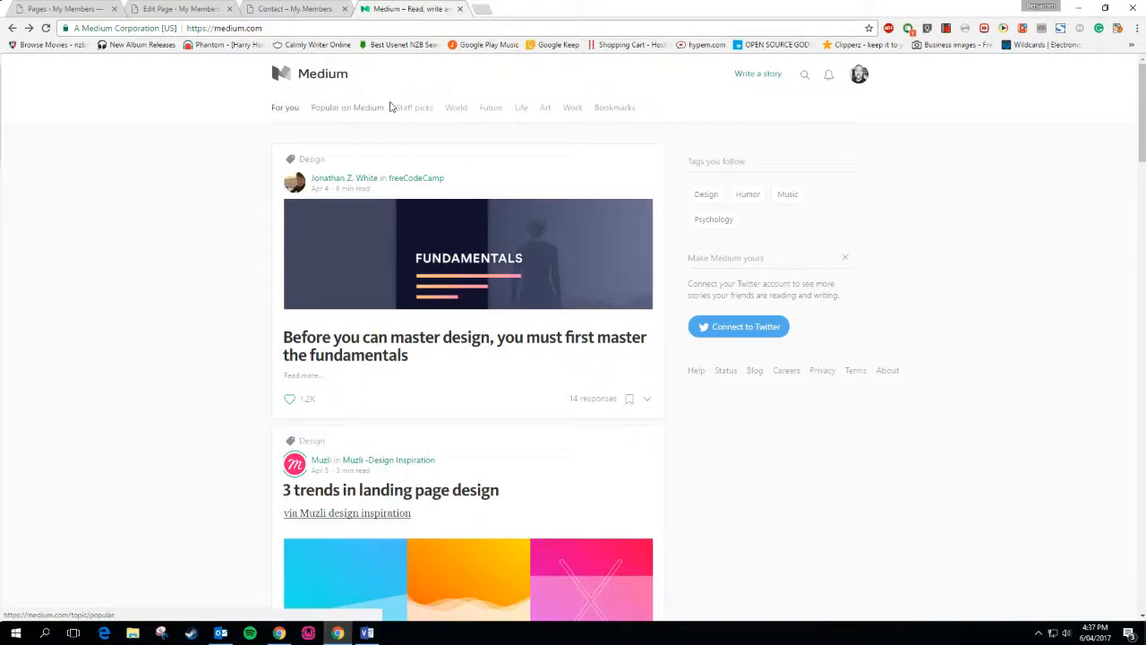
Compare the My Members Contact page with Medium's Popular on Medium page
click(309, 8)
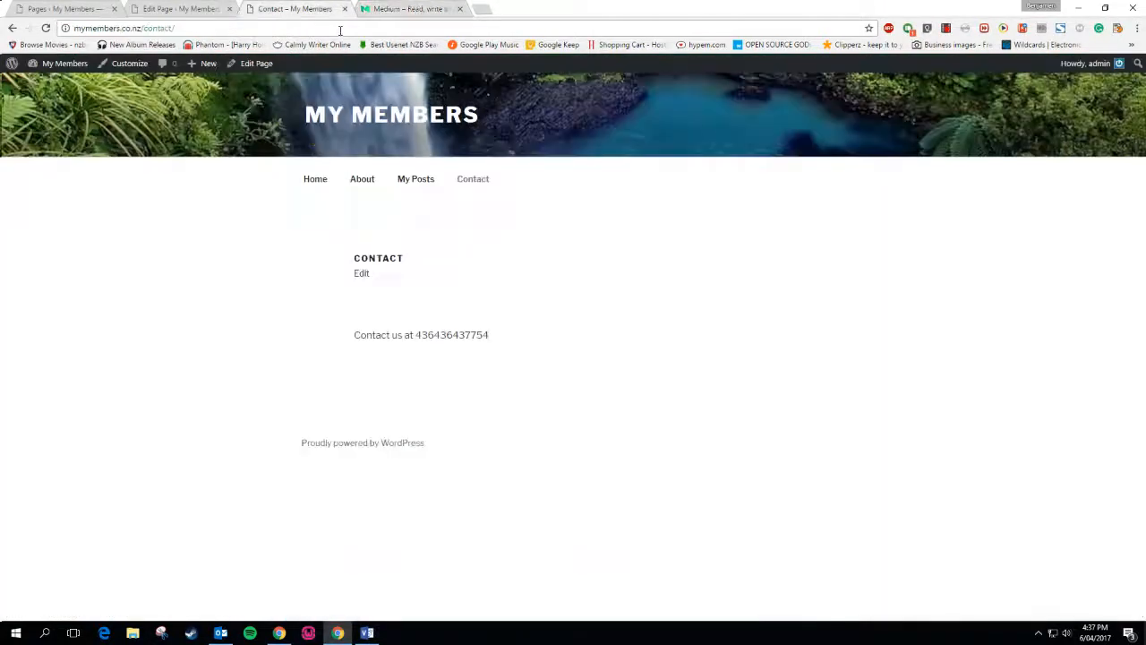
click(389, 7)
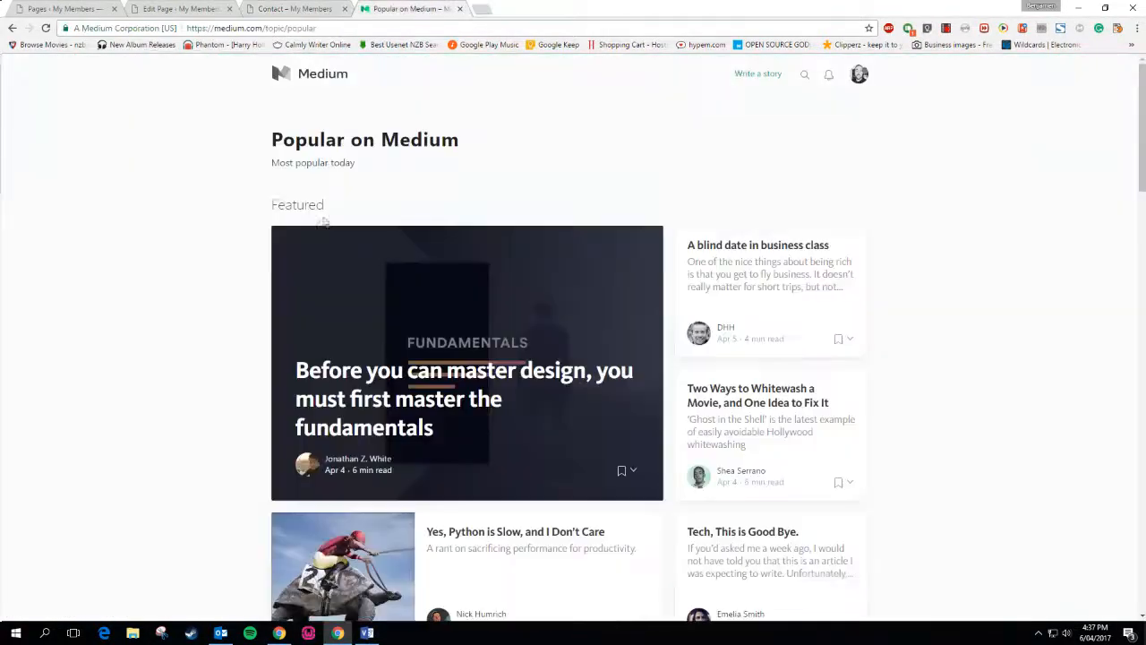
scroll(254, 314, down, 5)
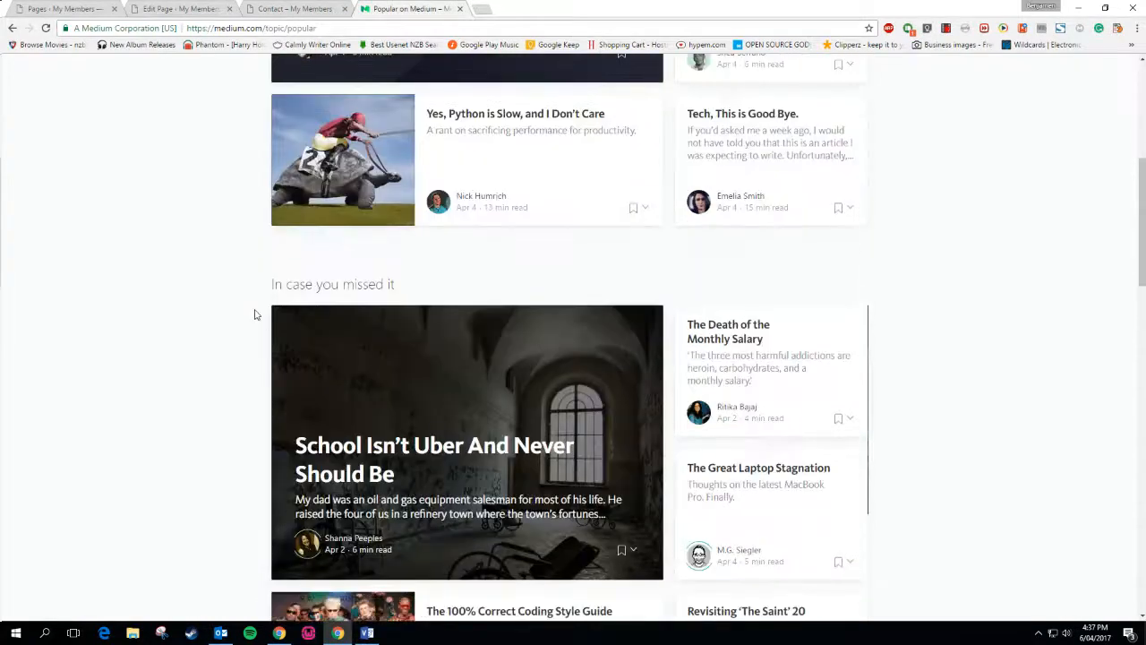
scroll(254, 314, up, 4)
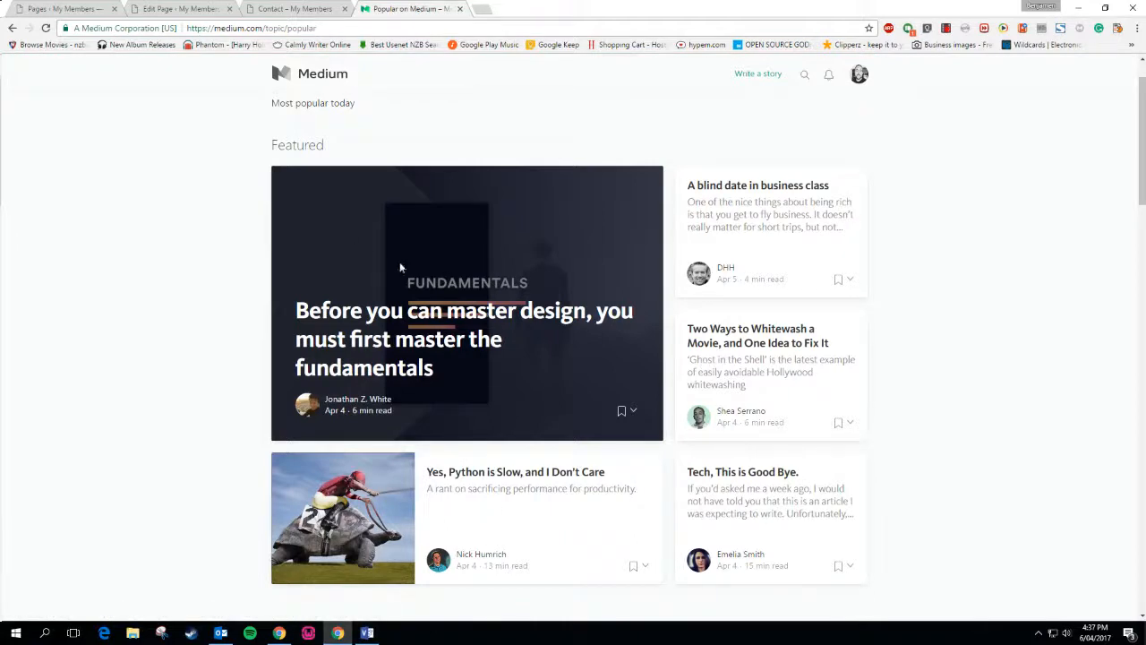
click(269, 8)
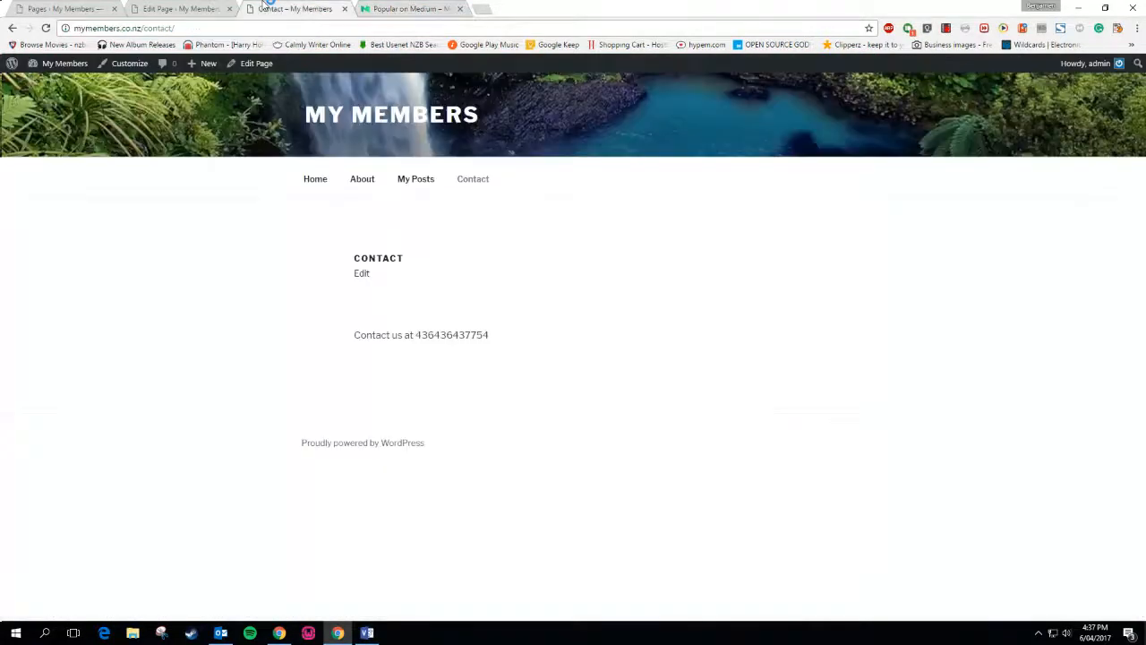
Open the site's My Posts page and compare its post listing with Popular on Medium
click(415, 179)
click(401, 9)
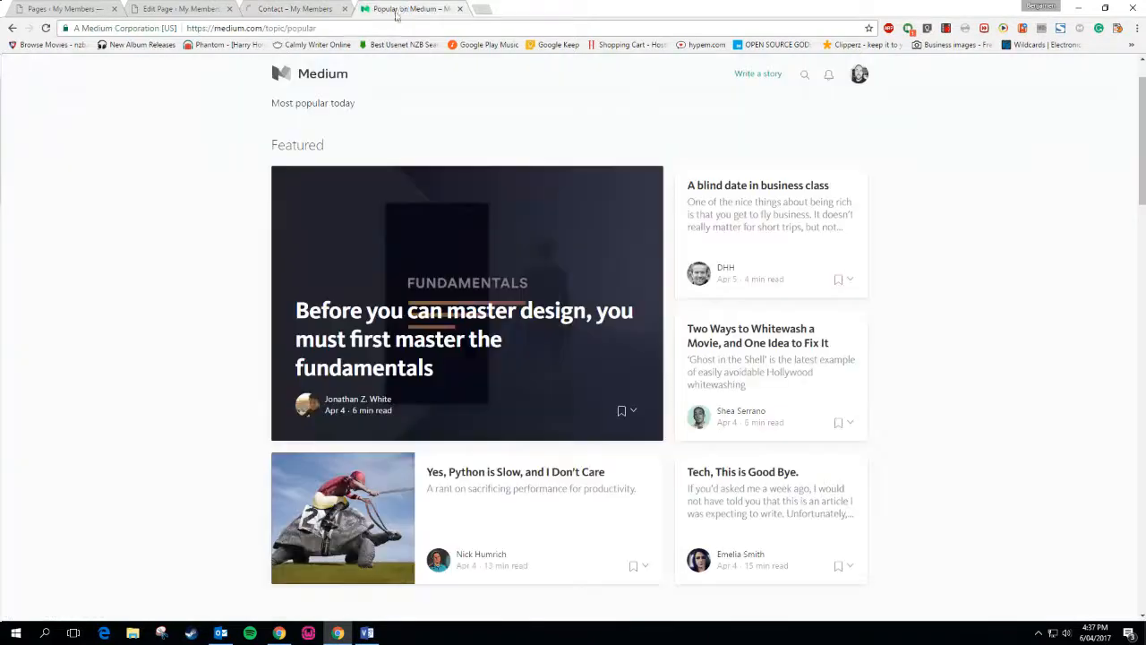
click(283, 7)
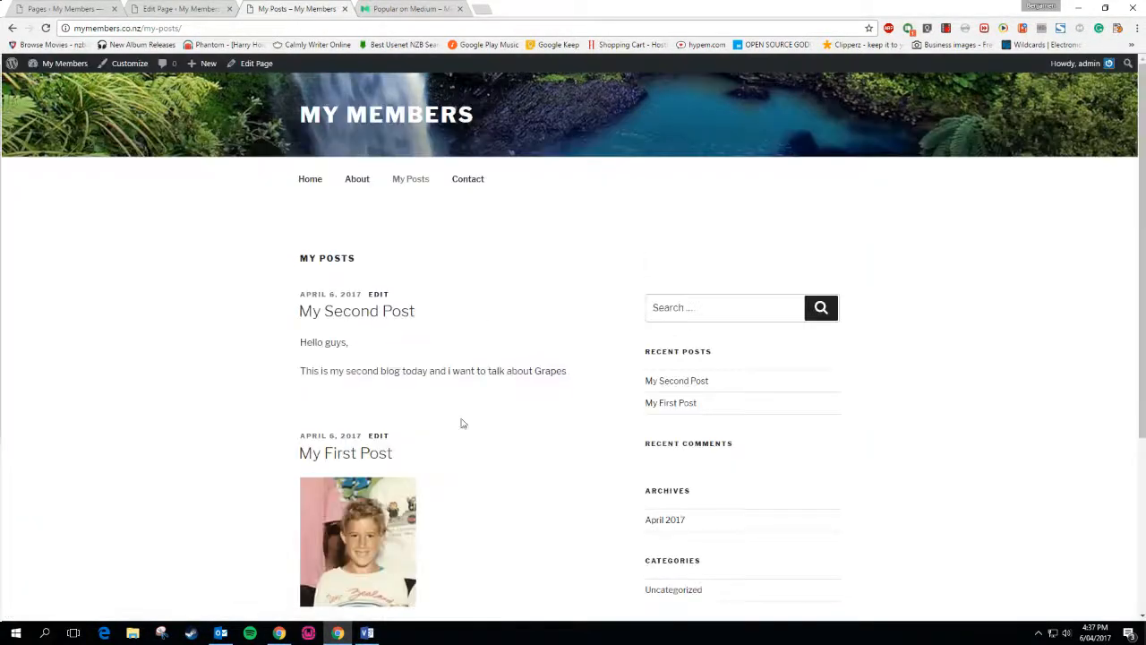
click(394, 8)
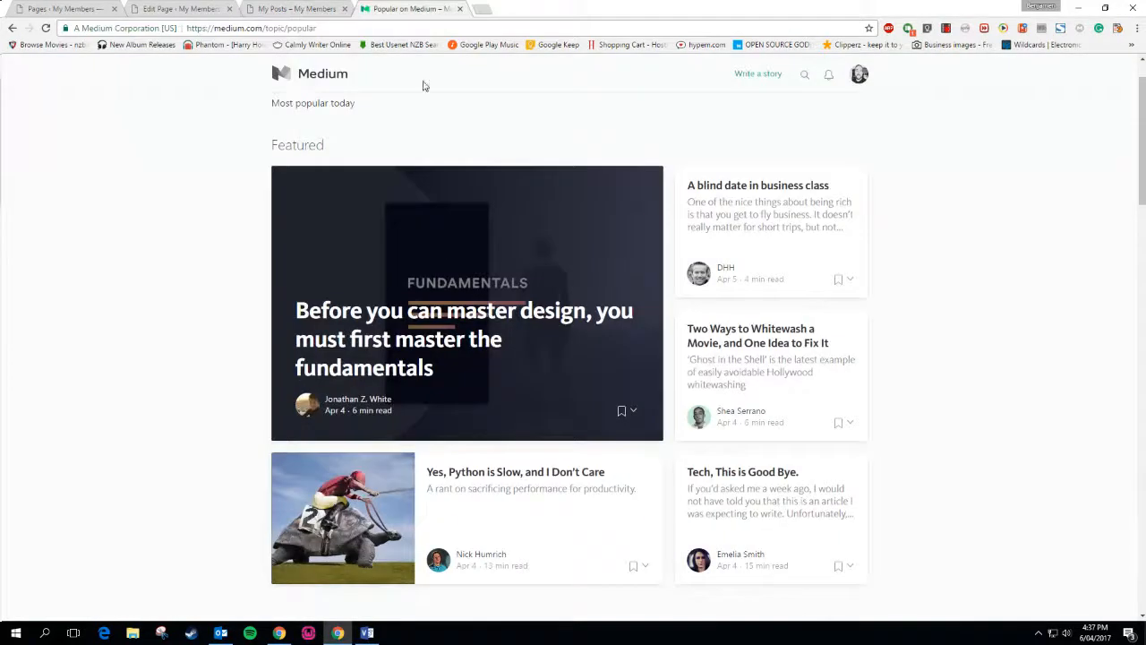
click(316, 7)
scroll(141, 261, down, 3)
scroll(140, 260, up, 3)
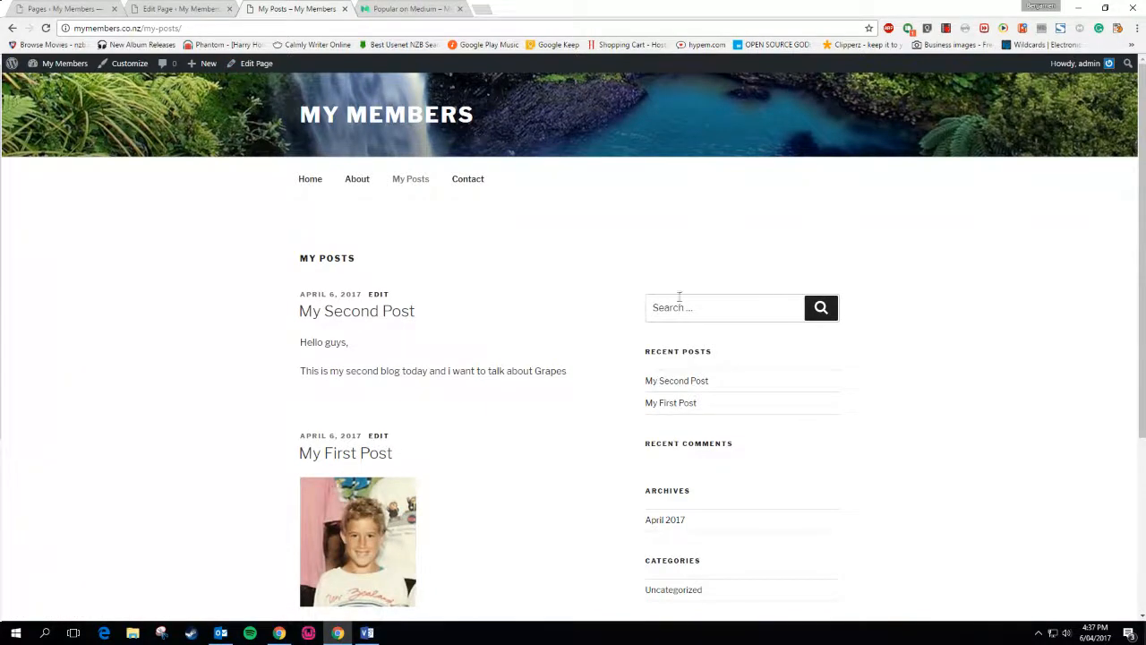
scroll(810, 570, down, 3)
scroll(809, 573, up, 3)
scroll(810, 573, down, 3)
scroll(809, 573, up, 3)
click(122, 66)
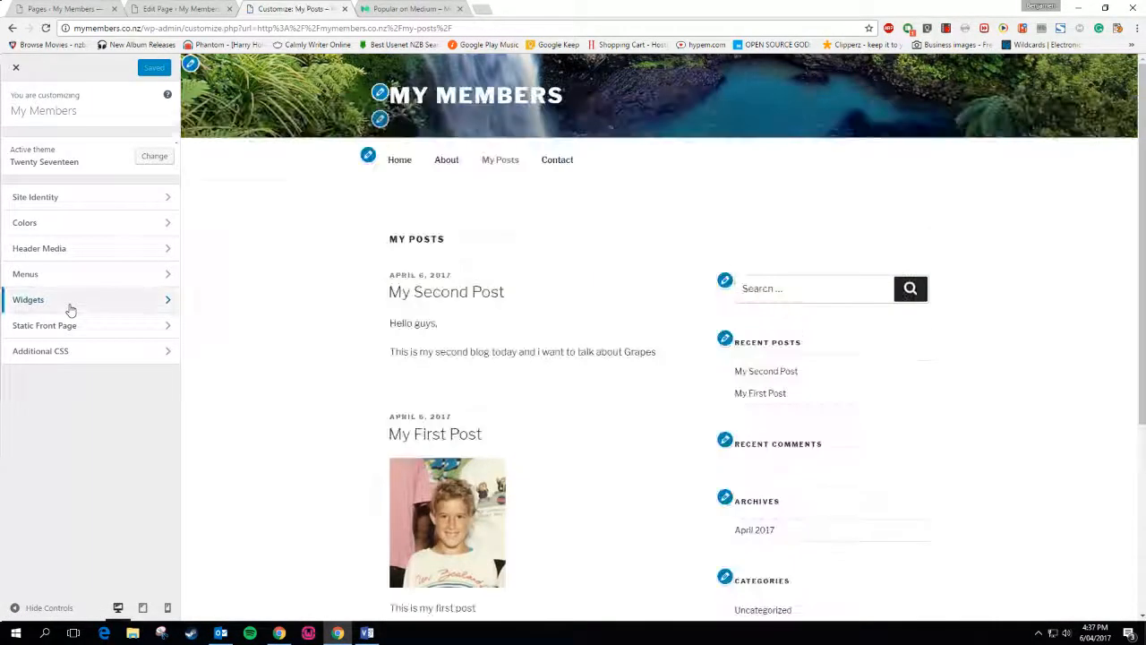
Remove the Meta widget from the site sidebar
click(71, 309)
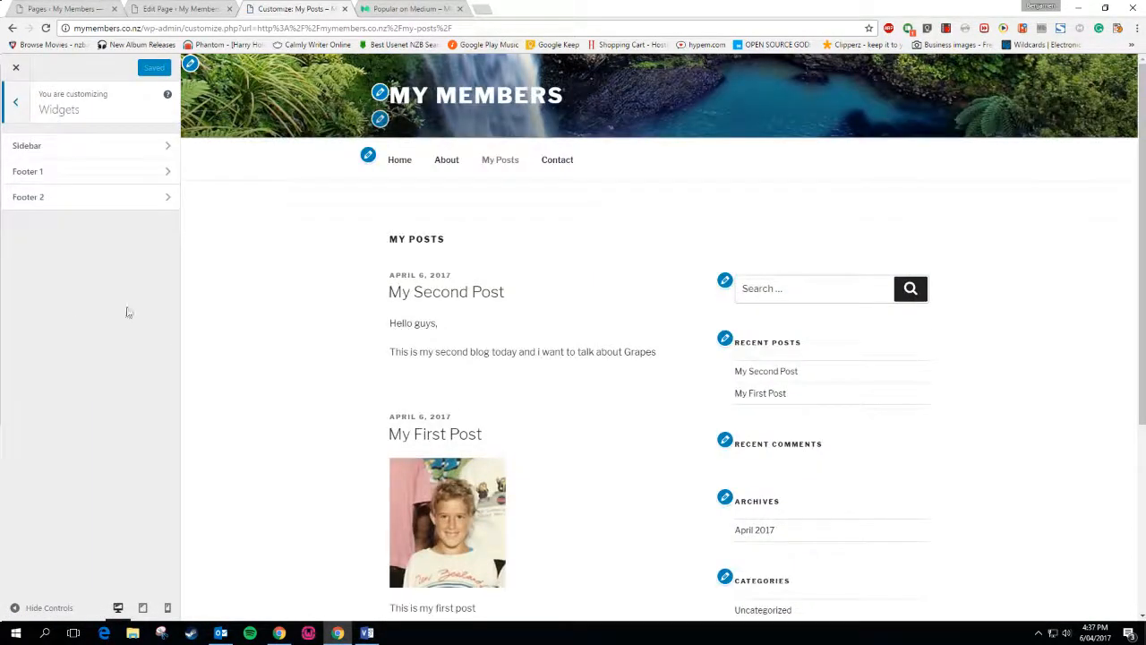
click(95, 156)
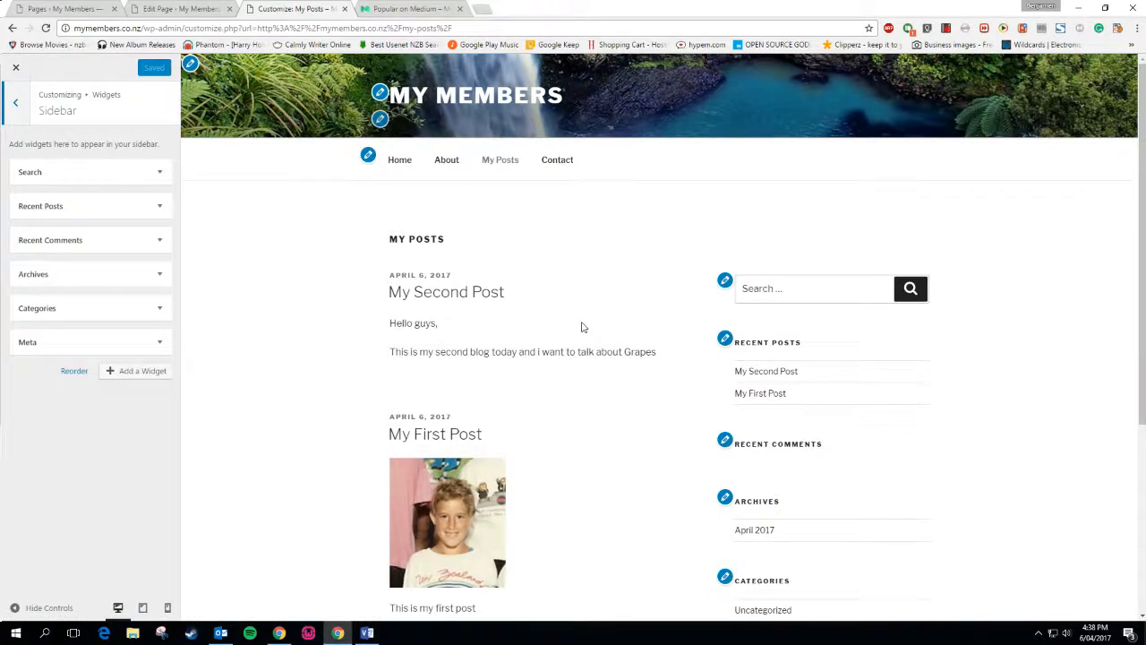
scroll(661, 321, down, 4)
scroll(662, 304, up, 4)
scroll(691, 403, down, 3)
scroll(692, 402, up, 3)
scroll(692, 403, down, 3)
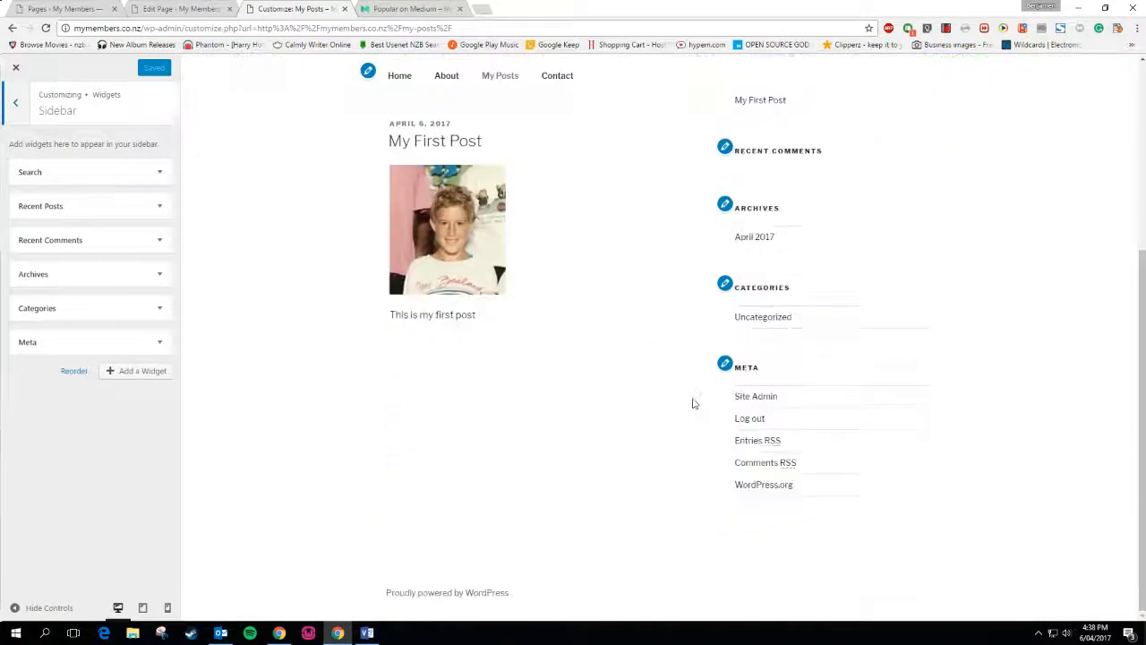
scroll(694, 403, up, 4)
scroll(695, 404, down, 4)
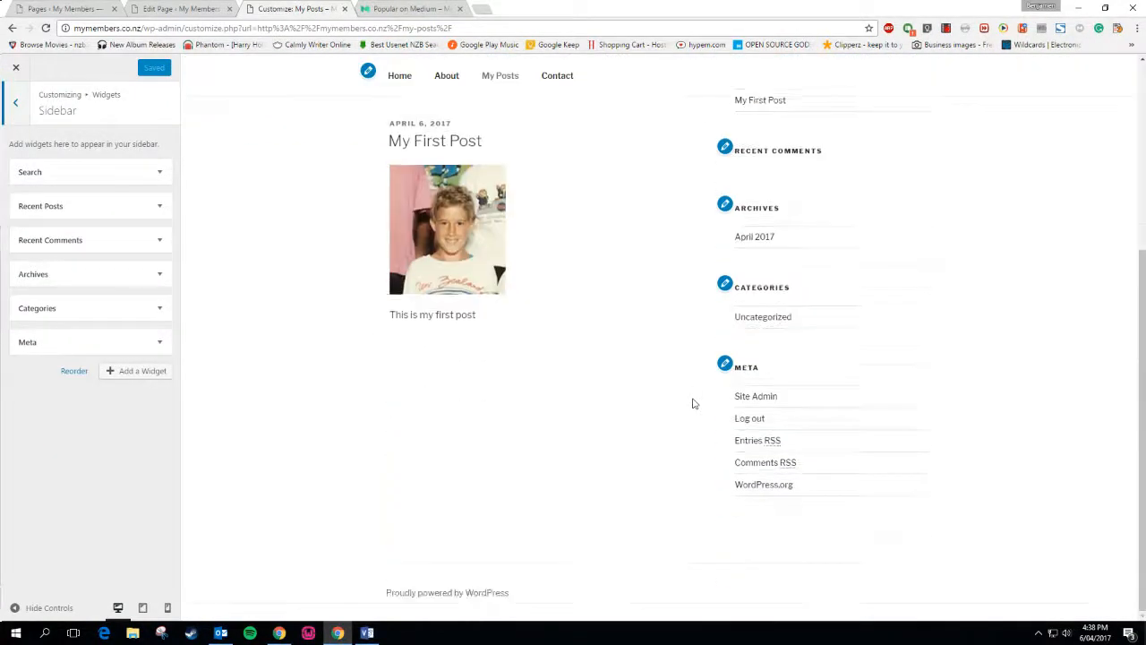
click(158, 342)
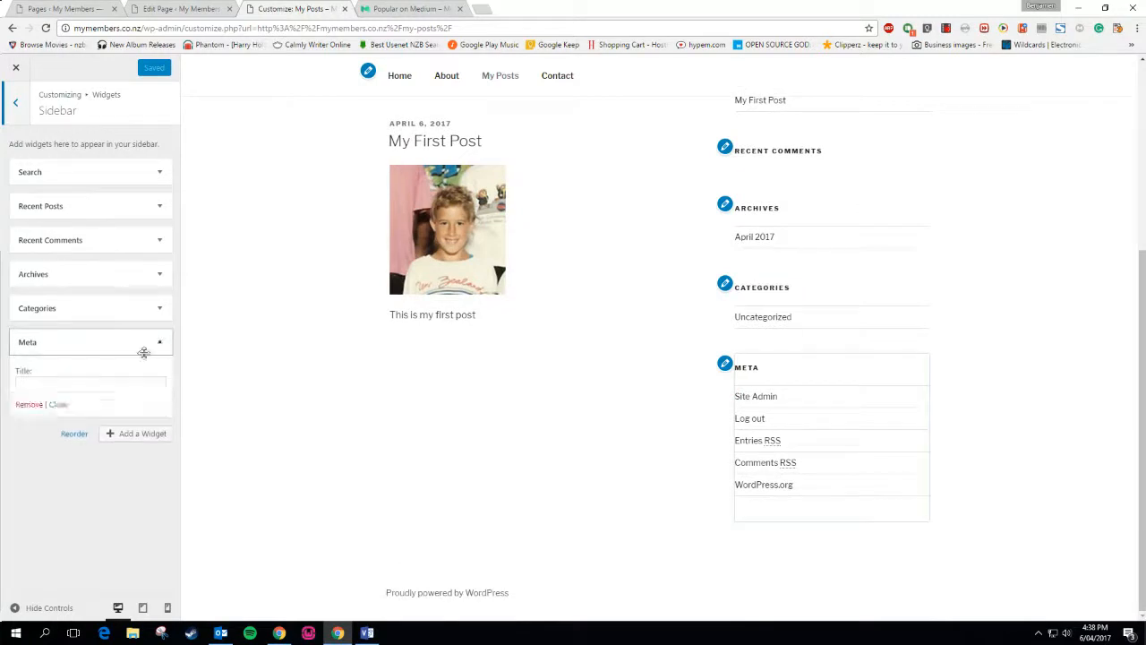
click(29, 406)
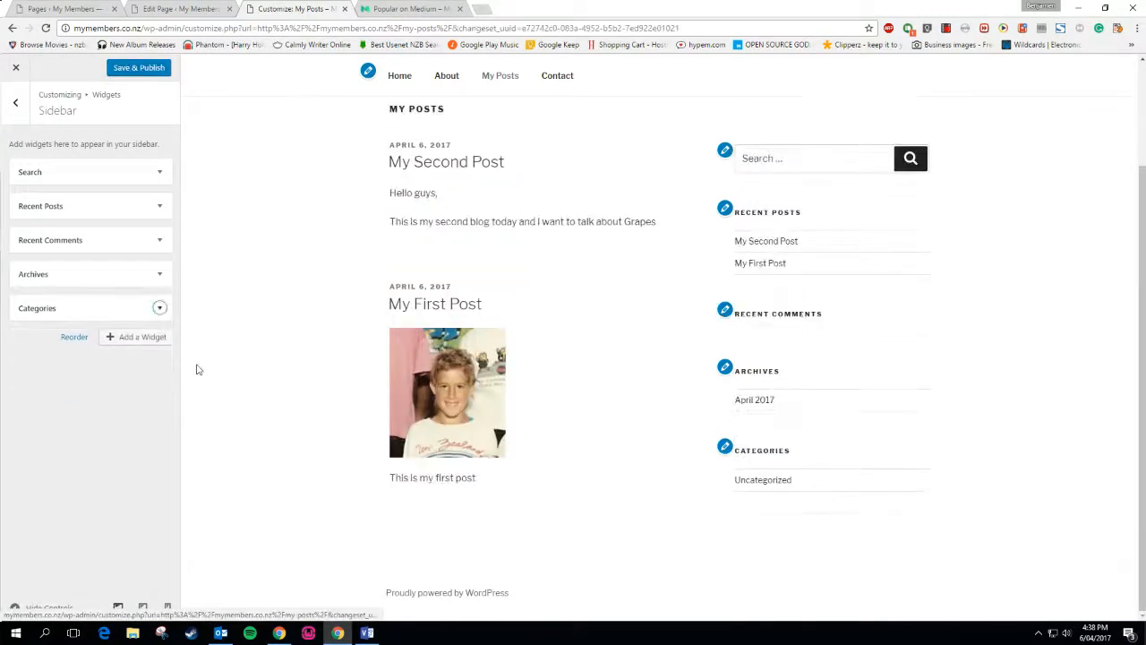
Move Categories to the top, remove Archives and Recent Comments, place Recent Posts above Search, and publish
click(160, 308)
drag(52, 307, 52, 176)
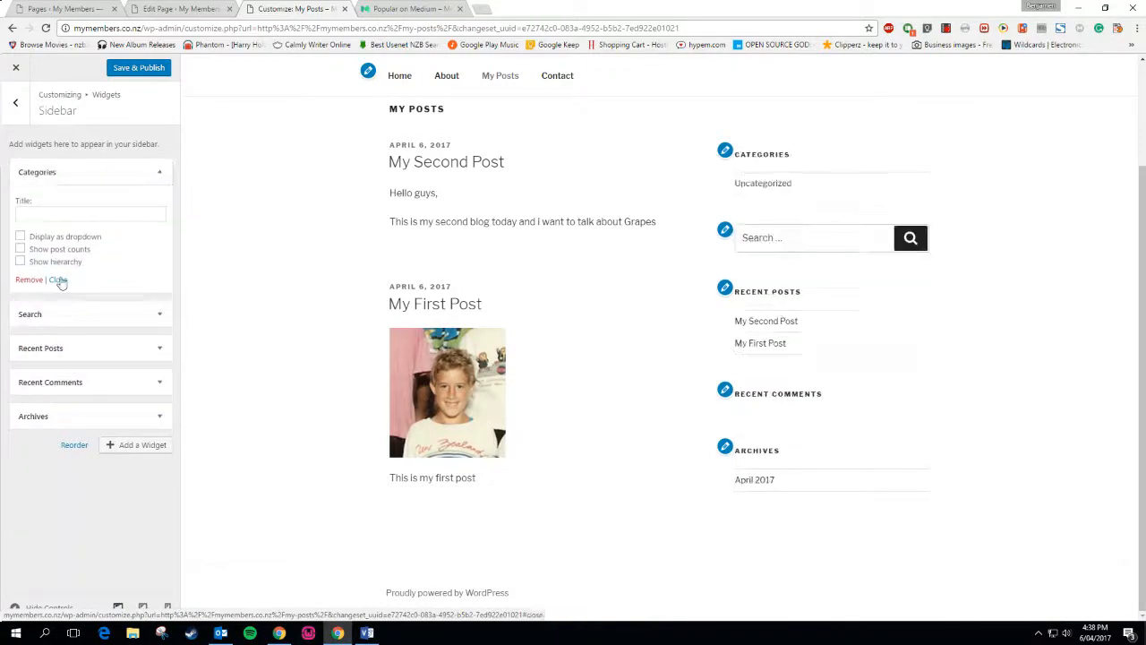
click(159, 417)
click(27, 402)
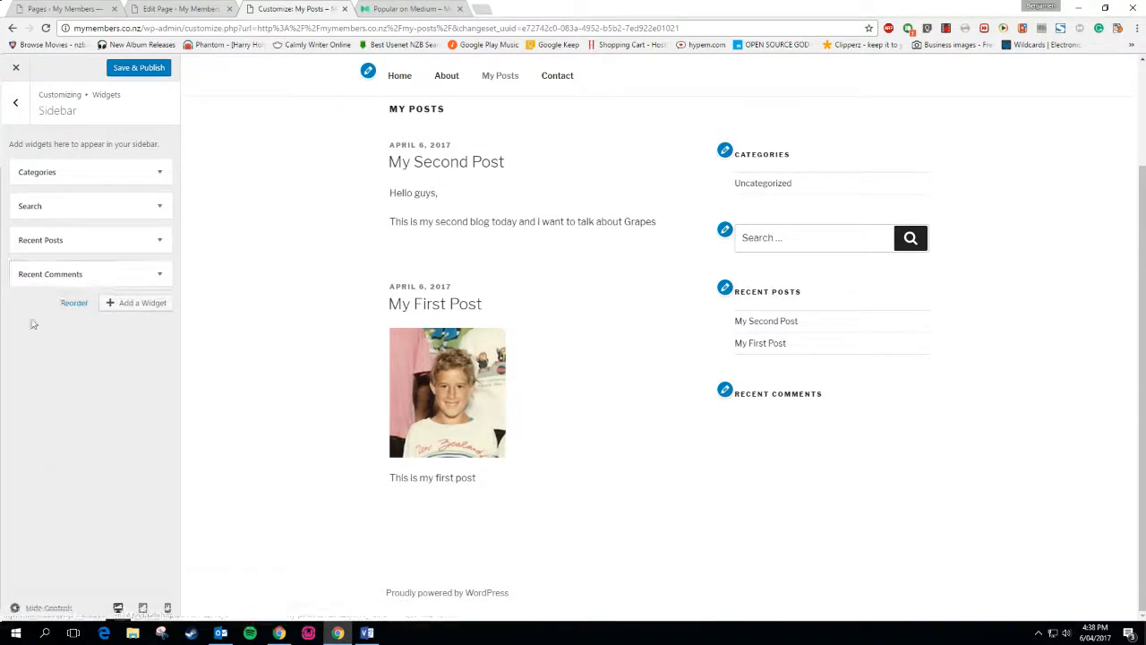
click(158, 278)
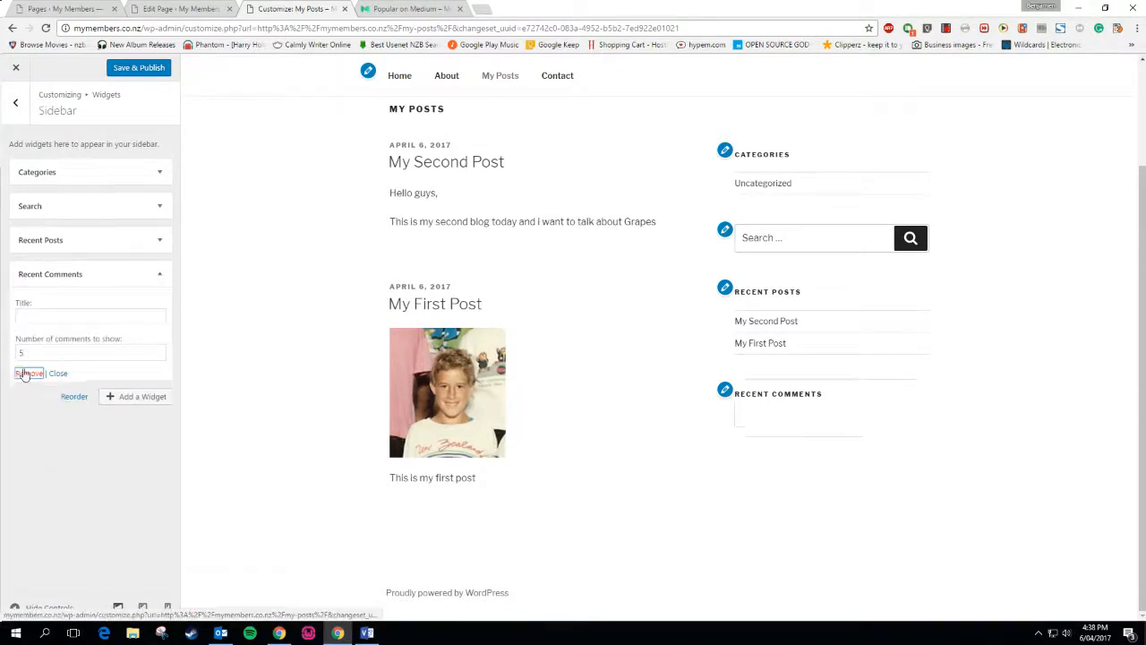
click(27, 371)
drag(56, 247, 59, 166)
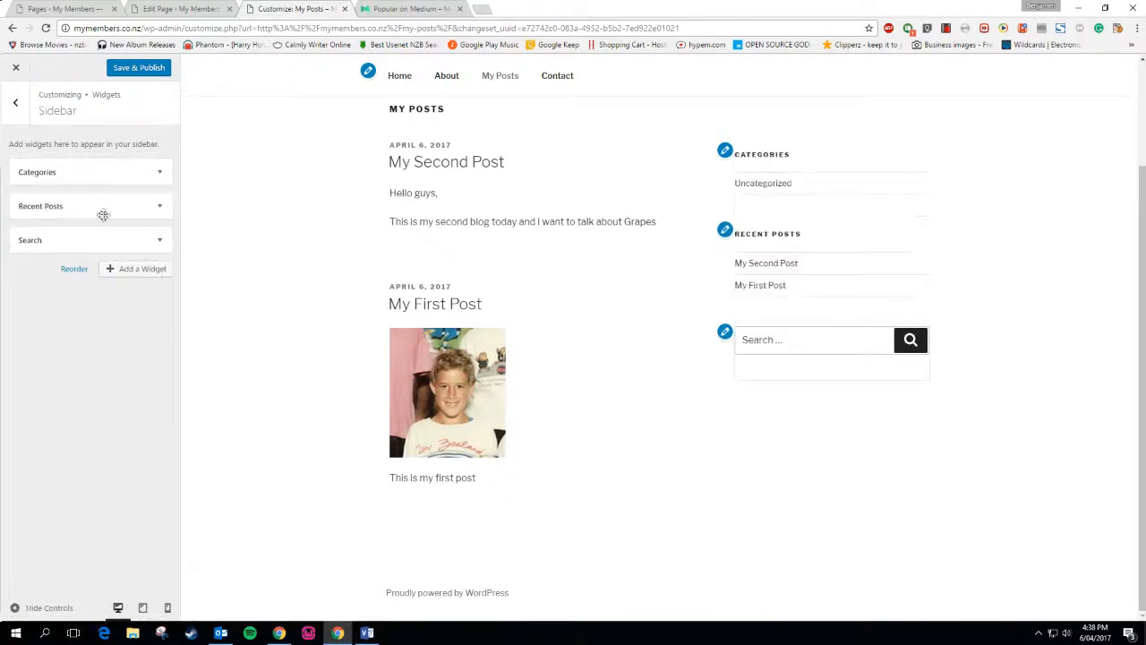
click(136, 70)
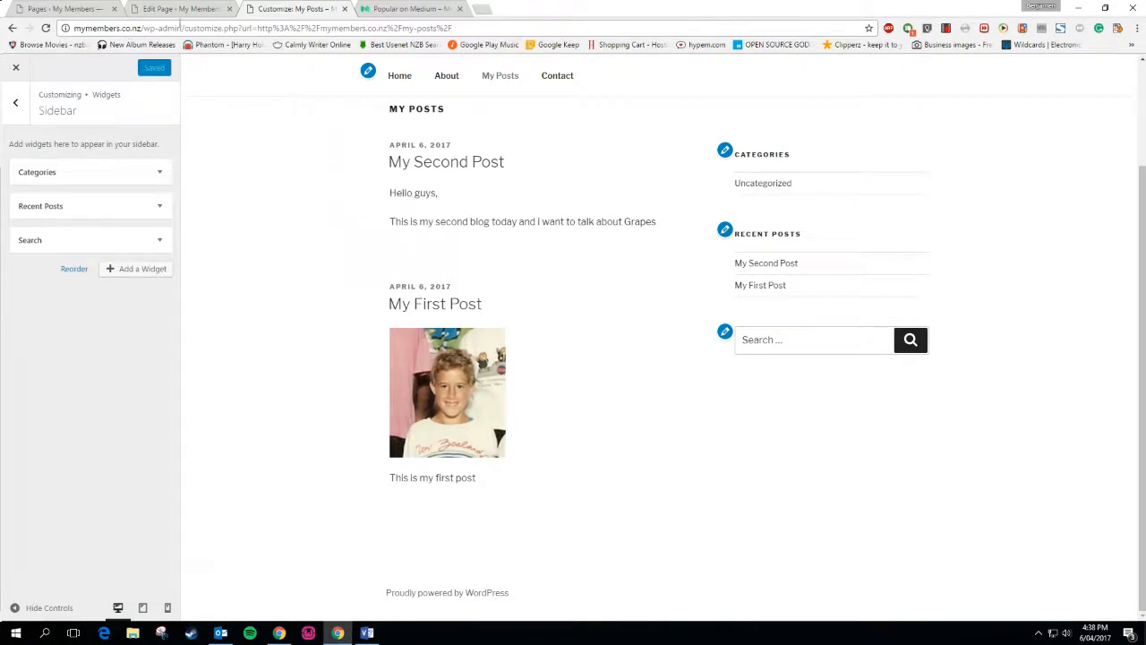
Browse Medium's home feed of design articles for comparison
drag(144, 28, 631, 22)
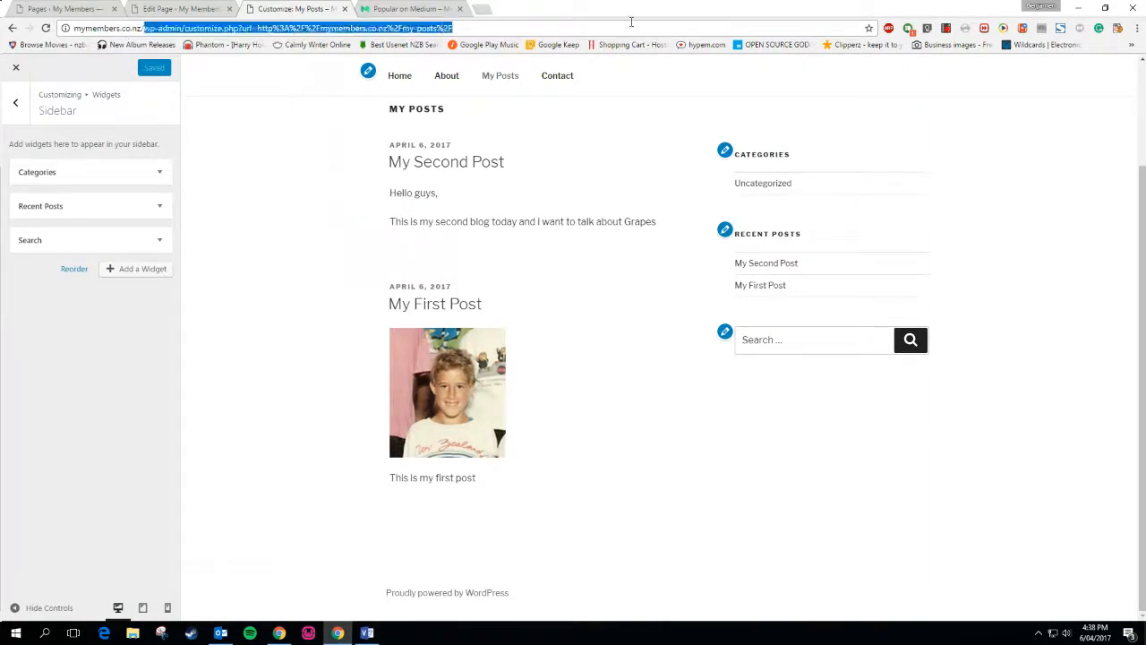
click(499, 75)
click(400, 8)
click(303, 79)
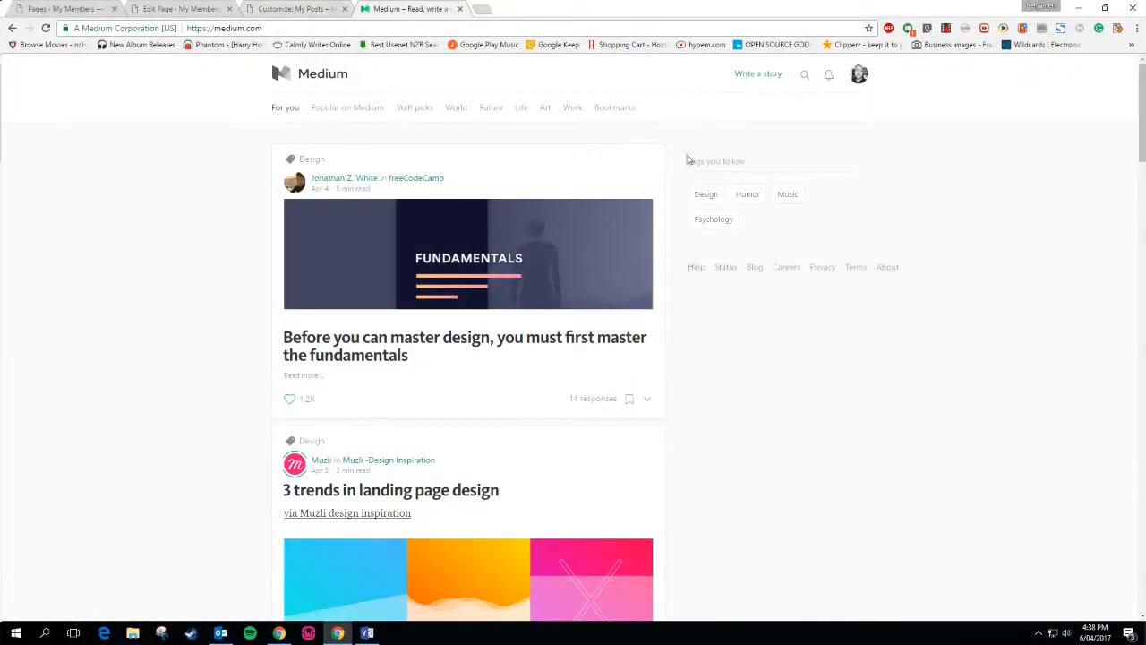
scroll(755, 414, down, 4)
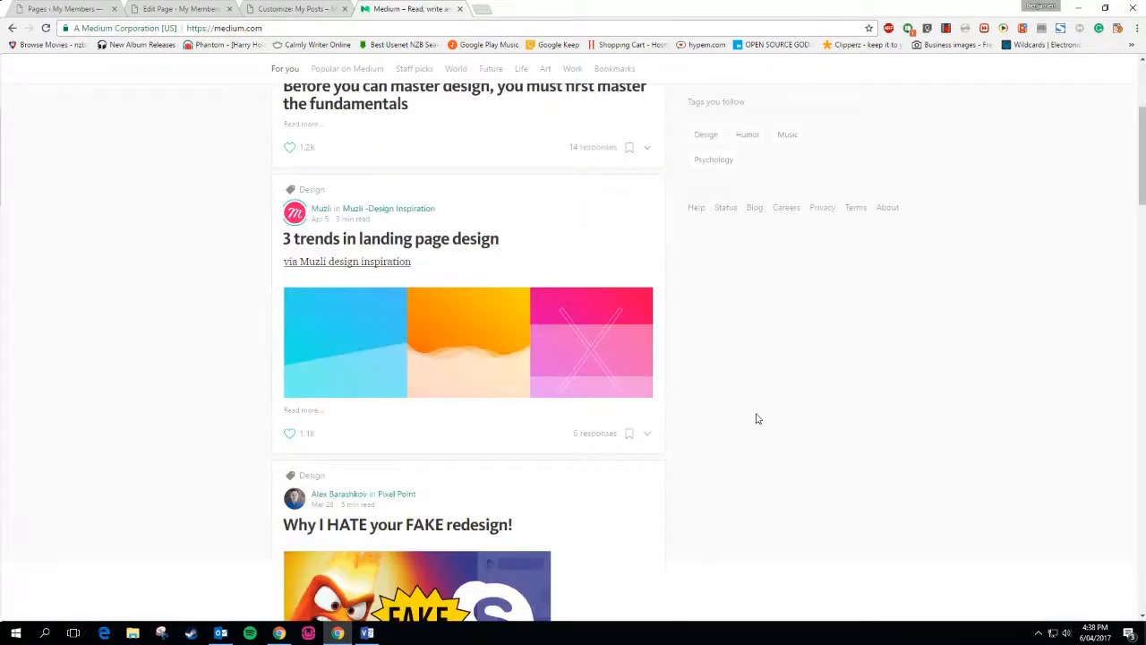
scroll(756, 407, down, 4)
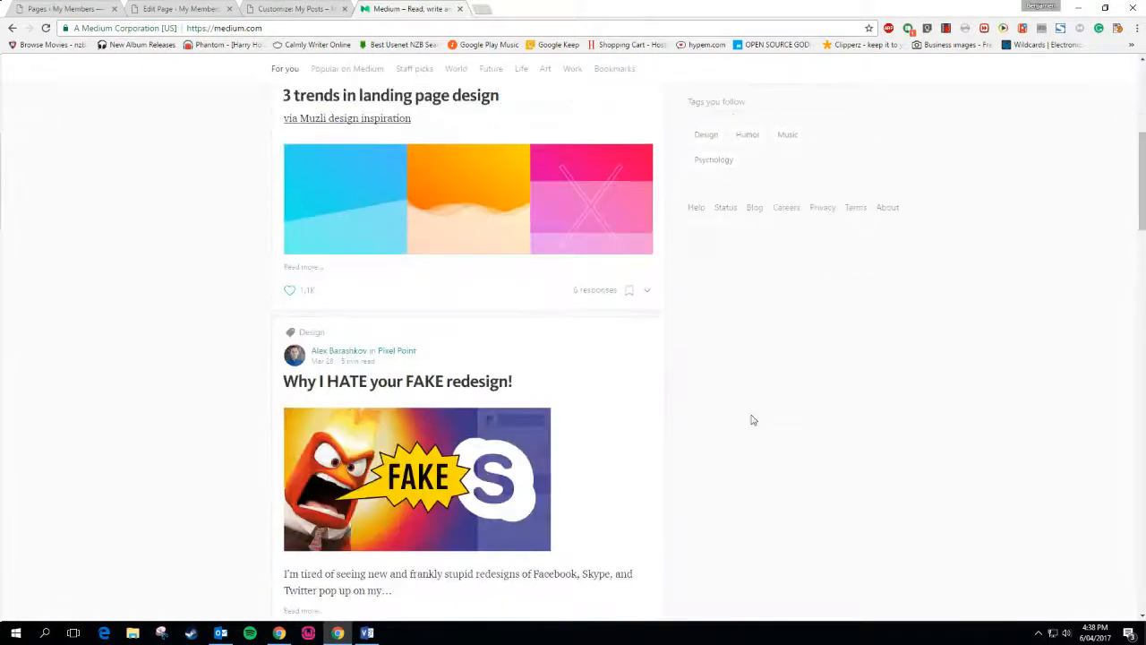
click(292, 8)
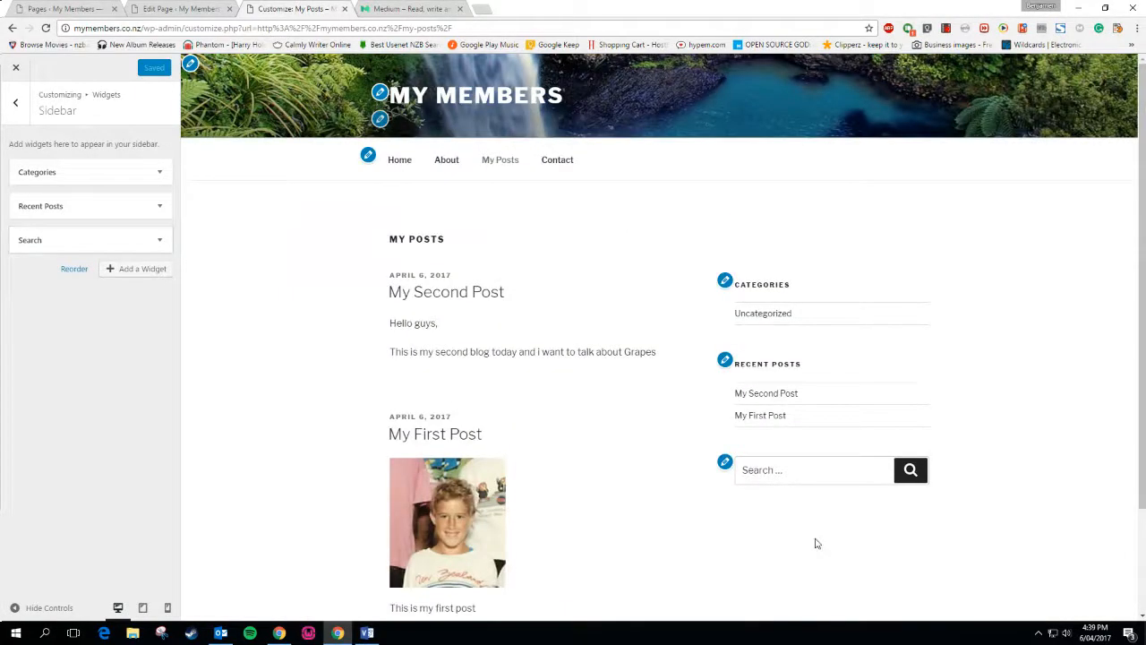
Add a Tag Cloud widget to the sidebar and move it to the top
click(139, 270)
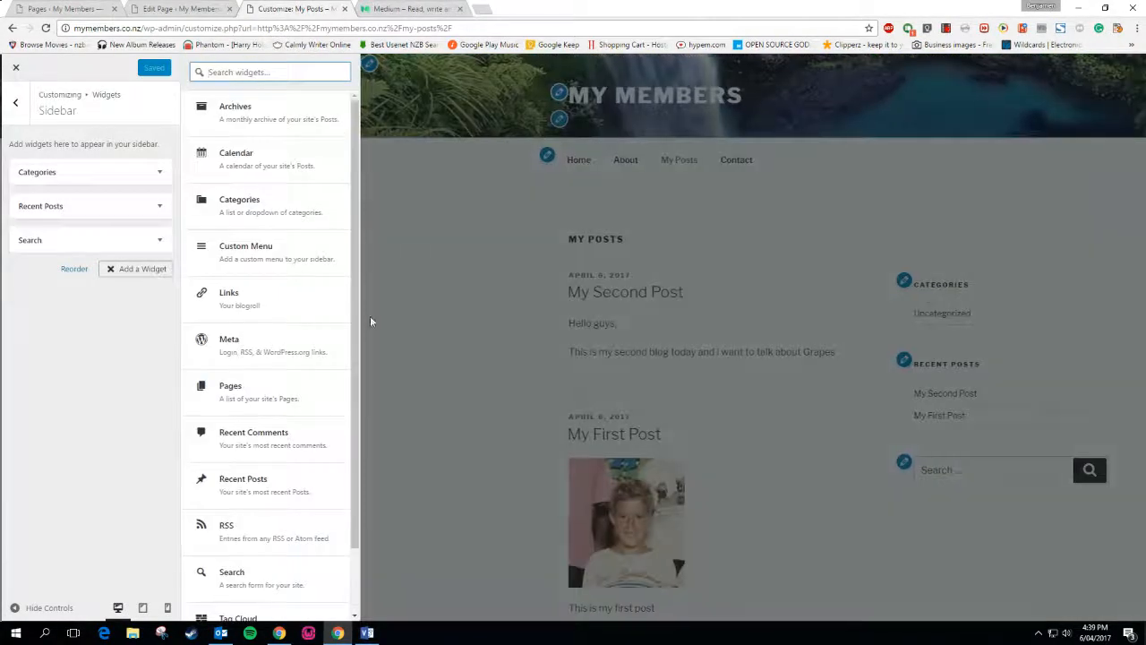
drag(355, 312, 371, 435)
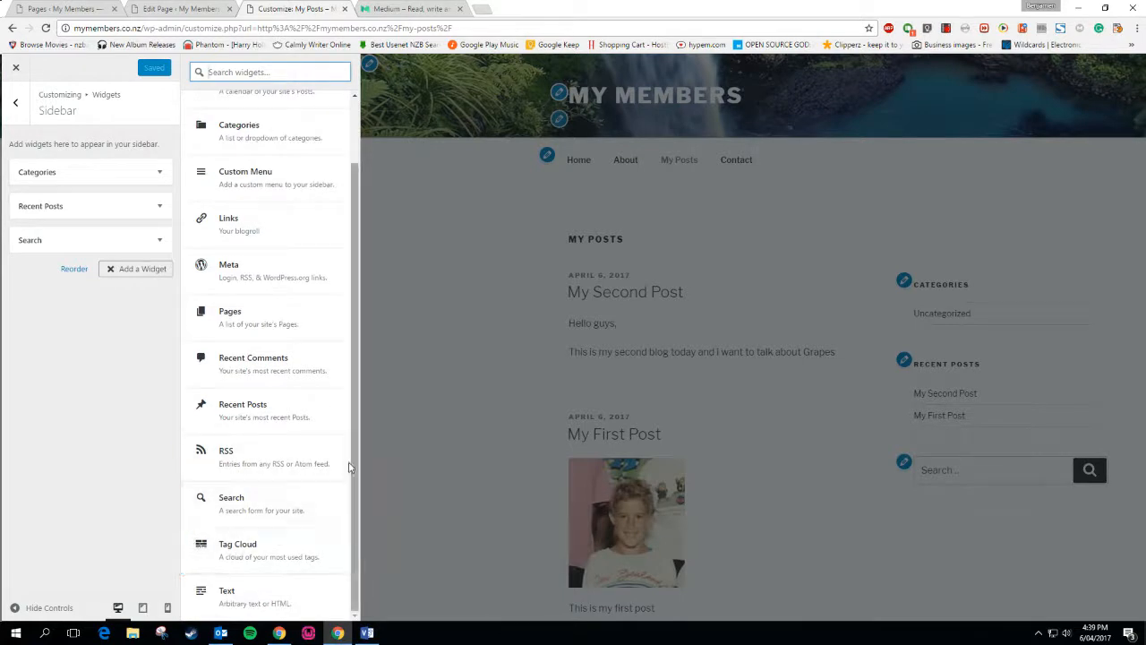
drag(355, 480, 365, 370)
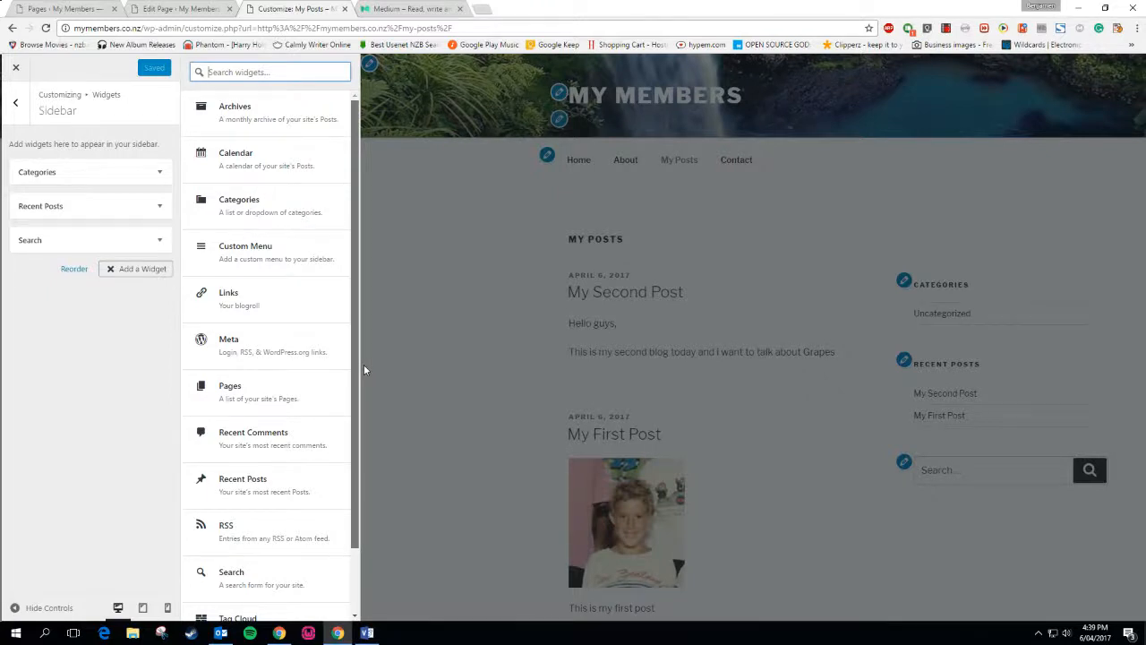
drag(364, 365, 352, 523)
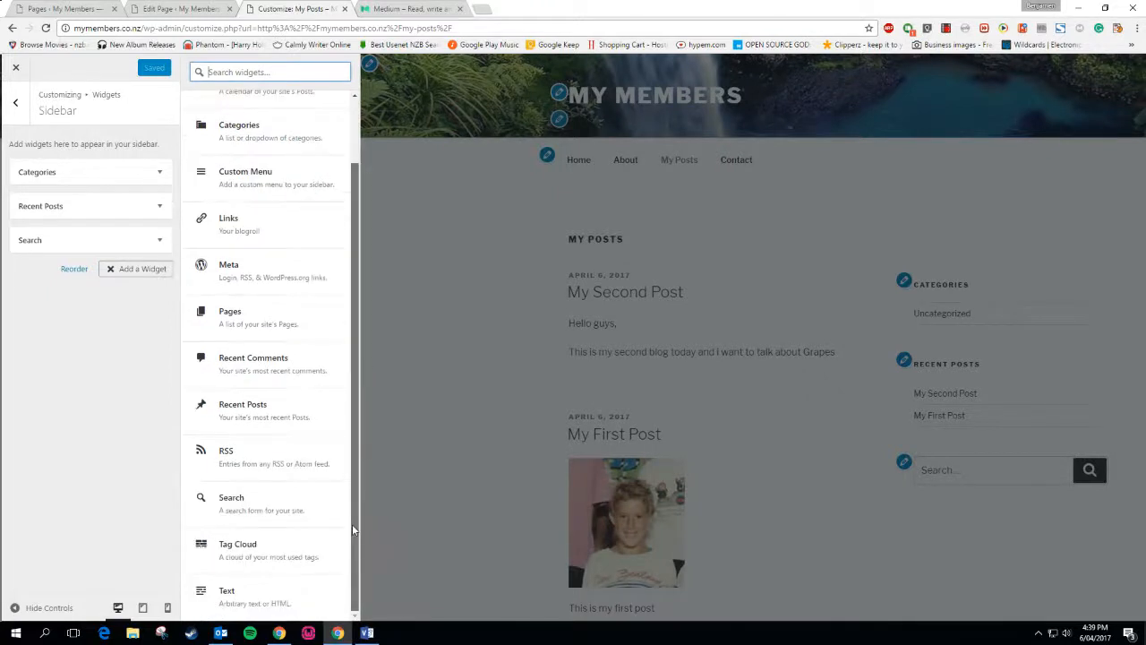
click(237, 546)
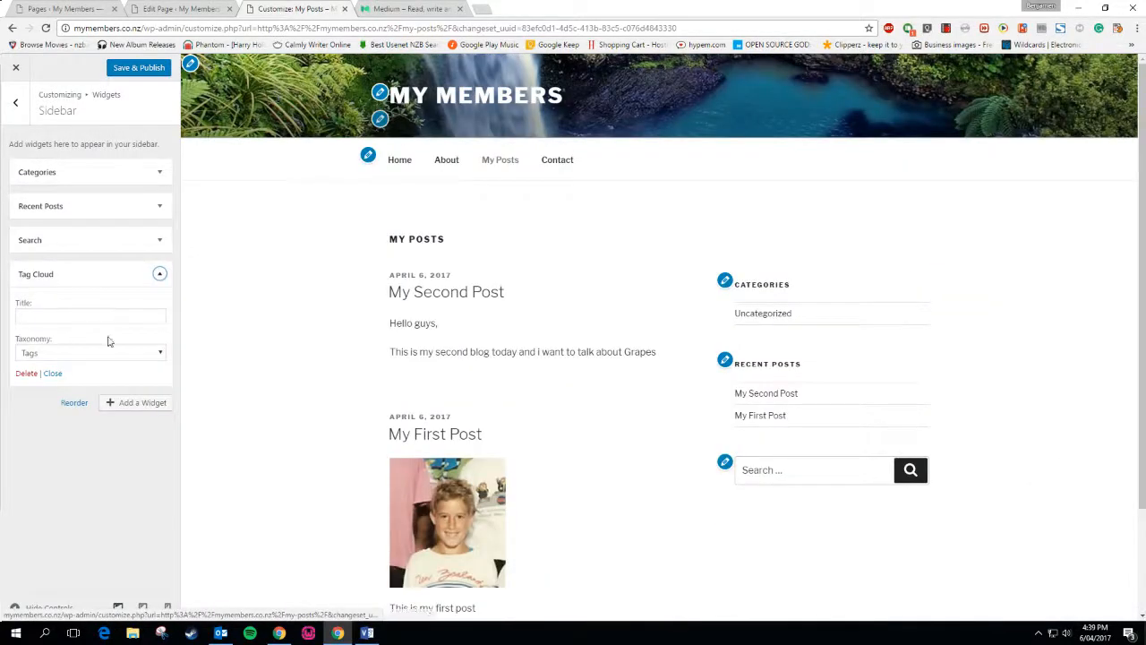
drag(41, 275, 36, 163)
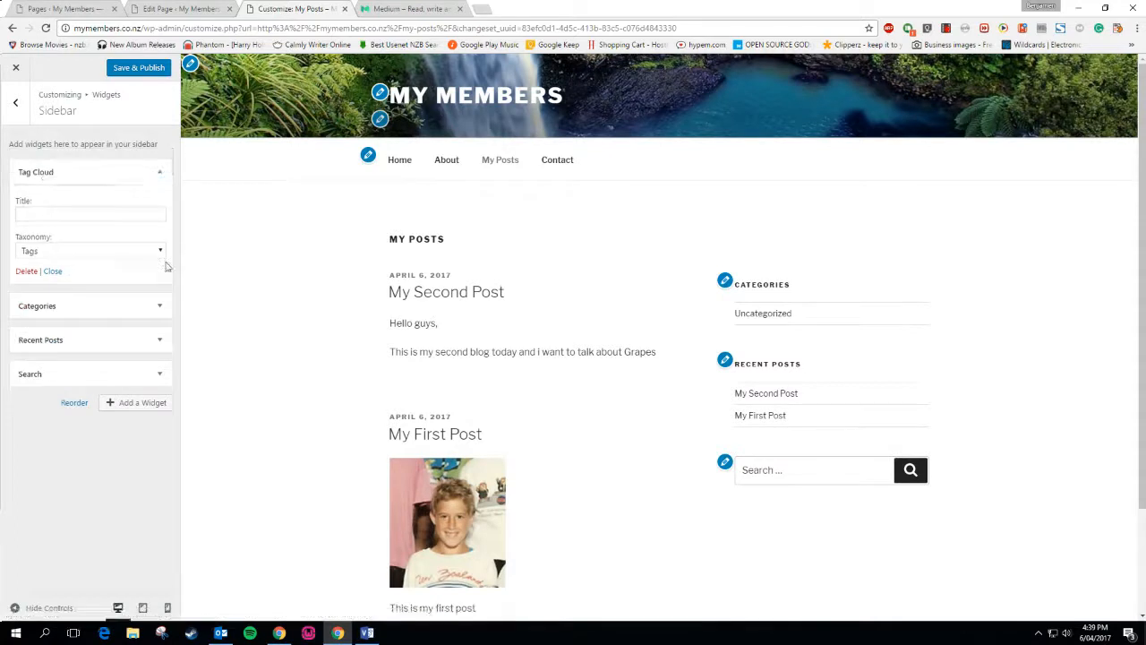
Remove the Categories, Recent Posts and Search widgets and publish the sidebar
click(158, 304)
click(35, 322)
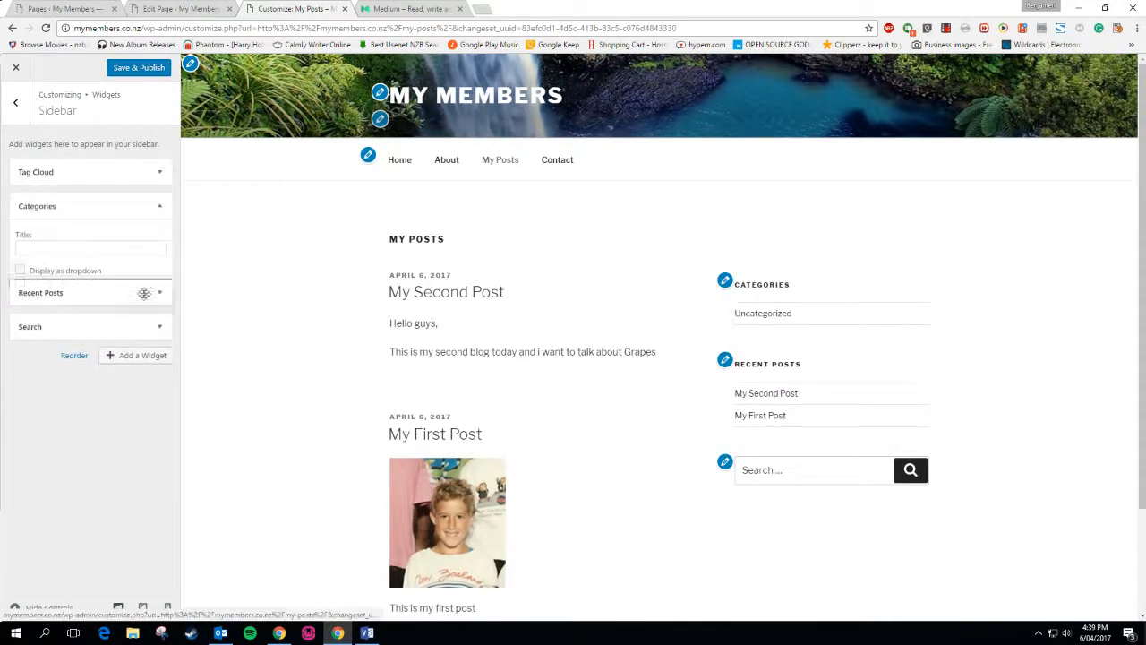
click(158, 206)
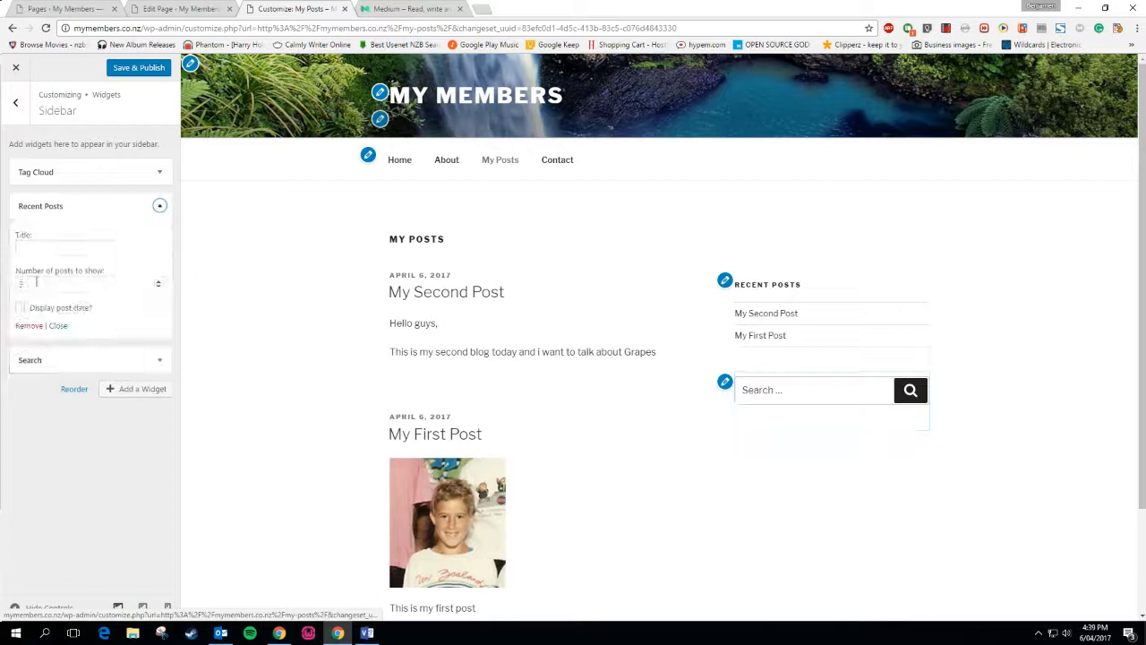
click(29, 326)
click(159, 206)
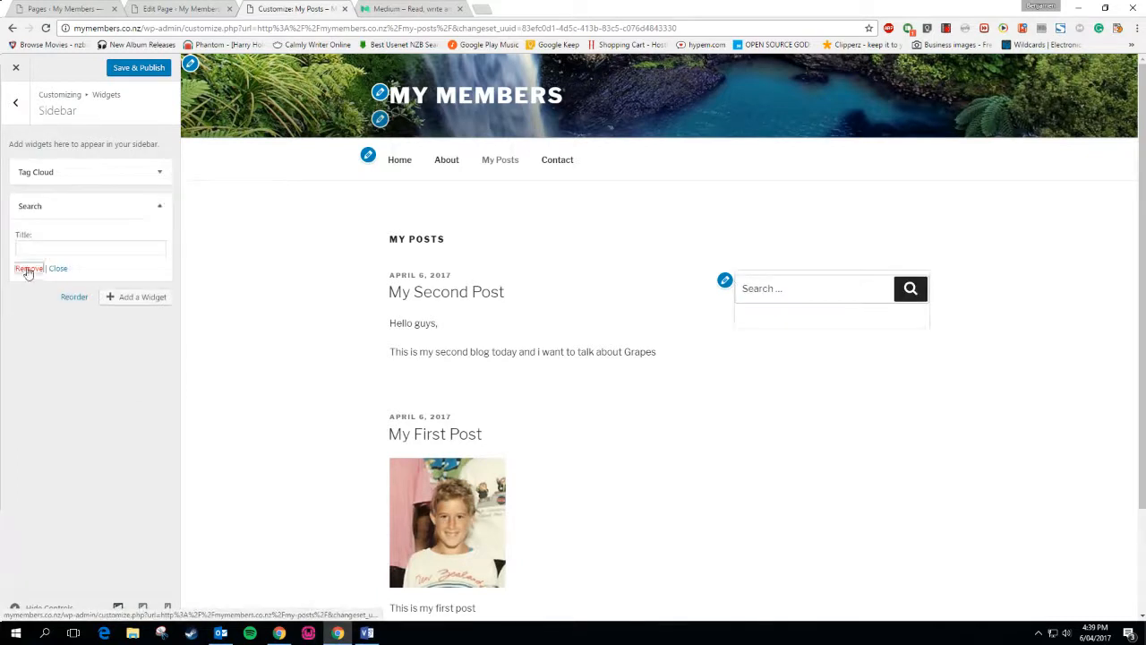
click(30, 267)
click(126, 74)
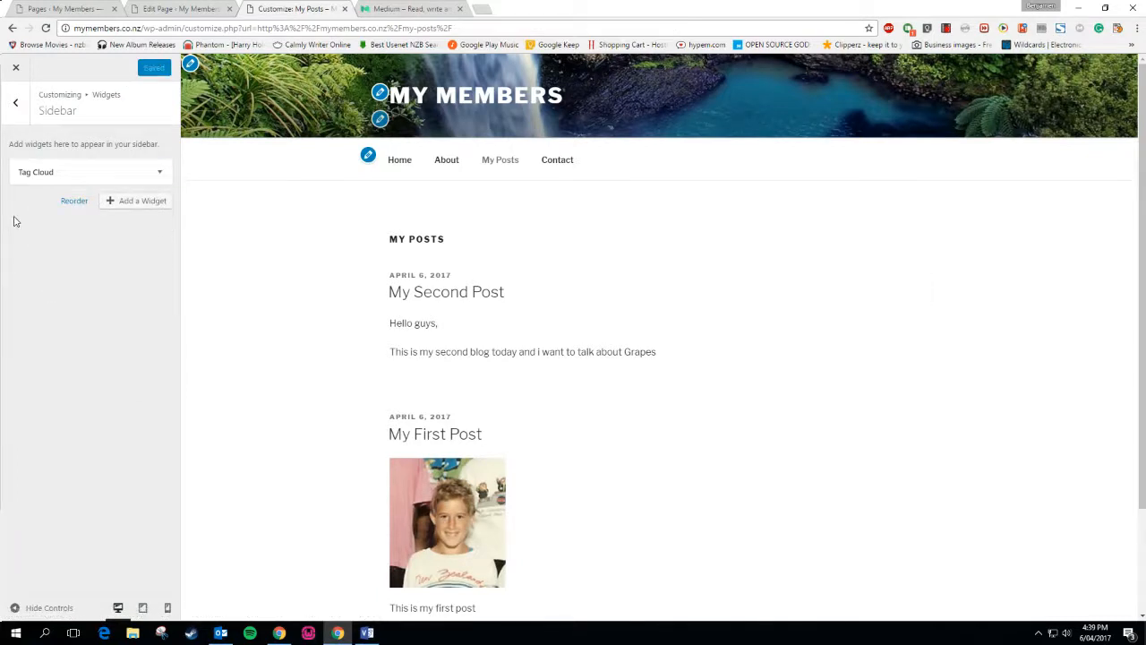
Glance at Medium's home page, then return to the main Customizer sections
click(15, 102)
click(391, 7)
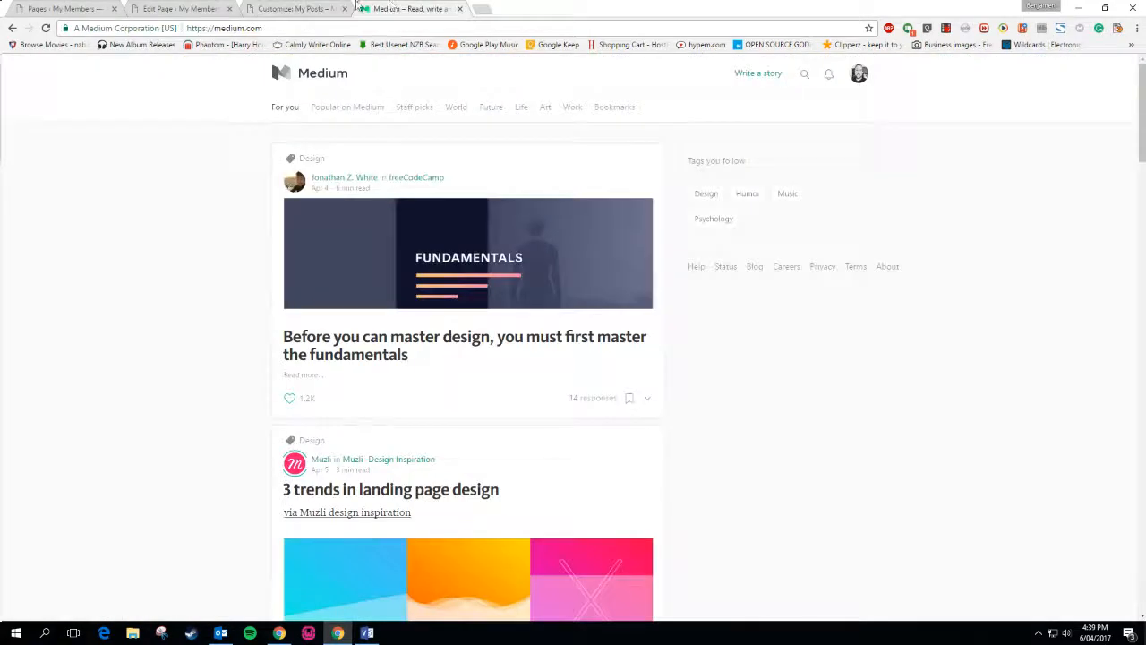
click(303, 8)
click(320, 6)
click(18, 106)
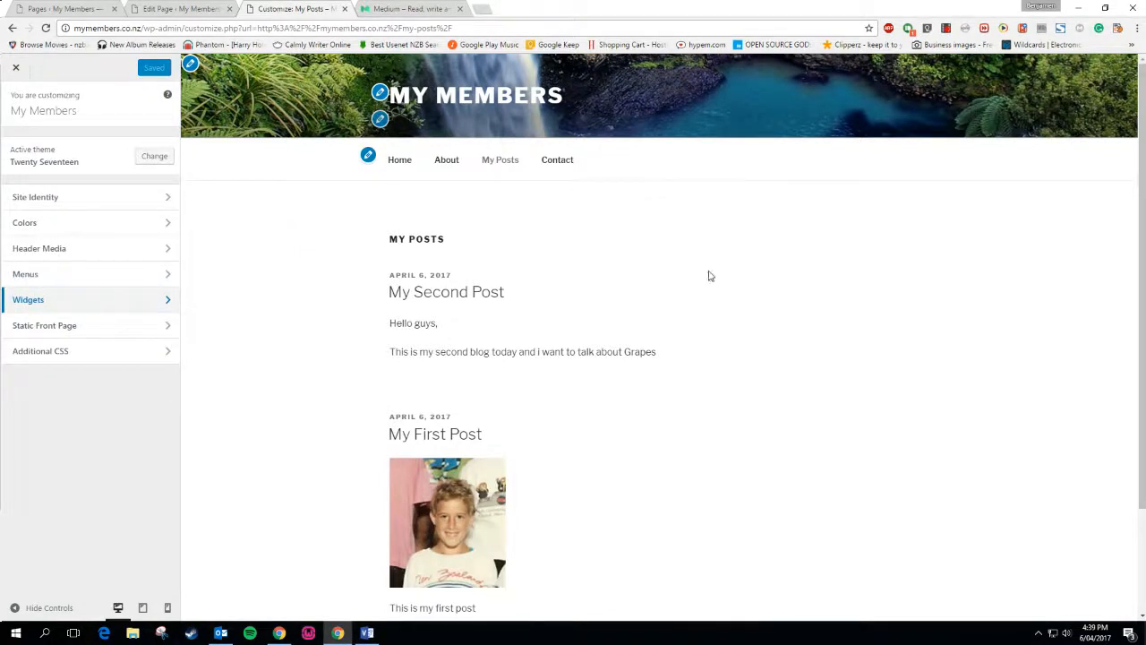
Edit My Second Post with Format collapsed and the Categories and Tags boxes expanded
click(16, 69)
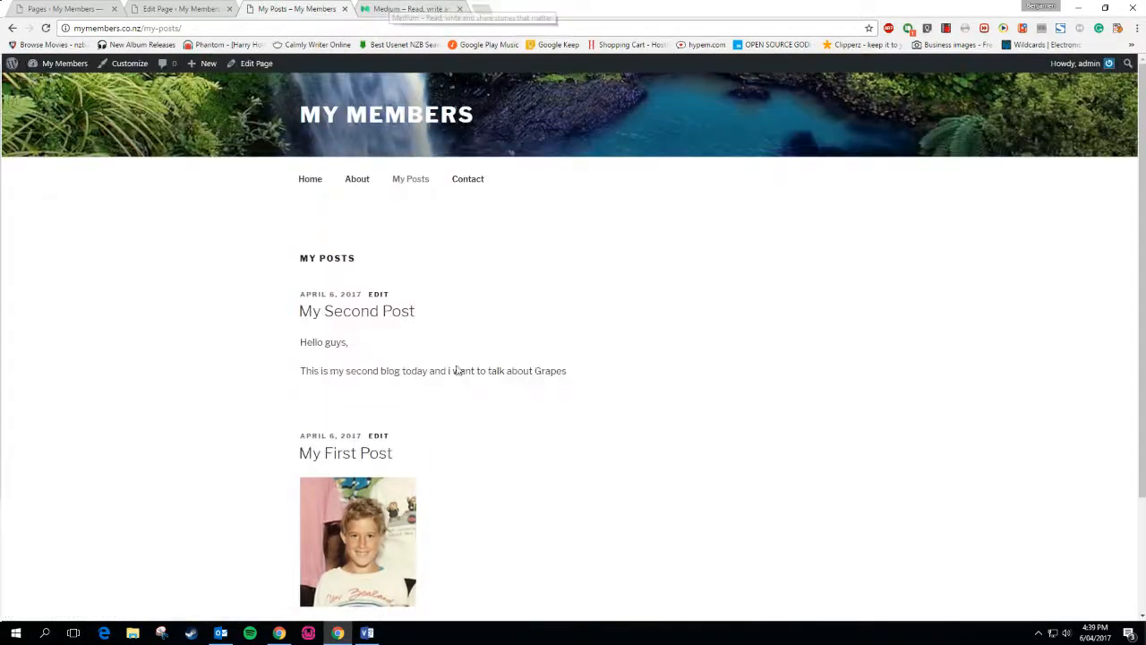
click(377, 295)
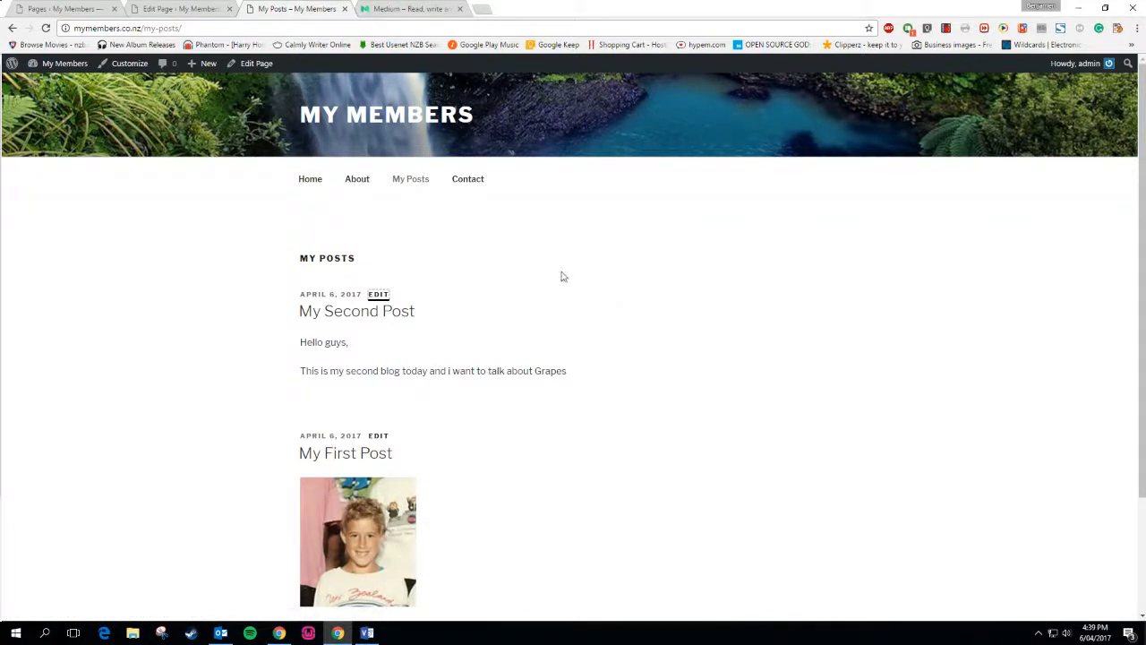
click(383, 295)
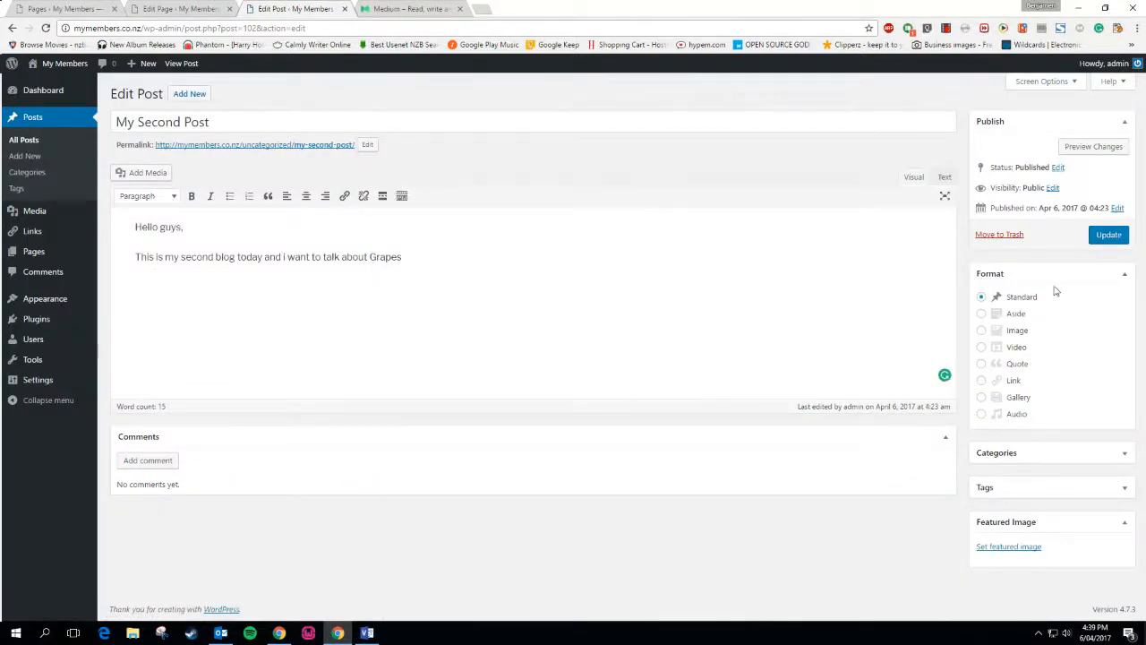
click(1119, 275)
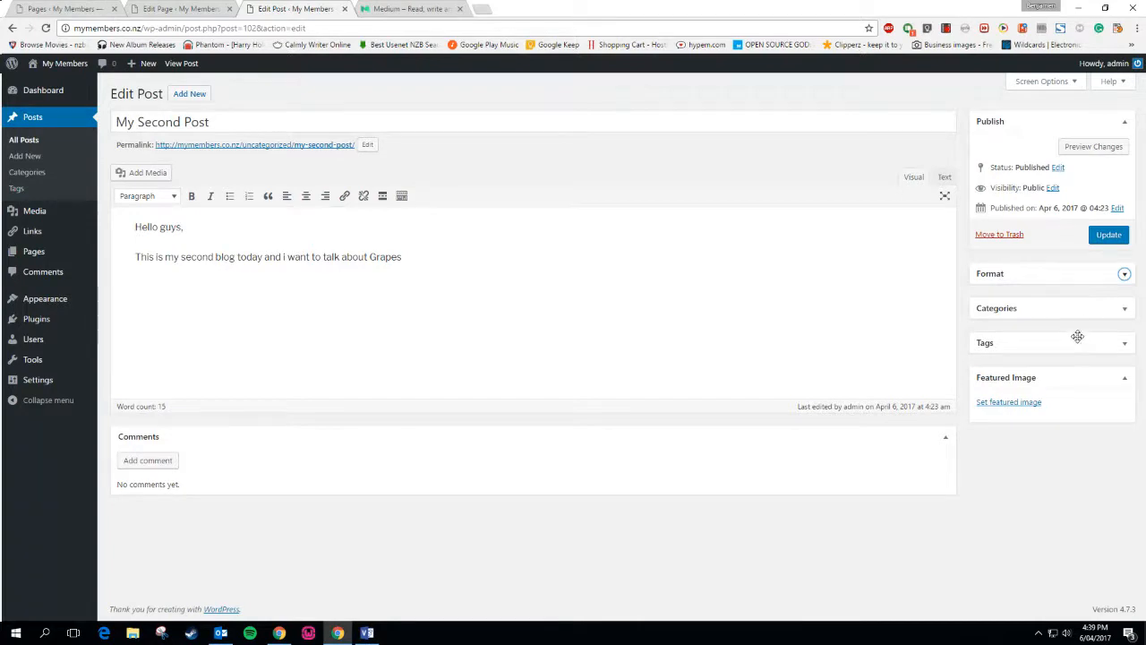
click(1124, 308)
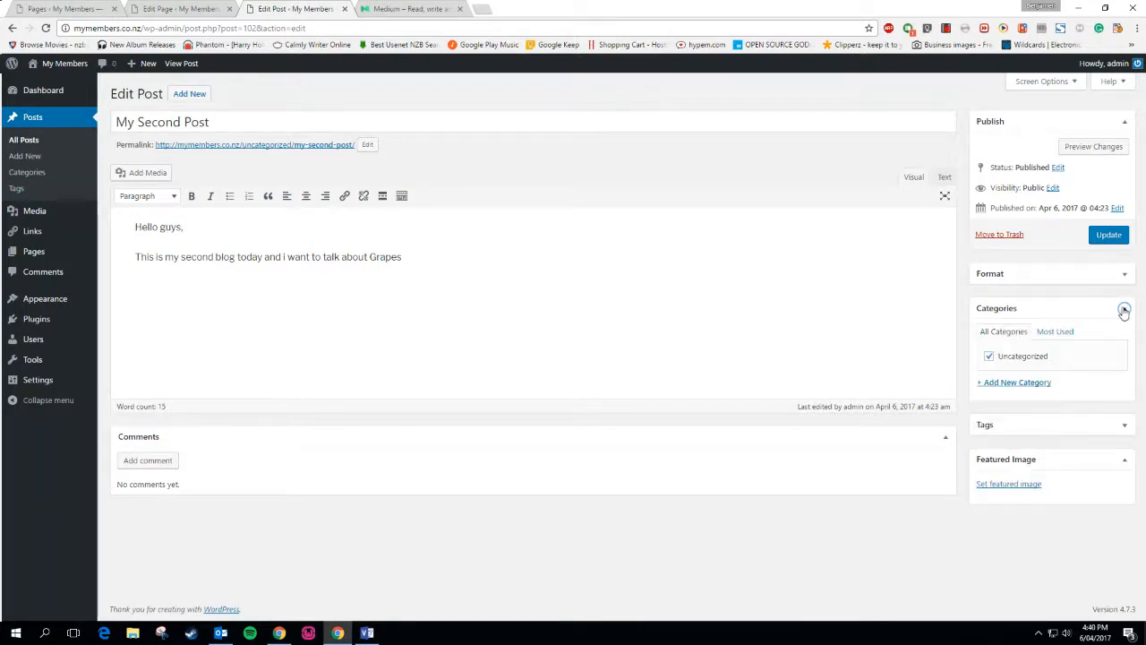
click(1119, 425)
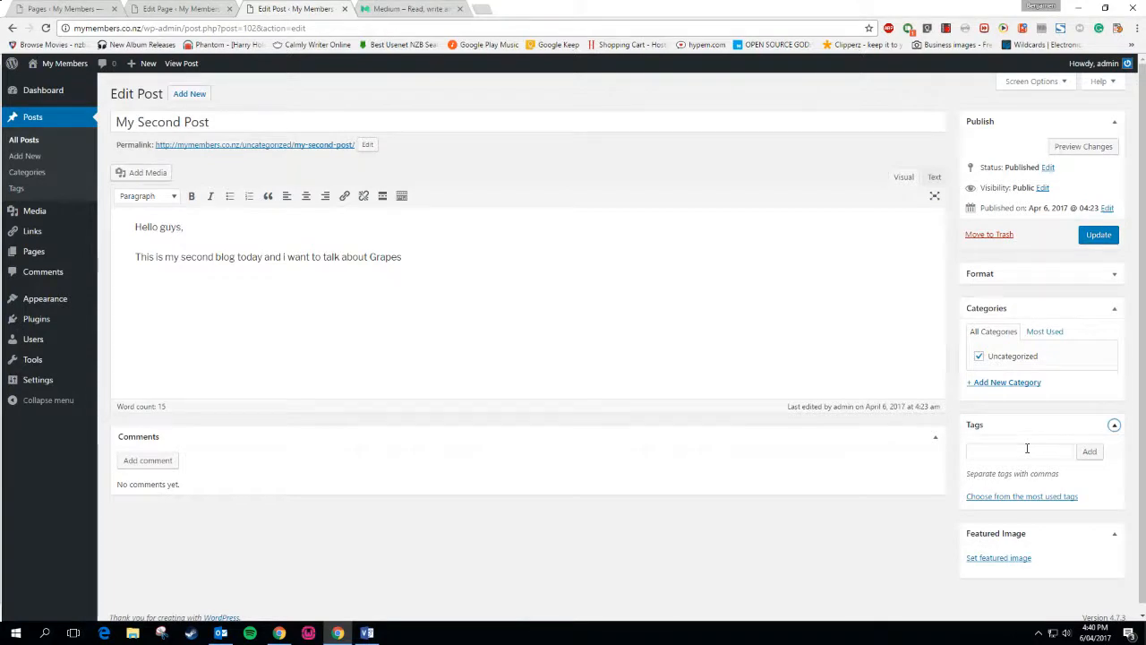
Check Medium's followed tags and enter Design as the post's first tag
click(408, 9)
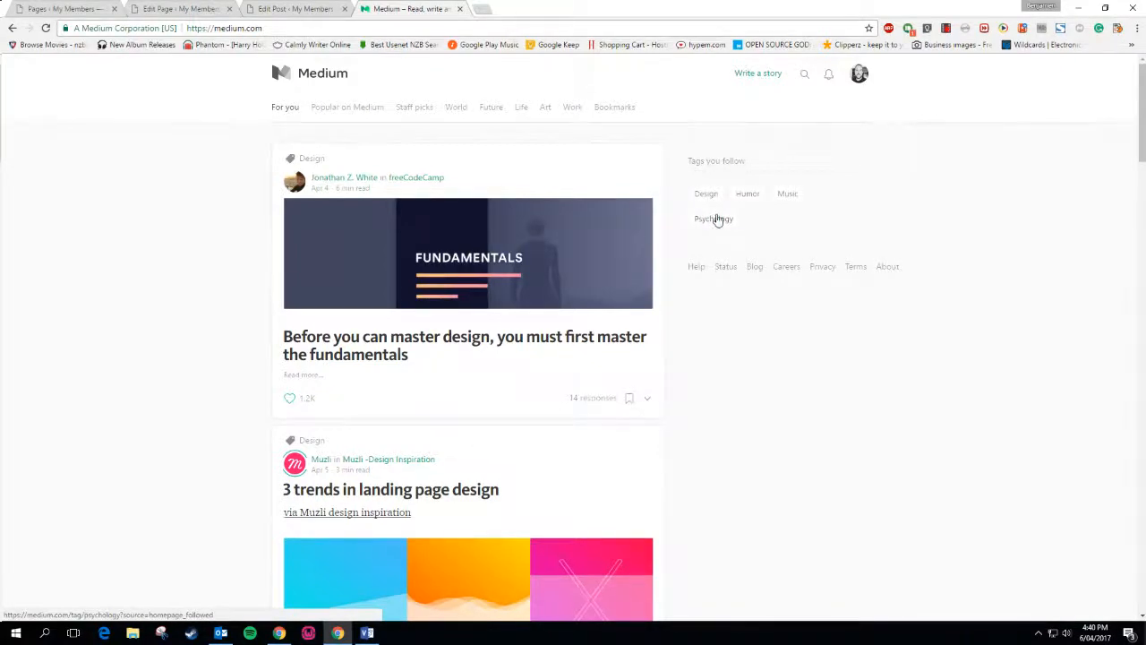
click(329, 7)
click(1000, 454)
click(407, 8)
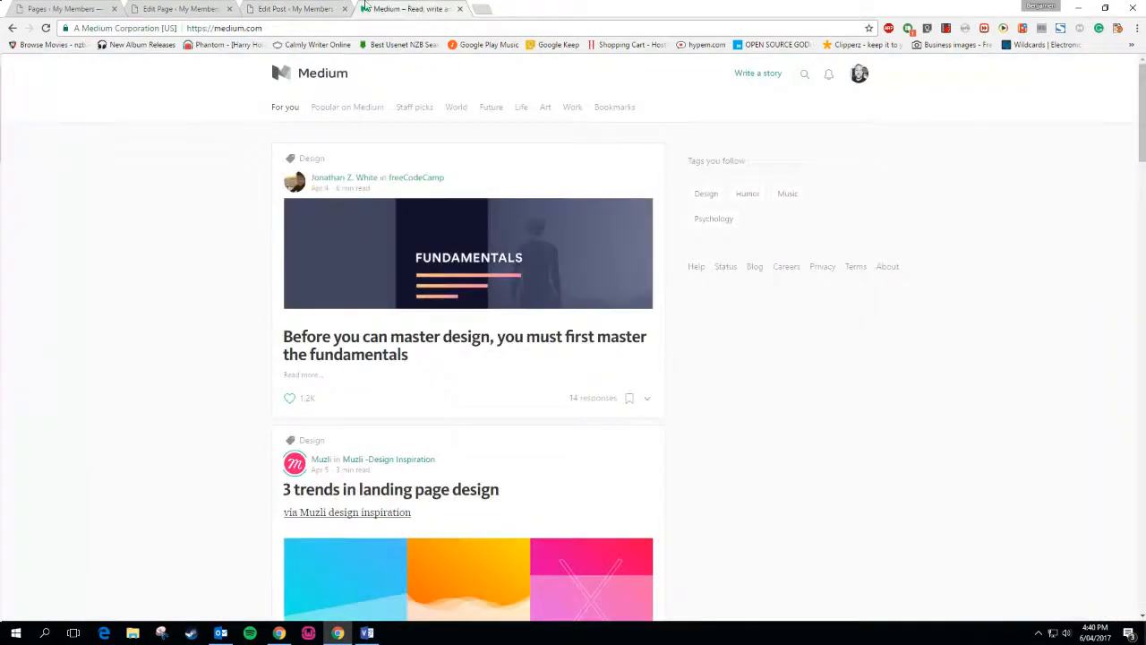
click(337, 8)
text(cc)
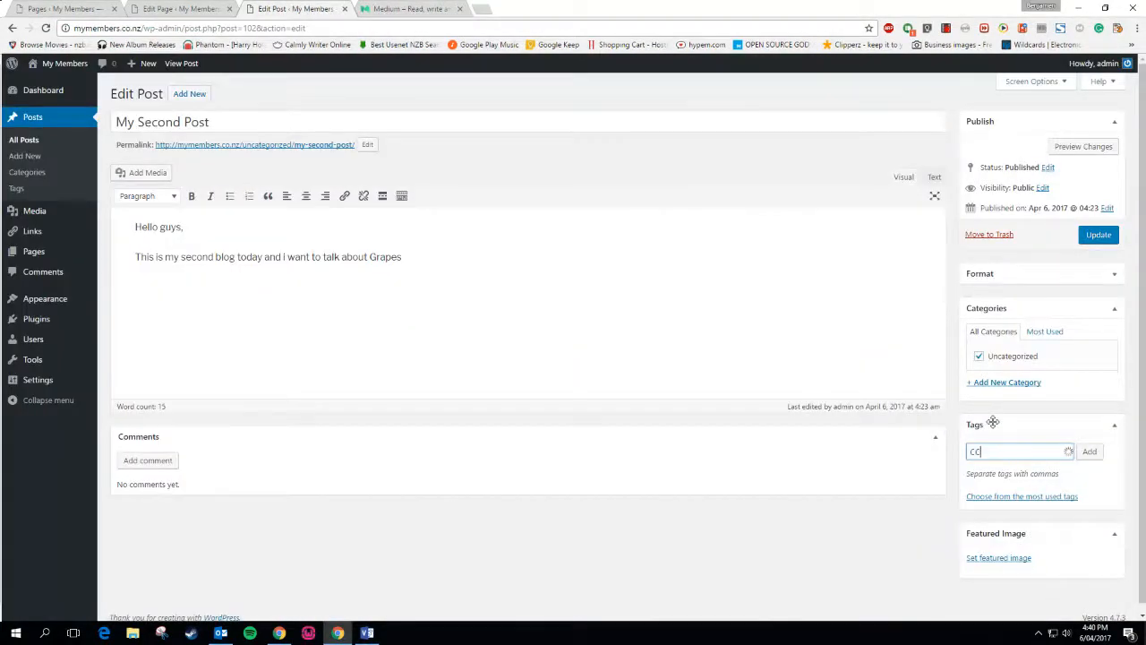
key(BackSpace)
key(BackSpace)
key(BackSpace)
text(Design)
click(405, 8)
click(327, 7)
Add Humor, Music, Pschology and Grapes to the tag list and apply all tags
text(,Hou)
key(BackSpace)
text(u)
click(378, 8)
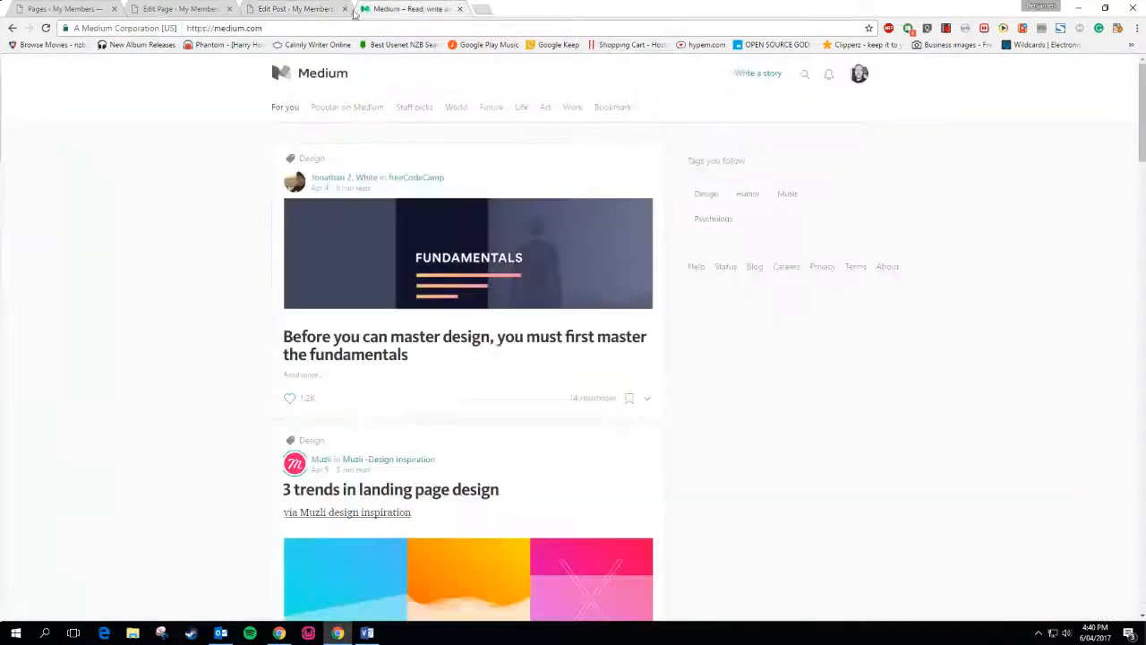
click(314, 8)
text(mor,Music,)
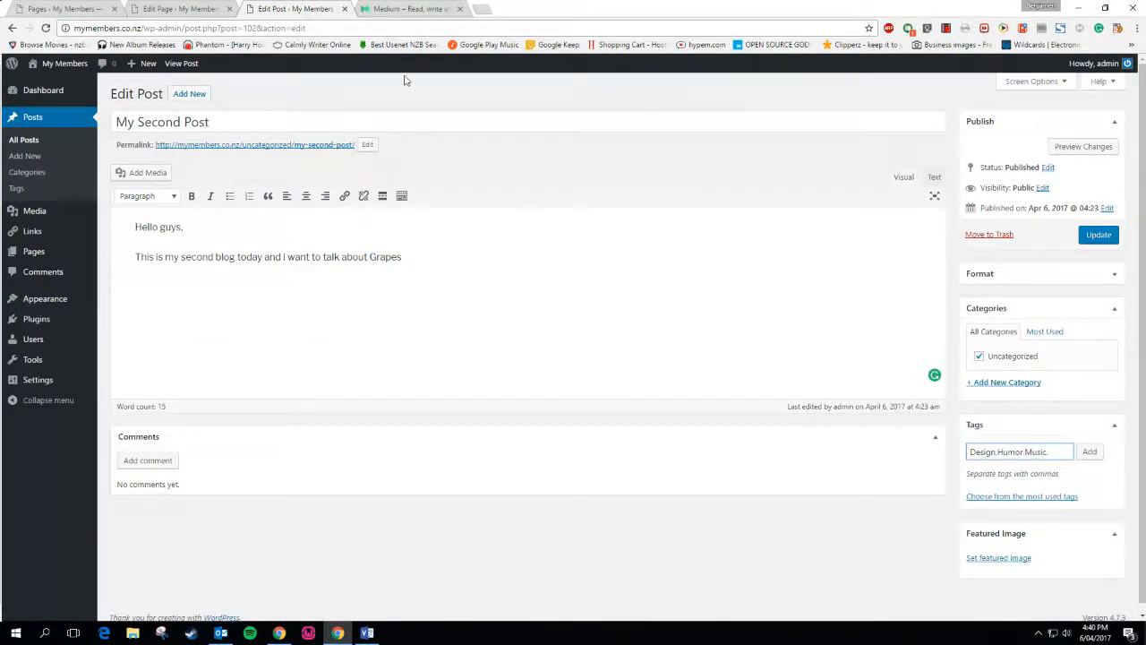
click(407, 8)
click(333, 9)
click(400, 8)
click(297, 8)
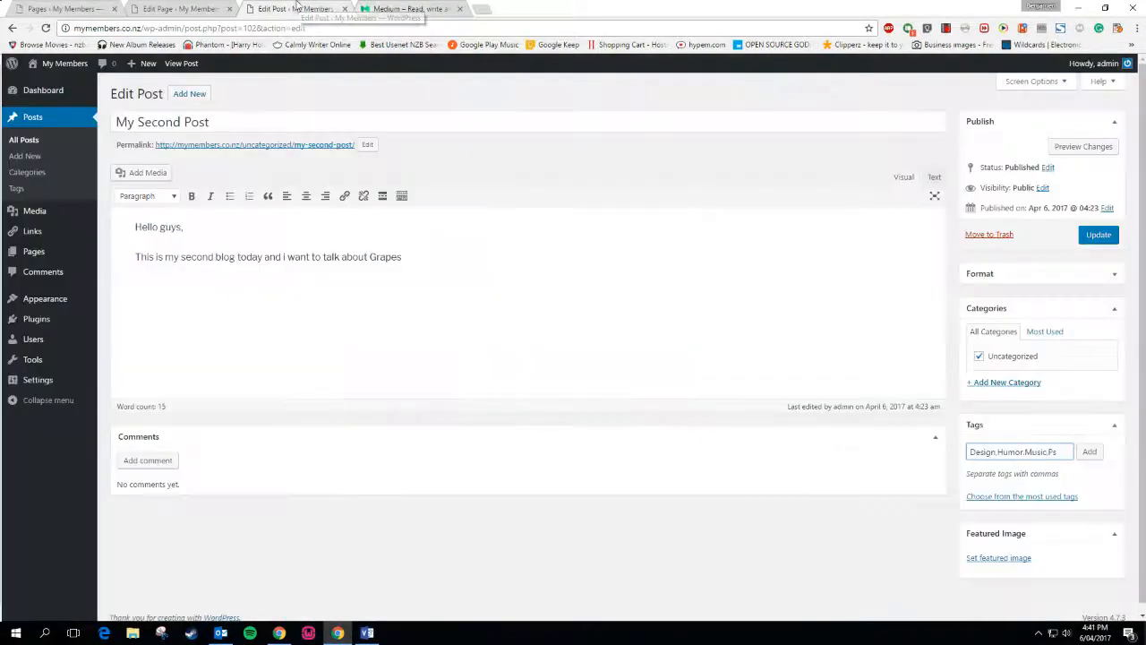
text(hology)
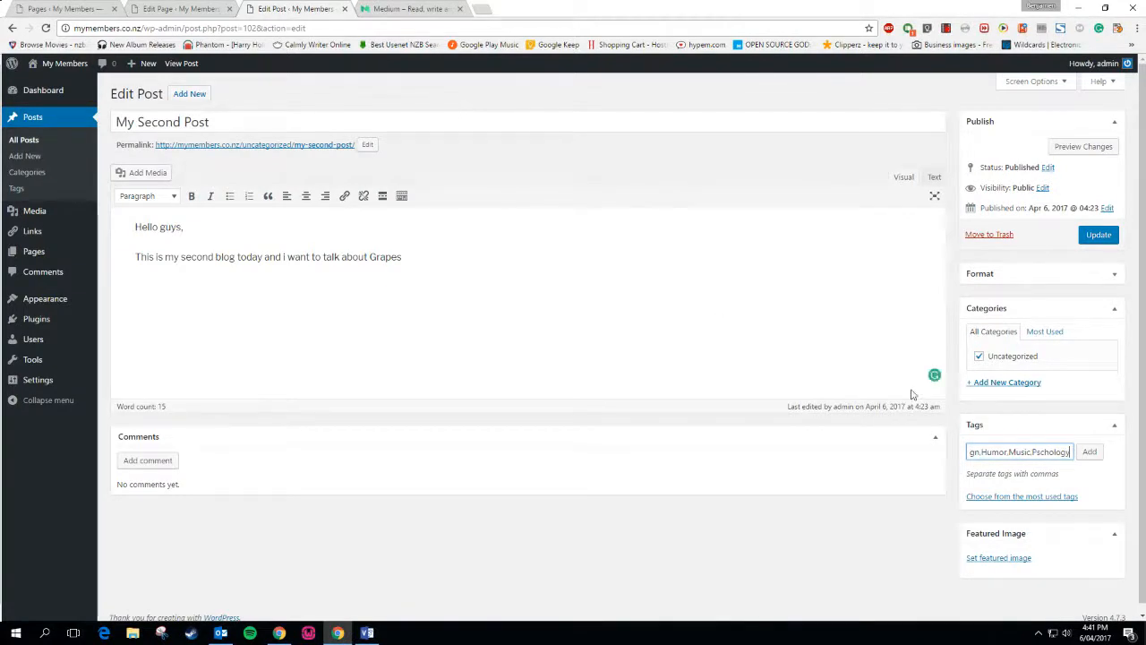
key(BackSpace)
text(, Grap)
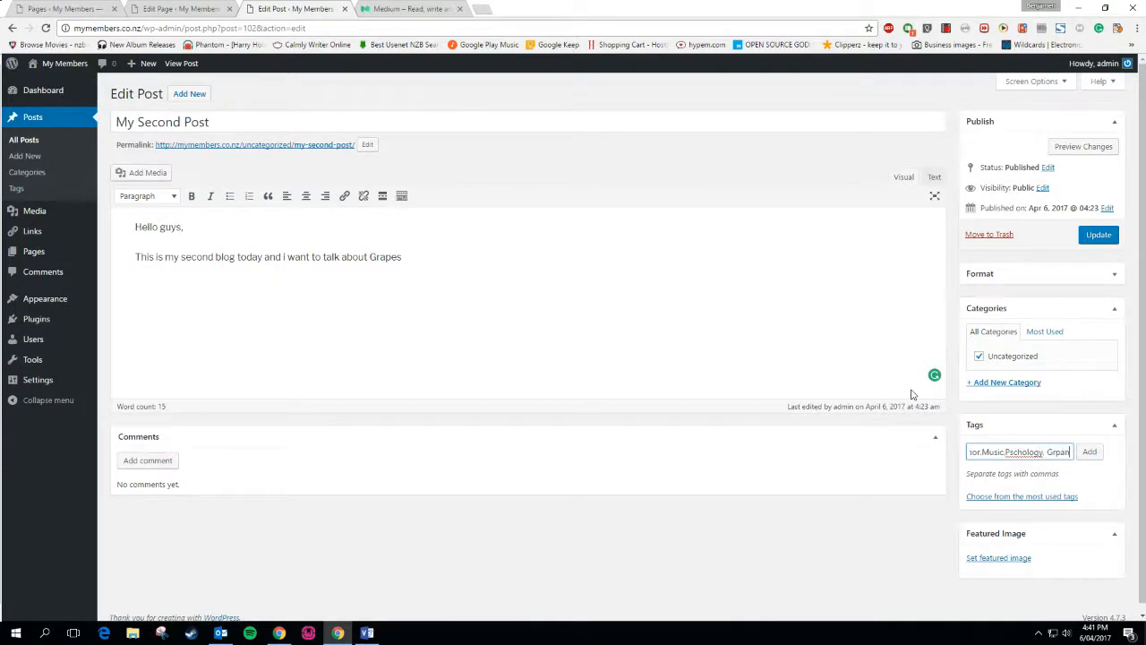
text(es)
click(1086, 451)
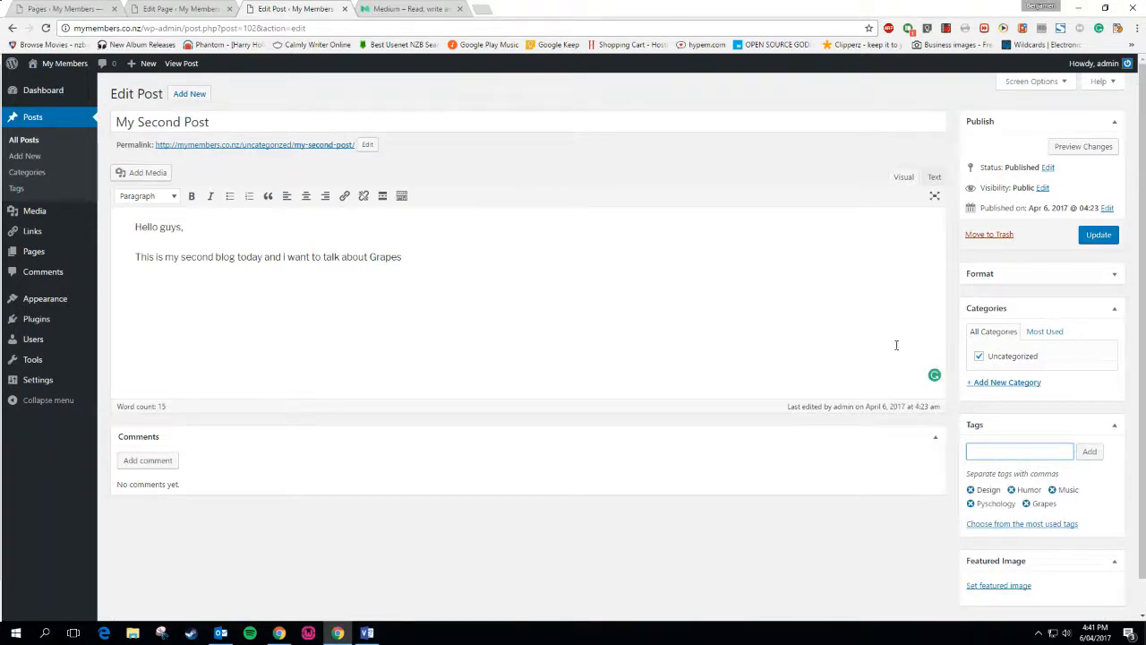
click(1003, 527)
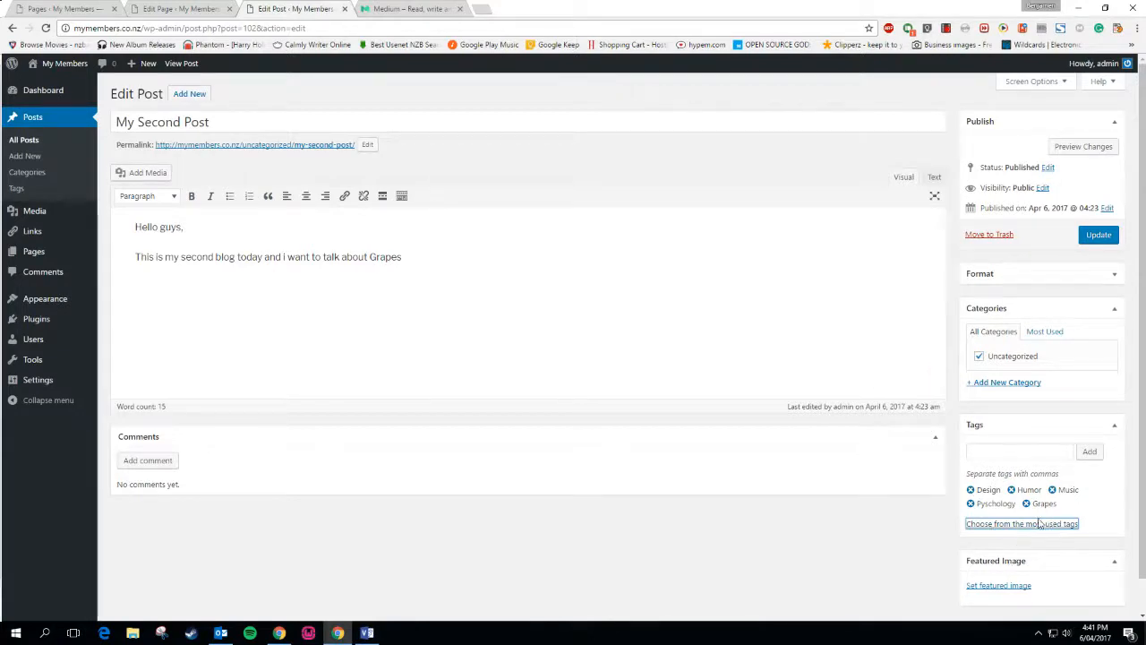
scroll(1017, 544, down, 1)
Upload the sign image through the Featured Image upload, browsing files as thumbnails
click(1000, 552)
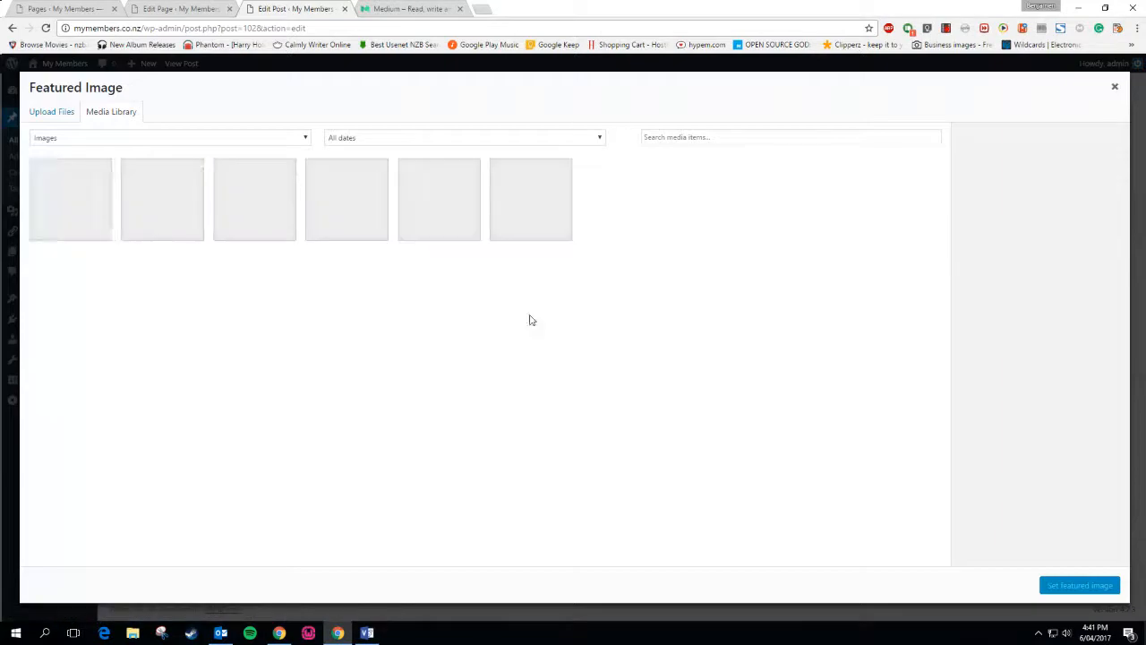
click(68, 111)
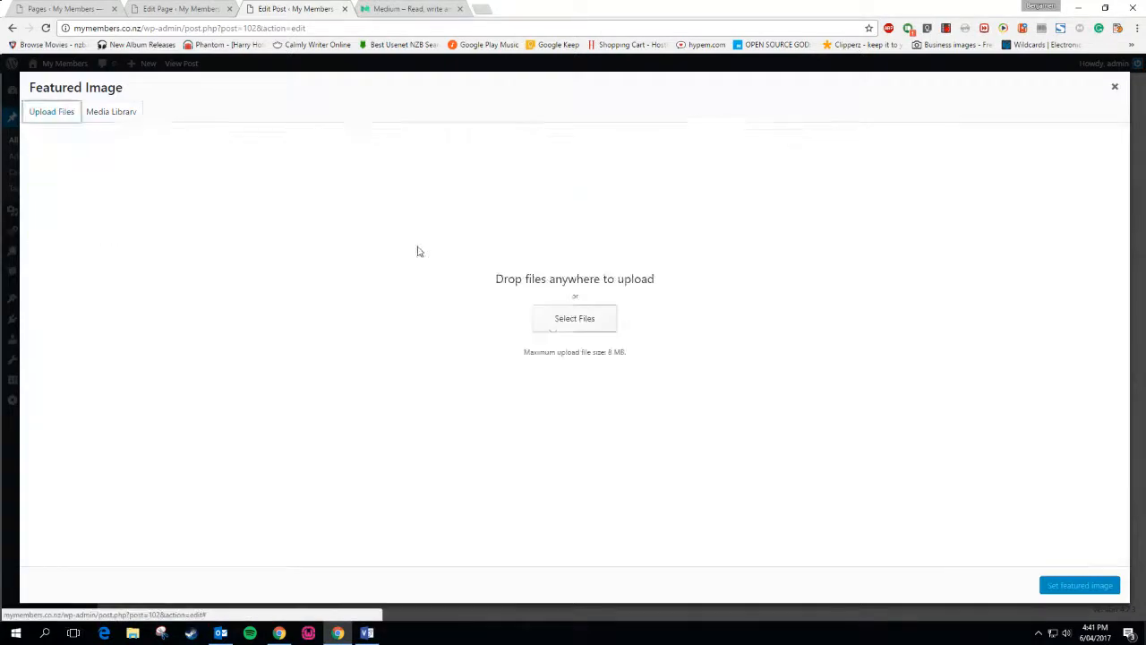
click(550, 319)
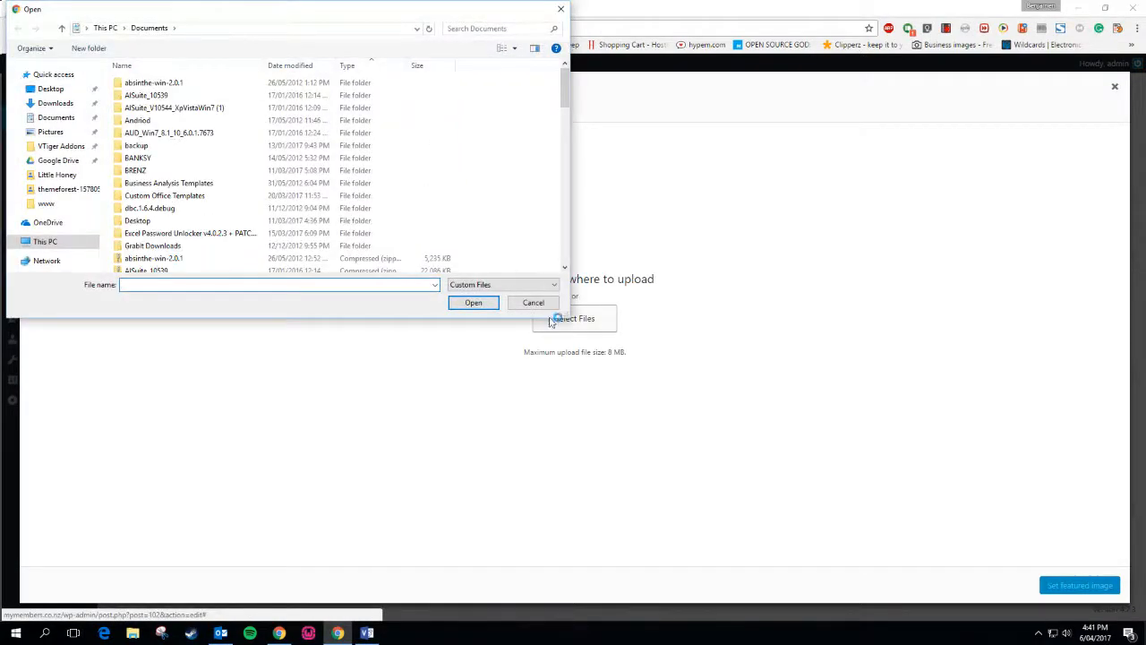
scroll(220, 203, down, 10)
scroll(218, 205, down, 10)
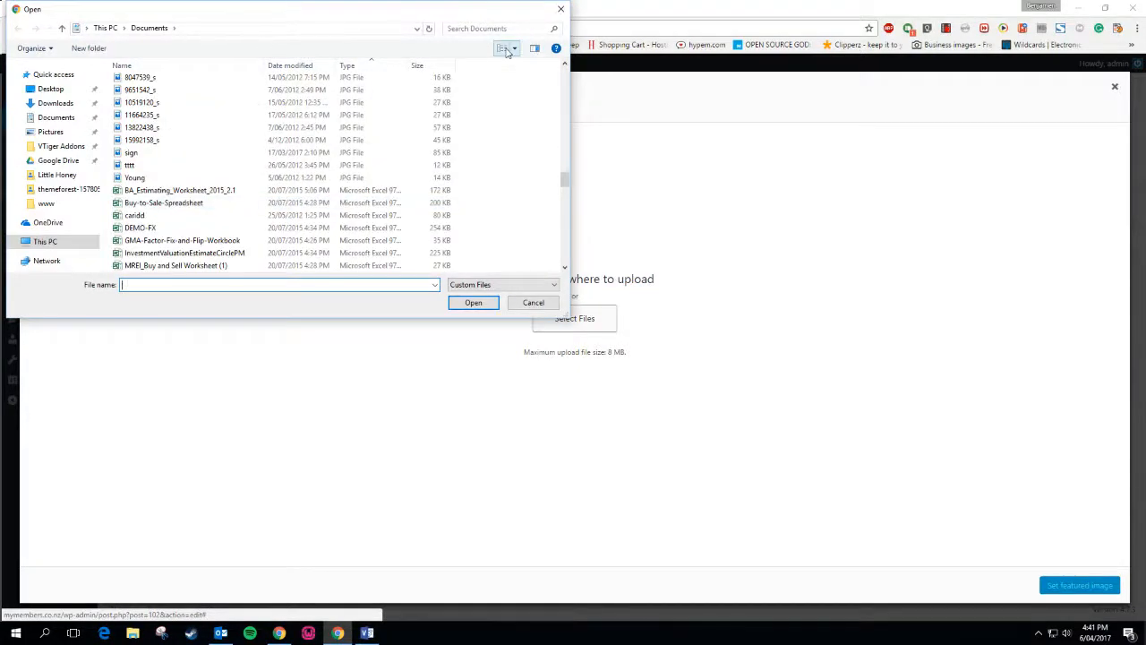
click(514, 48)
click(539, 42)
scroll(472, 206, down, 10)
scroll(472, 203, down, 10)
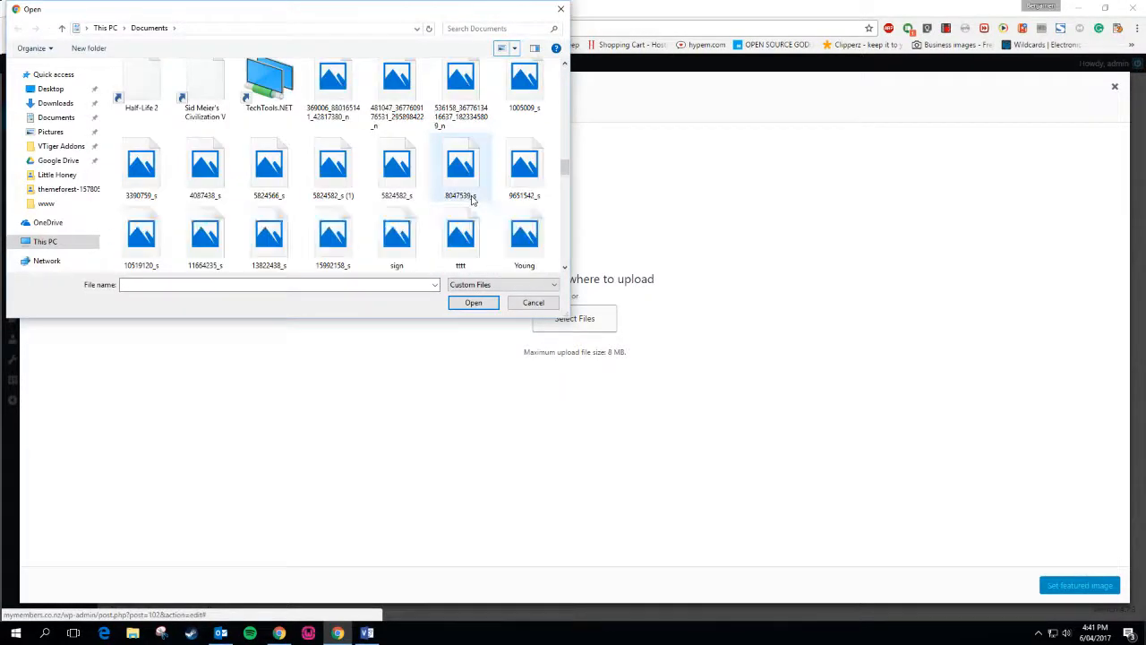
scroll(471, 200, up, 5)
scroll(471, 201, down, 3)
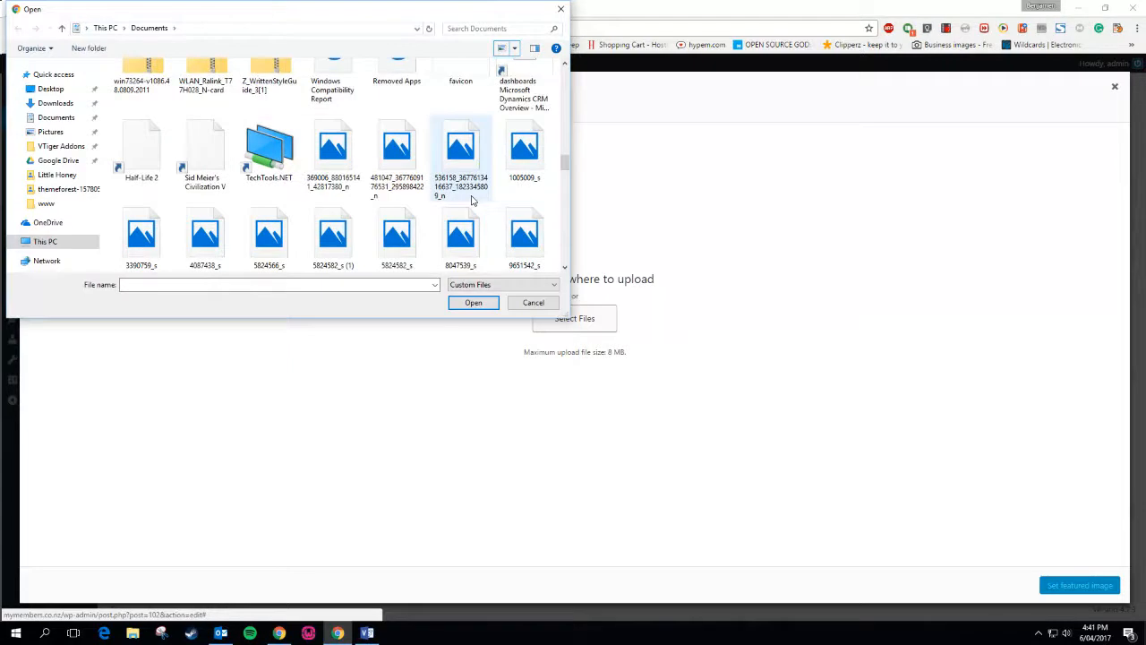
scroll(472, 201, up, 2)
scroll(472, 201, down, 6)
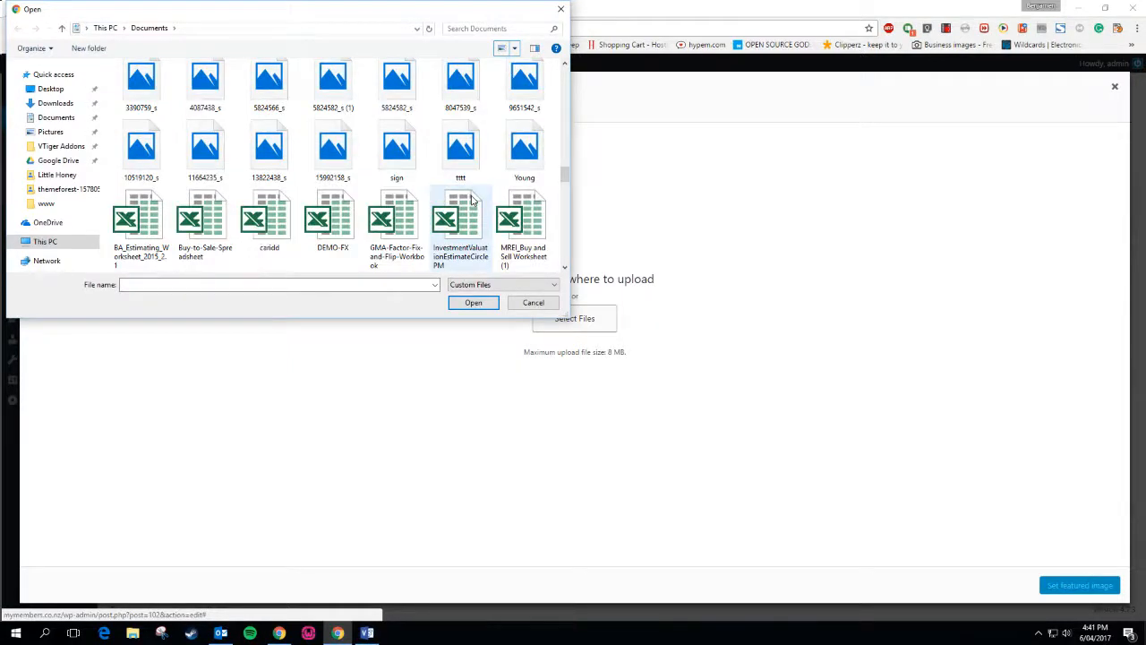
scroll(472, 200, up, 1)
double_click(390, 162)
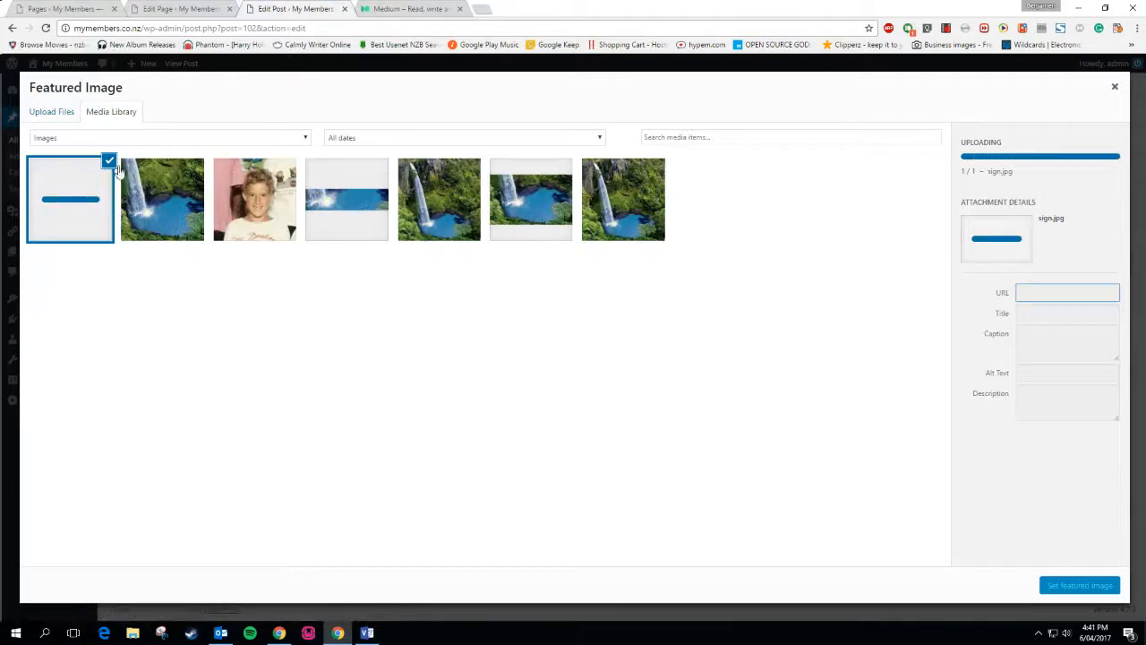
Permanently delete the sign image, then upload 5824582_s and set it as featured image
click(1057, 212)
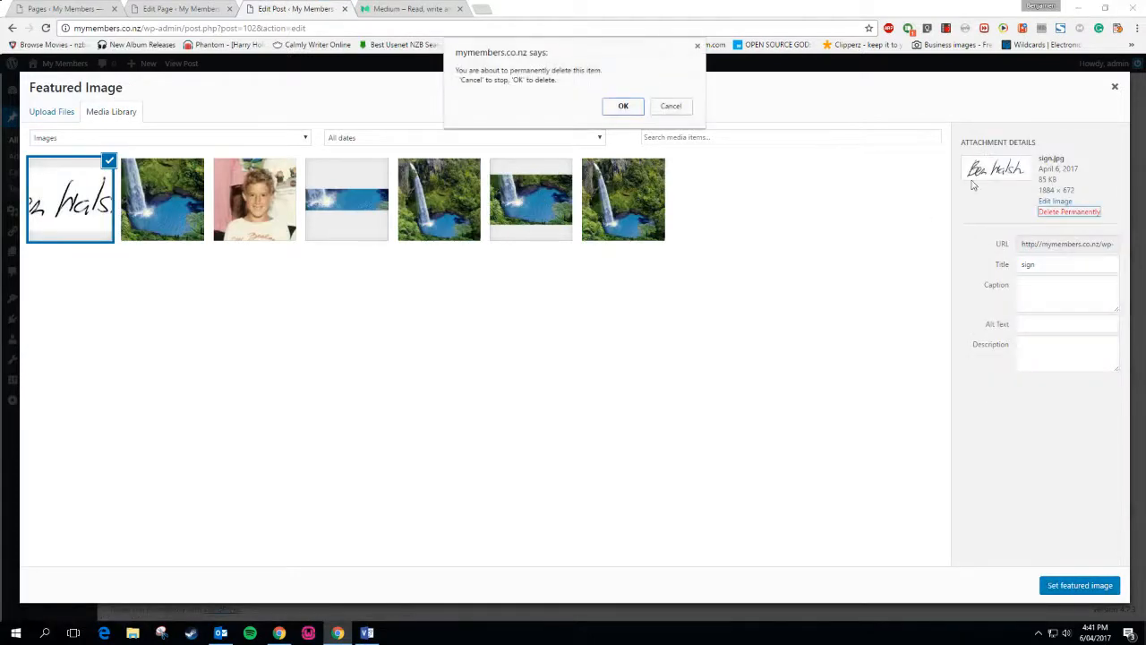
click(627, 107)
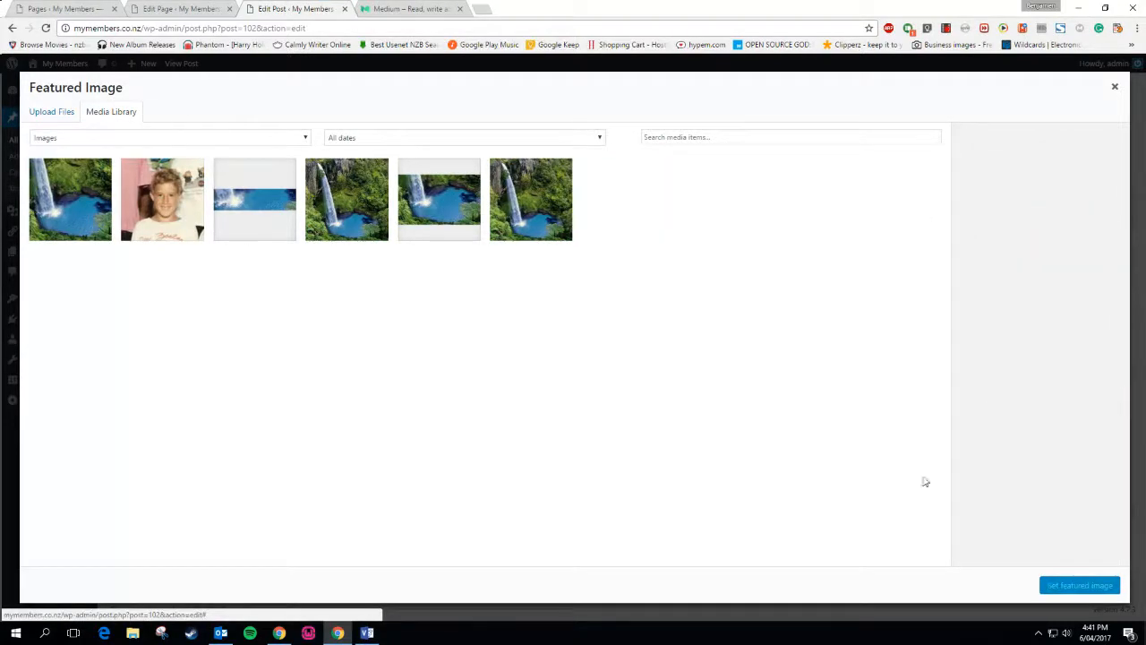
click(52, 111)
click(557, 317)
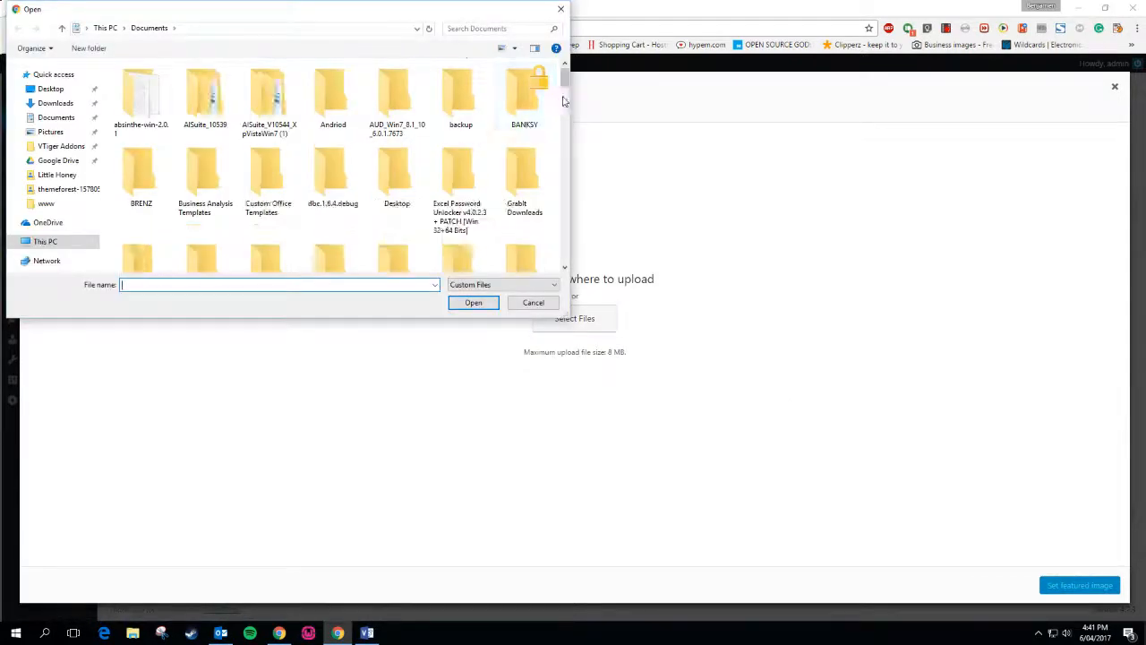
scroll(501, 224, down, 4)
drag(565, 101, 567, 175)
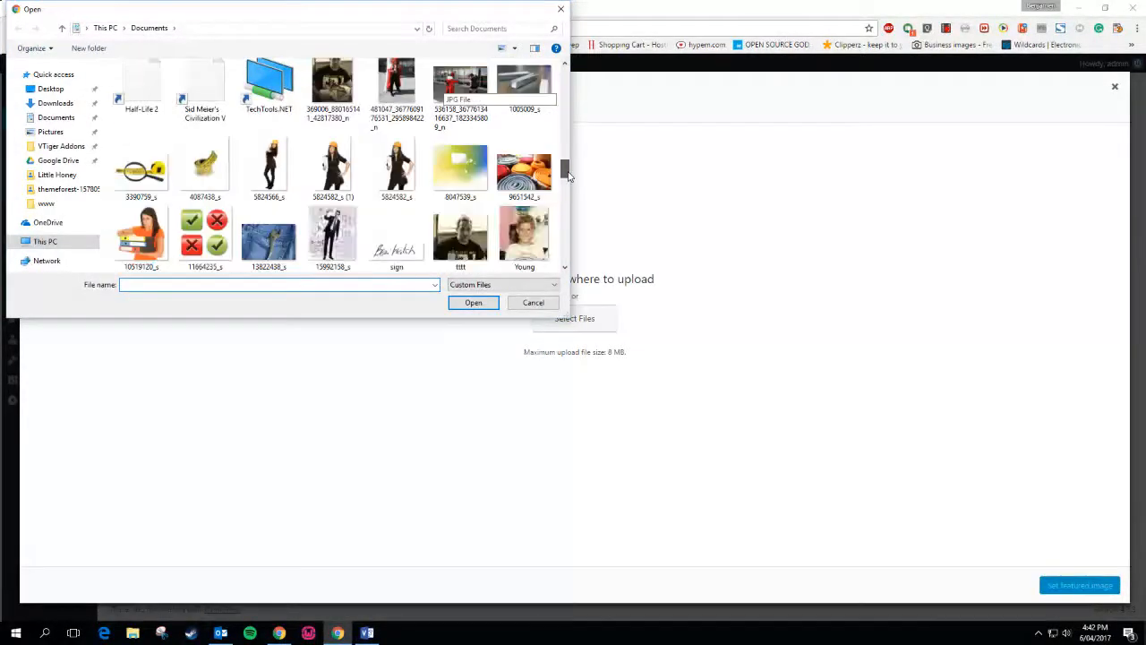
double_click(396, 166)
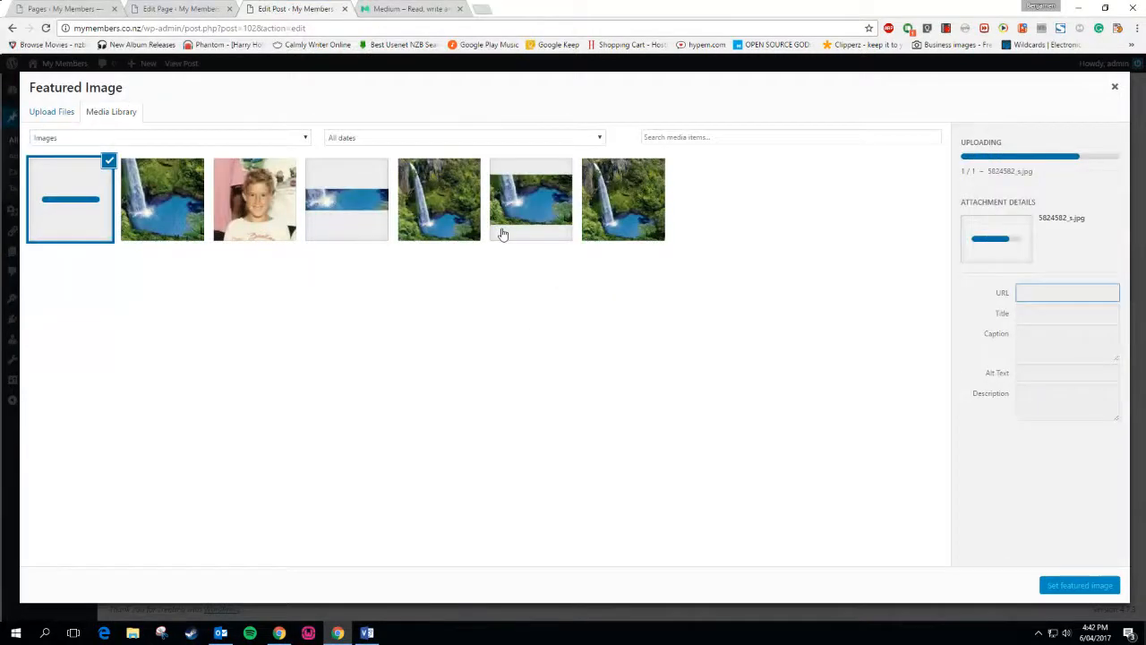
click(1075, 584)
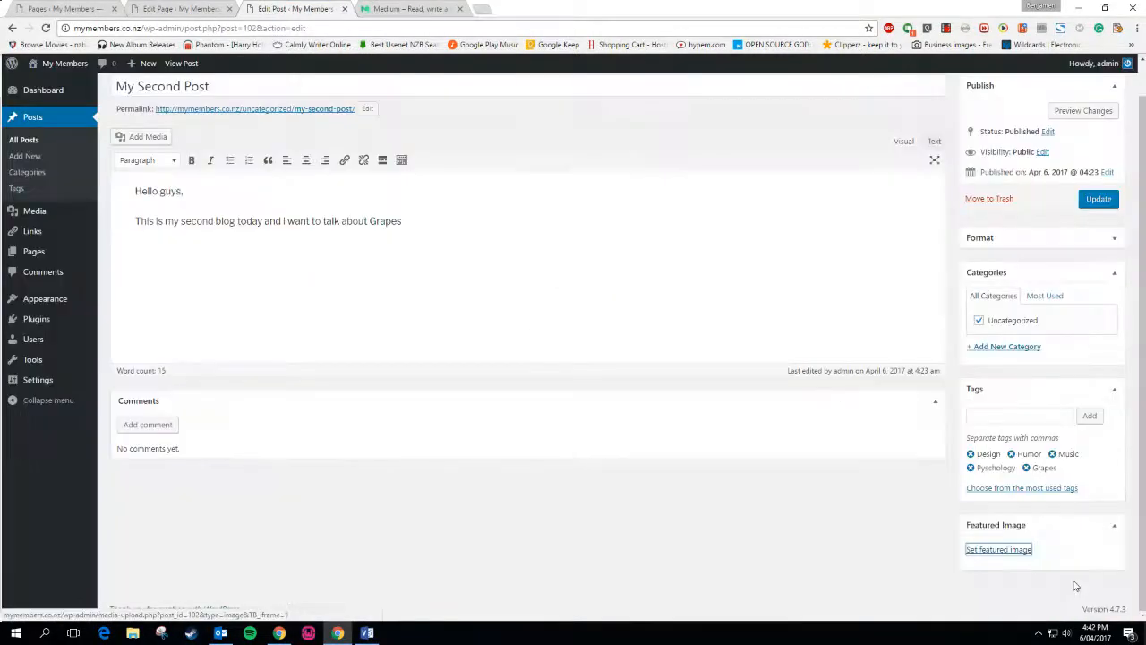
scroll(847, 519, down, 3)
scroll(847, 519, up, 4)
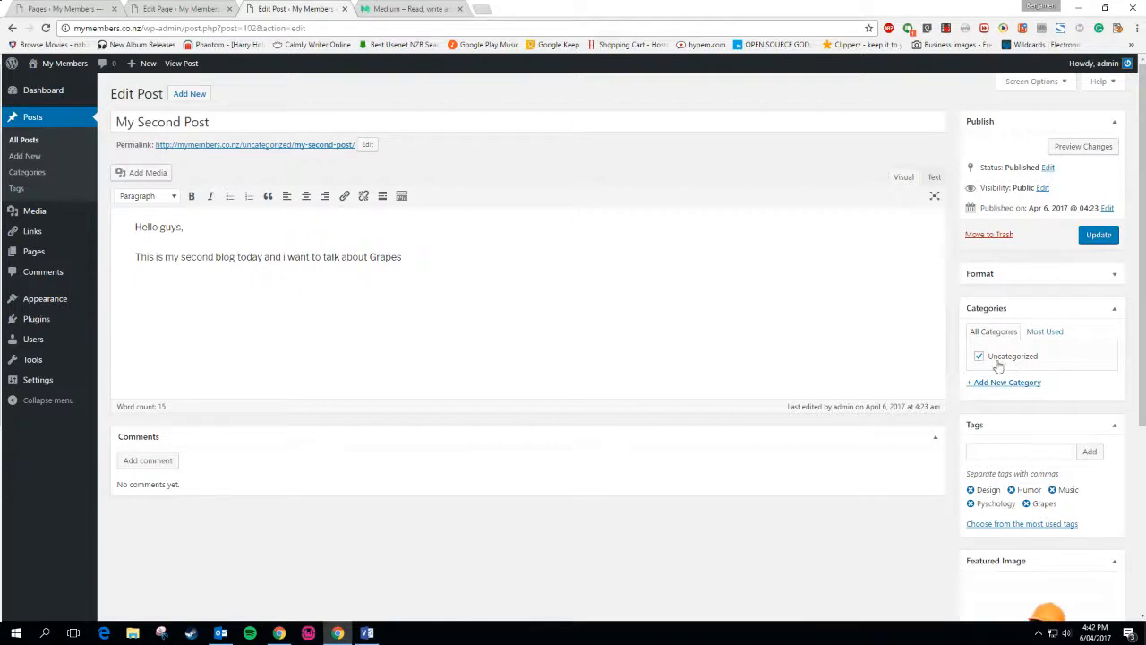
Create a Food category and take My Second Post out of Uncategorized
click(1014, 384)
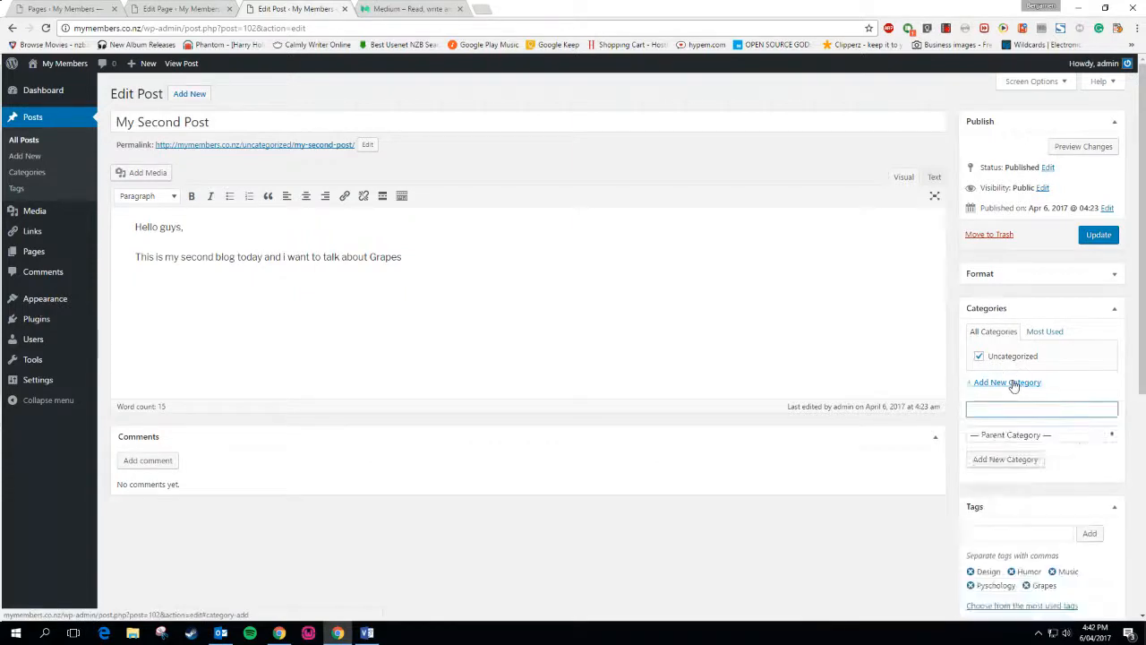
text(Food)
click(996, 461)
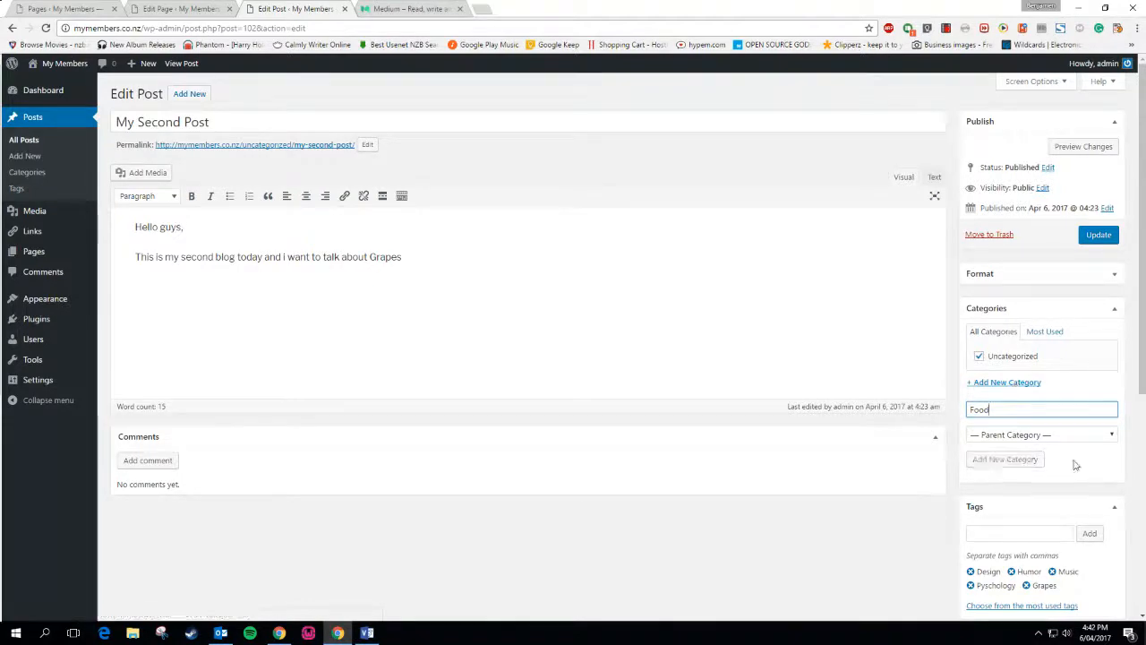
click(978, 369)
Add People and Cities categories, leaving both unchecked so only Food applies
click(1061, 423)
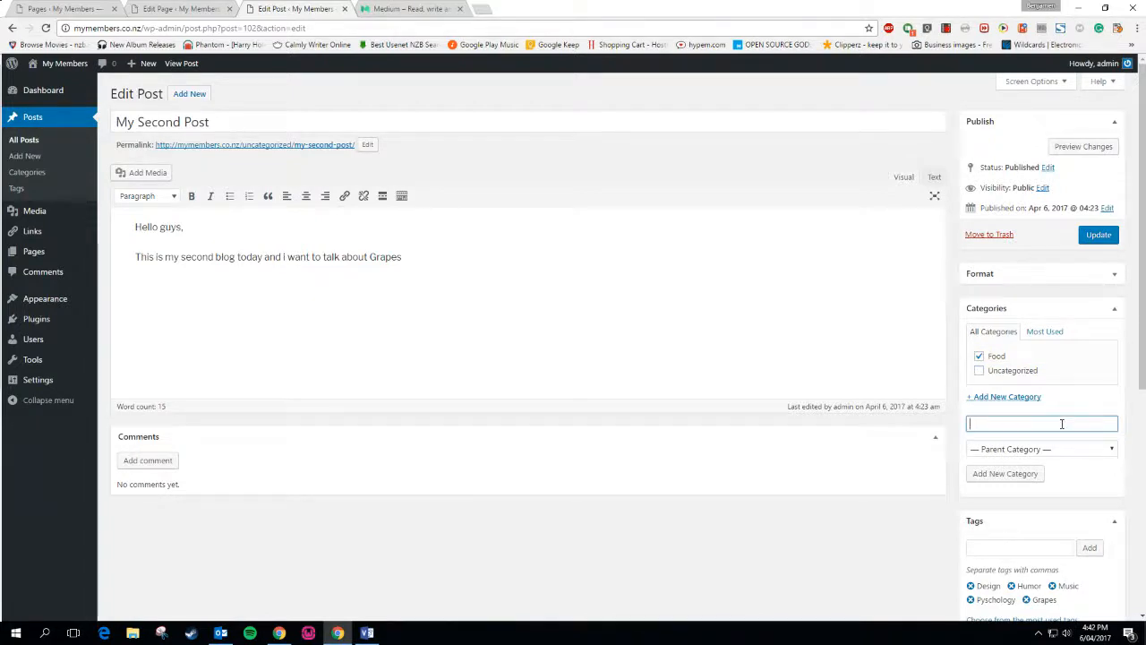
text(C)
click(1009, 474)
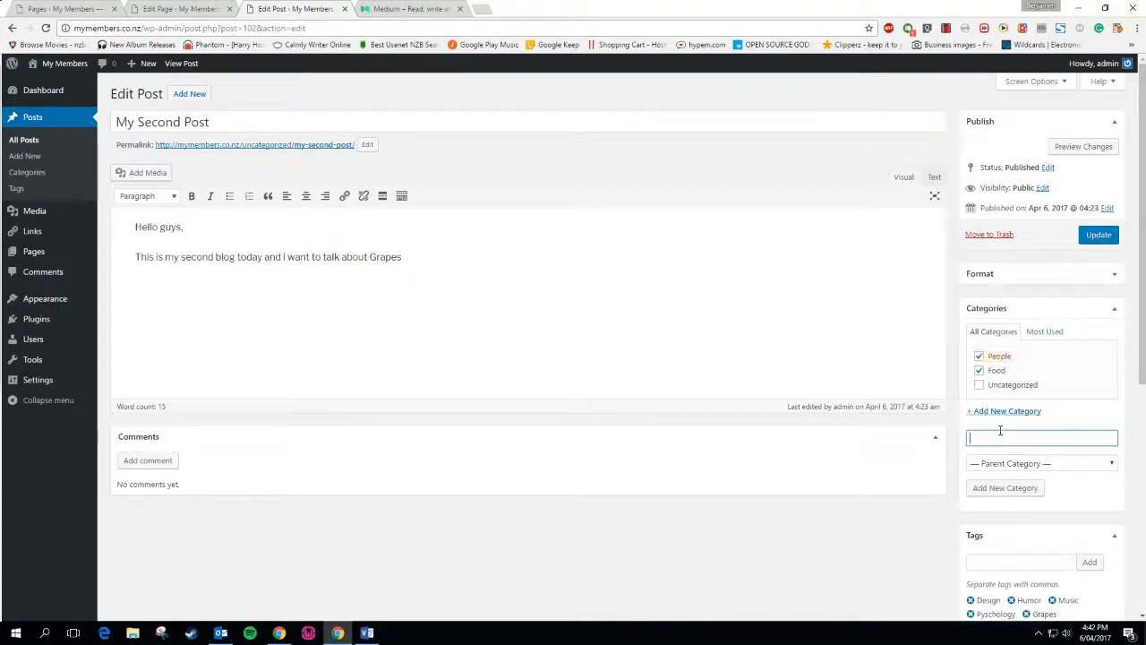
text(Cities)
click(993, 487)
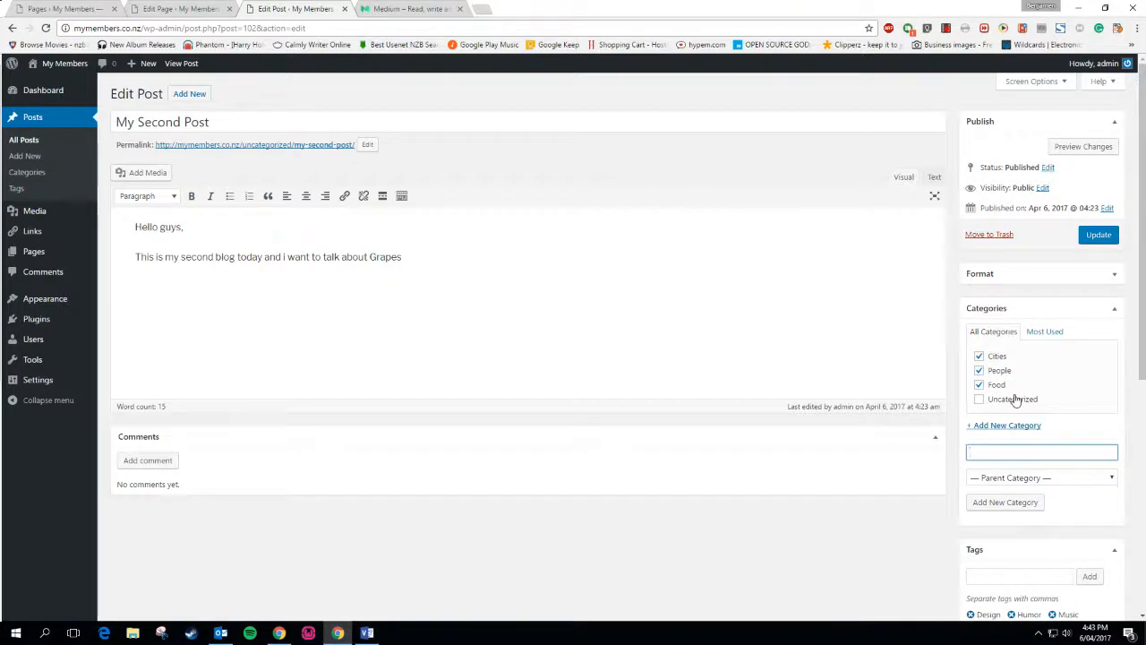
click(979, 358)
click(979, 371)
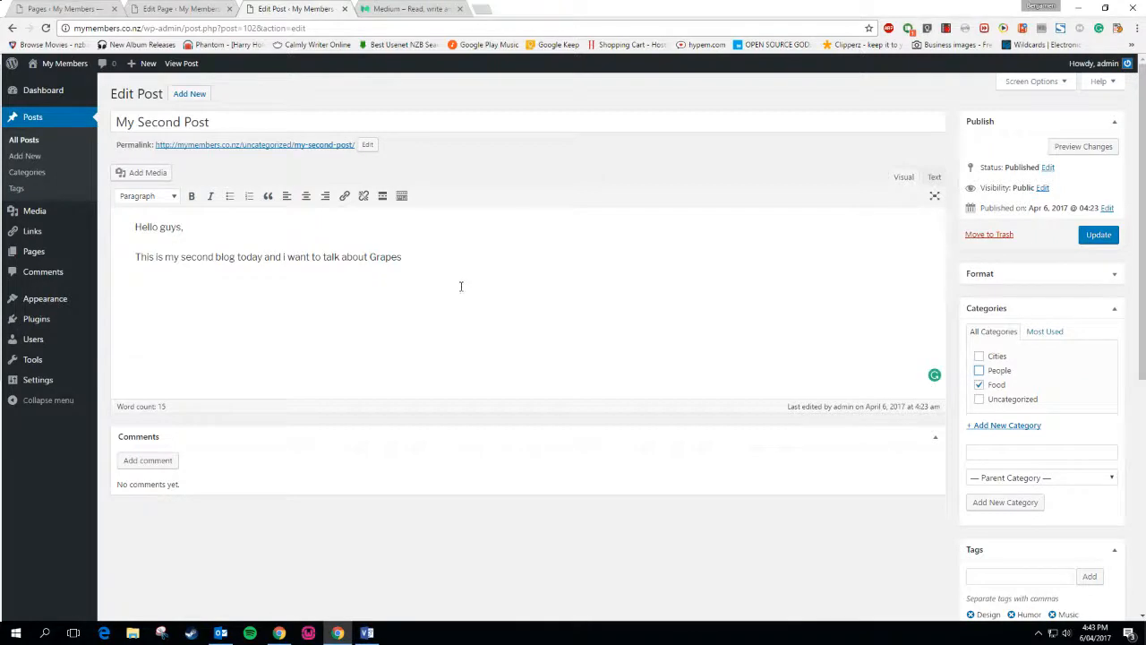
Review the post's categories in the Most Used and All Categories lists
click(438, 254)
scroll(976, 506, down, 2)
scroll(949, 481, up, 2)
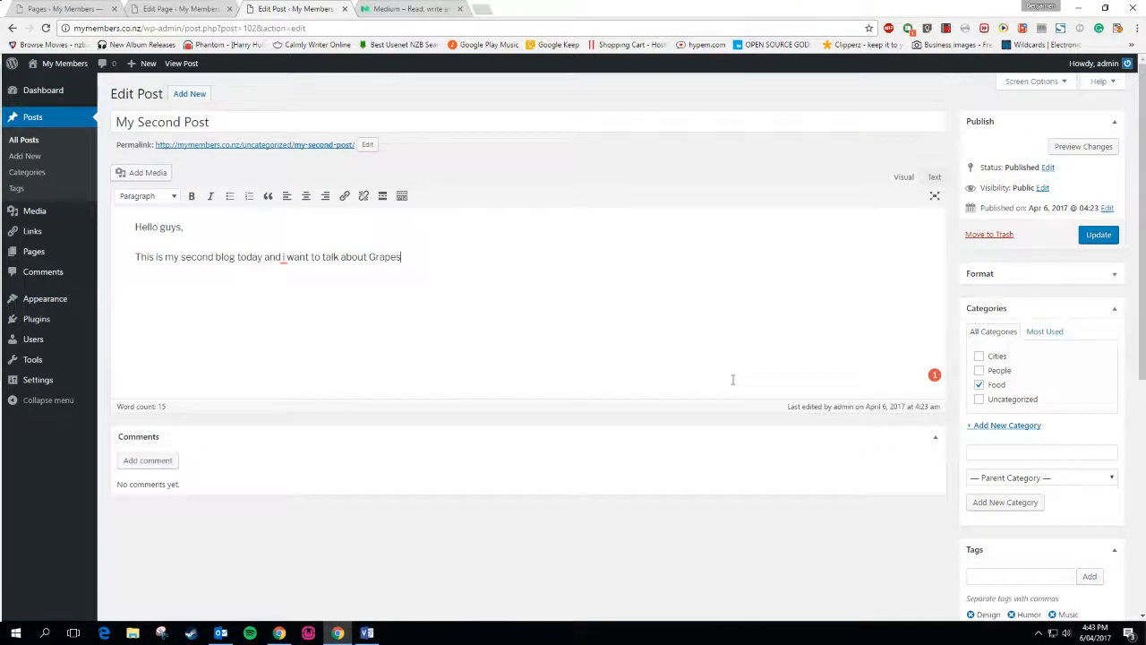
scroll(732, 379, down, 2)
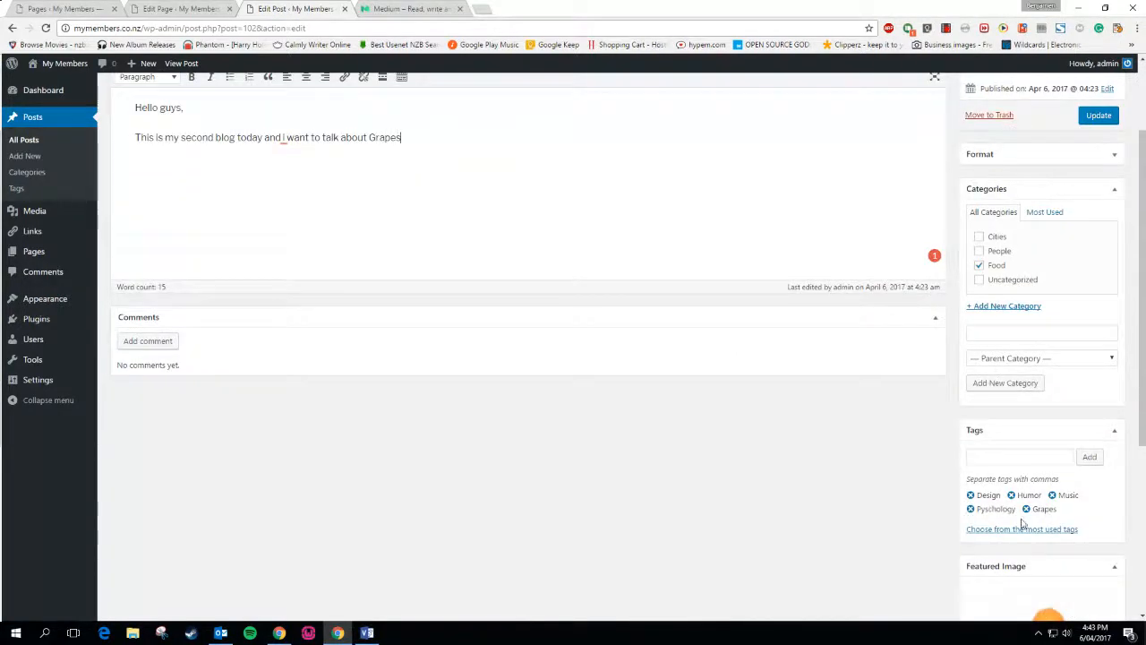
scroll(563, 243, up, 2)
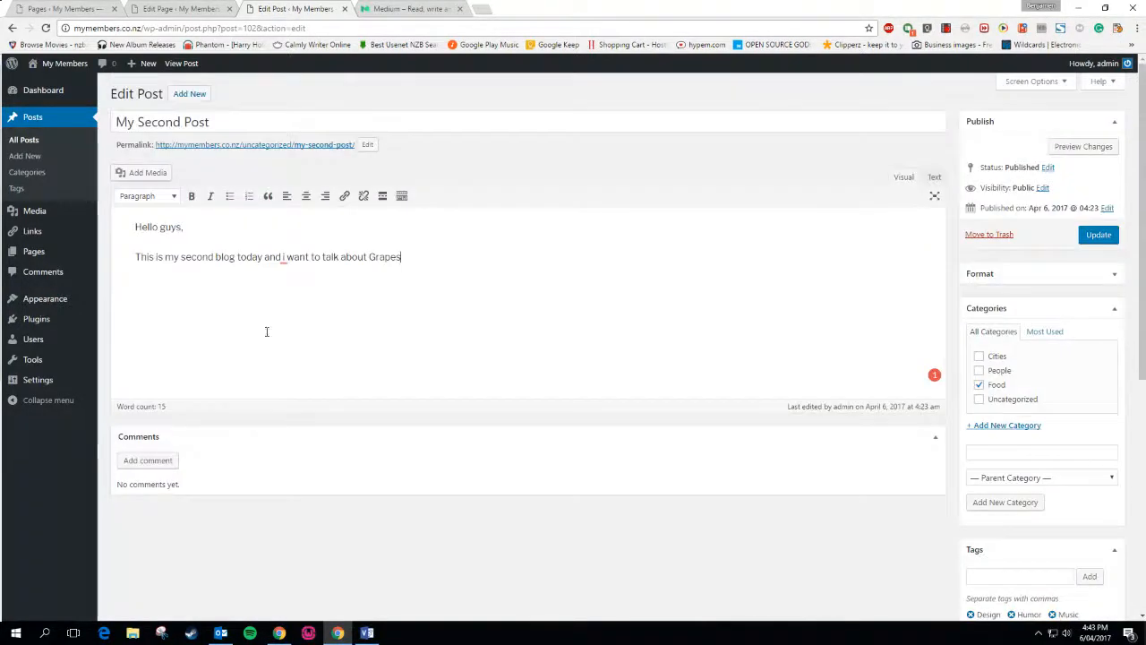
click(1042, 335)
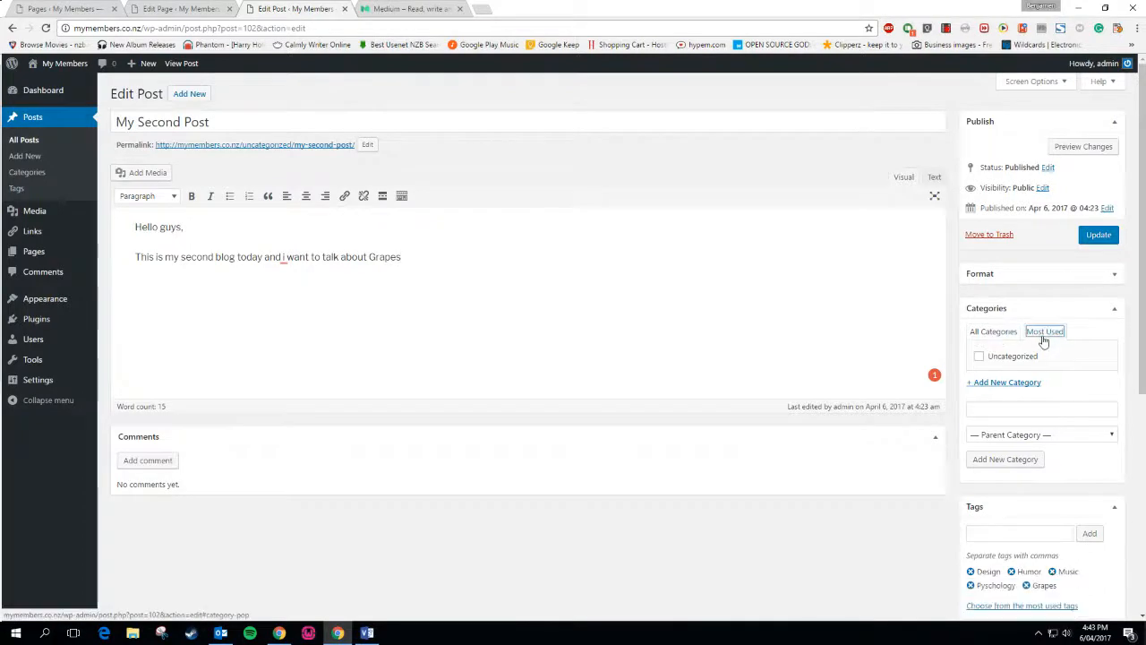
click(995, 331)
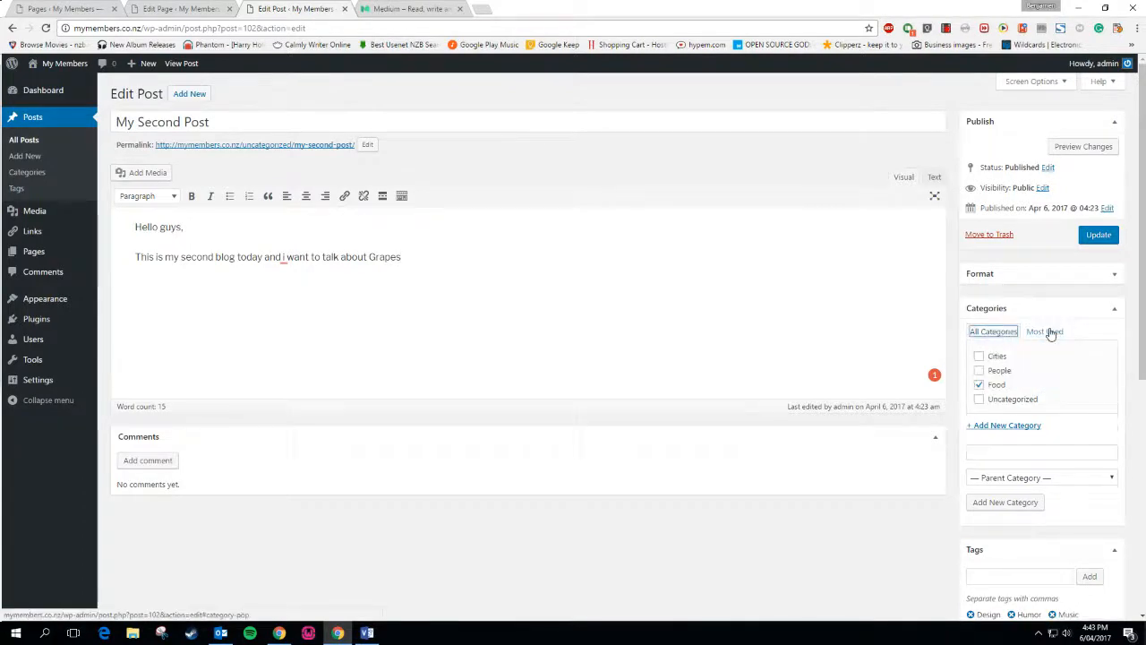
Update My Second Post and open the Categories and Tags pages in separate tabs
click(1098, 235)
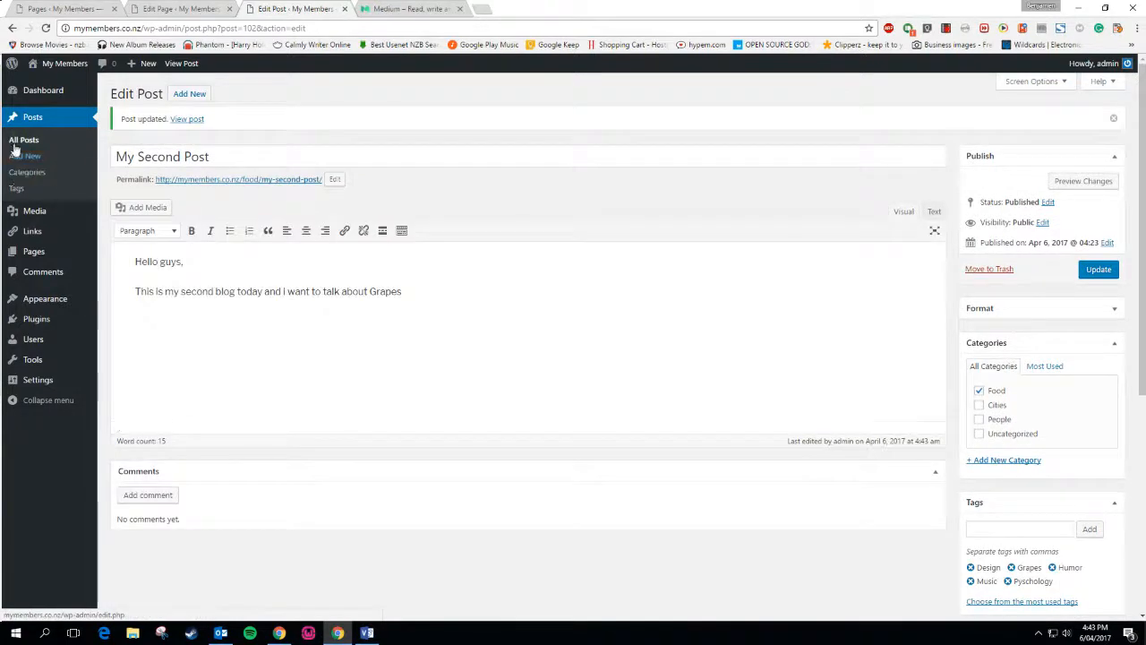
right_click(15, 177)
click(40, 184)
right_click(23, 189)
click(62, 197)
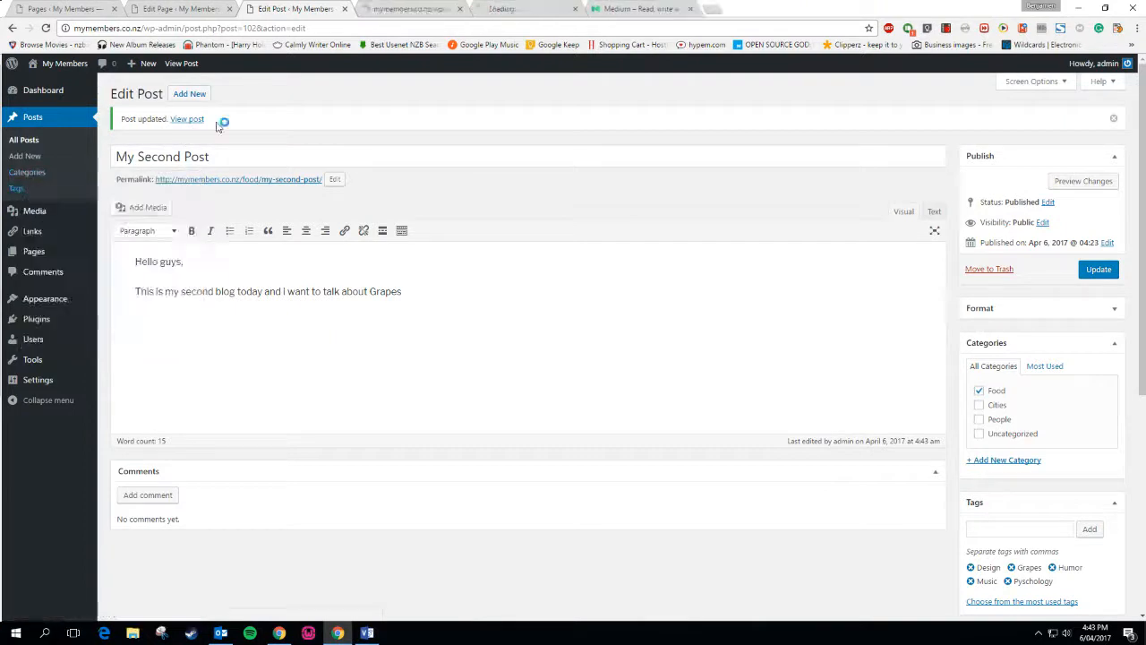
click(436, 7)
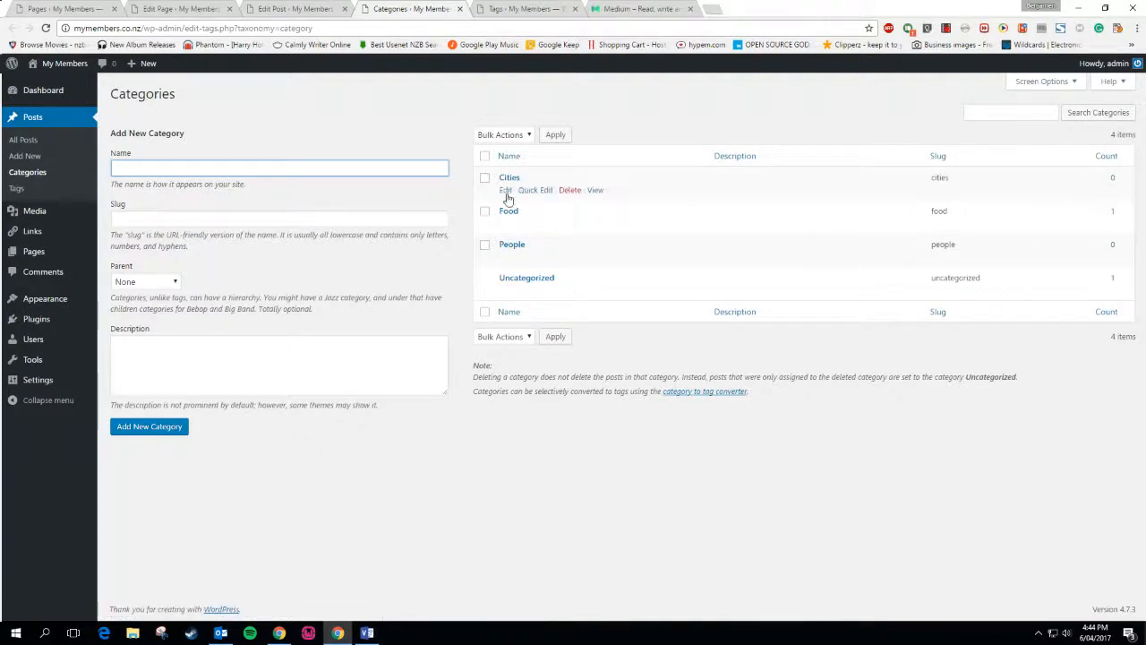
Open My First Post for editing from Posts > All Posts
click(308, 8)
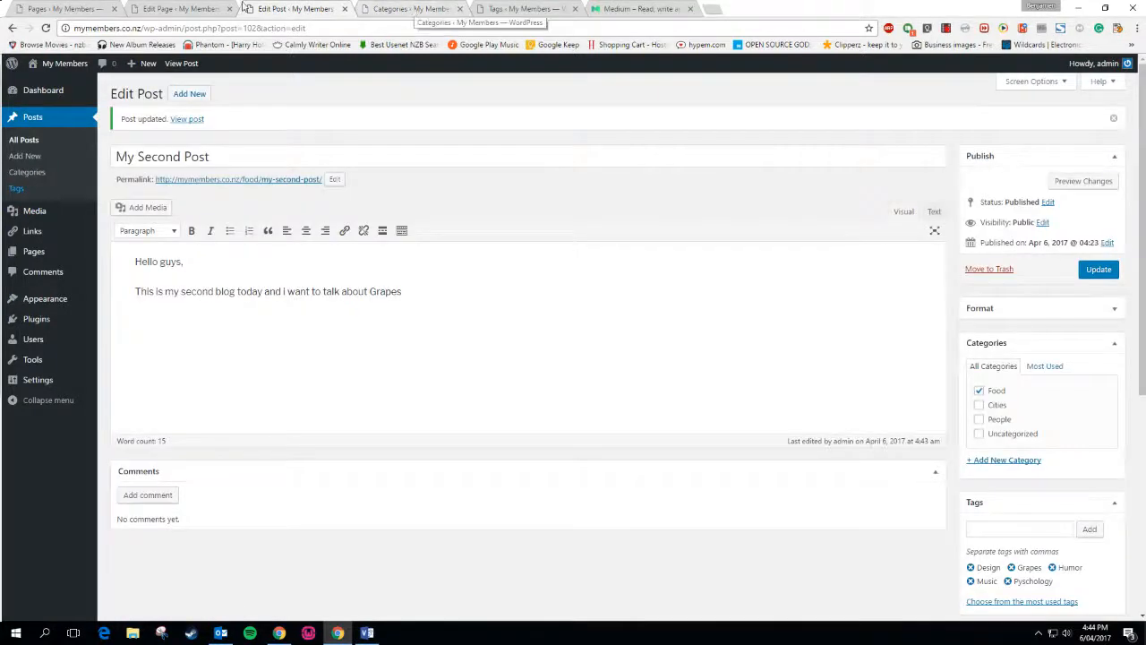
click(91, 8)
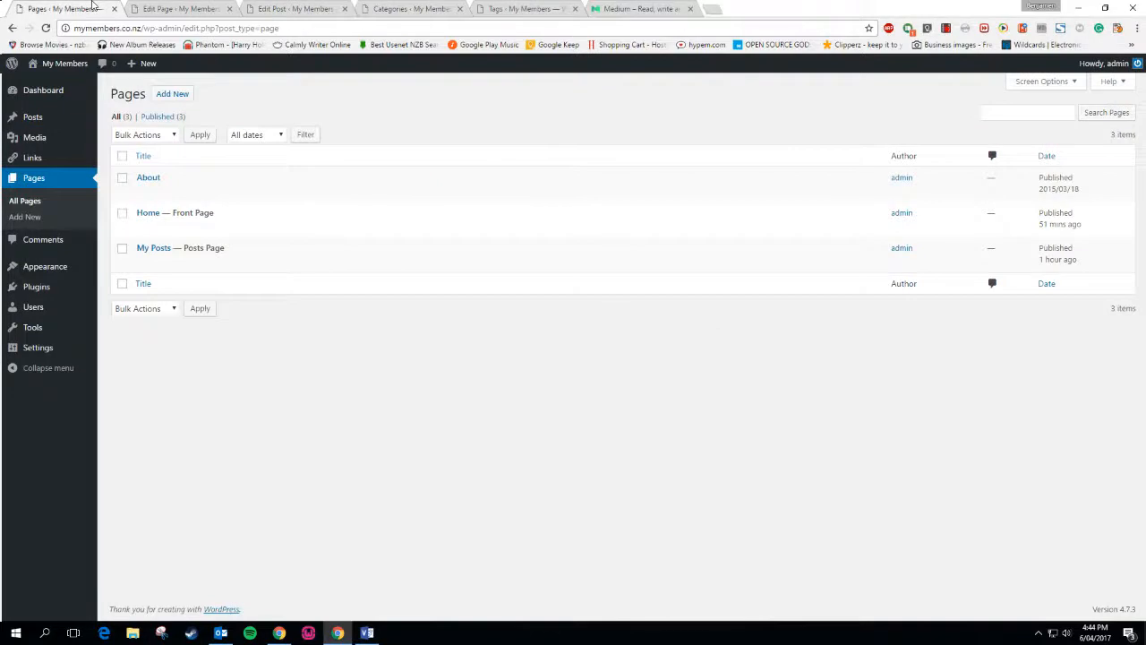
click(153, 8)
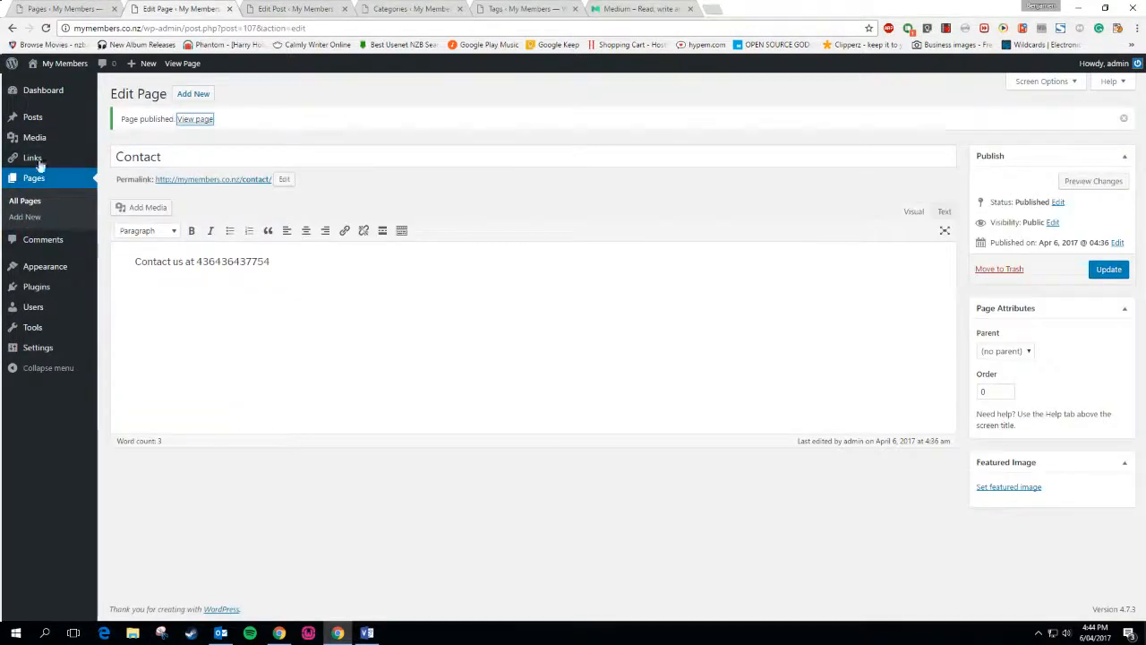
mouse_move(29, 116)
click(112, 120)
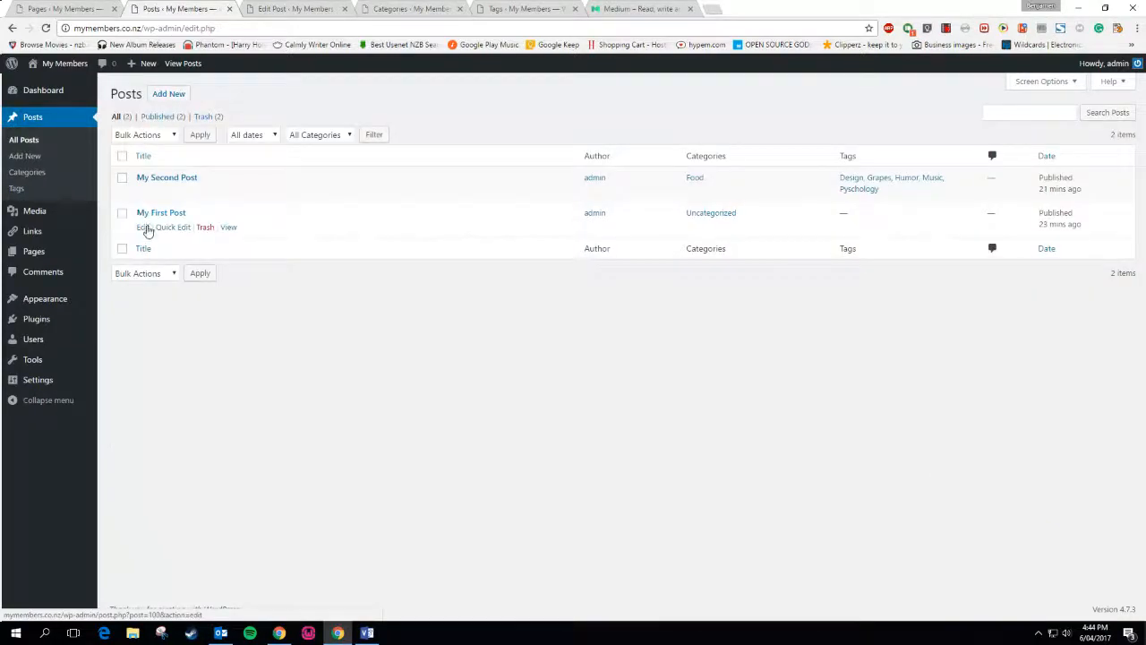
click(143, 228)
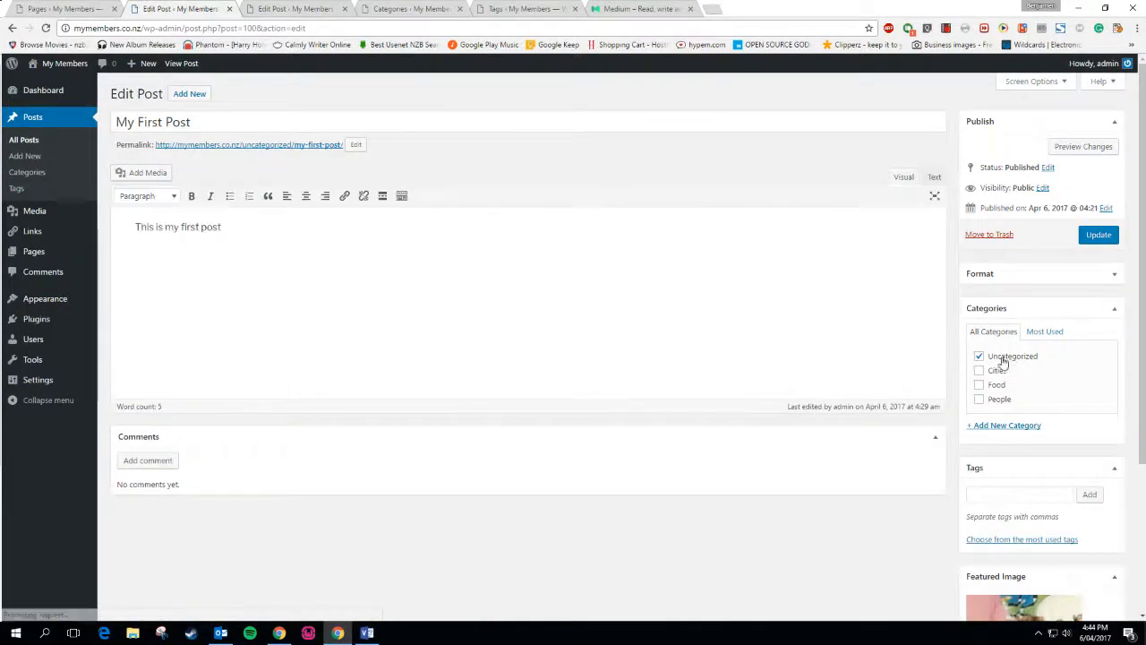
Append 'about cities' to My First Post and move it from Uncategorized to Cities
click(410, 9)
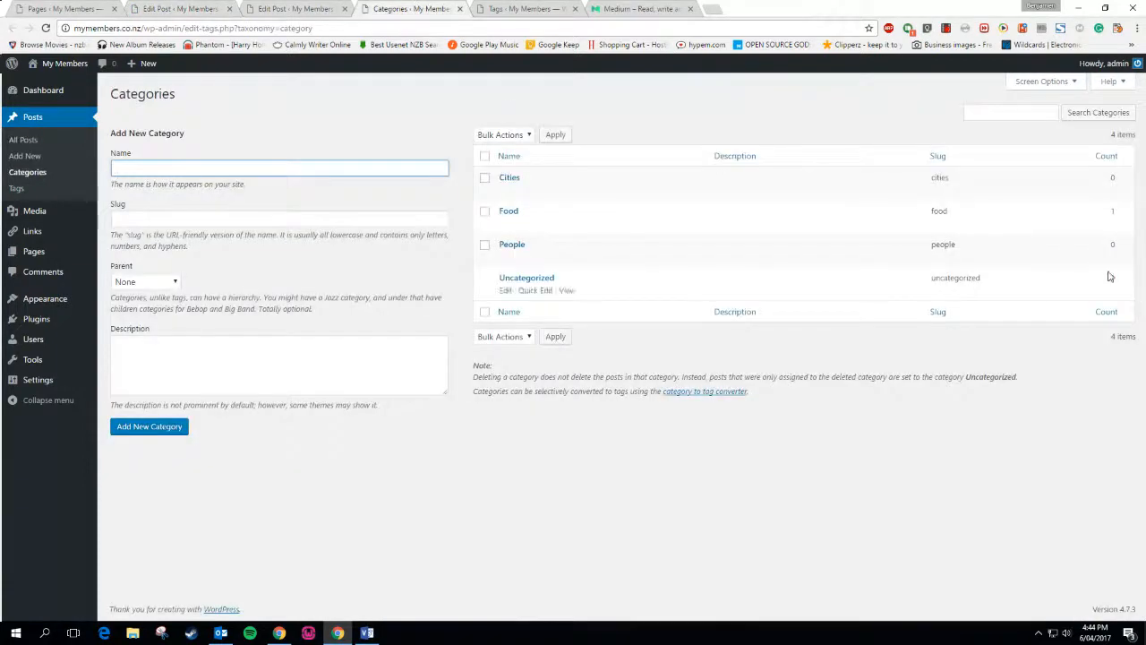
click(161, 8)
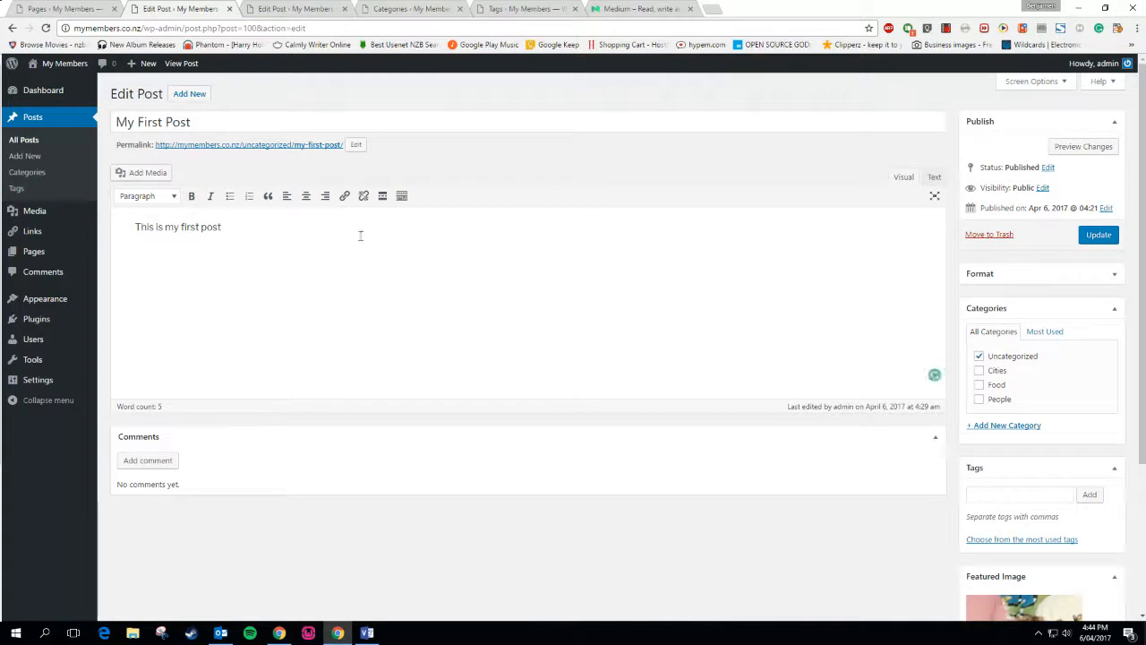
text(about cities)
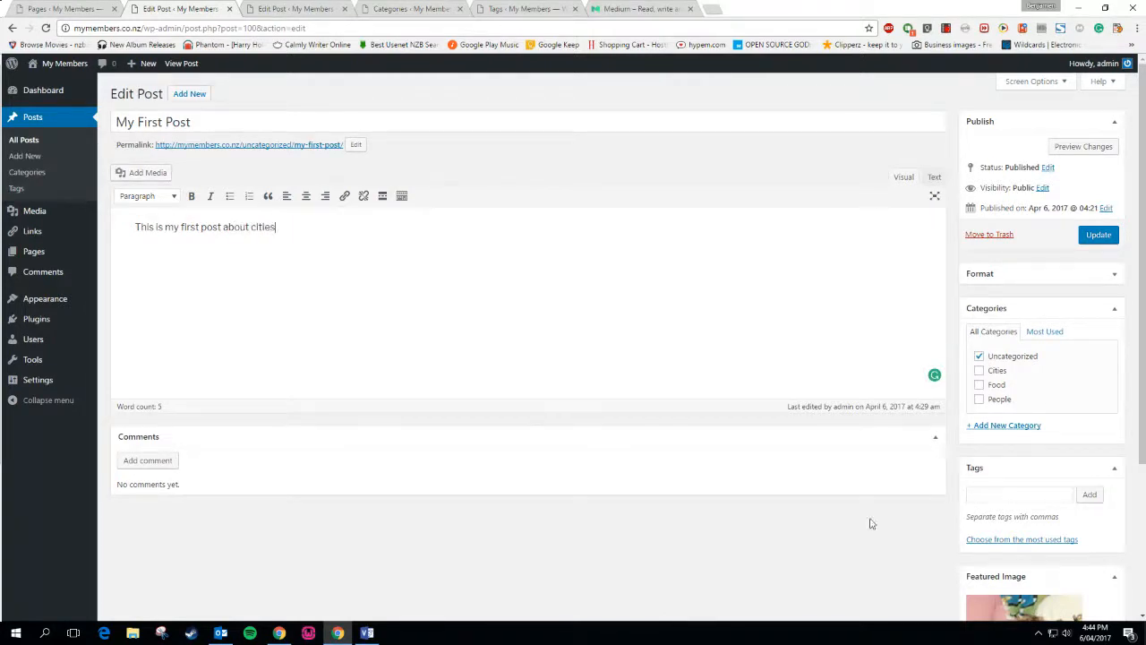
click(978, 369)
click(978, 356)
Tag My First Post with Design, Psychology and Cities
click(1001, 494)
text(Cit)
key(BackSpace)
key(BackSpace)
key(BackSpace)
click(990, 539)
scroll(991, 533, down, 1)
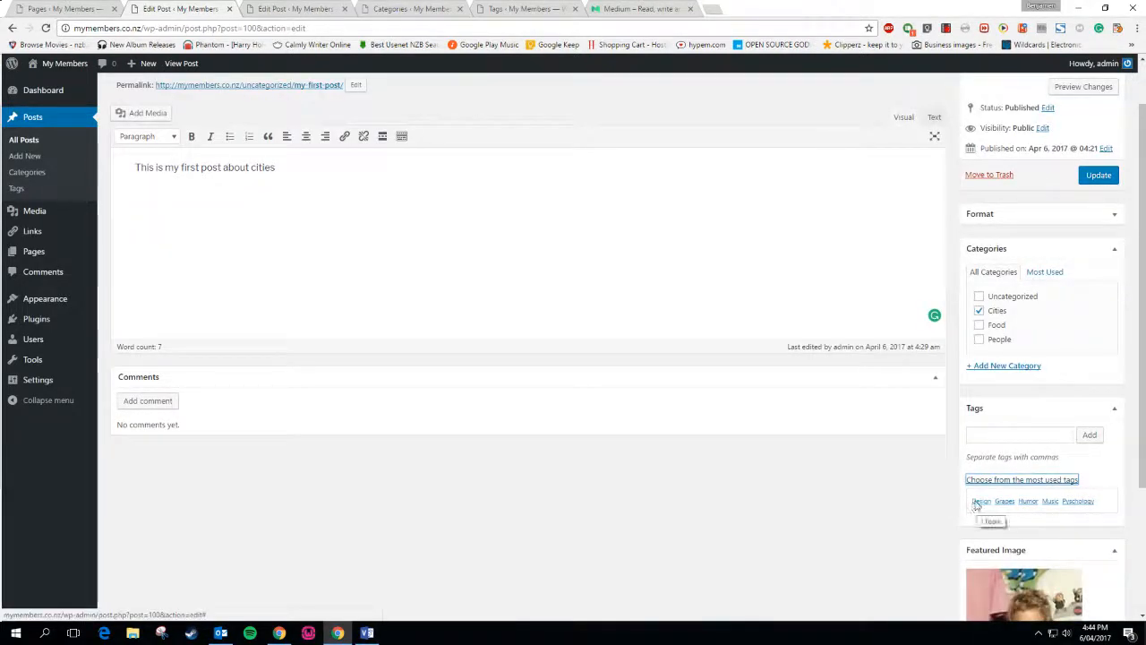
click(979, 502)
click(1077, 516)
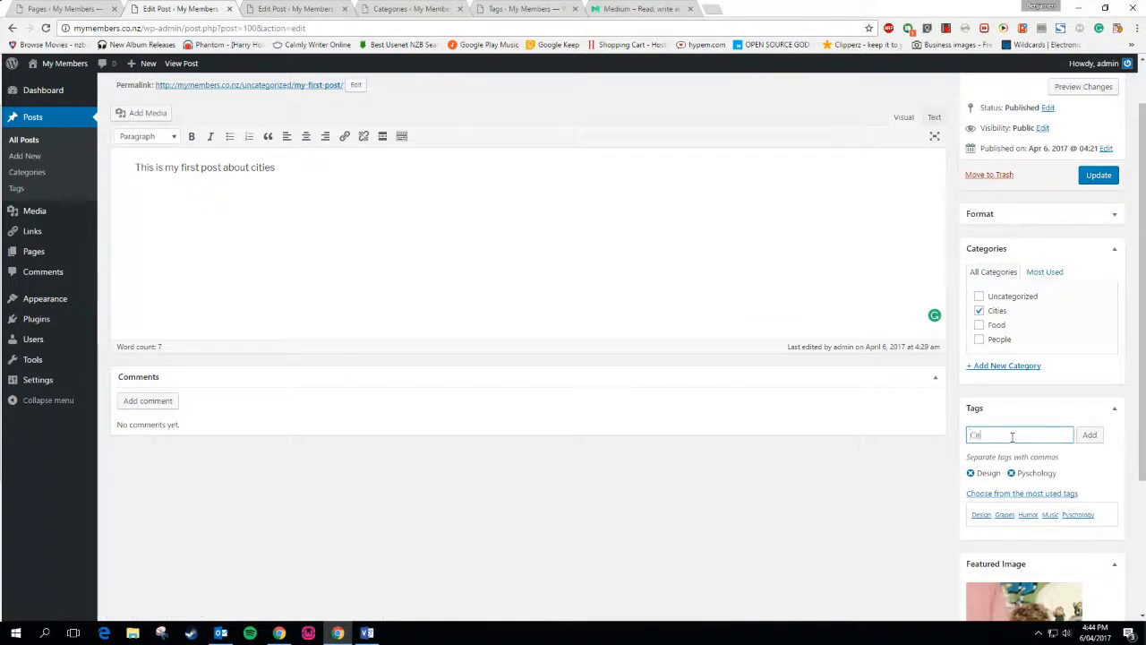
text(Cities)
click(1090, 435)
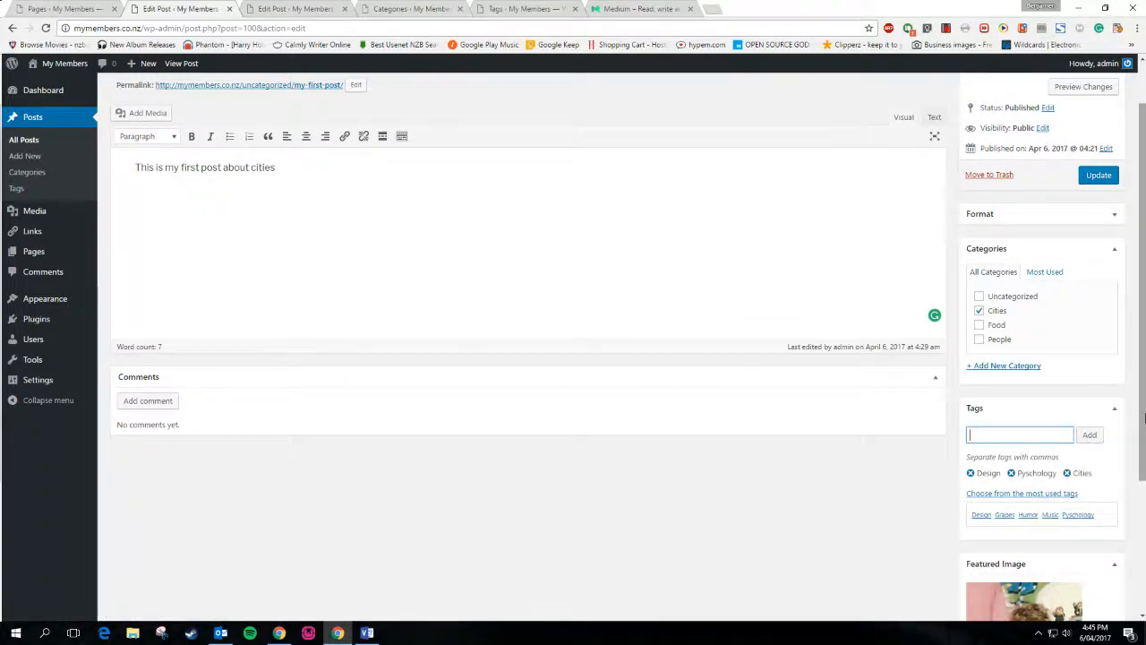
Update My First Post, then switch to the My Second Post editor
click(1098, 175)
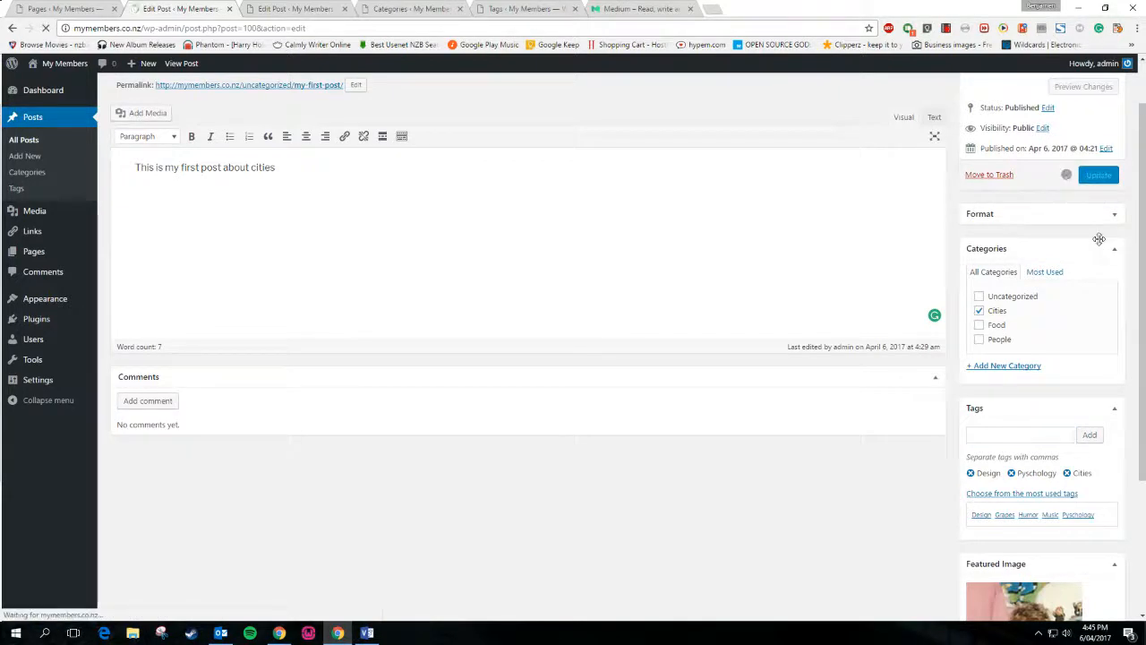
click(306, 5)
click(228, 5)
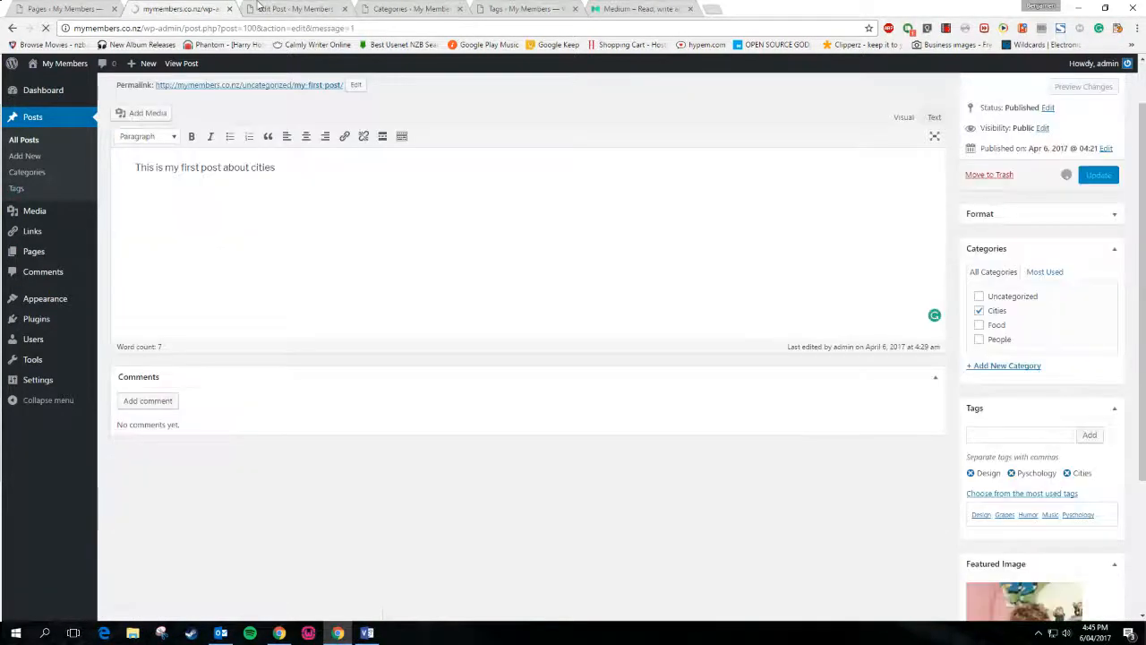
click(274, 8)
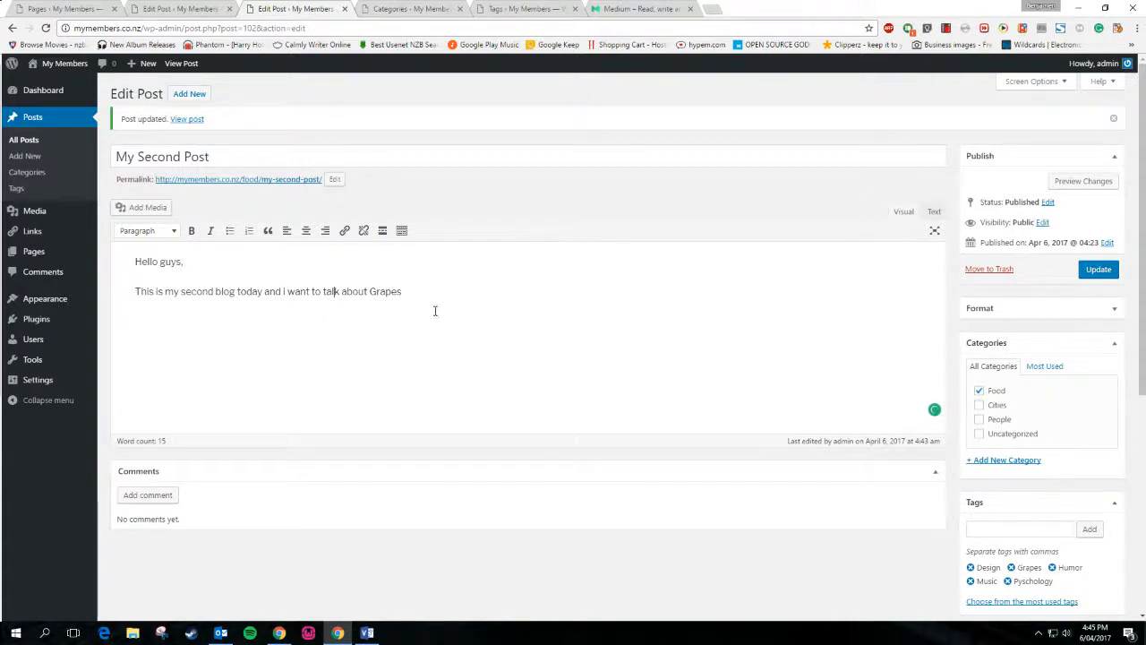
click(333, 291)
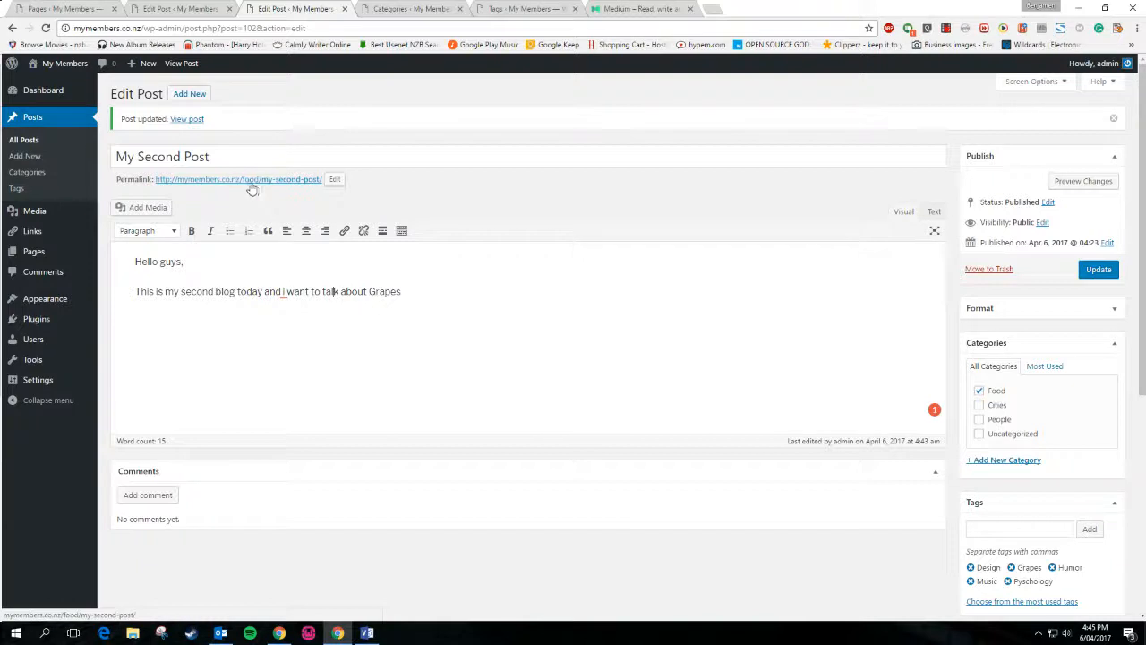
key(ctrl+shift+Tab)
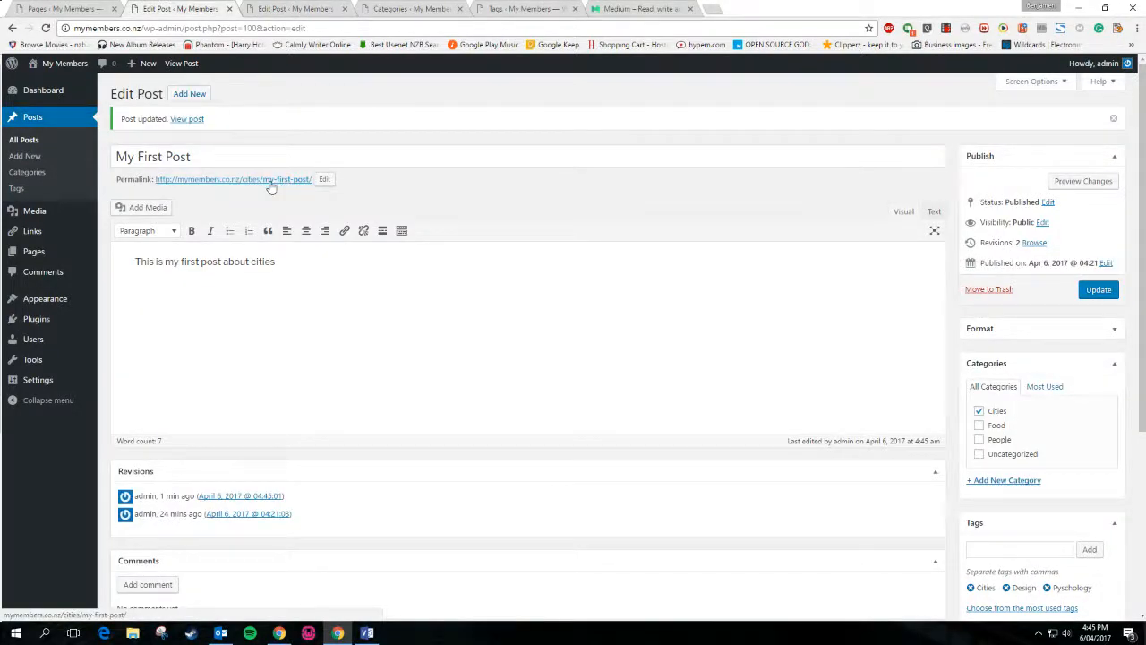
click(279, 12)
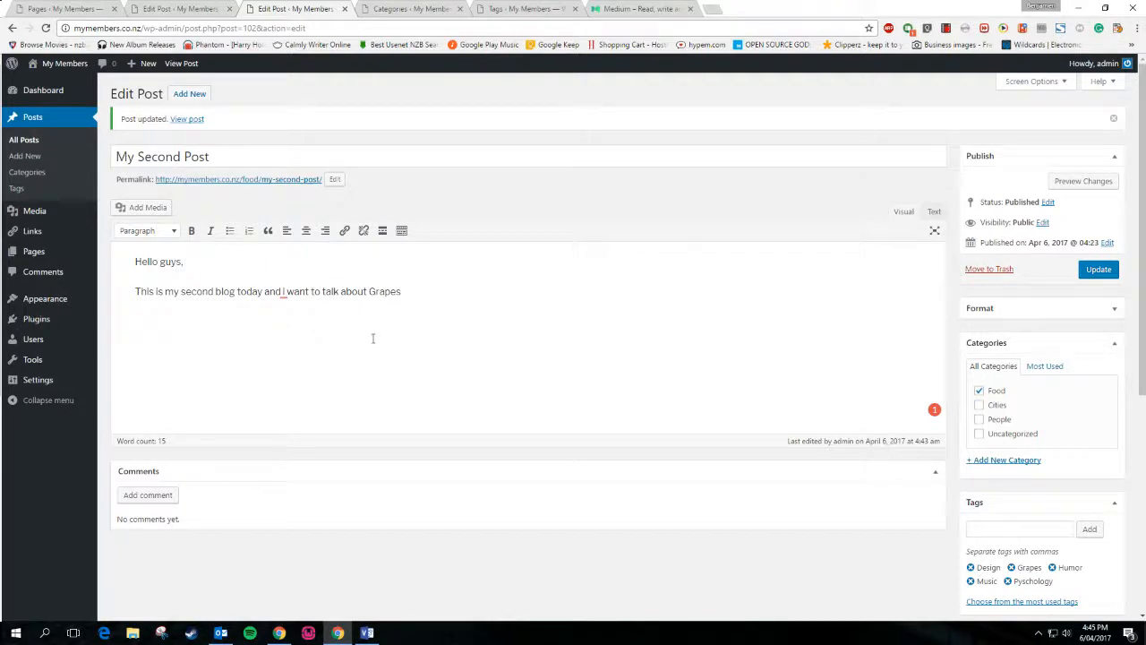
click(979, 391)
Load the CNN front page in a new browser tab
key(ctrl+t)
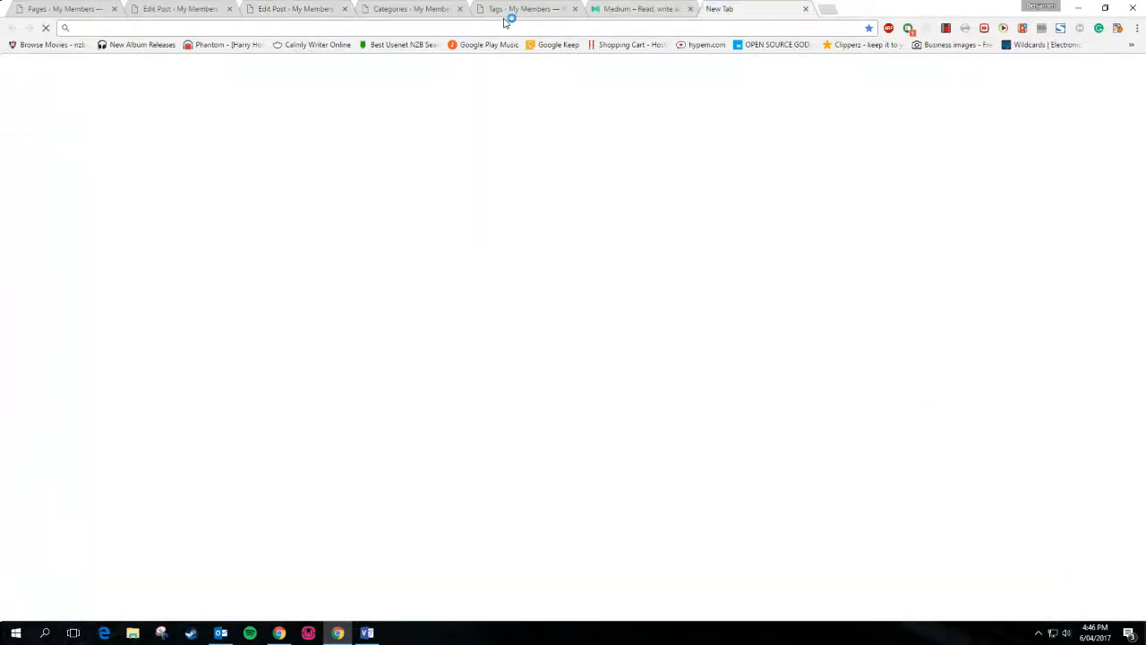
text(cnn.com)
key(Return)
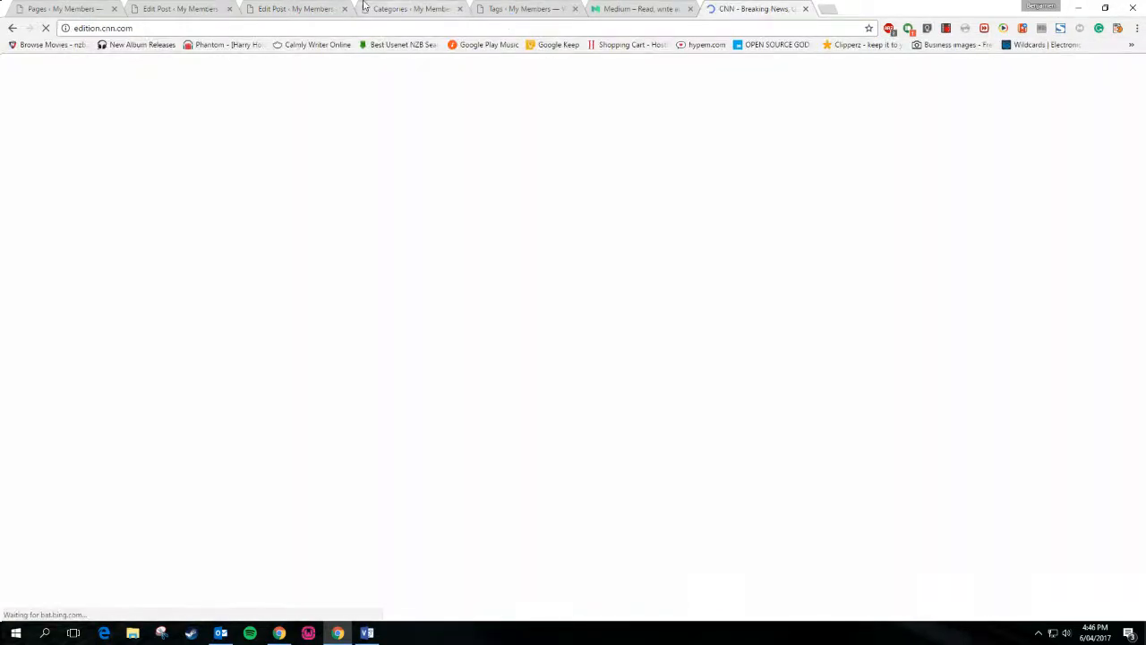
click(301, 7)
click(768, 6)
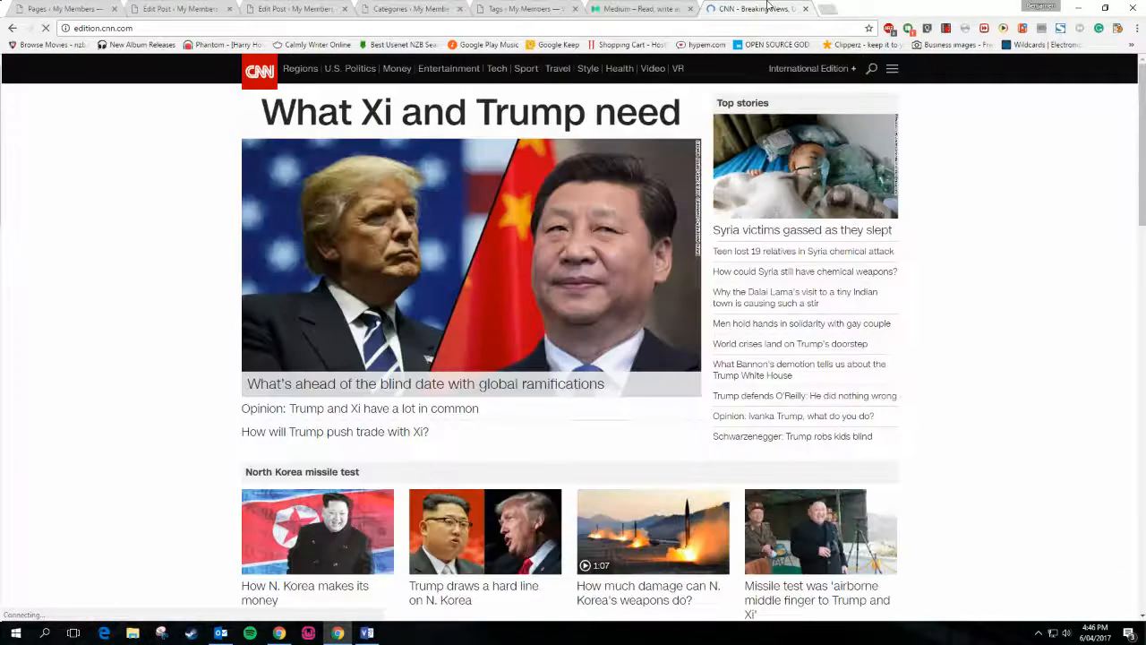
click(262, 6)
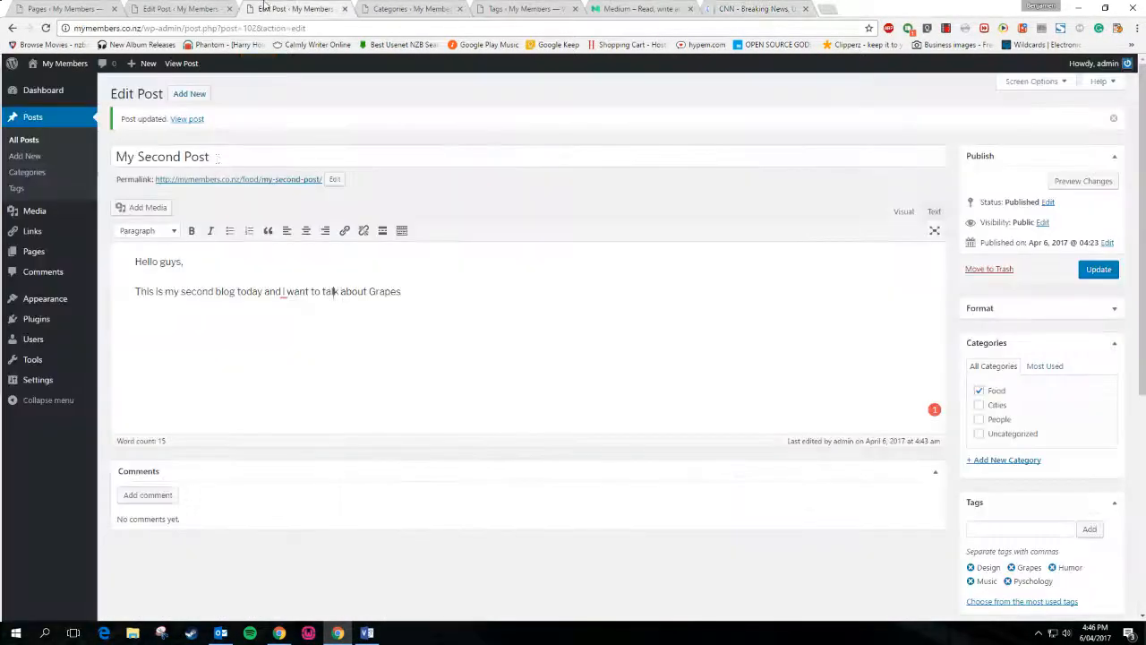
click(756, 8)
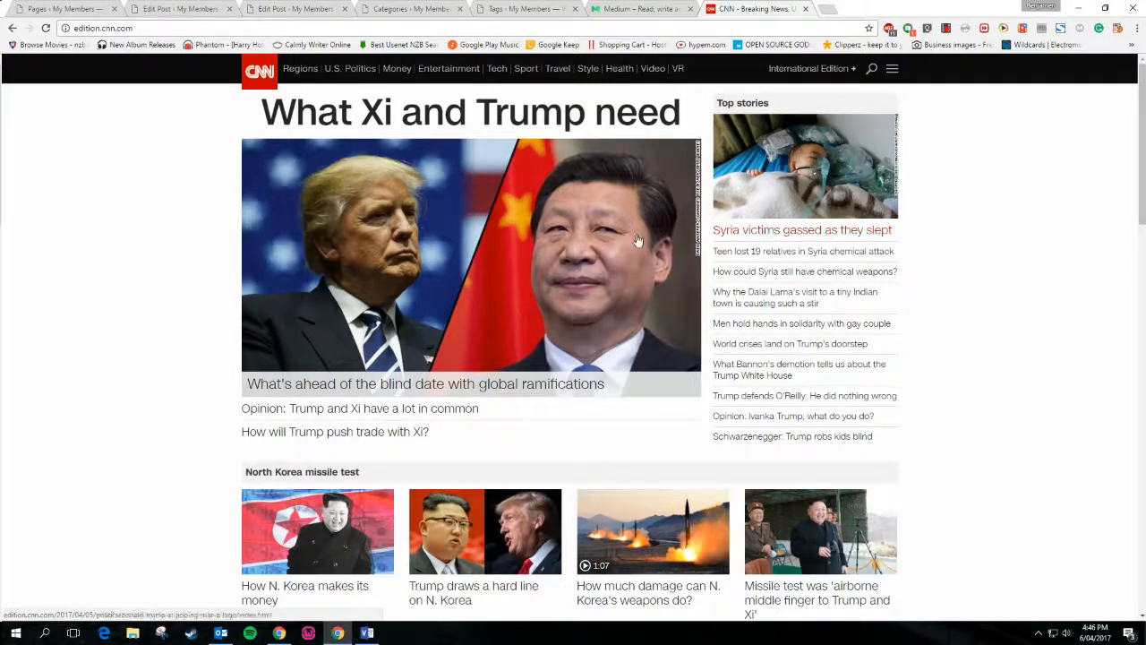
Visit CNN's U.S. Politics section, then remove 'politics' from the URL to reload the front page
click(350, 68)
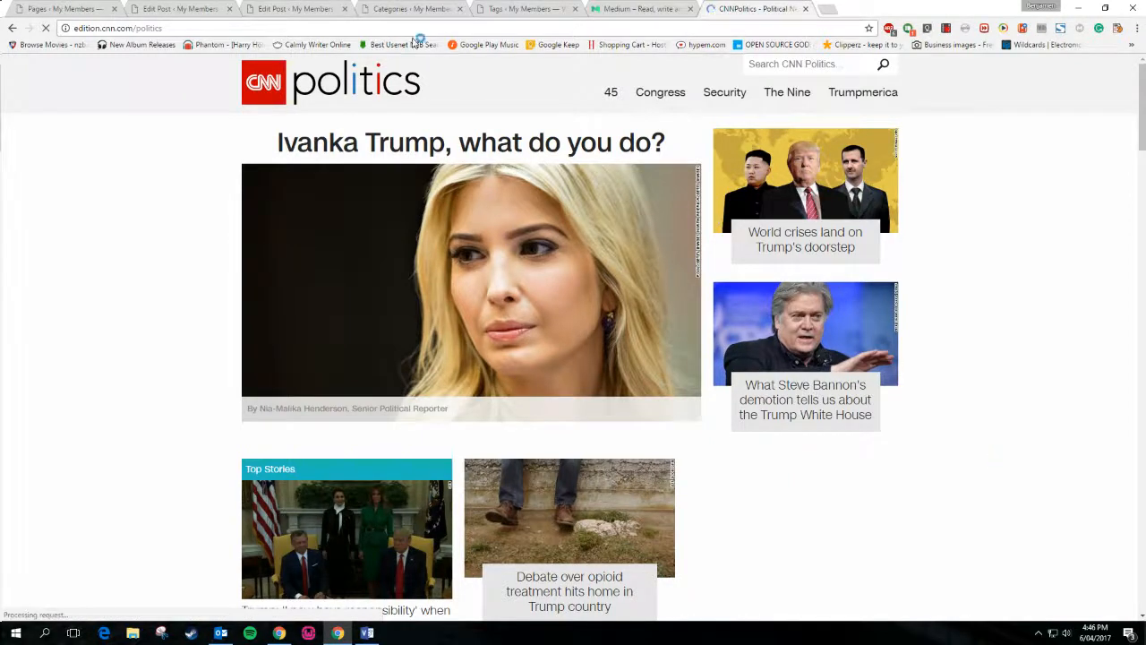
click(400, 8)
click(312, 8)
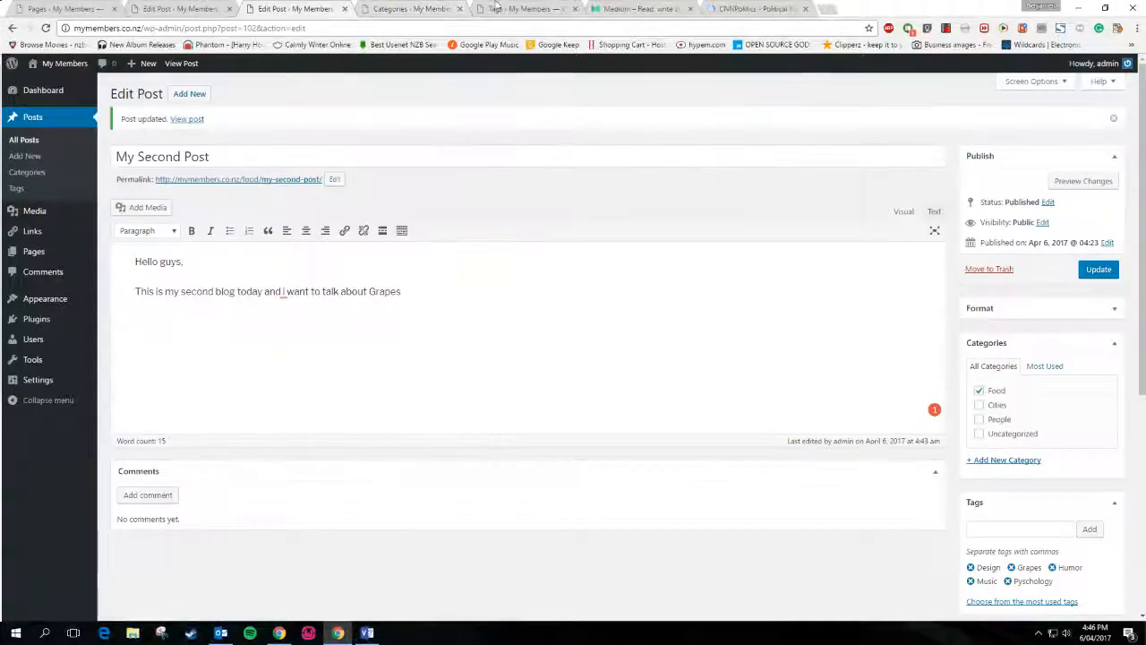
click(741, 8)
drag(151, 28, 164, 27)
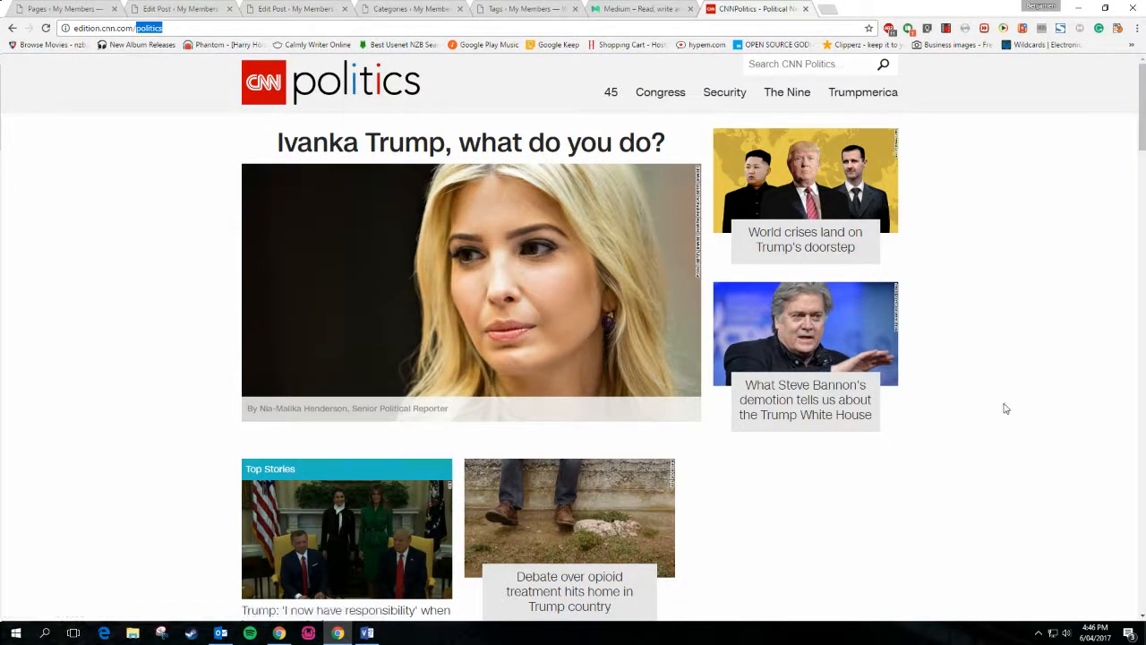
scroll(1005, 403, down, 3)
scroll(854, 414, up, 3)
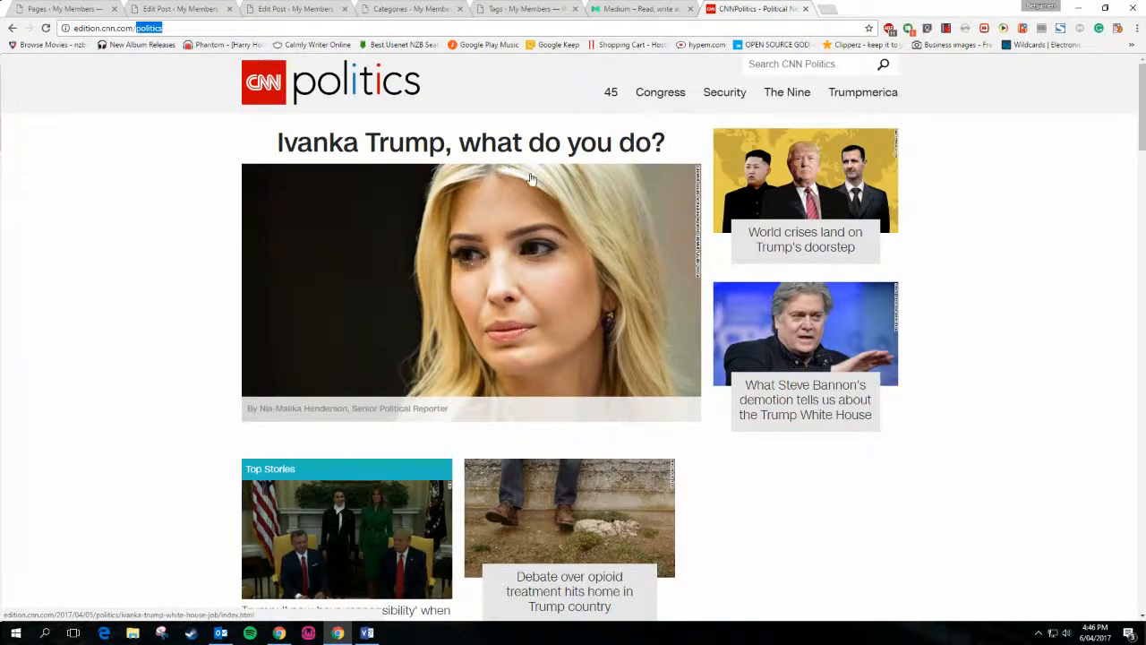
key(BackSpace)
key(Return)
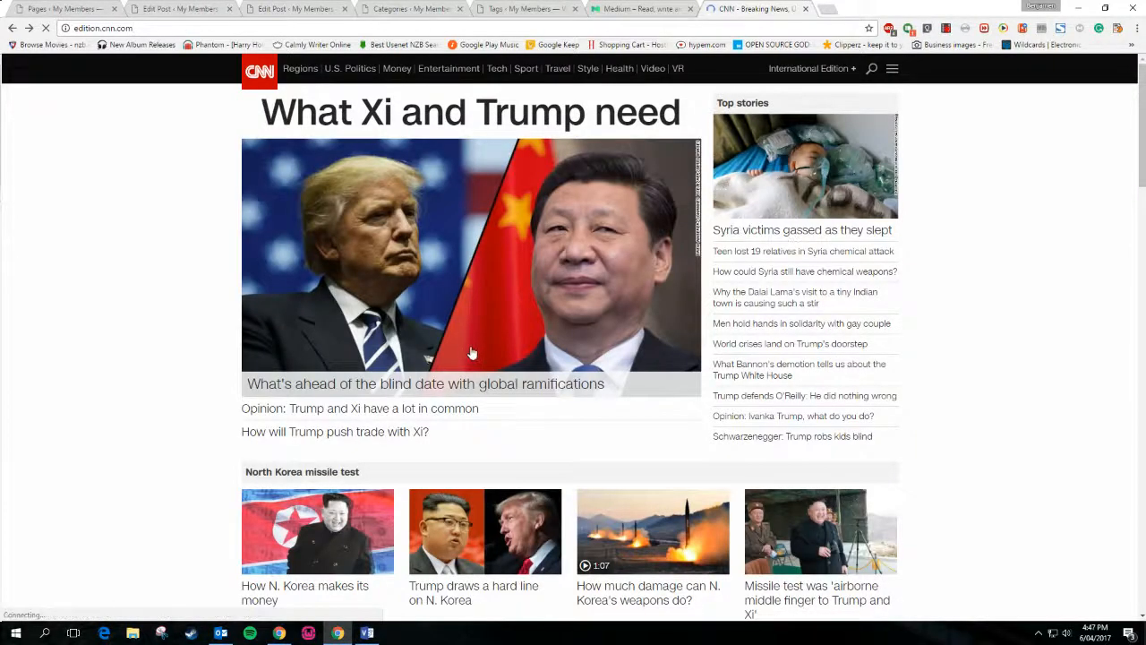
Open the 'Trump meets Xi' lead story and skim it, including its Story highlights
click(557, 386)
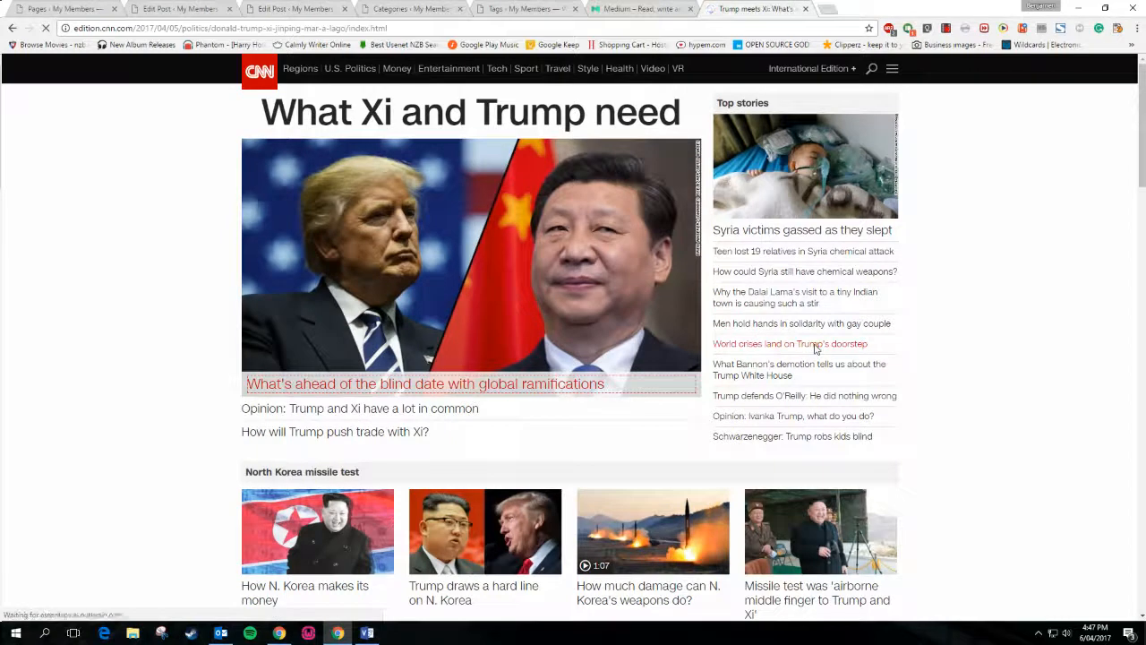
scroll(813, 353, down, 3)
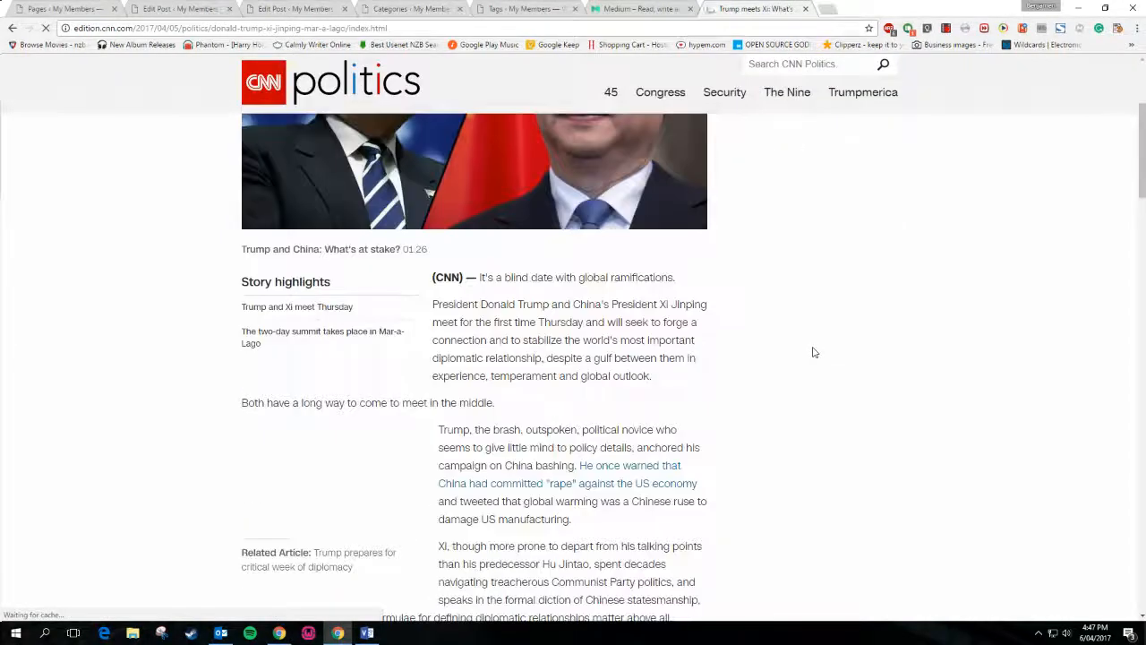
scroll(814, 353, down, 10)
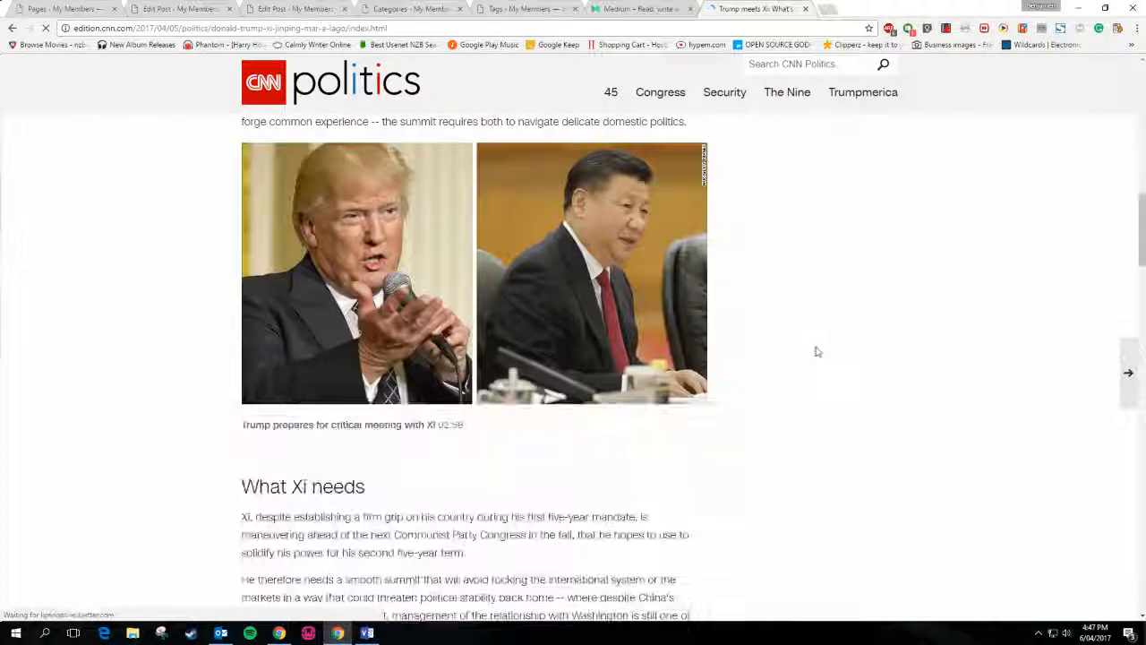
scroll(814, 351, down, 20)
scroll(817, 351, down, 15)
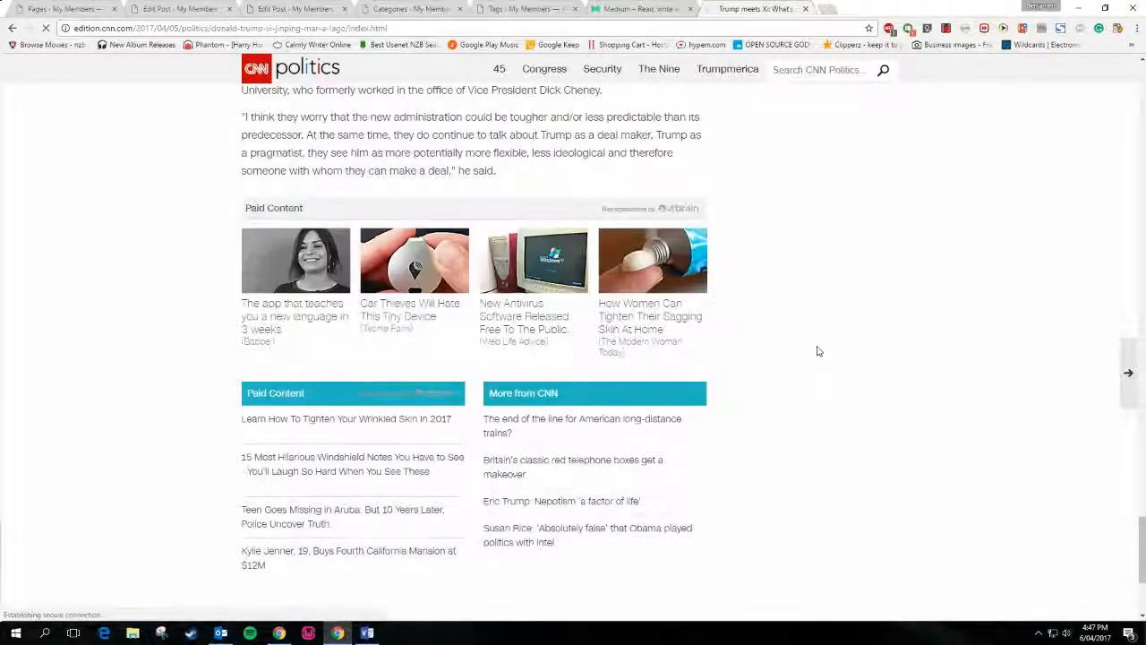
scroll(617, 529, down, 3)
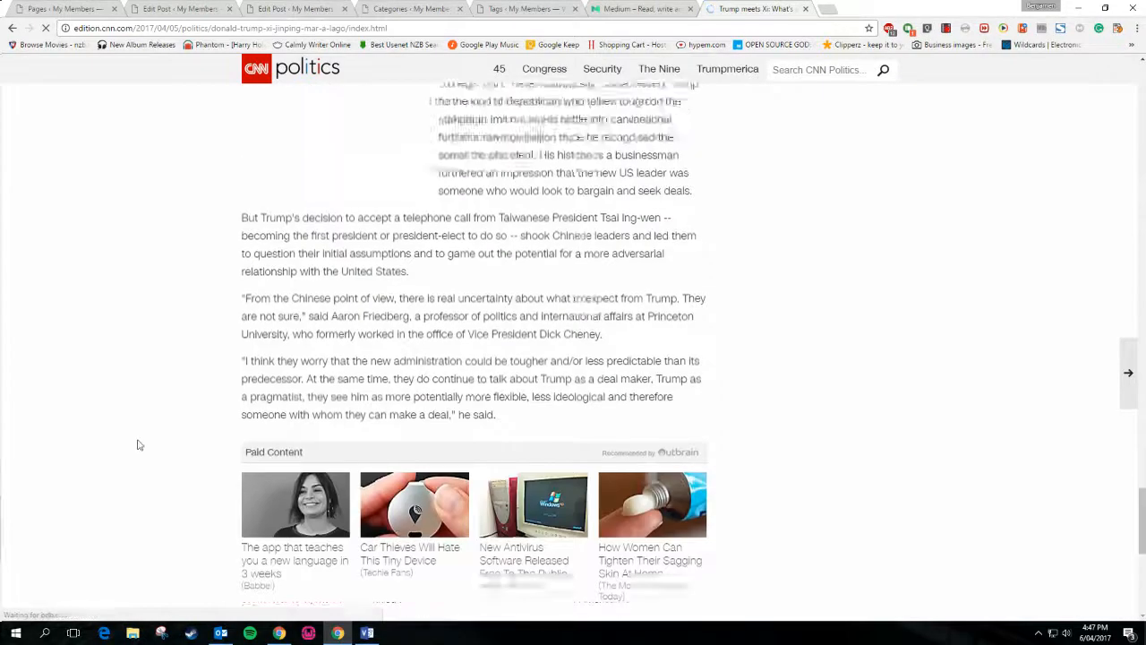
scroll(144, 444, up, 15)
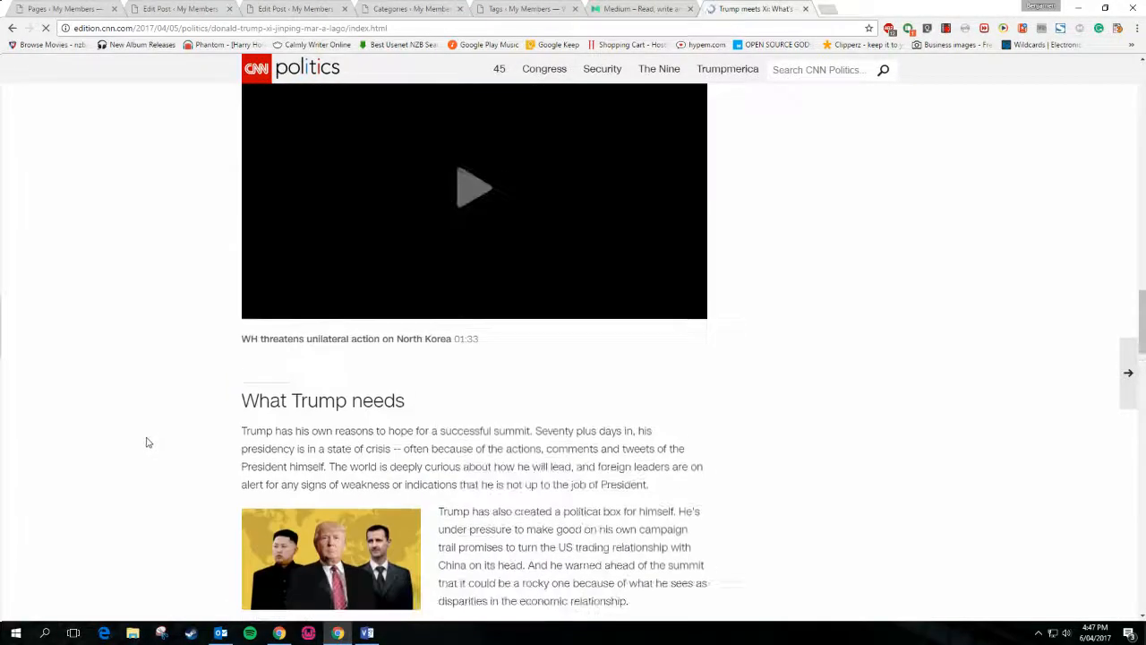
scroll(148, 442, up, 9)
scroll(152, 444, up, 8)
scroll(156, 445, up, 5)
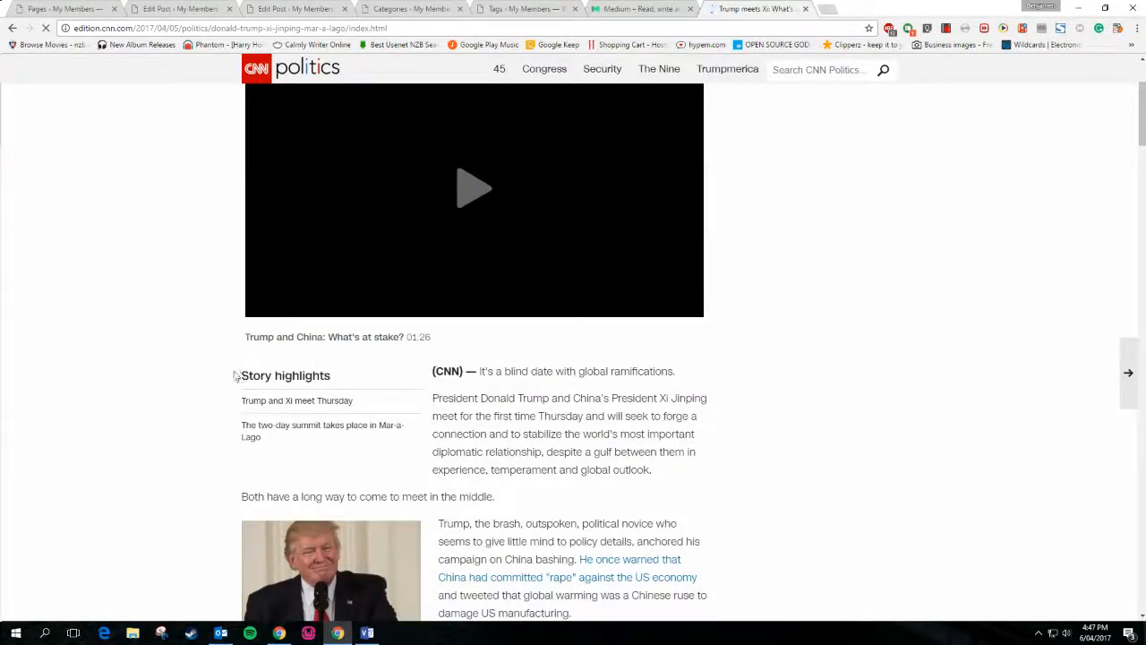
drag(237, 376, 353, 397)
click(364, 382)
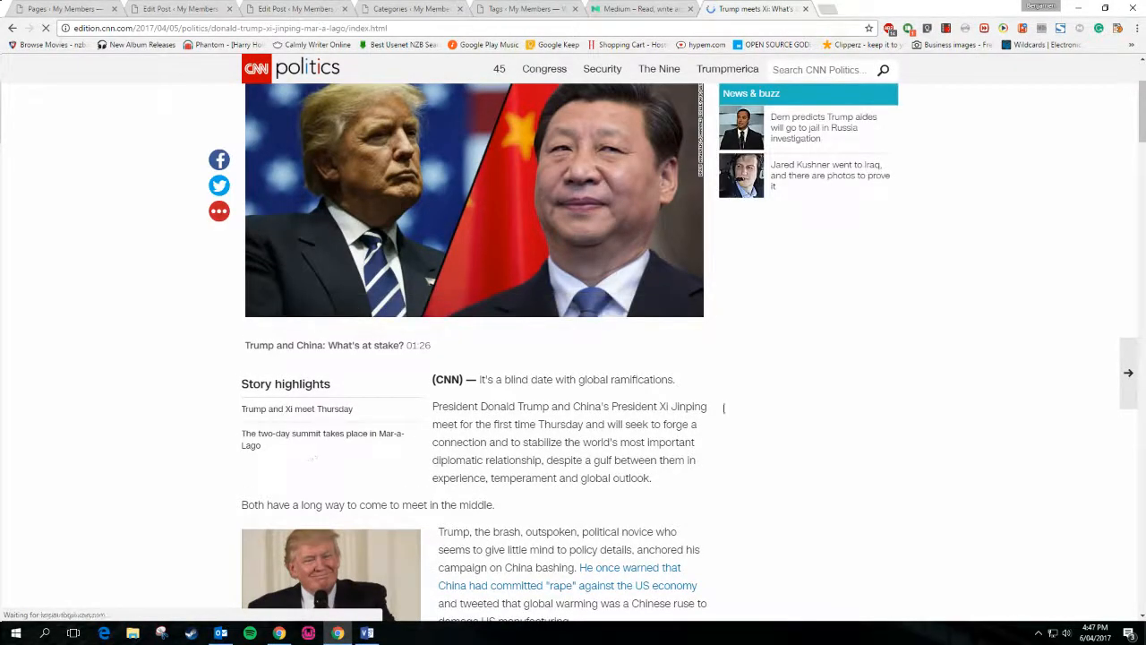
Pause the article's autoplaying video and close the CNN tab
right_click(717, 369)
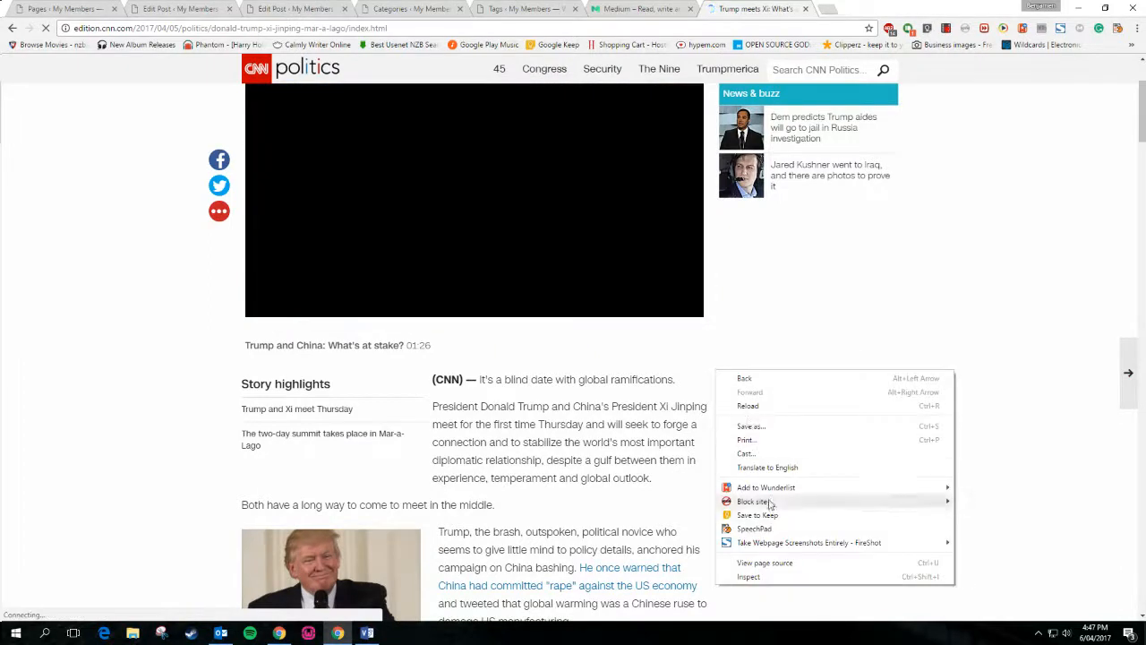
click(755, 330)
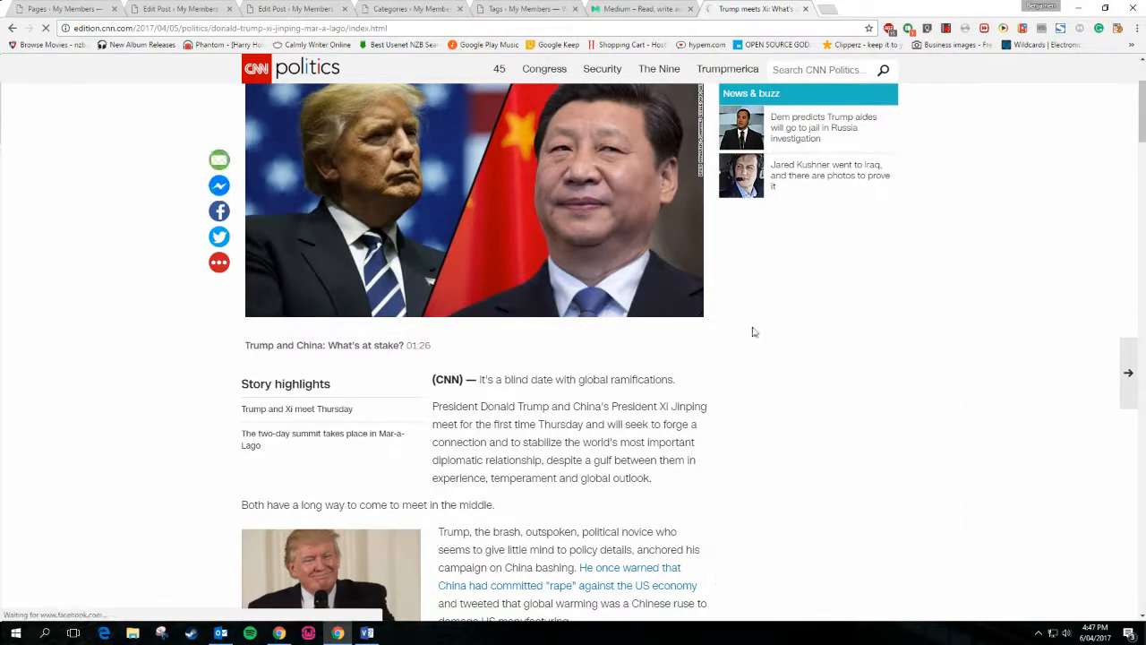
scroll(477, 475, up, 2)
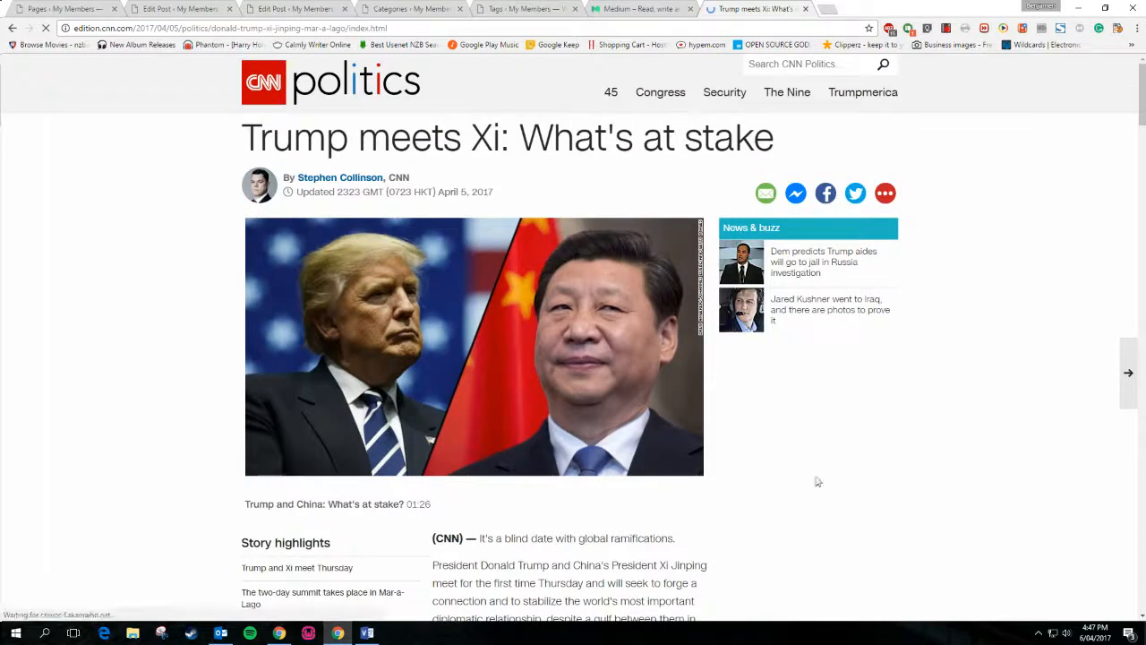
scroll(818, 511, down, 1)
scroll(818, 511, down, 4)
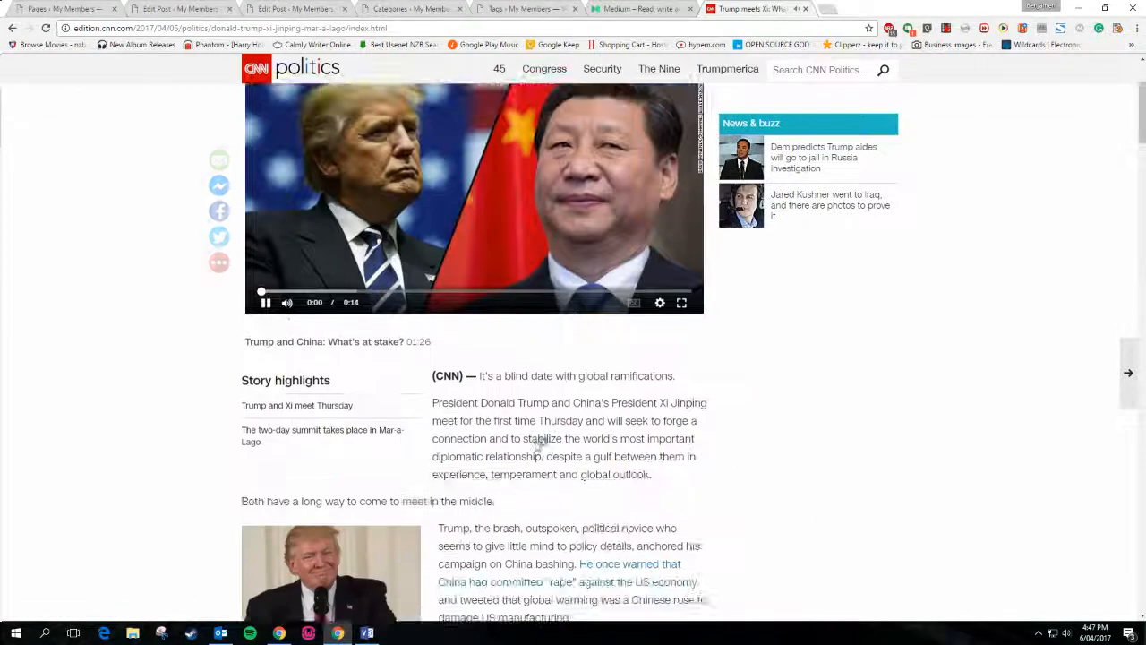
click(266, 228)
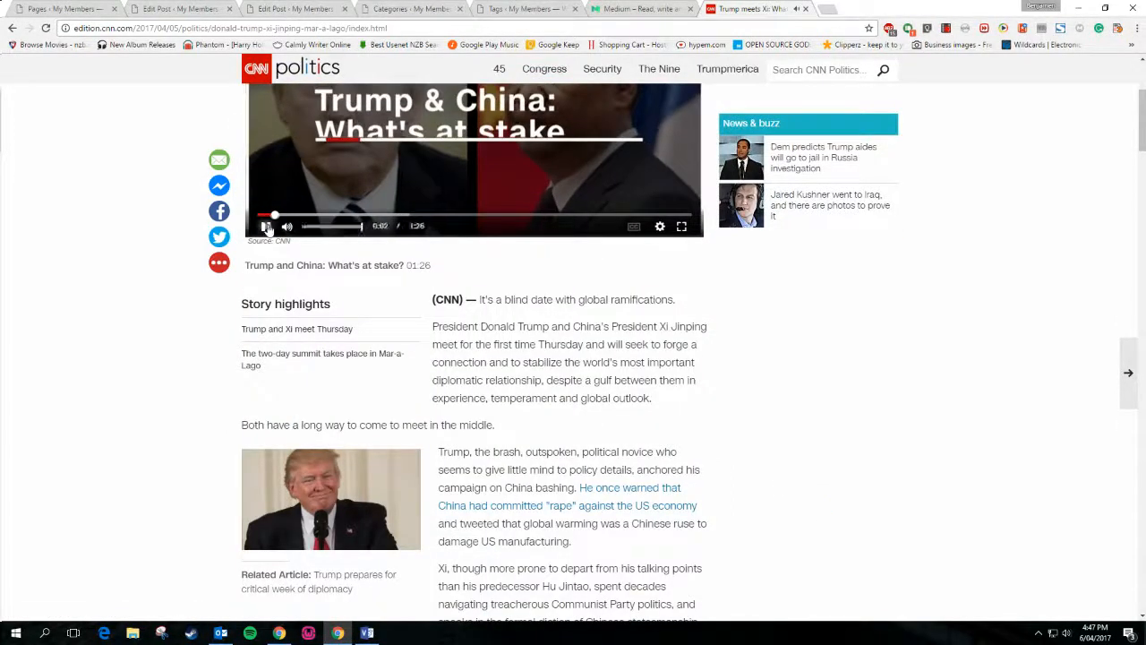
scroll(788, 452, up, 1)
scroll(788, 452, up, 3)
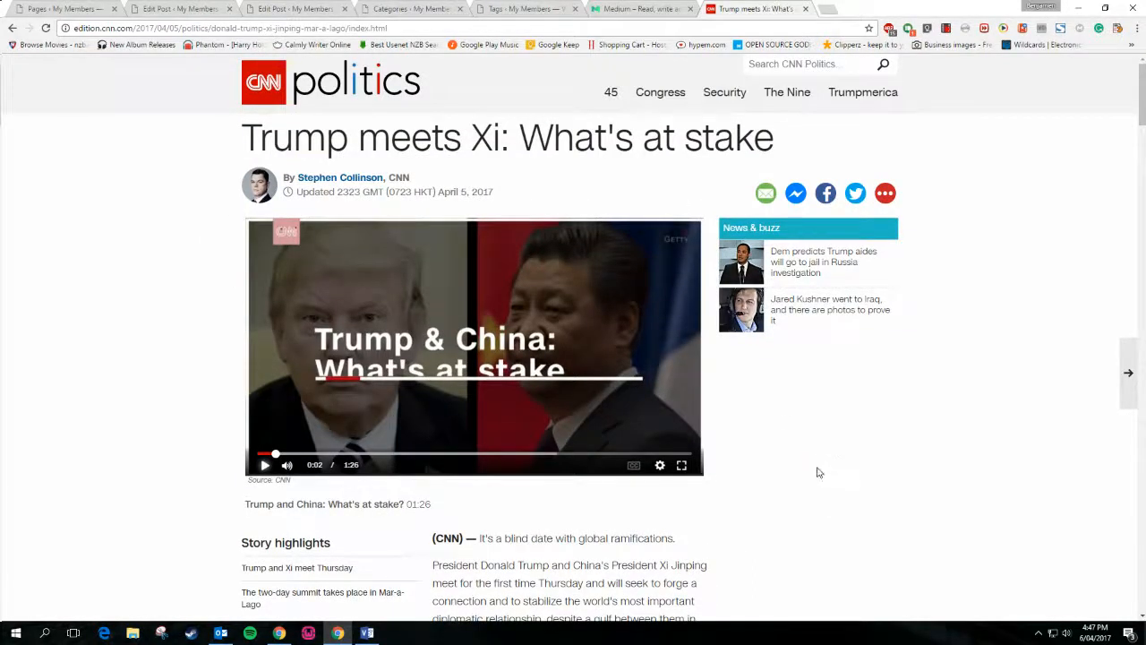
click(805, 8)
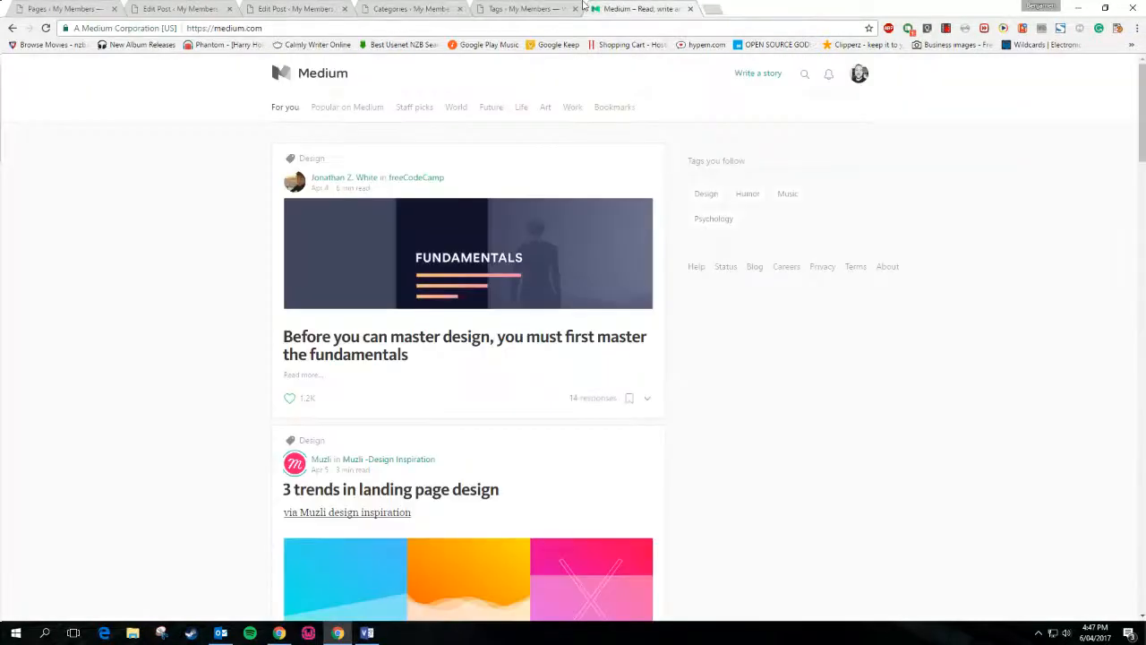
Browse Medium's Design tag page, then return to the home feed
click(713, 195)
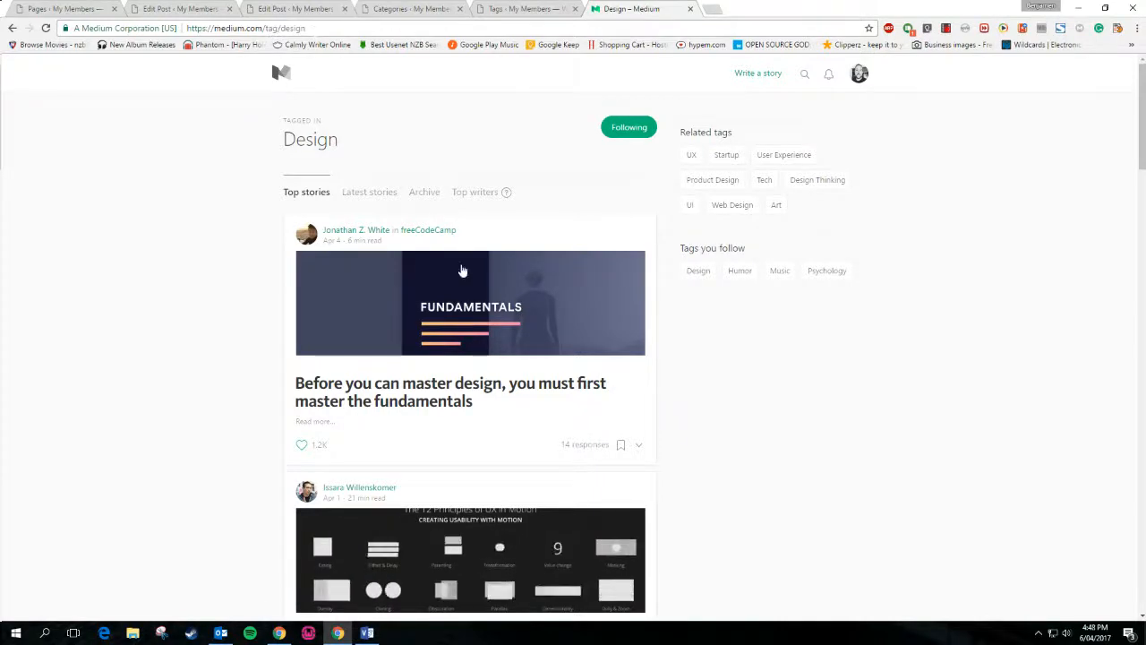
scroll(463, 267, down, 3)
scroll(463, 267, up, 3)
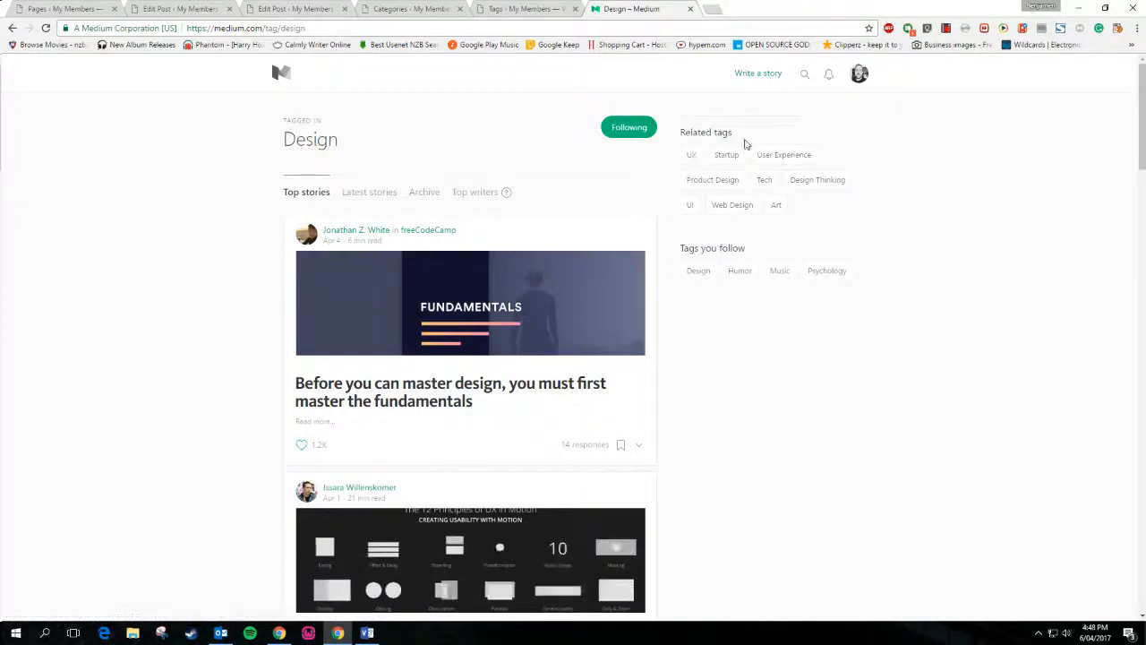
click(281, 78)
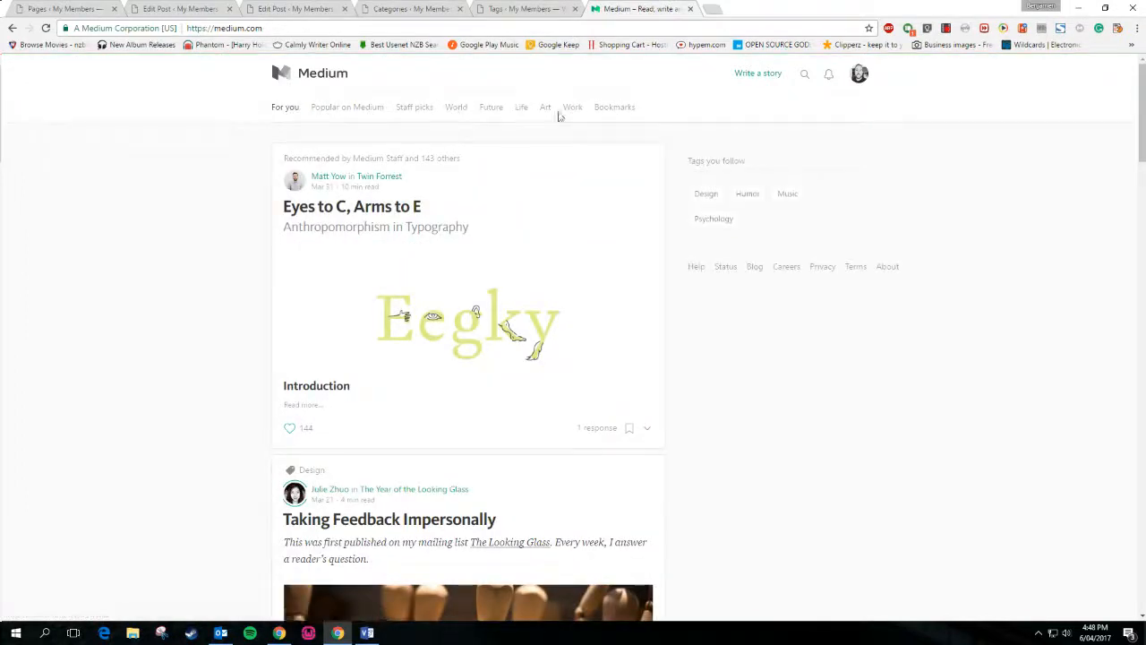
Look over Medium's World topic page, go back, and switch to the My Second Post editor
click(452, 110)
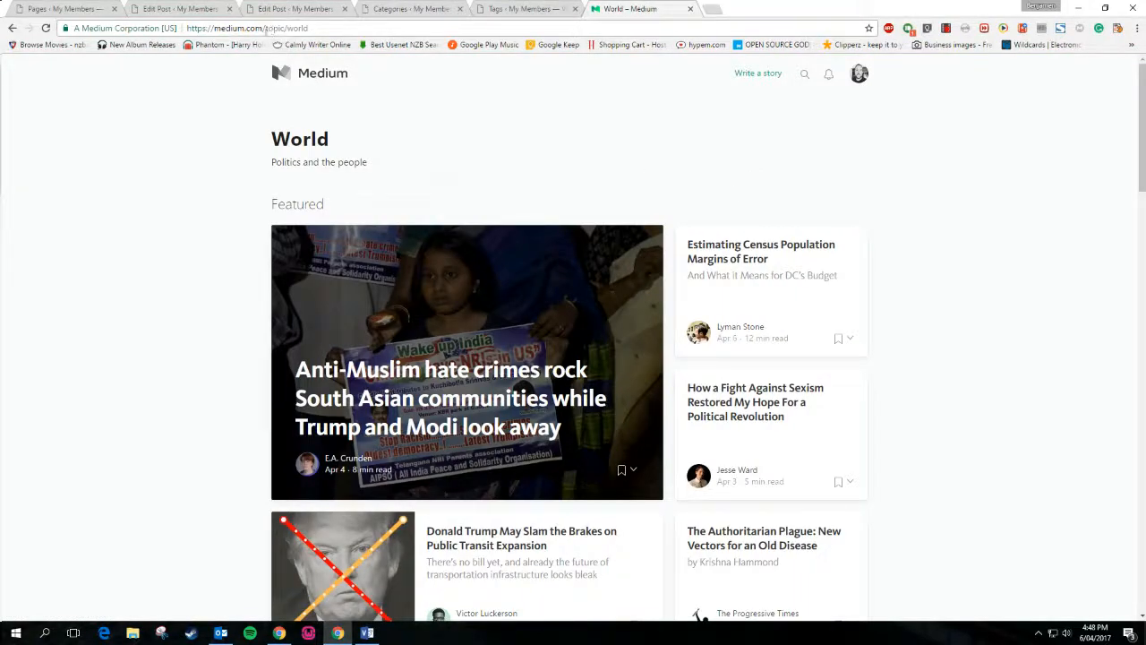
scroll(510, 242, down, 4)
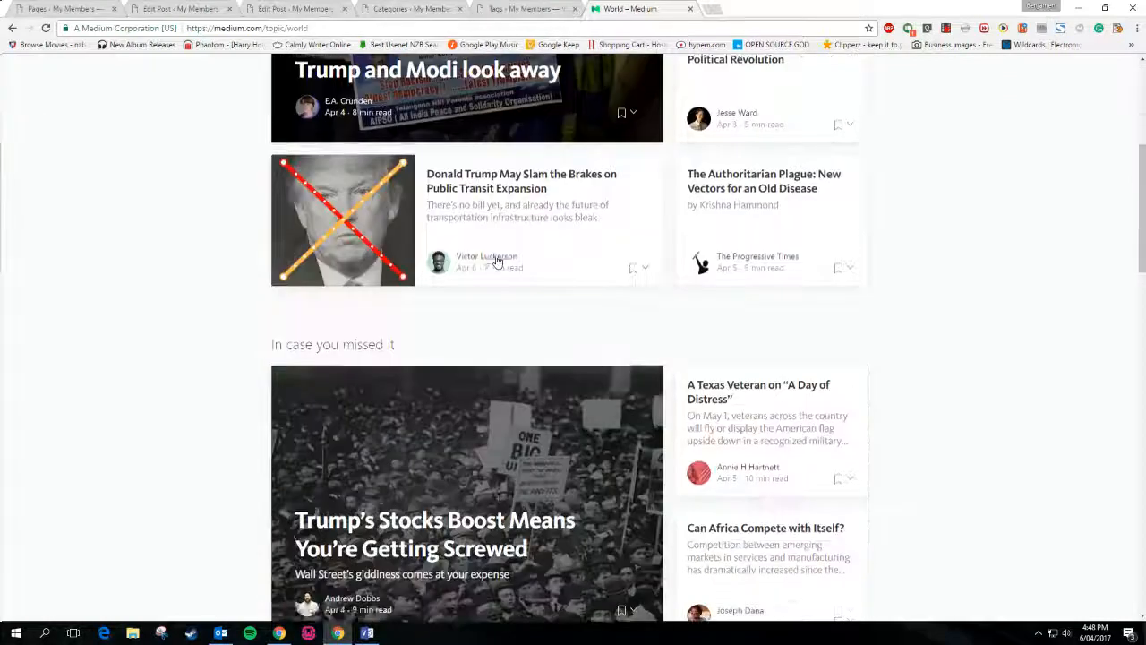
scroll(494, 256, up, 3)
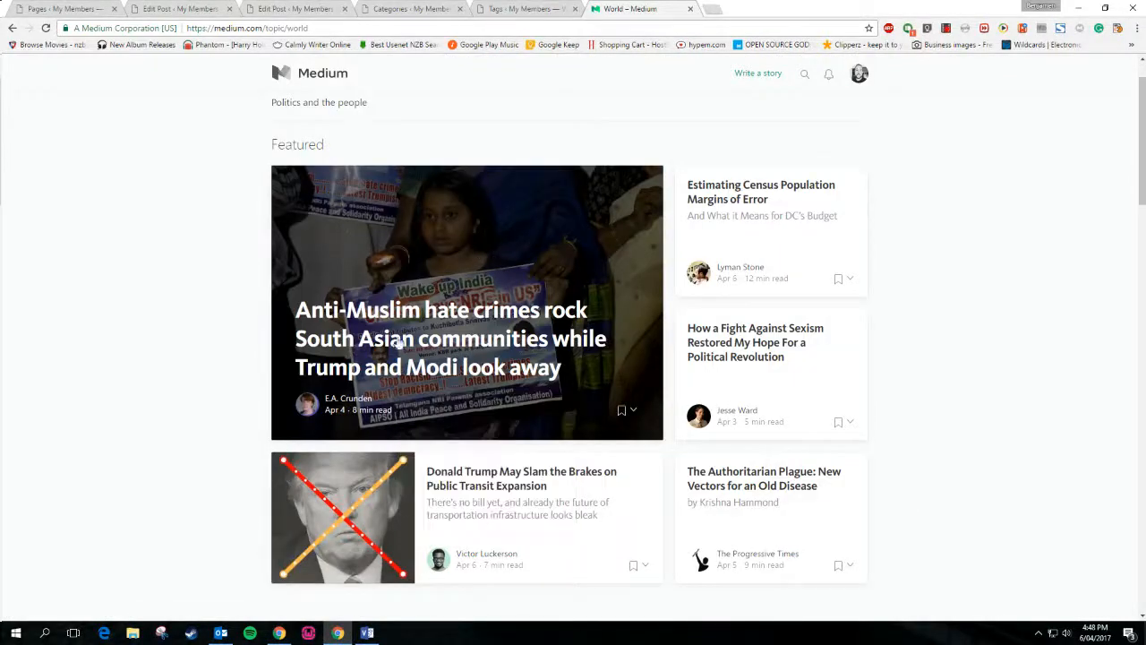
click(11, 28)
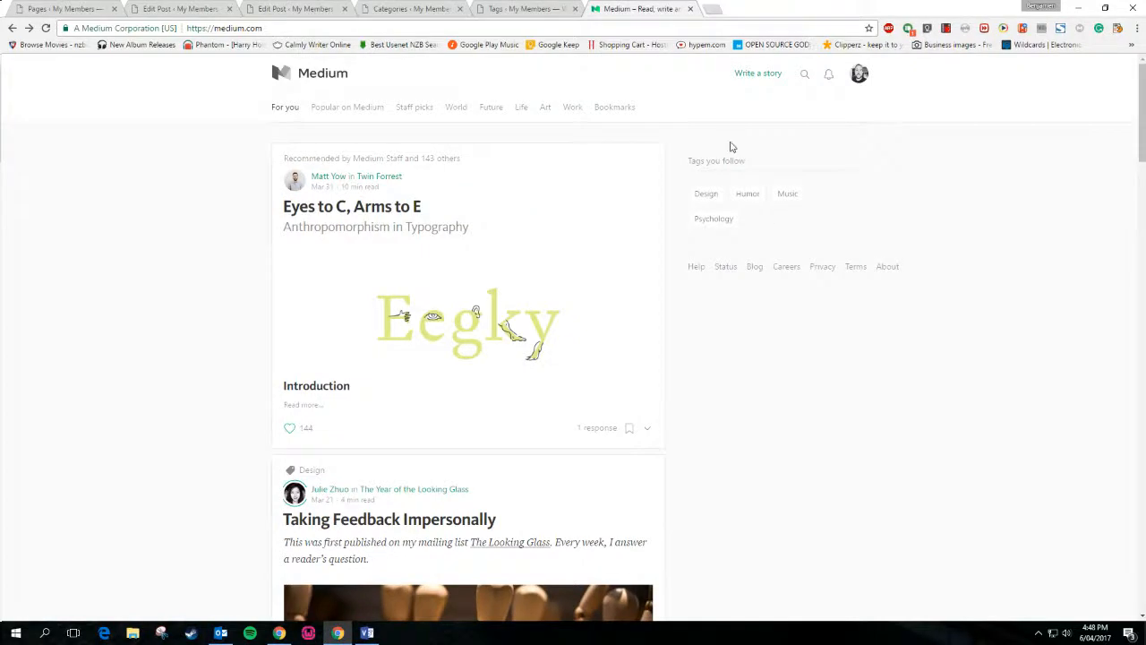
click(322, 8)
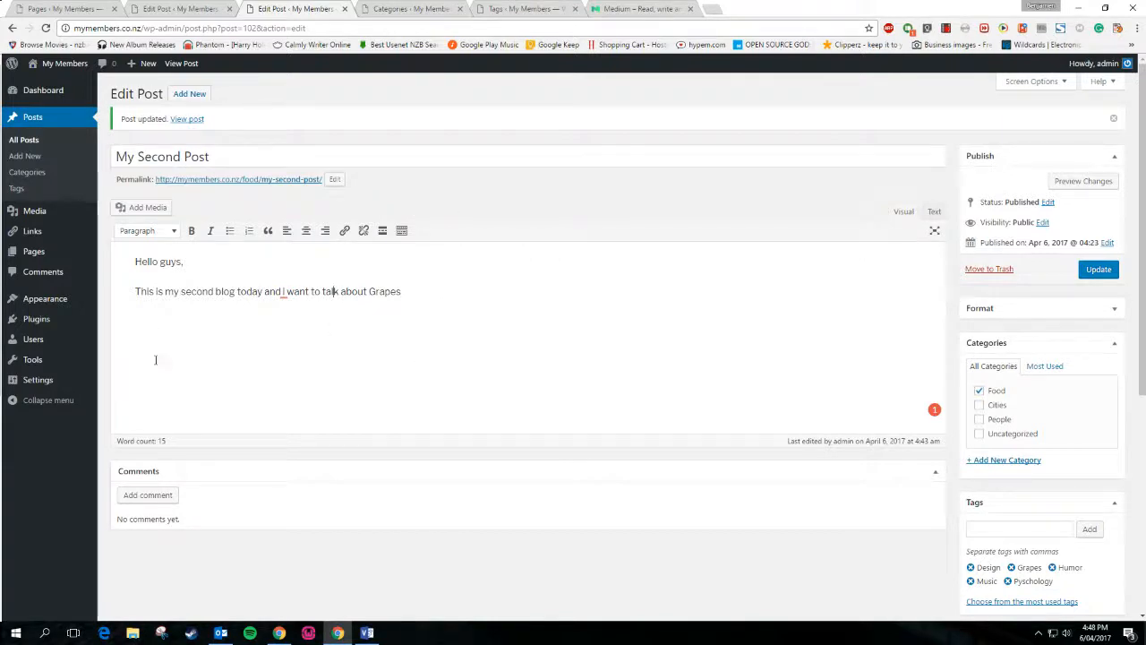
Flip through the My First Post and Tags tabs, then open Medium's World topic and go back
key(ctrl+shift+Tab)
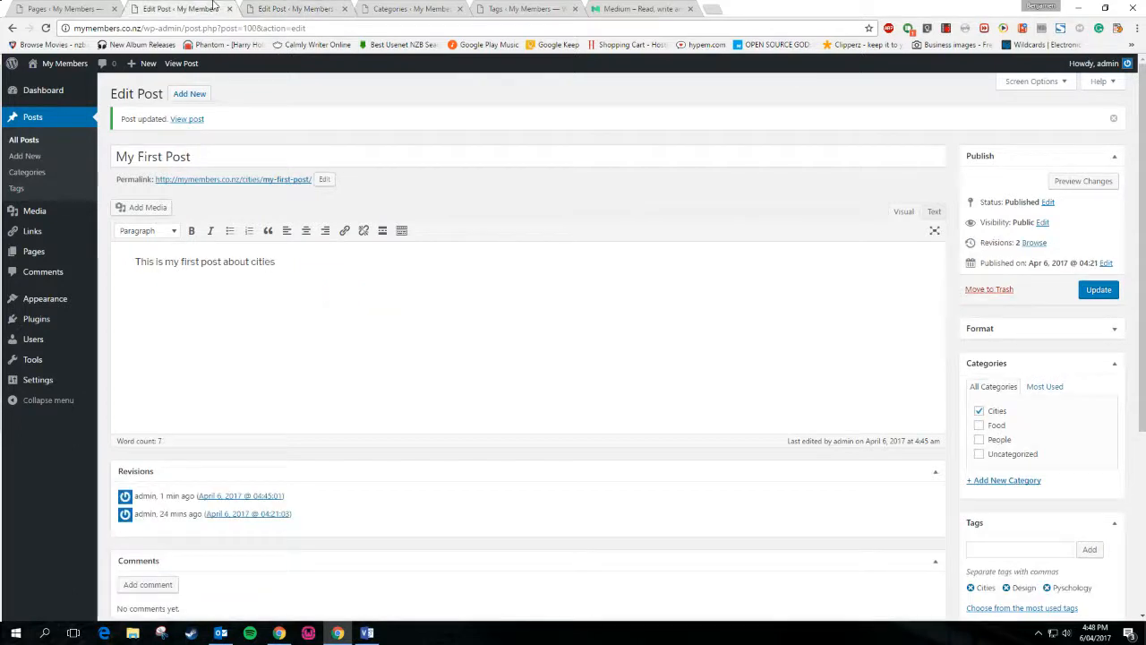
click(531, 7)
click(623, 7)
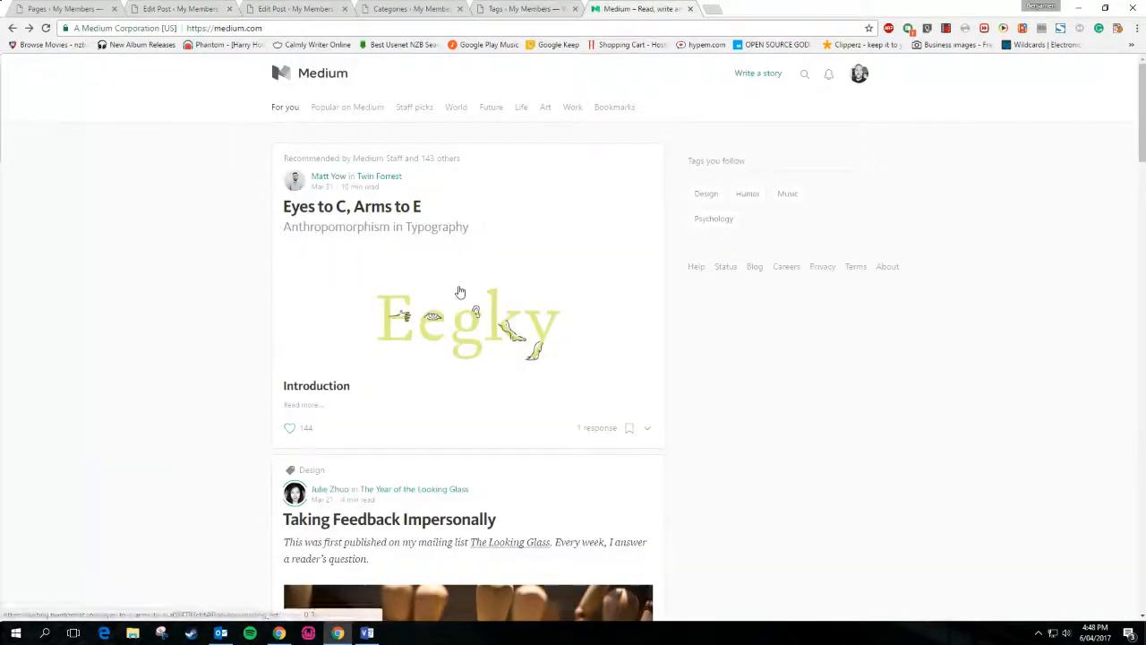
click(456, 108)
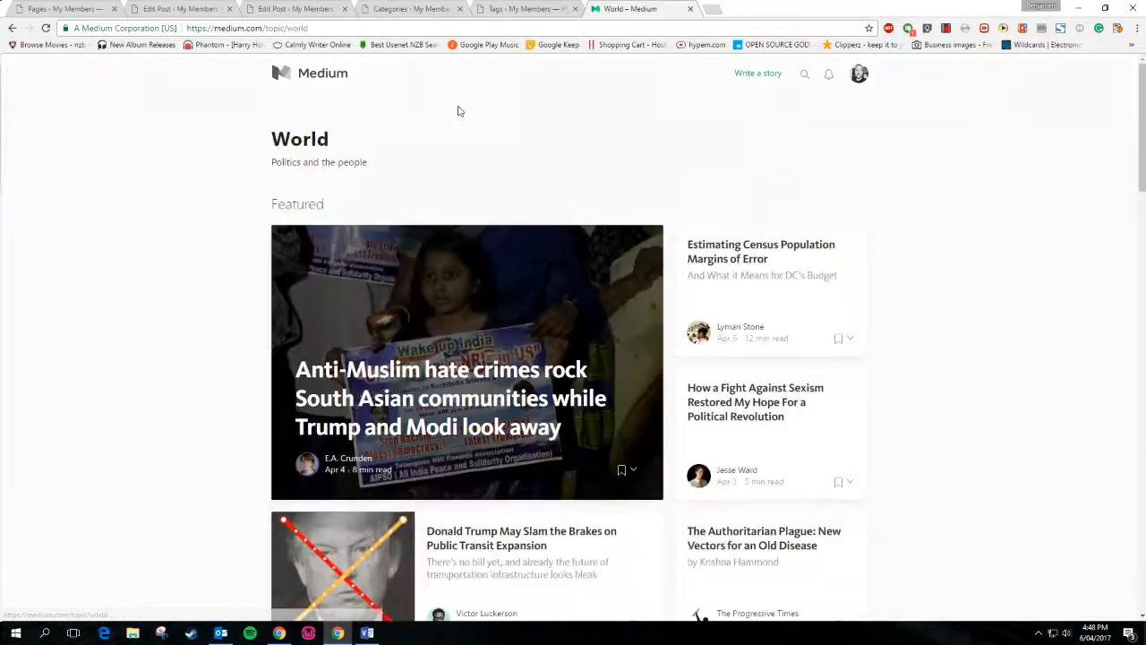
click(12, 28)
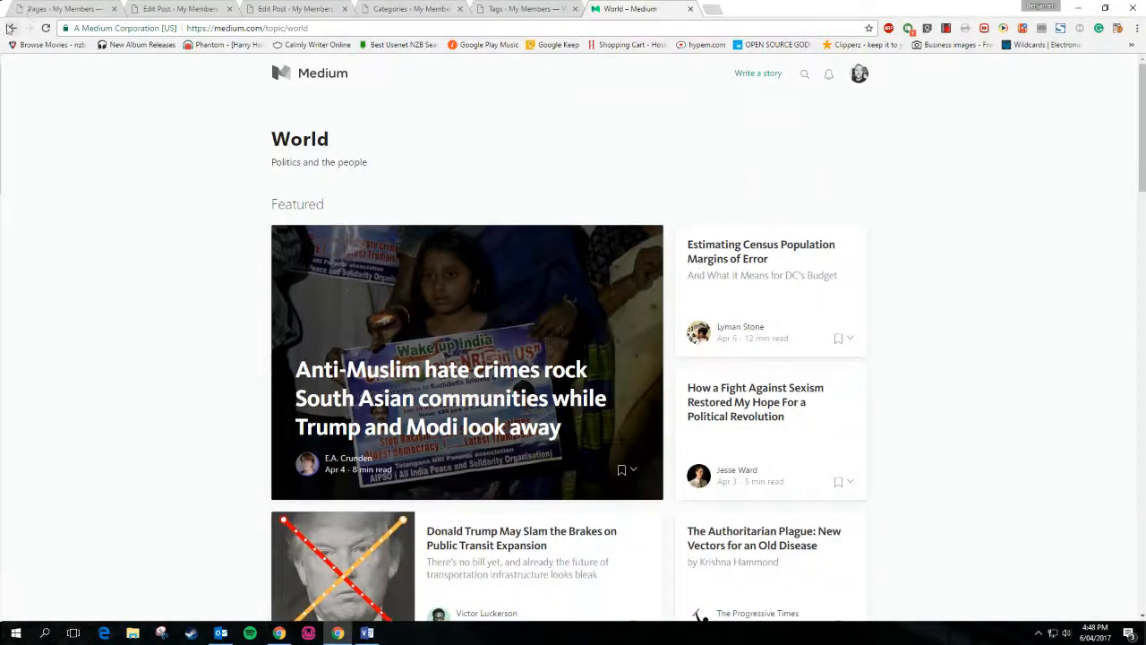
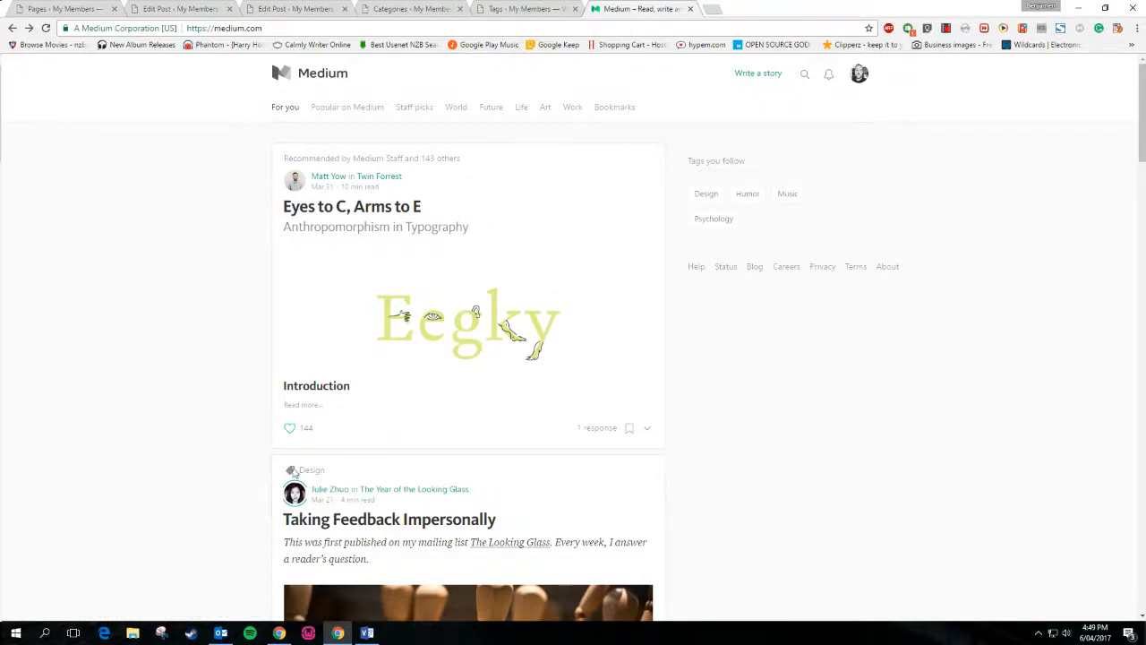
Scroll the Medium feed, then return to the WordPress Categories tab for My Members
scroll(346, 371, down, 3)
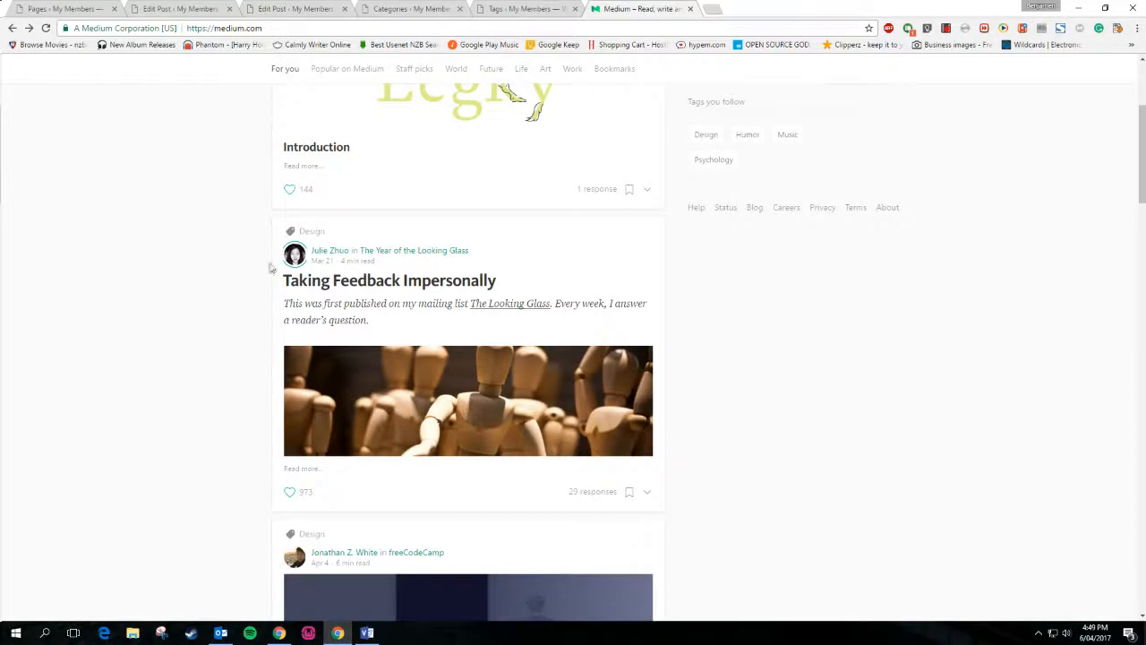
scroll(271, 305, up, 3)
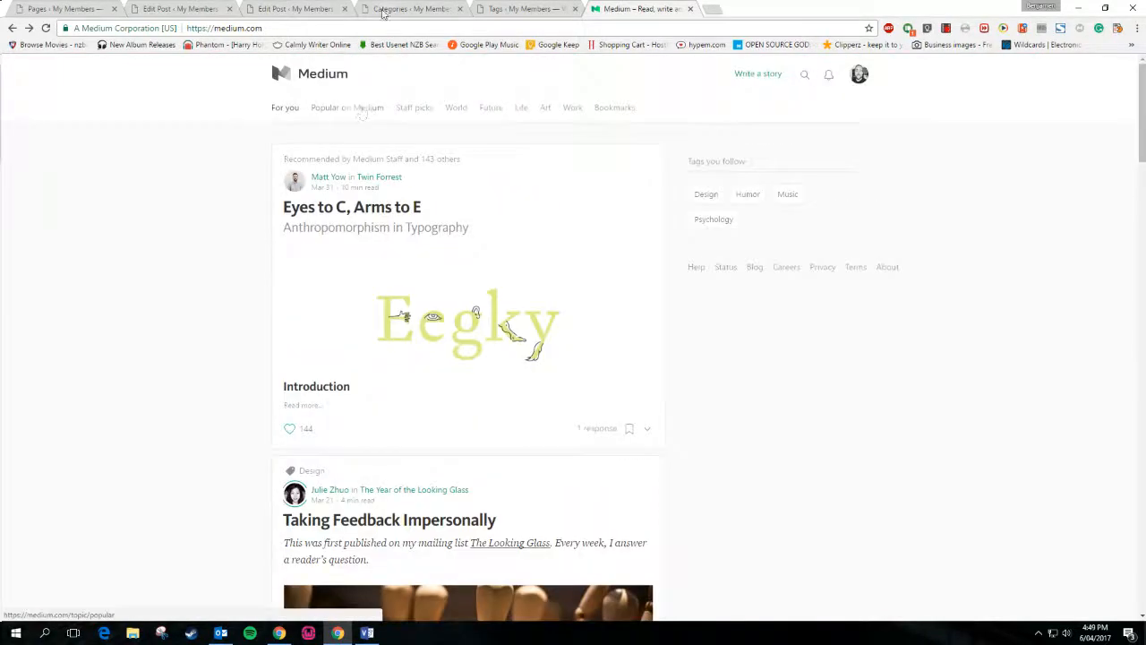
click(383, 13)
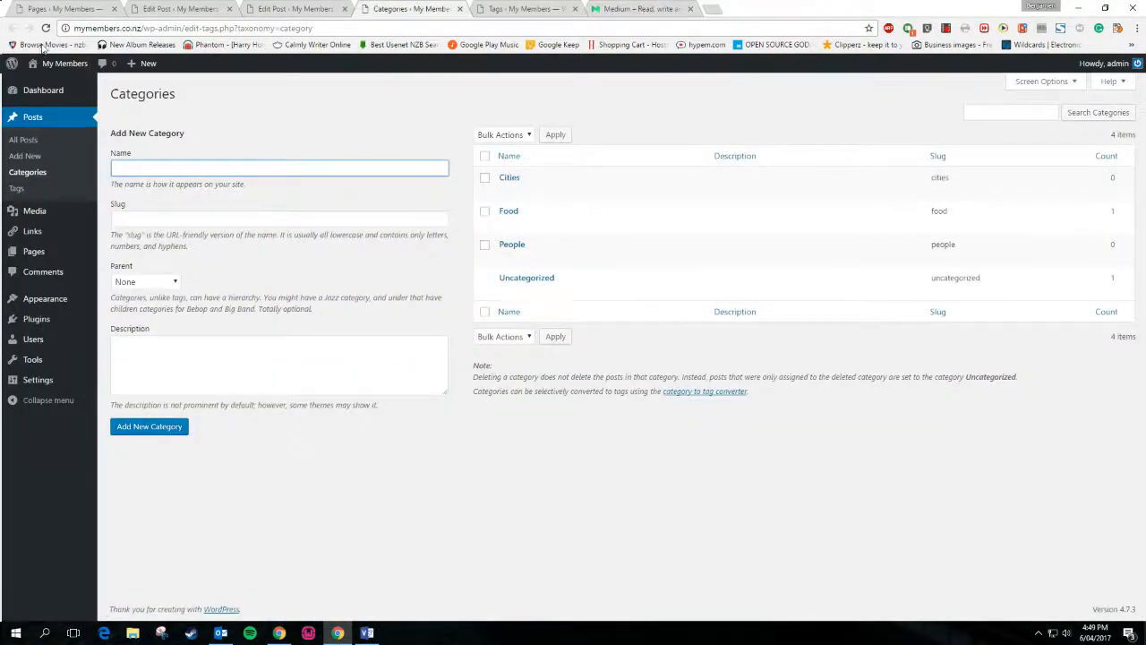
Refresh Categories, check the Tags list, then view My Second Post live from its editor
key(F5)
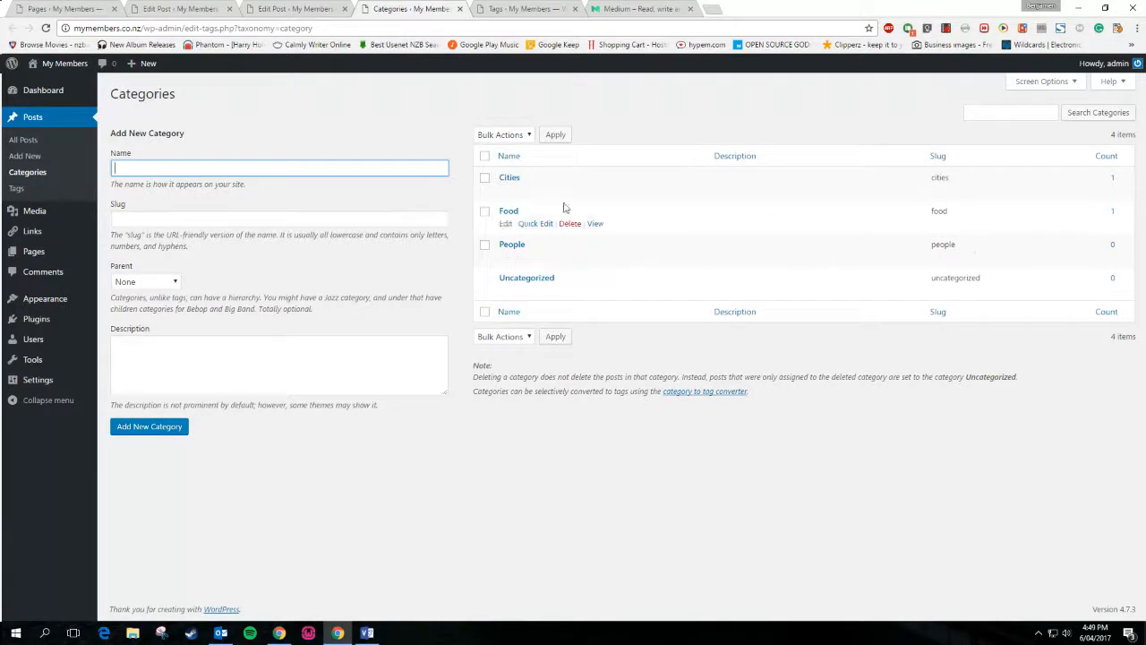
click(16, 190)
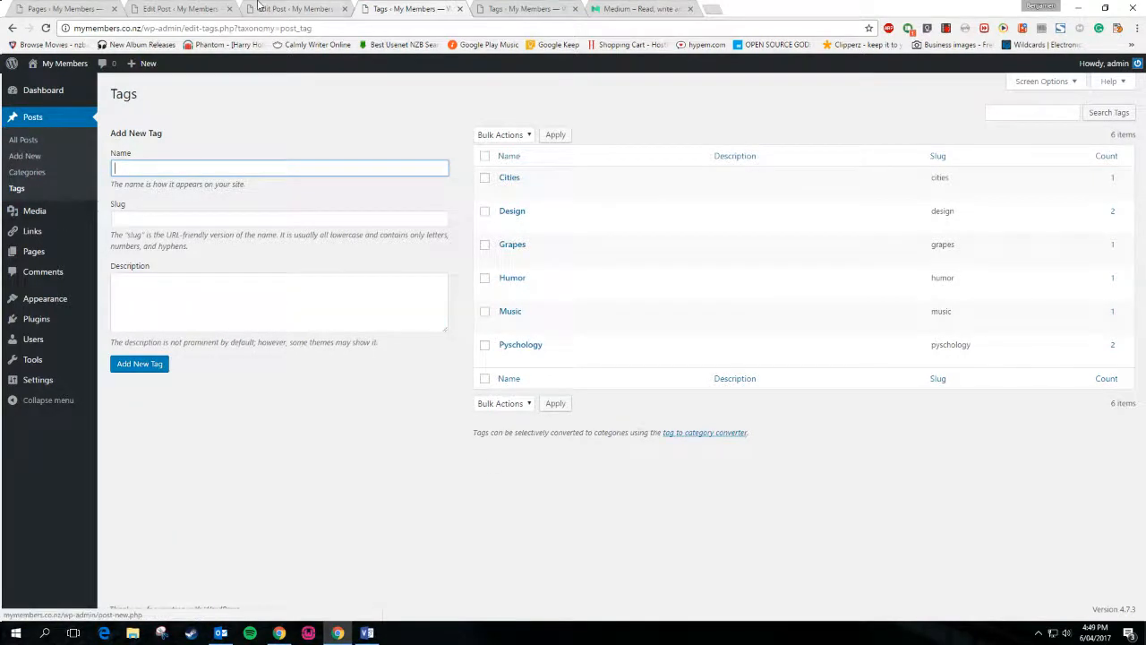
click(295, 9)
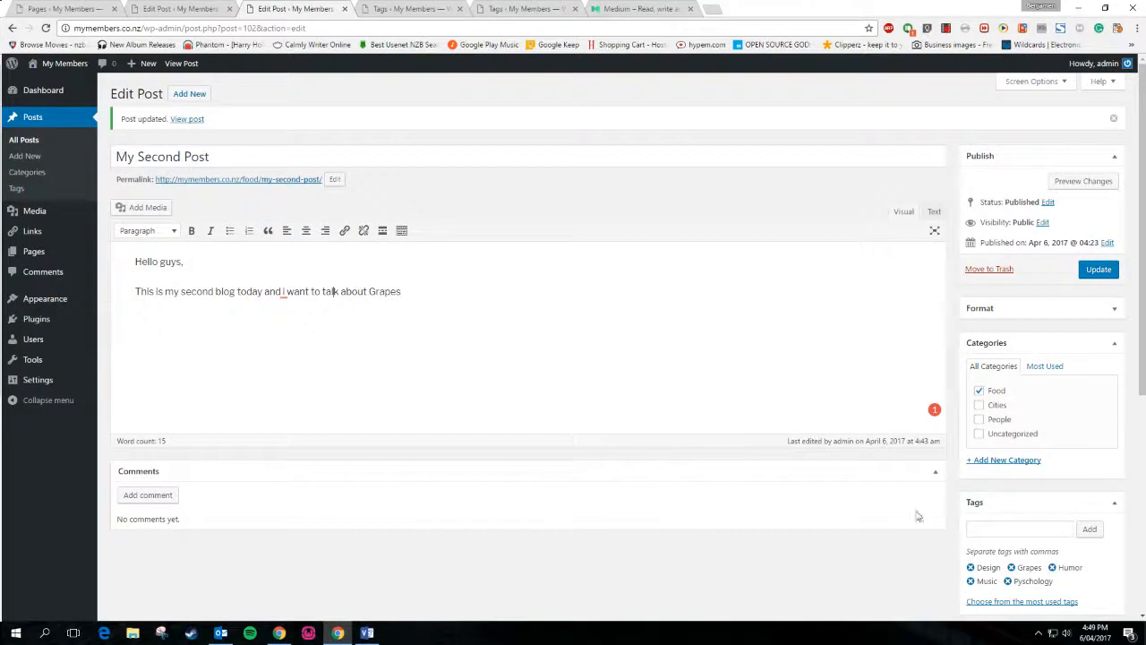
click(441, 363)
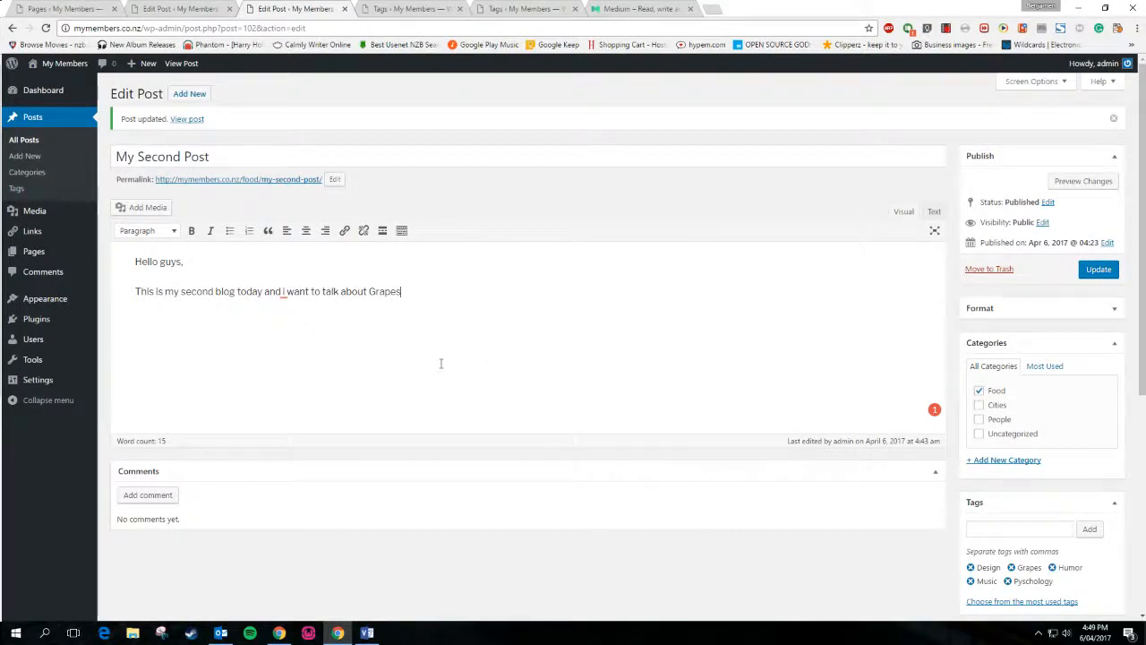
click(187, 119)
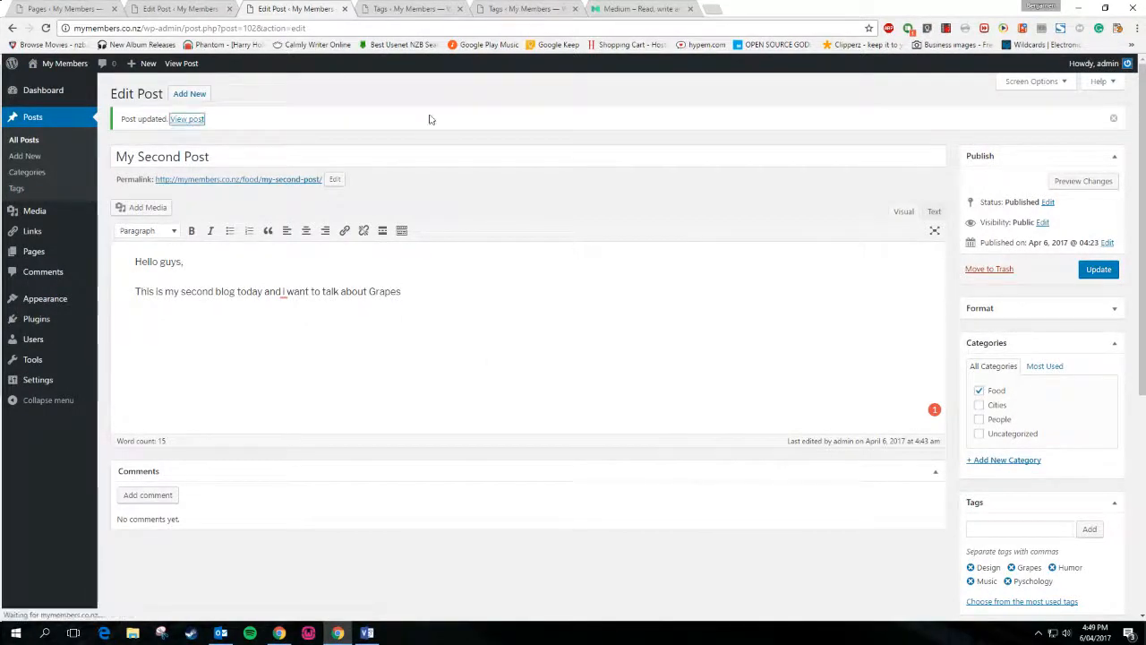
Close the extra Edit Post tab and inspect the post's web address
click(230, 9)
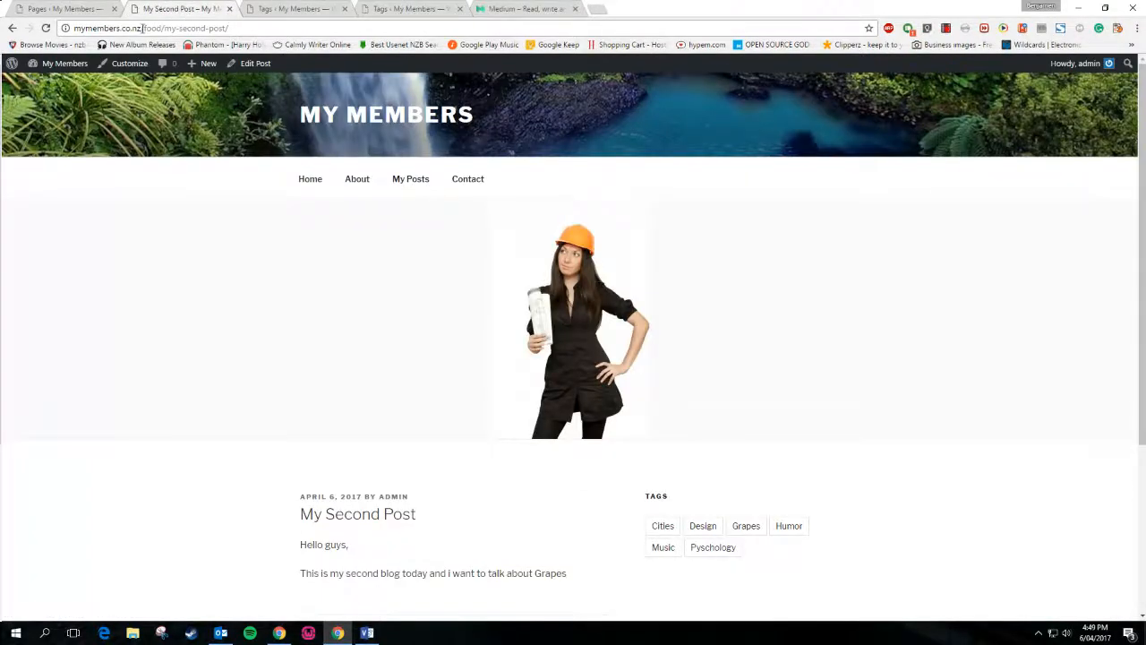
drag(144, 27, 289, 29)
click(243, 228)
Scroll through My Second Post, checking its Food category and Design, Grapes, Humor tags
scroll(622, 314, down, 3)
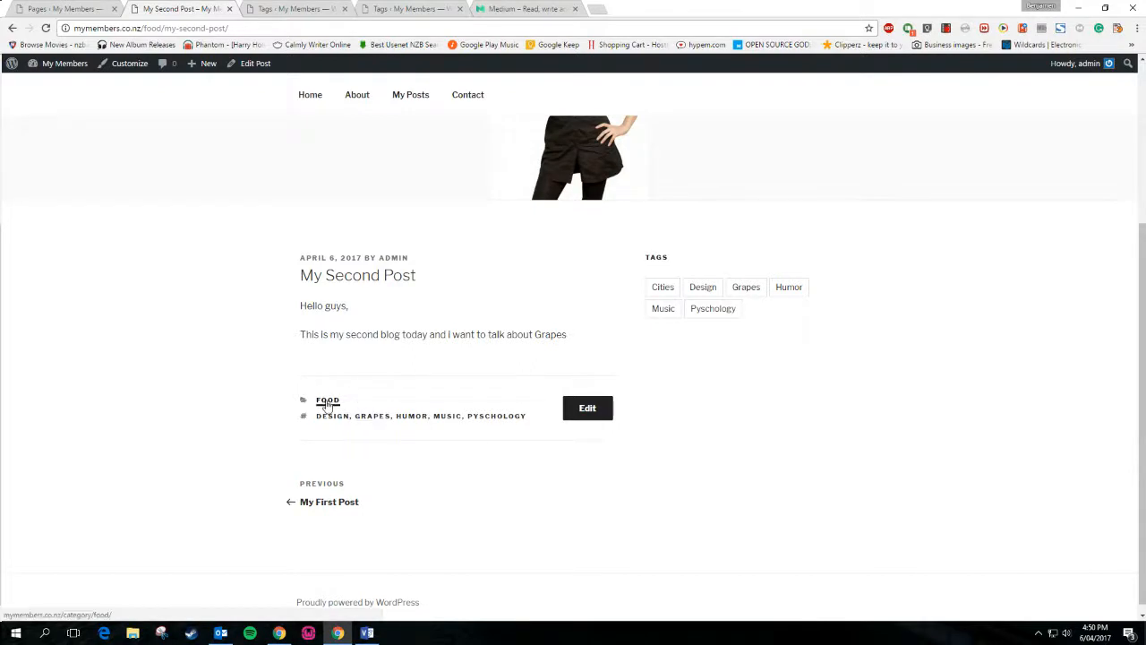
scroll(537, 506, up, 3)
scroll(547, 523, down, 3)
scroll(550, 523, up, 3)
scroll(551, 523, down, 3)
scroll(550, 523, up, 3)
scroll(550, 523, down, 3)
scroll(551, 522, up, 3)
scroll(551, 523, down, 3)
scroll(549, 523, up, 3)
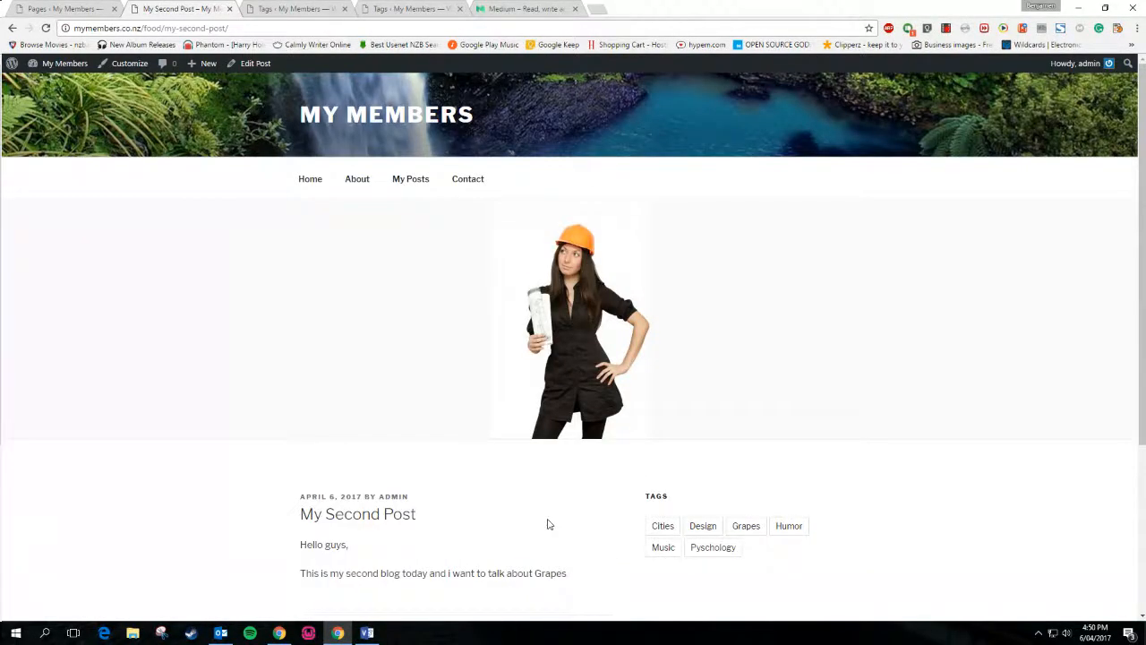
scroll(549, 524, down, 3)
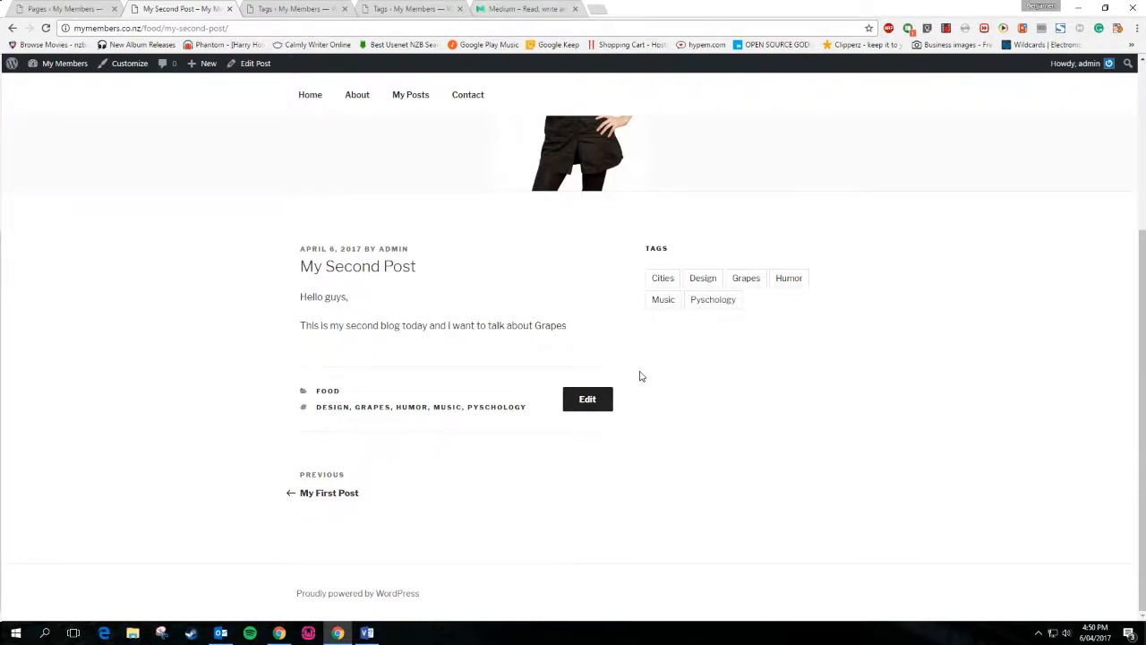
scroll(640, 376, up, 3)
scroll(640, 376, down, 2)
scroll(641, 374, up, 1)
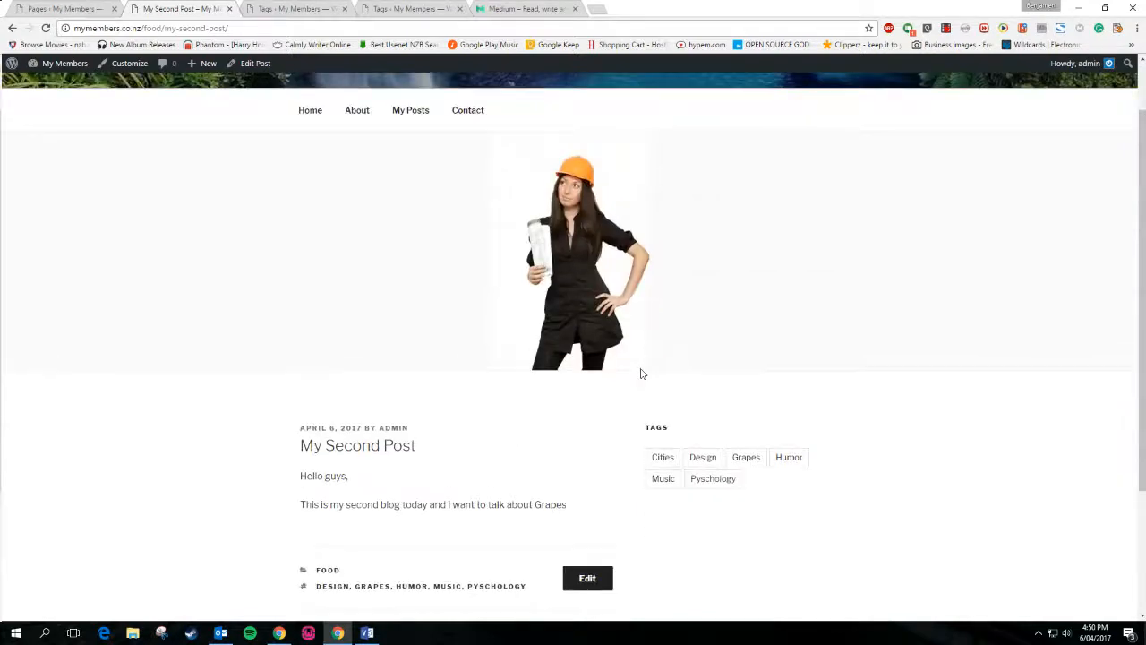
scroll(640, 373, down, 2)
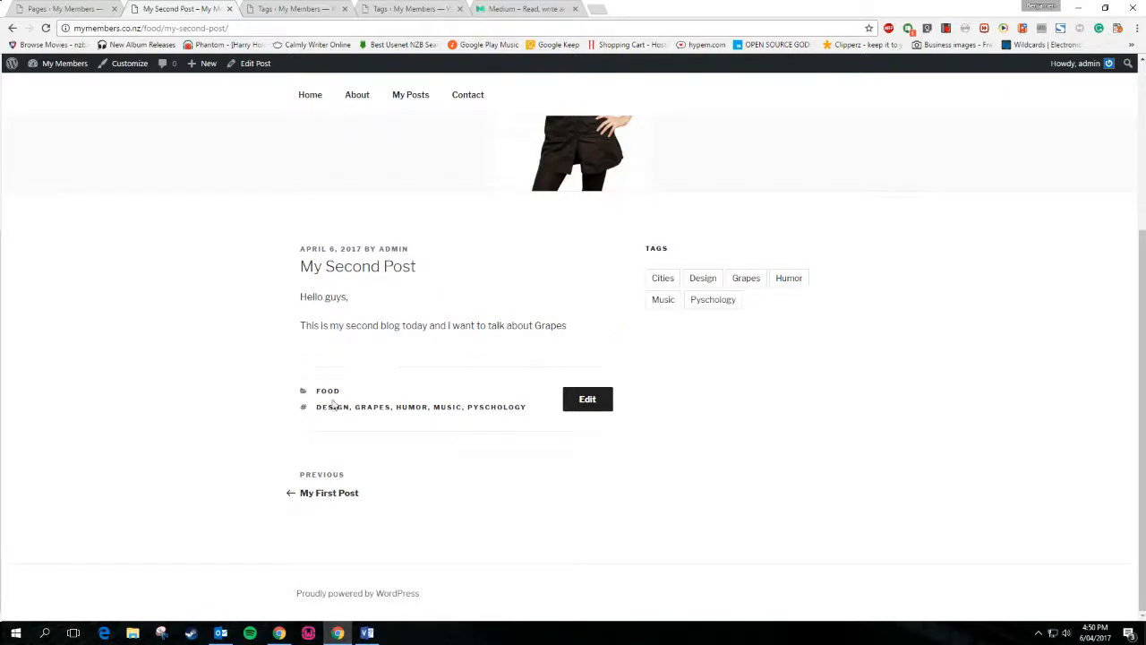
scroll(448, 458, up, 3)
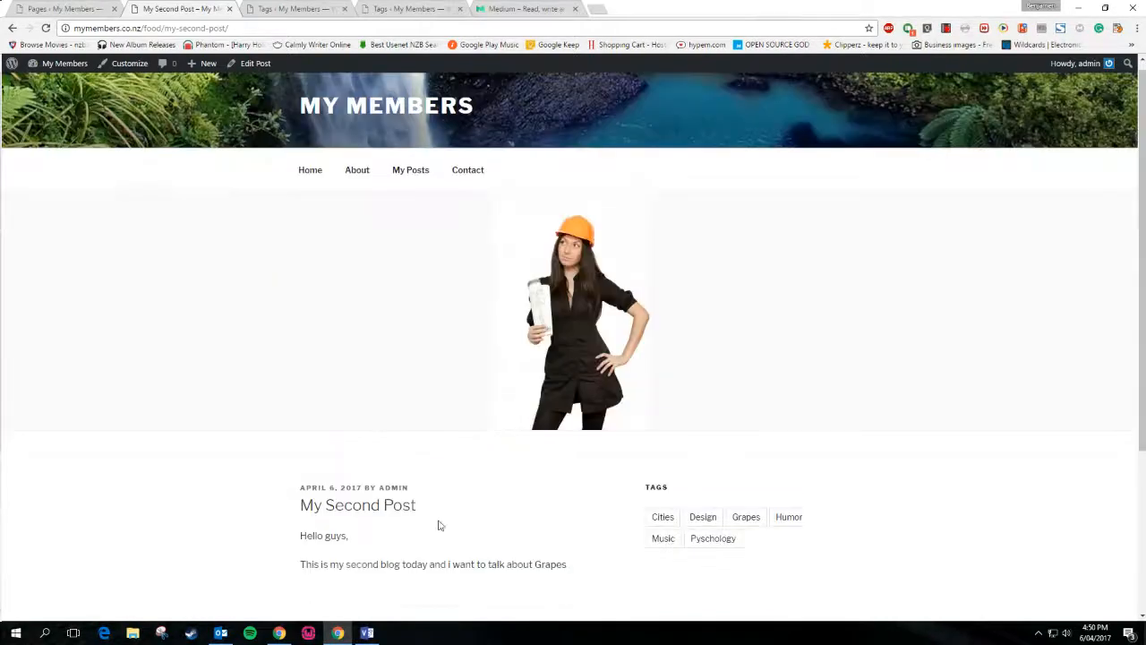
scroll(537, 537, down, 2)
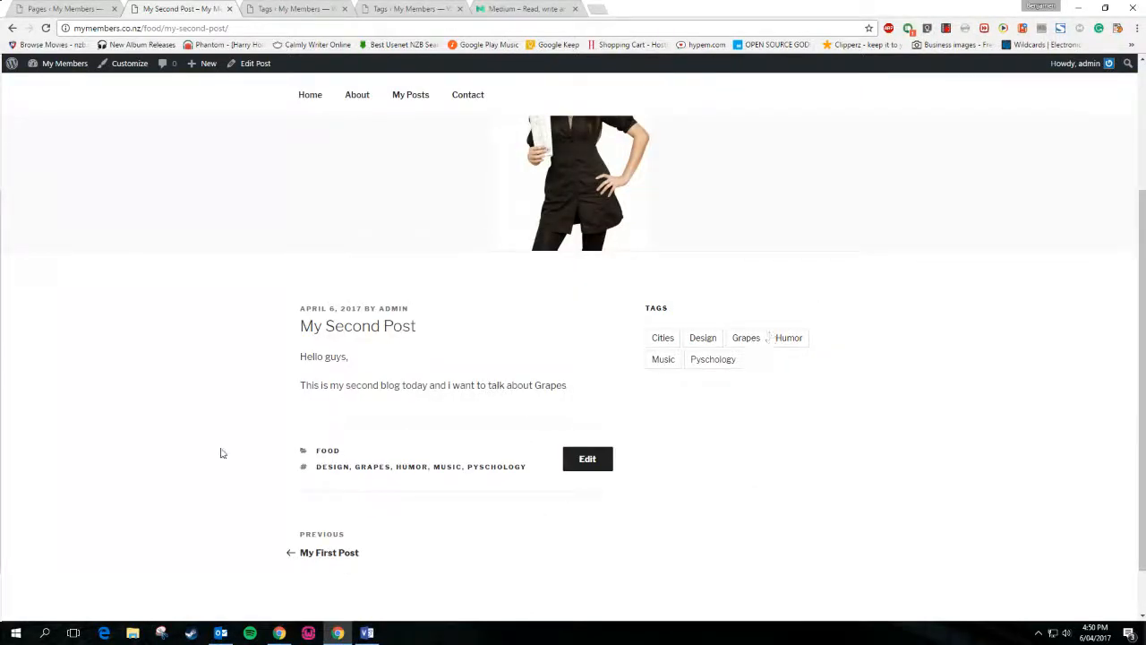
scroll(751, 523, up, 1)
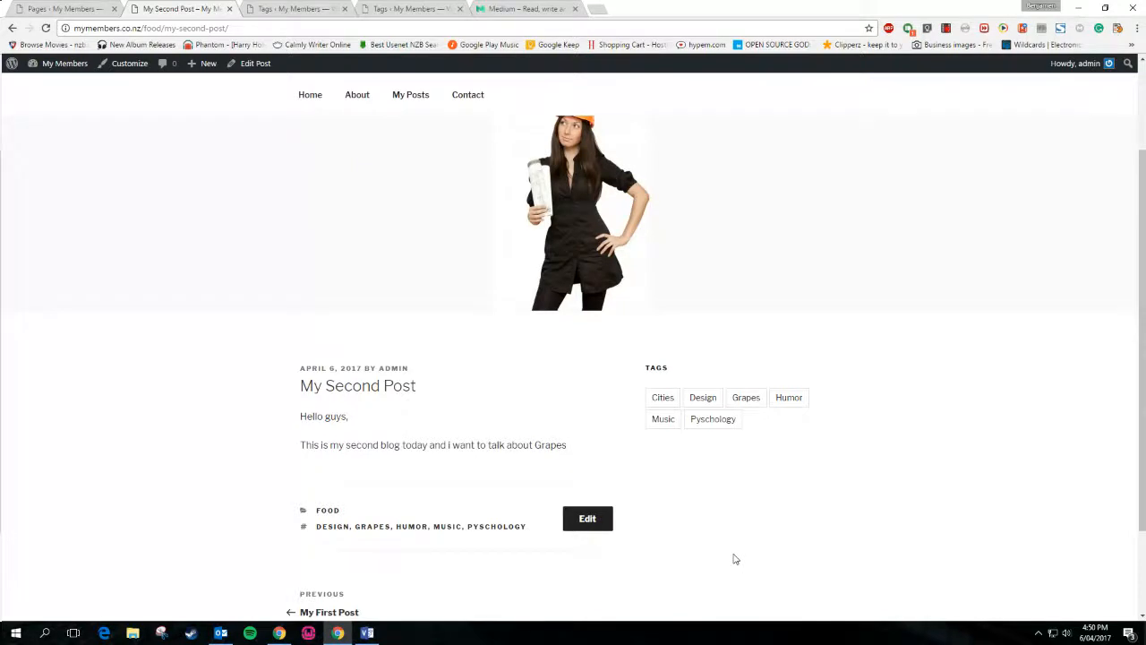
scroll(734, 560, down, 2)
scroll(734, 560, up, 2)
scroll(734, 560, down, 2)
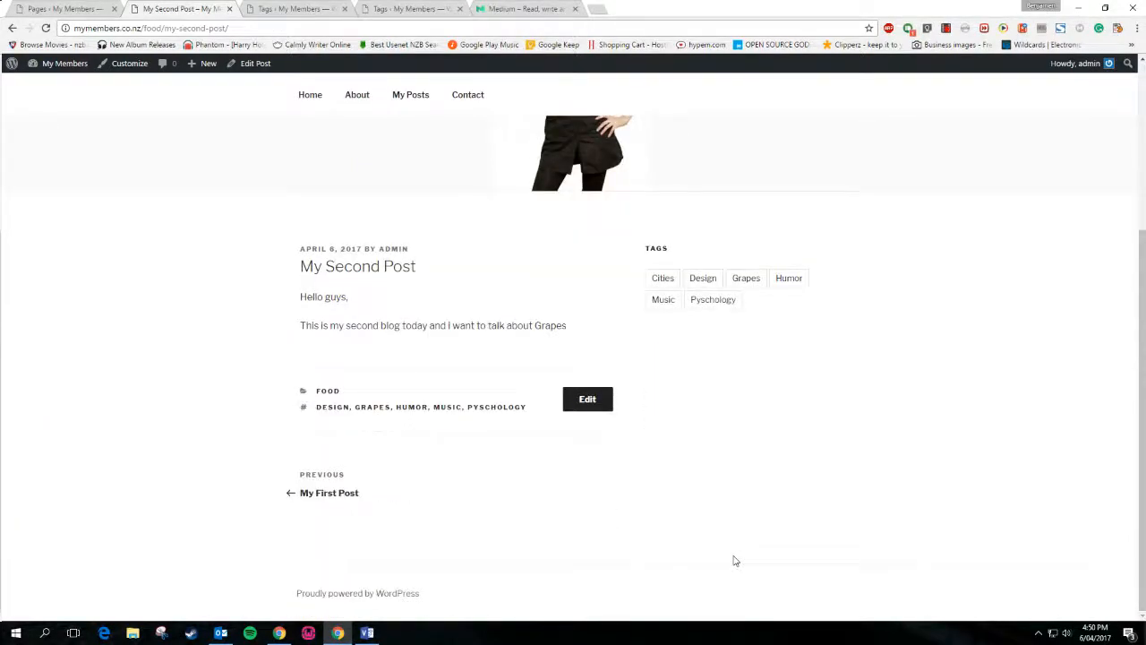
scroll(770, 506, up, 3)
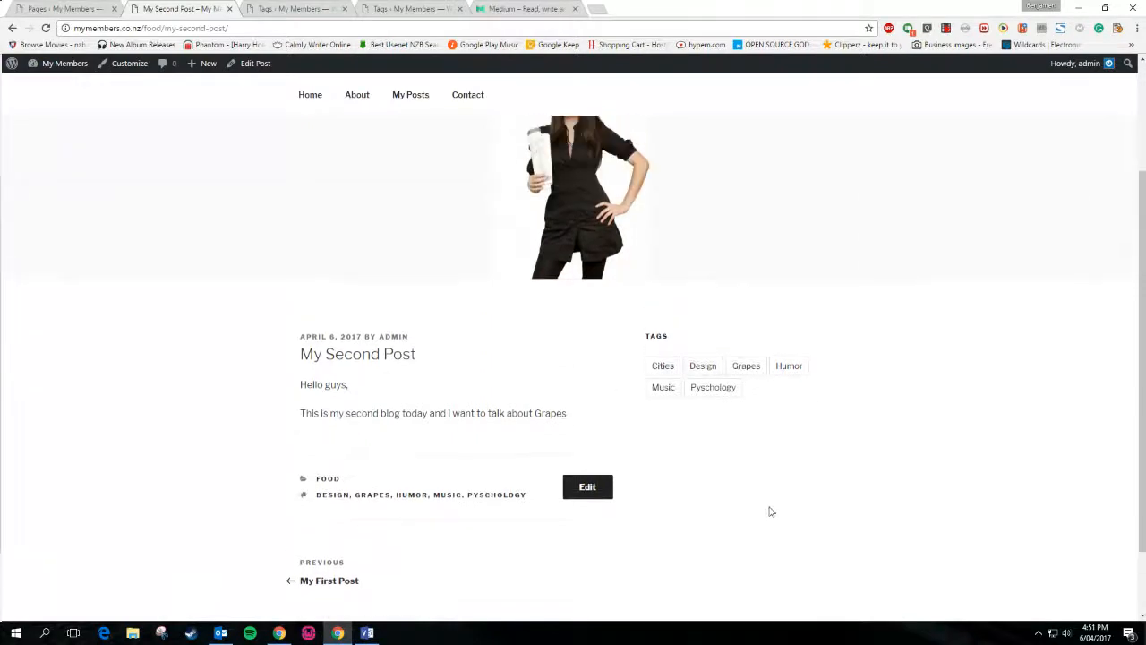
scroll(770, 512, down, 3)
scroll(770, 515, up, 3)
scroll(770, 515, down, 3)
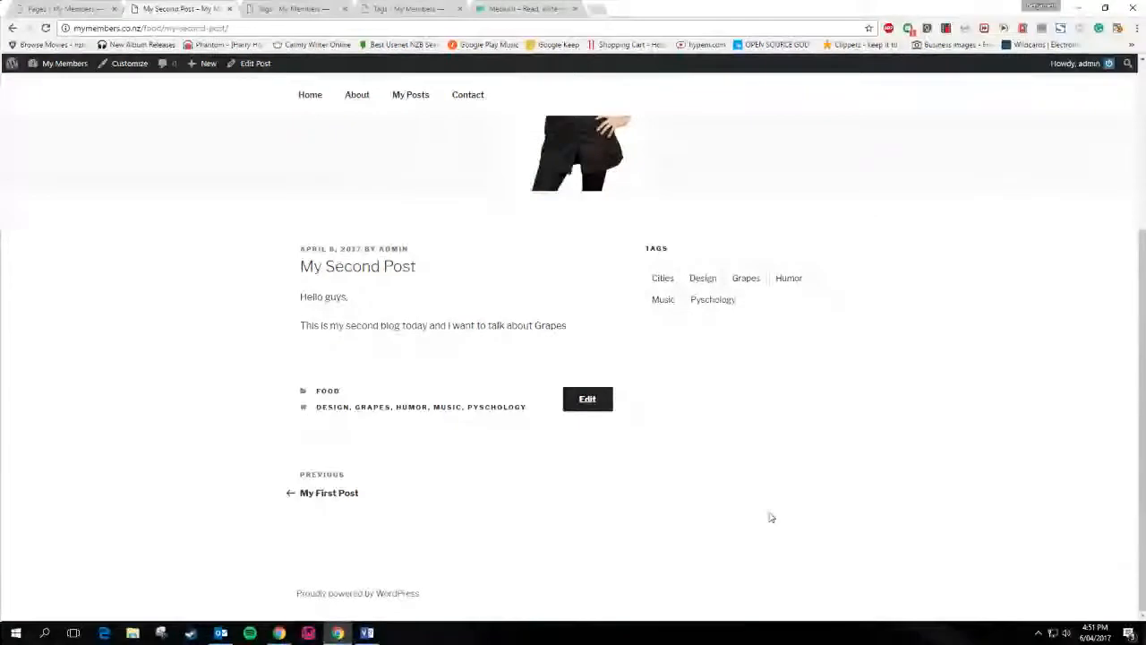
scroll(734, 428, up, 3)
Close the two outdated Tags tabs and return to My Second Post on the site
click(494, 7)
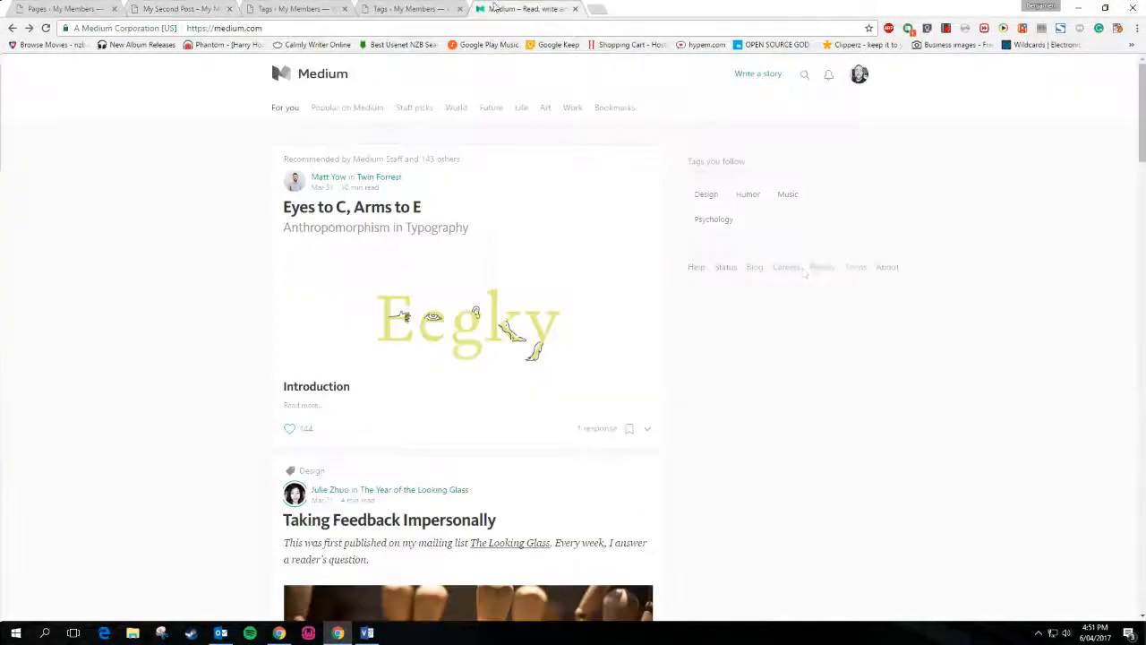
click(419, 6)
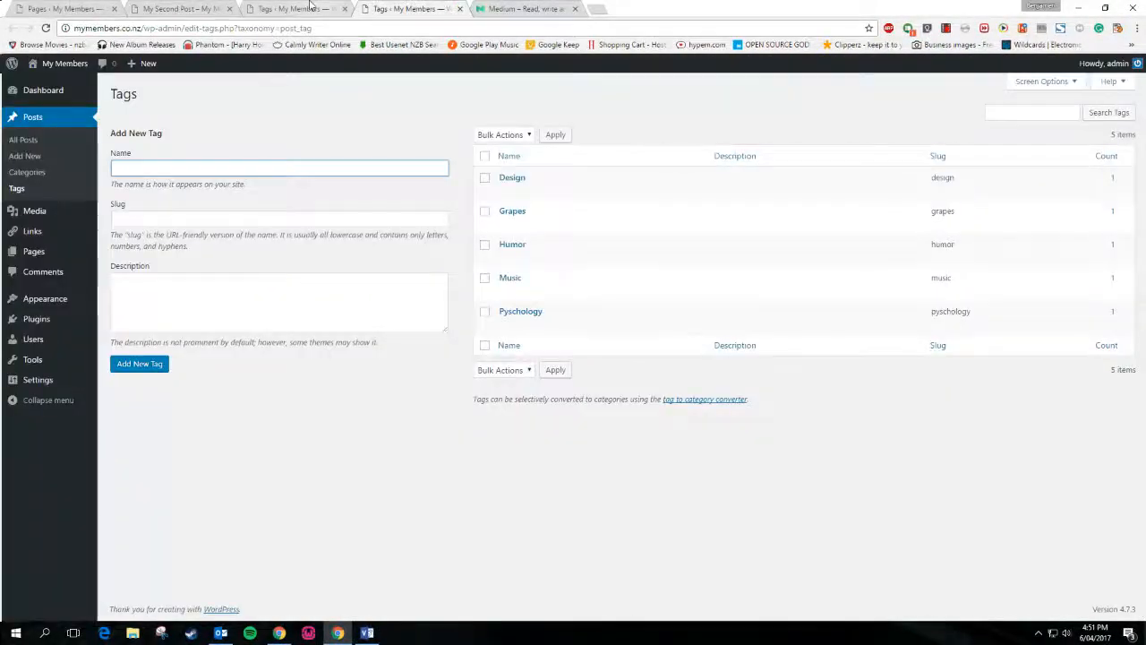
click(339, 9)
click(344, 9)
click(345, 9)
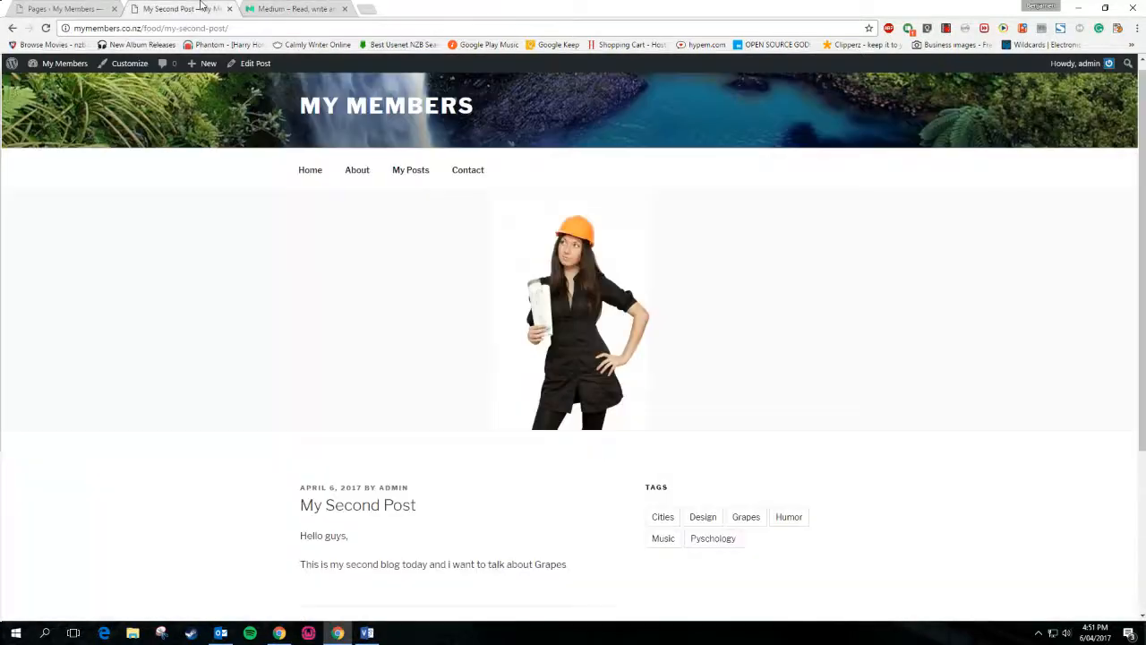
scroll(281, 399, down, 2)
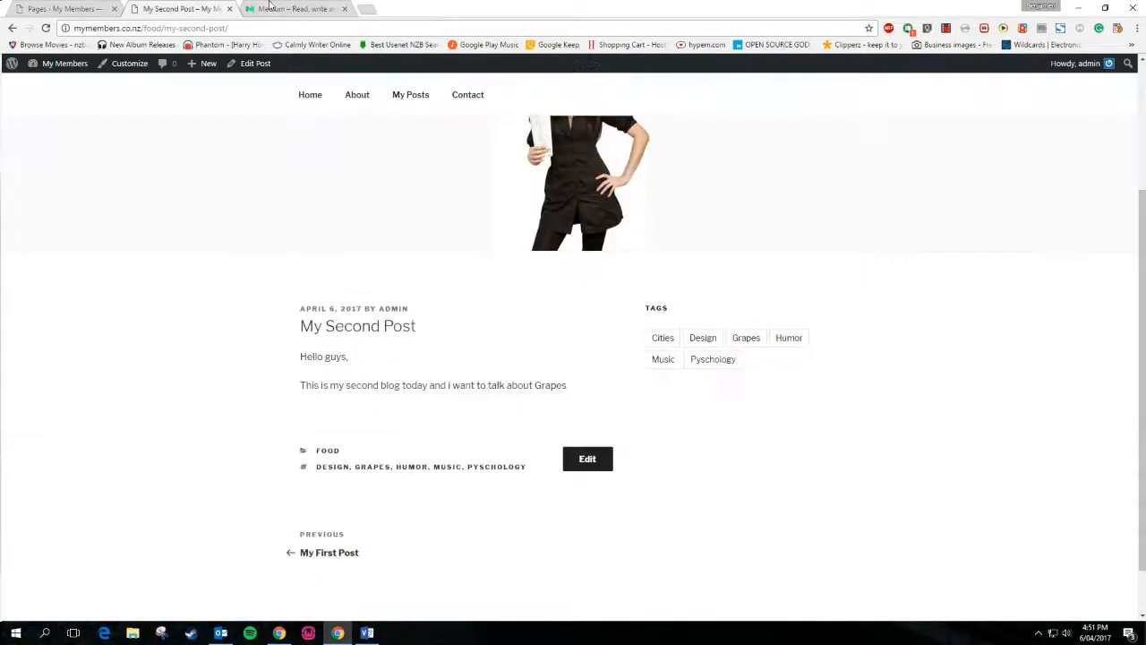
click(268, 6)
click(213, 8)
scroll(387, 410, up, 2)
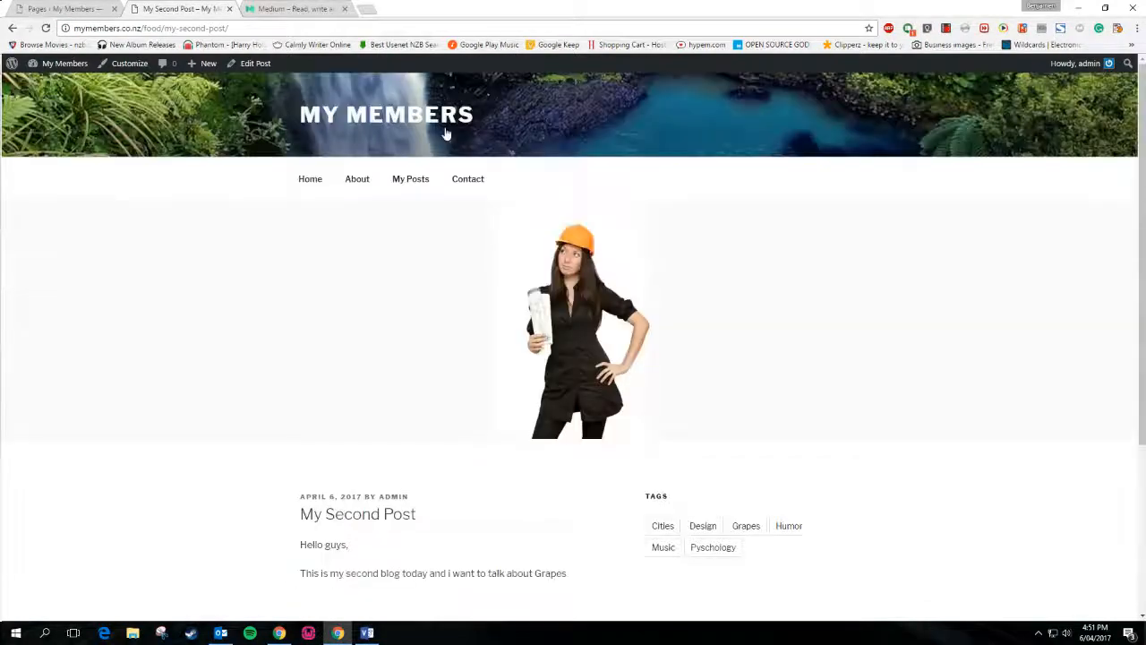
Open the site's My Posts page and compare its tag list with Medium's followed tags
click(410, 179)
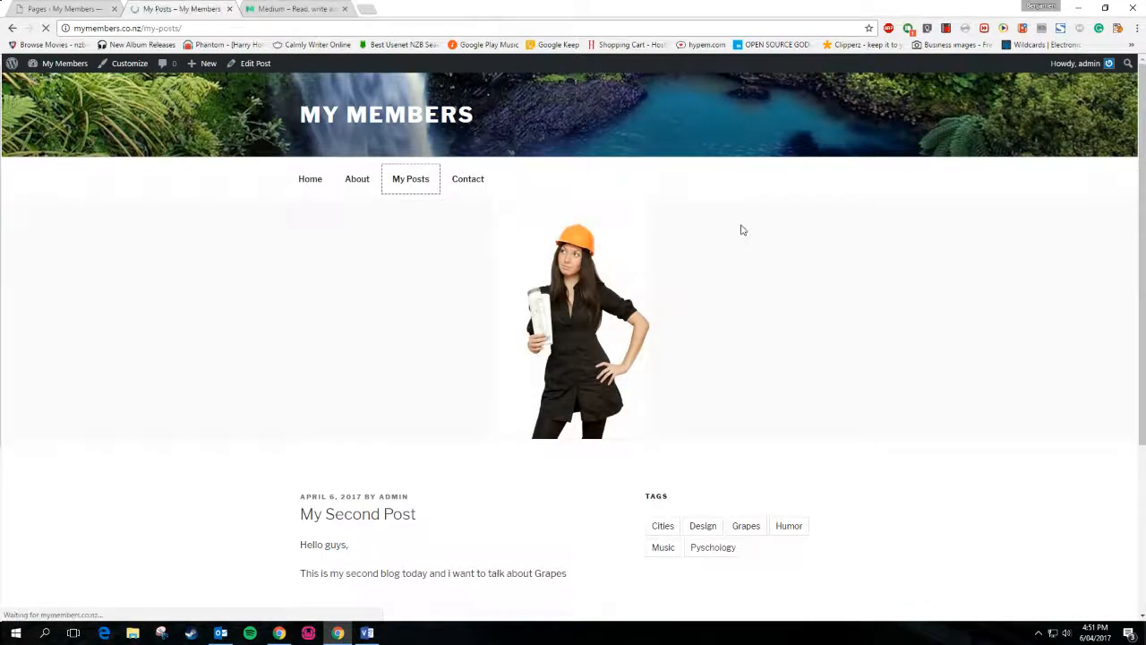
scroll(794, 325, down, 2)
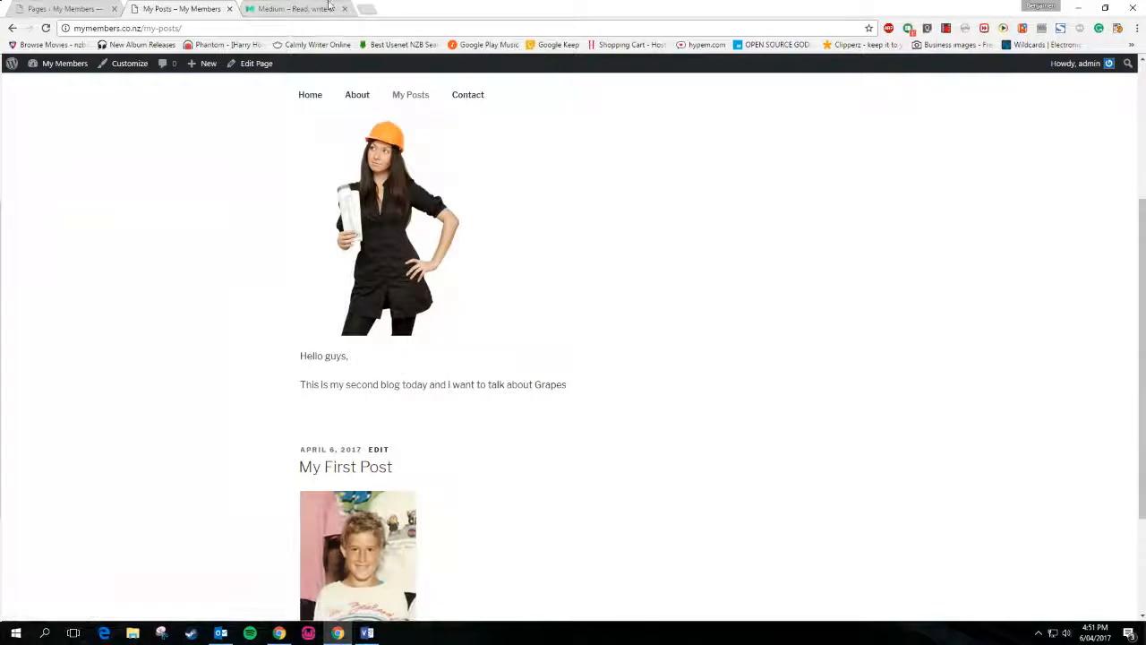
click(291, 8)
click(192, 8)
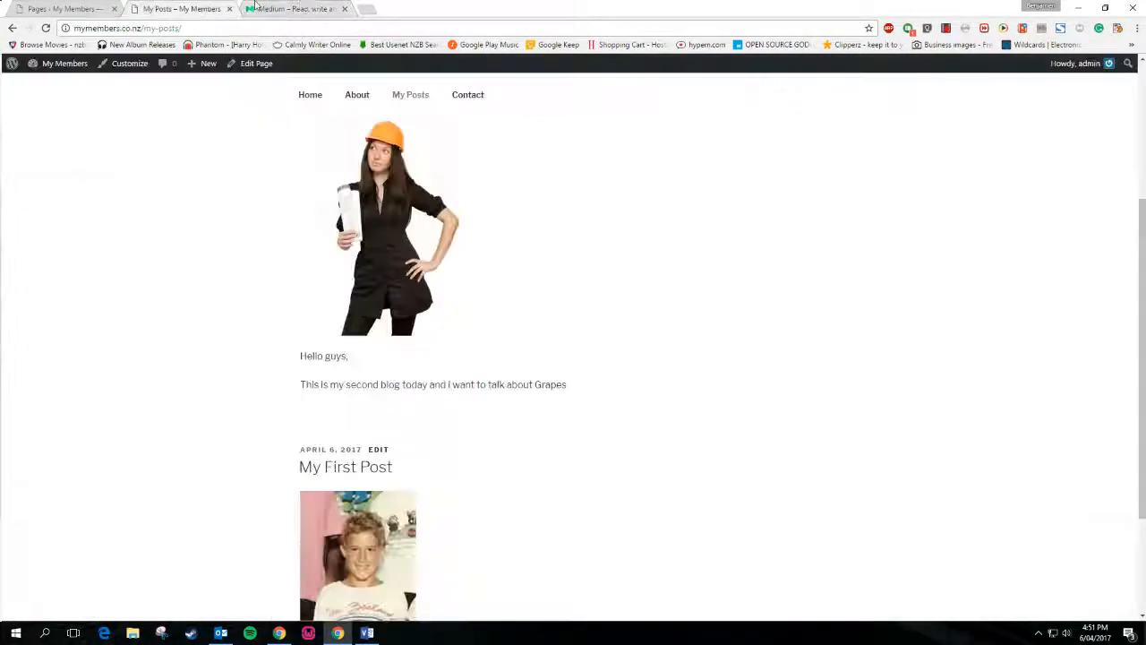
scroll(678, 397, up, 2)
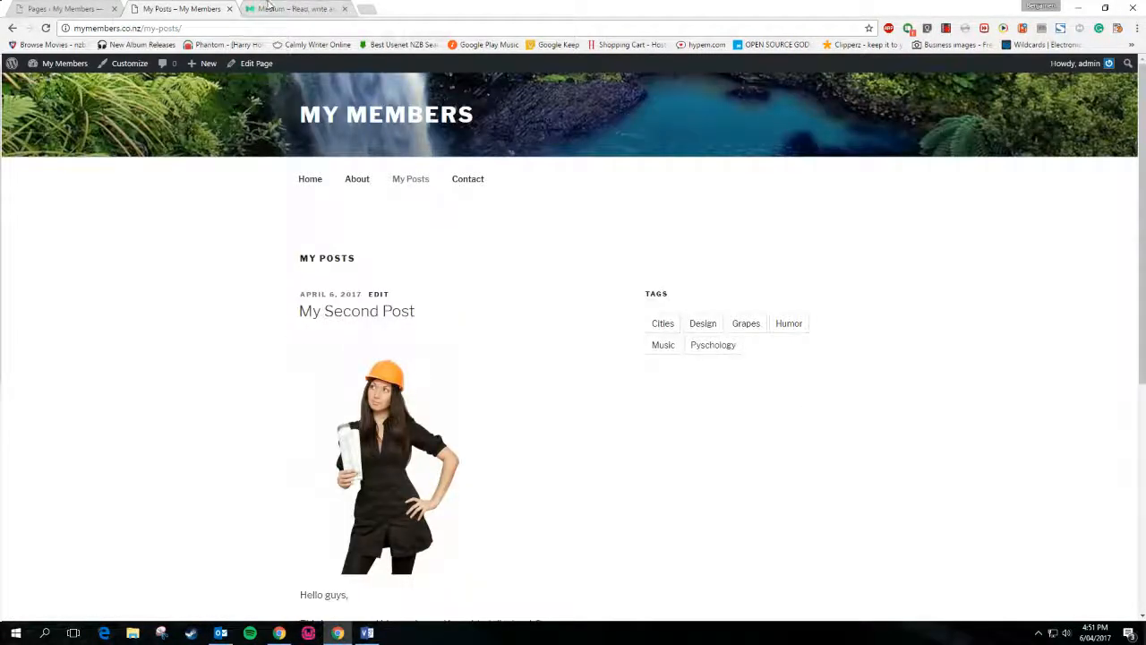
key(ctrl+Tab)
drag(684, 263, 924, 270)
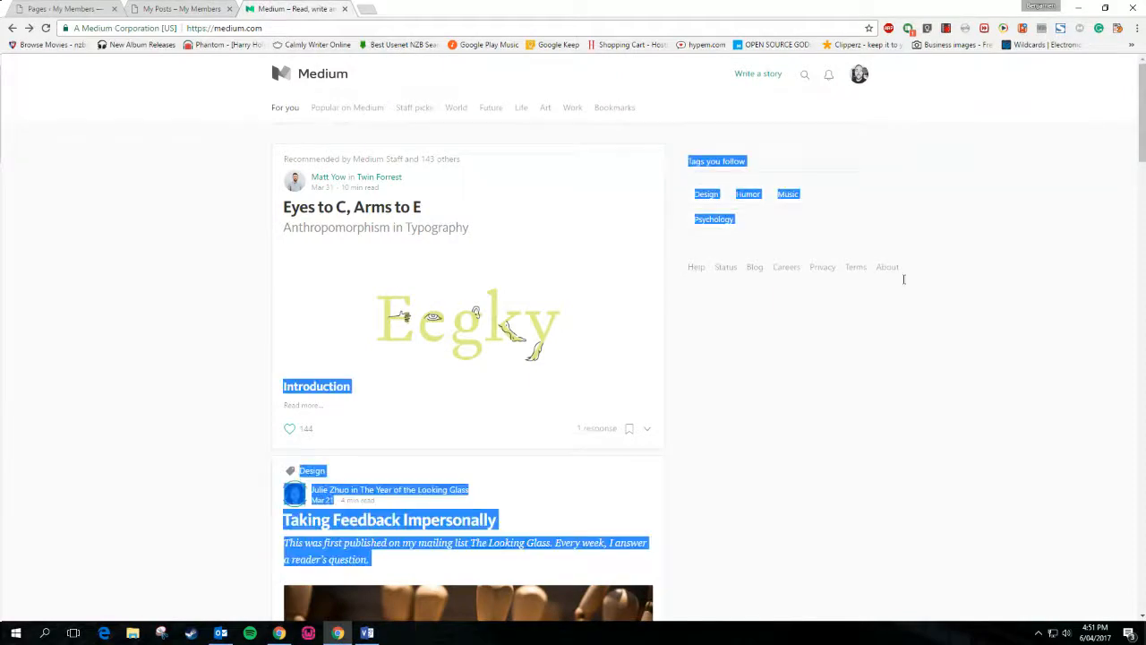
click(208, 8)
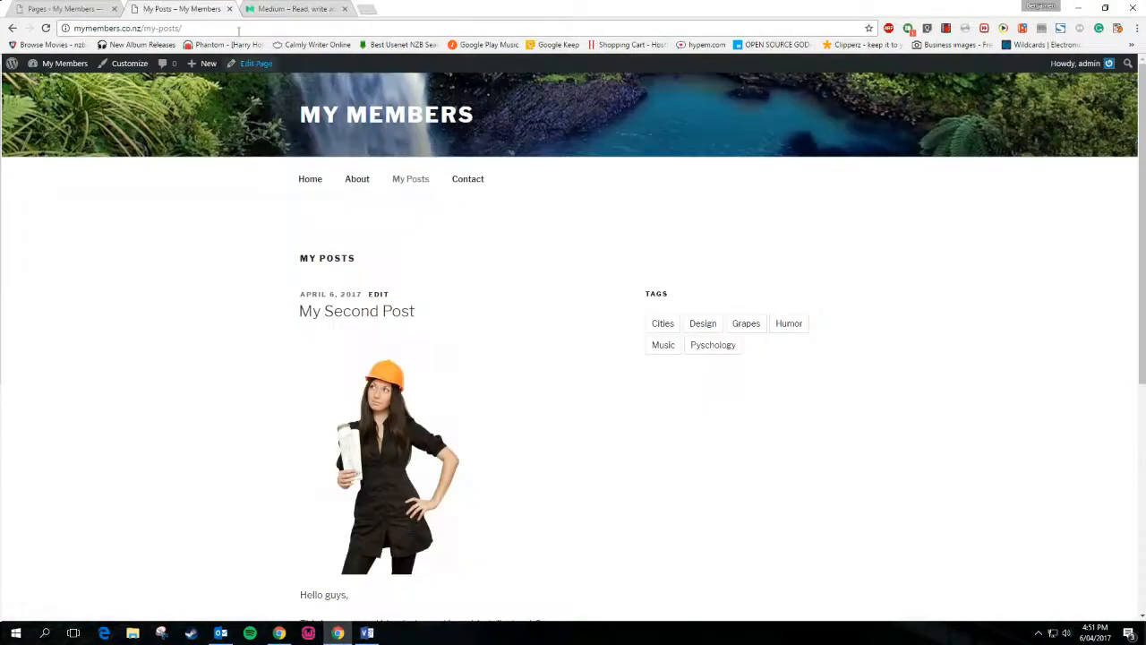
click(269, 10)
click(199, 8)
click(268, 8)
click(188, 9)
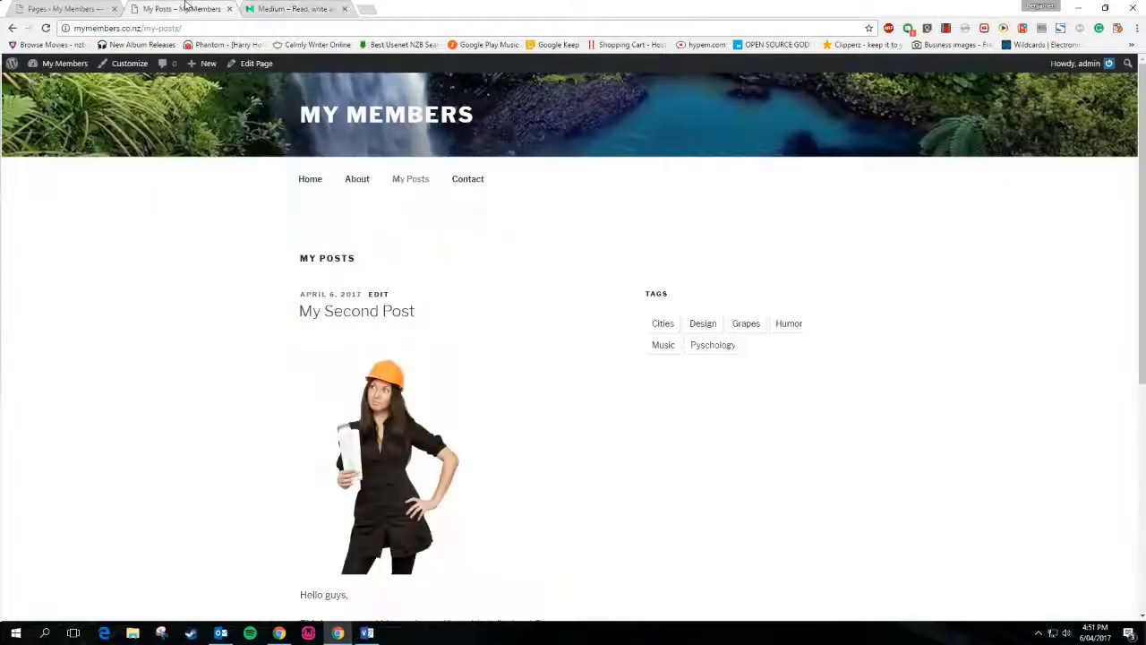
Browse the Psychology, Cities and Grapes tag archives, ending on Grapes listing My Second Post
click(712, 345)
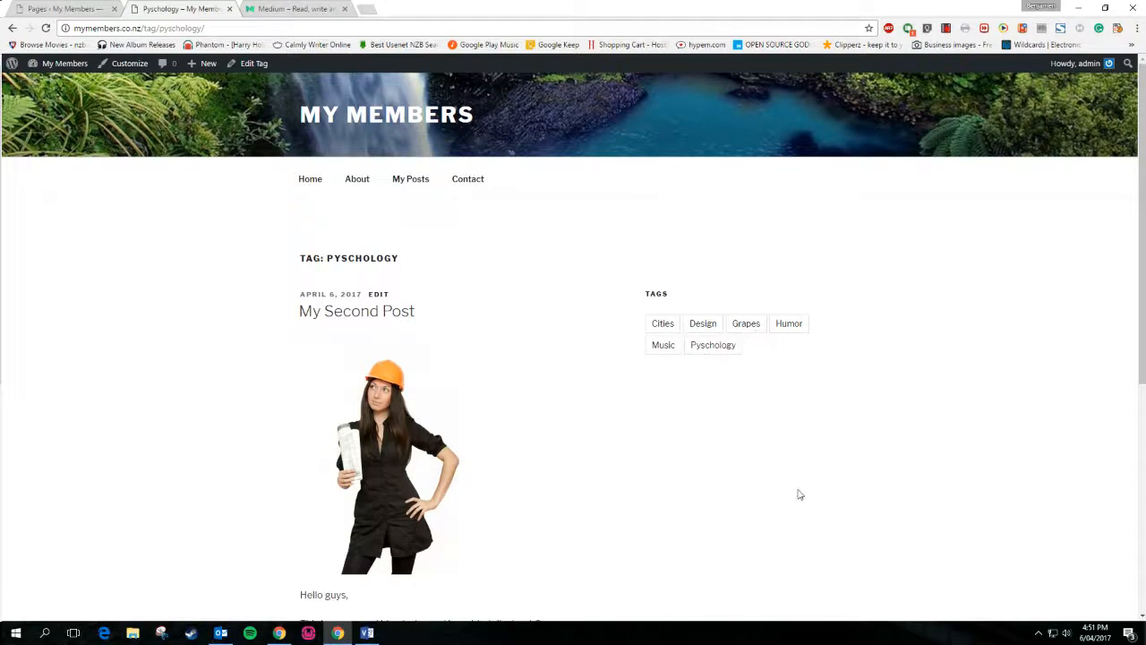
scroll(796, 494, down, 2)
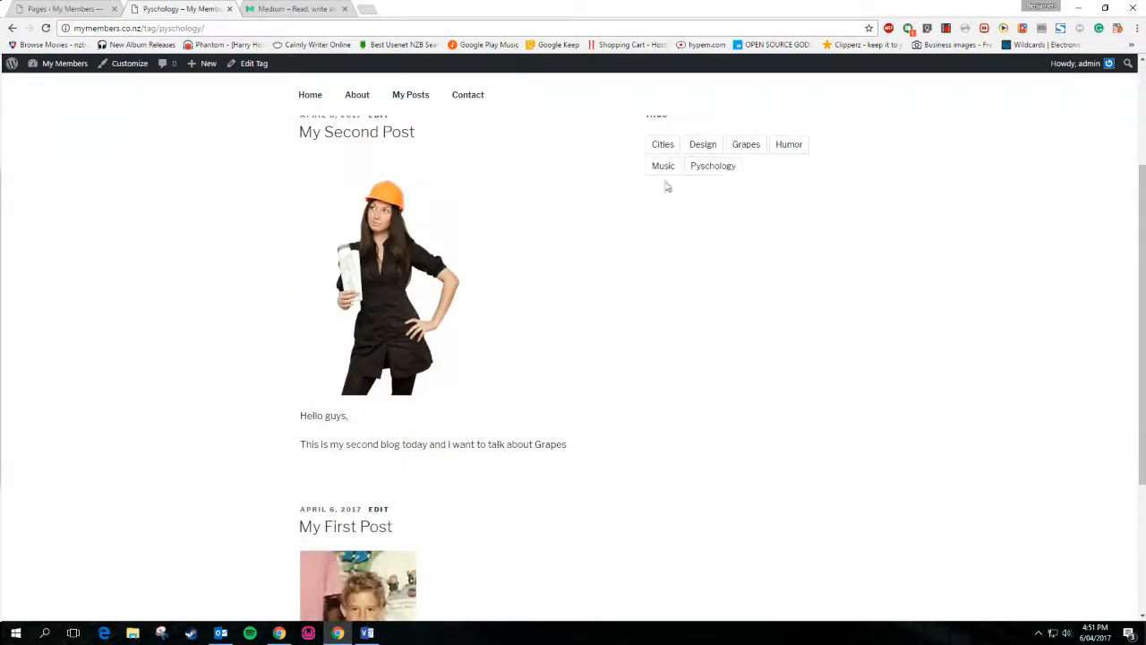
click(664, 149)
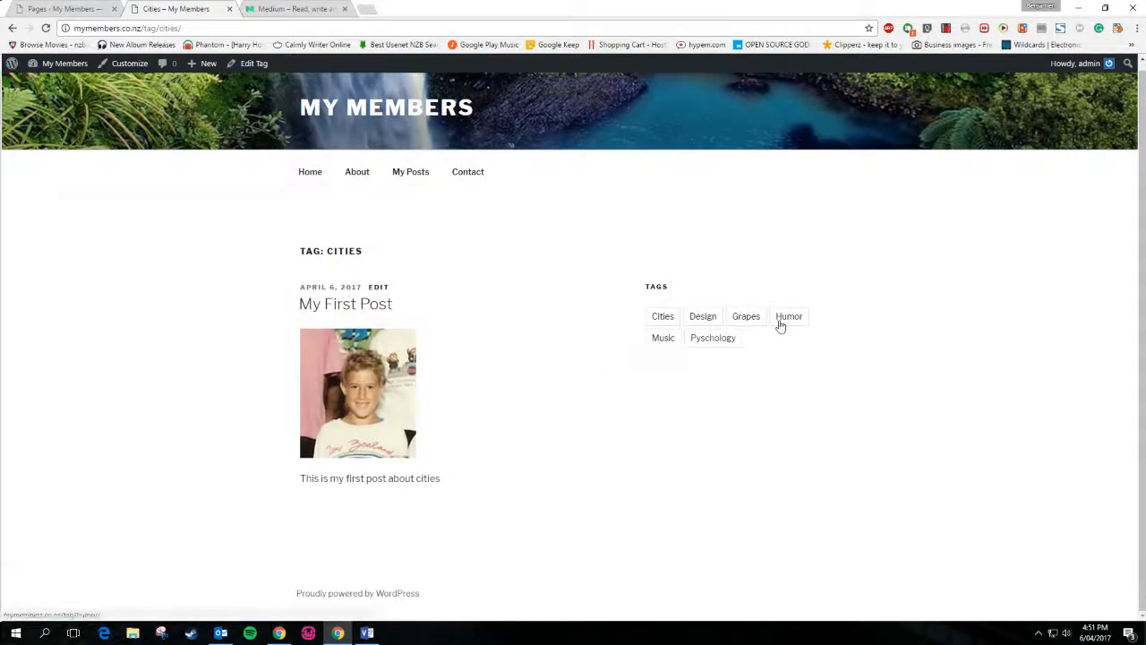
click(751, 324)
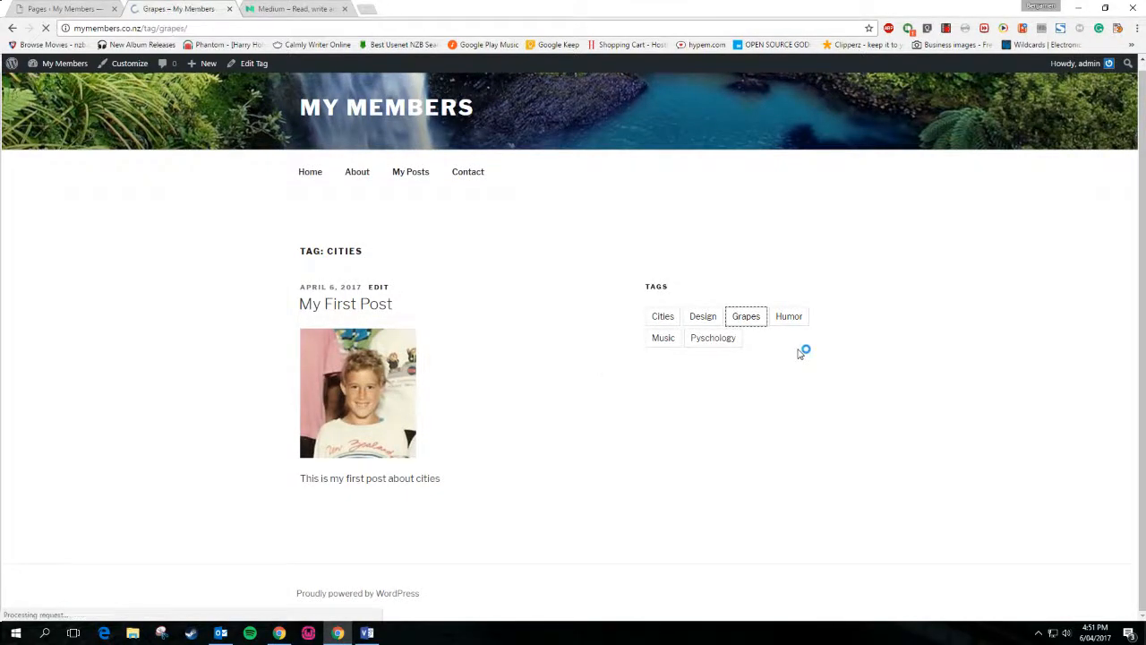
scroll(800, 353, down, 2)
scroll(800, 354, up, 2)
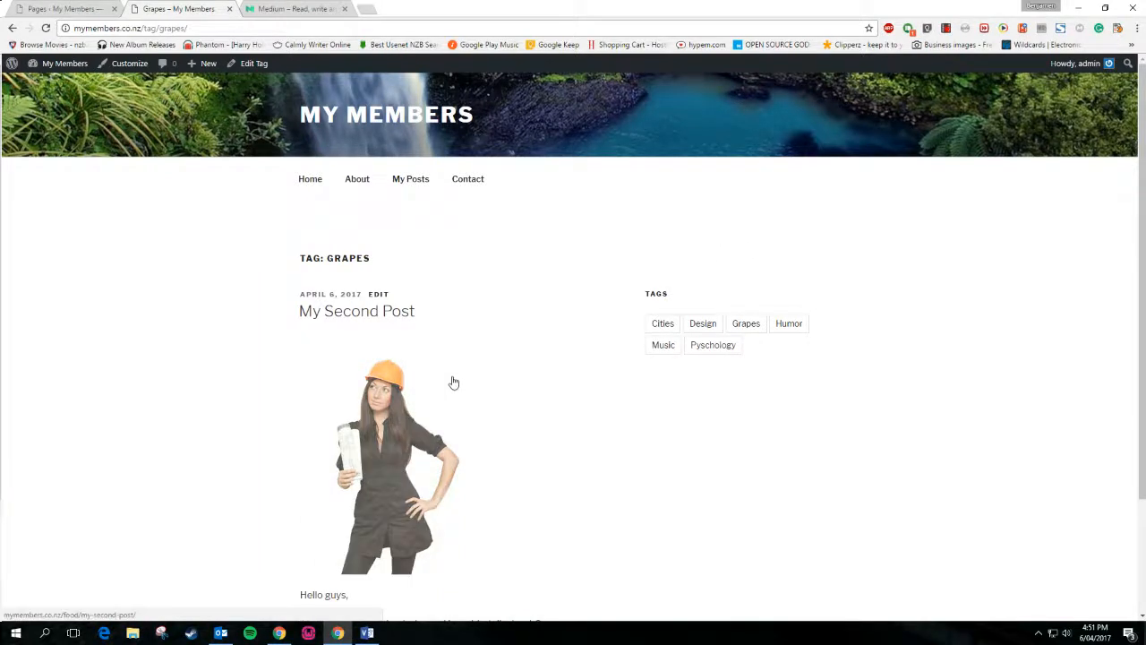
Create a new post titled 'Whales'
mouse_move(197, 64)
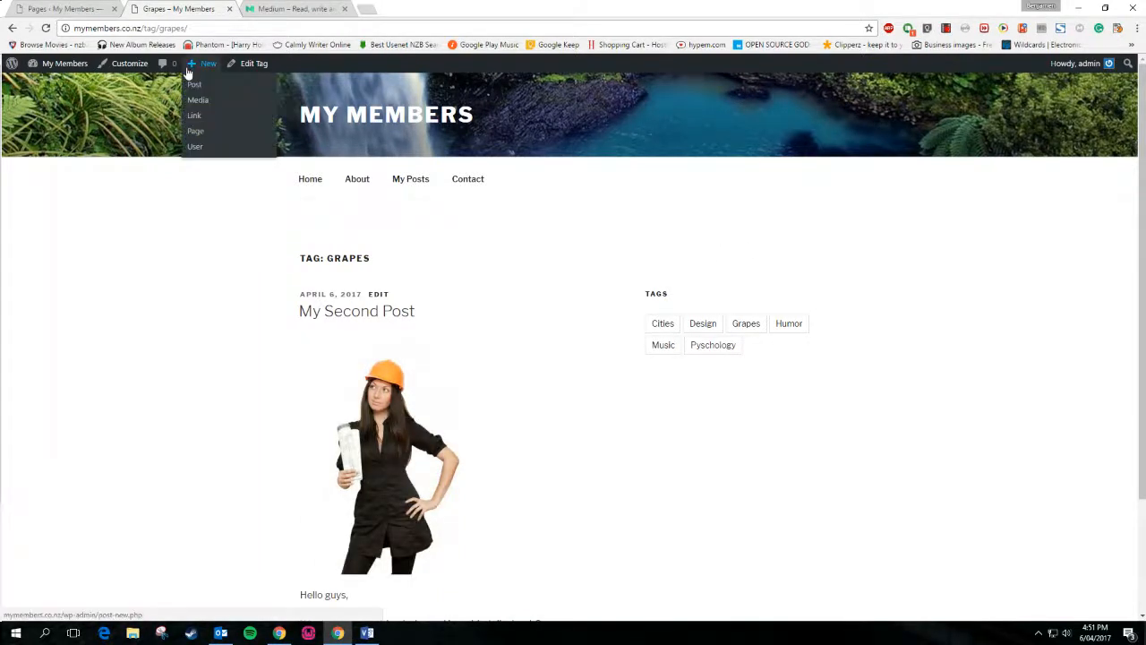
click(195, 93)
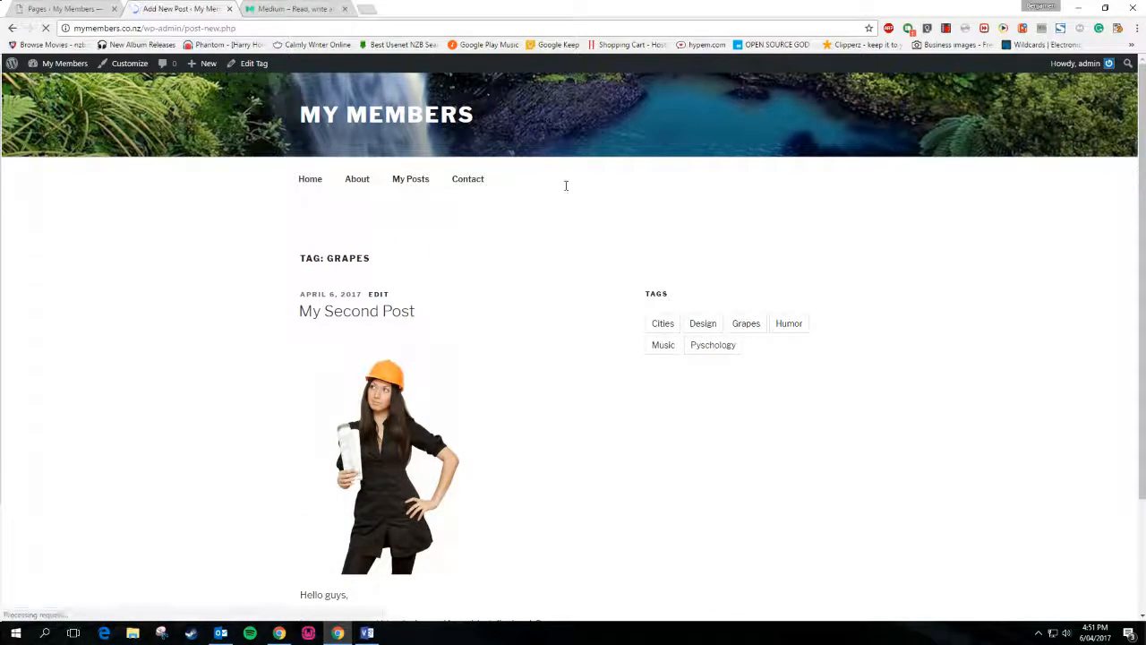
text(Whales)
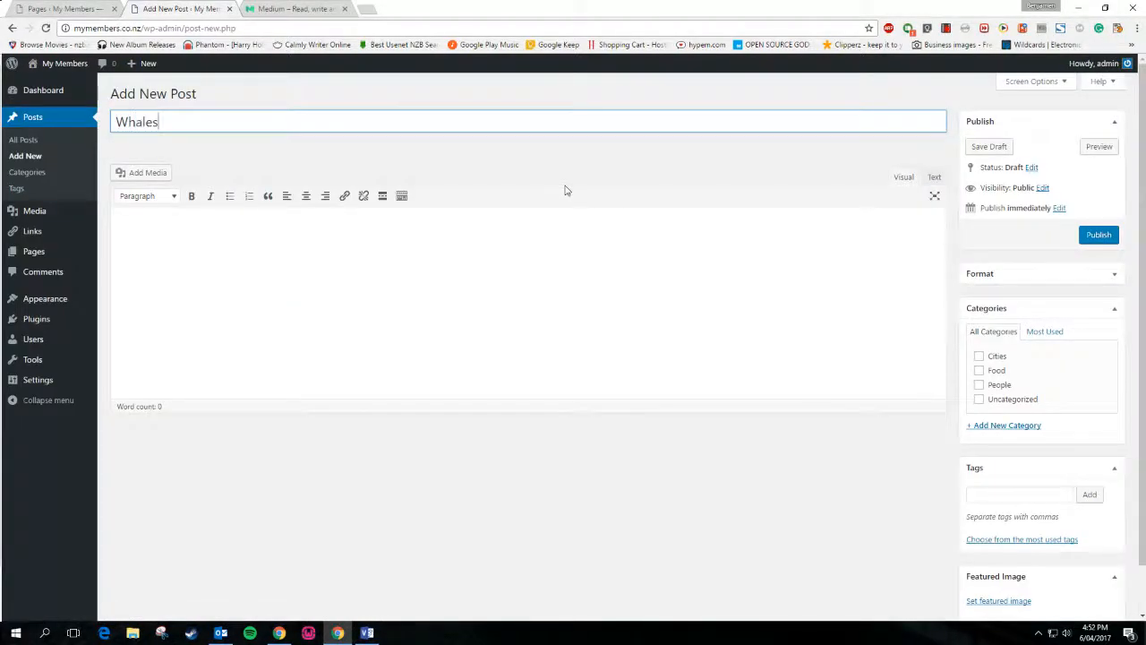
key(Tab)
Write 'Whales are dying in Auckland today as they washed up on North beach.'
text(Whales are )
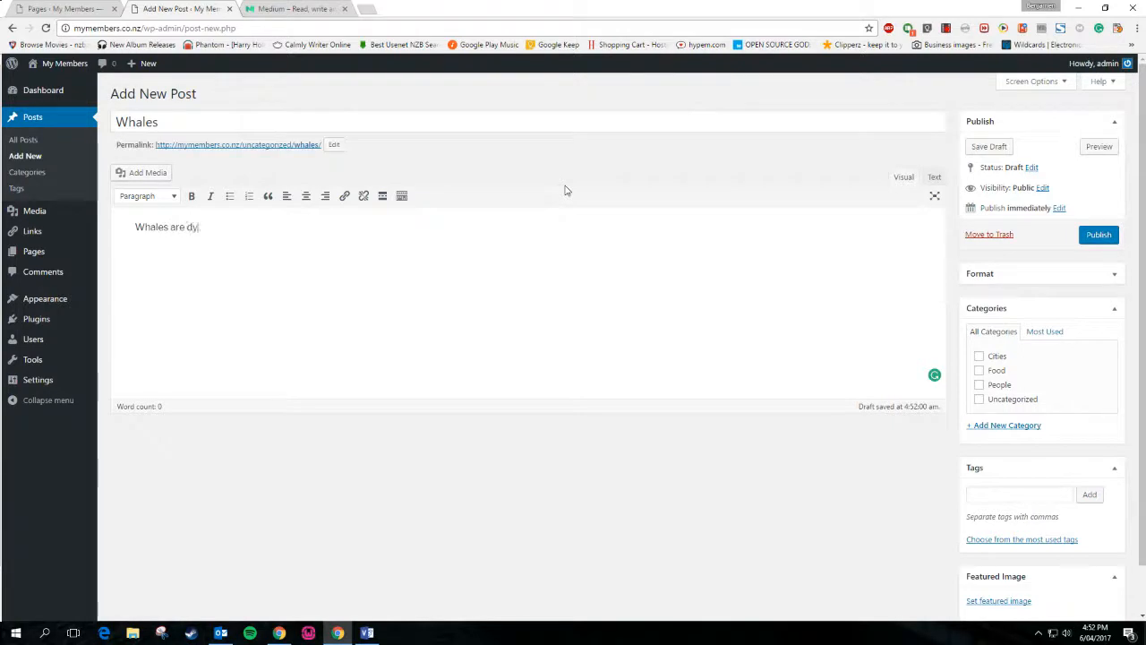
text(dying in auckland todayt)
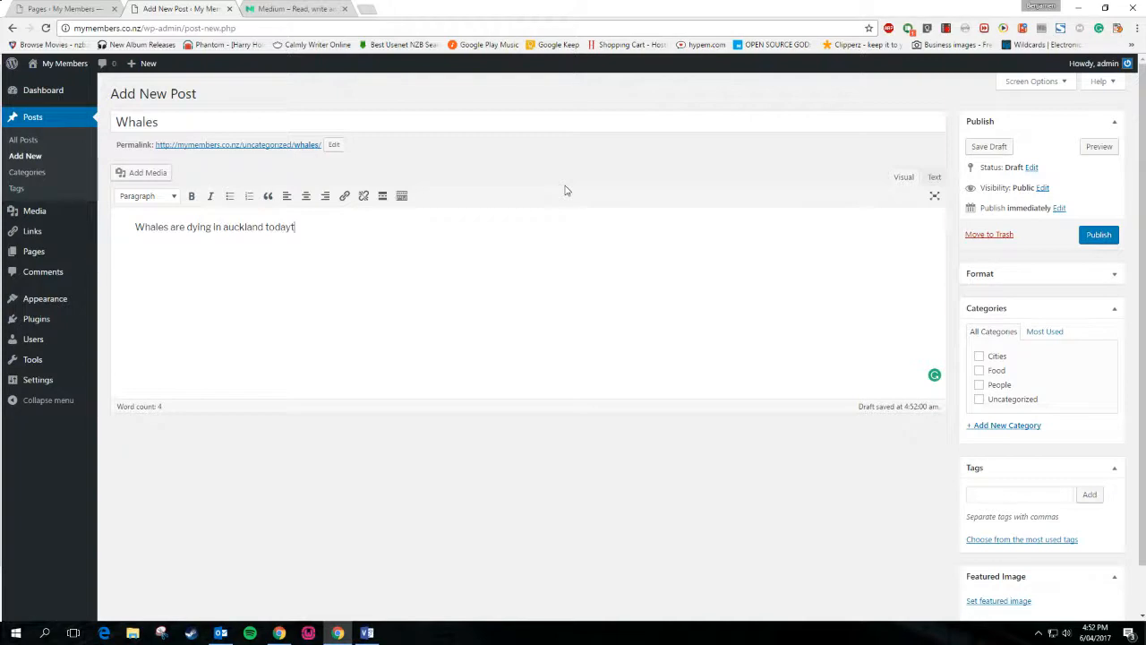
text(as t)
key(BackSpace)
key(BackSpace)
key(BackSpace)
key(BackSpace)
key(BackSpace)
text(hey washed up )
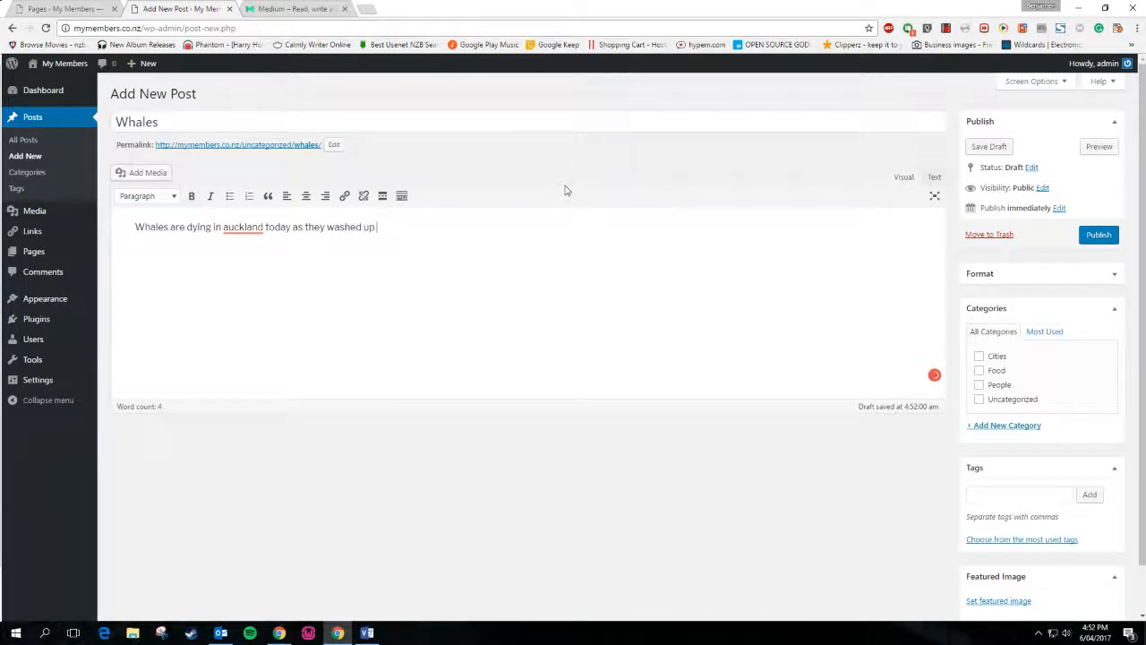
text(on North beach.)
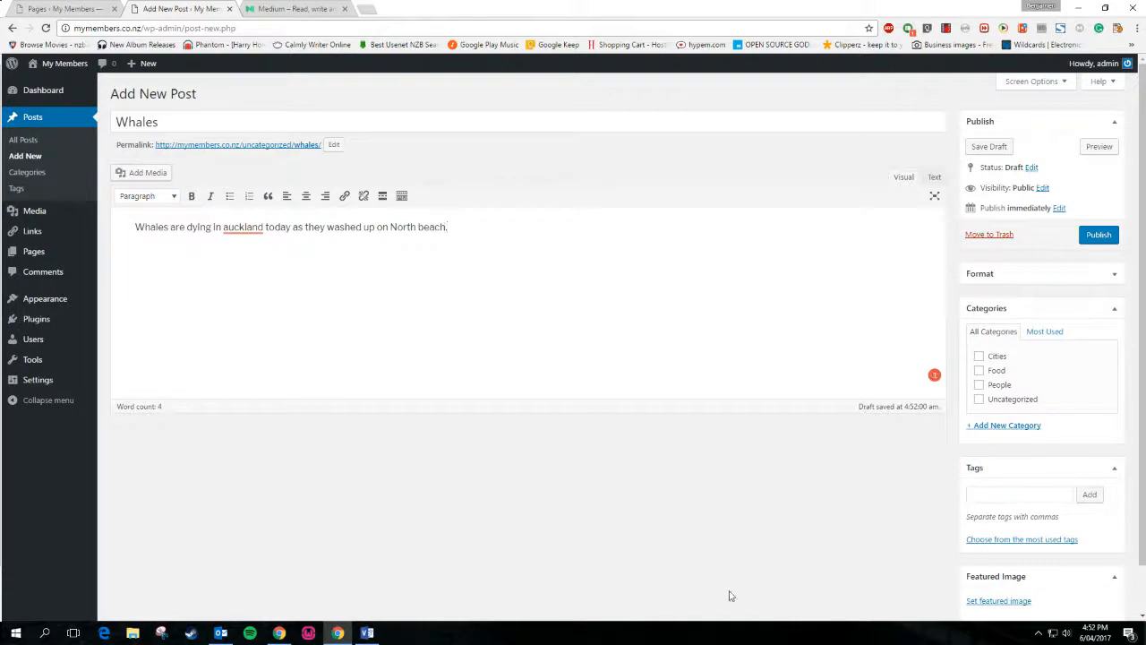
right_click(249, 229)
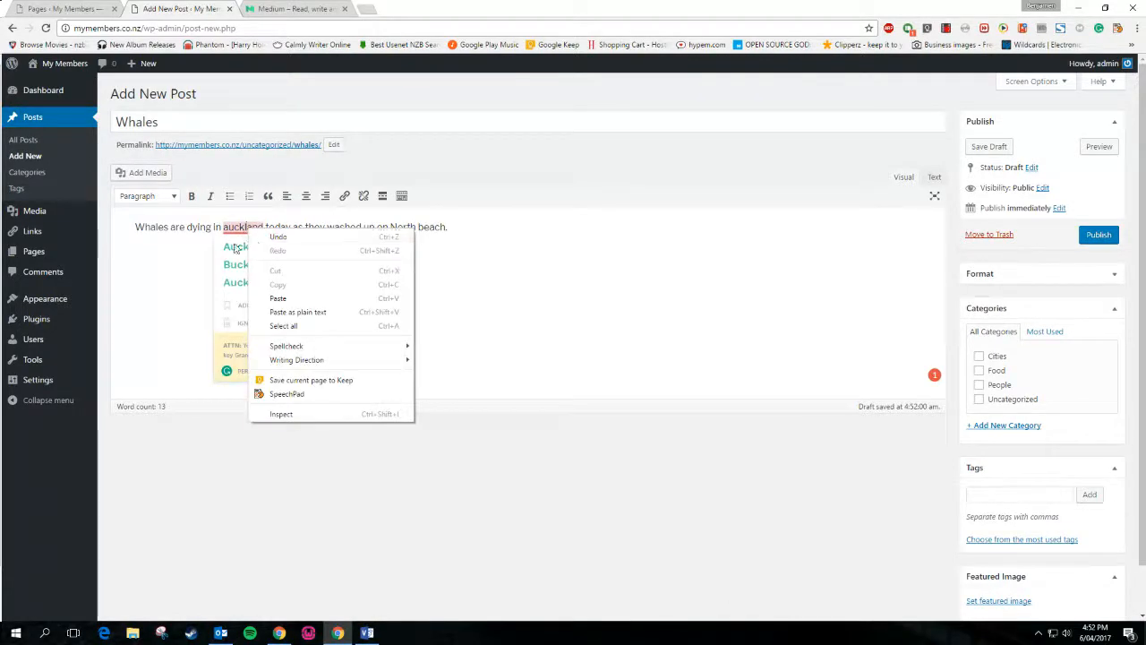
click(236, 247)
click(1010, 495)
Tag the post Auckland, Whales, Washed Up and Not Happy
text(Auckland)
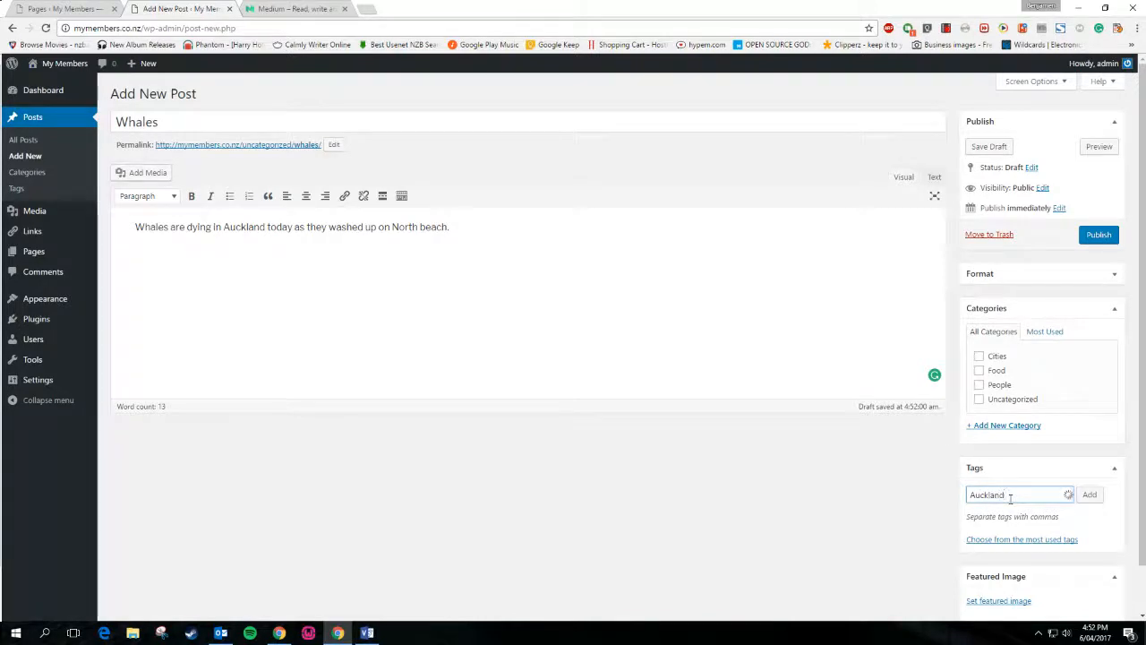
key(Return)
text(Wh)
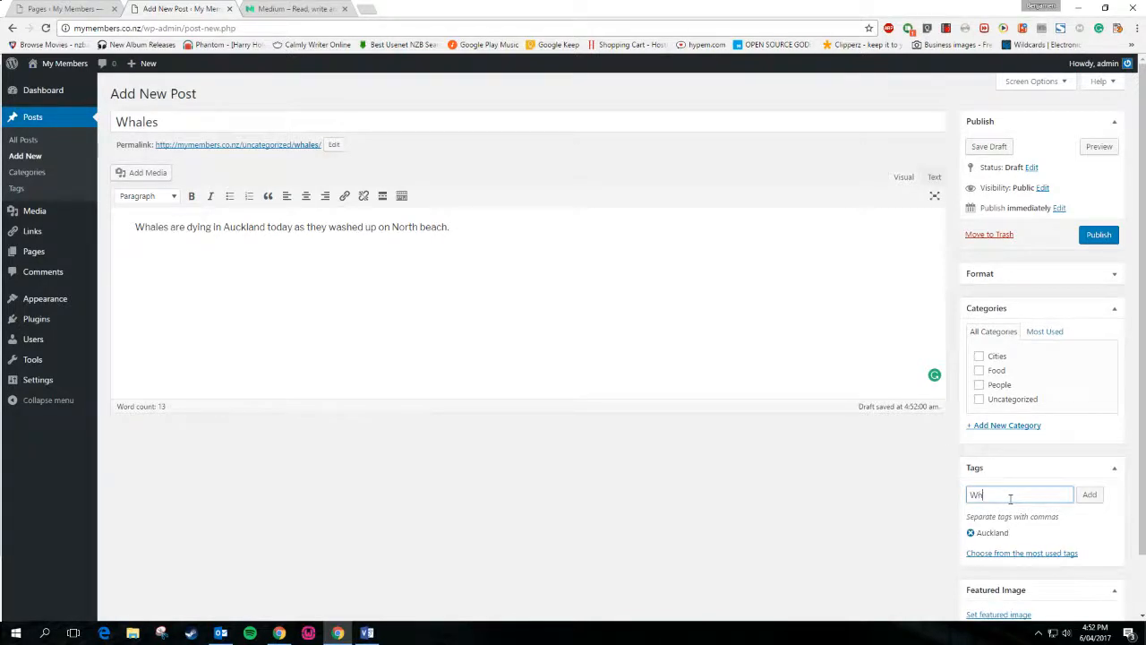
key(Return)
text(Wah)
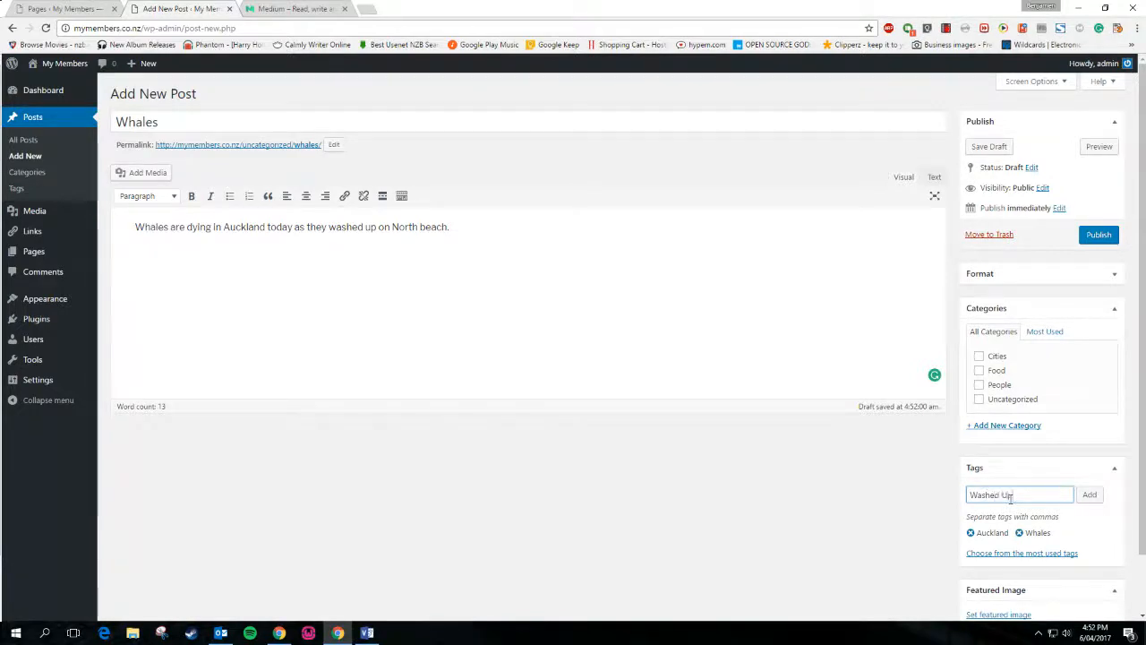
key(Return)
text(Not Happy)
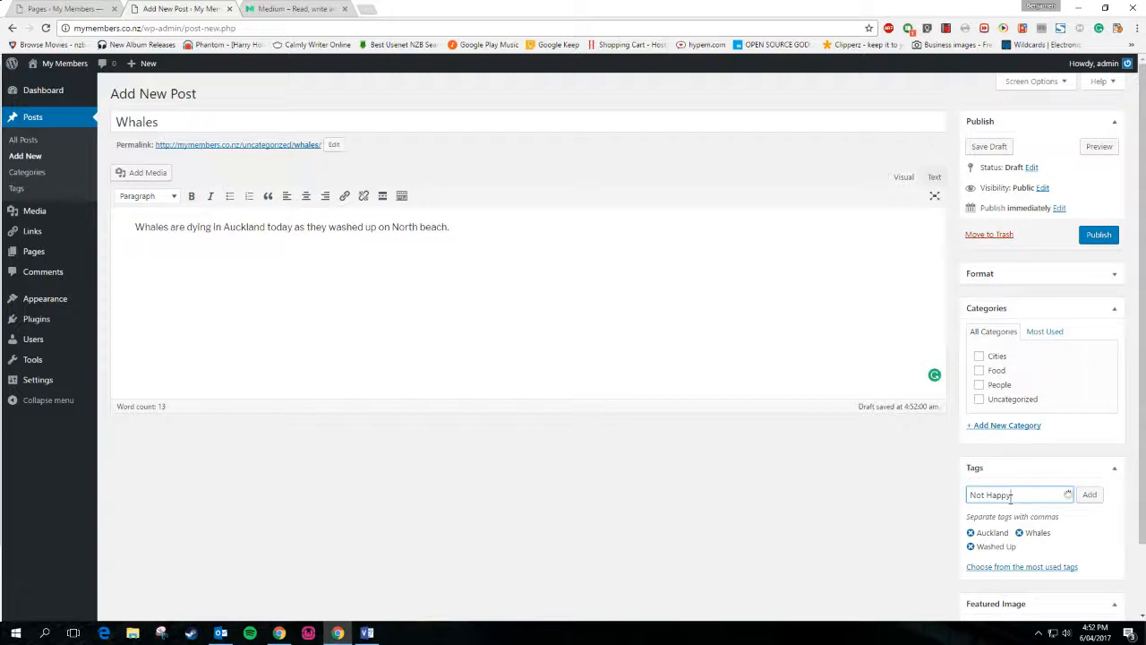
key(Return)
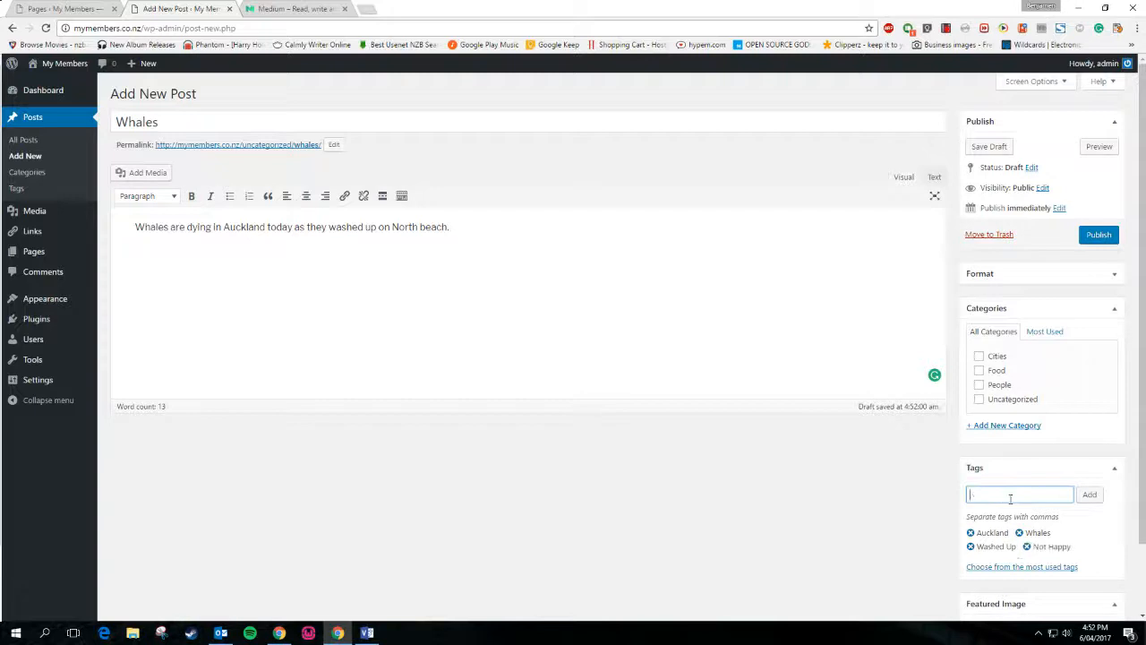
File the post under Cities and a newly created Animals category
click(978, 356)
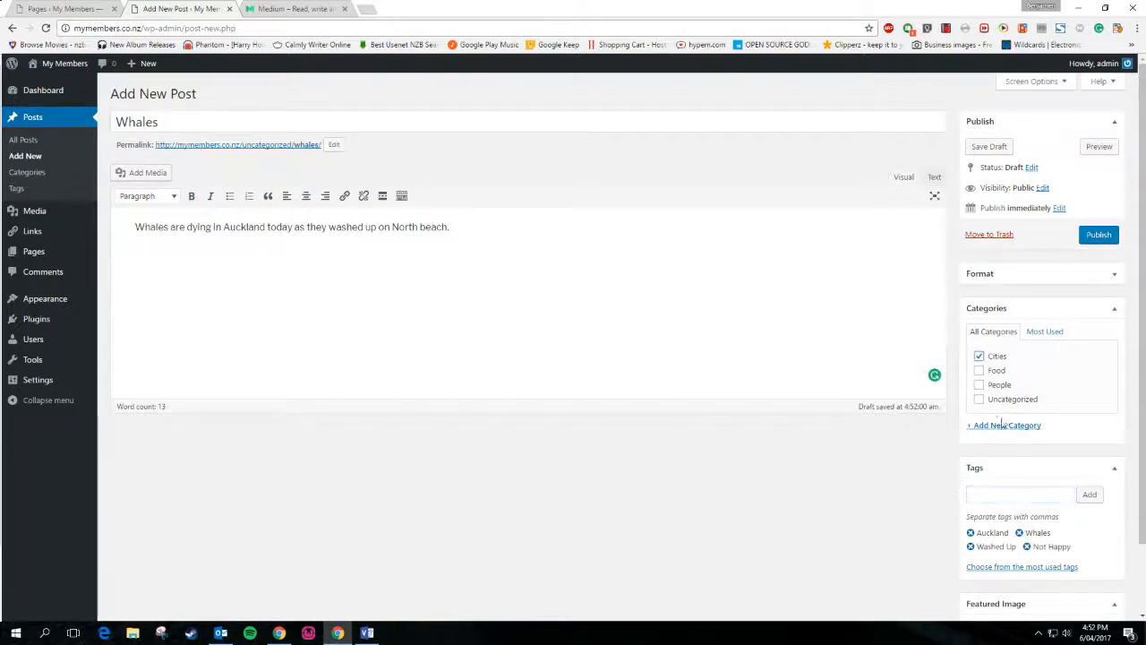
click(1002, 426)
text(Anim)
key(BackSpace)
key(BackSpace)
key(BackSpace)
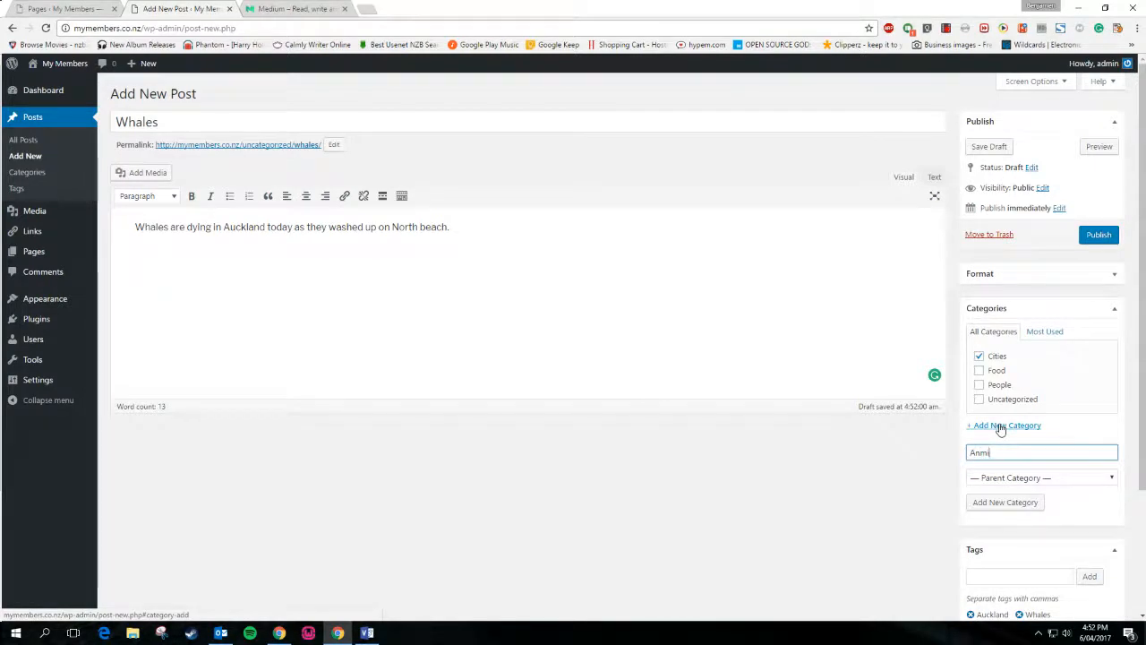
text(ls)
click(970, 503)
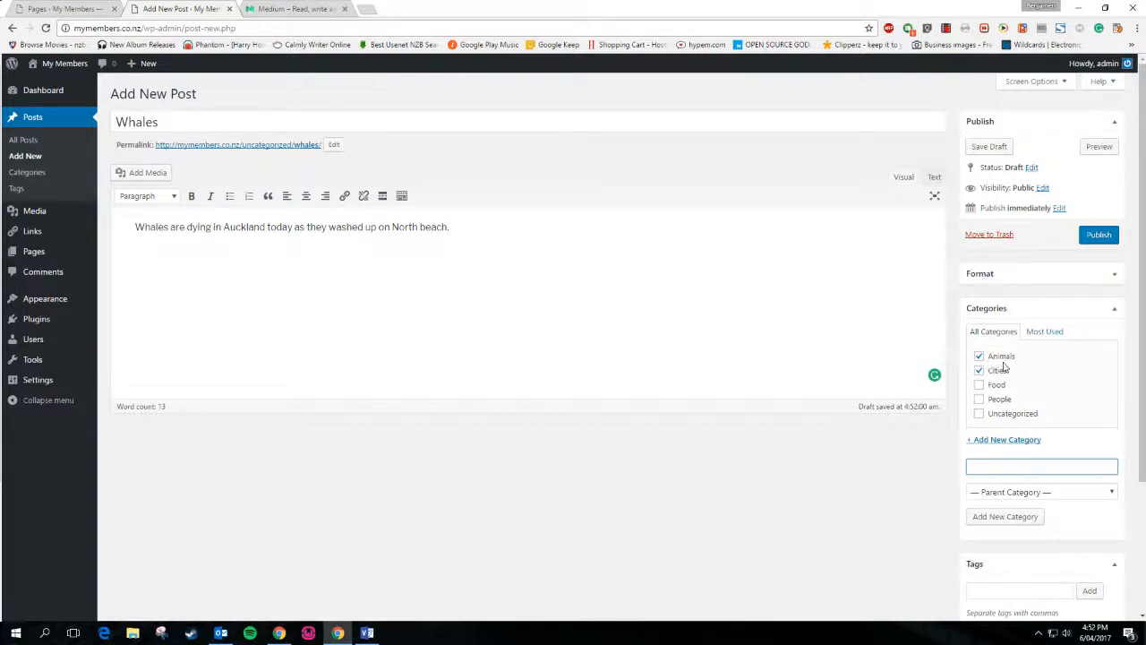
Publish the Whales post, view it on the live site, then go to My Posts
click(1097, 235)
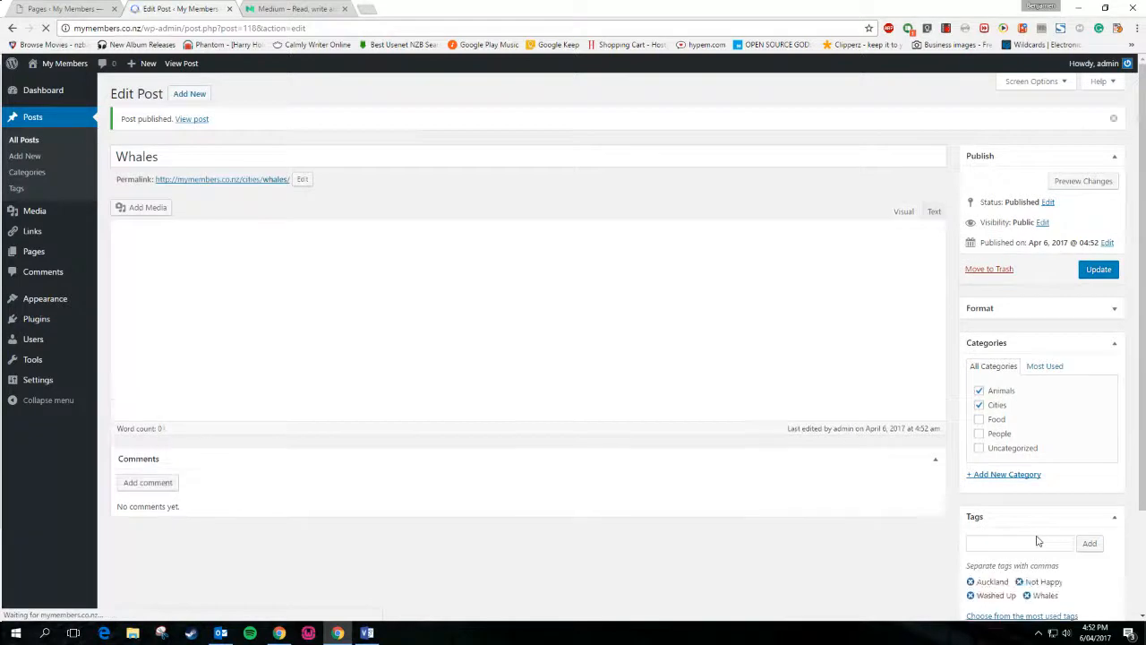
scroll(1038, 535, down, 3)
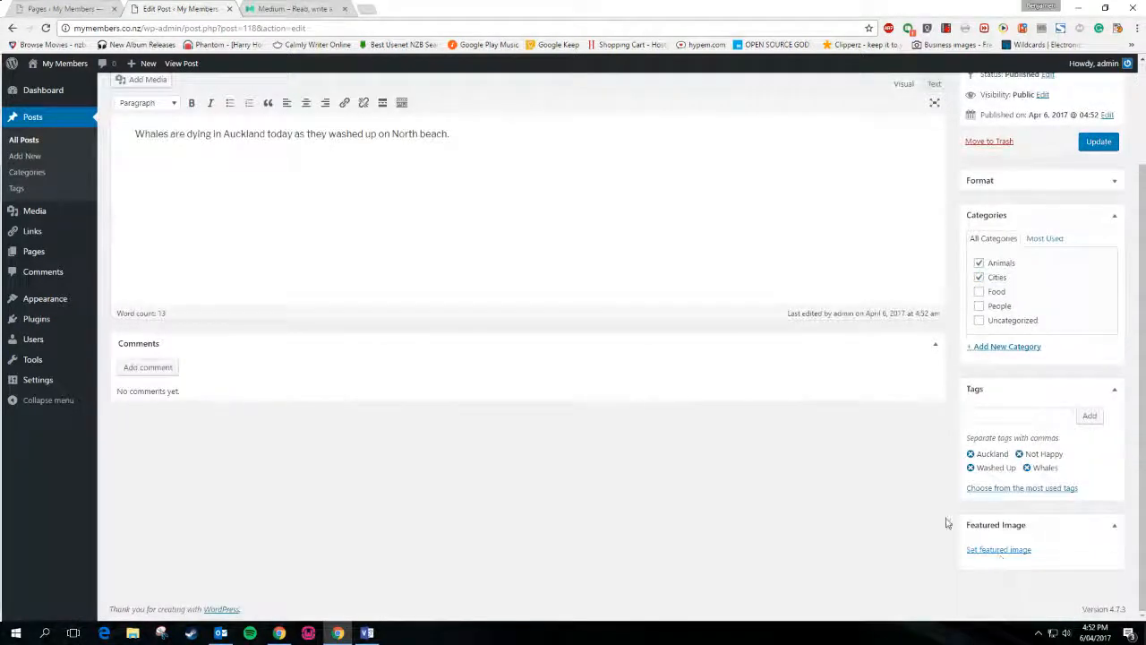
scroll(760, 462, up, 3)
scroll(645, 450, down, 3)
scroll(409, 287, up, 3)
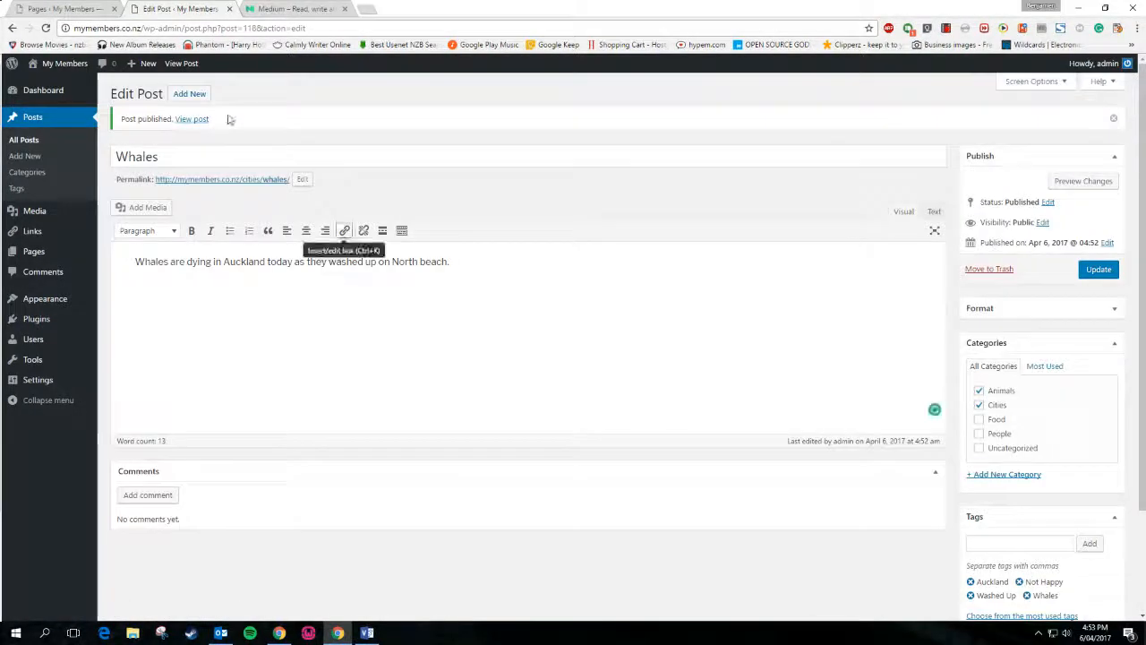
click(191, 118)
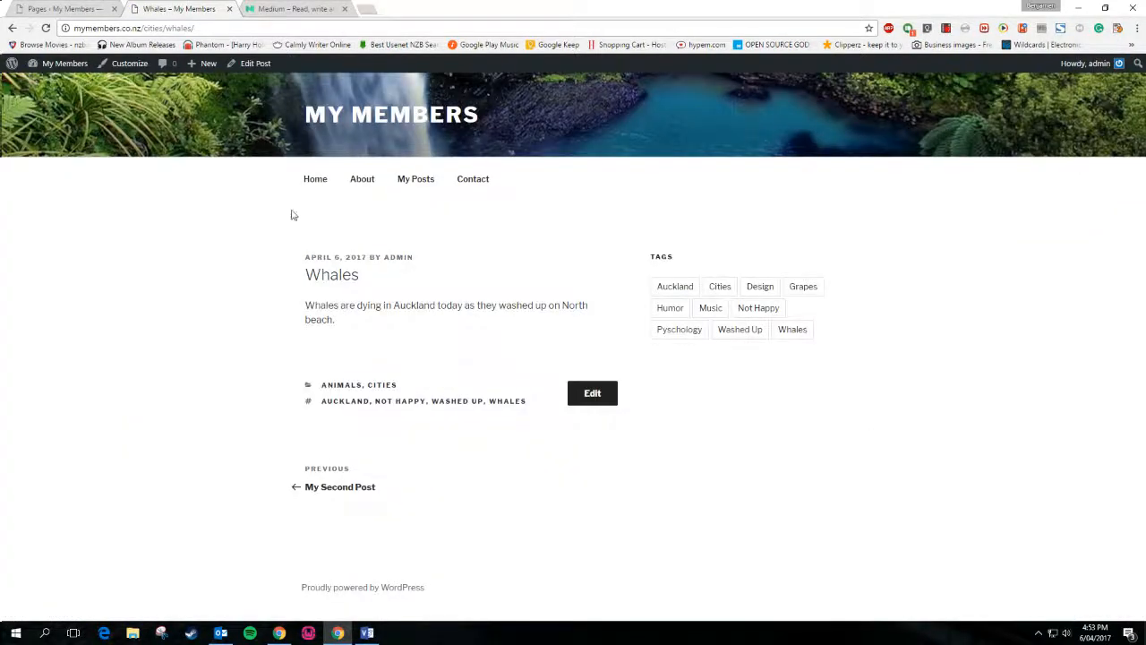
click(413, 183)
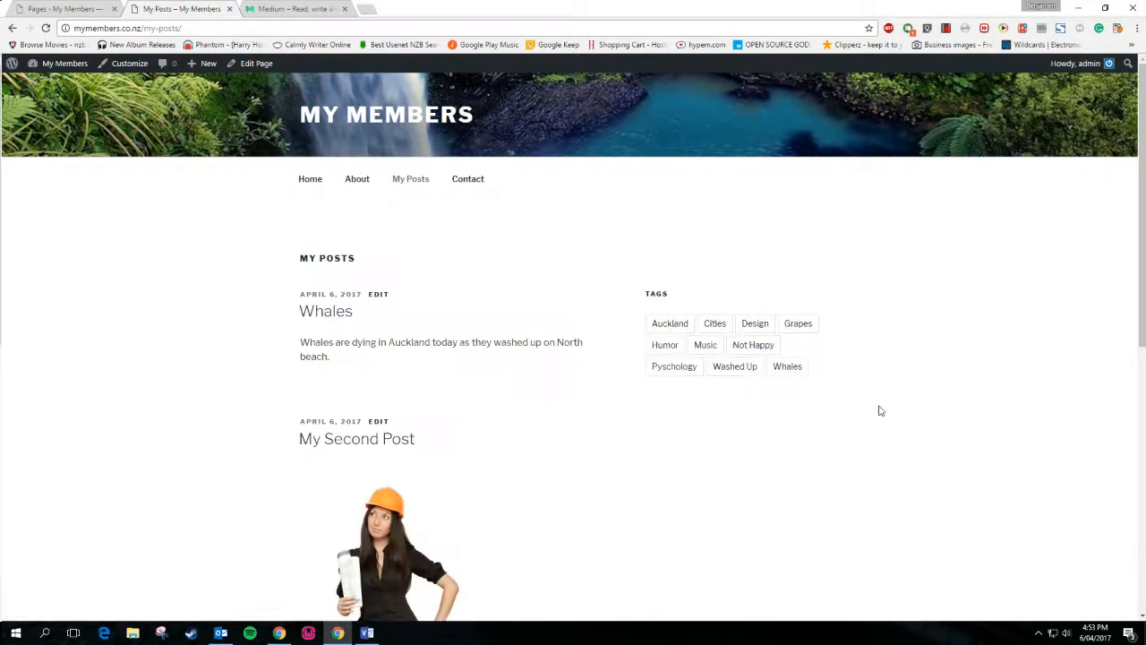
Open the Not Happy and Auckland tag archives from My Posts
scroll(880, 410, down, 4)
scroll(878, 409, up, 3)
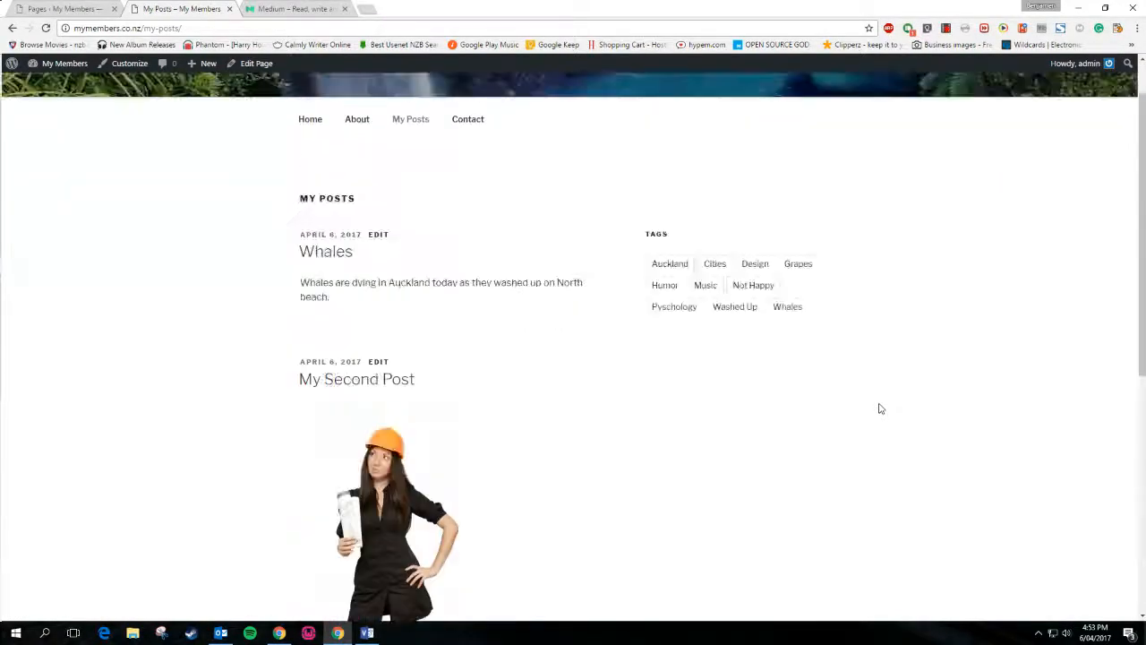
click(338, 4)
click(177, 5)
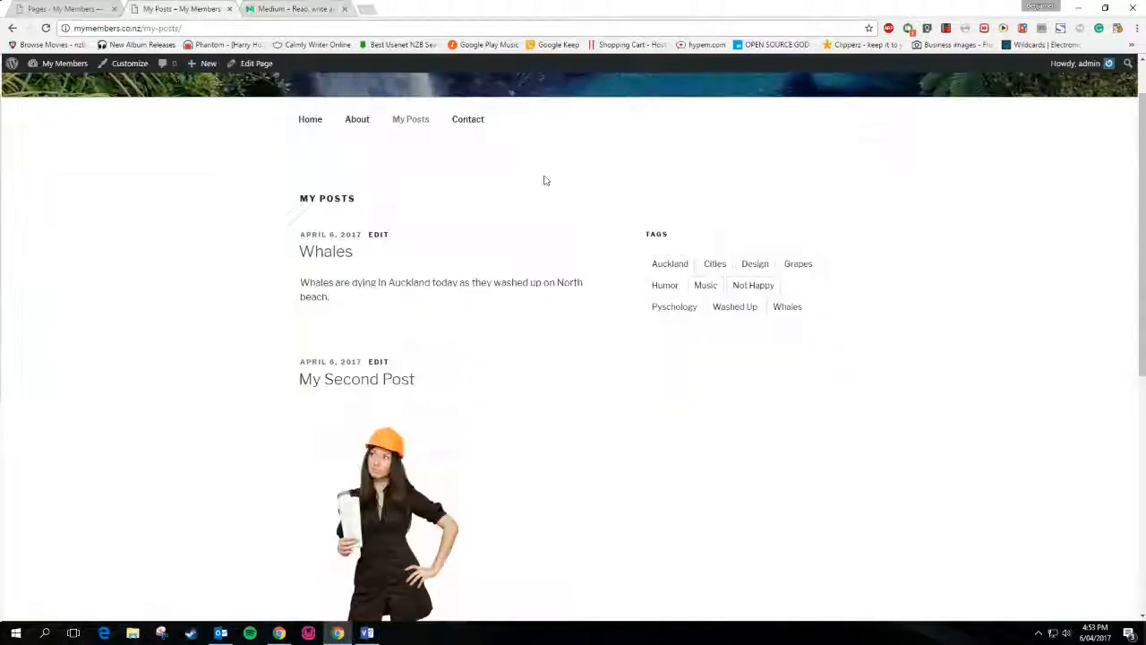
scroll(814, 376, down, 5)
scroll(813, 379, up, 4)
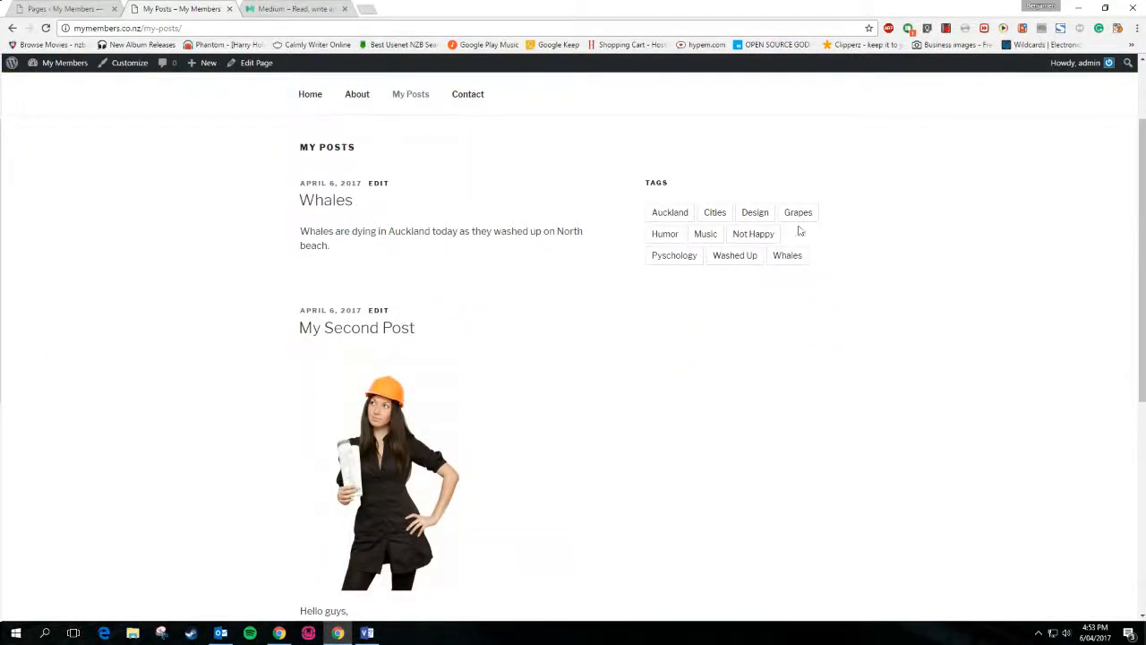
click(742, 234)
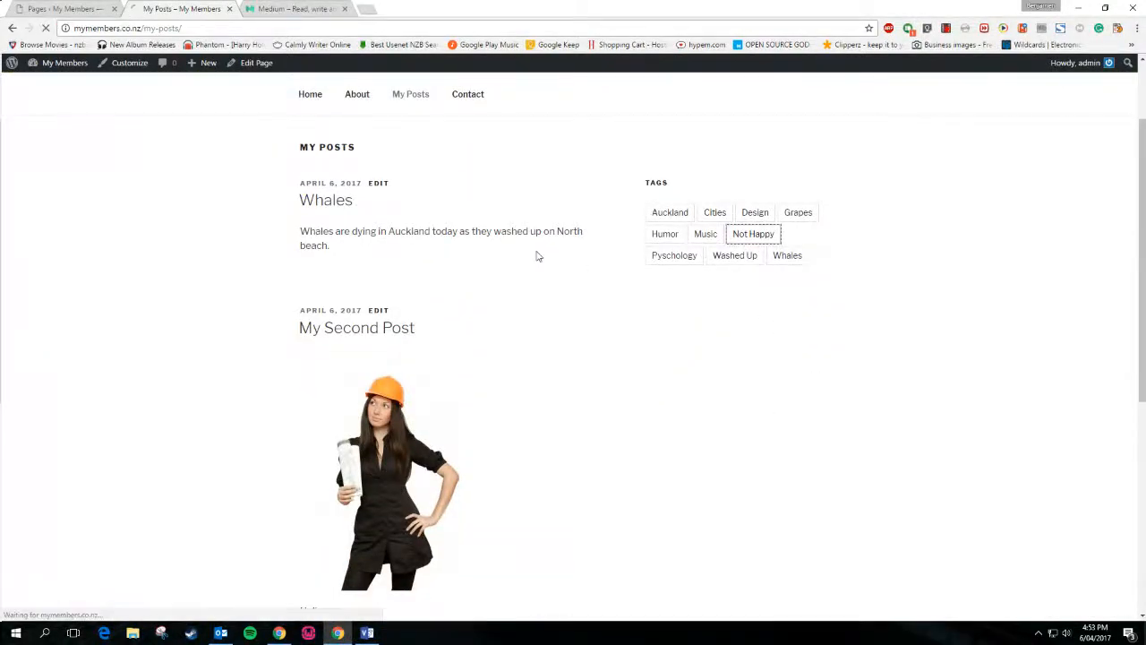
click(676, 325)
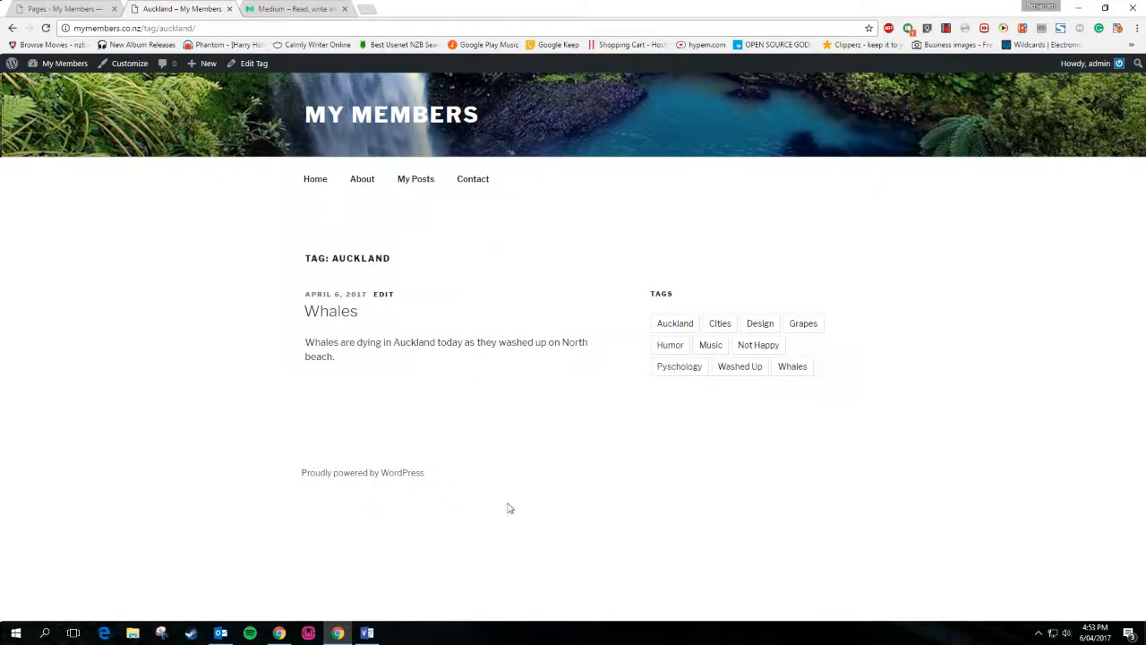
Visit the About, Contact, Home and My Posts pages through the site menu
click(351, 180)
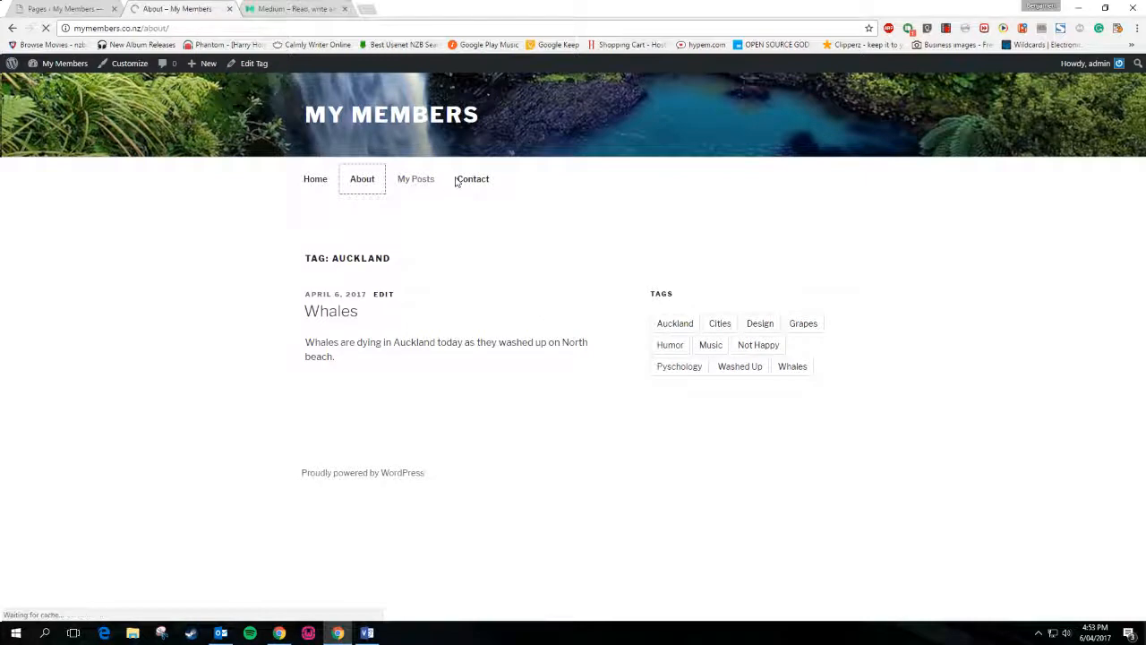
click(464, 185)
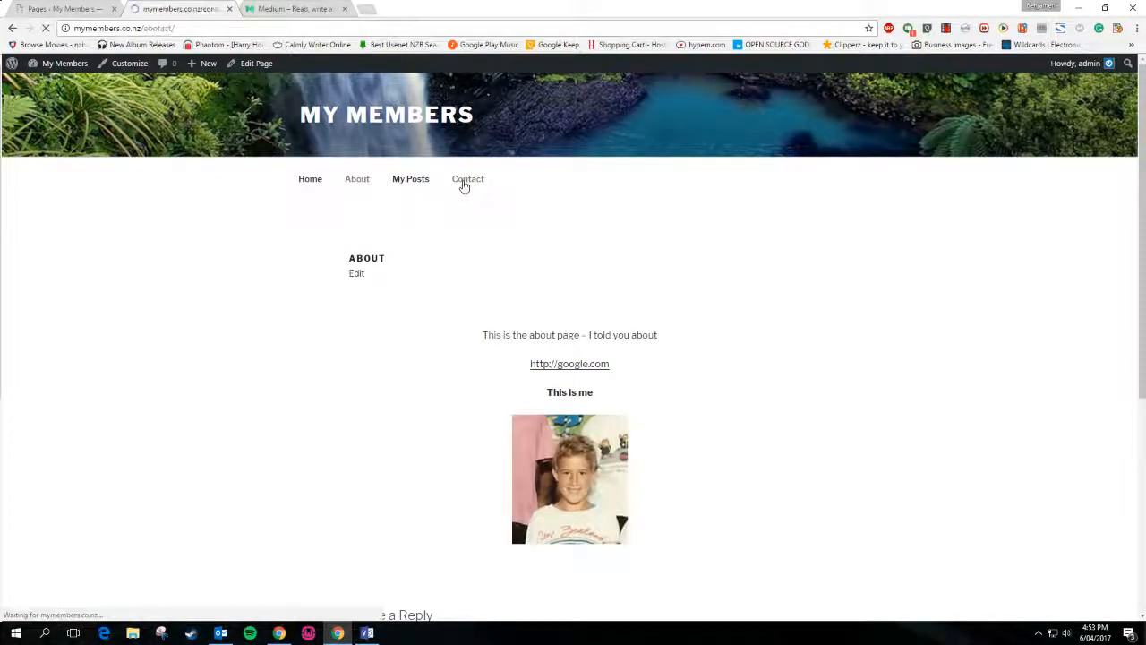
drag(355, 335, 586, 372)
click(587, 373)
click(318, 181)
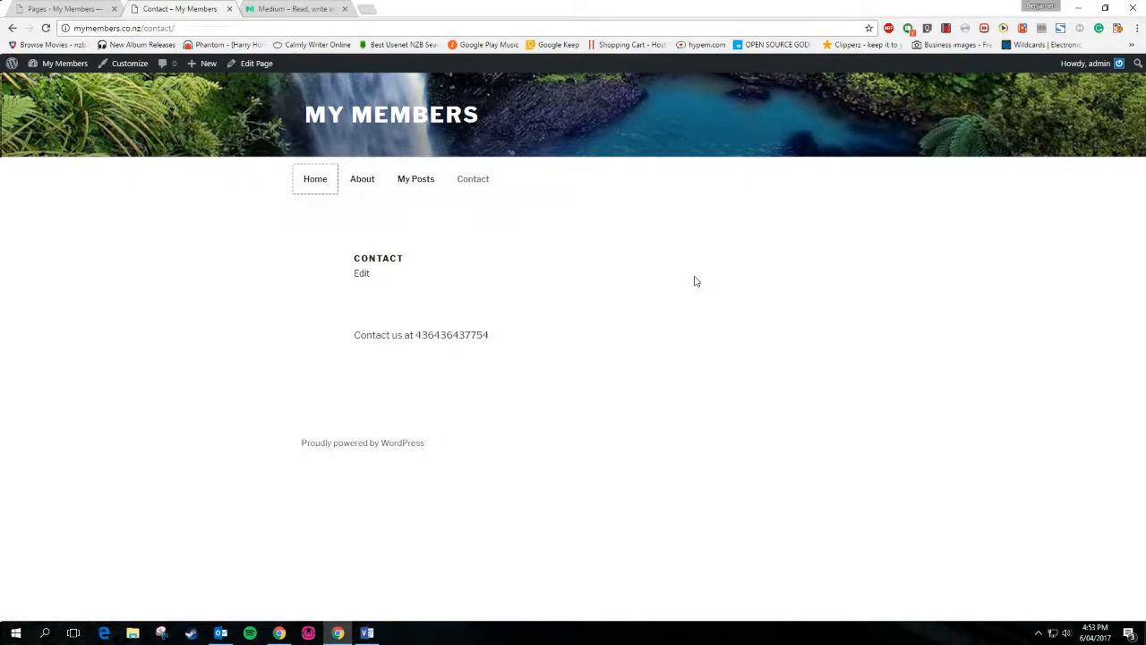
click(354, 186)
click(462, 183)
click(414, 181)
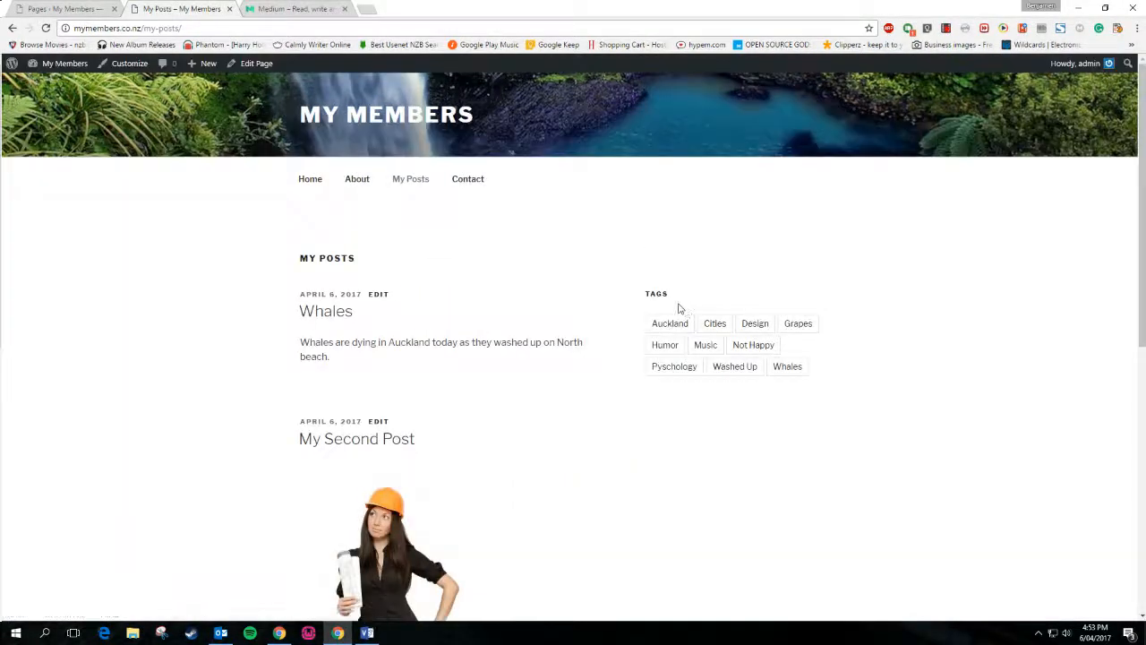
Open the Whales post on its own page, then return to the My Members home page
scroll(684, 313, down, 6)
scroll(681, 313, down, 1)
scroll(681, 312, up, 5)
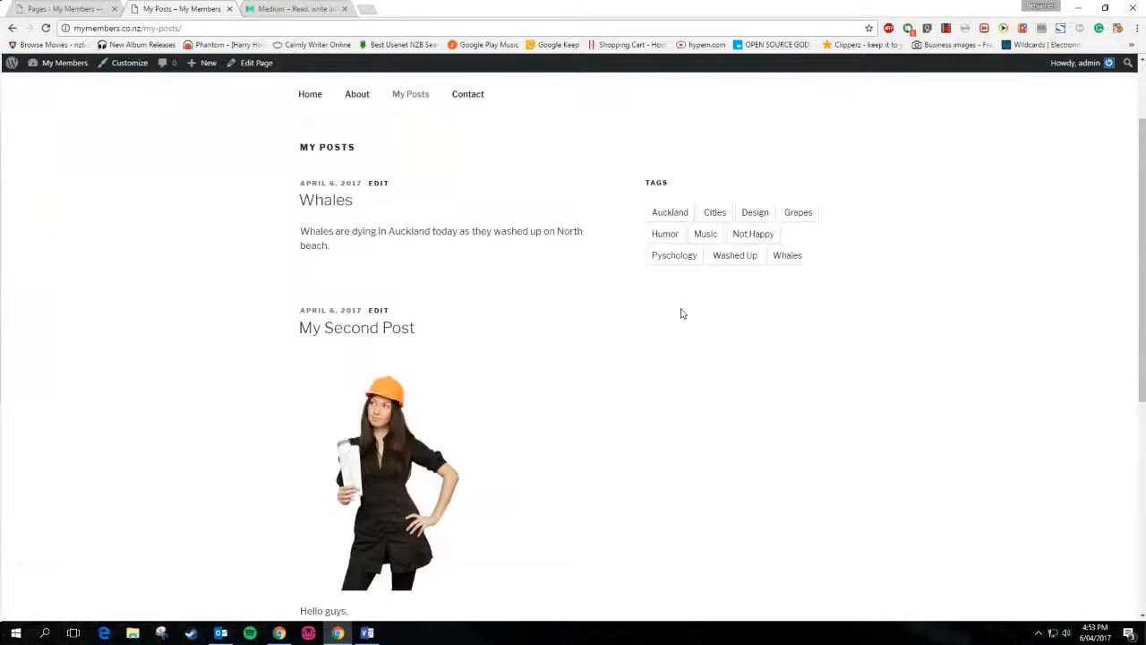
scroll(474, 526, down, 5)
key(ctrl+Tab)
scroll(478, 388, down, 5)
scroll(465, 394, up, 5)
key(ctrl+shift+Tab)
scroll(540, 360, up, 8)
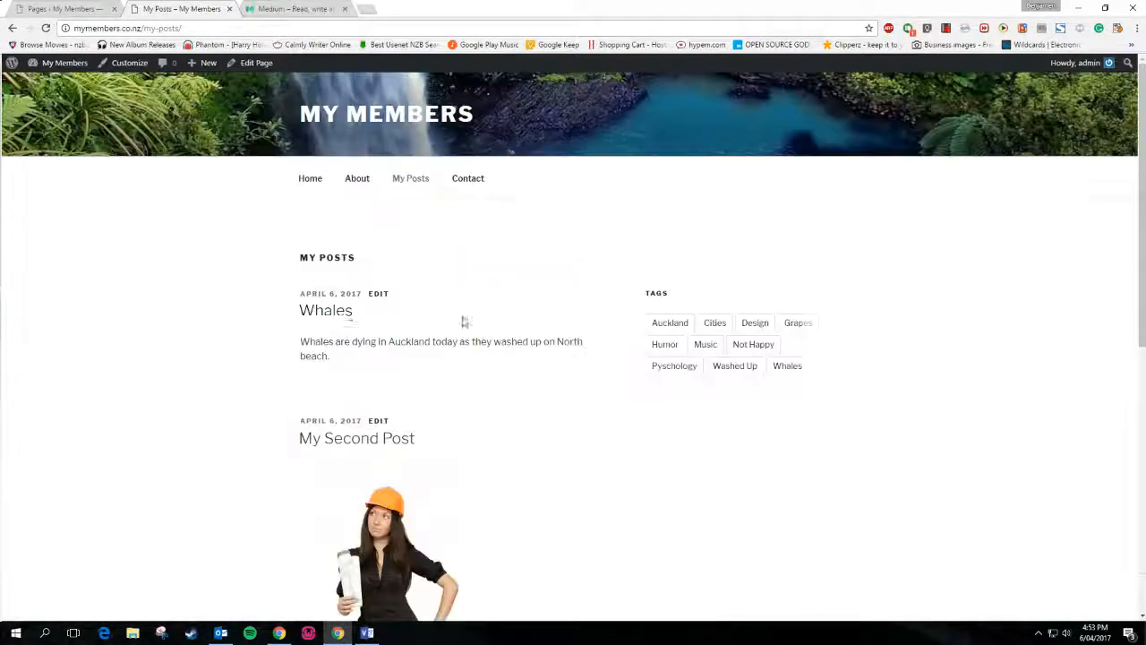
click(331, 308)
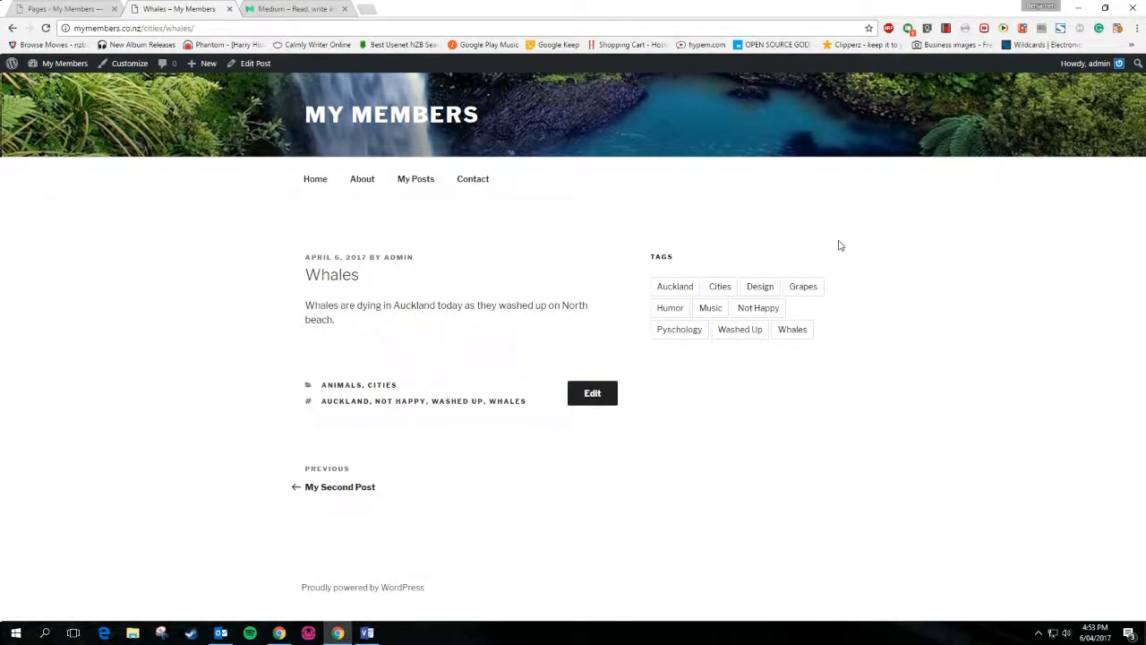
click(417, 108)
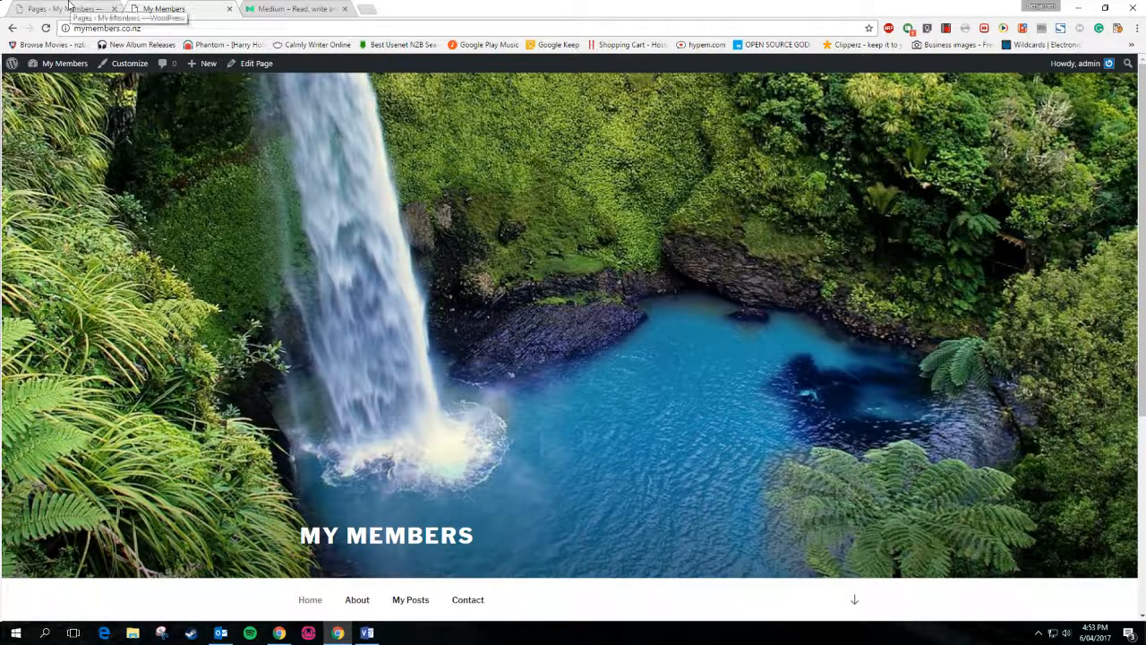
click(366, 632)
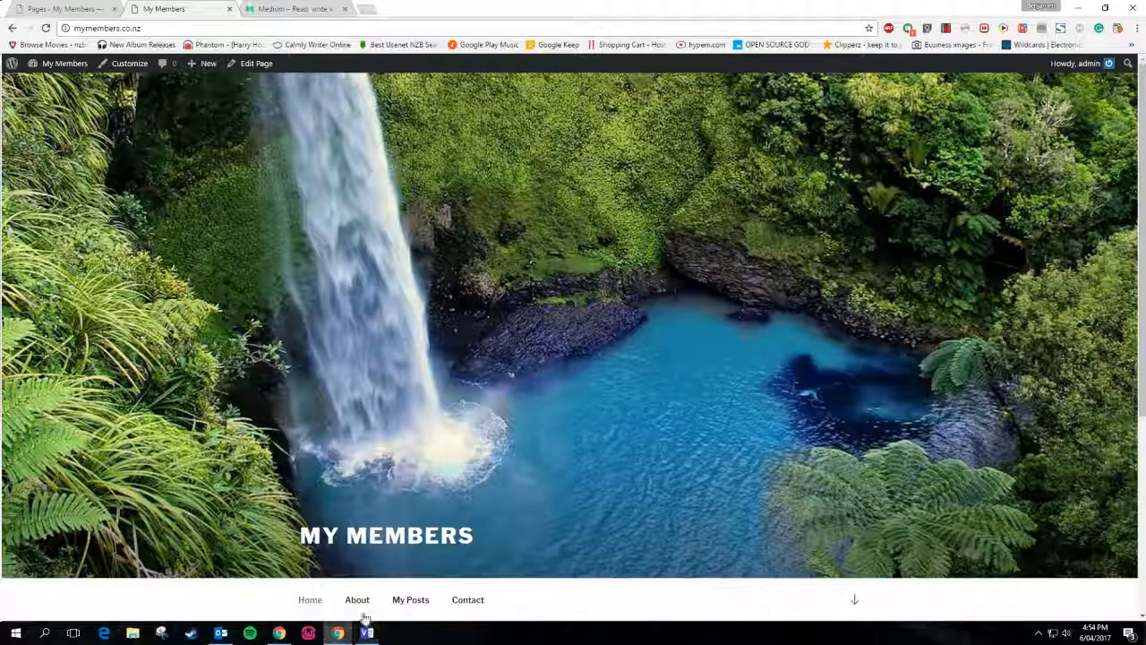
click(337, 632)
Open My Posts from the home page and scroll down to My Second Post
scroll(188, 353, down, 3)
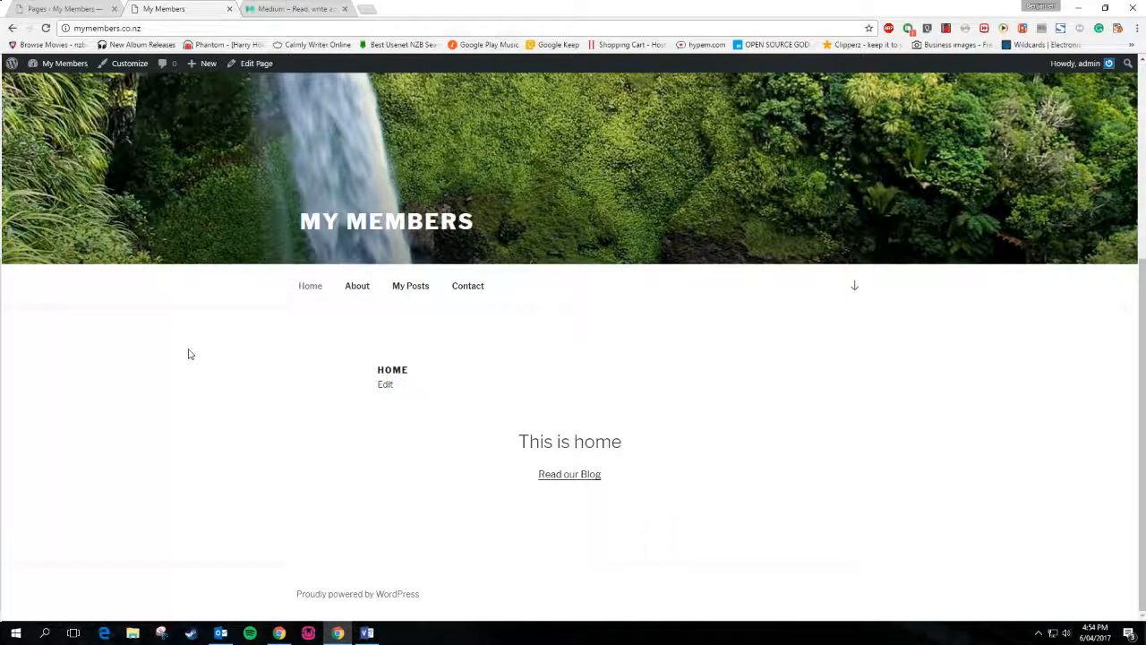
scroll(188, 352, up, 3)
scroll(188, 350, down, 3)
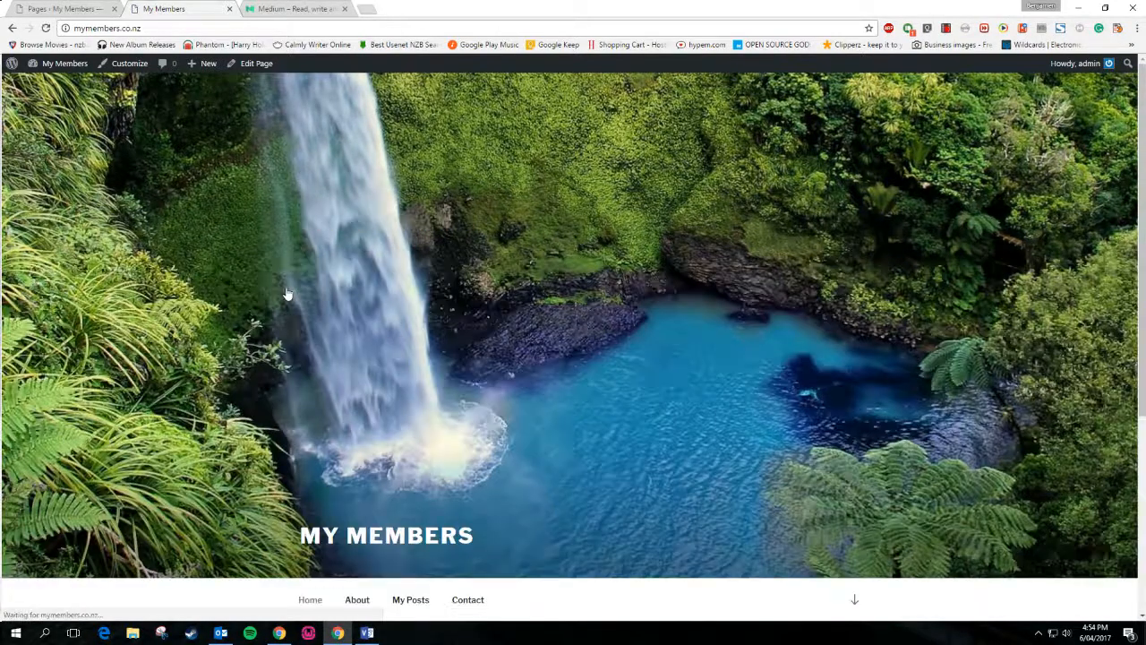
scroll(297, 300, down, 3)
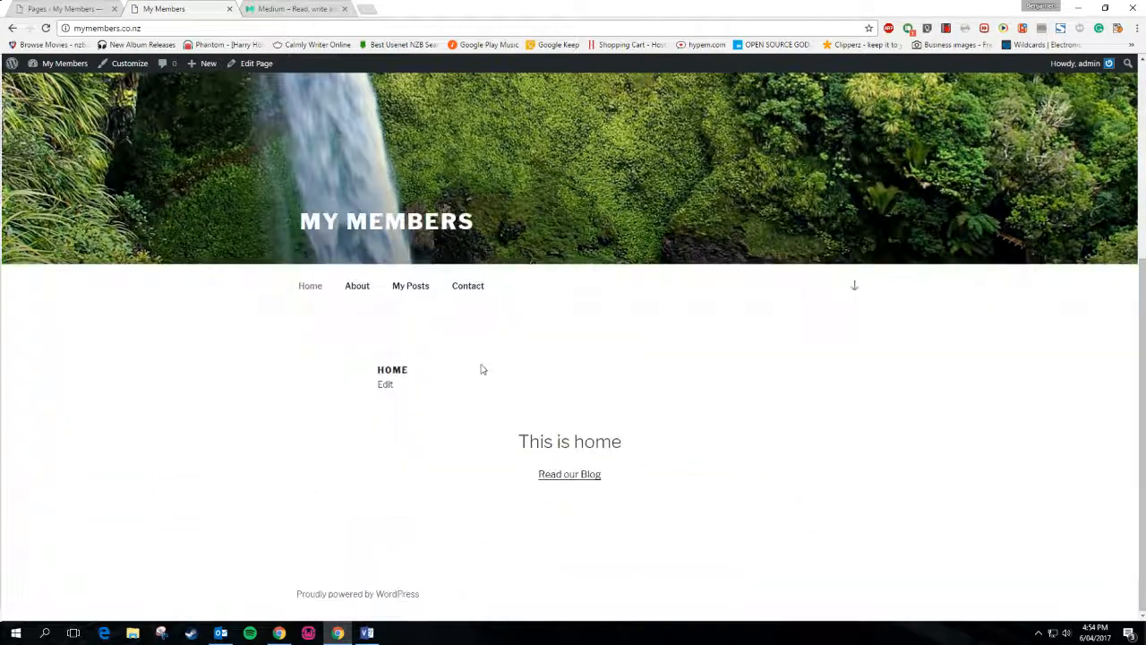
click(417, 288)
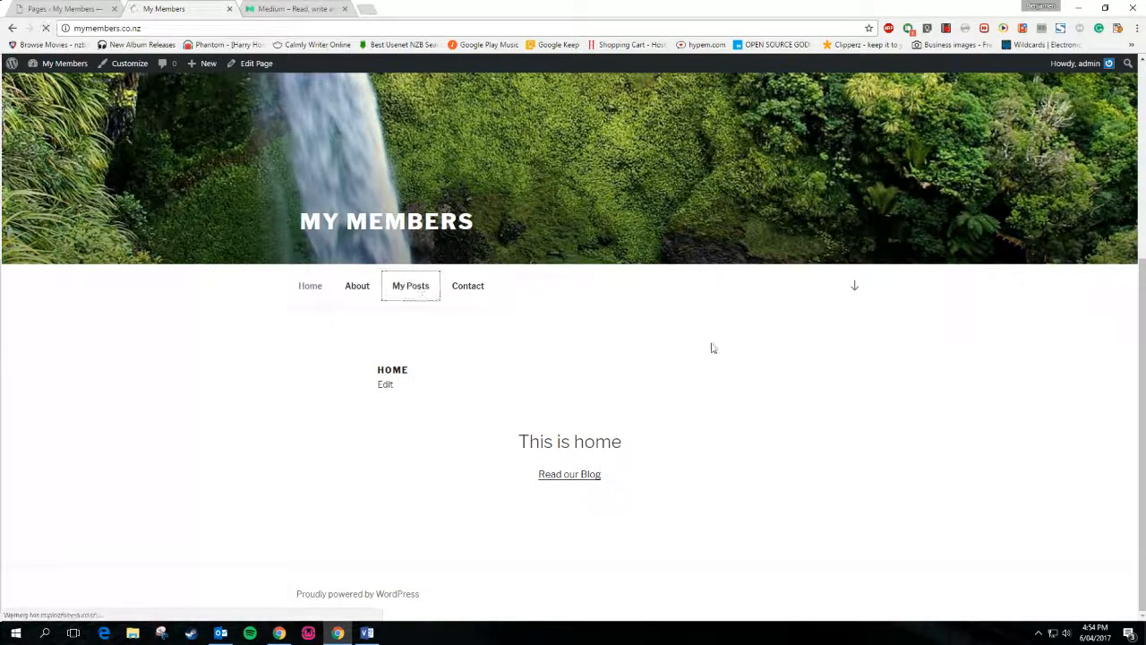
scroll(713, 349, down, 3)
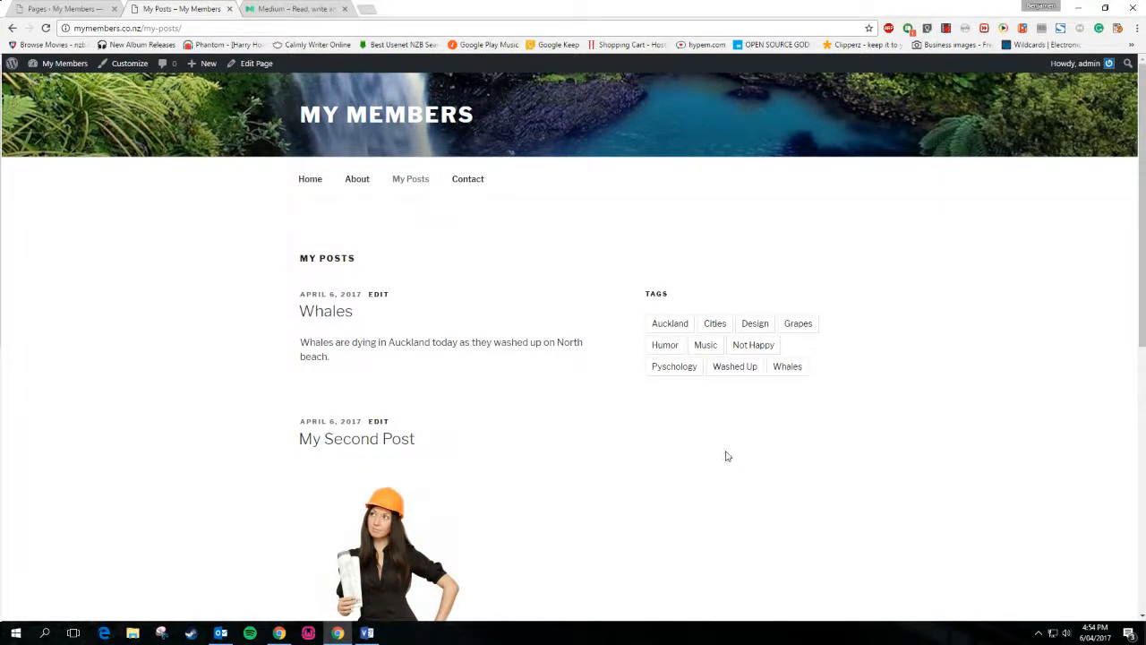
scroll(111, 390, down, 6)
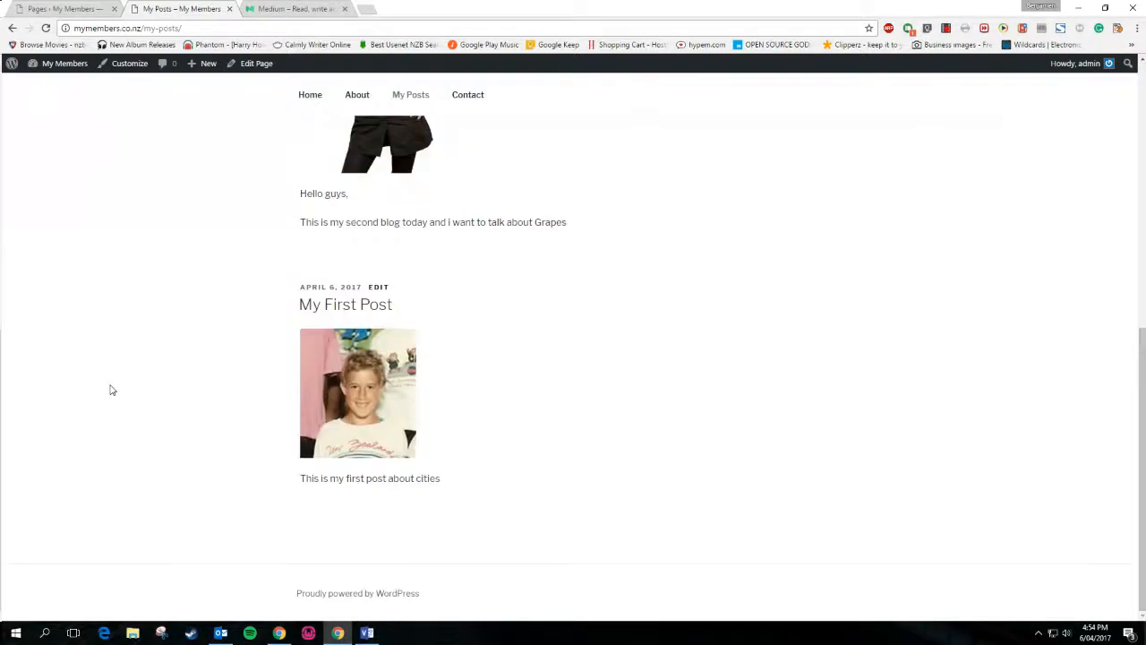
scroll(330, 361, up, 2)
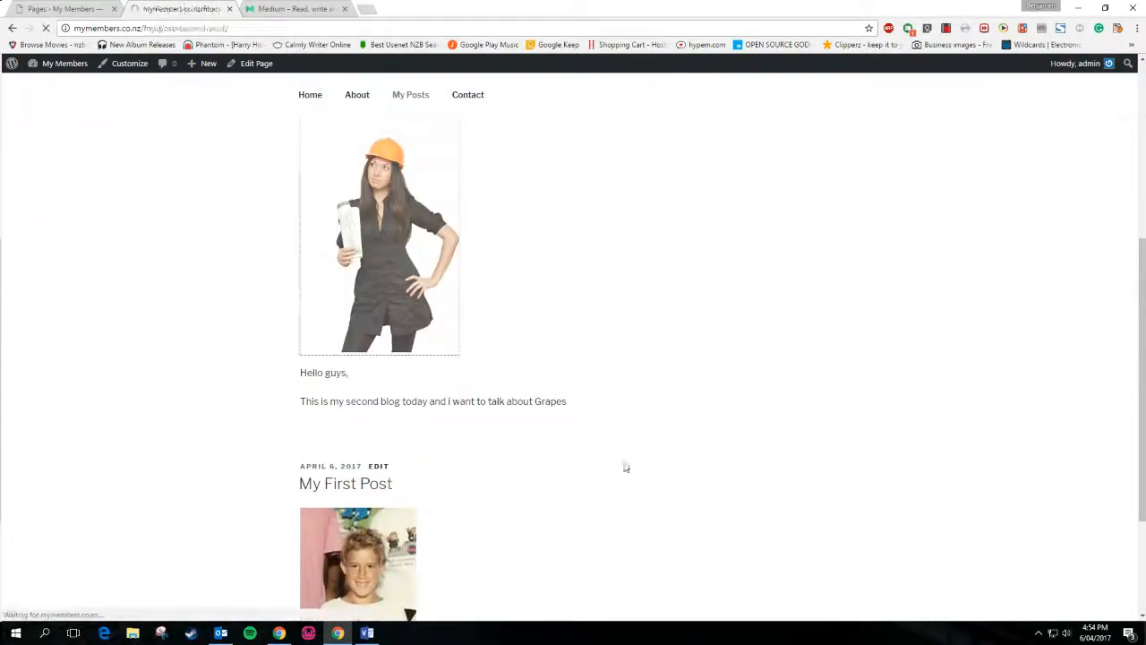
scroll(624, 466, down, 3)
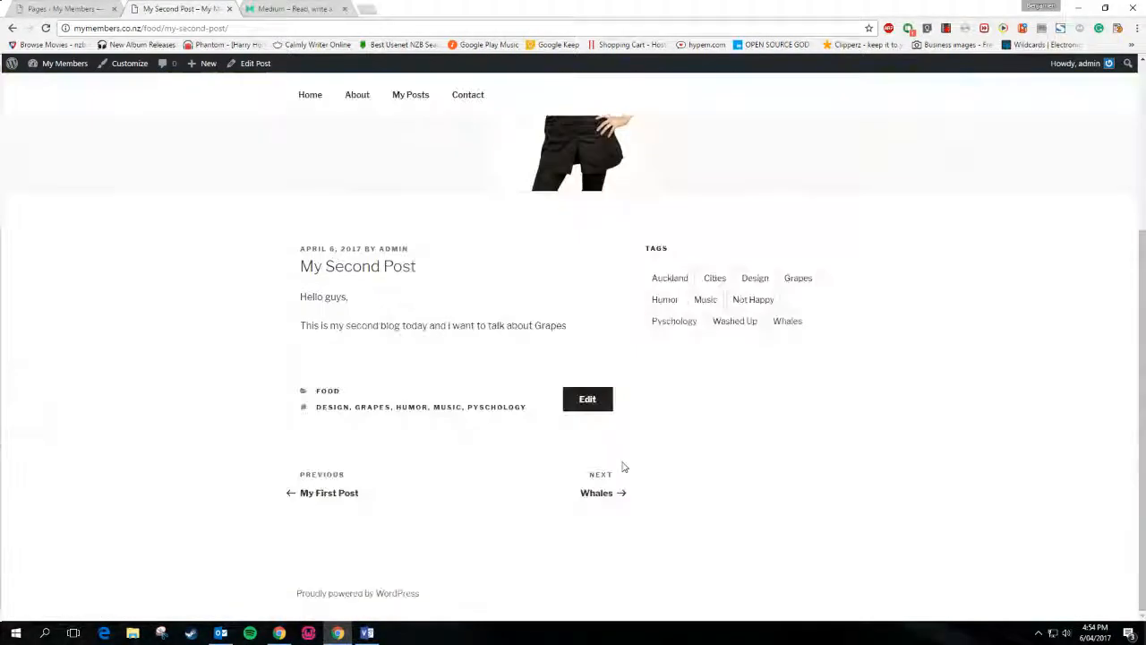
scroll(624, 467, up, 3)
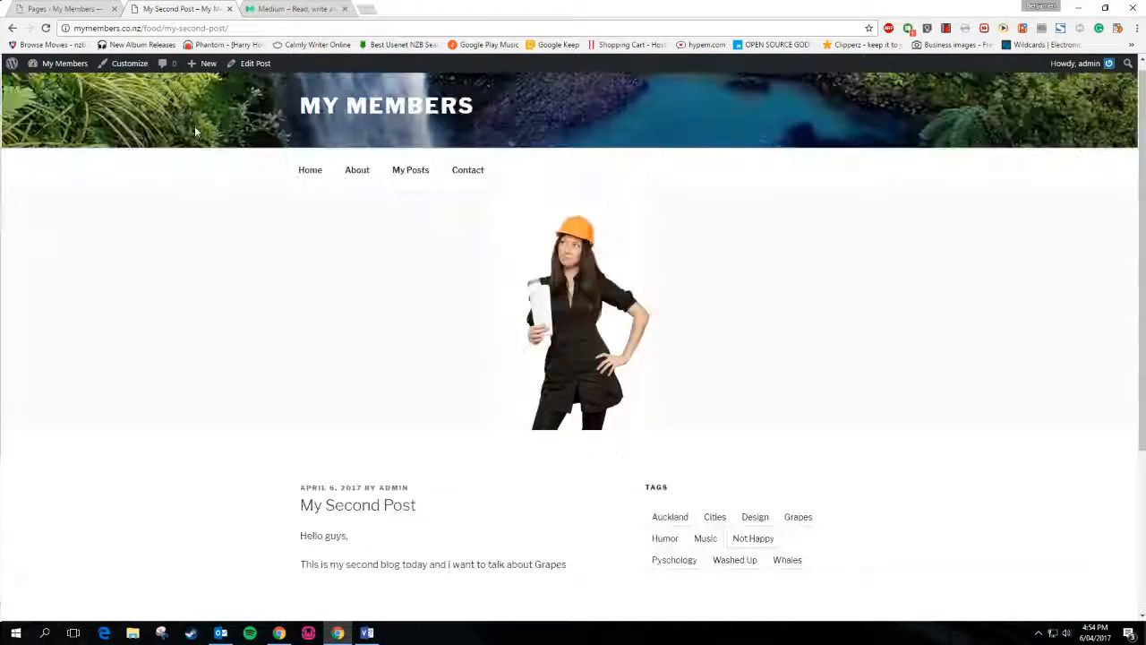
scroll(690, 184, down, 3)
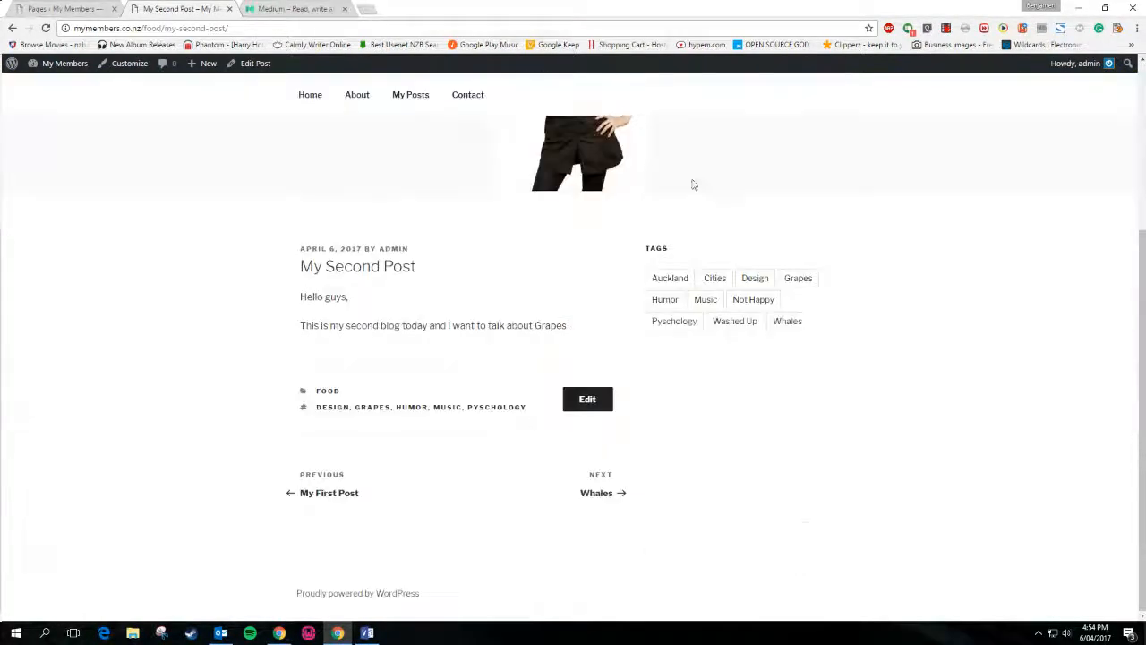